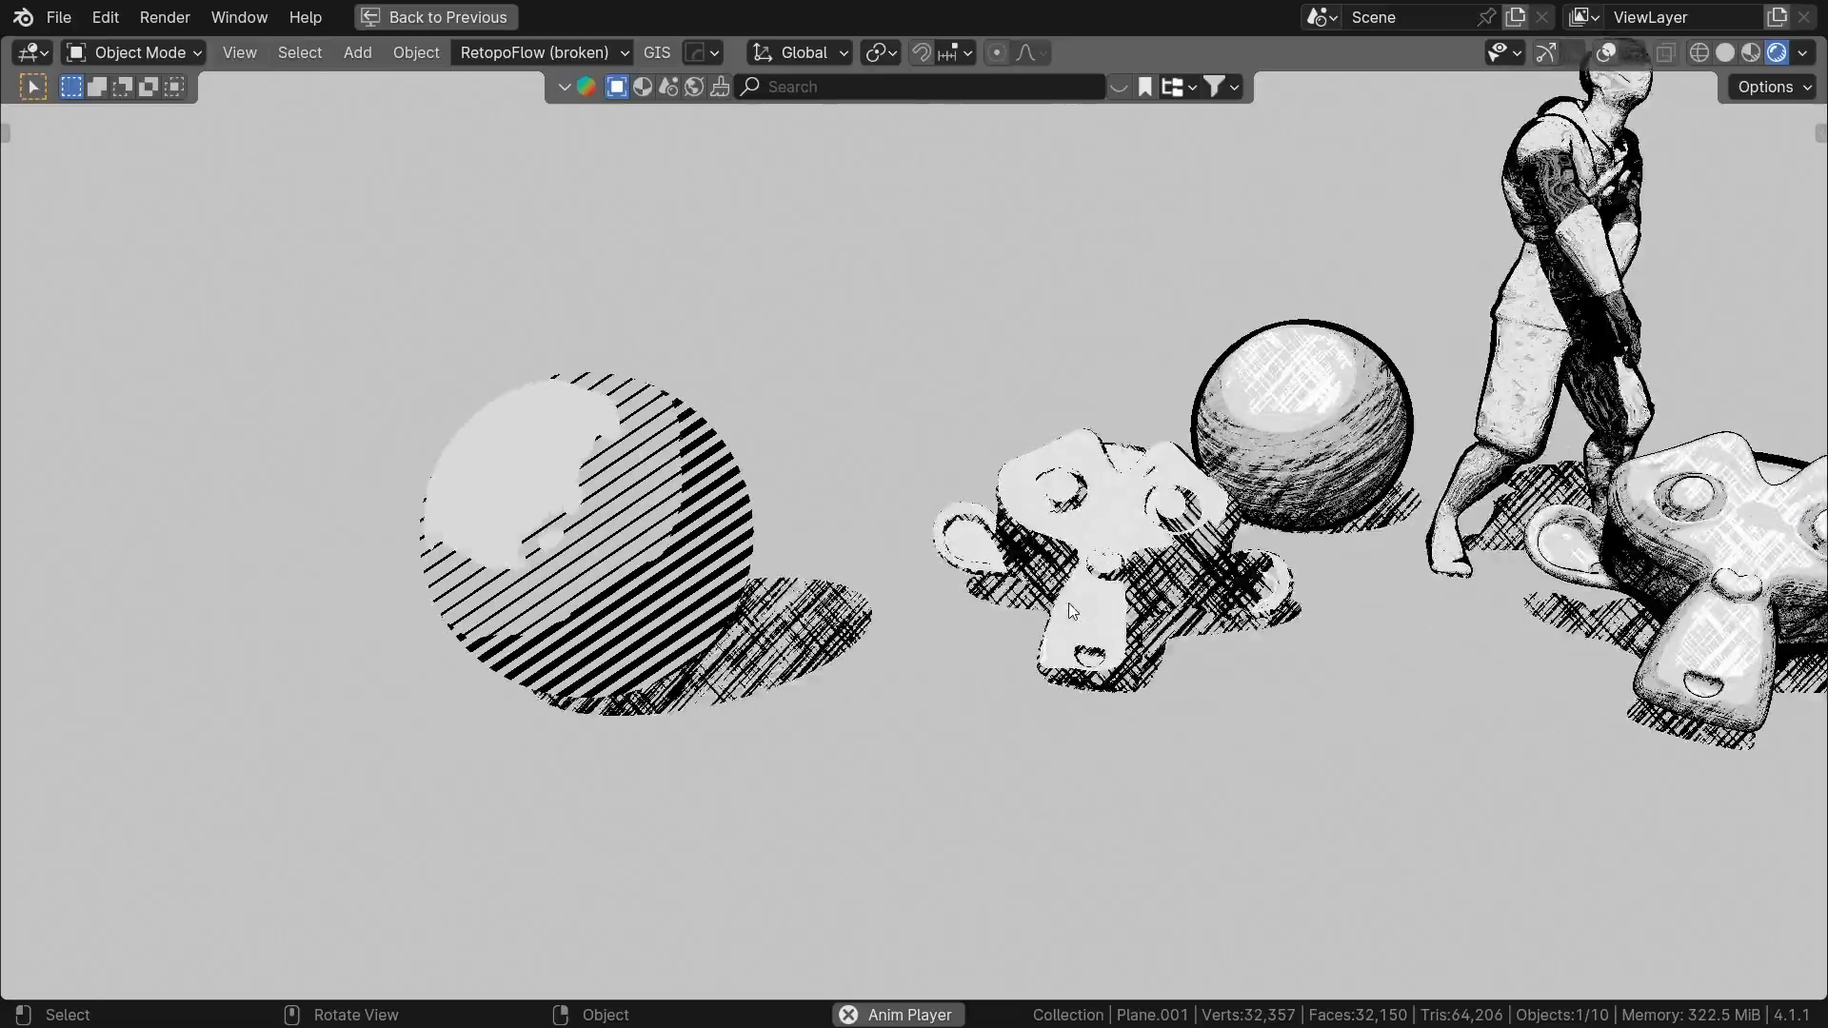
- Enlarge the plain cross-hatched monkey head and reposition it, keeping the last move parallel to the ground
shift+middle_drag(1094, 595, 752, 567)
middle_drag(974, 560, 938, 562)
key(s)
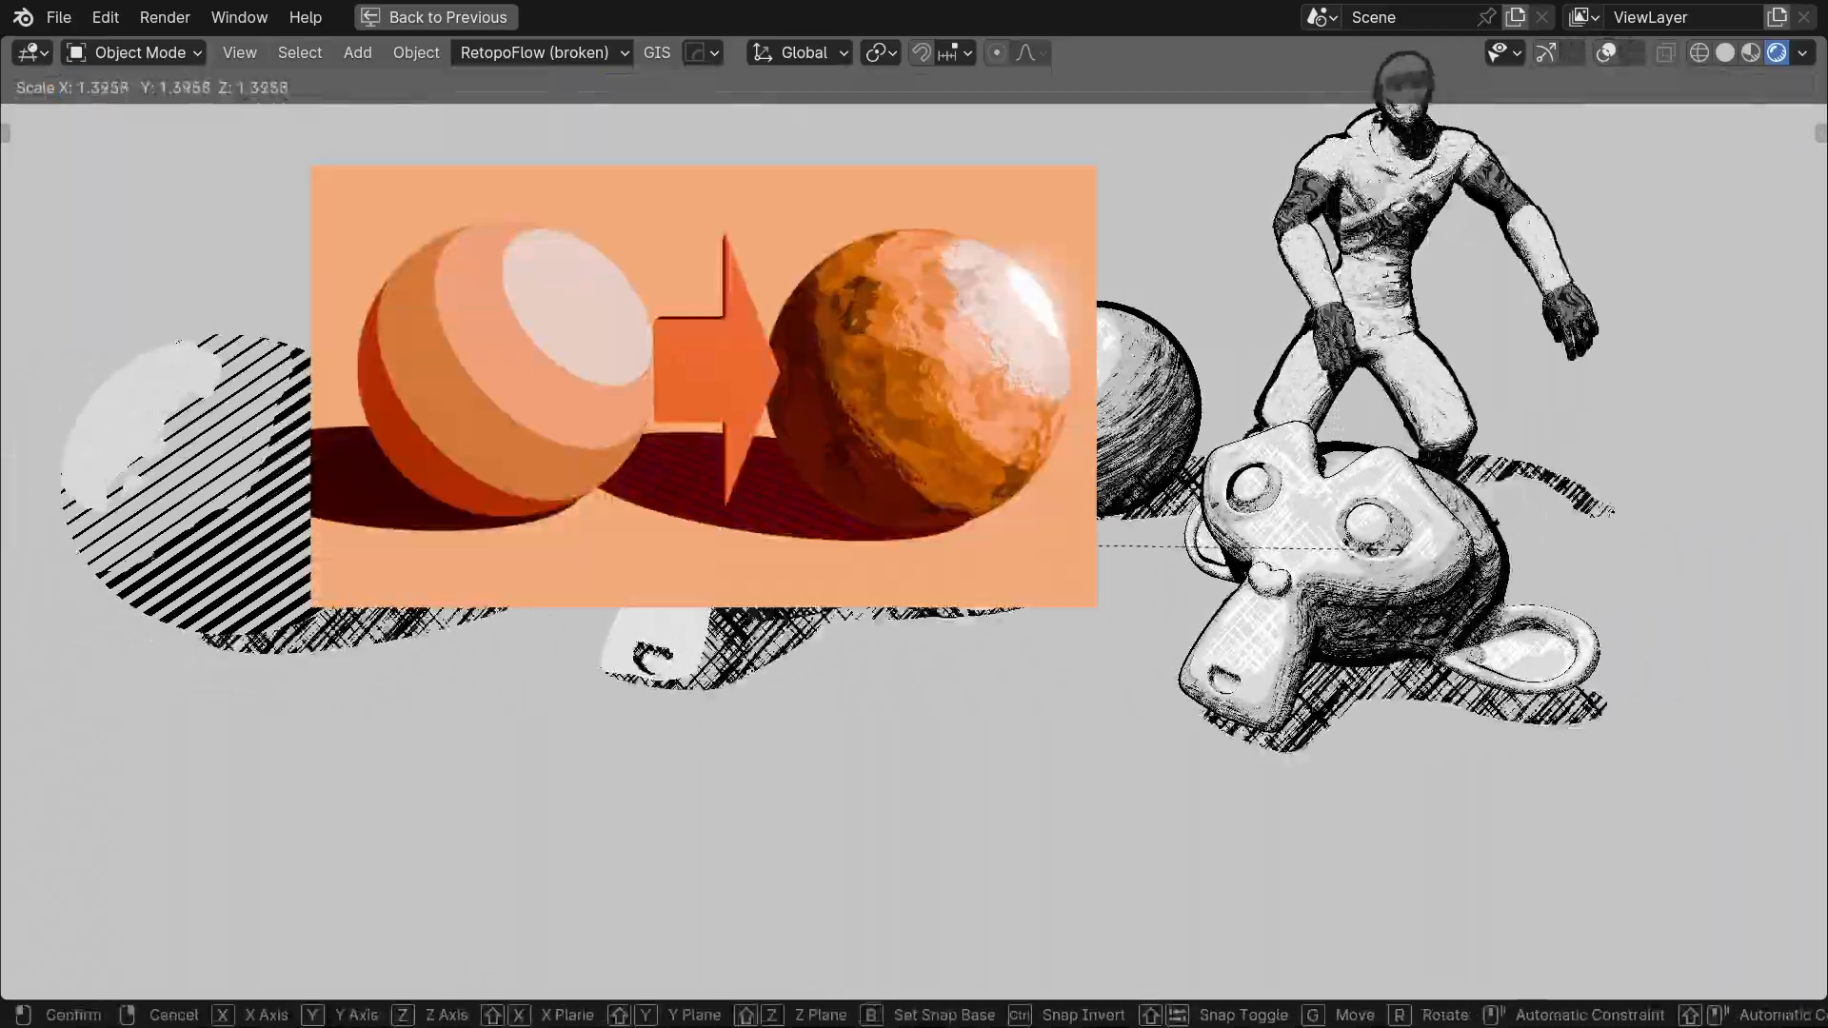
click(1271, 549)
key(g)
click(1154, 567)
middle_drag(1152, 560, 1200, 562)
key(g)
key(shift+z)
click(1204, 565)
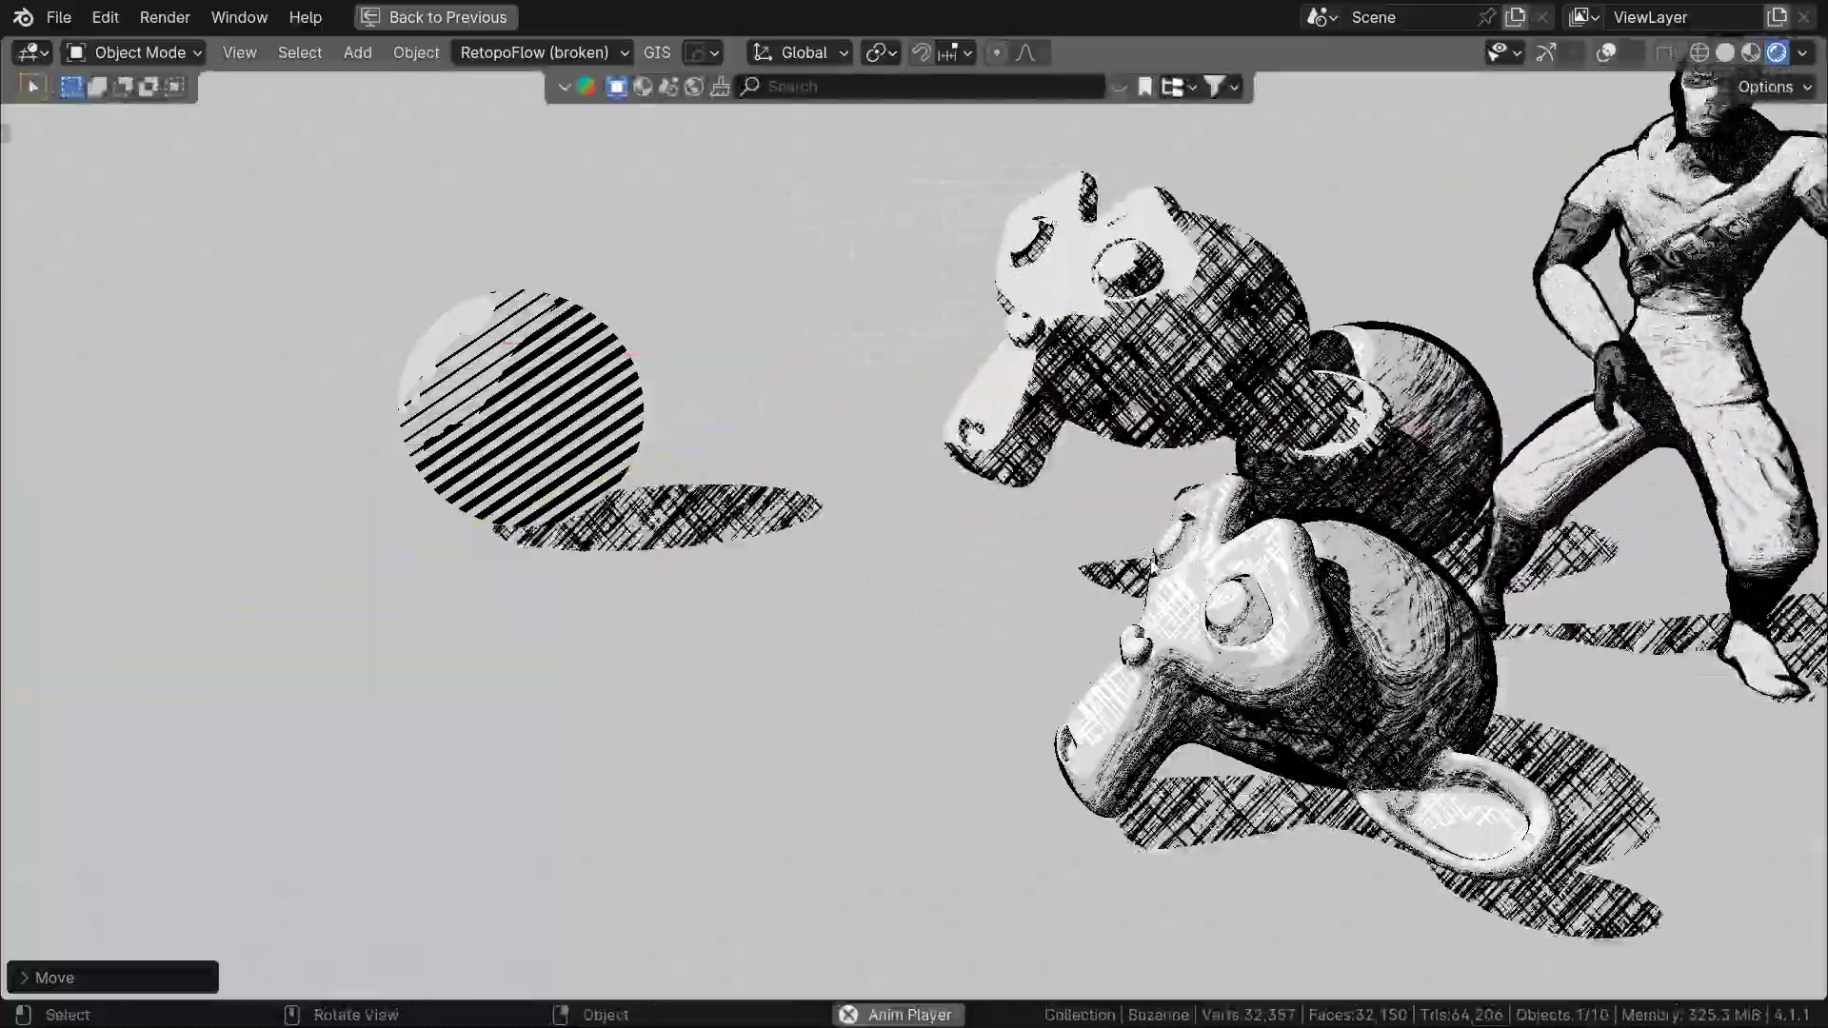
- Move the cross-hatched monkey head again, placing it in front of the outlined sphere
scroll(832, 539, up, 8)
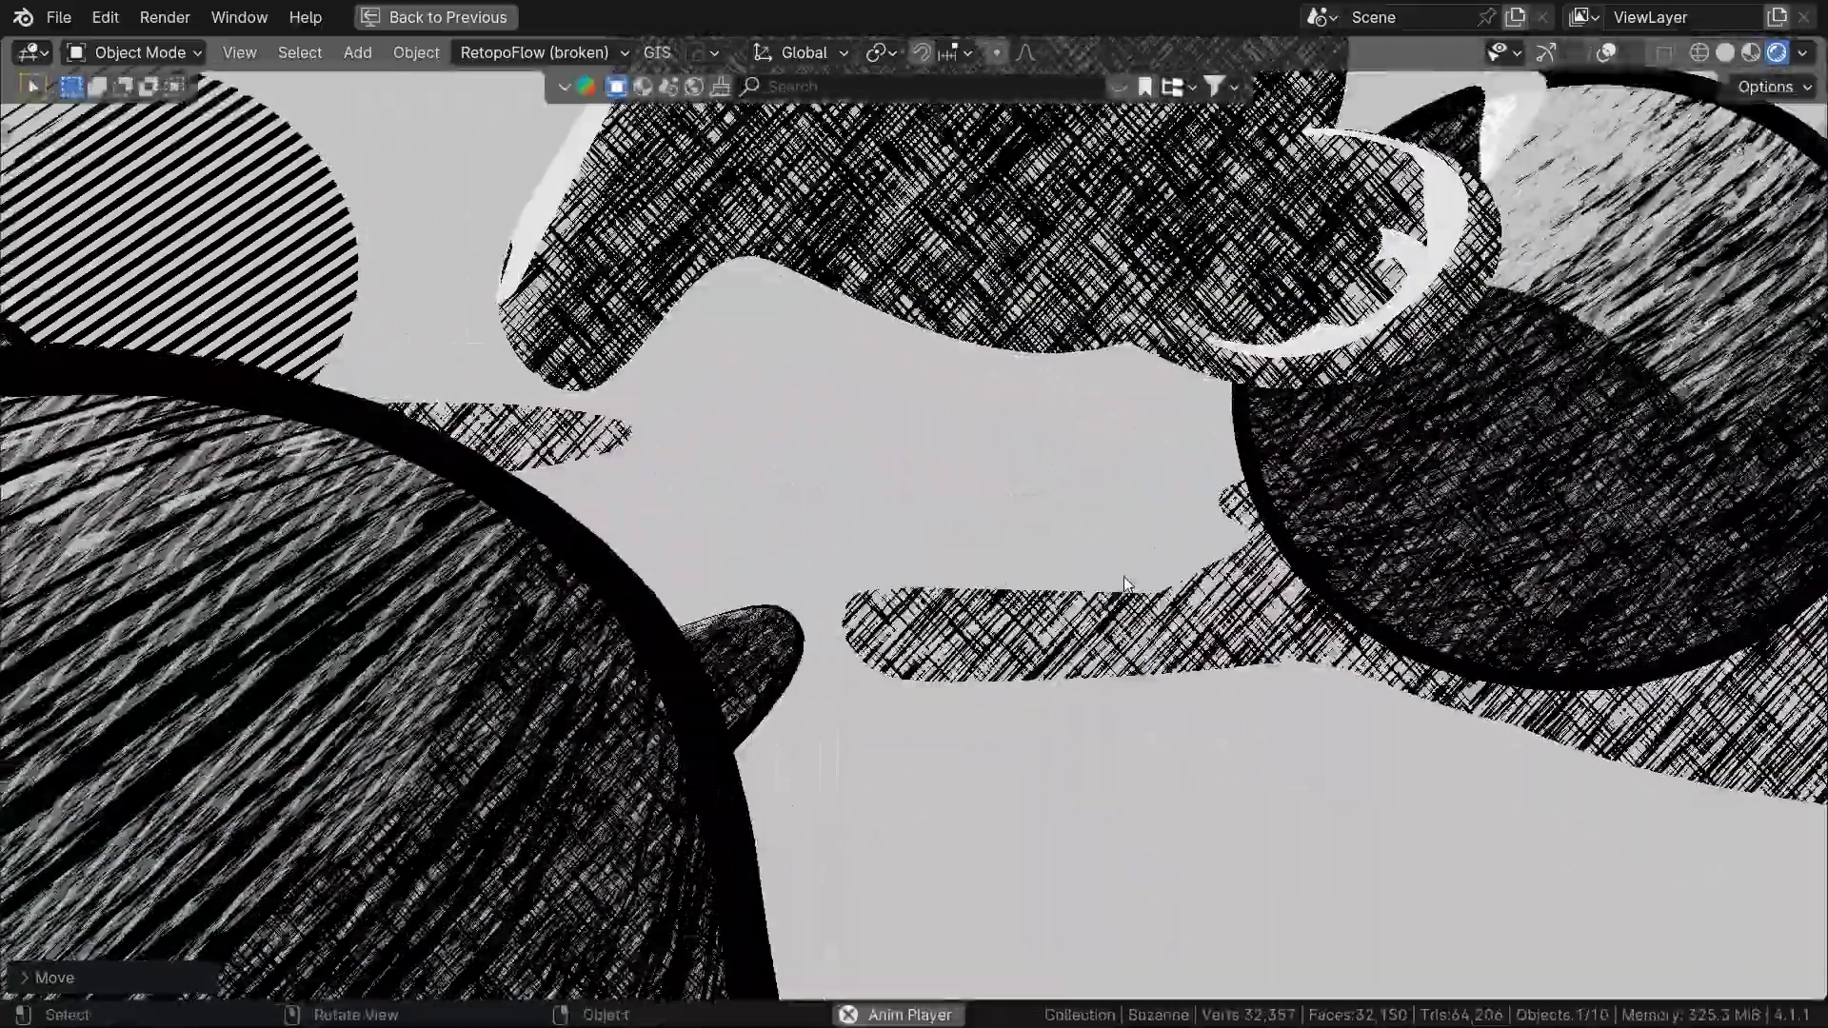
key(g)
click(927, 358)
scroll(893, 484, down, 4)
middle_drag(891, 487, 1081, 542)
scroll(1078, 542, down, 5)
key(g)
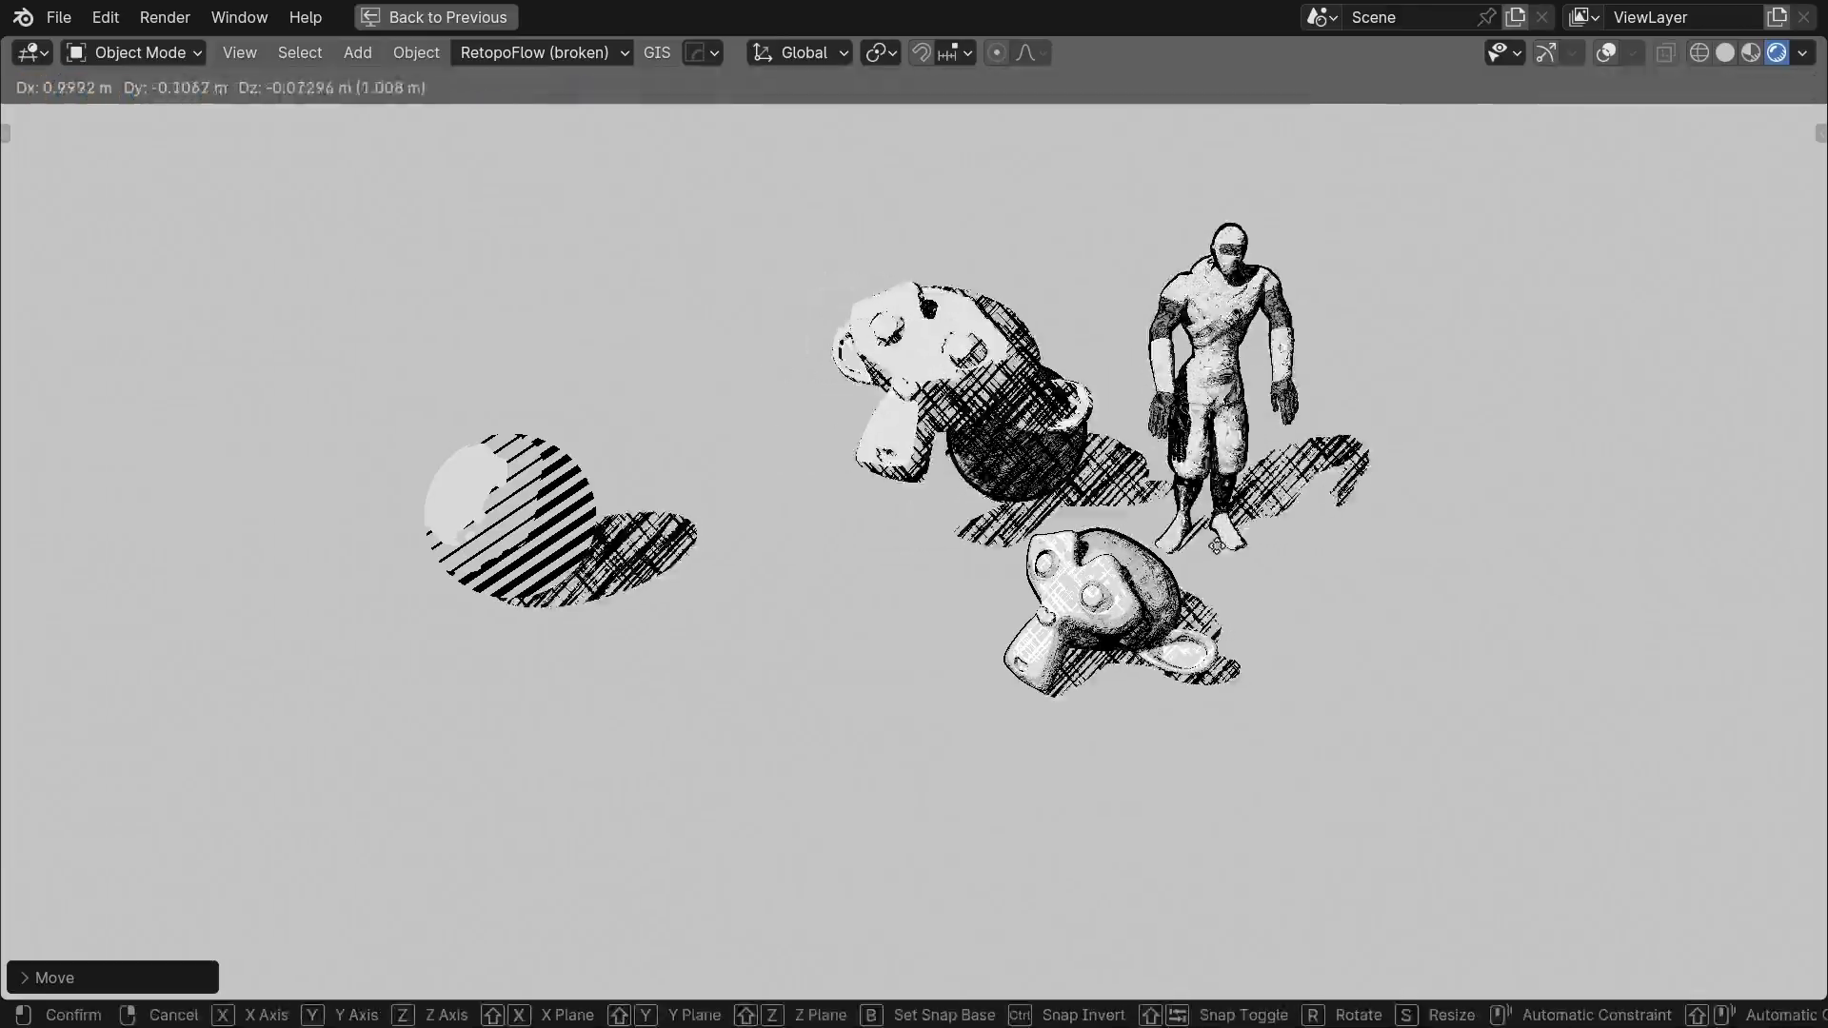
click(1133, 599)
middle_drag(1133, 599, 861, 619)
- Duplicate the outlined sphere twice, placing both copies above the ground near the cross-hatched monkey head
click(1123, 543)
middle_drag(1123, 543, 952, 457)
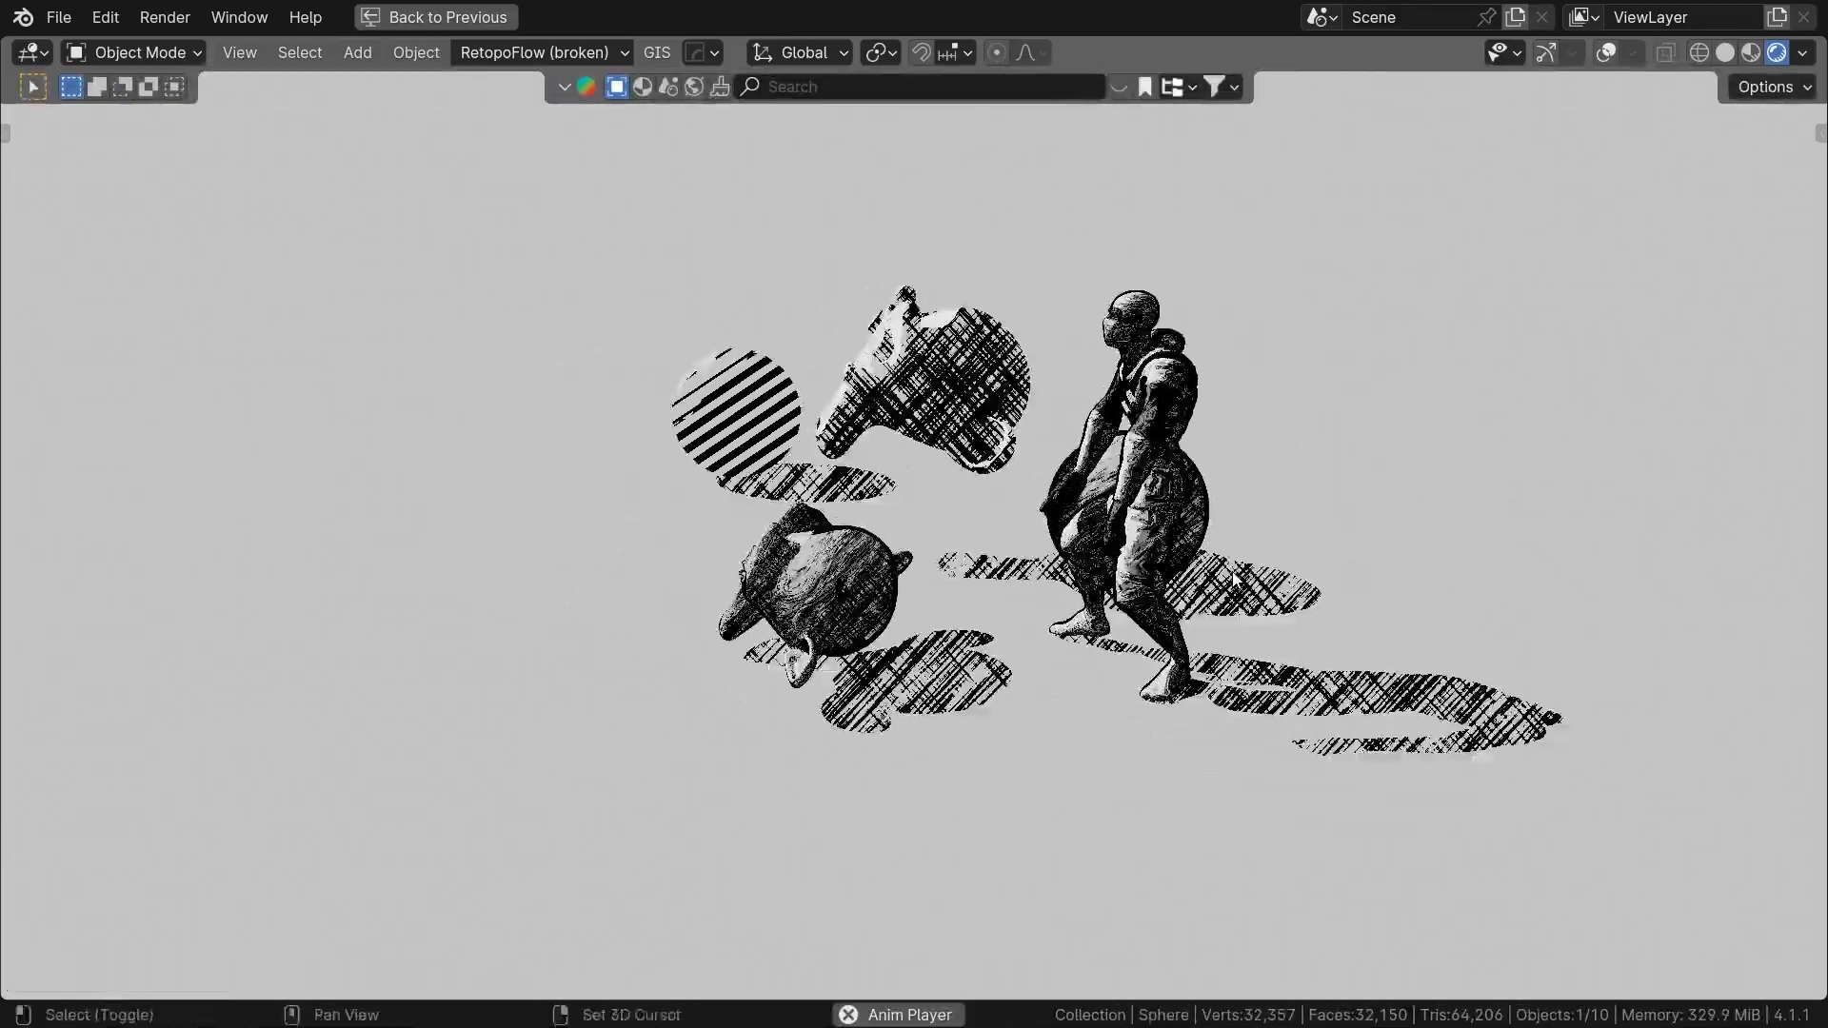
key(shift+d)
click(752, 286)
key(shift+d)
click(778, 401)
middle_drag(779, 402, 952, 419)
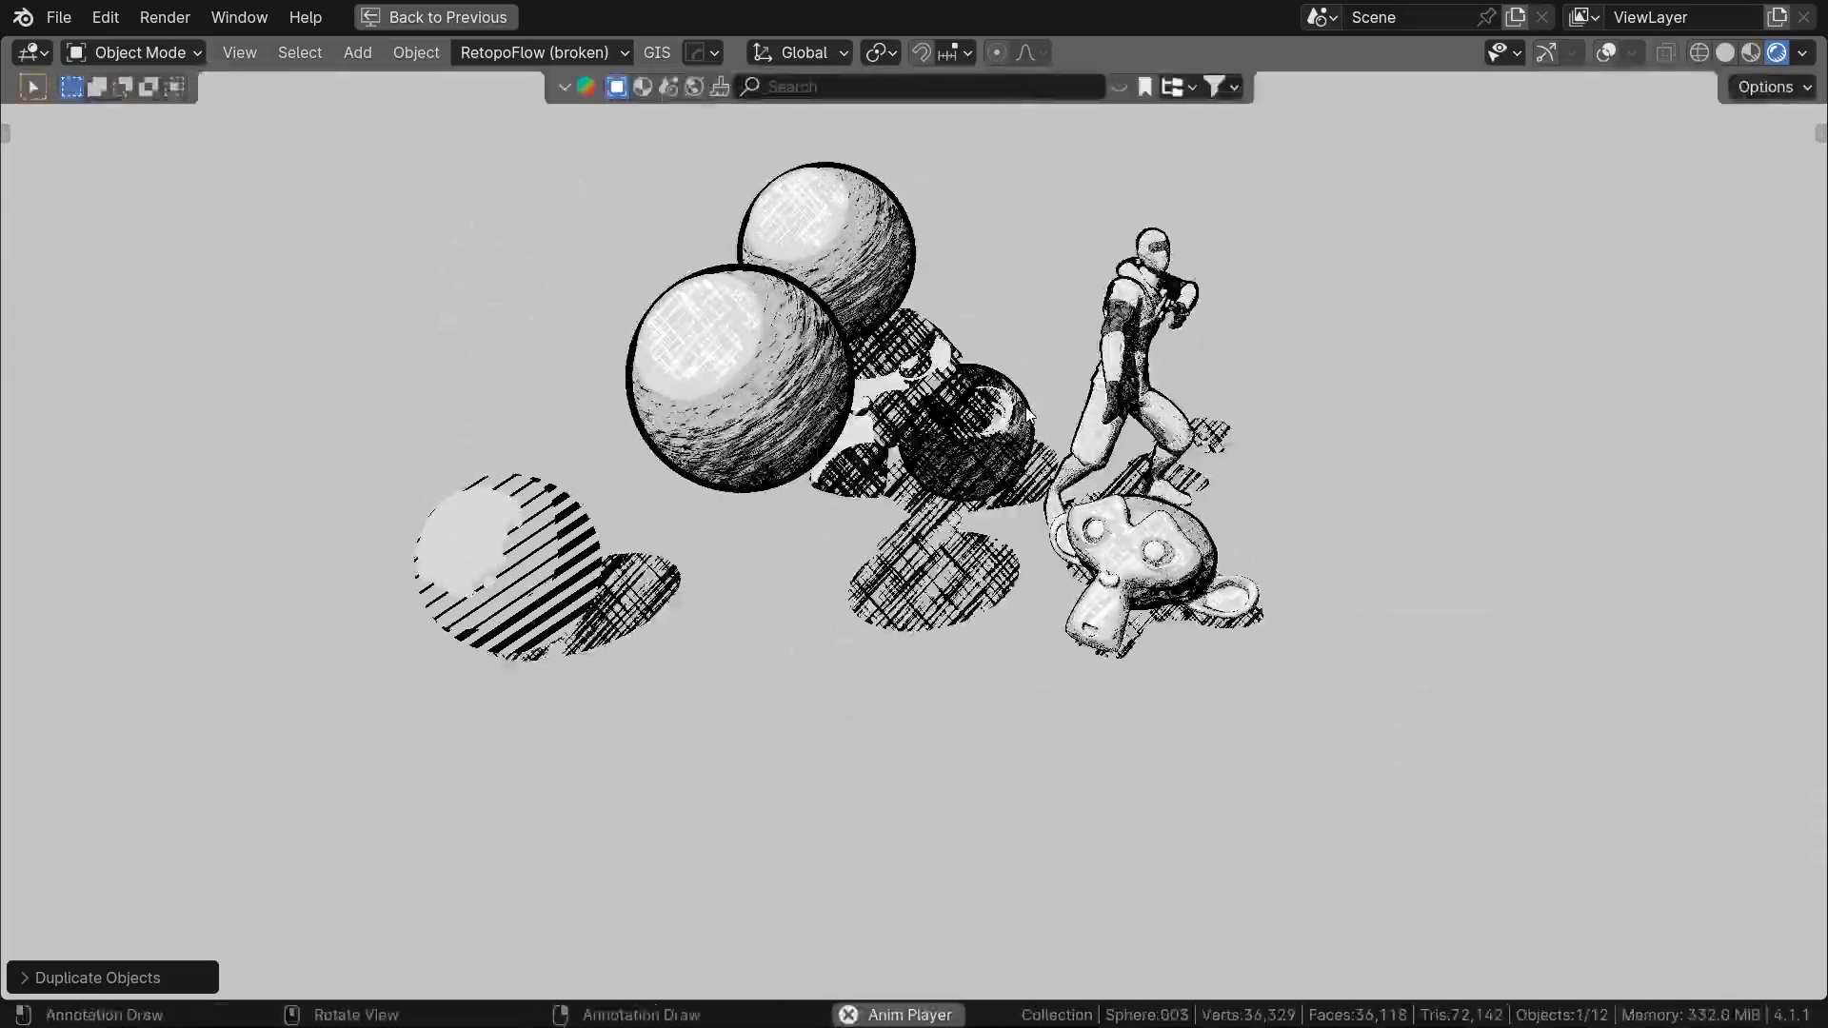
- Duplicate the outlined sphere once more, then resize and move the new copy
key(shift+d)
click(1379, 425)
key(s)
click(1410, 569)
middle_drag(1407, 563, 1249, 516)
key(g)
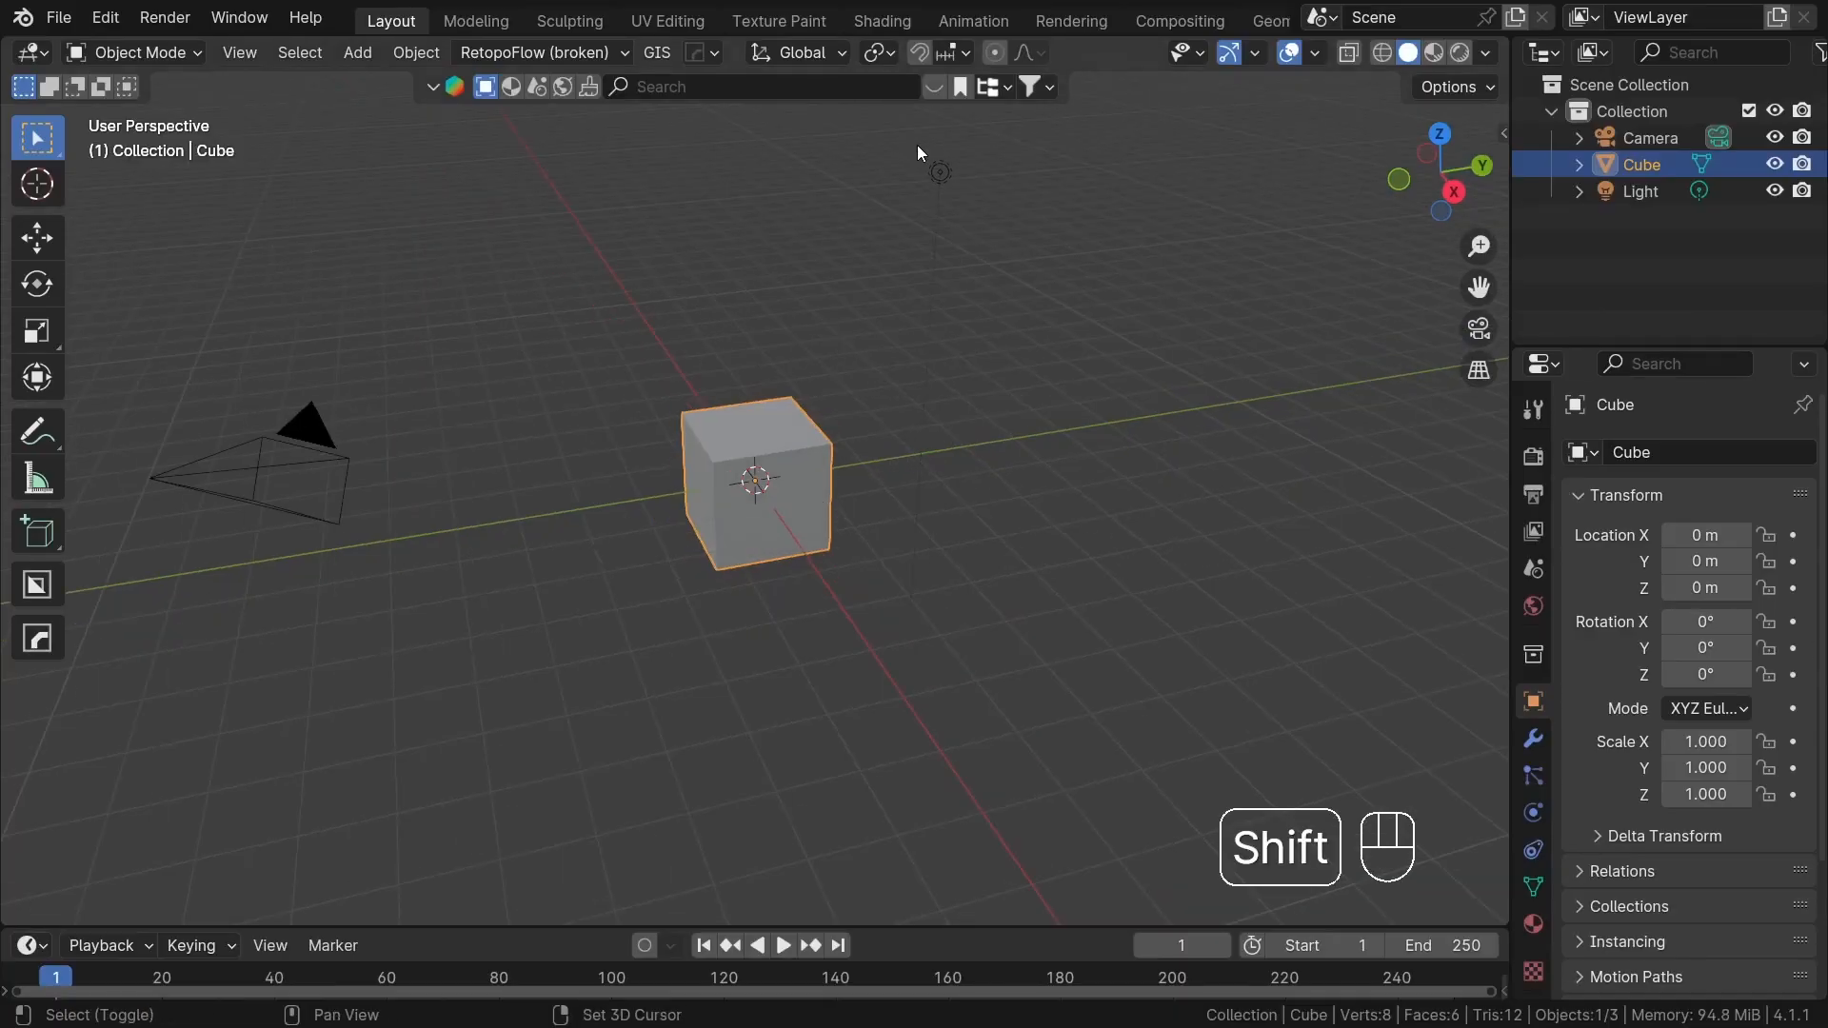
- Delete the default cube and light, and add a UV sphere
shift+click(939, 172)
key(x)
click(979, 237)
key(shift+a)
mouse_move(898, 289)
click(1037, 369)
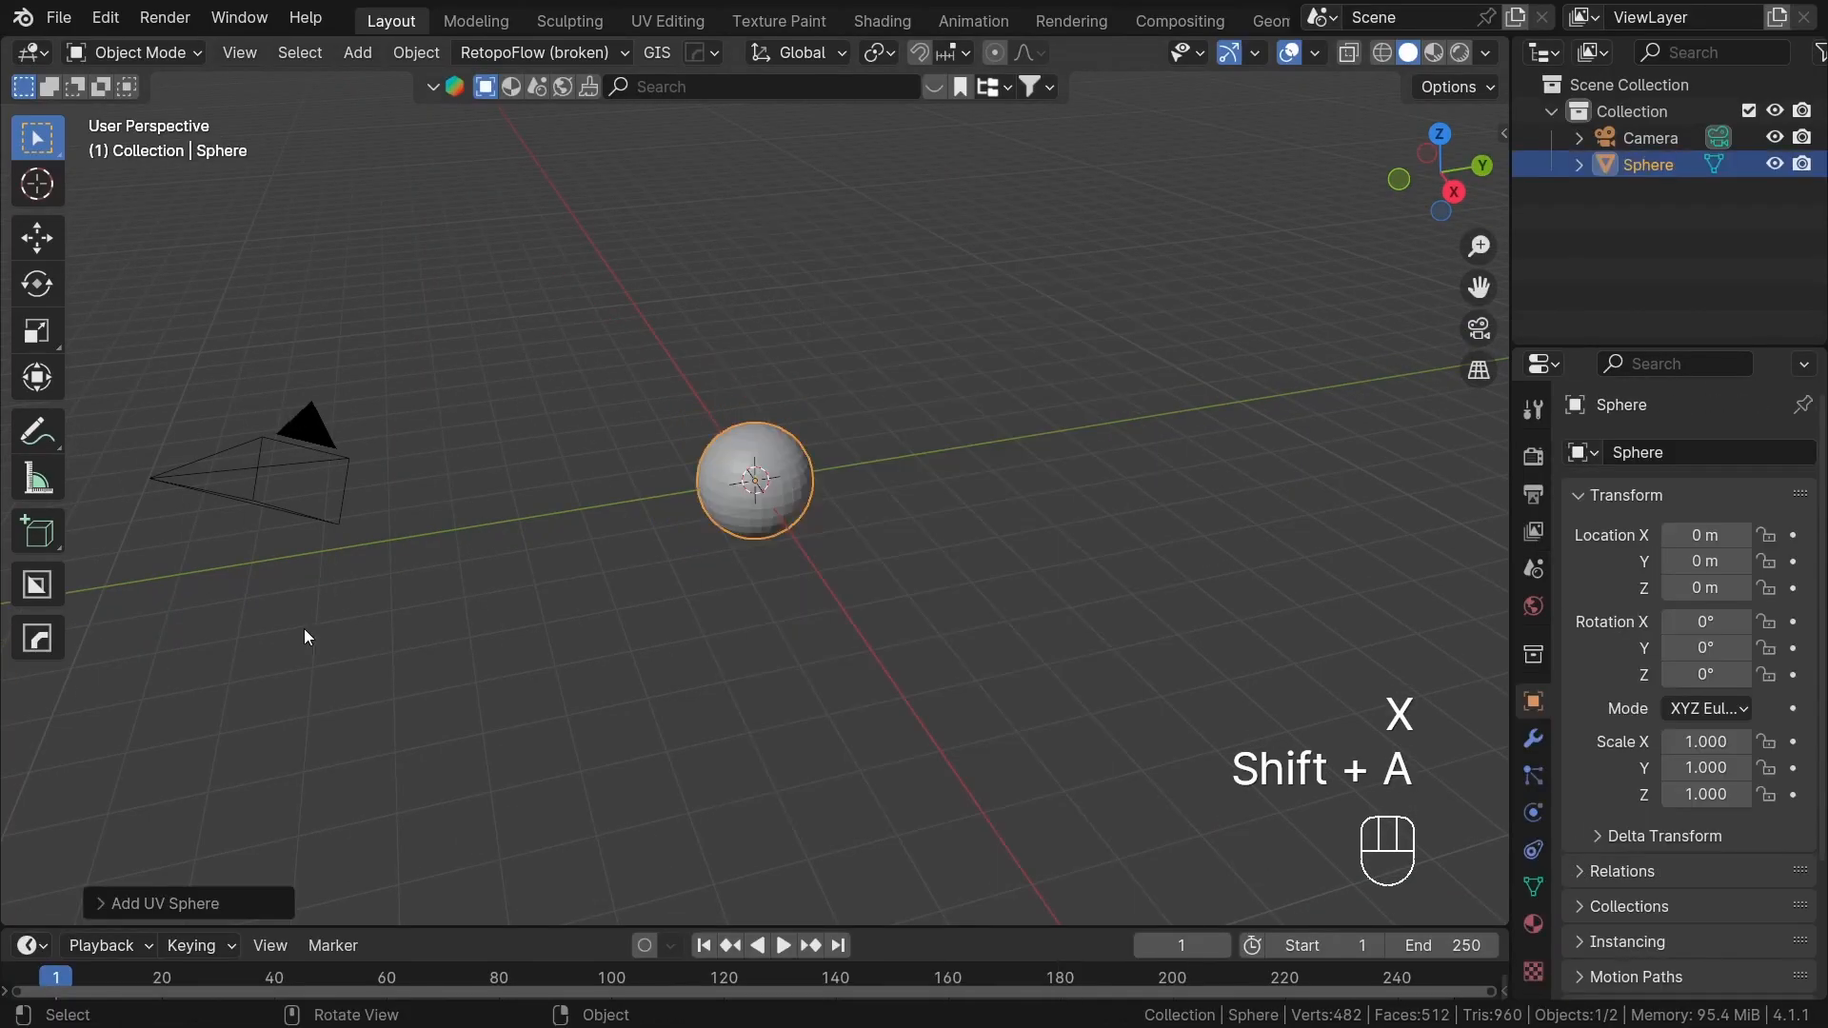
- Set the new UV sphere to 64 segments and 32 rings
click(165, 903)
double_click(381, 618)
text(64)
key(Return)
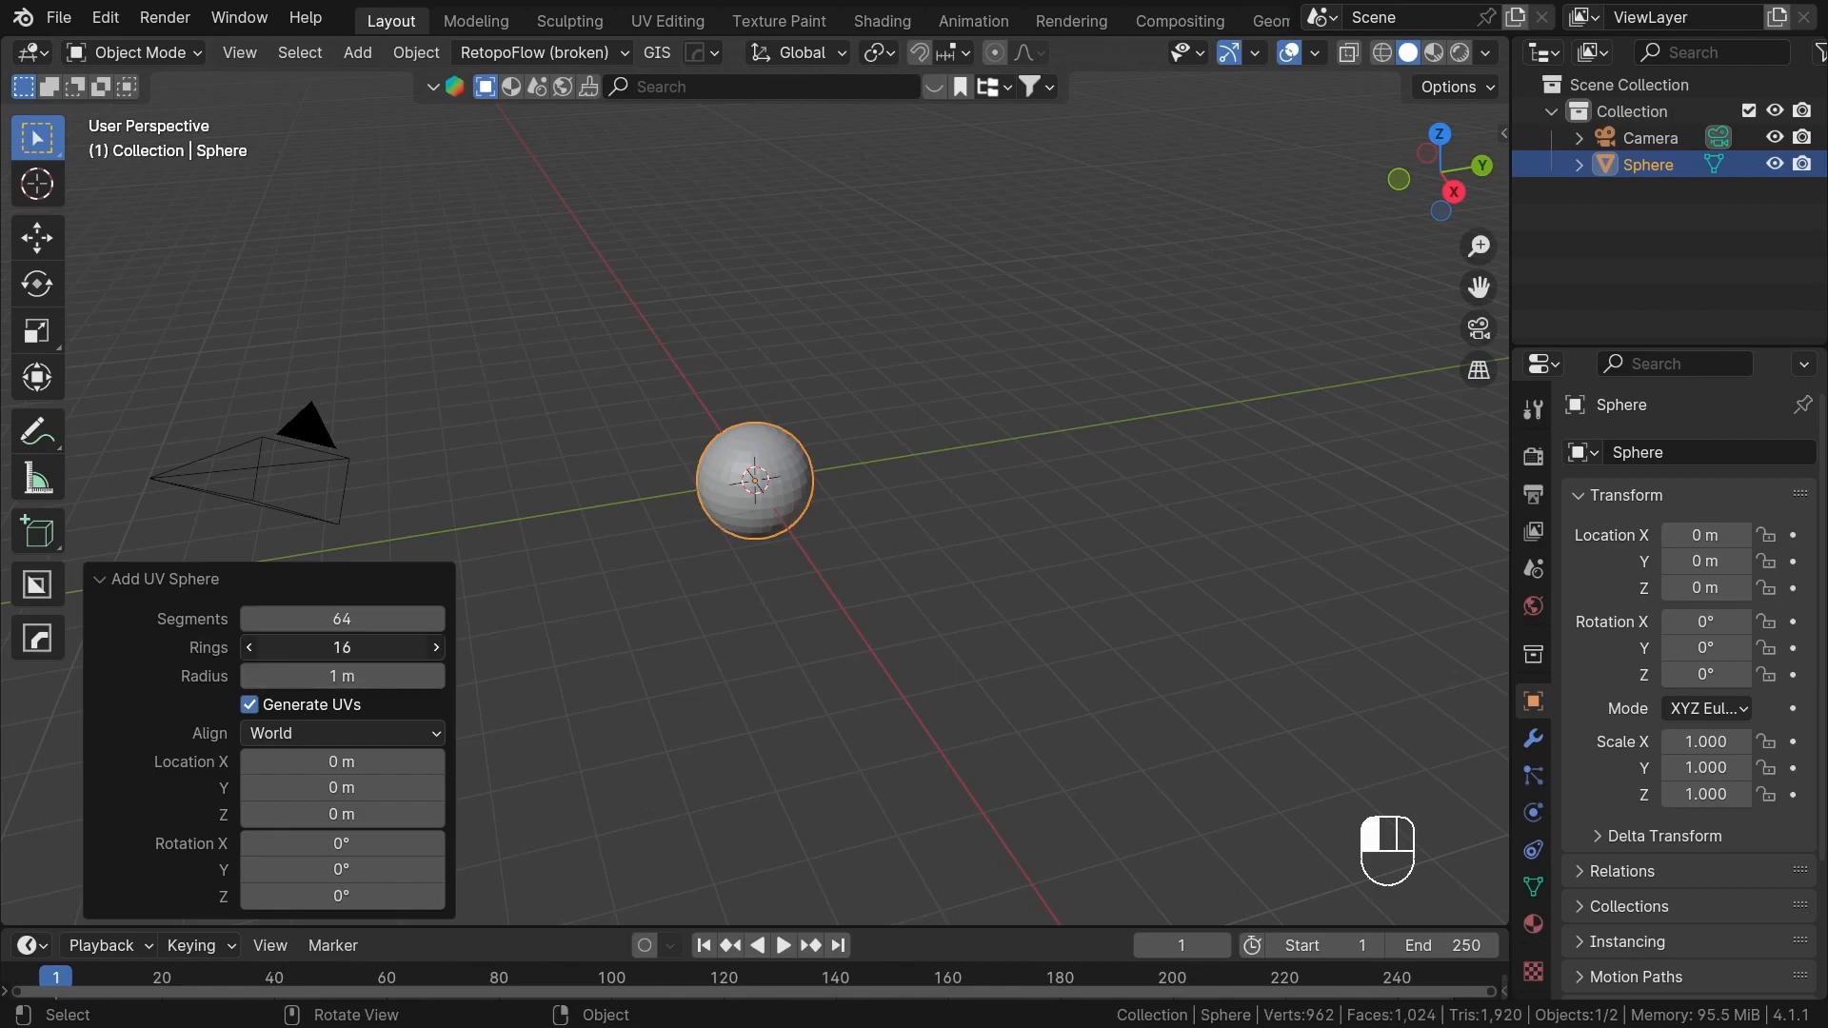
text(32)
key(Return)
- Shade the sphere smooth and raise it 1 m along the Z axis
right_click(821, 427)
click(821, 427)
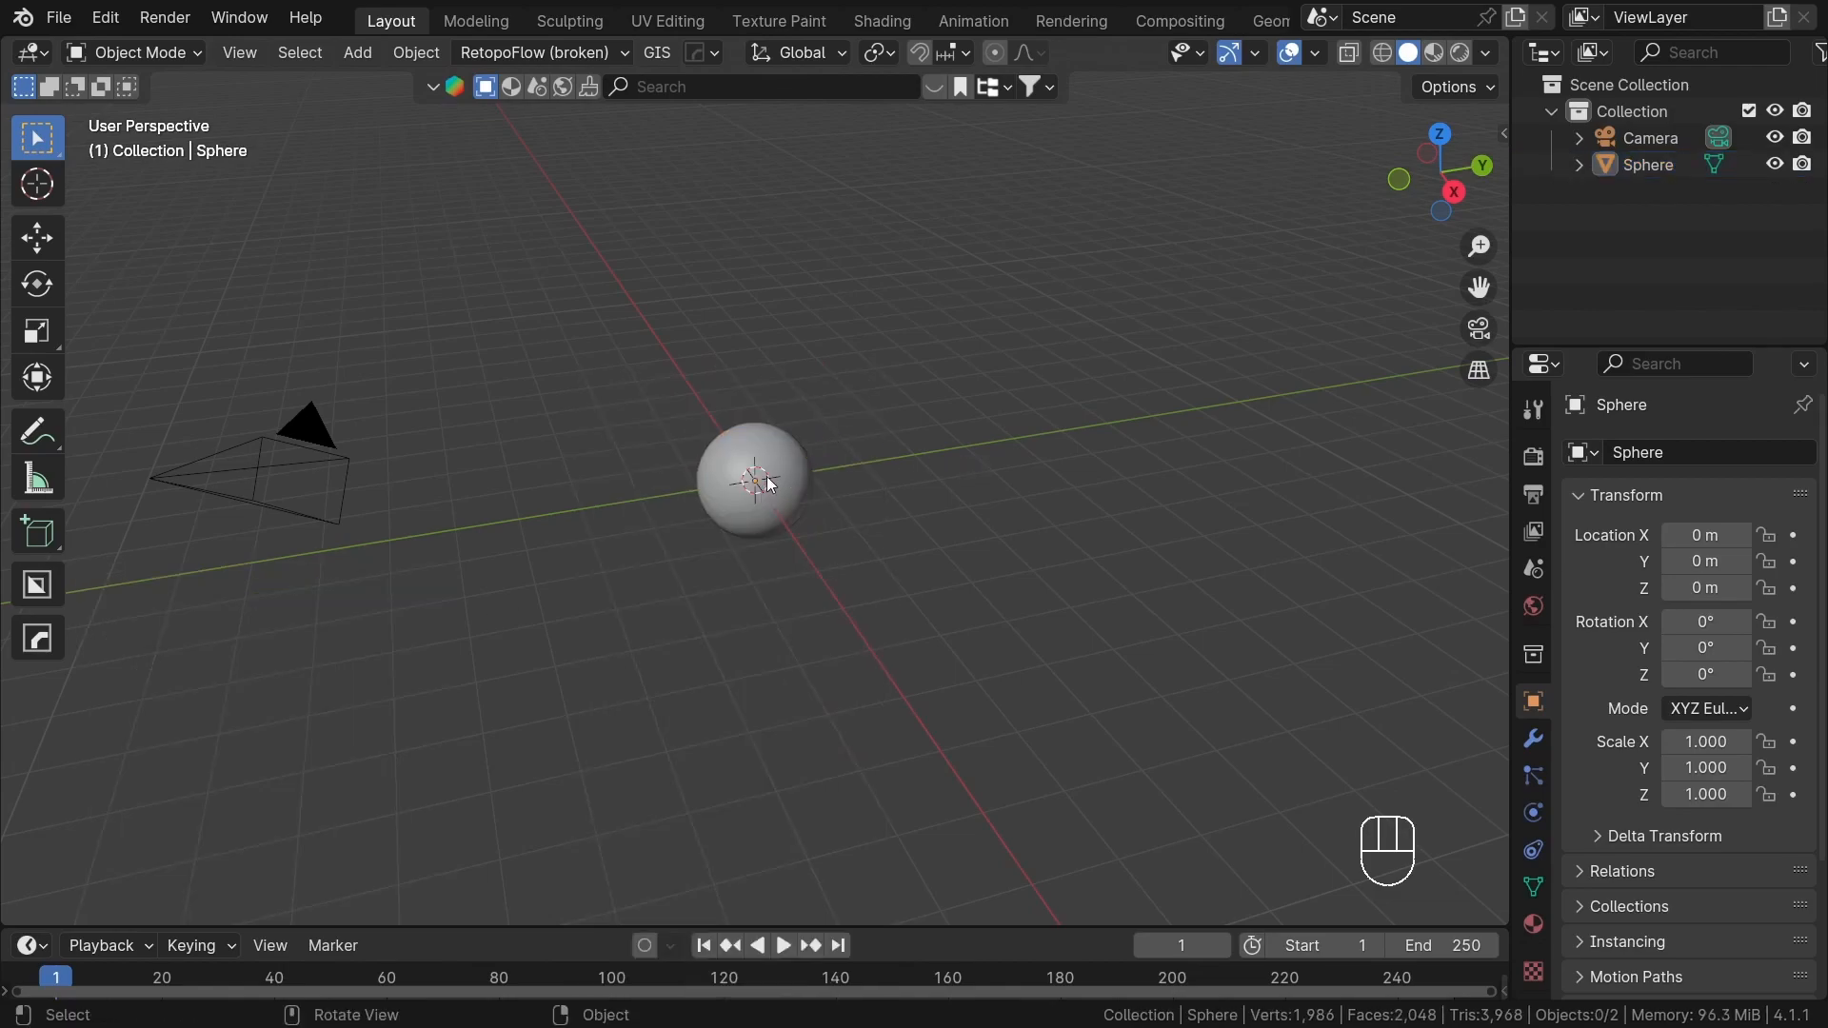
scroll(908, 579, up, 3)
text(gz1)
key(Return)
middle_drag(980, 577, 933, 473)
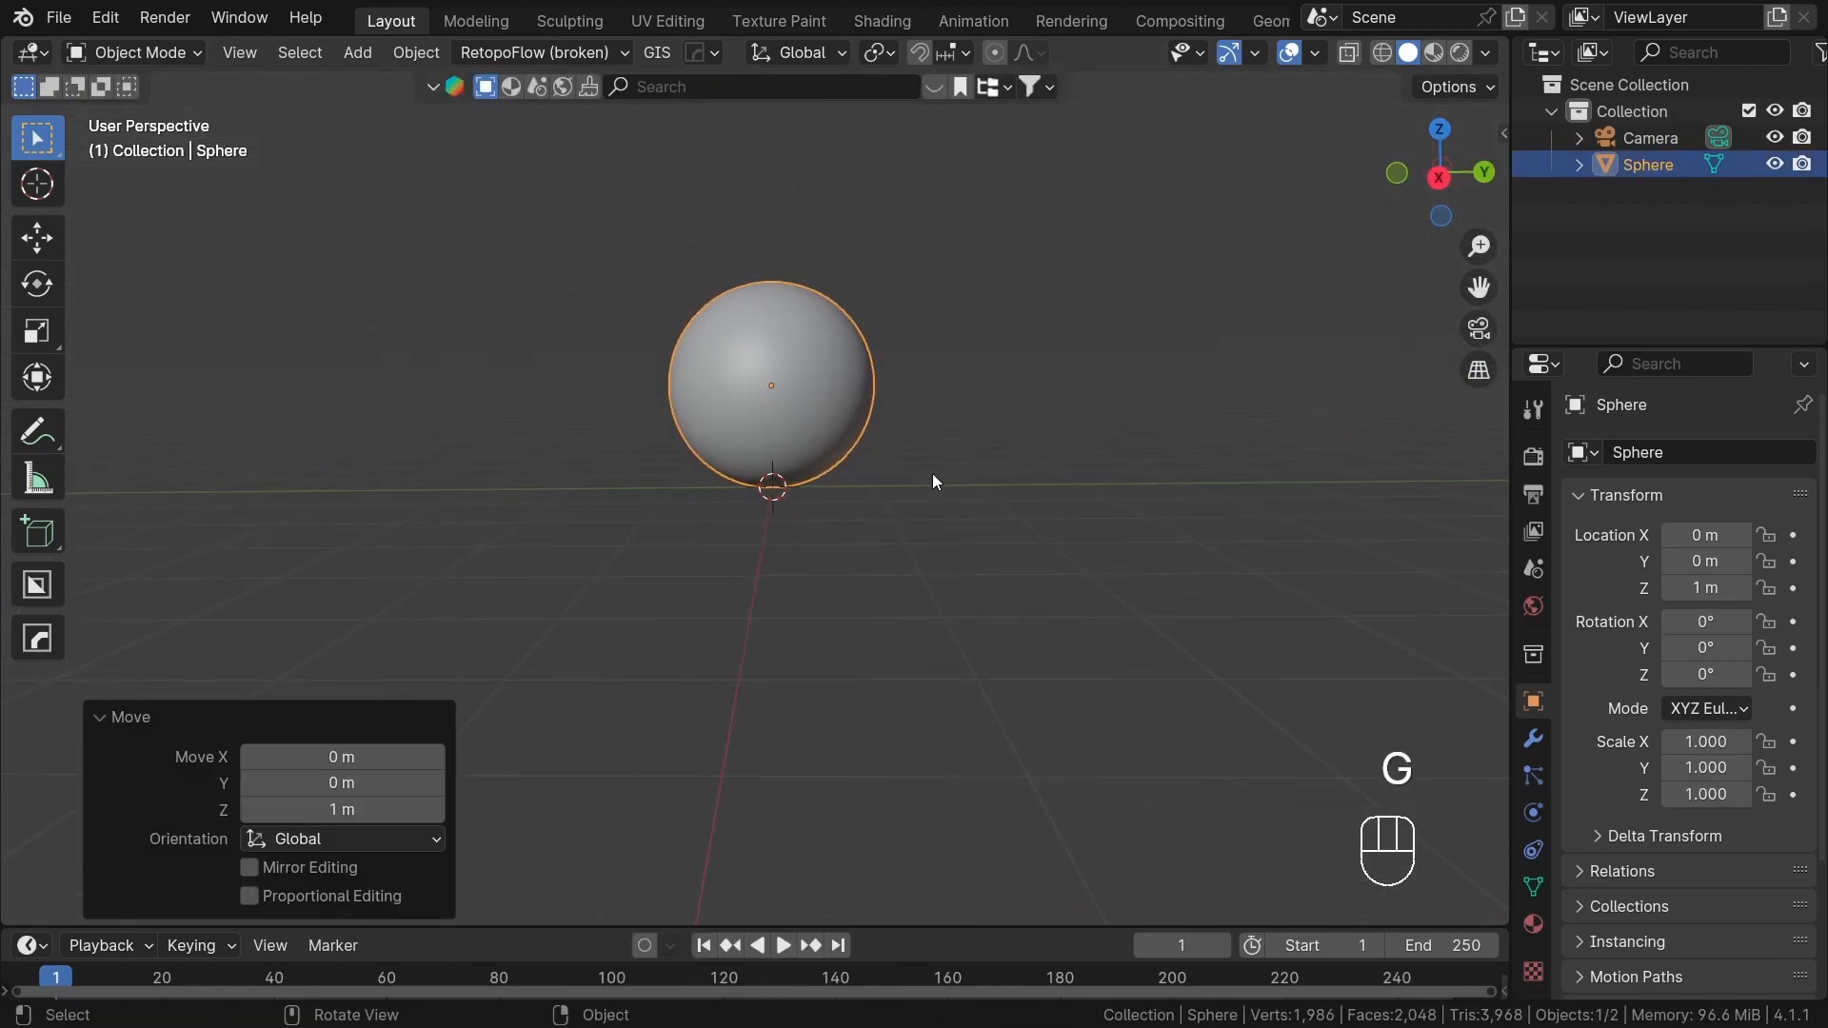
- Add a plane beneath the sphere, scale it up into a large floor and apply its scale
key(shift+a)
mouse_move(1042, 347)
click(1155, 346)
key(s)
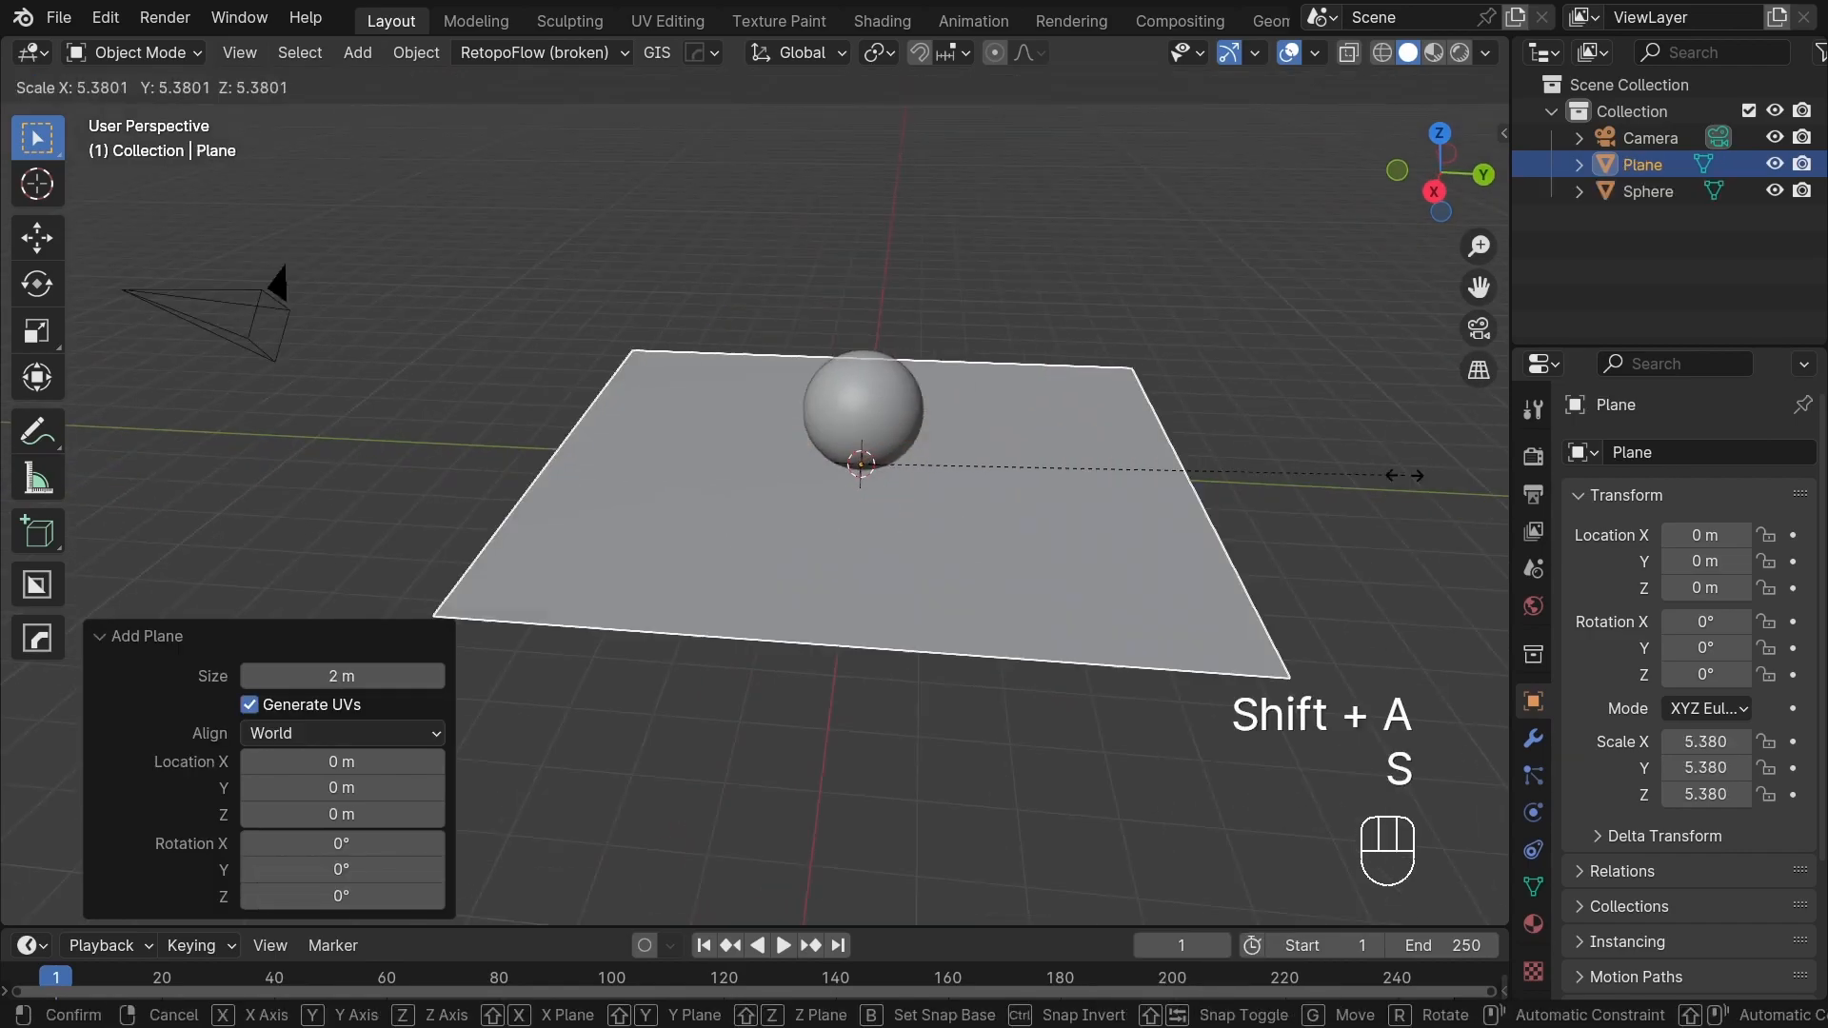
click(305, 568)
key(ctrl+a)
middle_drag(304, 567, 804, 396)
click(804, 427)
- Extrude the plane's back edge about 13 m upward in Edit Mode to form a wall behind the sphere
key(Tab)
key(2)
shift+drag(805, 396, 783, 446)
middle_drag(742, 447, 758, 432)
key(e)
middle_click(760, 104)
click(762, 72)
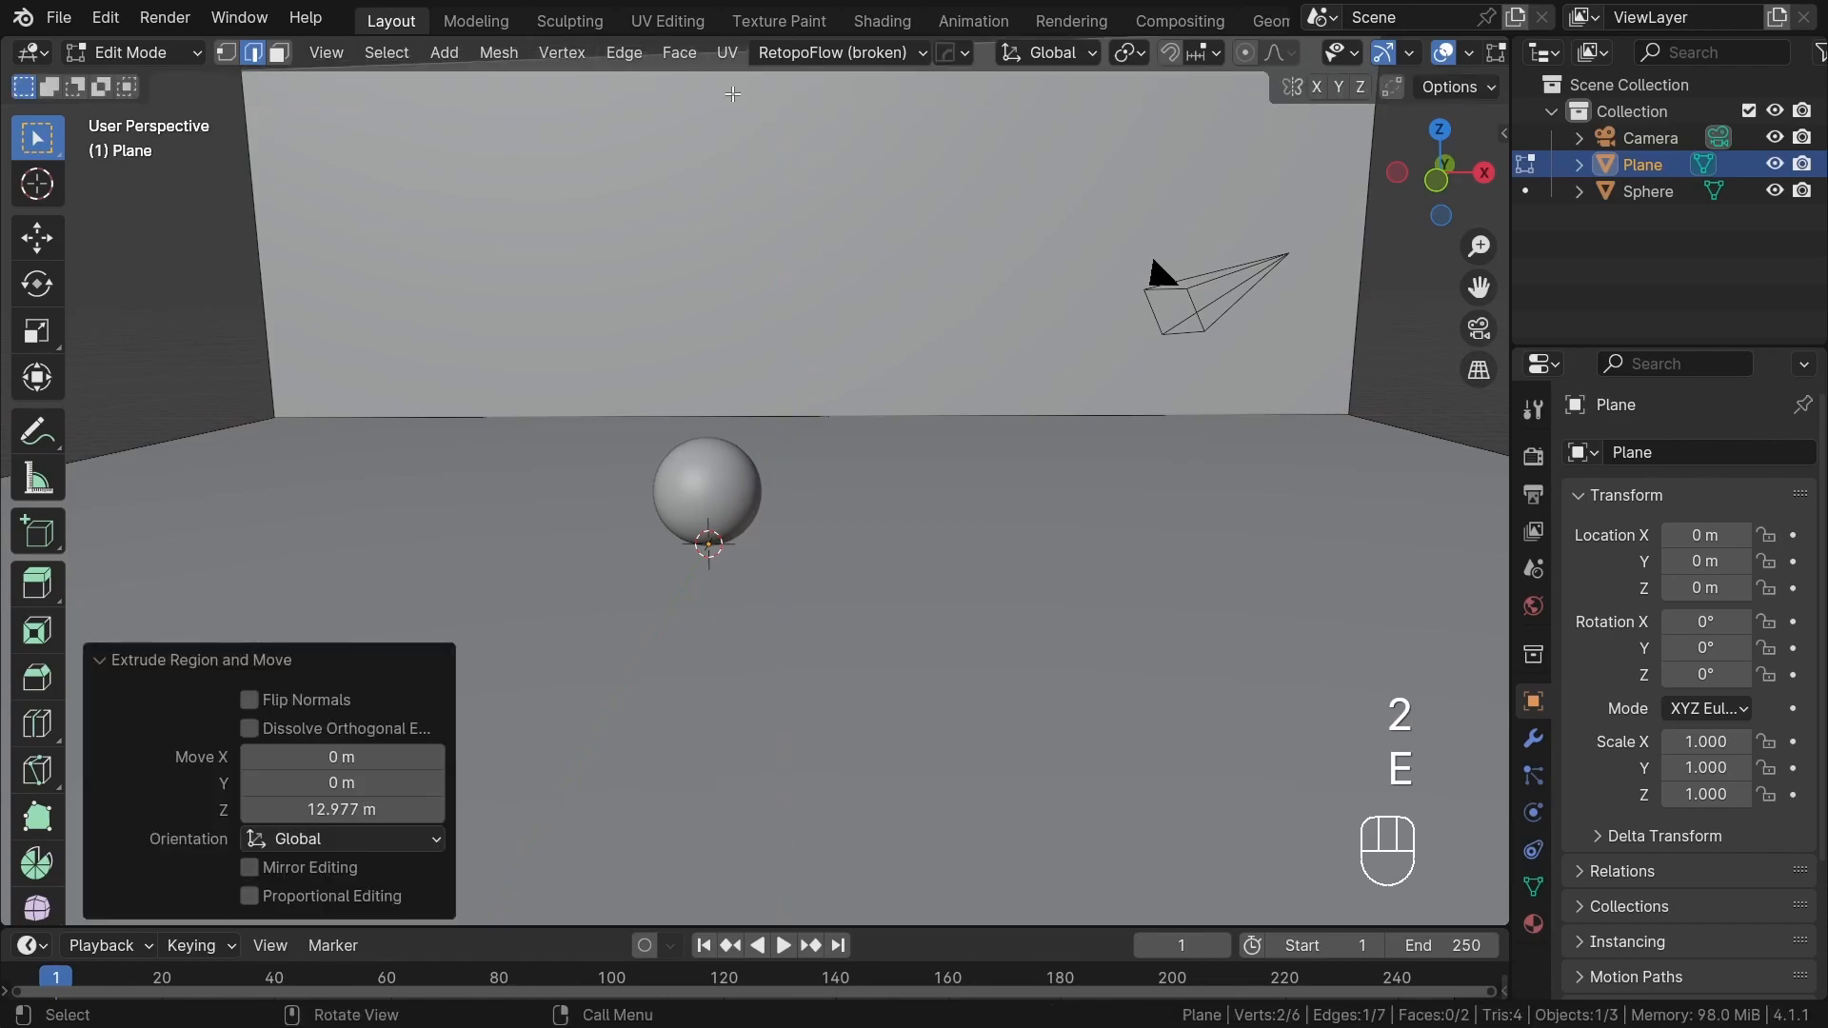
middle_drag(761, 348, 842, 358)
key(Tab)
- Frame the sphere against the back wall in camera view with Walk Navigation, placing the camera at about X -0.26, Y -7.7, Z 2.0 m
click(489, 373)
click(1476, 328)
click(1132, 330)
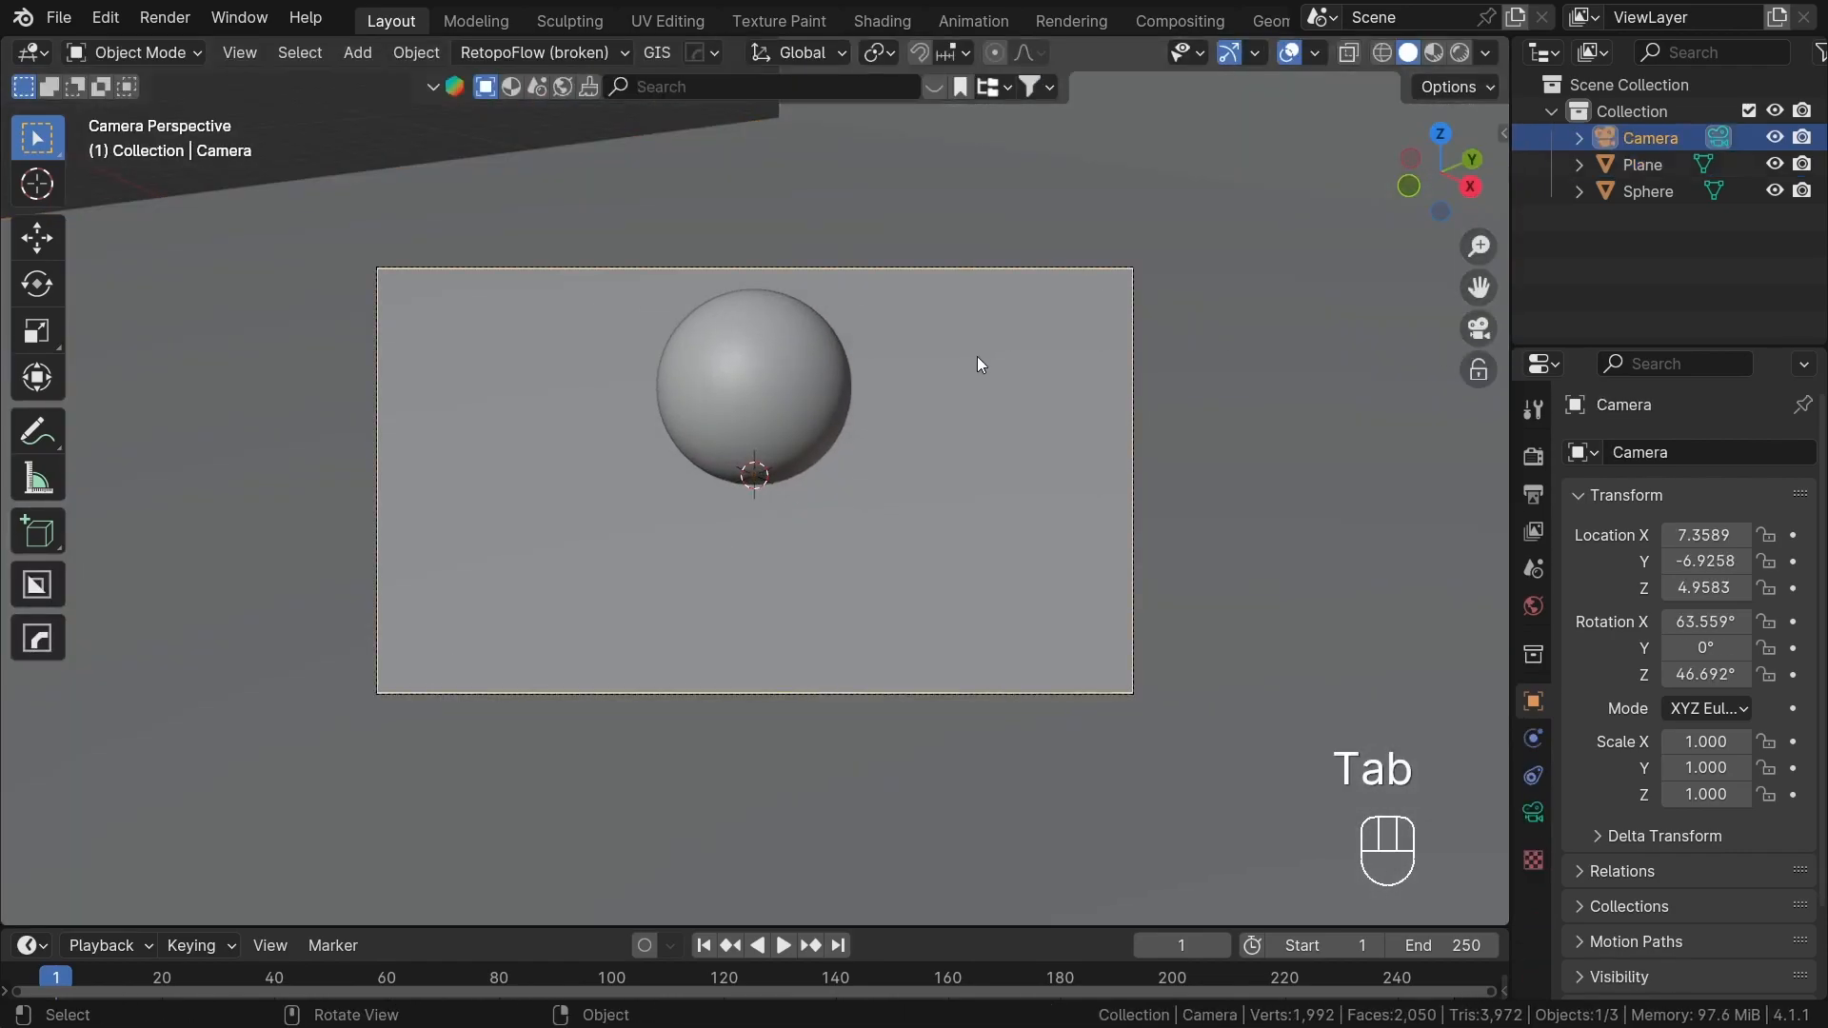
key(ctrl+w)
key(a)
key(w)
key(s)
key(q)
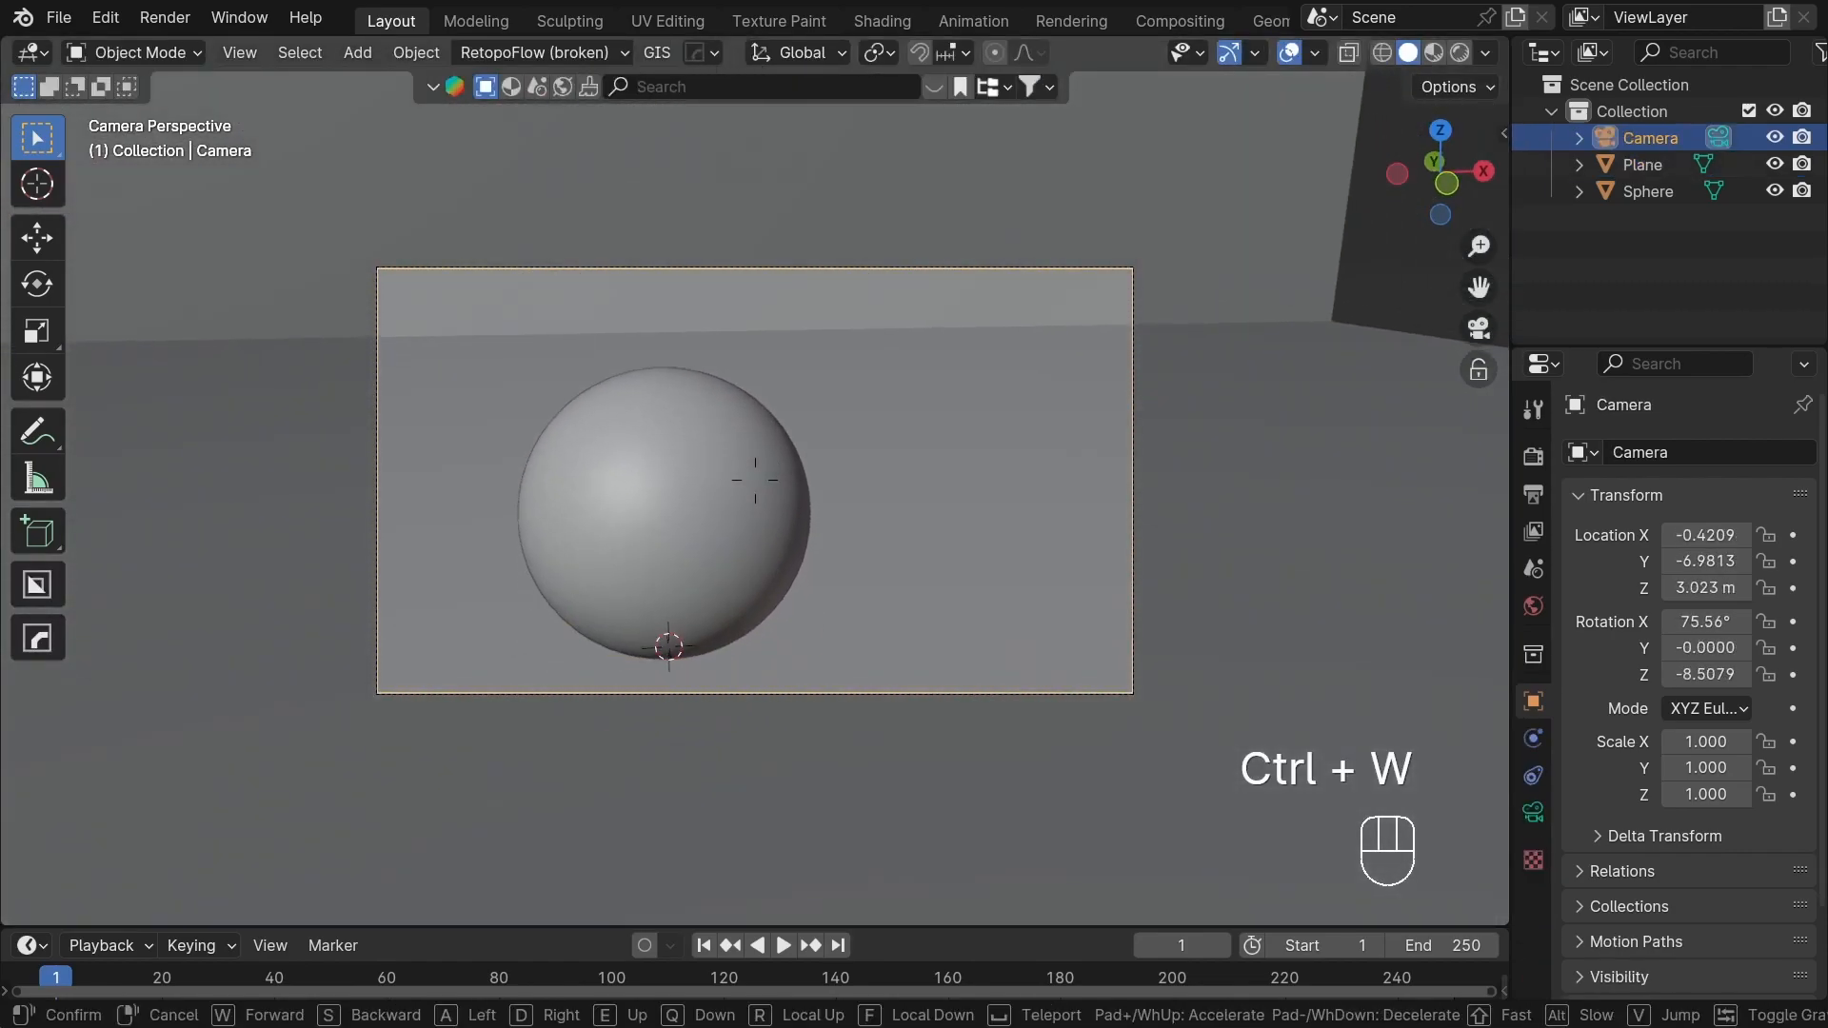
key(d)
key(q)
key(w)
key(a)
key(e)
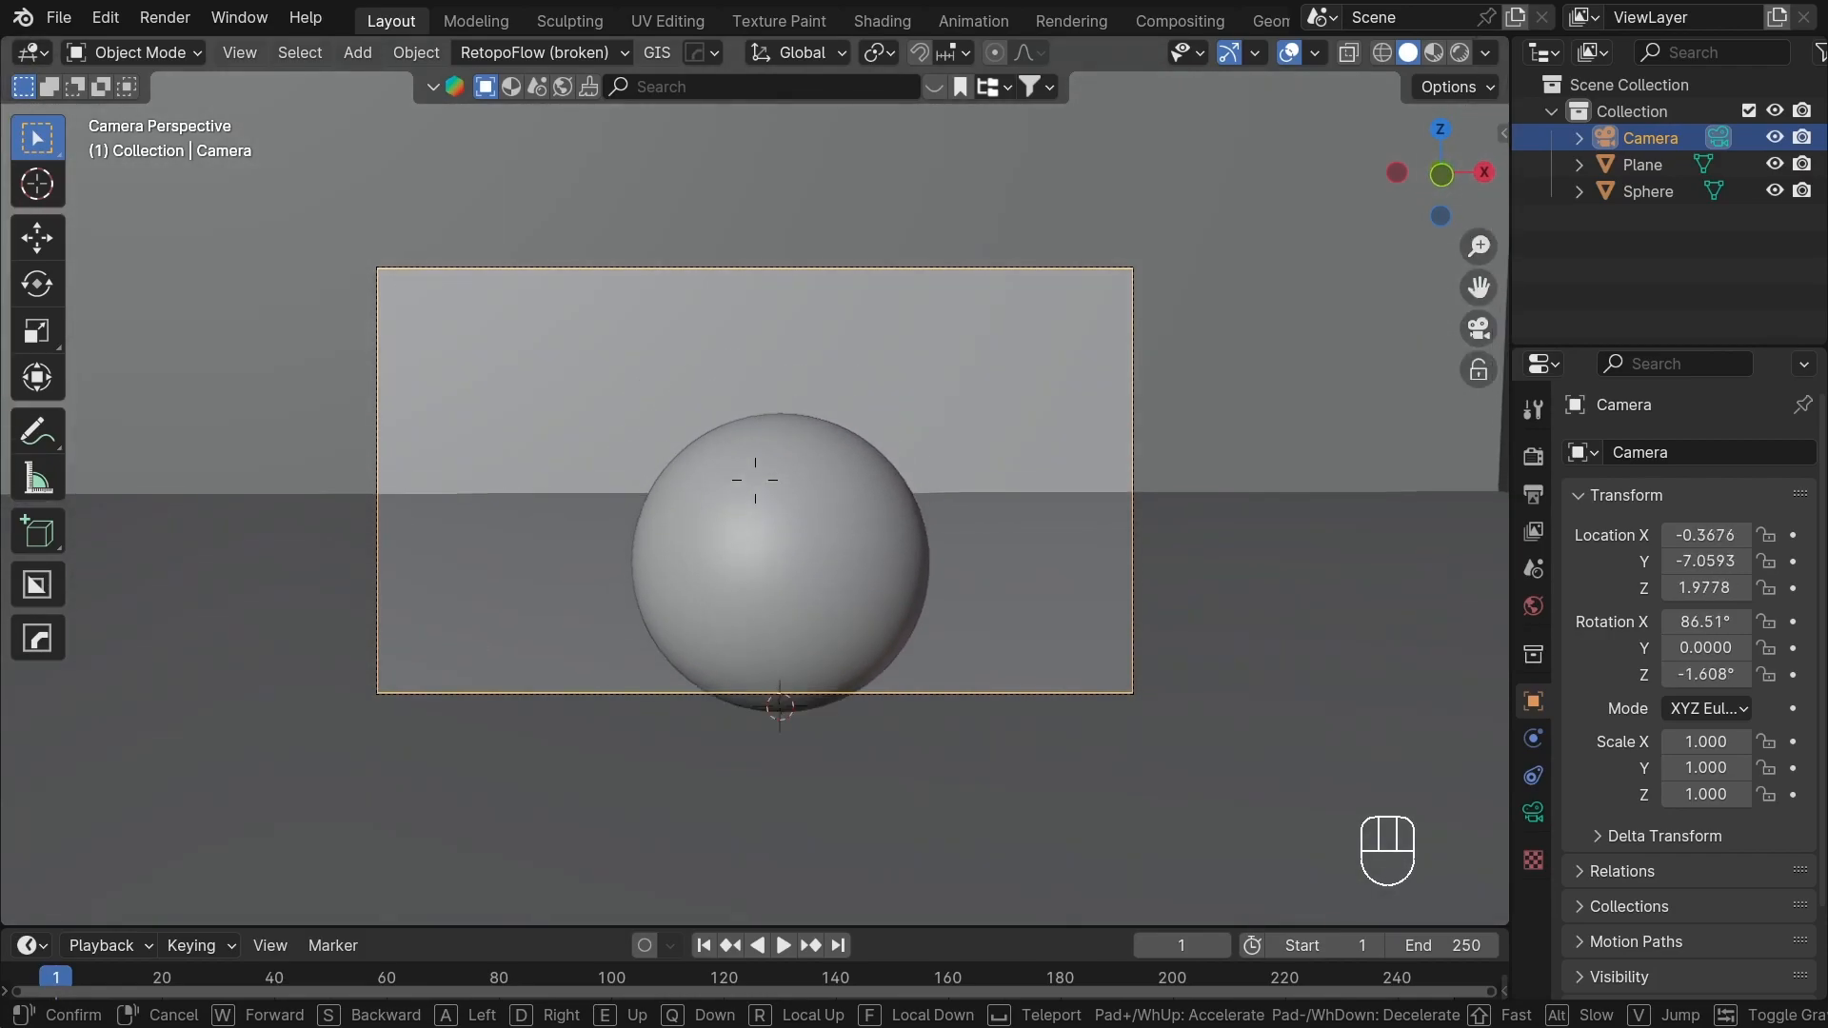
key(s)
key(d)
click(1052, 596)
- Switch the viewport to rendered shading and add a sun light
key(z)
click(1034, 402)
scroll(879, 489, up, 1)
key(shift+a)
mouse_move(942, 742)
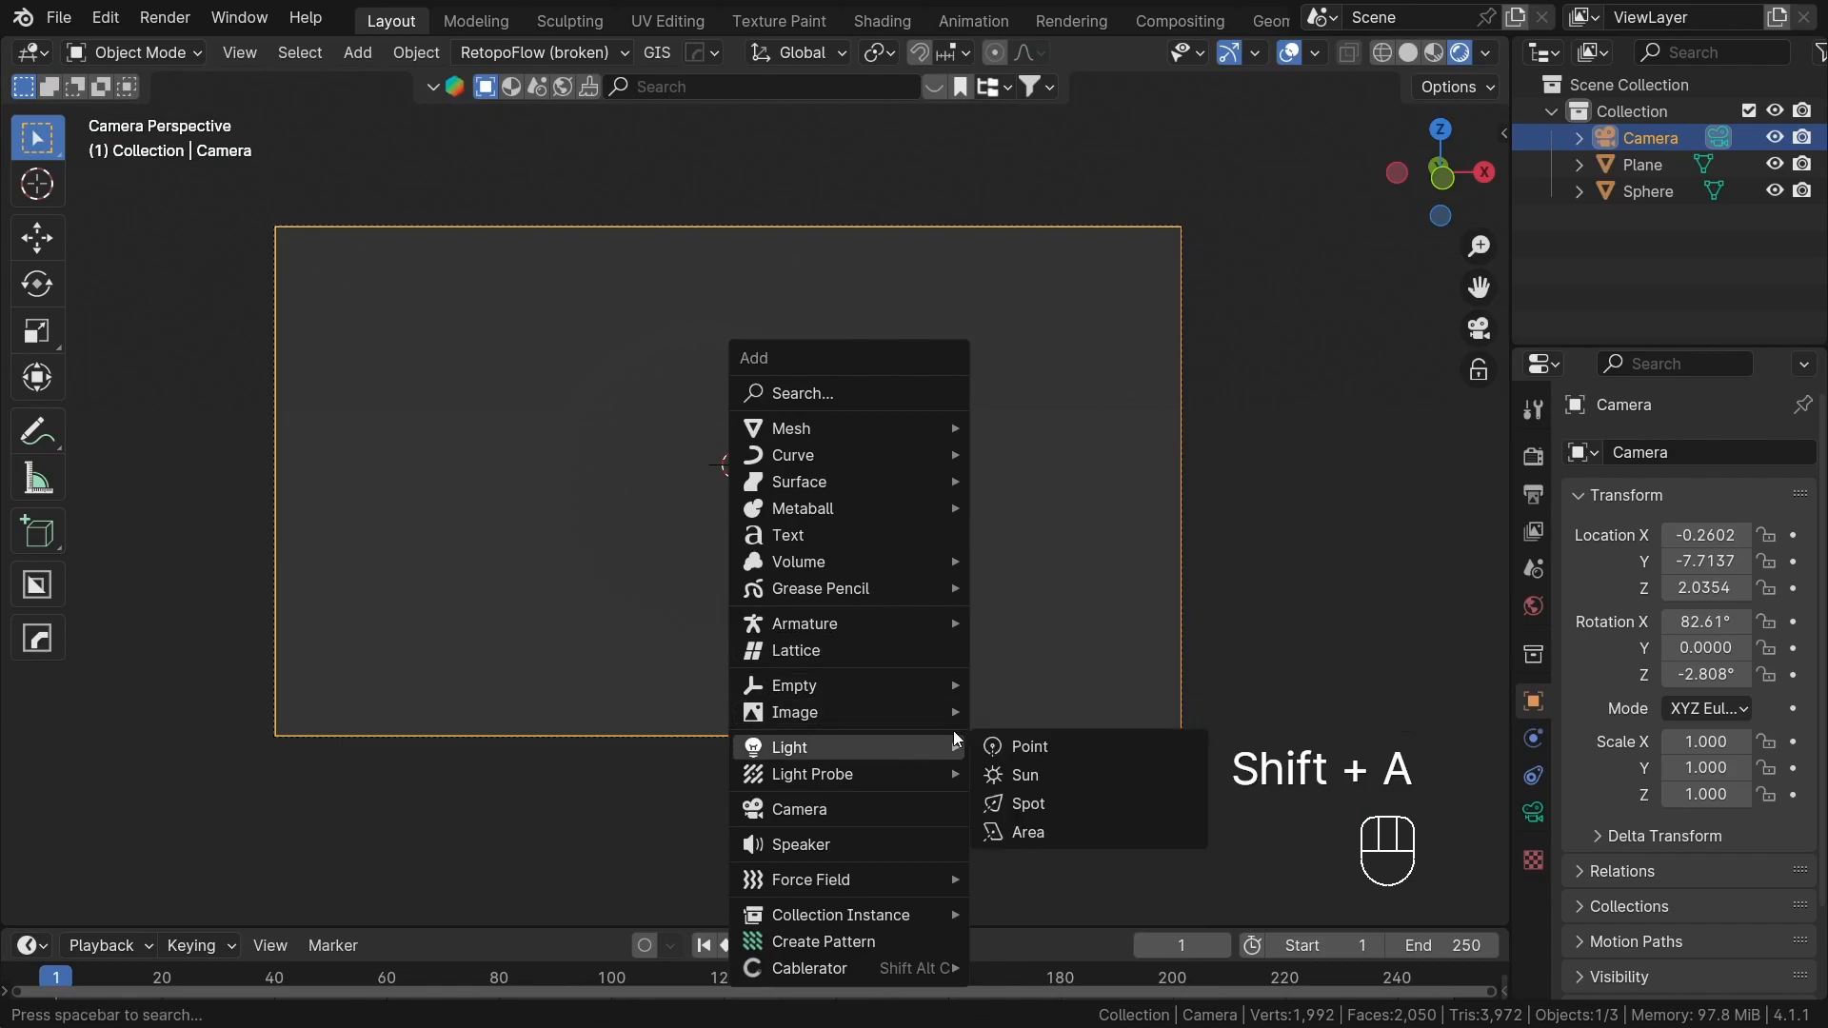
click(1082, 783)
- Rotate the sun light freely, then about 23° around Z, to cast the sphere's shadow to its right
key(r)
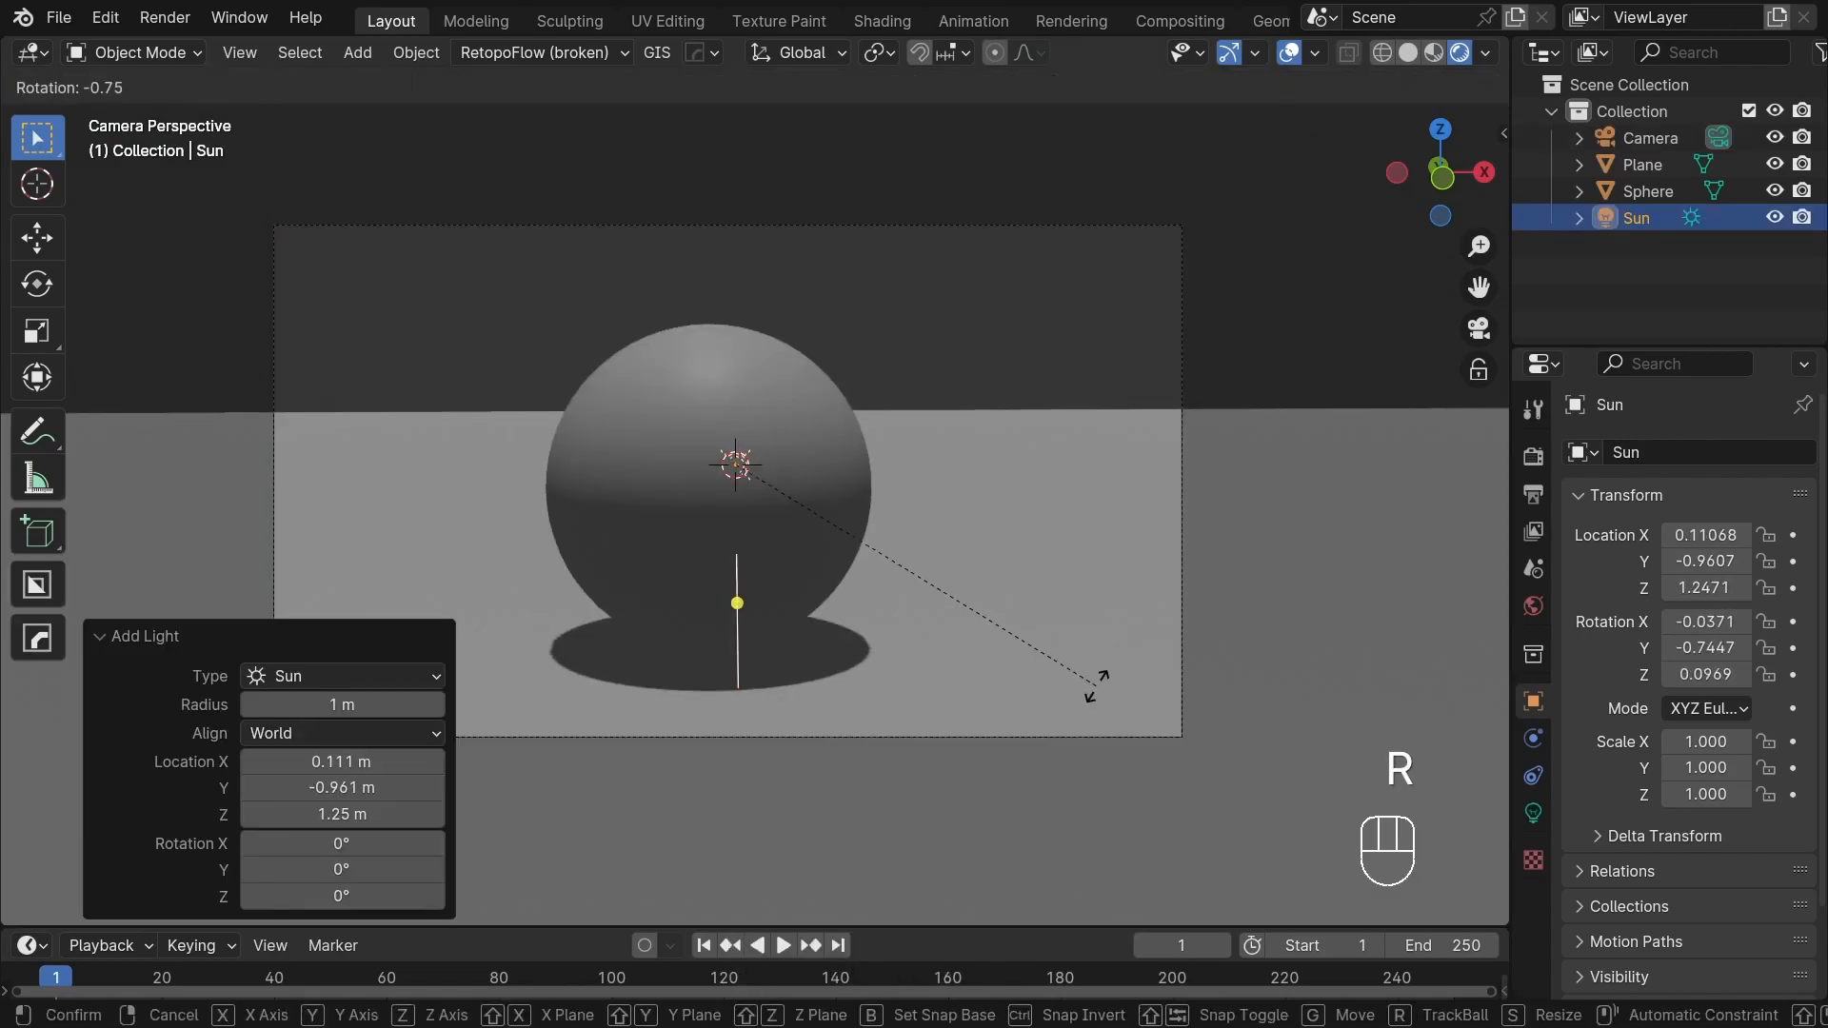
click(1185, 325)
key(r)
key(z)
click(1163, 306)
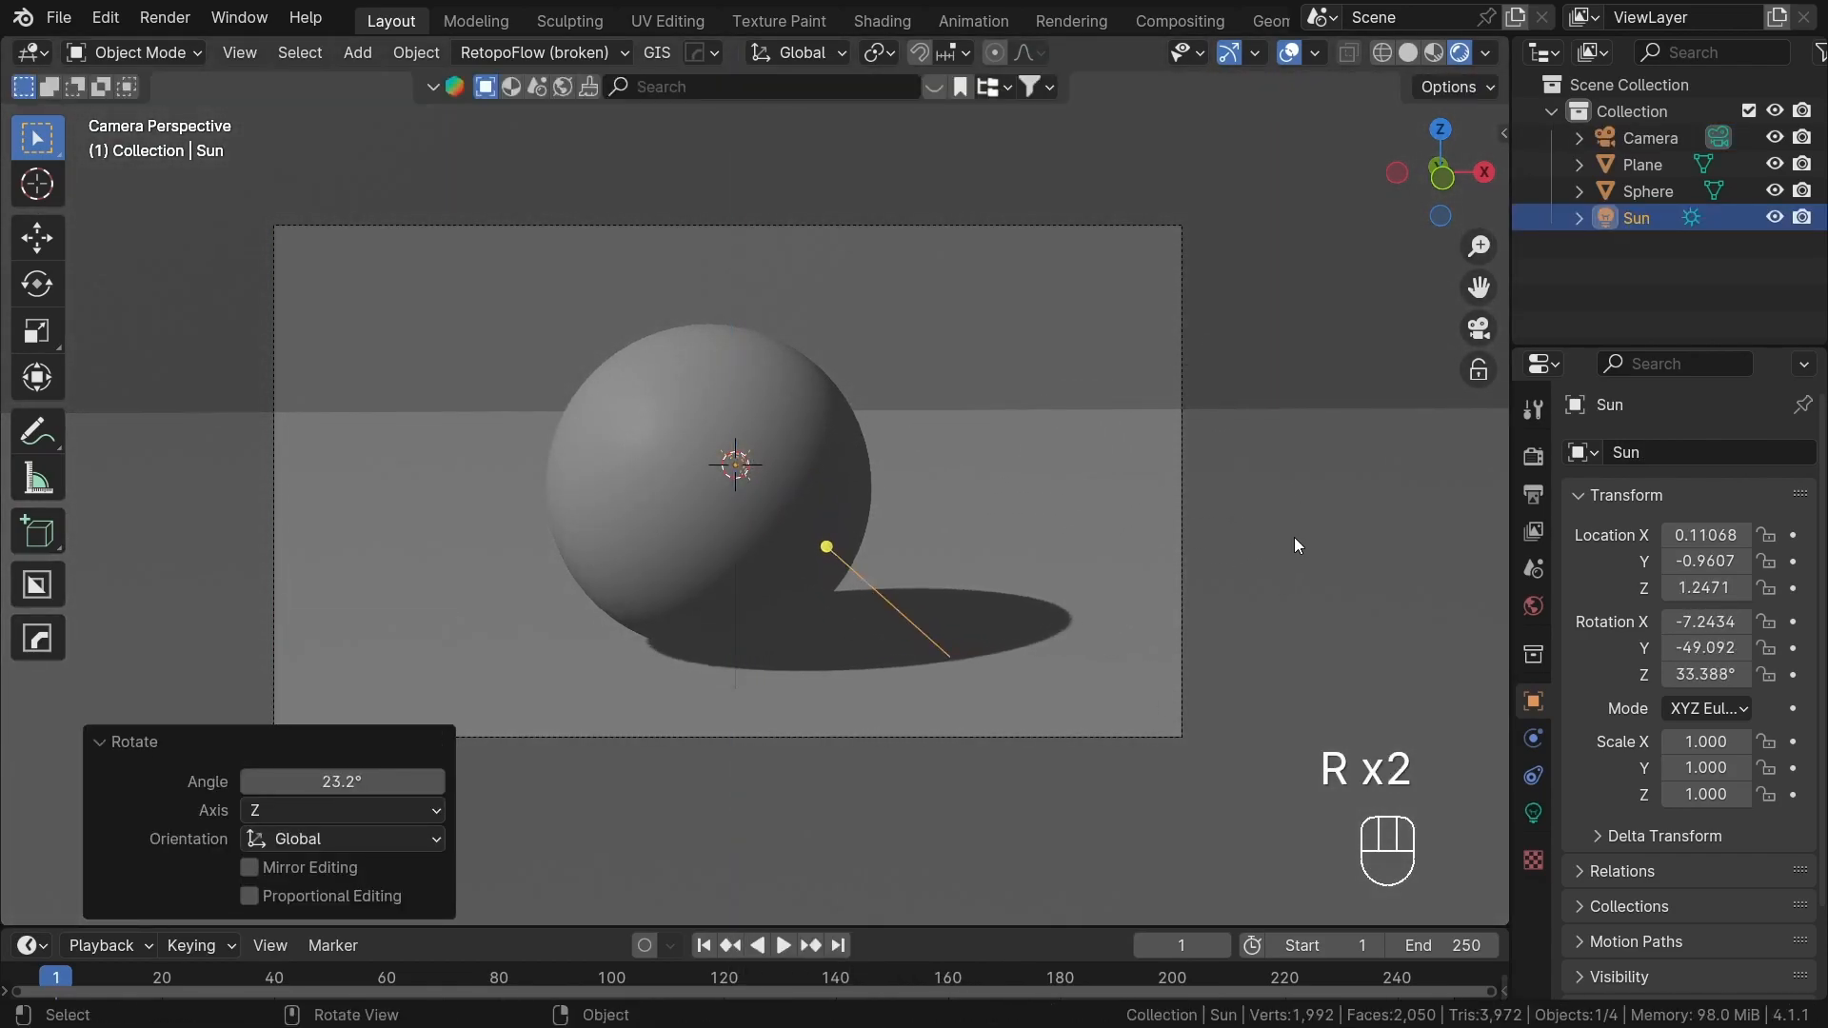
- Give the sphere a new material named Material_1 and the plane a new material named Background
click(787, 352)
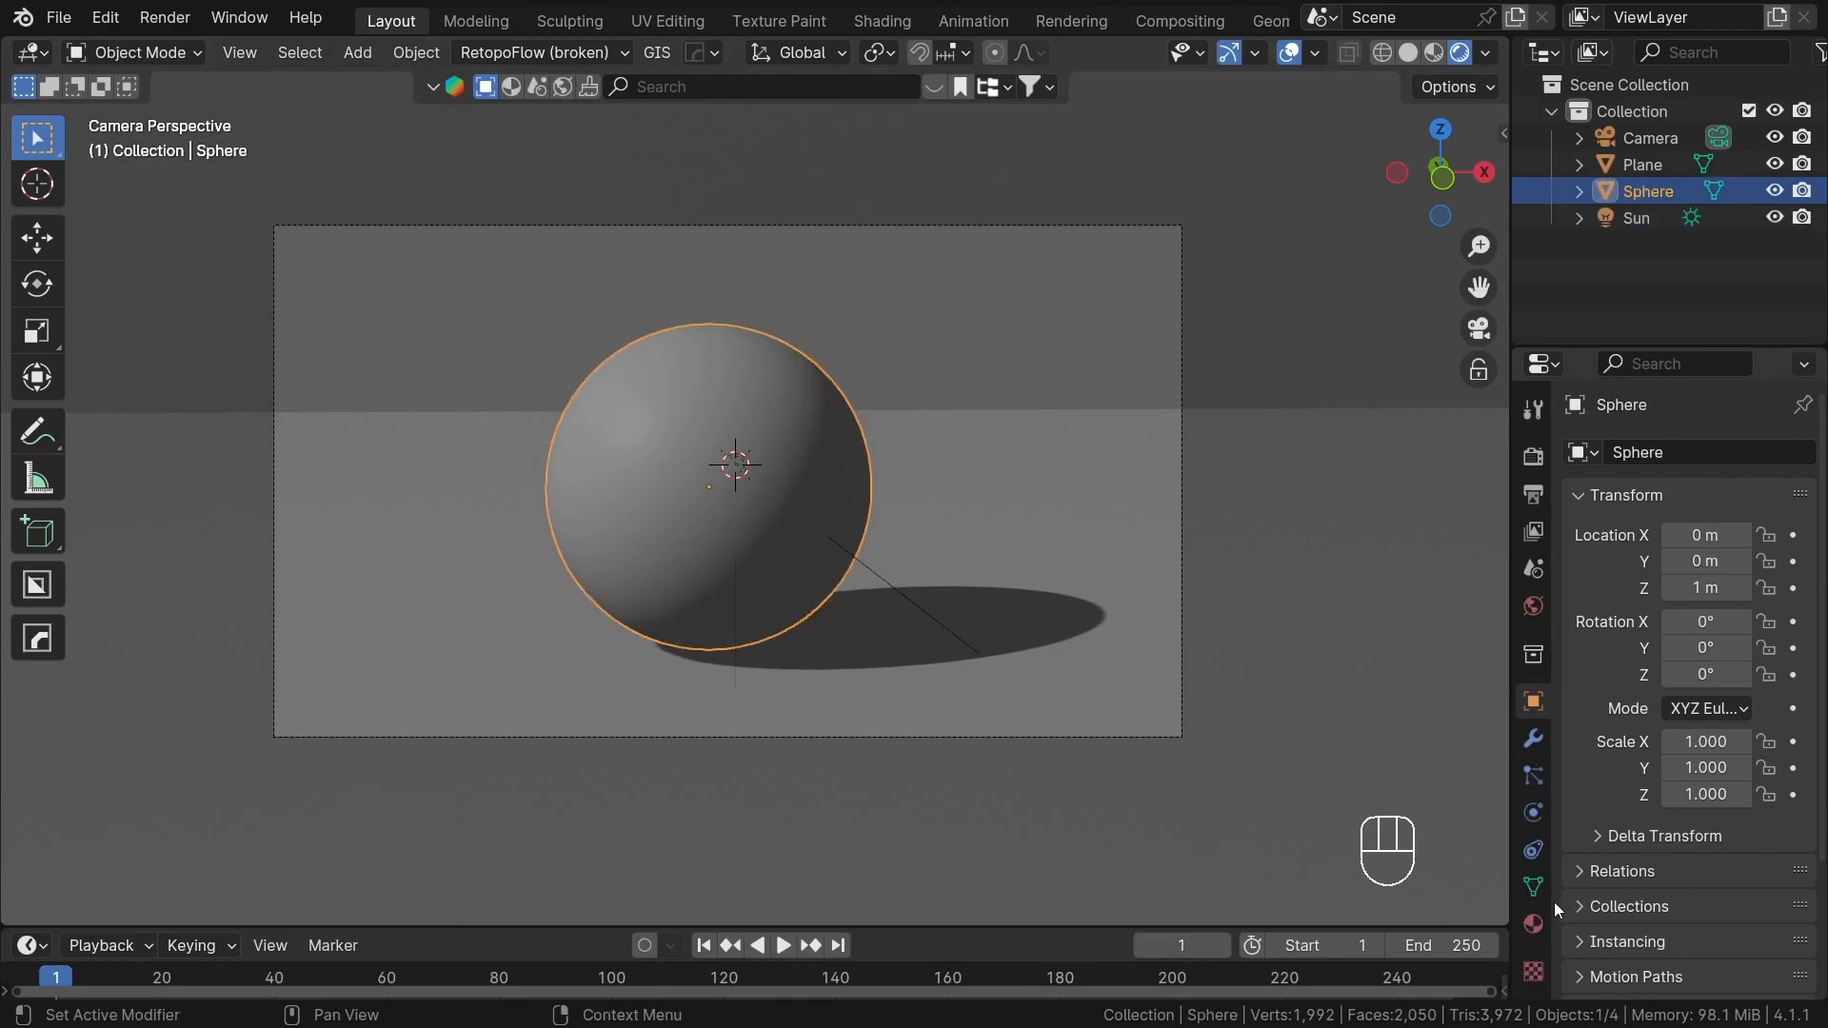
click(1534, 922)
click(1661, 565)
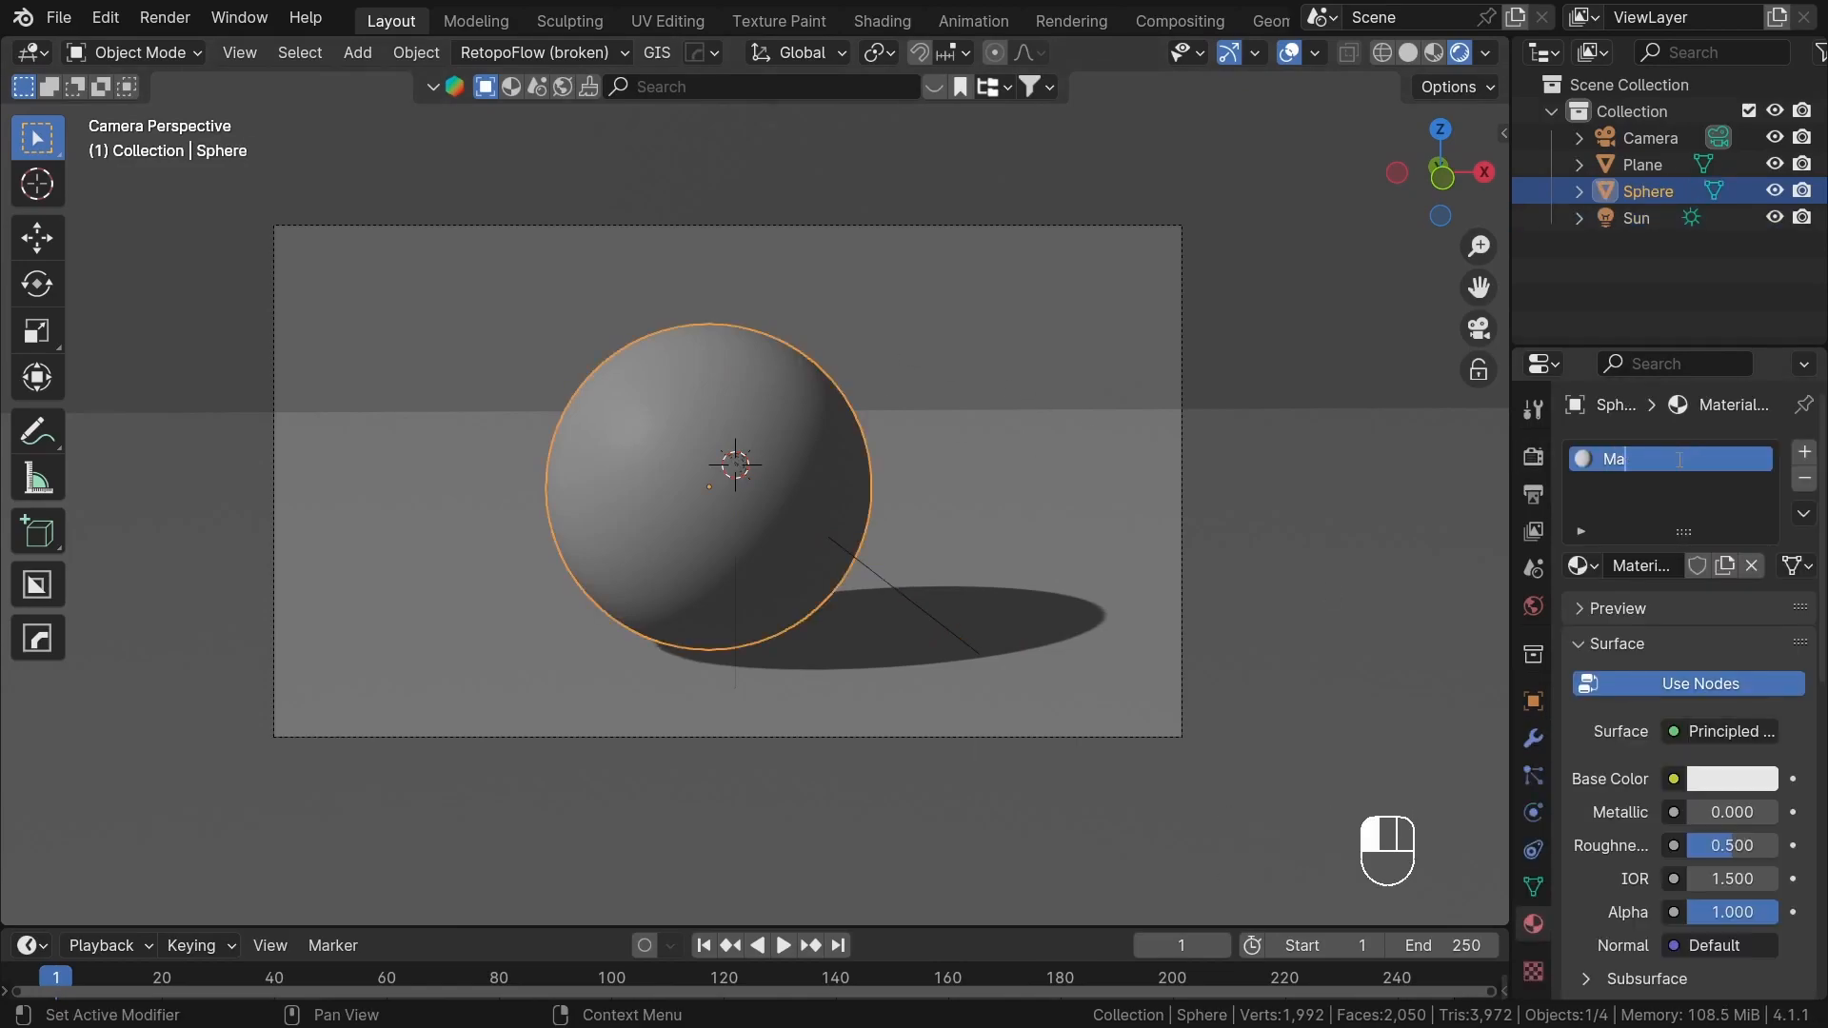
click(780, 626)
click(1661, 565)
text(ba)
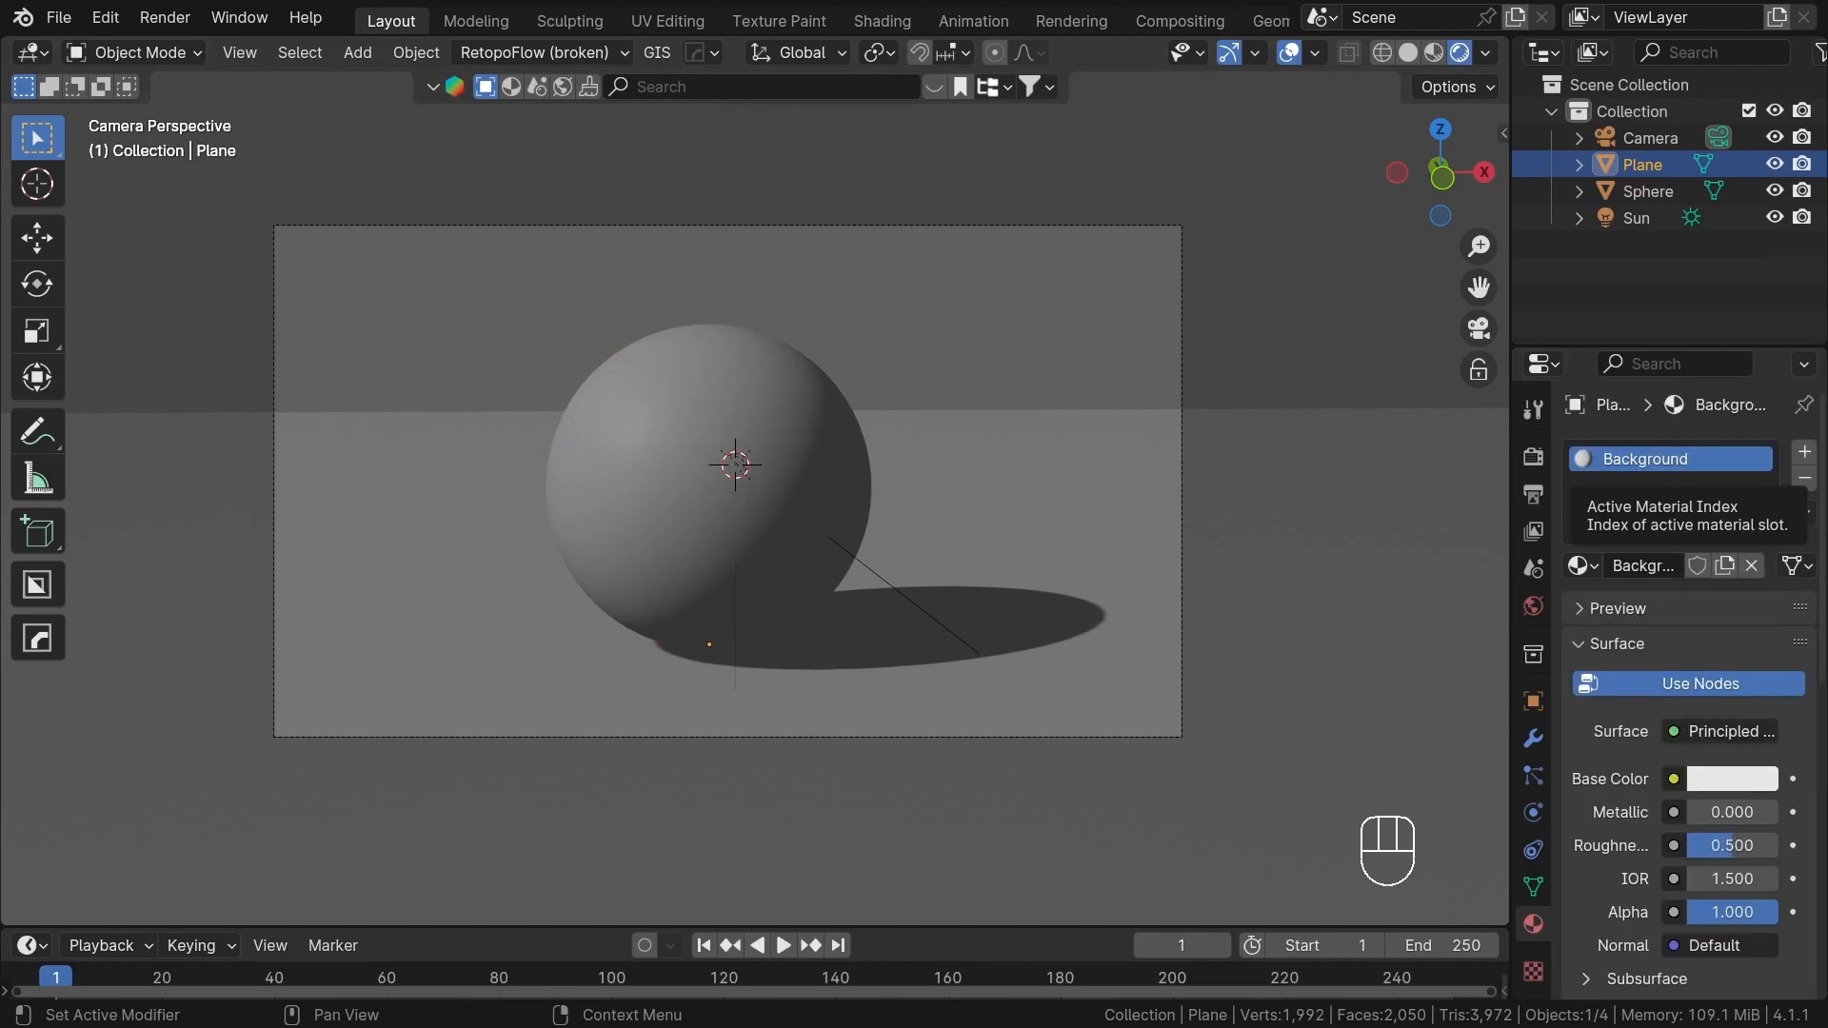
- Select the sphere, open the Shading workspace and make the 3D viewport slightly taller than the node editor
click(802, 366)
scroll(1007, 20, down, 4)
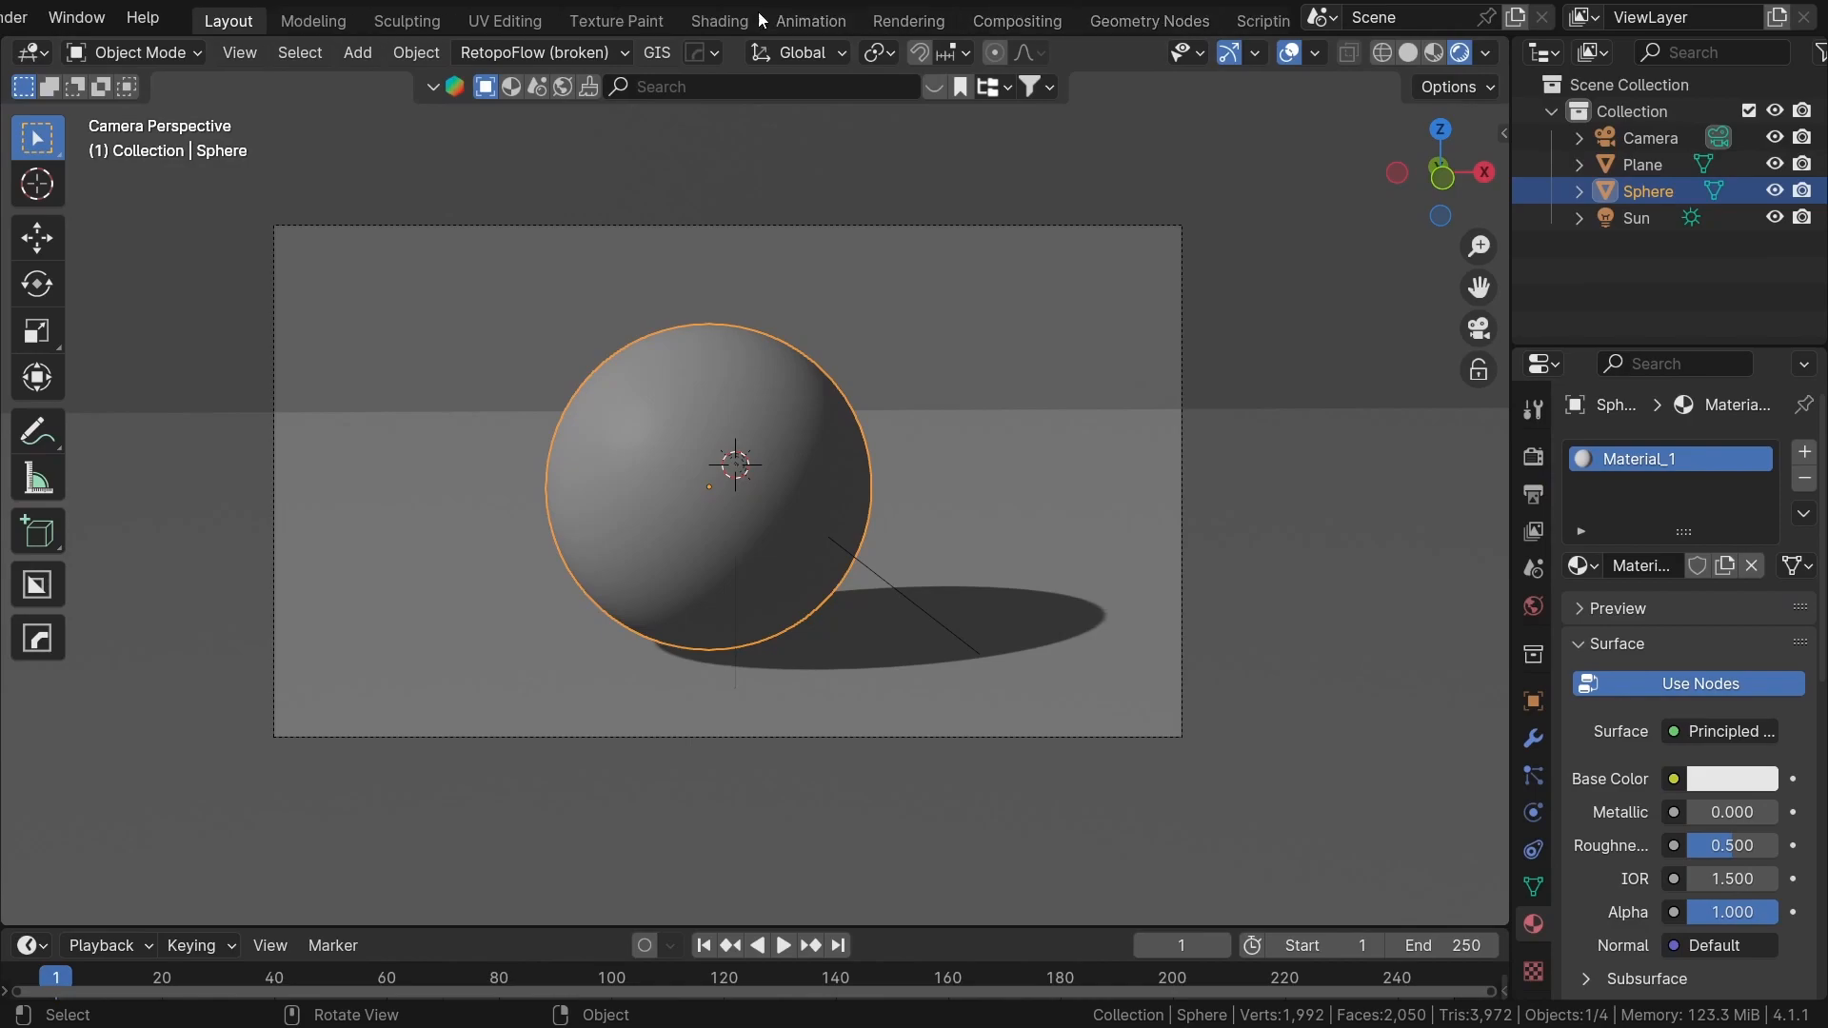
click(719, 21)
shift+middle_drag(1073, 313, 1017, 326)
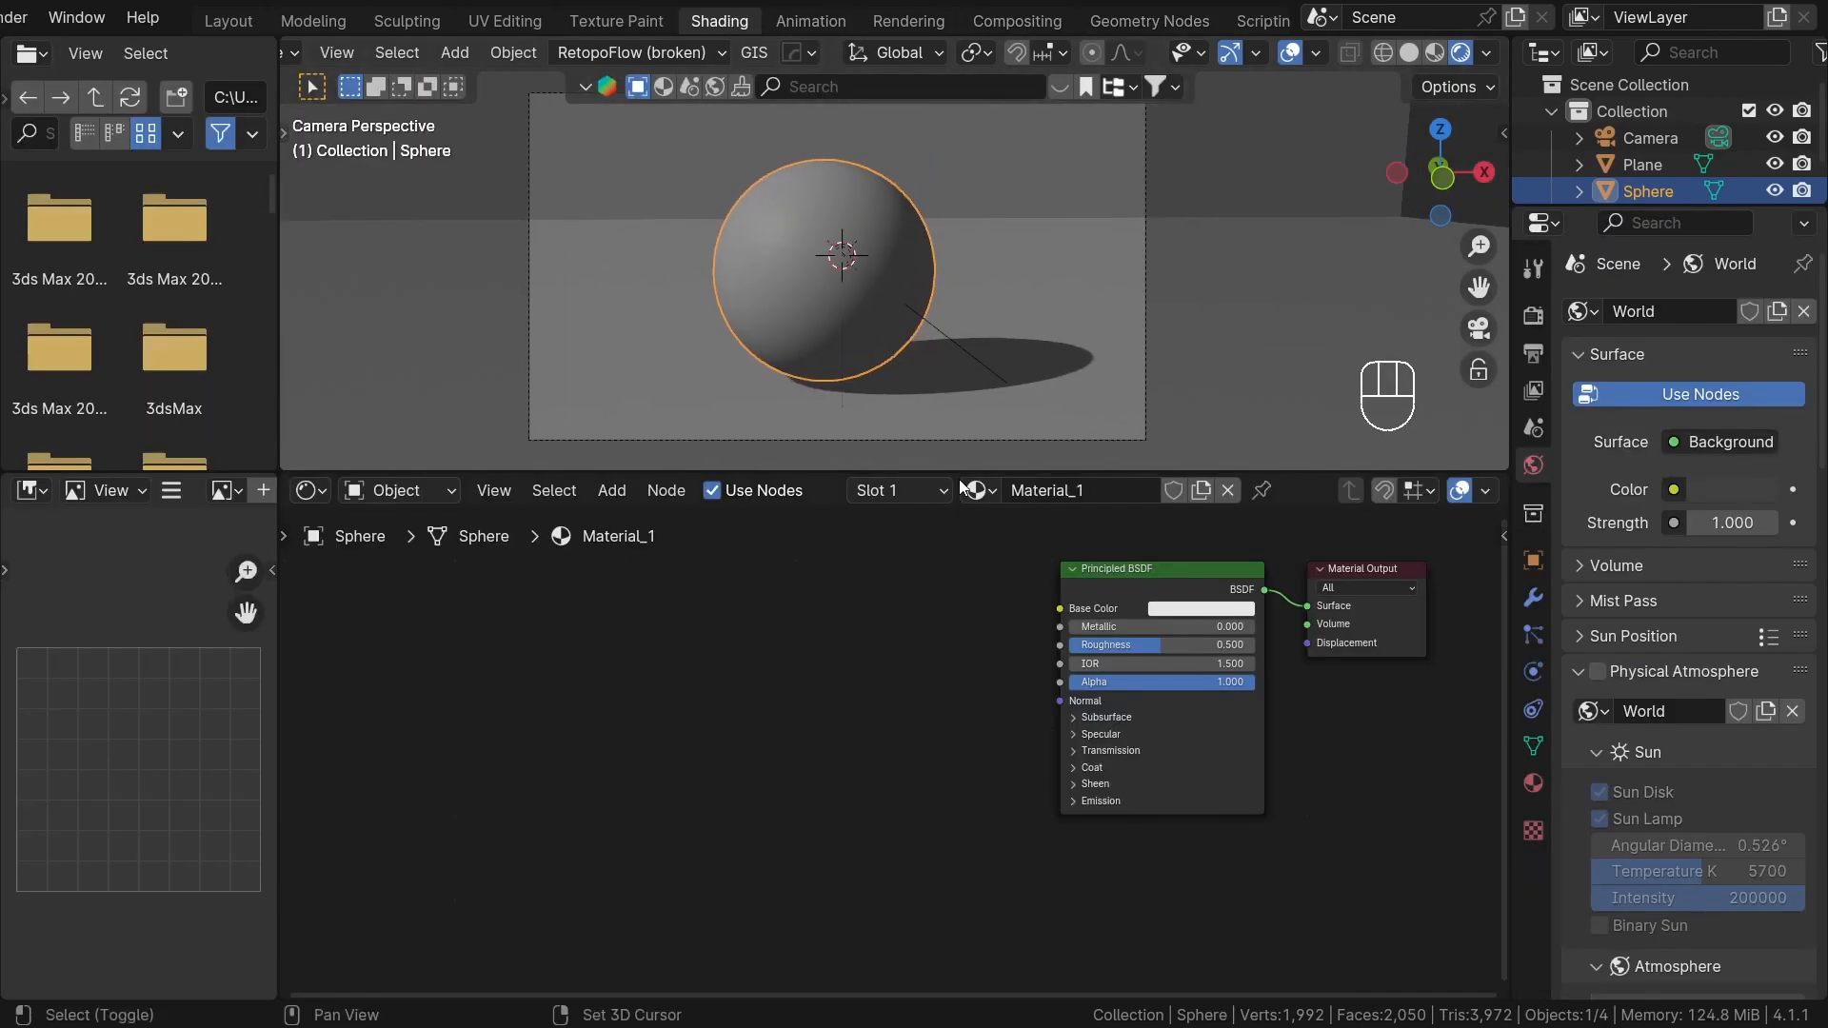
drag(965, 470, 965, 630)
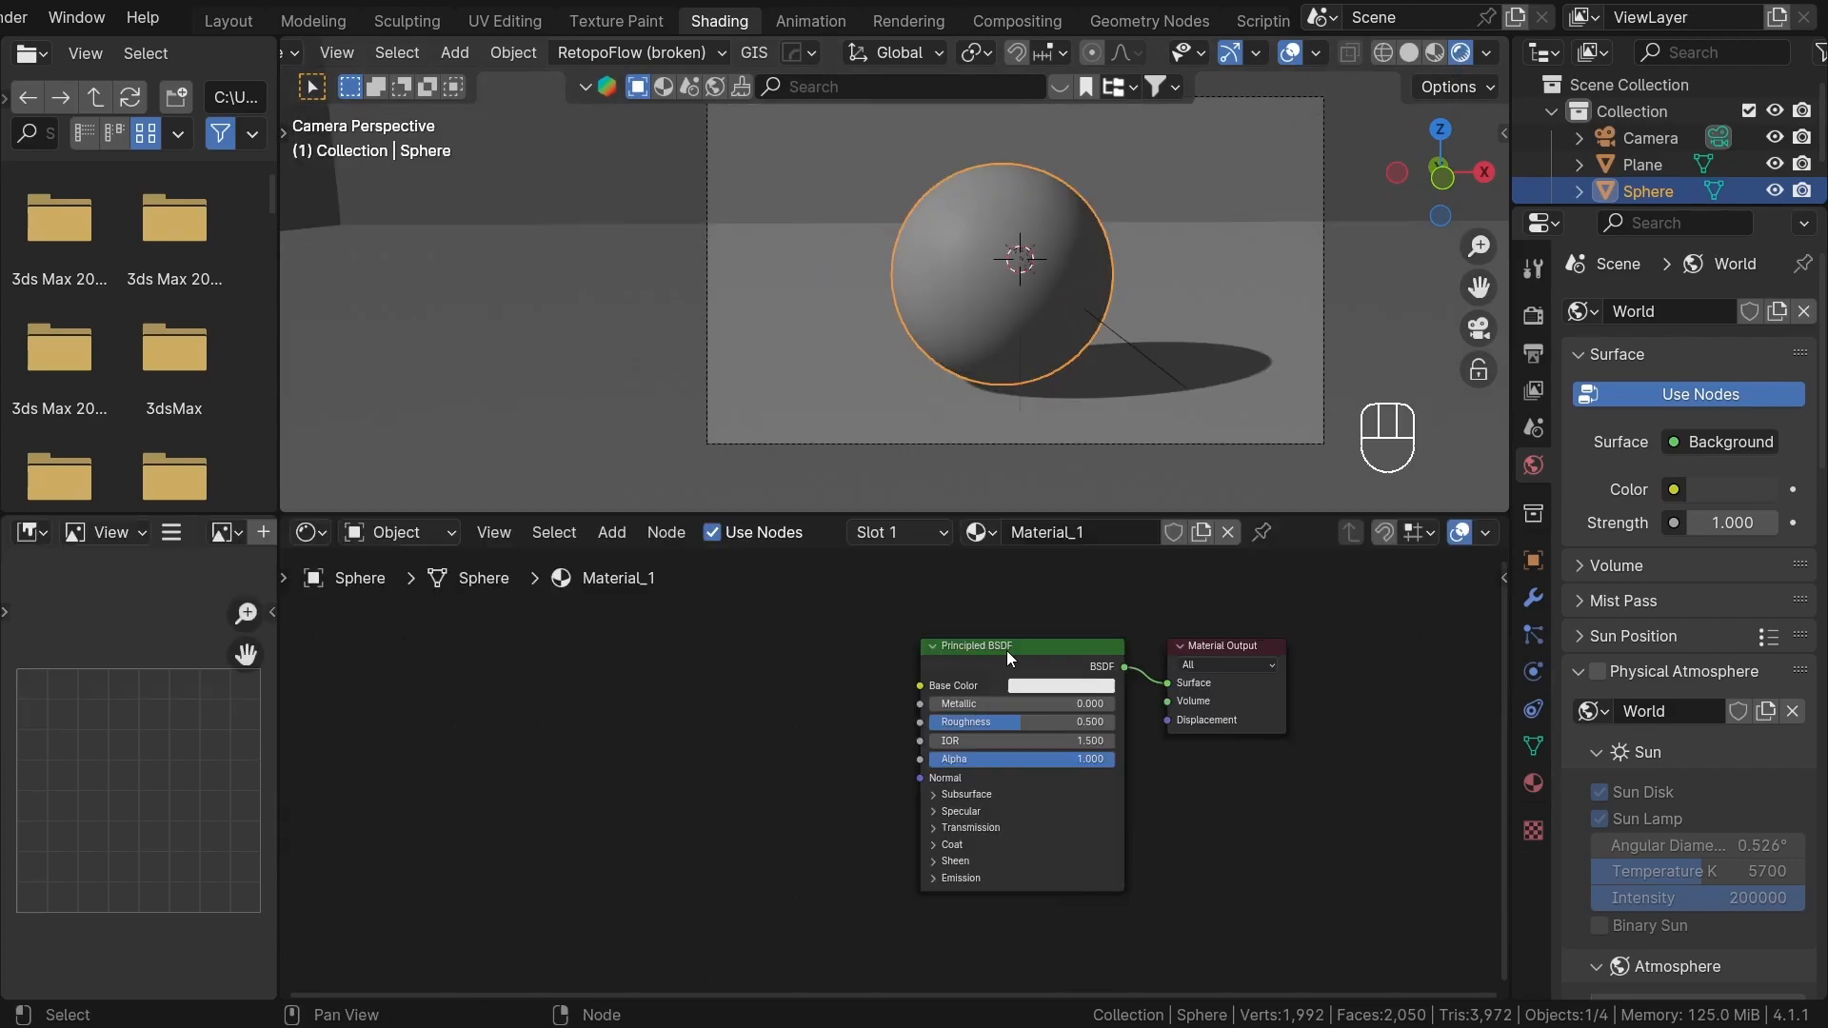
- Replace the Principled BSDF in Material_1 with a Diffuse BSDF connected to the Material Output surface
click(999, 657)
key(x)
key(x)
key(shift+a)
click(901, 519)
text(diff)
key(Return)
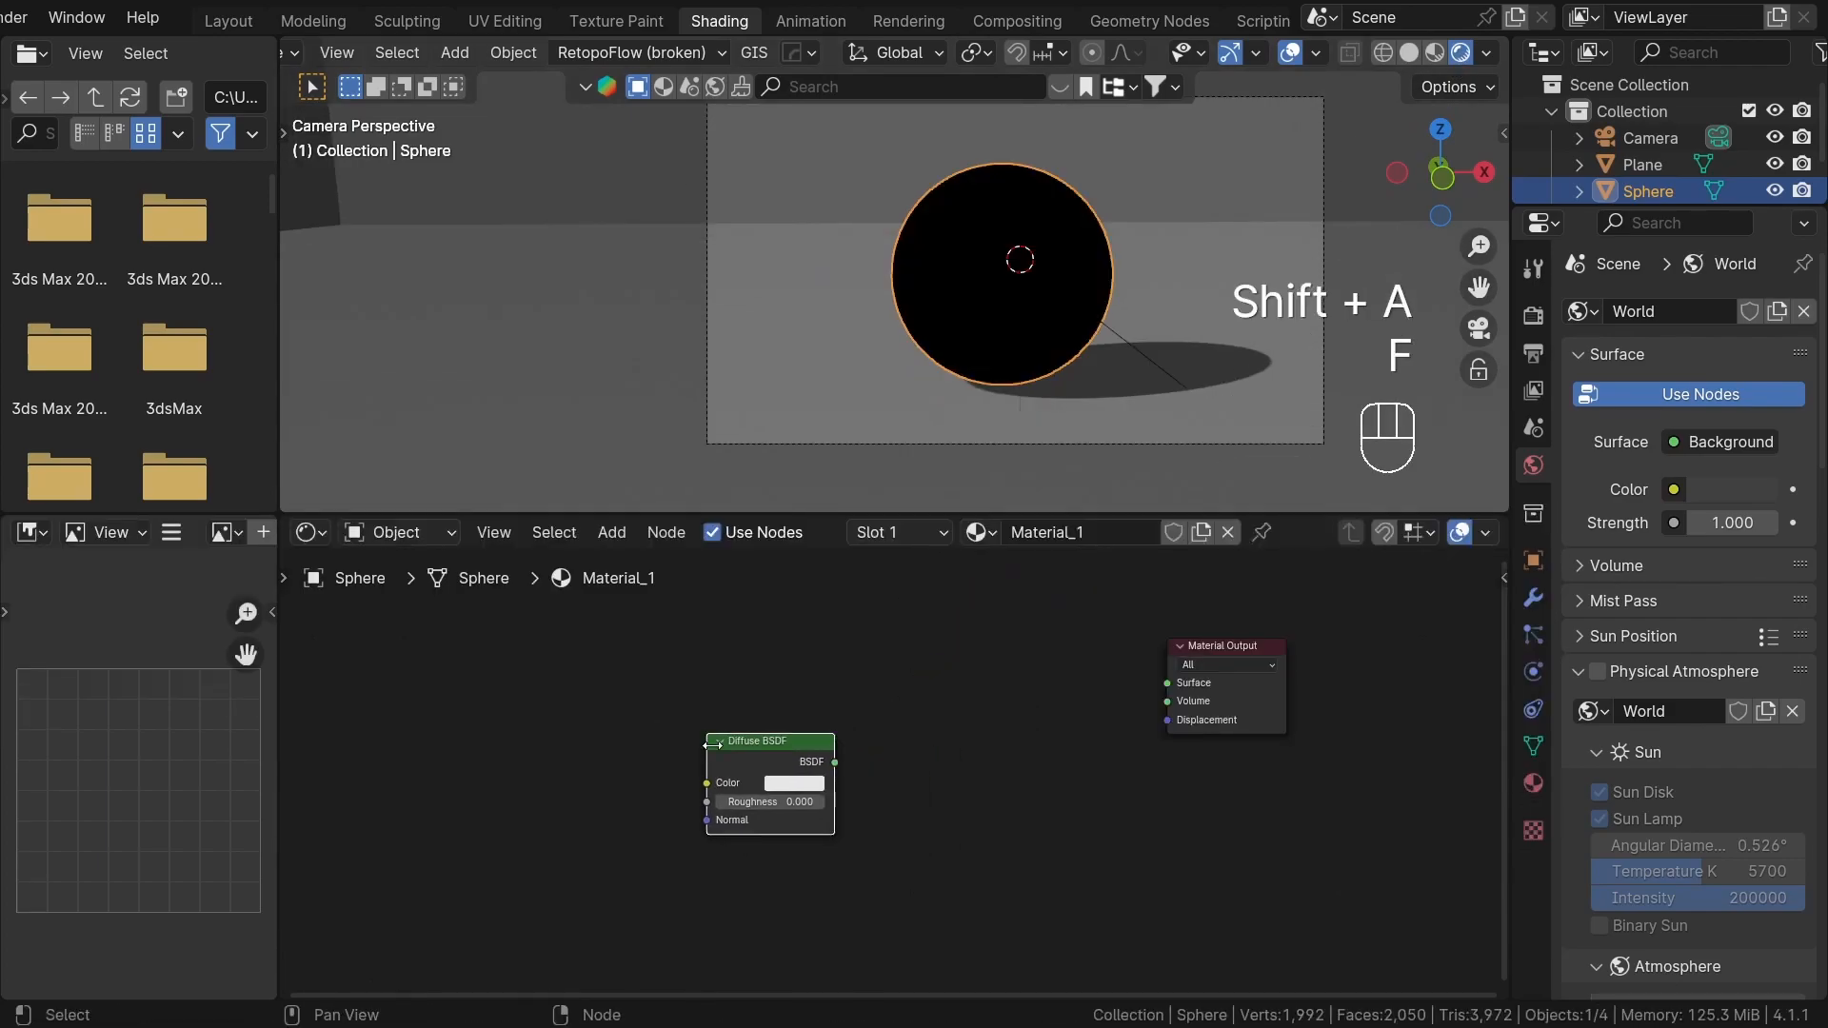
ctrl+shift+click(773, 752)
middle_drag(963, 787, 987, 756)
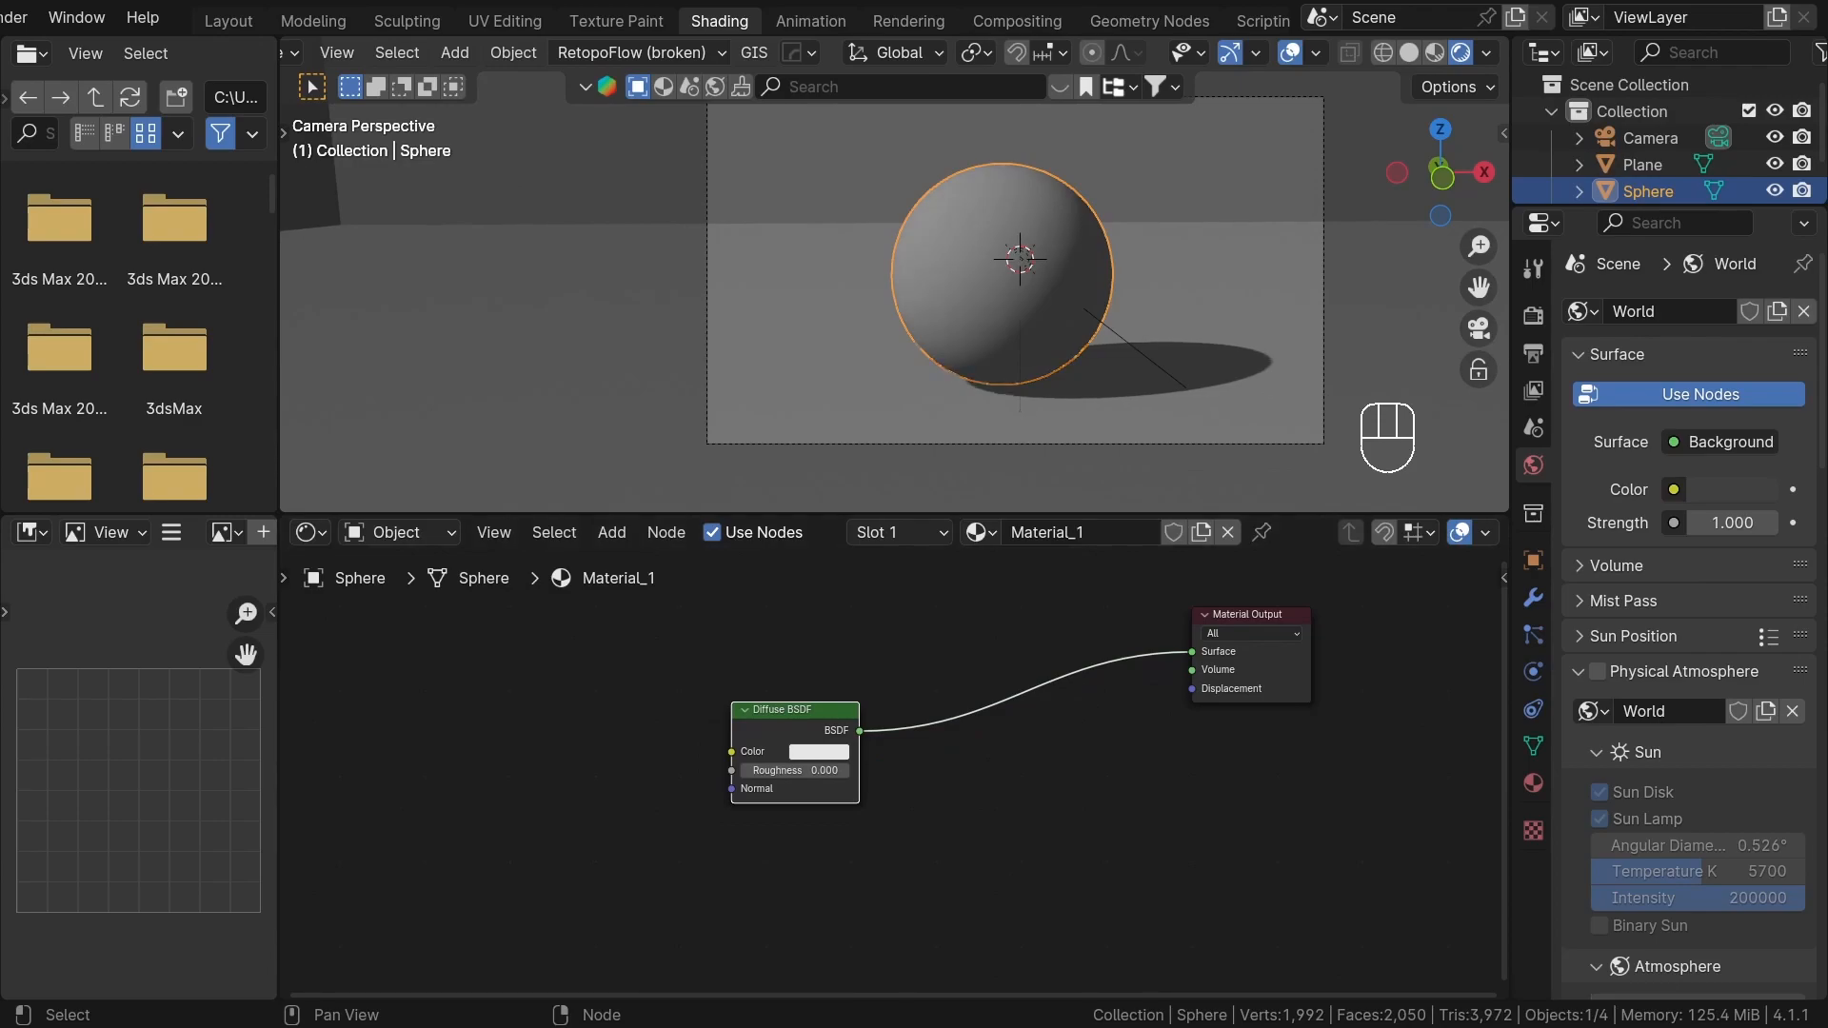
- Move the Diffuse BSDF away from the output and insert a Shader to RGB node after it
middle_drag(712, 737, 828, 708)
drag(889, 703, 532, 696)
click(712, 739)
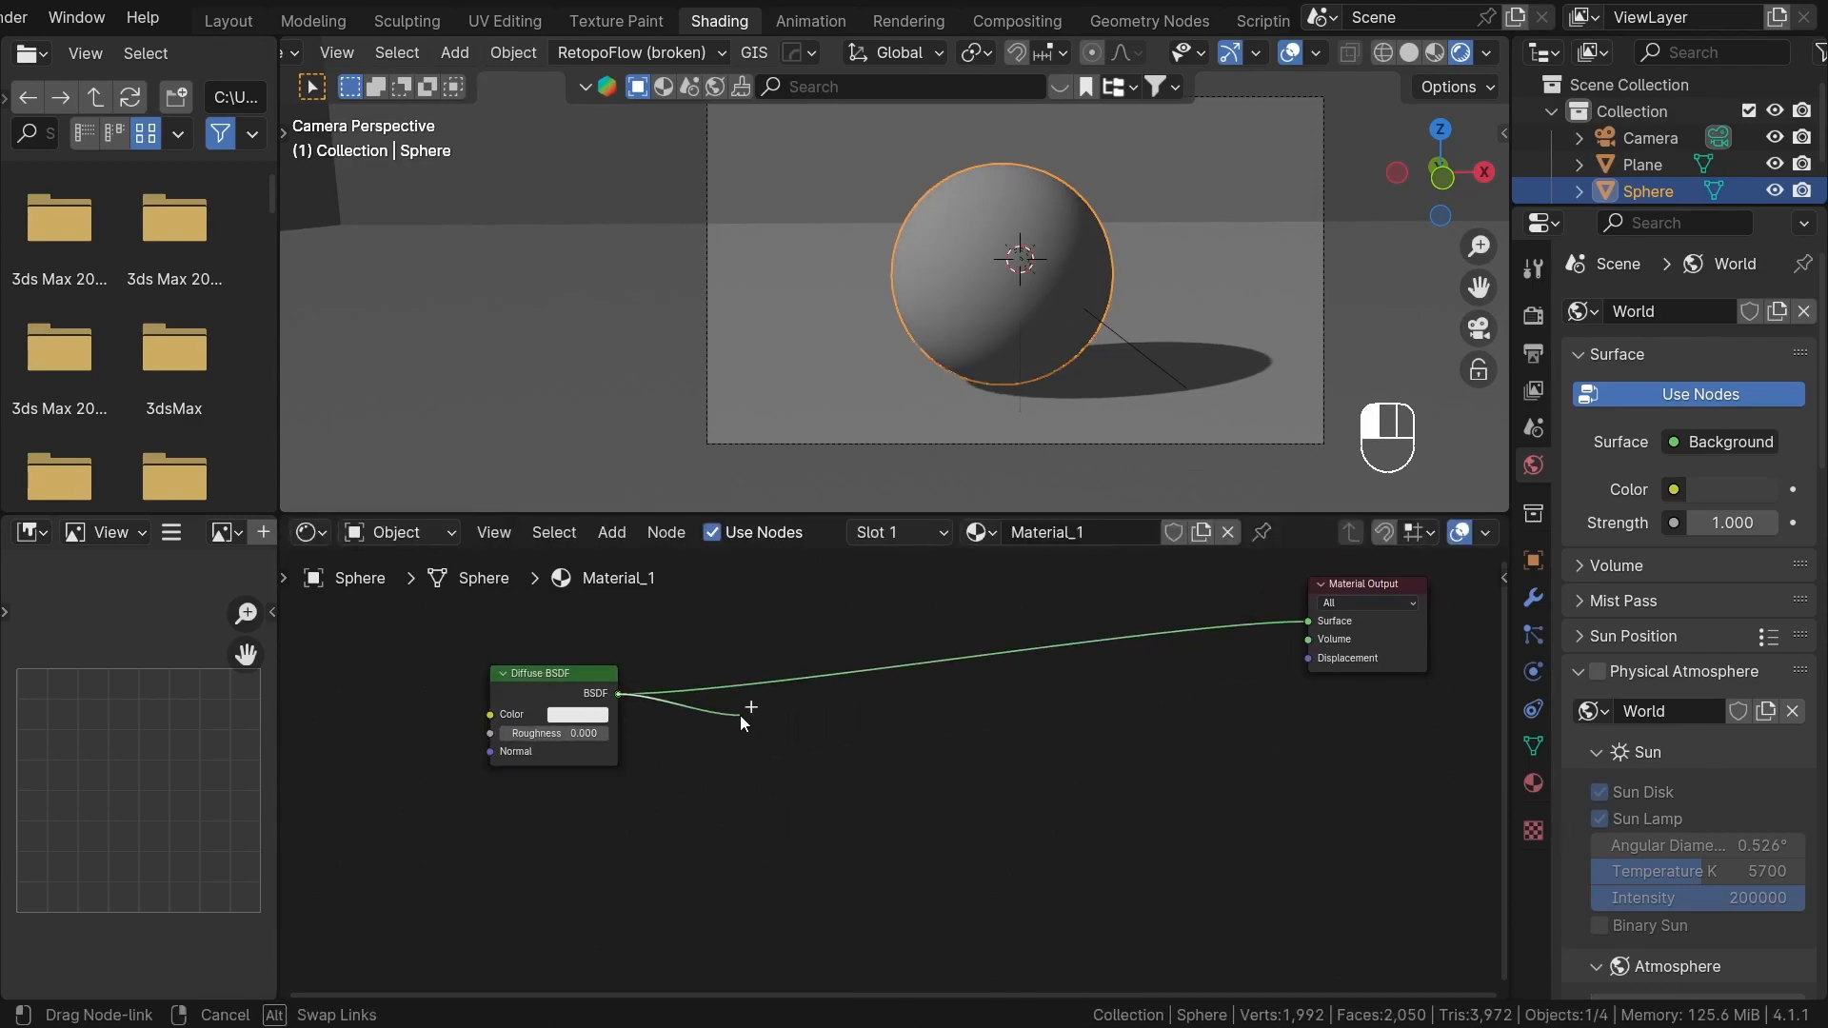
drag(743, 722, 740, 717)
text(shader to)
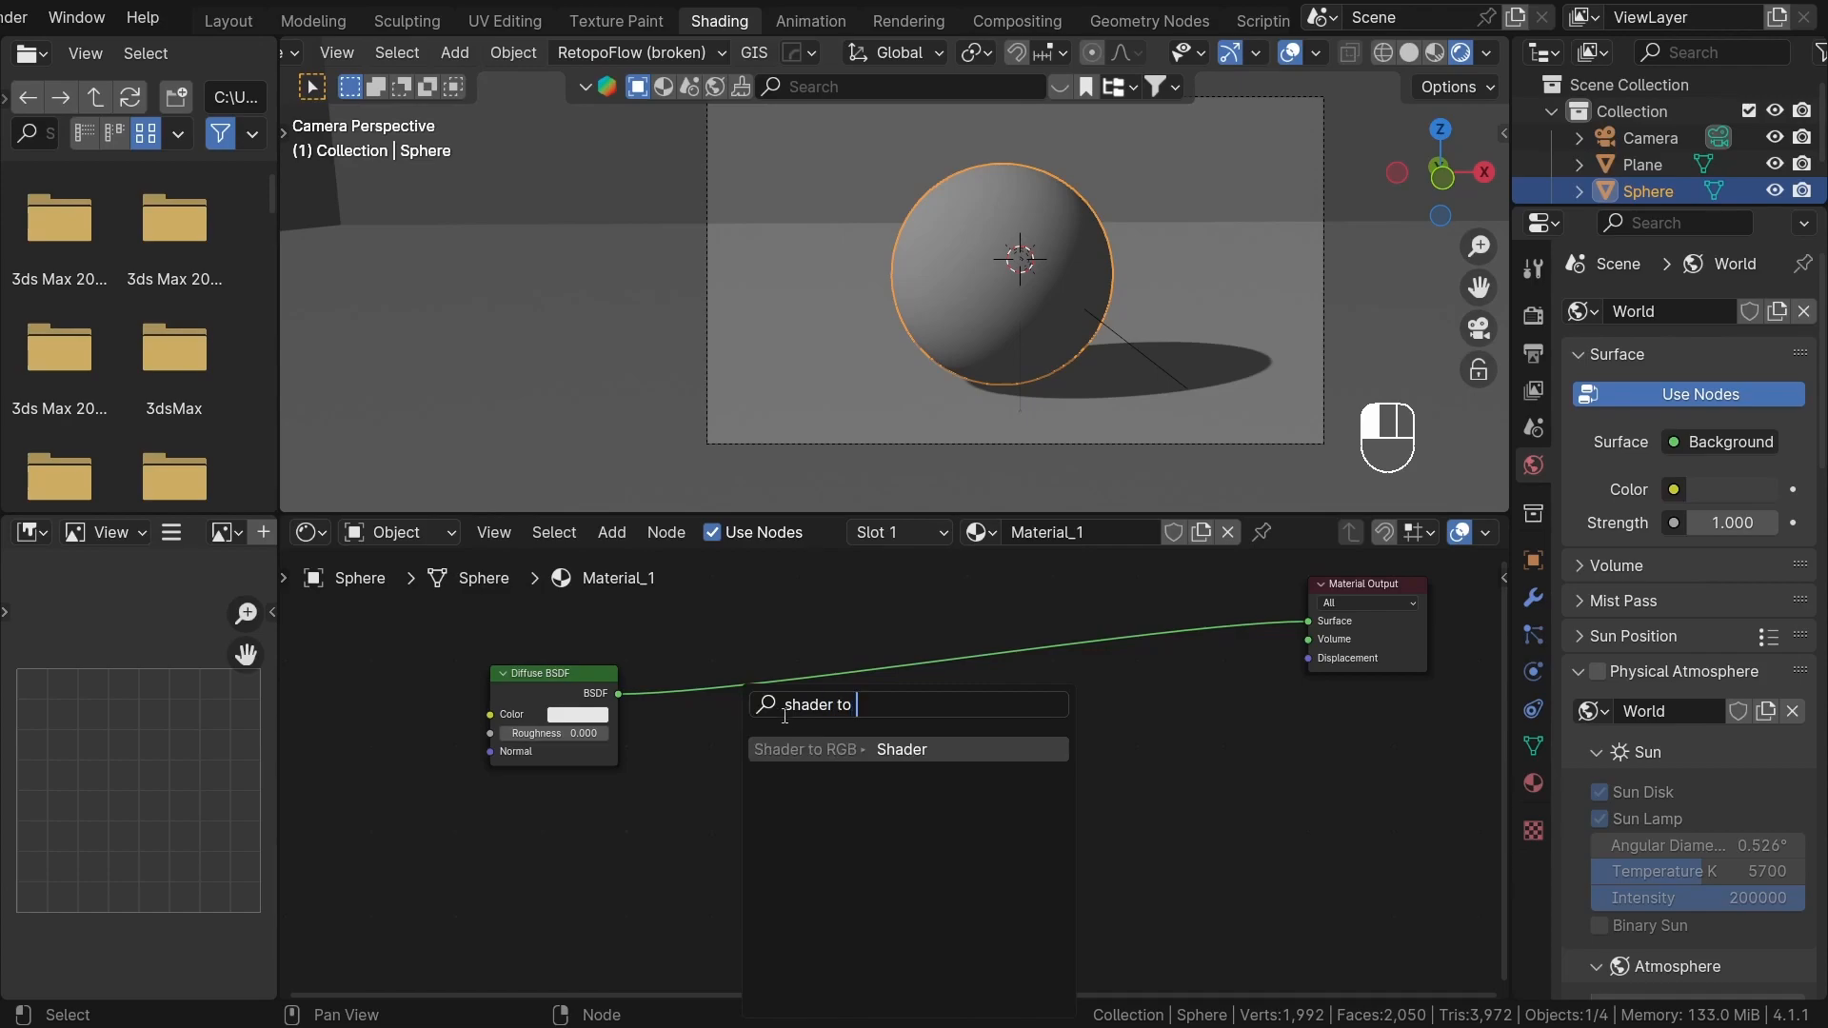
key(Return)
click(884, 761)
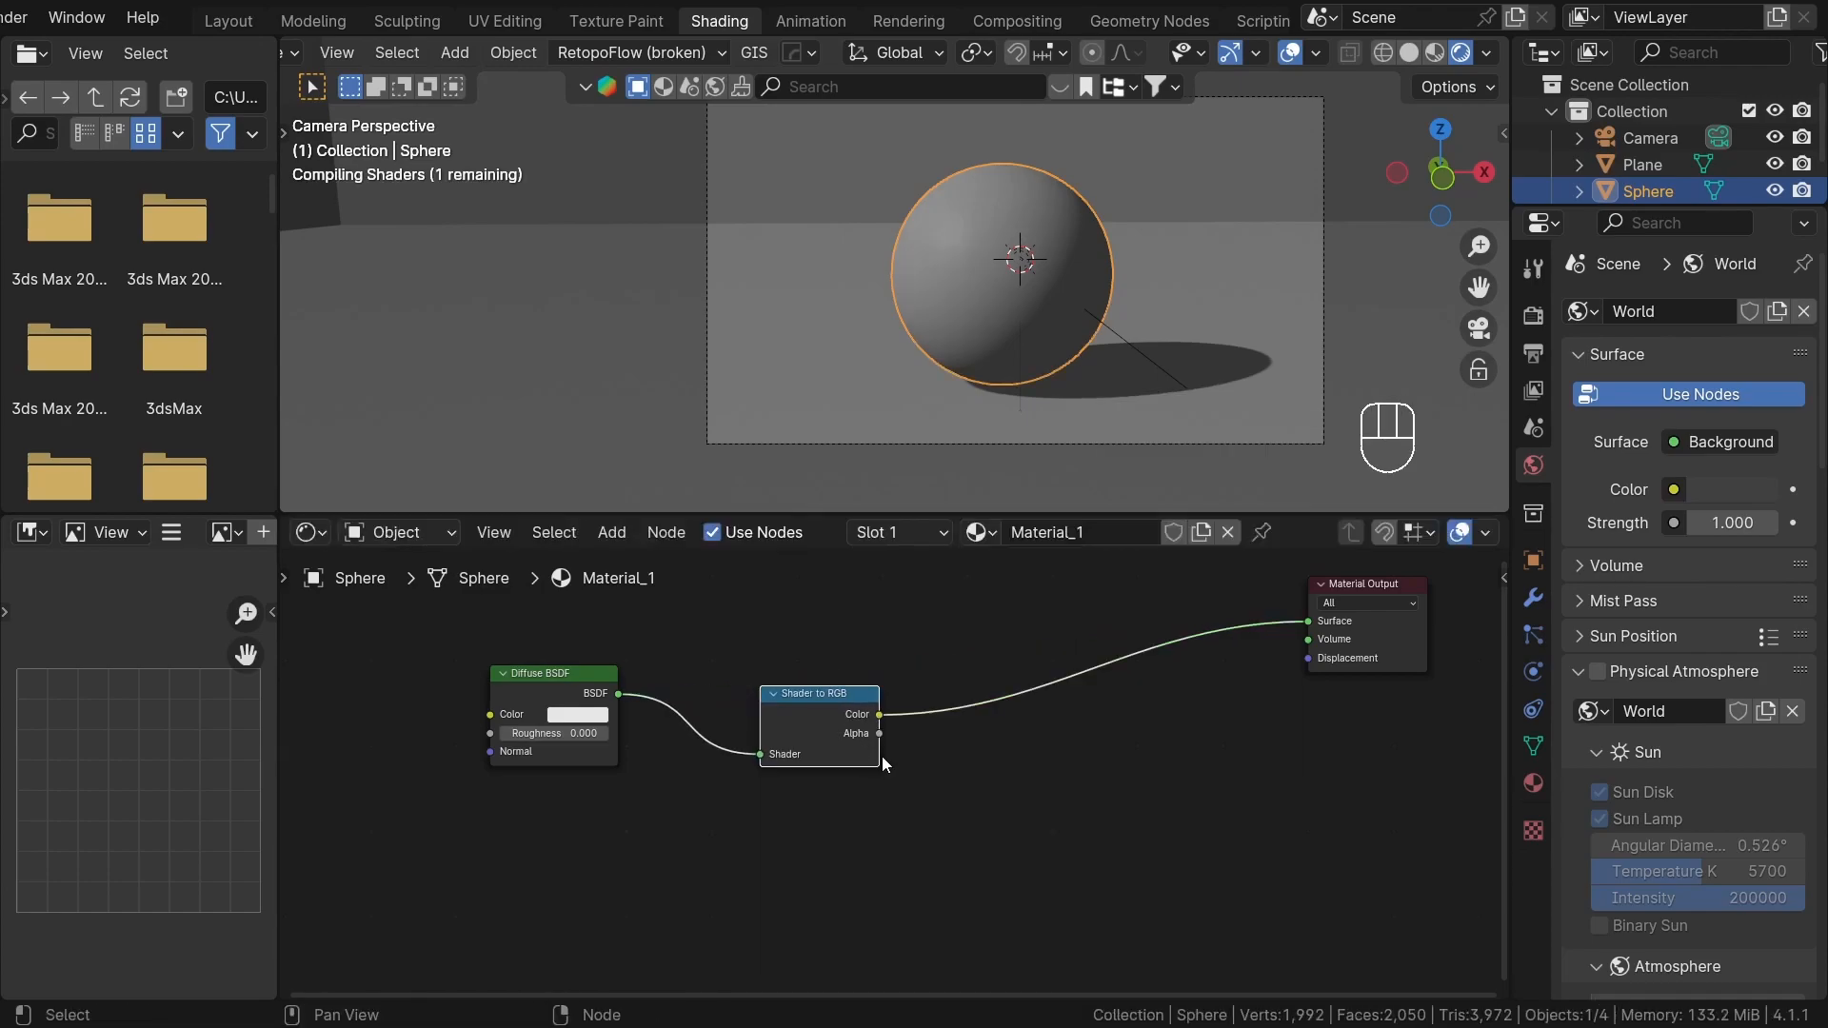
- Add a Greater Than math node after the Shader to RGB color, connect it to the output and set its threshold to about 0.190
drag(773, 694, 868, 645)
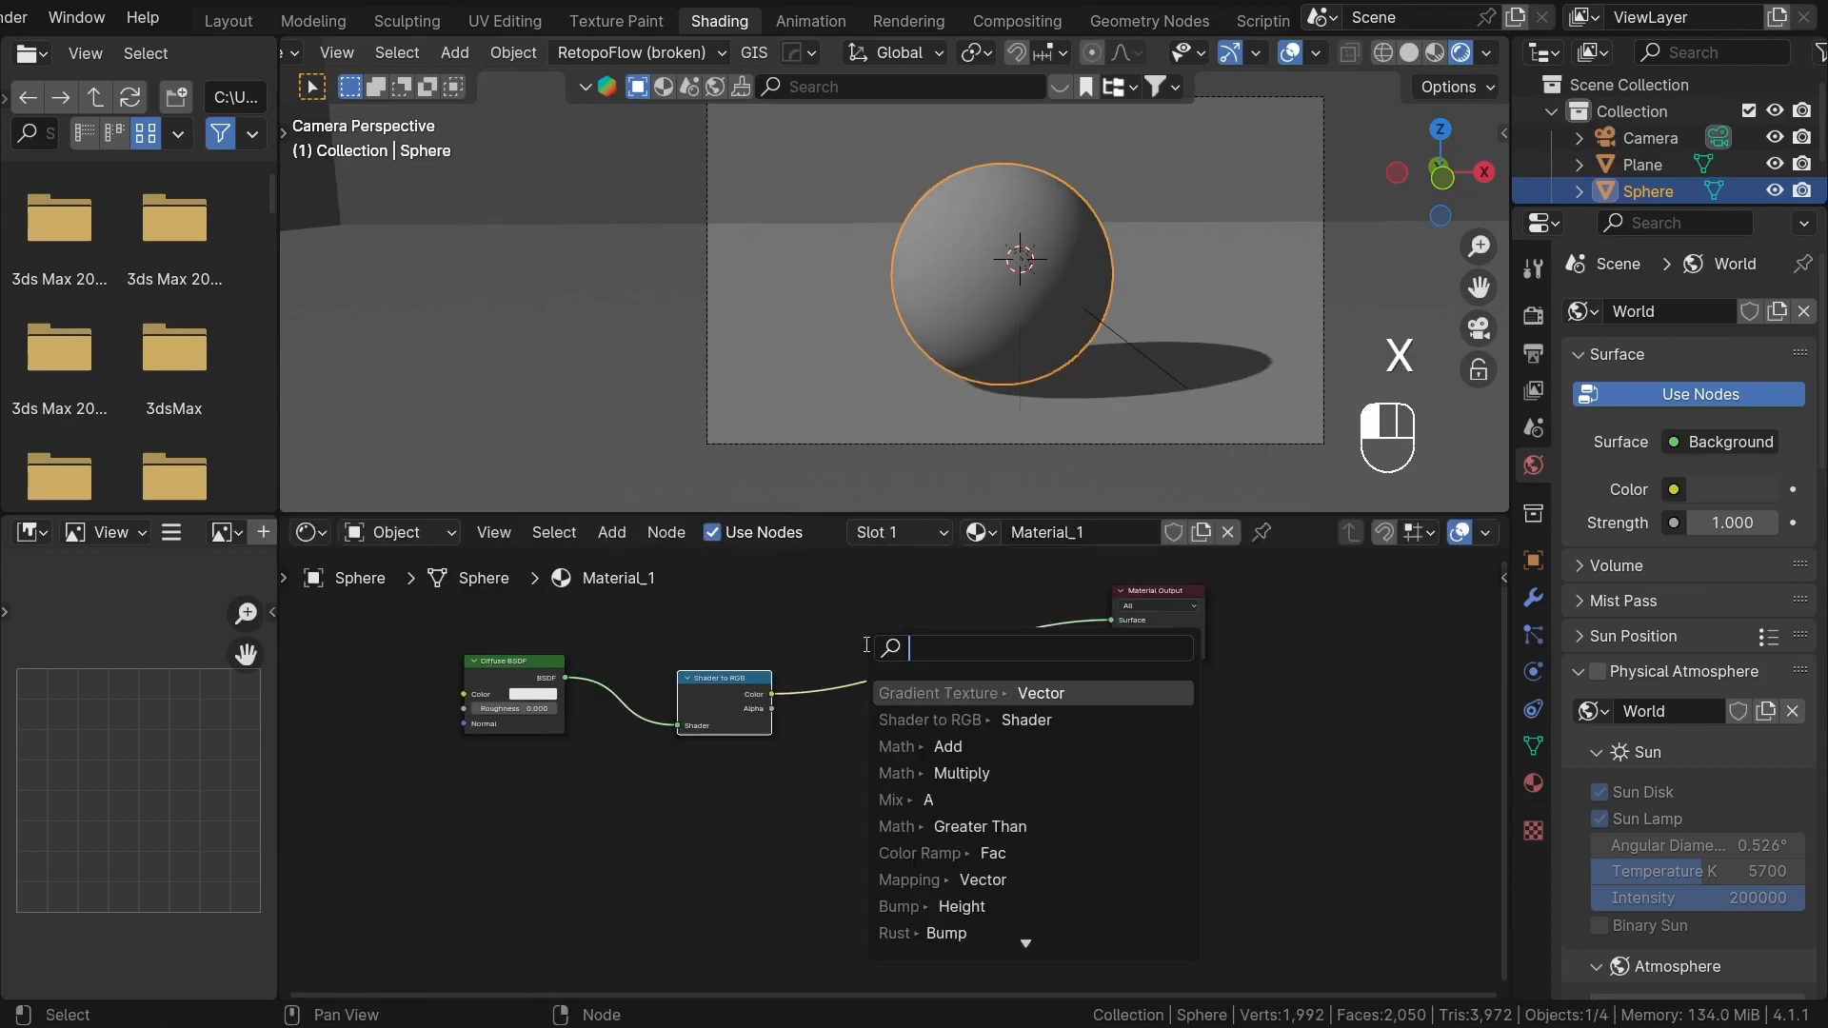
text(gre)
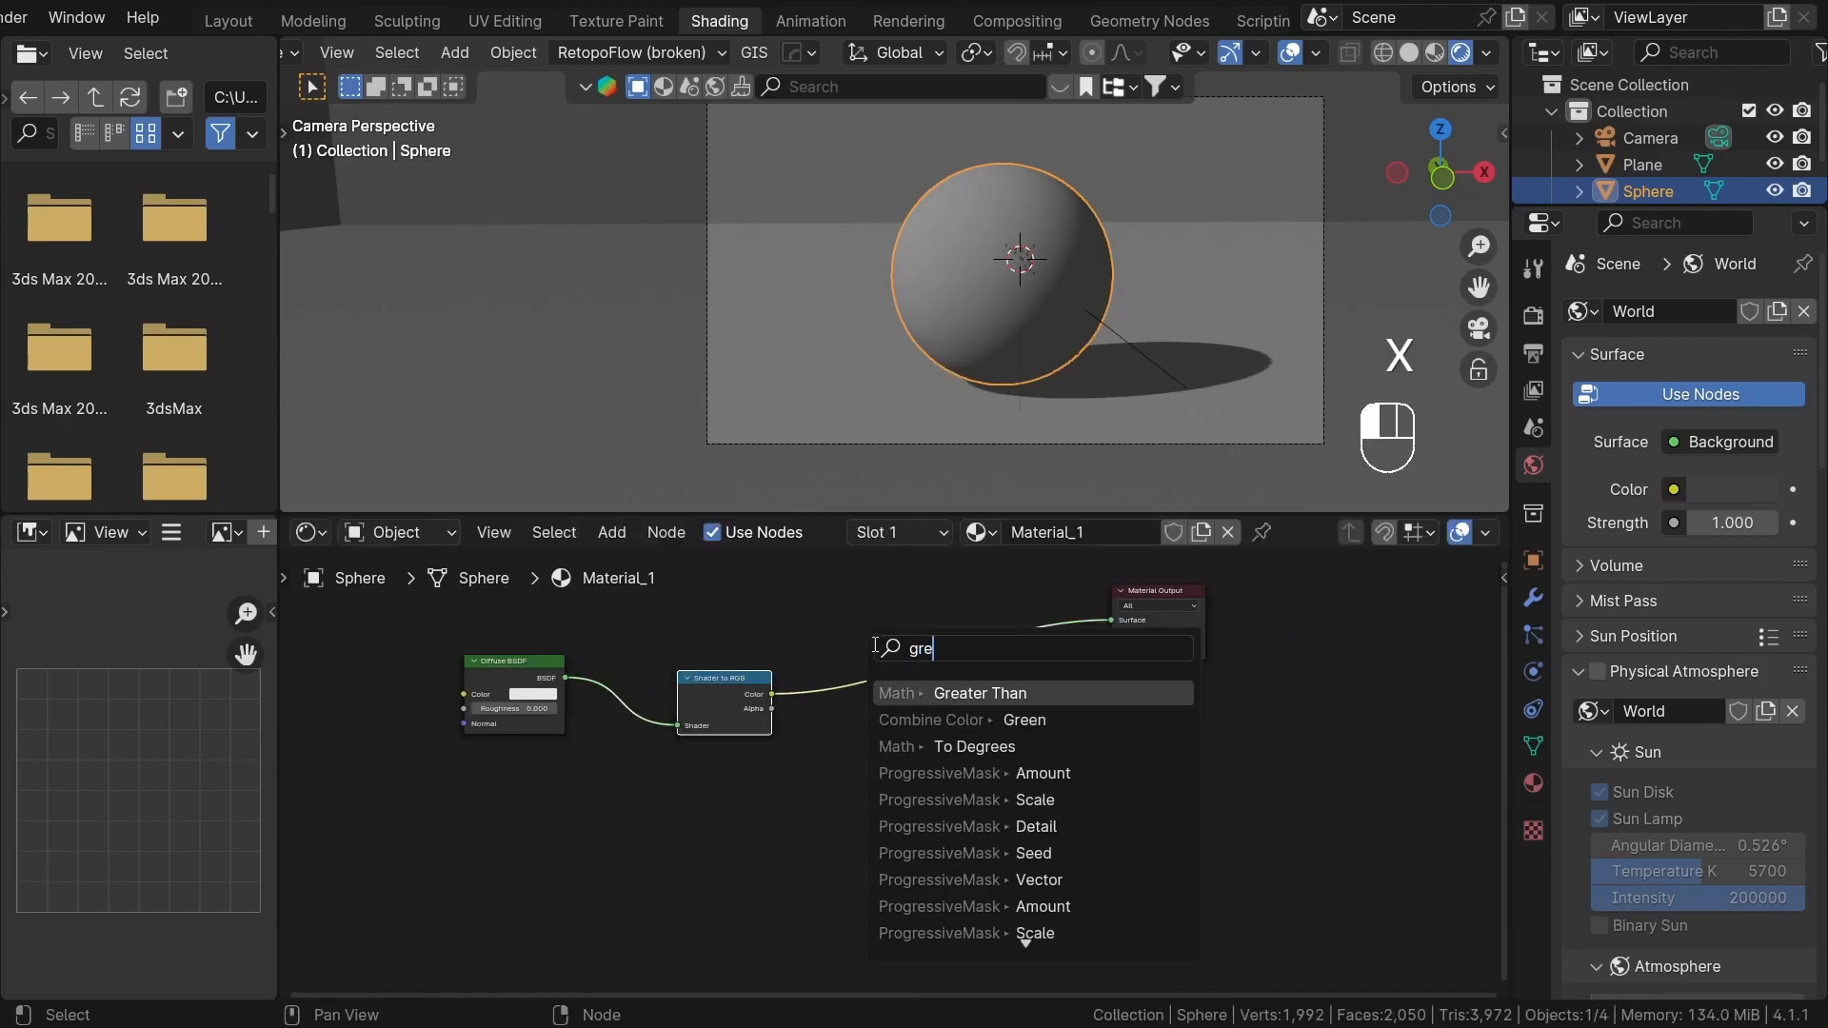
click(923, 688)
click(902, 597)
ctrl+shift+click(904, 598)
middle_drag(991, 612, 987, 684)
scroll(987, 685, up, 9)
mouse_move(856, 728)
shift+mouse_down()
mouse_move(886, 728)
mouse_move(852, 728)
shift+mouse_up()
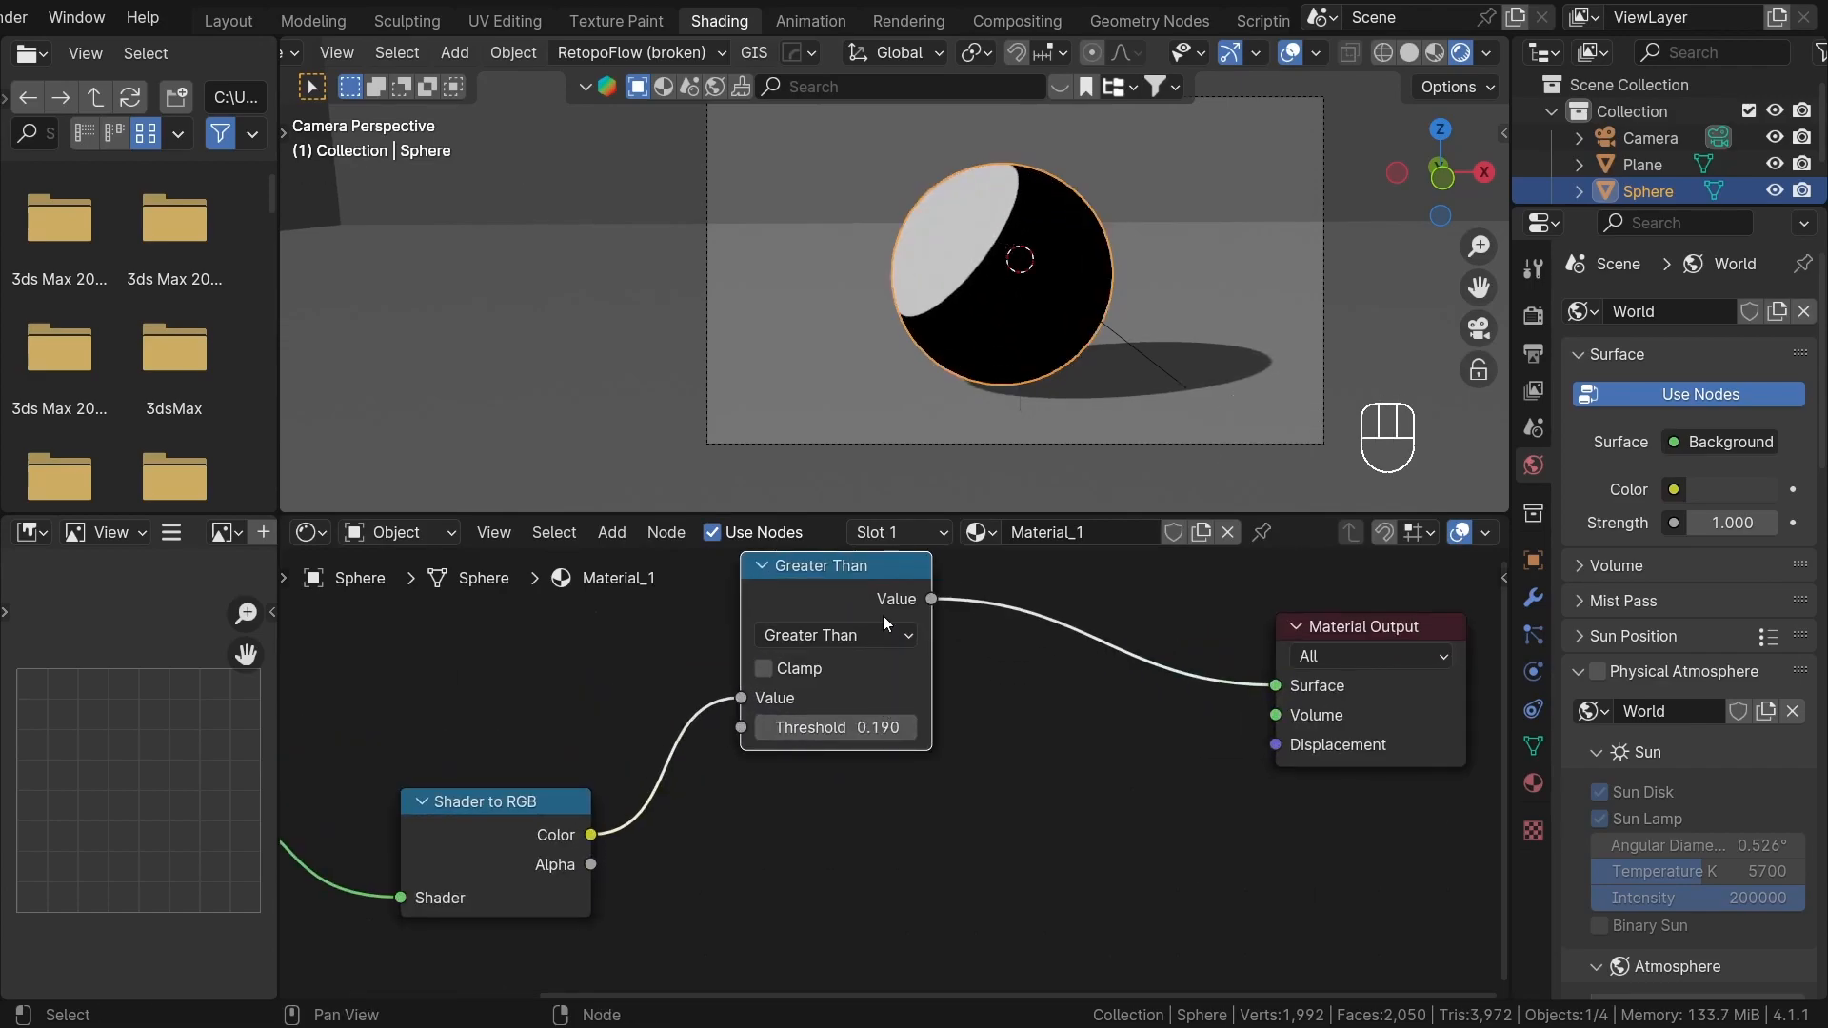
- Duplicate the Greater Than node with its input link and set the copy's threshold to about 0.110
key(ctrl+shift+d)
click(1008, 754)
middle_drag(1008, 754, 1028, 743)
scroll(1029, 743, up, 2)
mouse_move(868, 785)
shift+mouse_down()
mouse_move(851, 786)
mouse_move(877, 785)
shift+mouse_up()
- Add a third linked Greater Than copy below the others, preview it on the sphere and set its threshold to about 0.060
scroll(871, 628, down, 6)
key(ctrl+shift+d)
click(881, 768)
scroll(1006, 891, up, 6)
ctrl+shift+click(850, 849)
ctrl+shift+click(848, 767)
shift+drag(849, 854, 832, 854)
middle_drag(922, 735, 930, 825)
- Preview the uppermost Greater Than node on the sphere and set its threshold to about 0.240
ctrl+shift+click(857, 623)
middle_drag(852, 590, 956, 782)
ctrl+shift+click(909, 736)
shift+drag(937, 677, 952, 677)
middle_drag(1065, 787, 1098, 653)
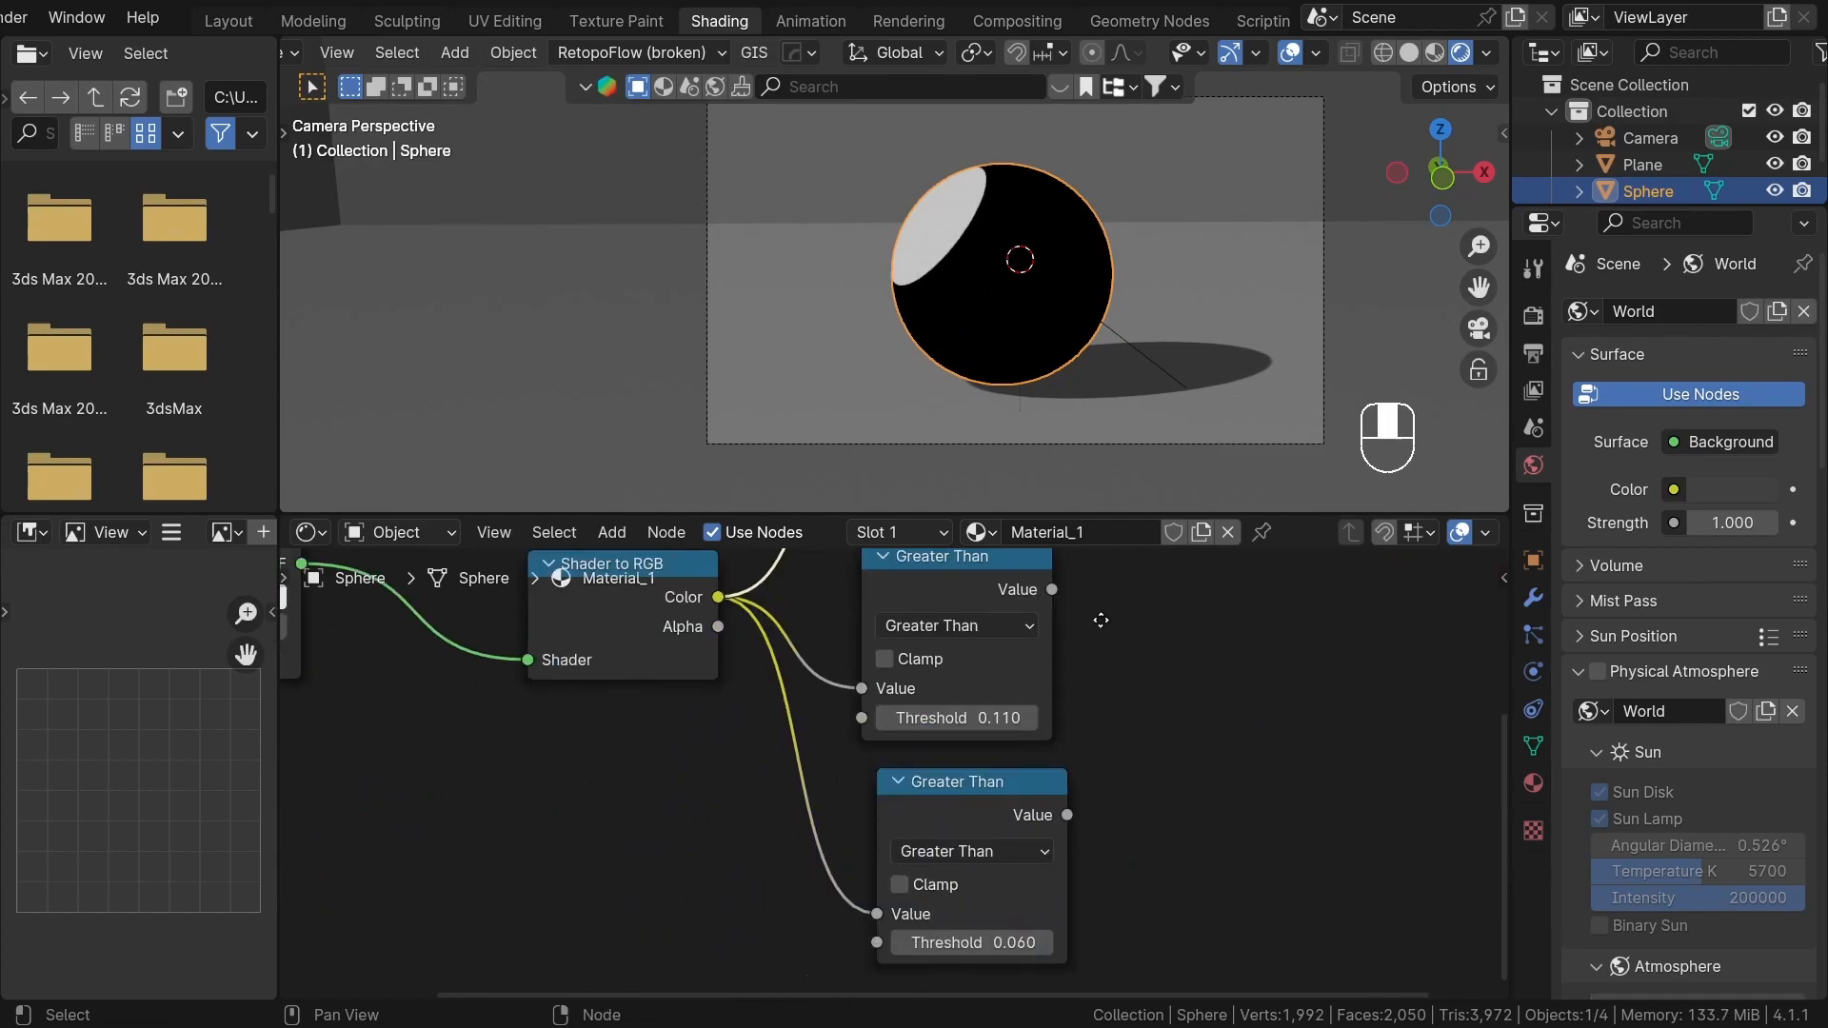
- Preview the middle Greater Than node, set its threshold to about 0.140, and connect the lowest one to the output
ctrl+shift+click(990, 585)
shift+drag(966, 718, 971, 718)
scroll(1147, 776, down, 6)
ctrl+shift+click(1071, 809)
click(1220, 802)
- Add a Noise Texture node before the Diffuse BSDF node
middle_drag(760, 747, 1037, 739)
drag(984, 657, 1024, 685)
click(882, 705)
key(shift+a)
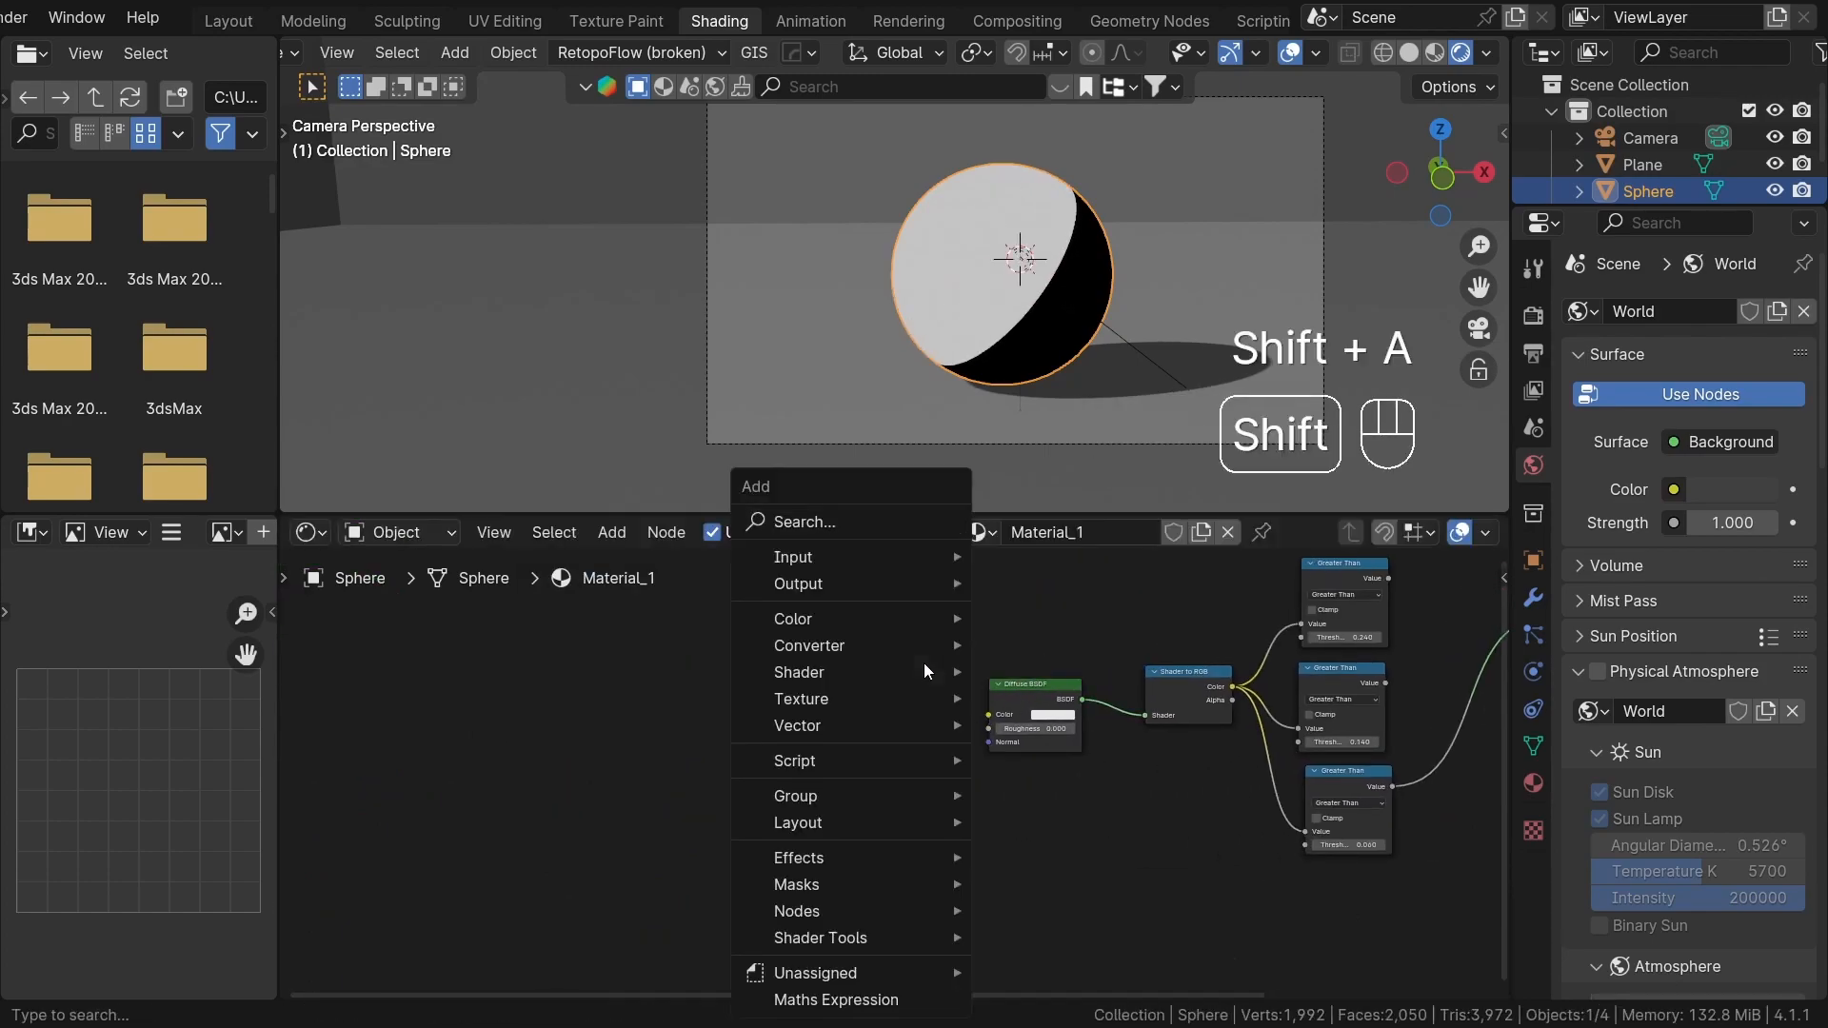
click(874, 521)
text(noise )
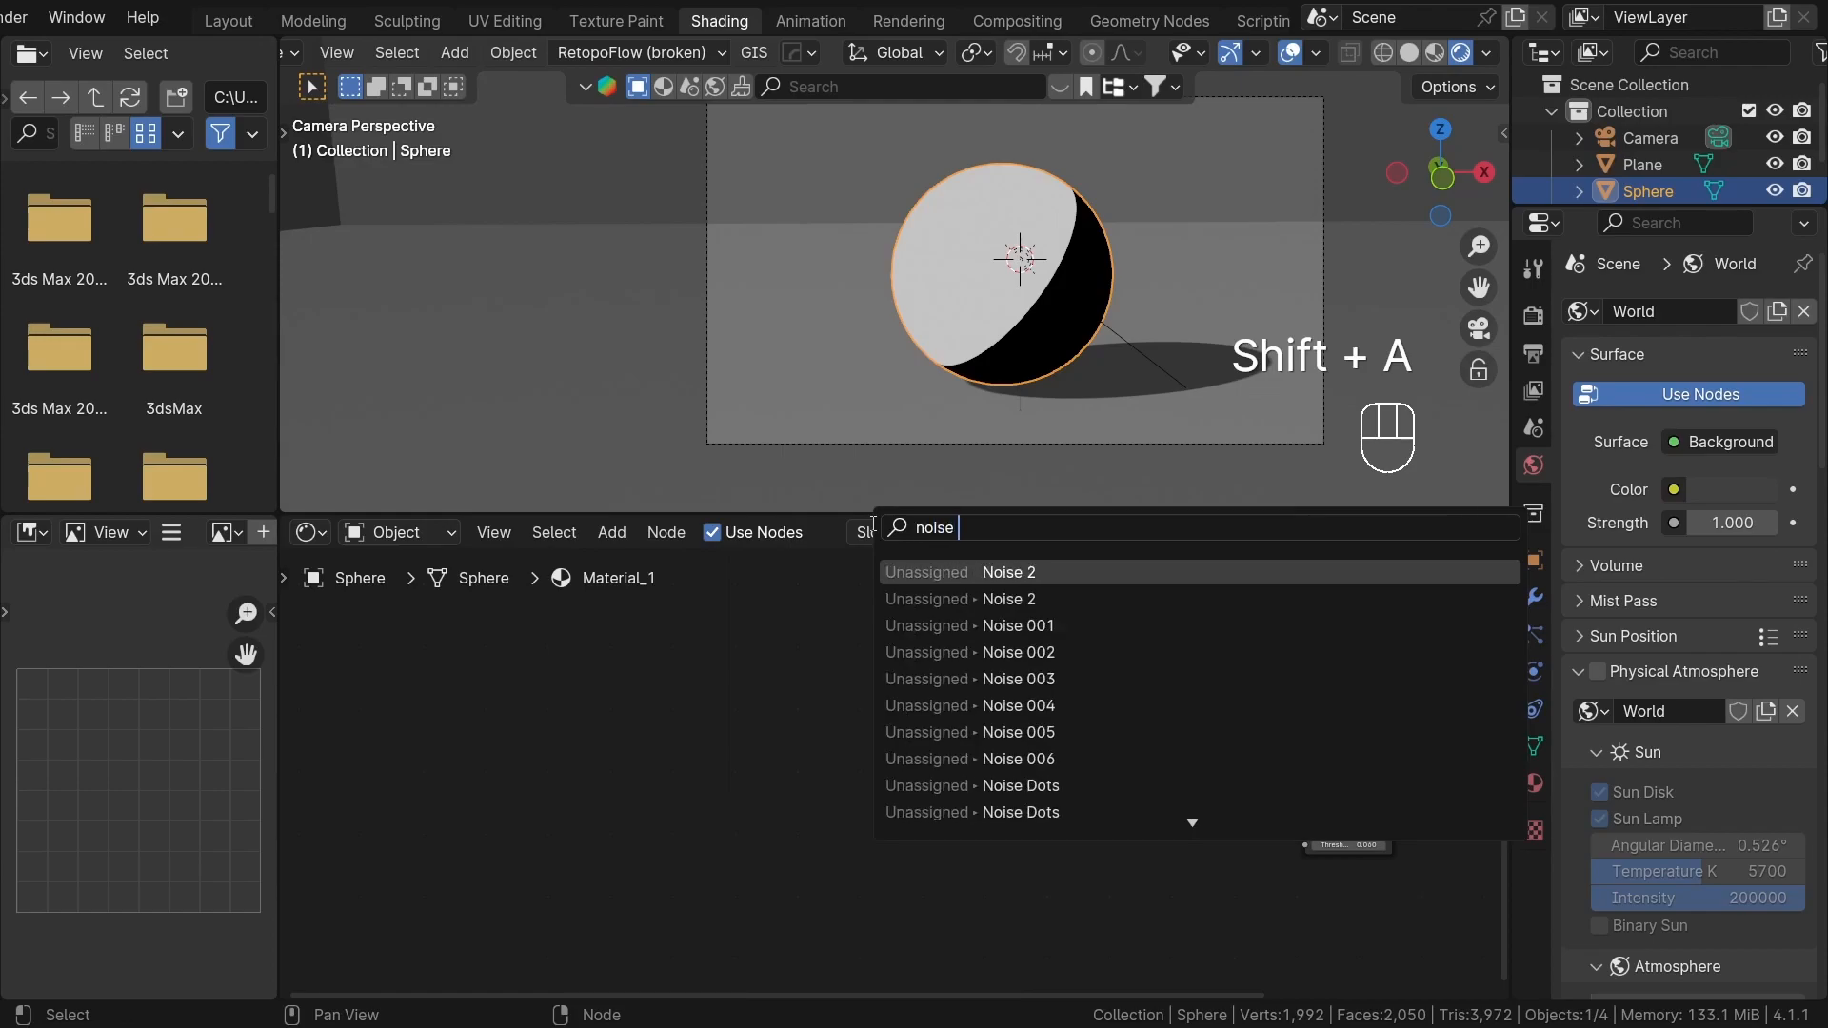
text(te)
click(974, 570)
click(585, 690)
- Add a Bump node with the noise Fac as its Height and link its Normal output to the Diffuse BSDF Normal
drag(674, 696, 761, 719)
text(bu)
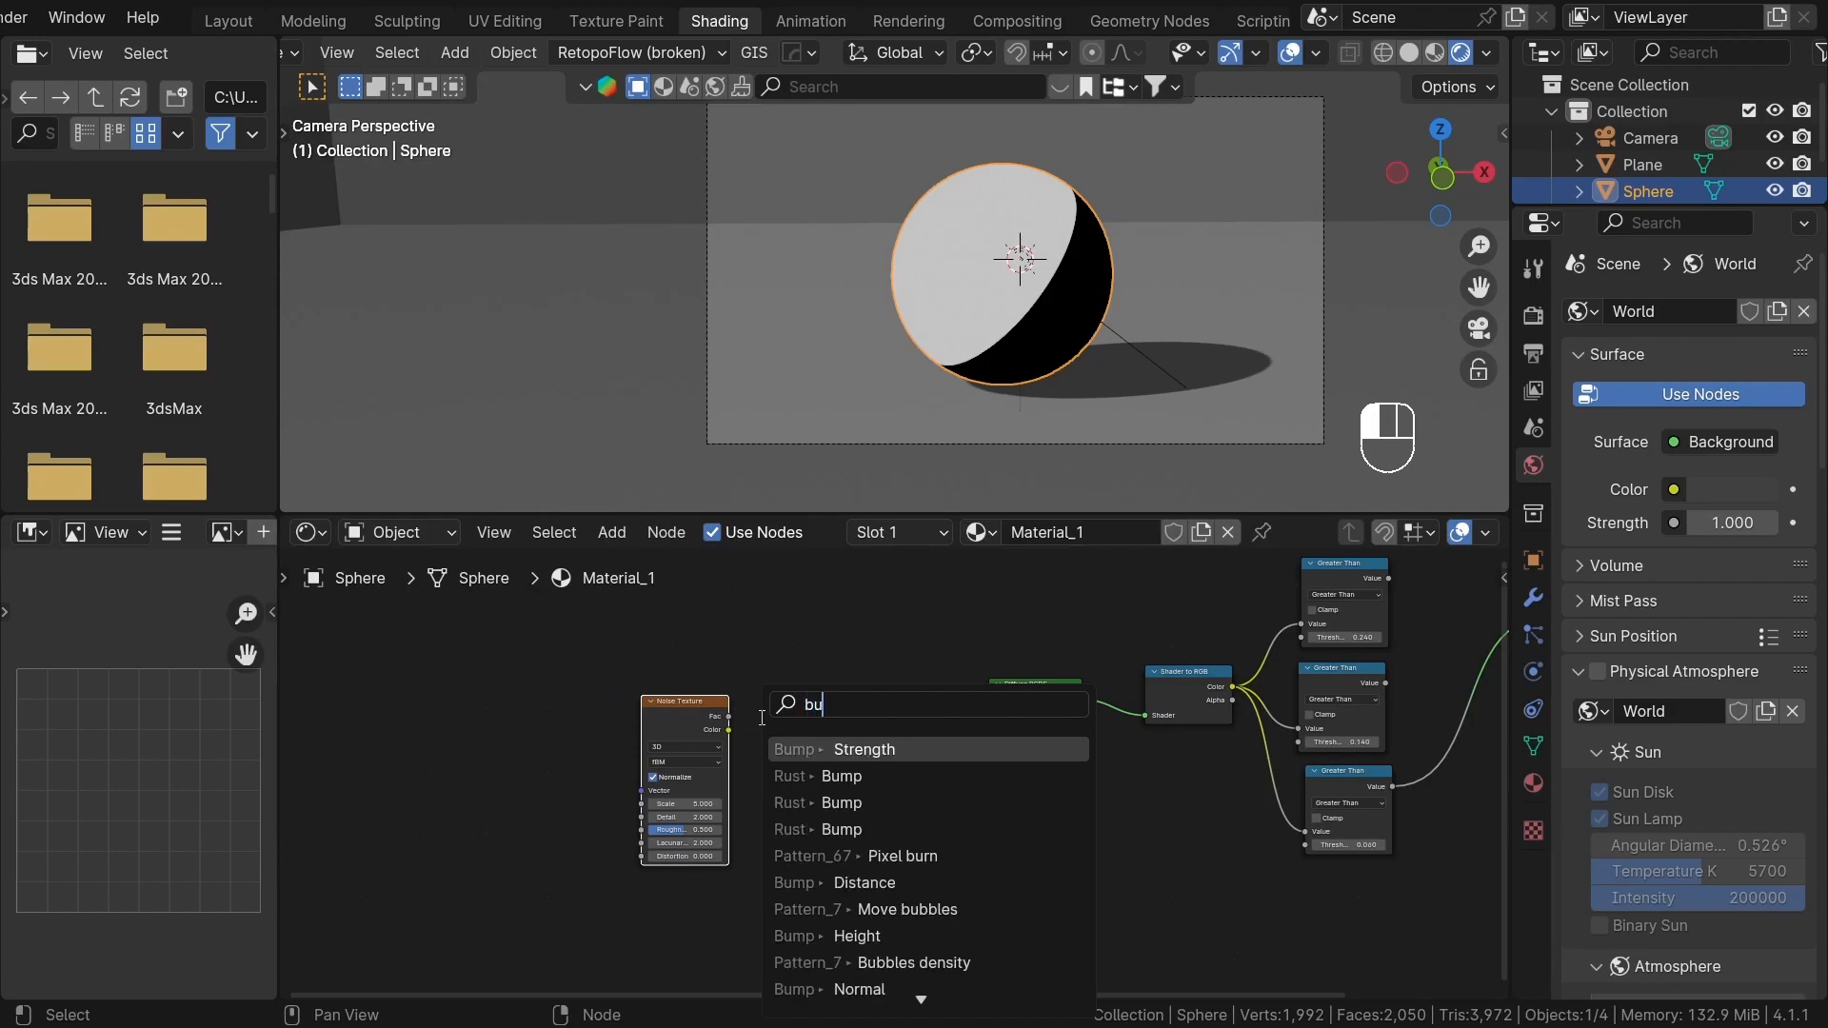
text(mp)
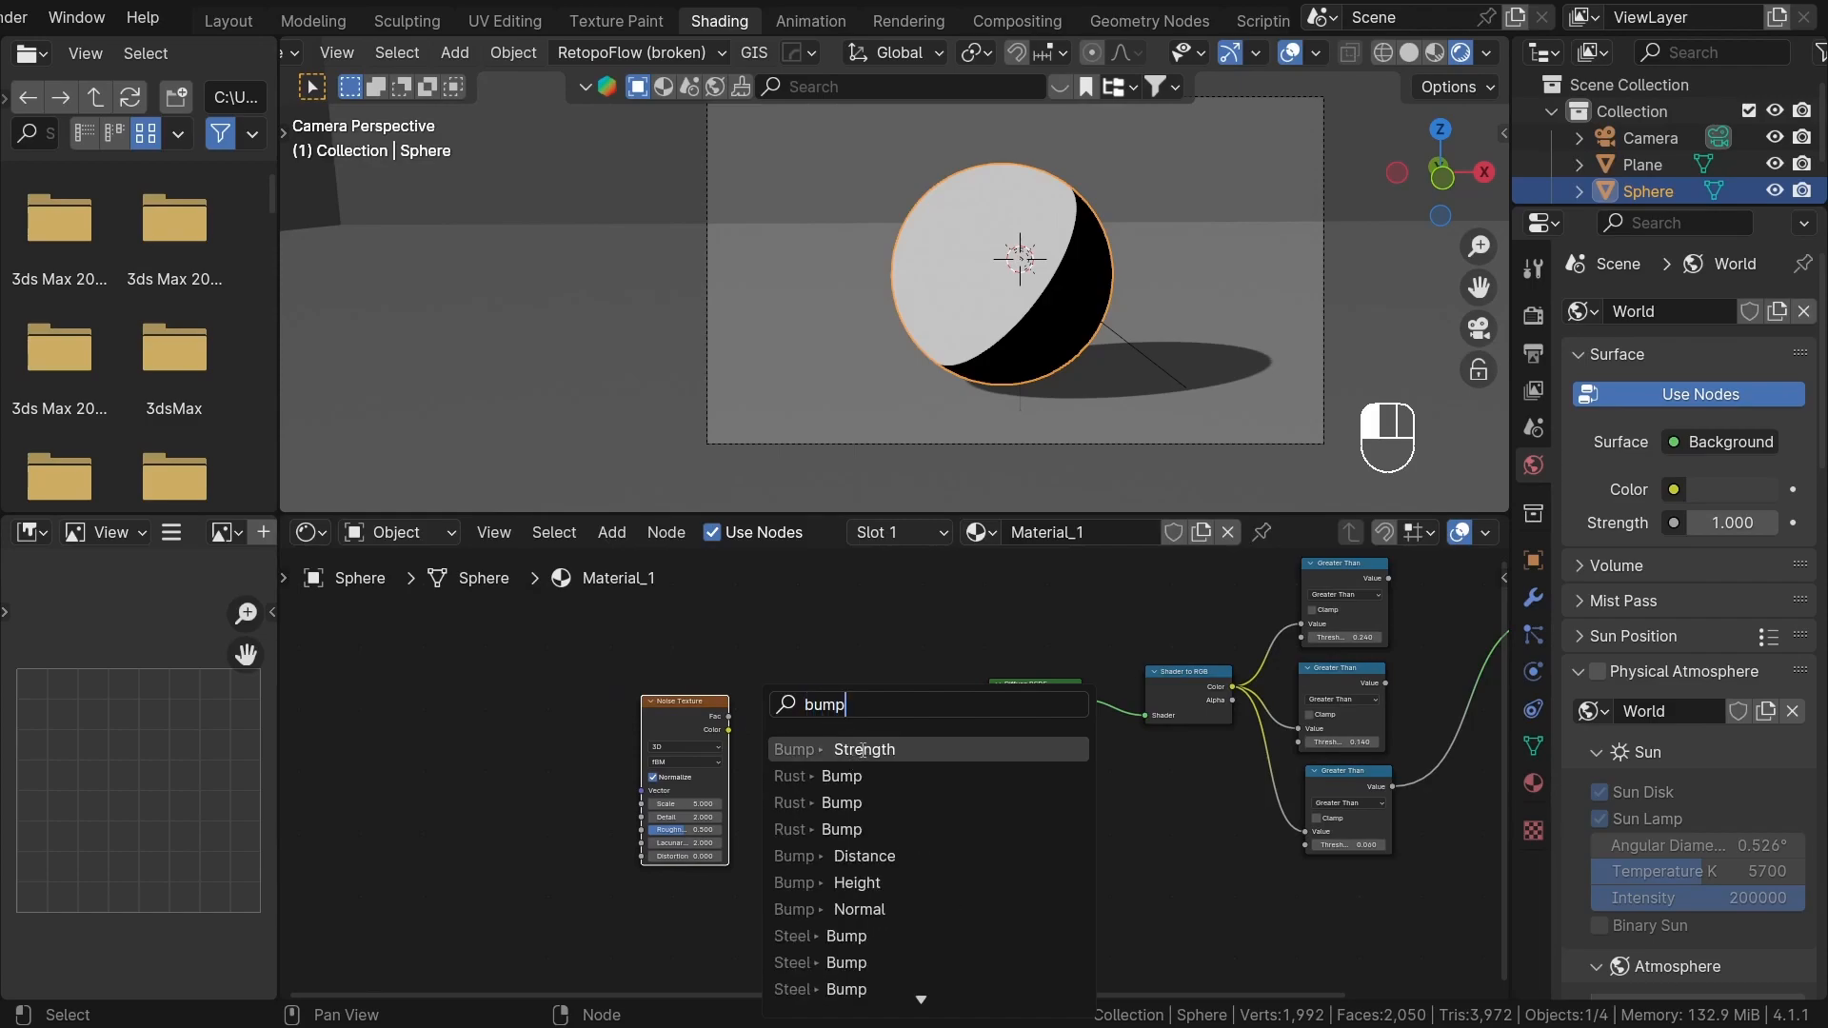
click(871, 880)
click(871, 815)
scroll(860, 700, up, 2)
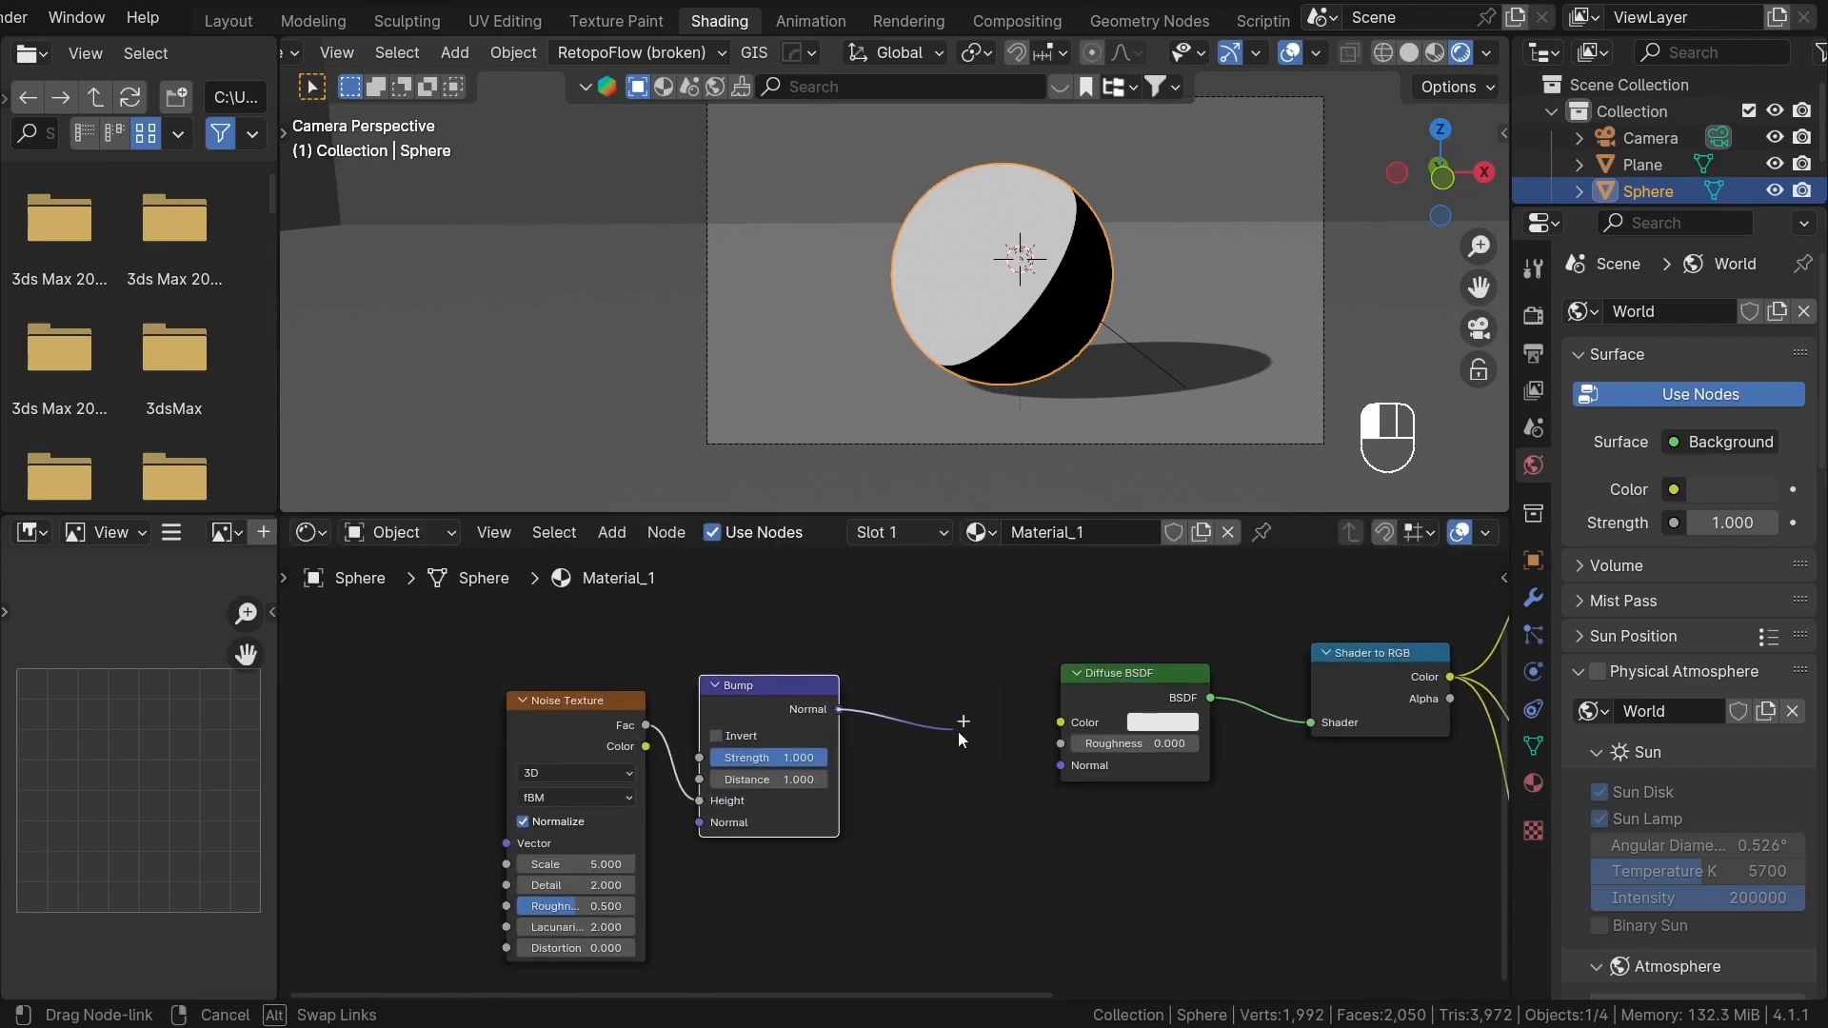
drag(1051, 771, 1054, 769)
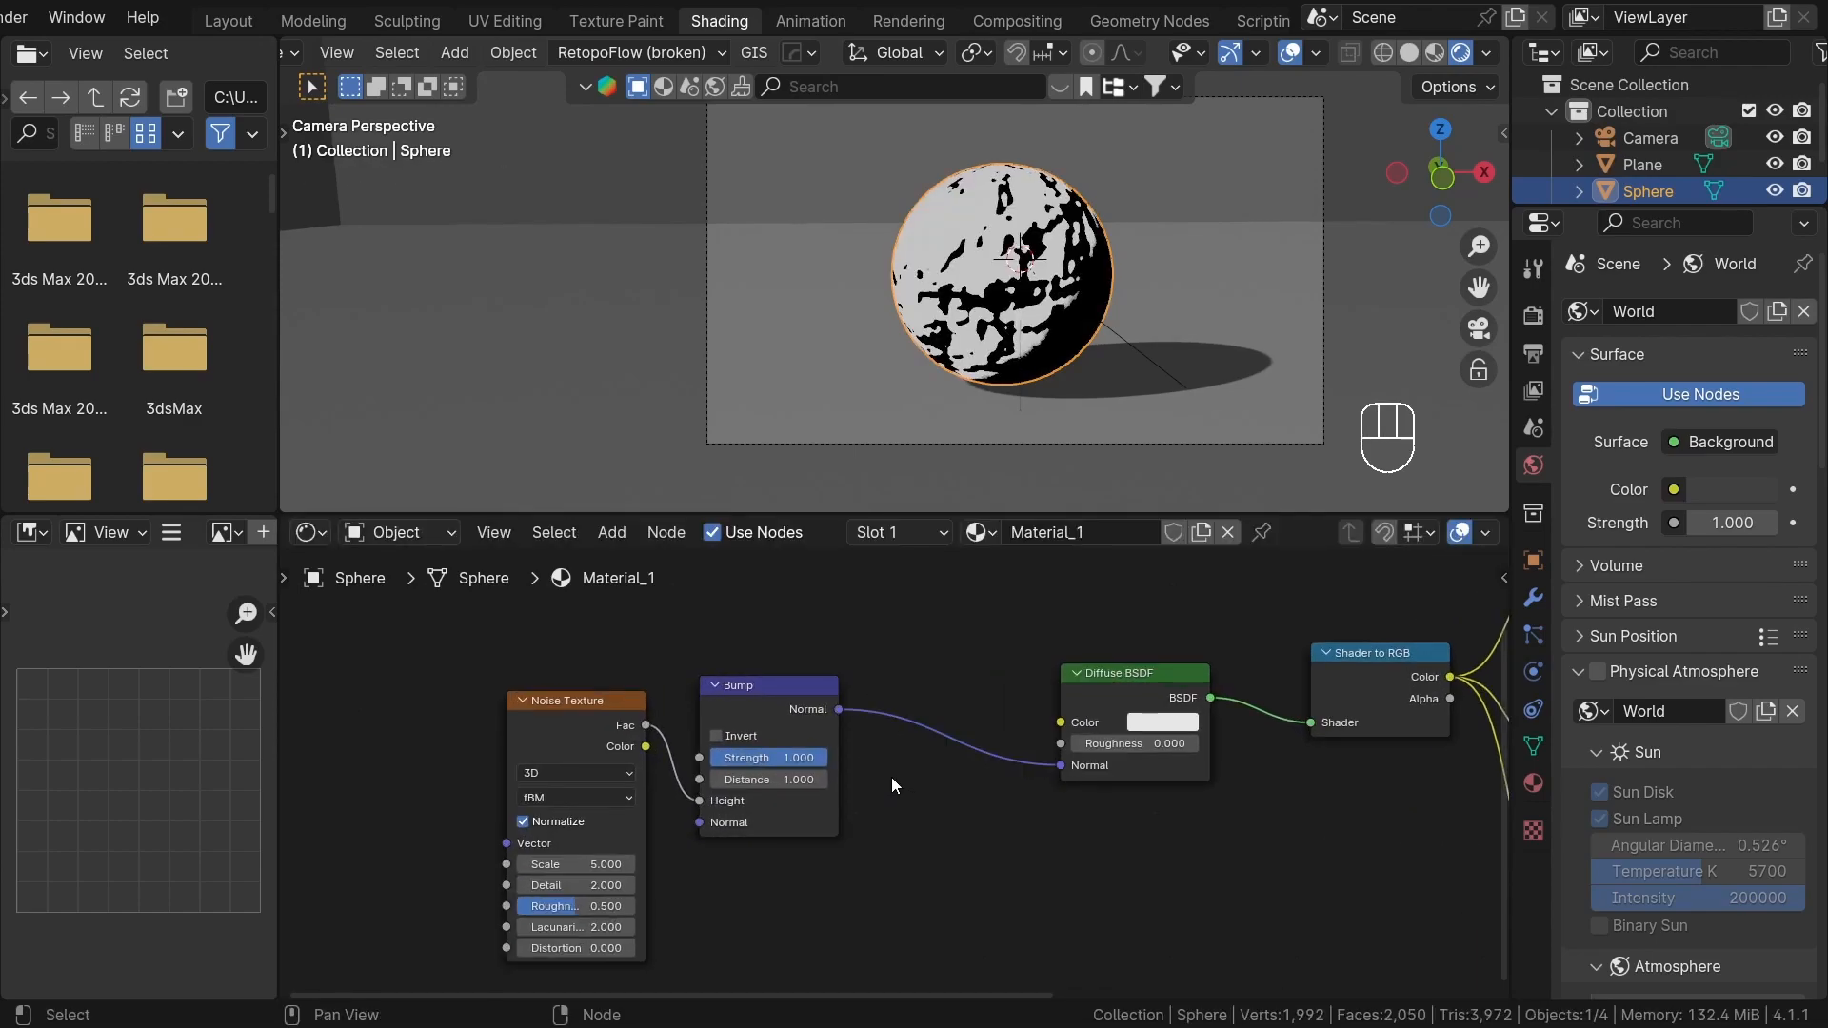
- Set the Bump strength to about 0.081 and preview each of the three Greater Than nodes on the sphere
scroll(772, 902, up, 3)
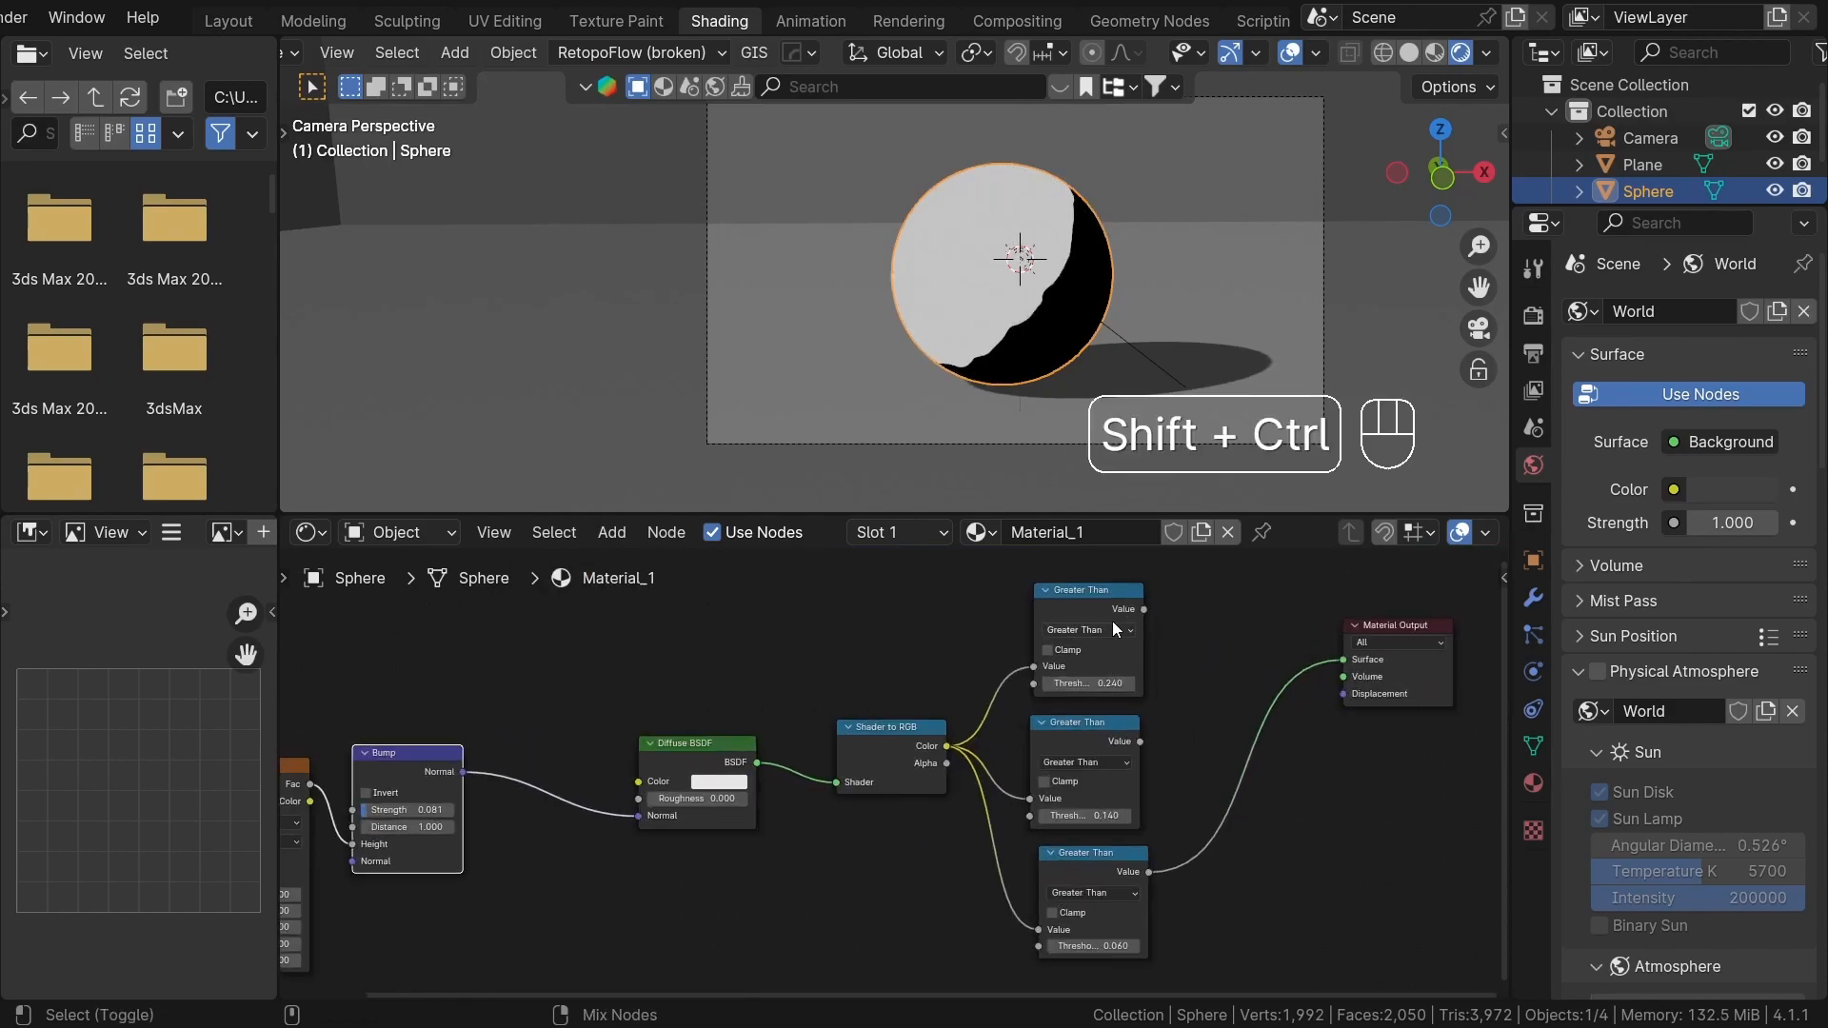
ctrl+shift+click(1111, 619)
ctrl+shift+click(1081, 757)
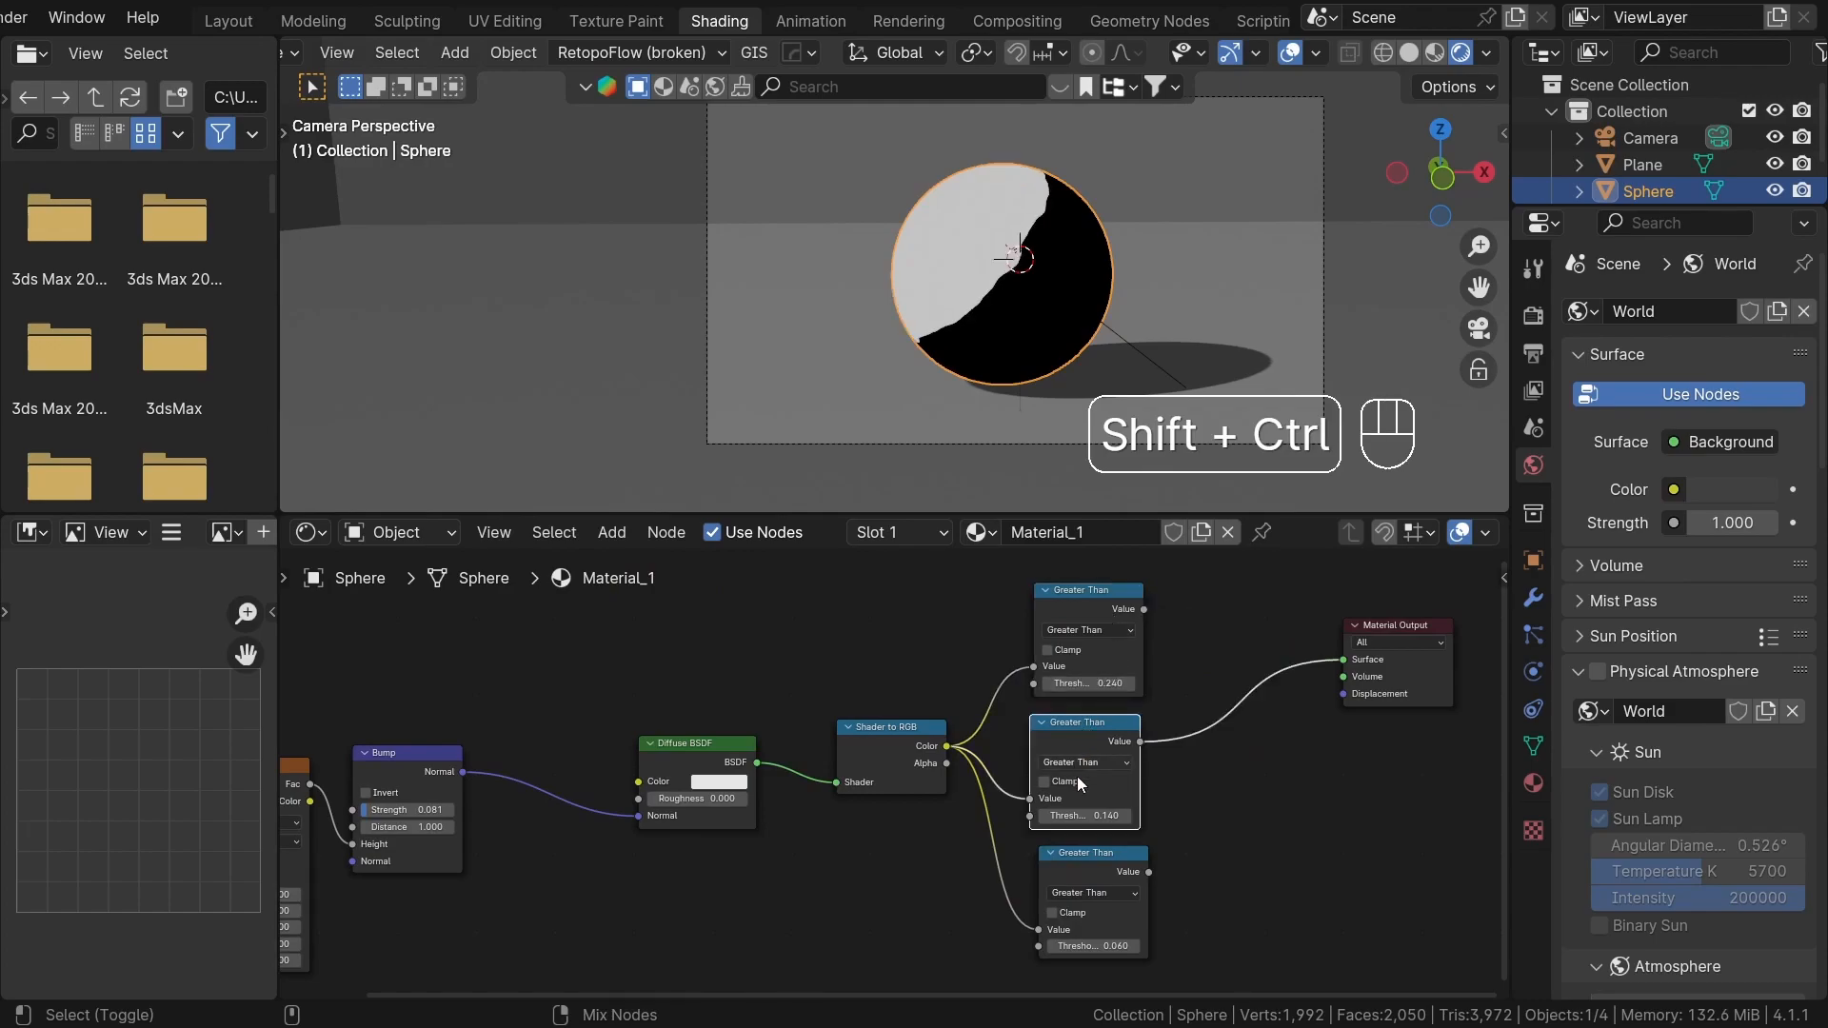
ctrl+shift+click(1068, 867)
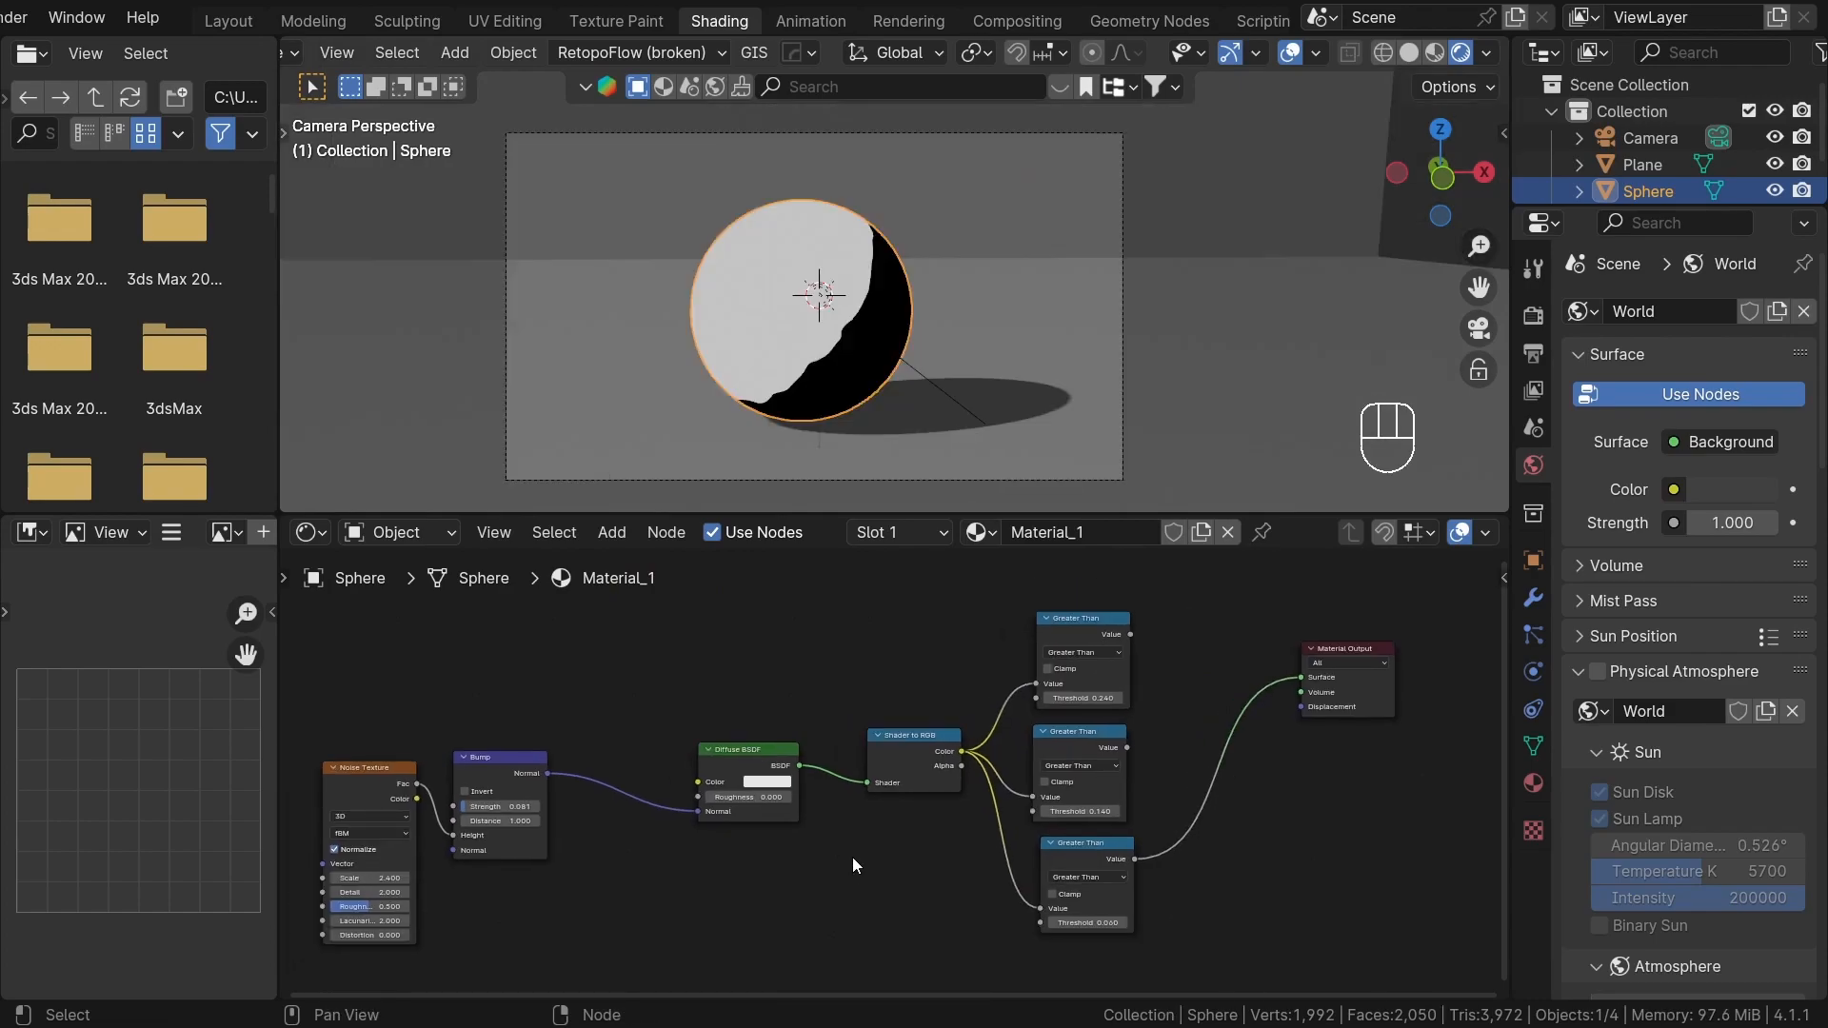
- Add a Wave Texture node in the empty area above the existing nodes and preview it on the sphere
scroll(852, 864, down, 3)
middle_drag(722, 657, 884, 837)
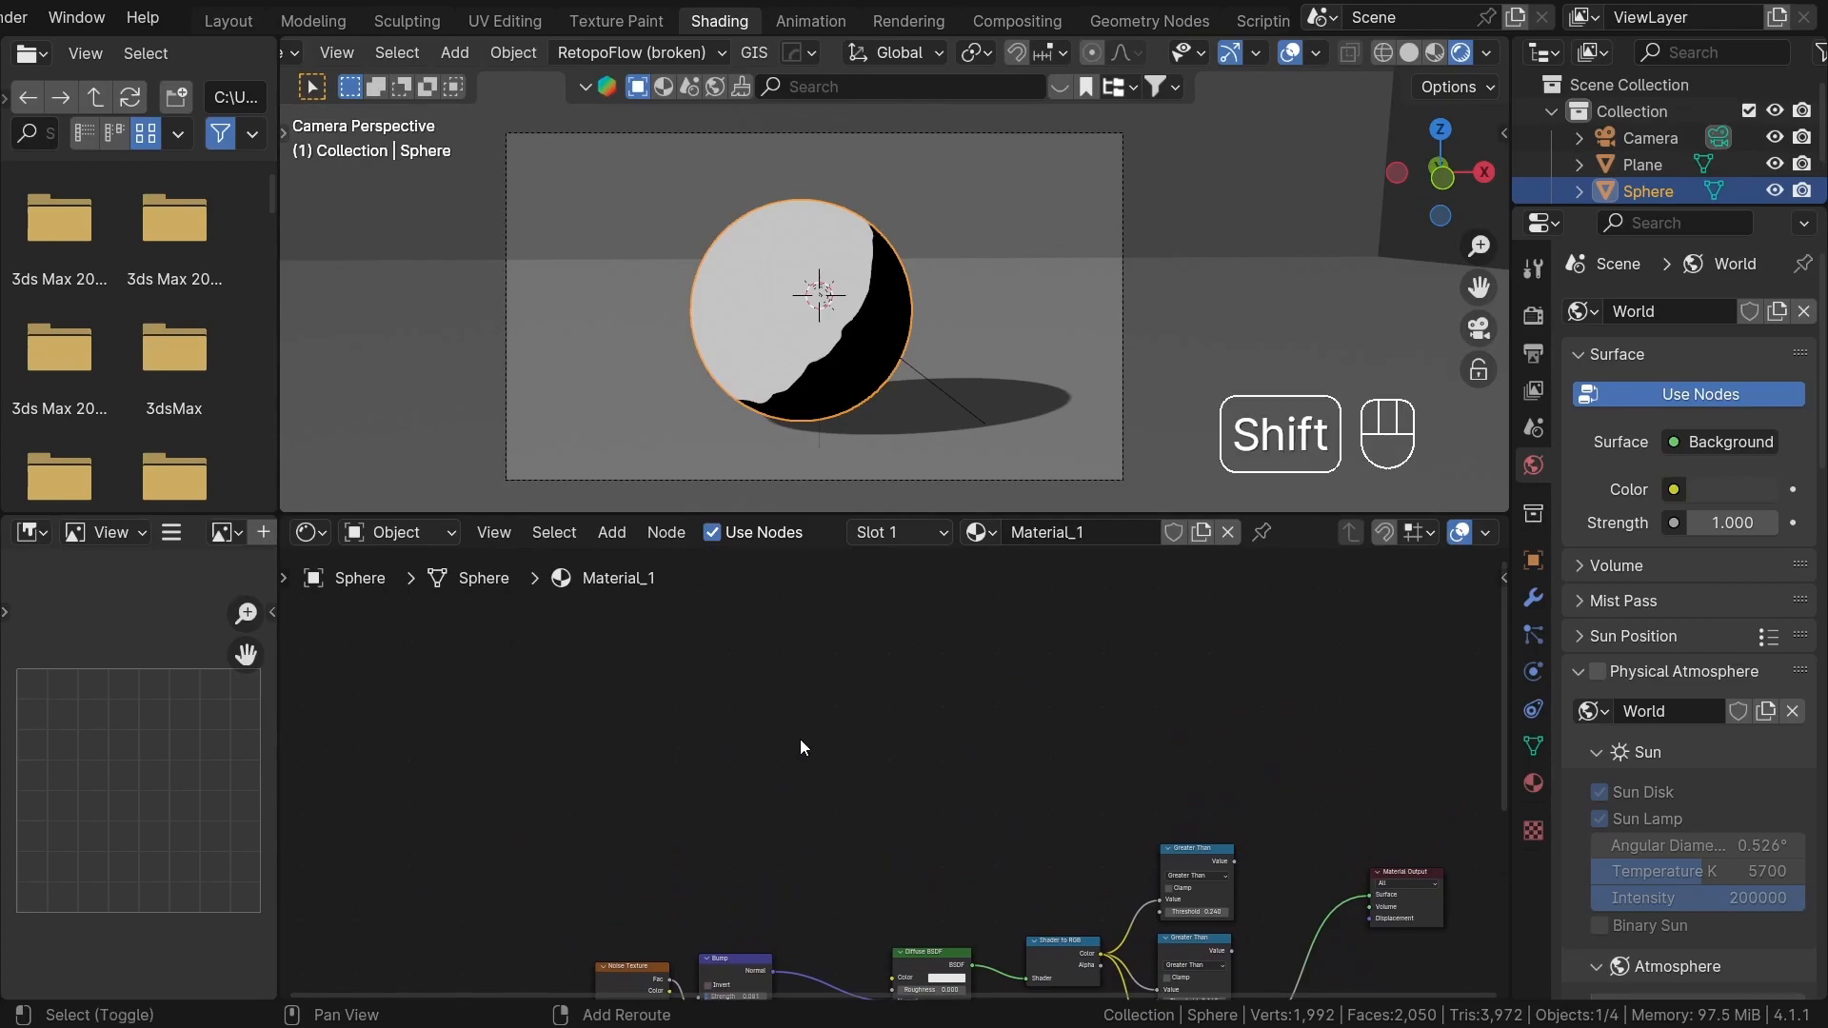
key(shift+a)
click(762, 578)
text(wa)
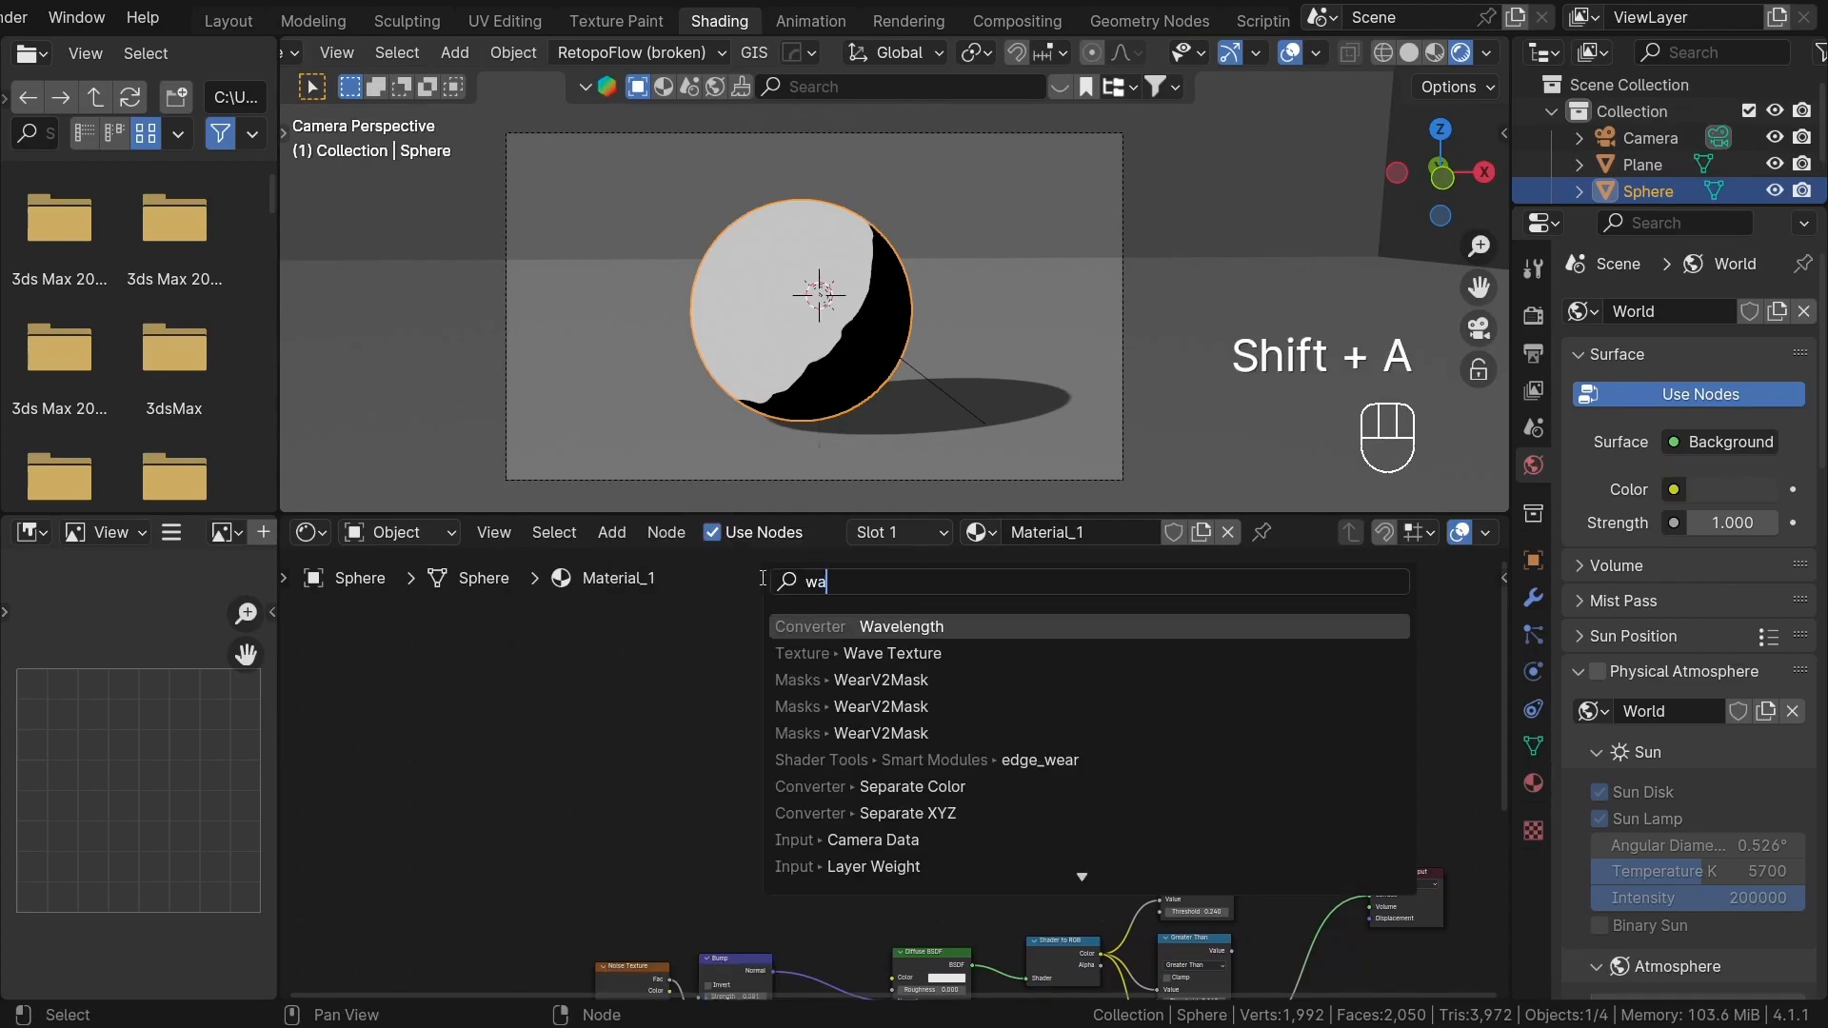
text(v)
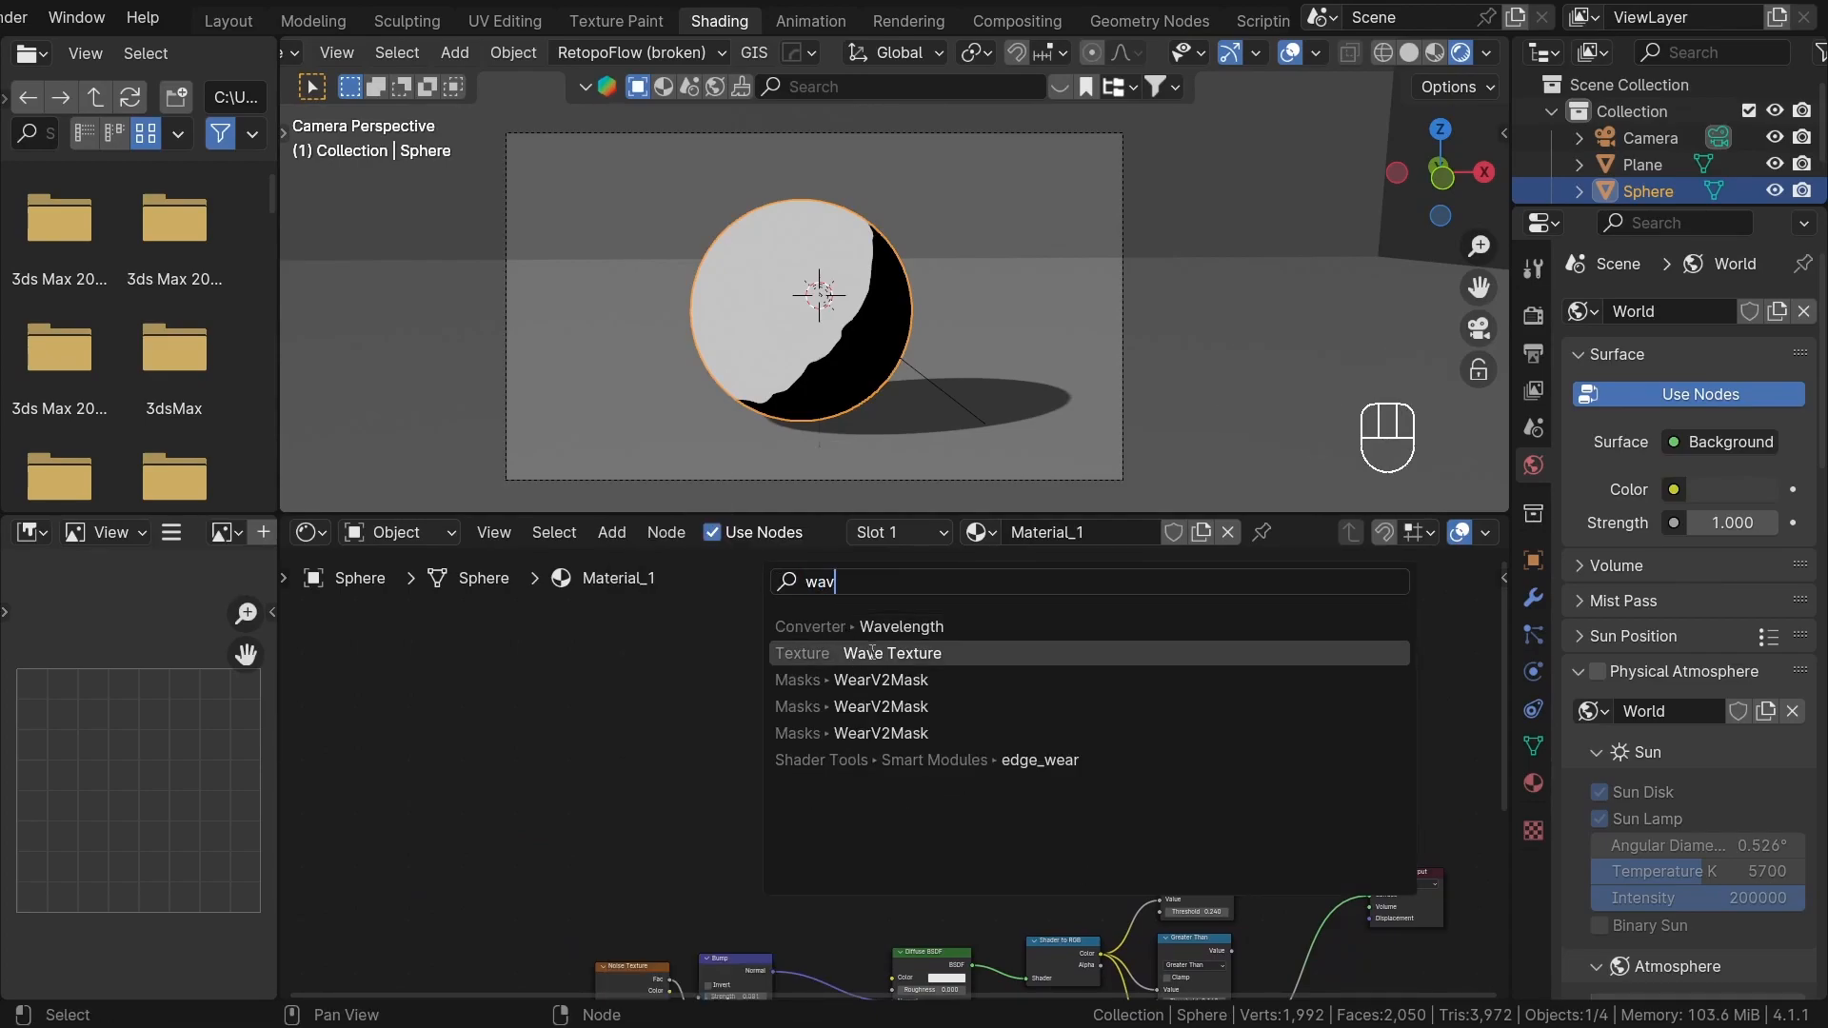
click(885, 653)
click(706, 700)
ctrl+shift+click(707, 700)
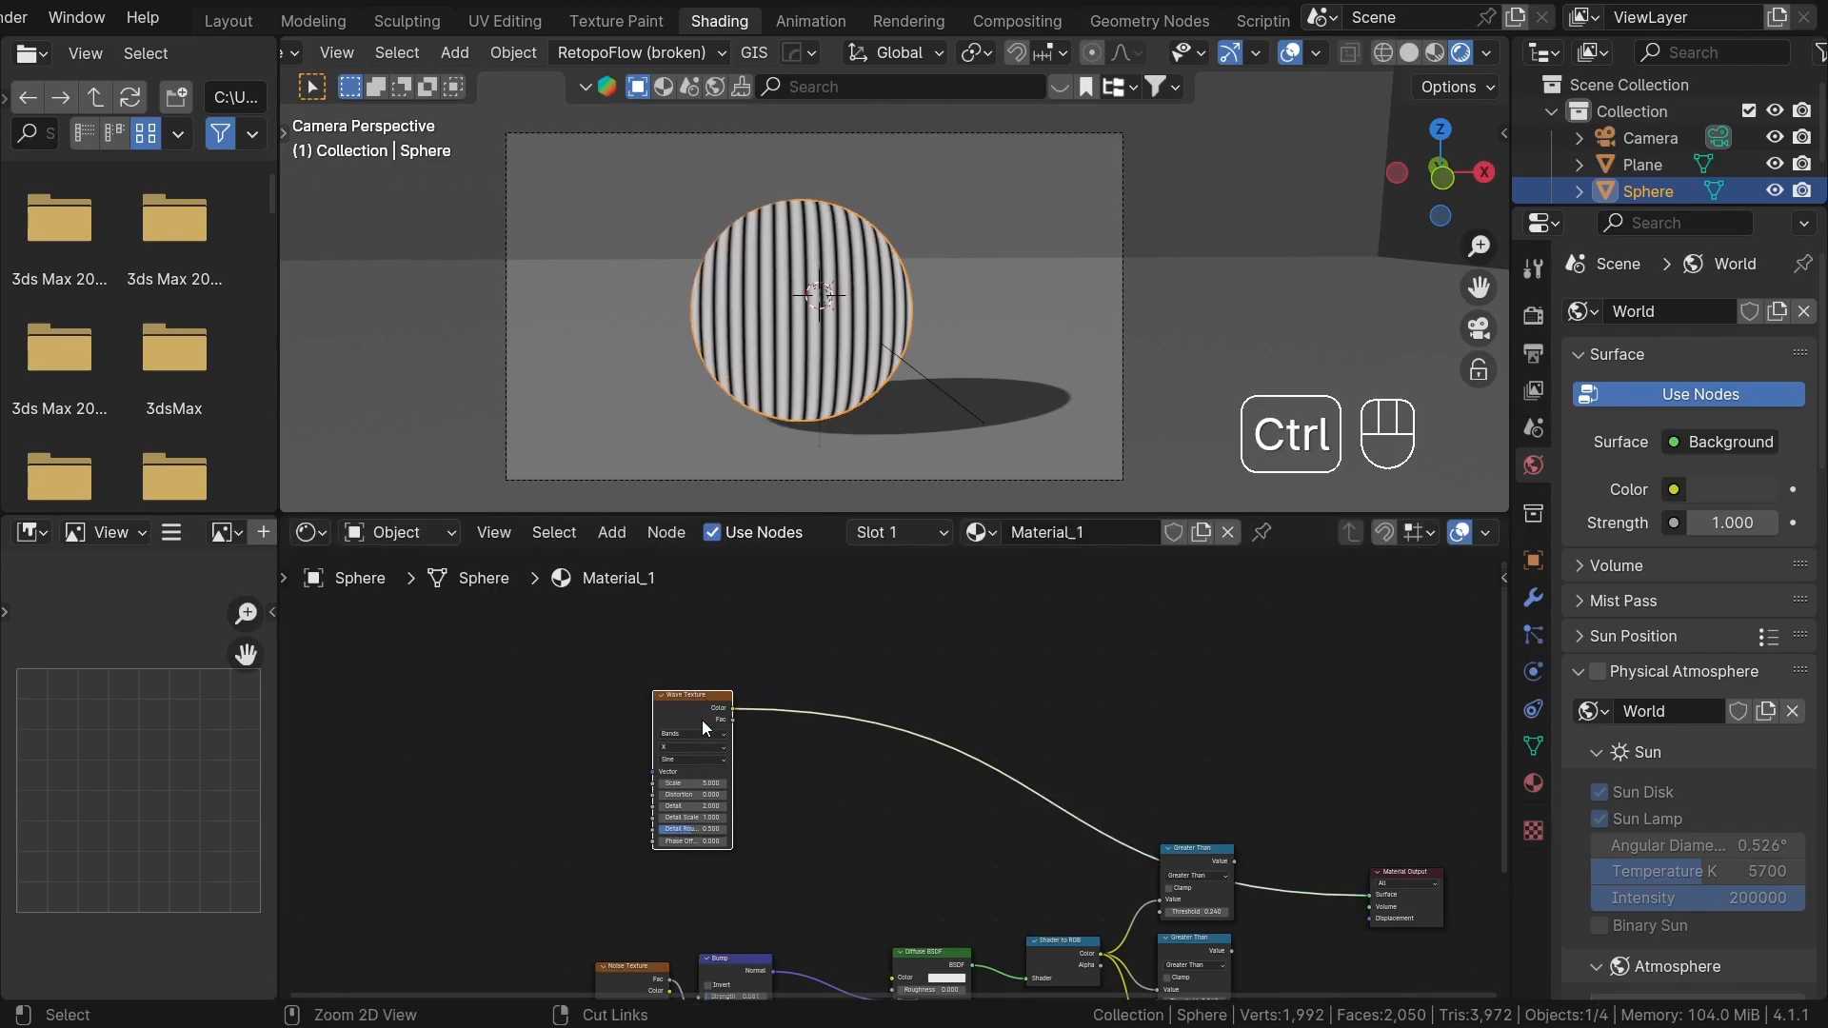
- Add Texture Coordinate and Mapping nodes to the Wave Texture and space them apart
key(ctrl+t)
middle_drag(777, 741, 1149, 714)
scroll(851, 729, up, 5)
drag(829, 683, 705, 702)
drag(890, 680, 979, 657)
scroll(759, 731, up, 2)
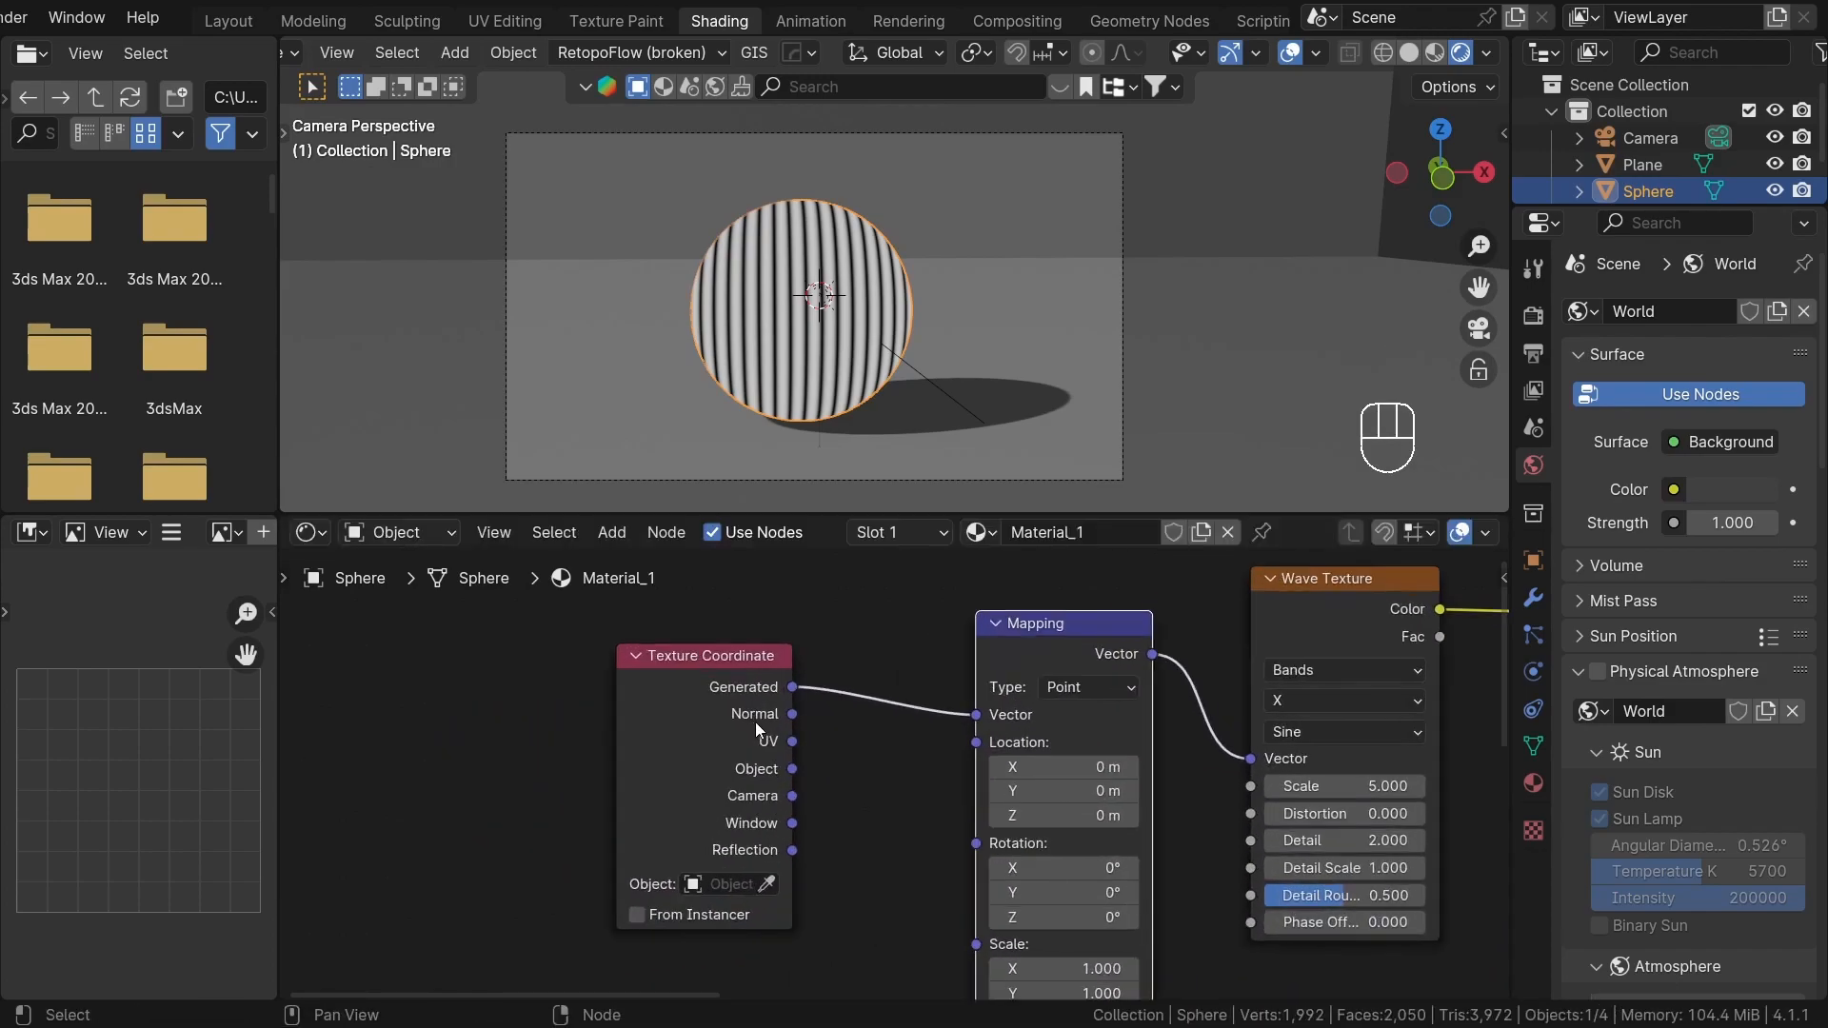
- Connect the Window coordinate output to the Mapping Vector input and test the screen-space stripes by temporarily moving the sphere
drag(792, 823, 976, 715)
scroll(870, 391, down, 1)
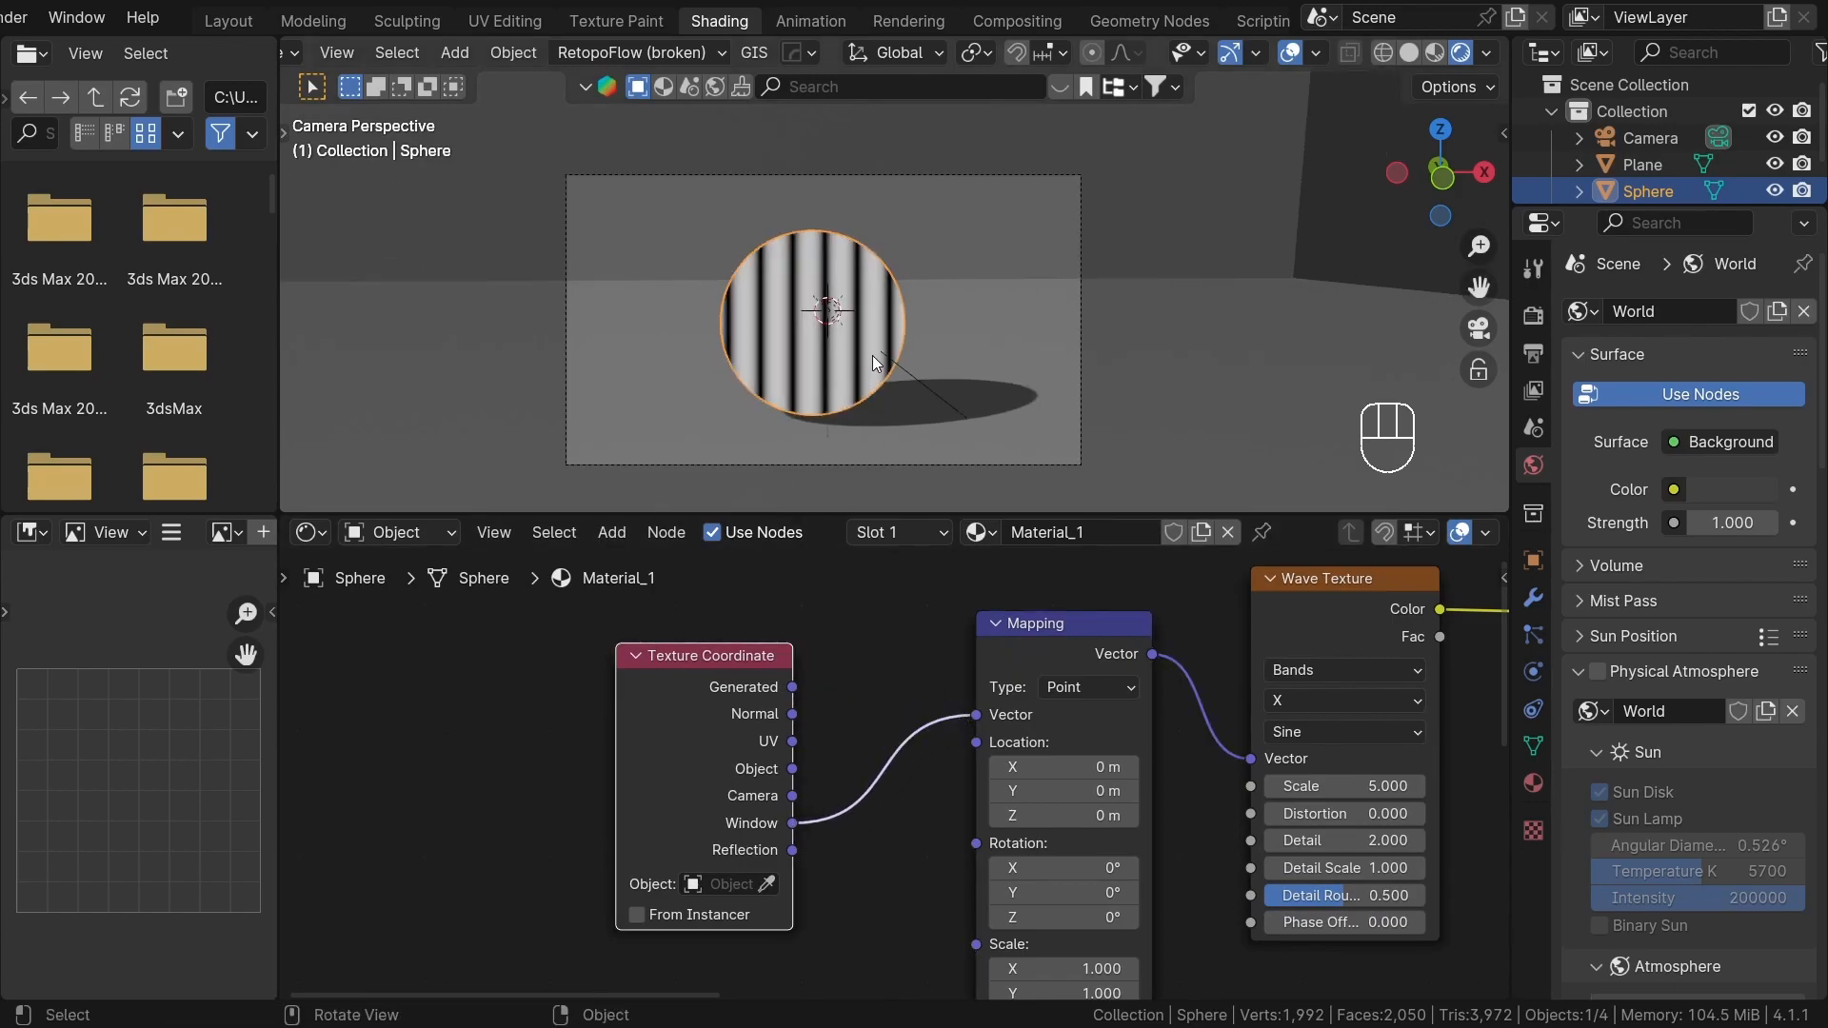
key(g)
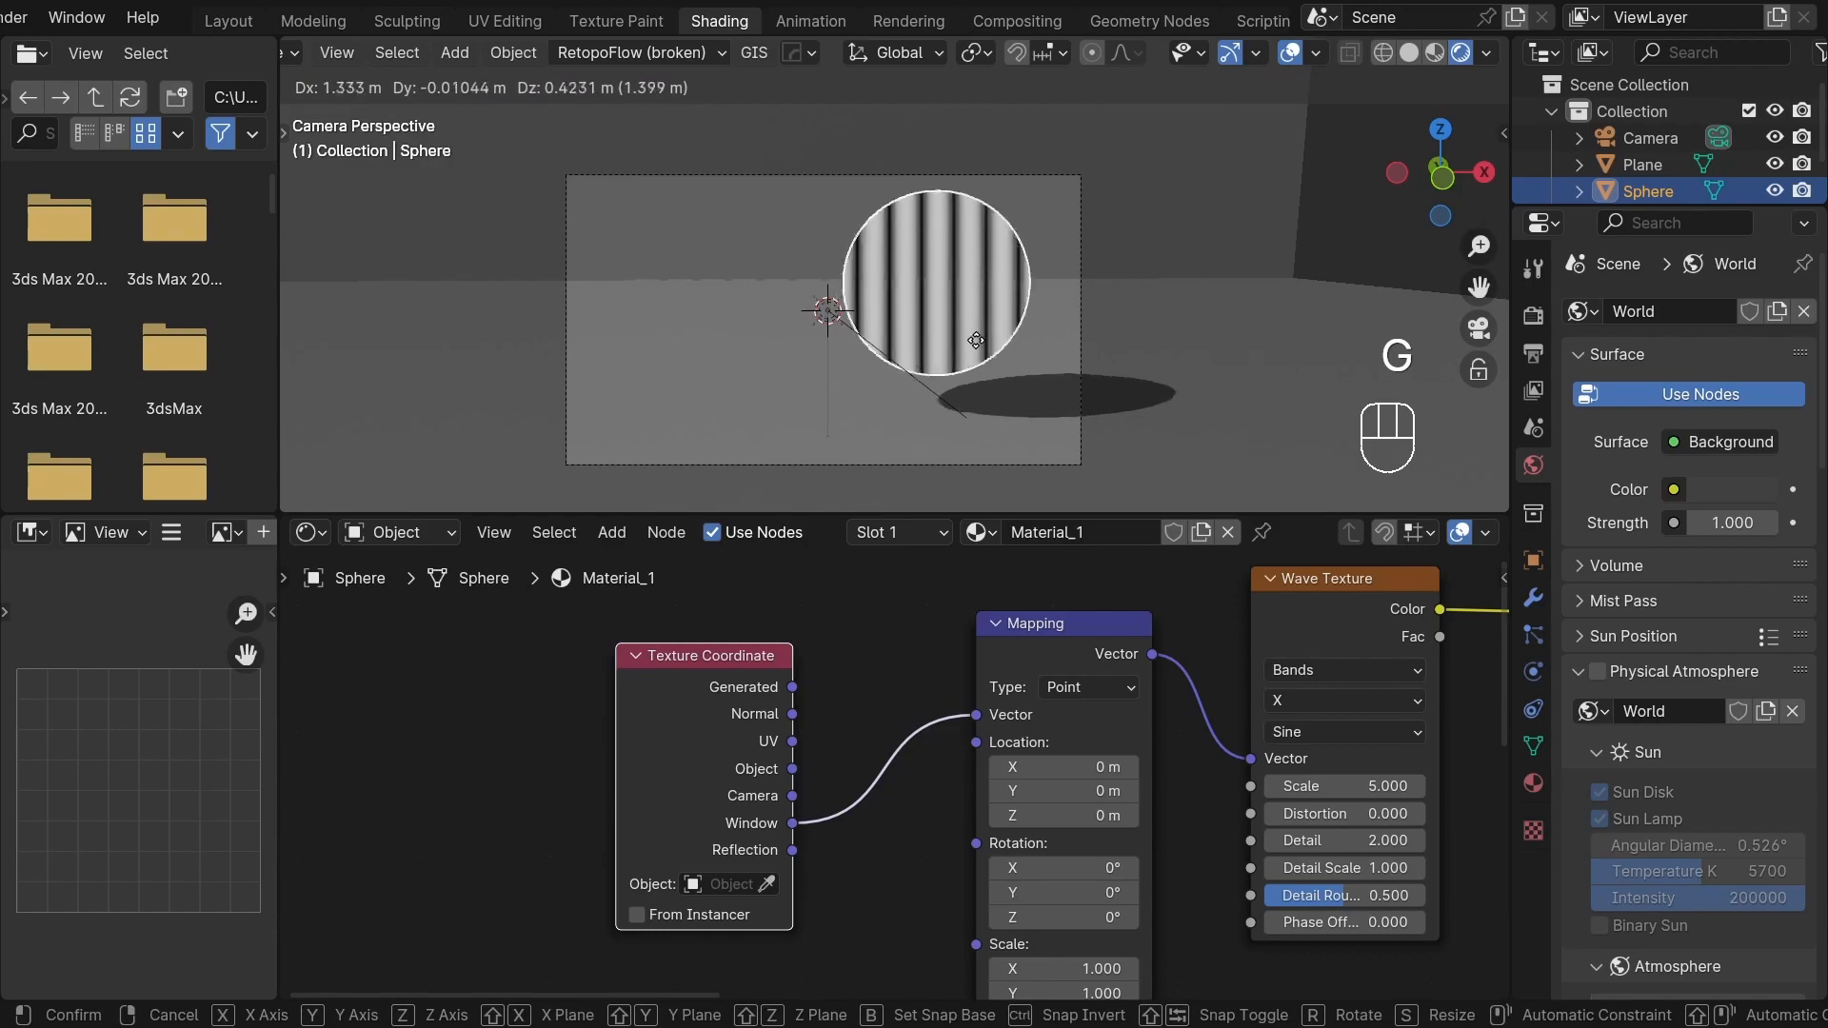
right_click(828, 318)
- Set the Mapping node's Z rotation to about 31.8° to tilt the stripes diagonally
shift+middle_drag(1018, 719, 787, 647)
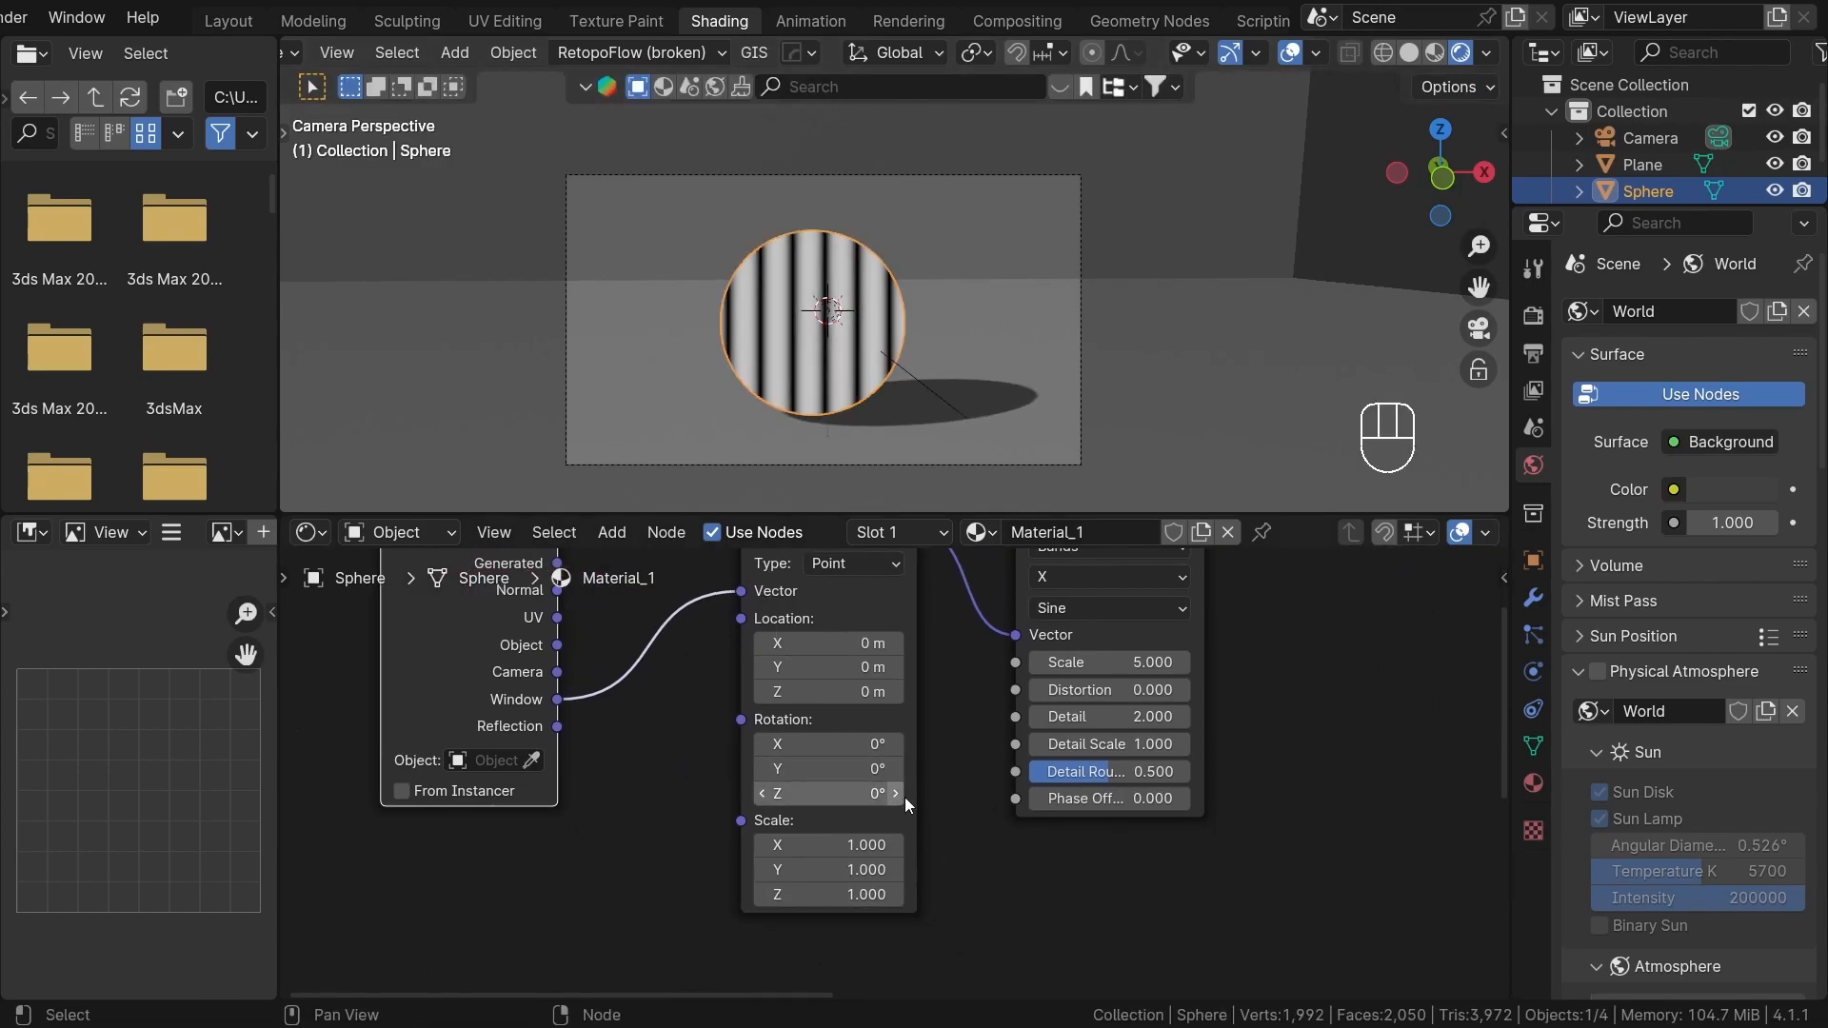
scroll(904, 819, up, 2)
drag(857, 775, 978, 775)
scroll(1253, 809, down, 2)
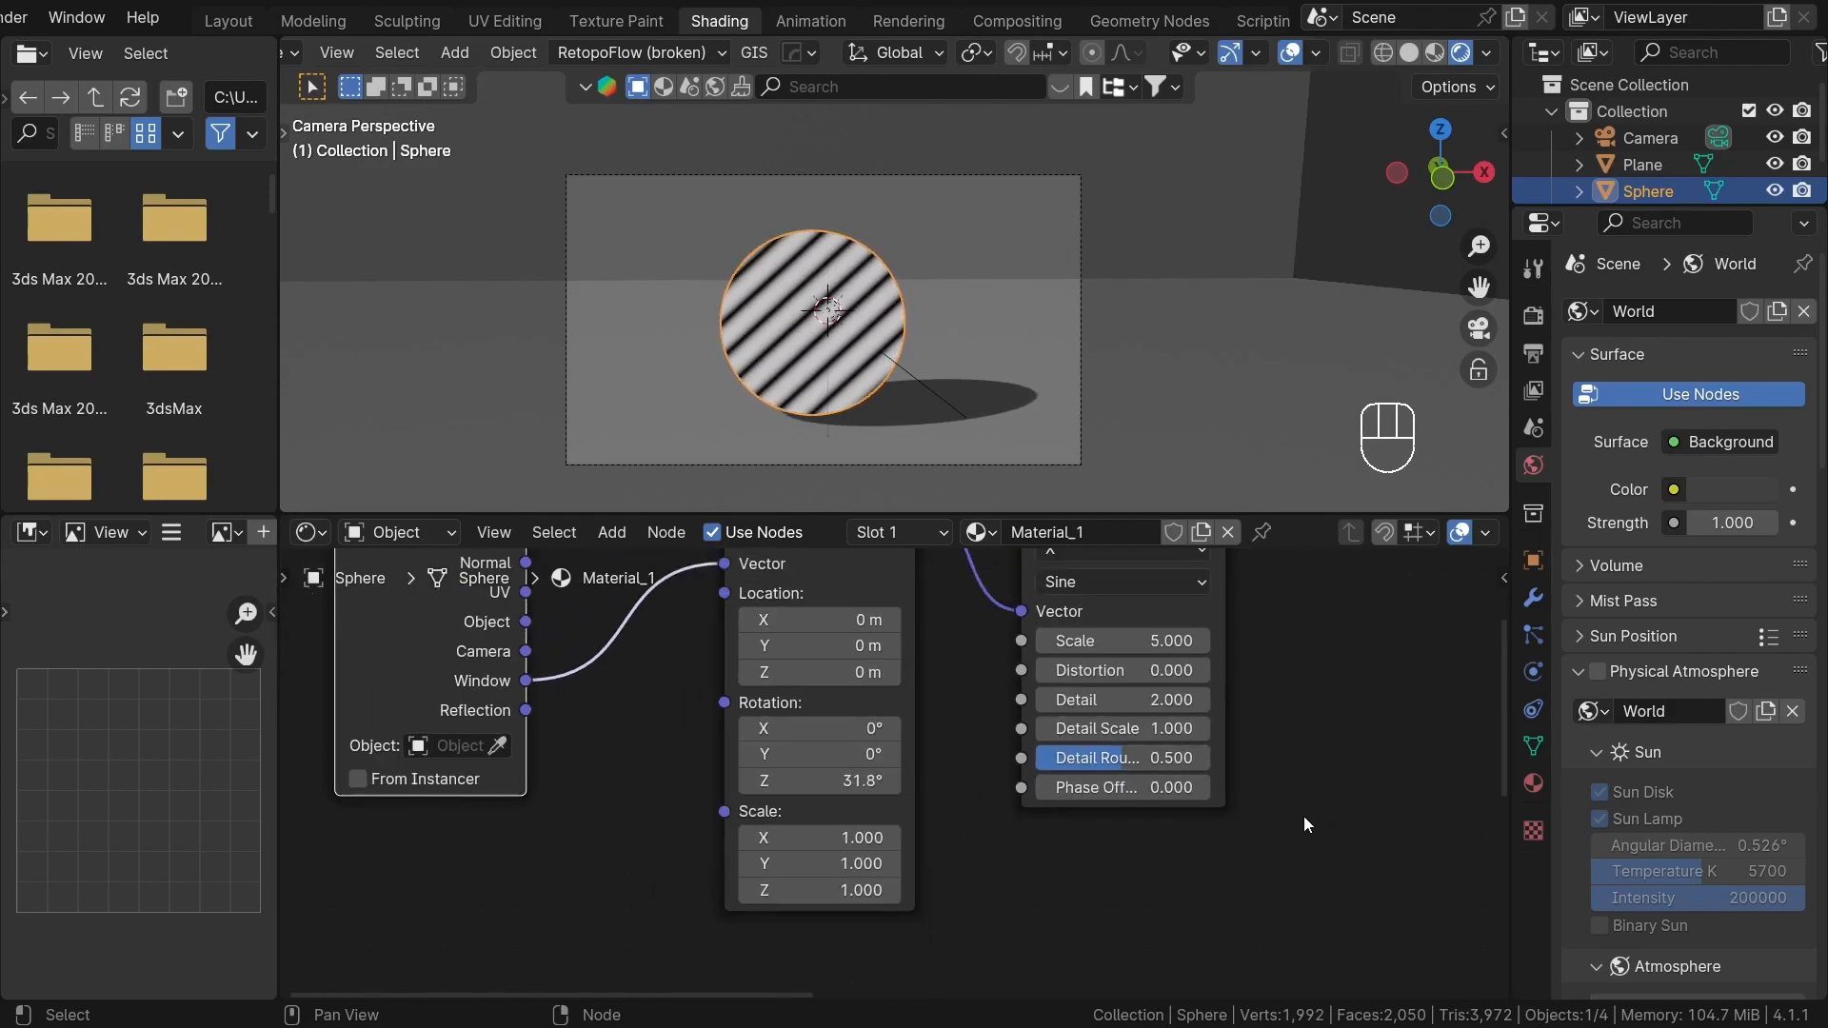
- Set the Wave Texture scale to about 12.8 and test the stripes by temporarily moving the sphere
scroll(1066, 729, down, 3)
scroll(981, 814, up, 2)
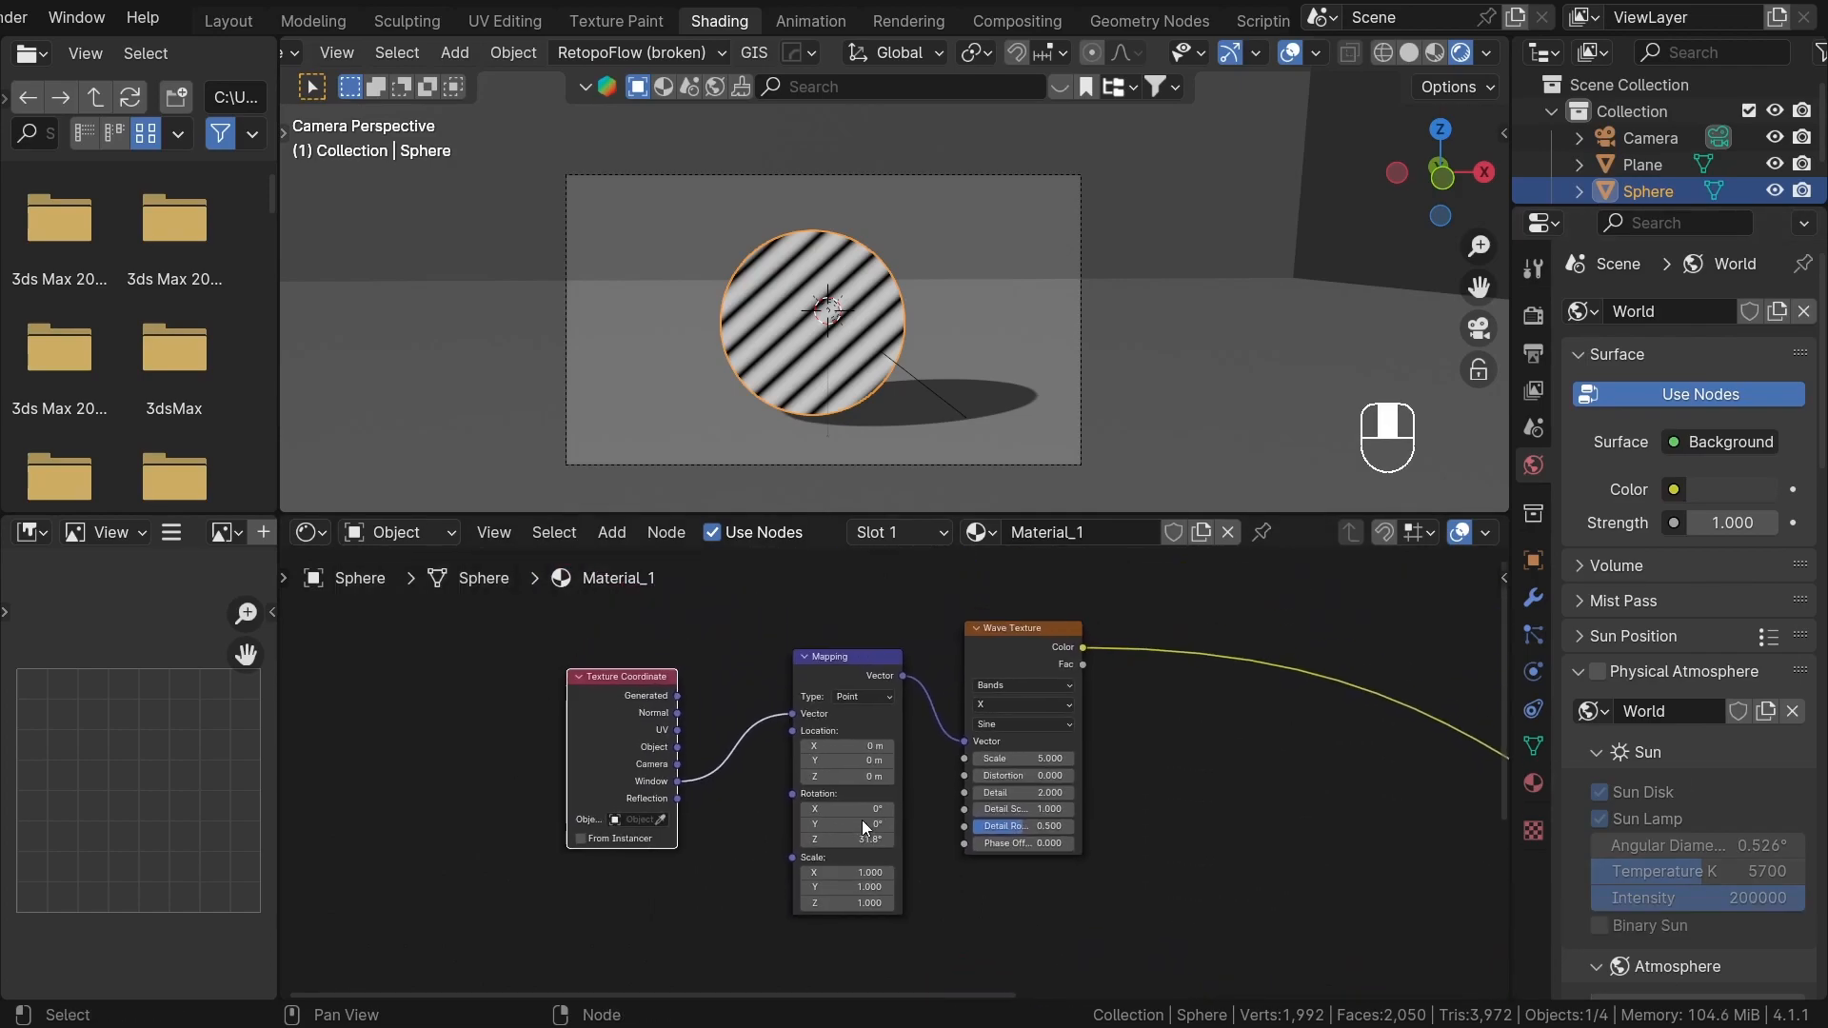
scroll(981, 814, up, 1)
drag(995, 752, 1058, 752)
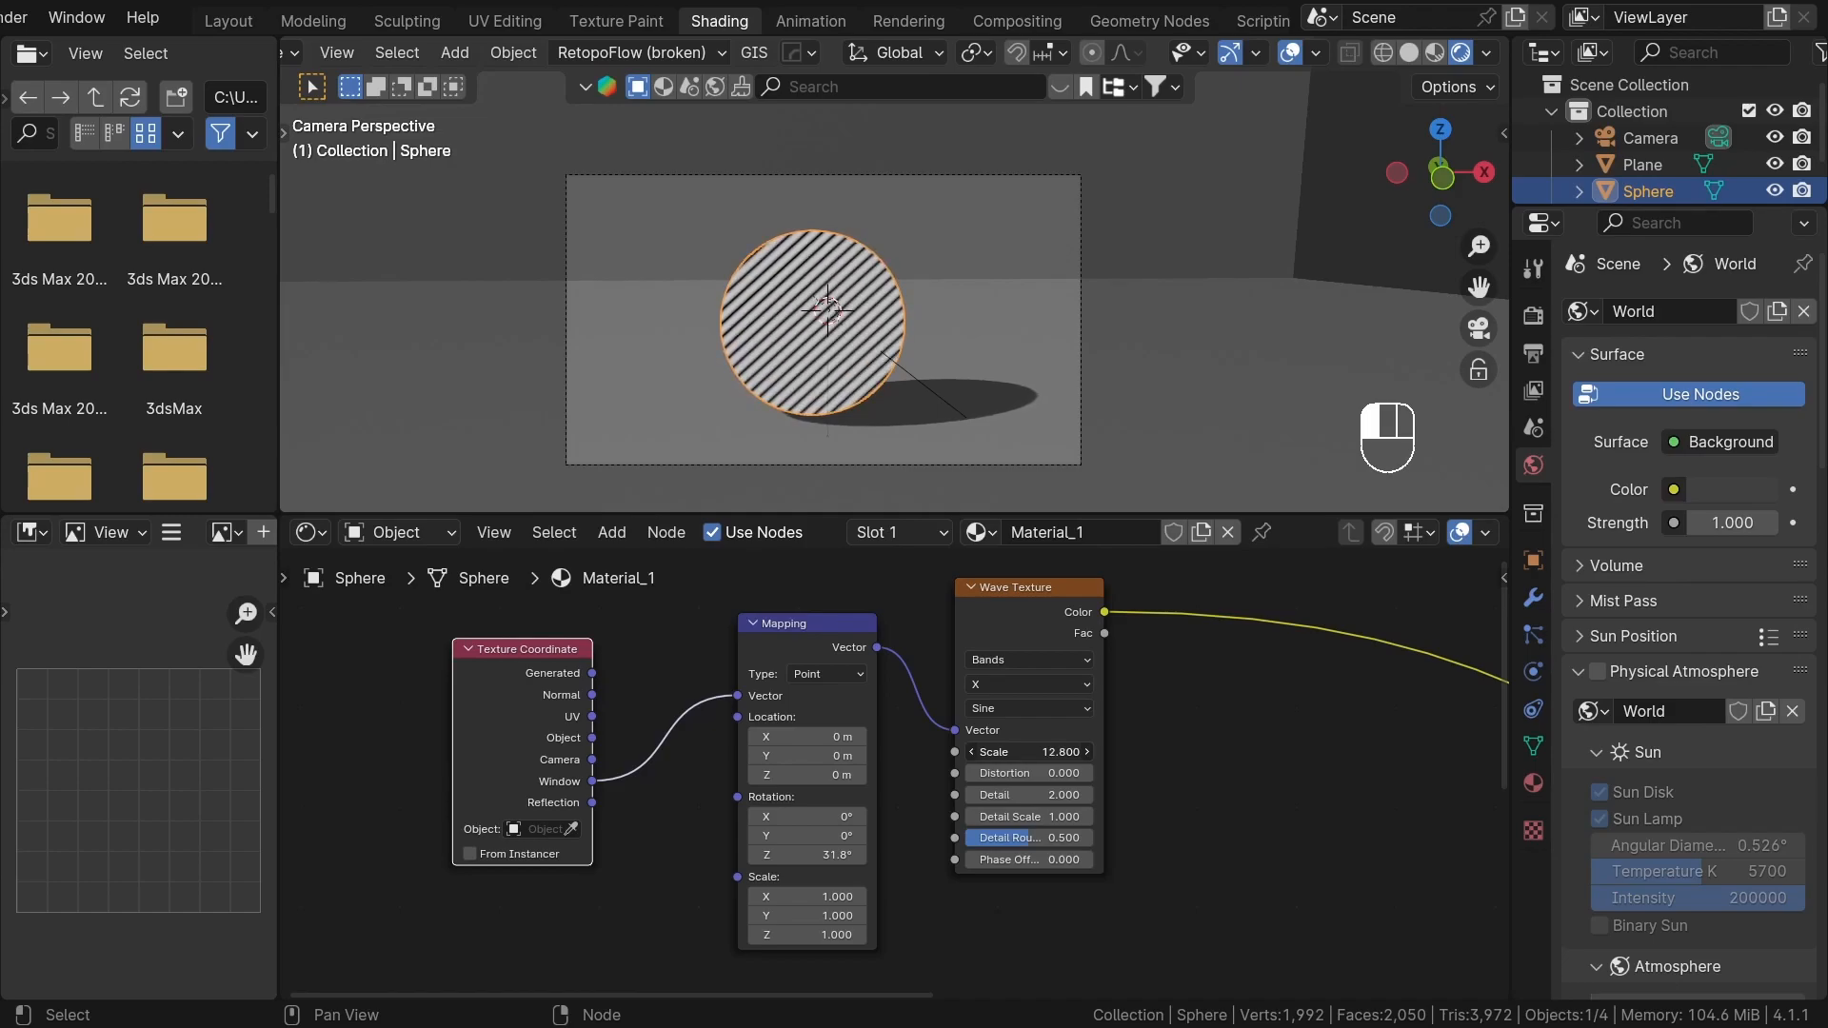
key(g)
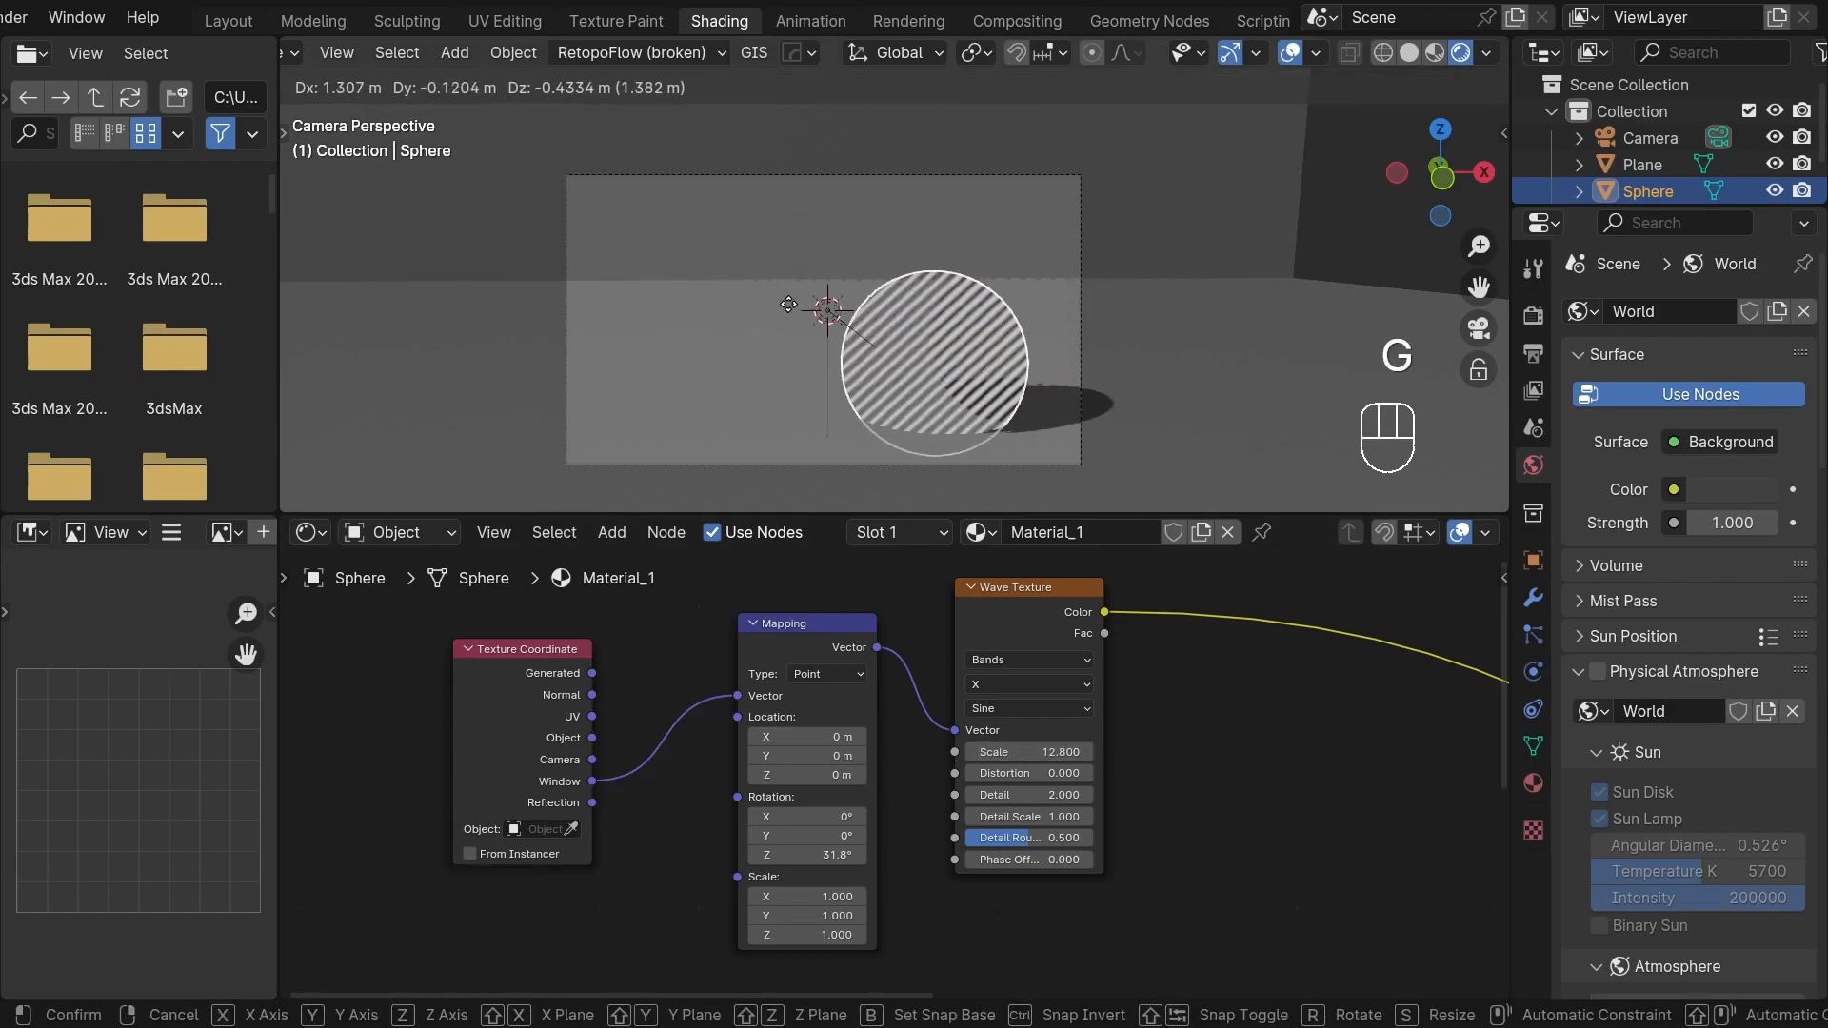
right_click(914, 305)
- Add a Greater Than node after the Wave Texture, feed it the wave Color output and preview it on the sphere
middle_drag(1209, 634, 982, 651)
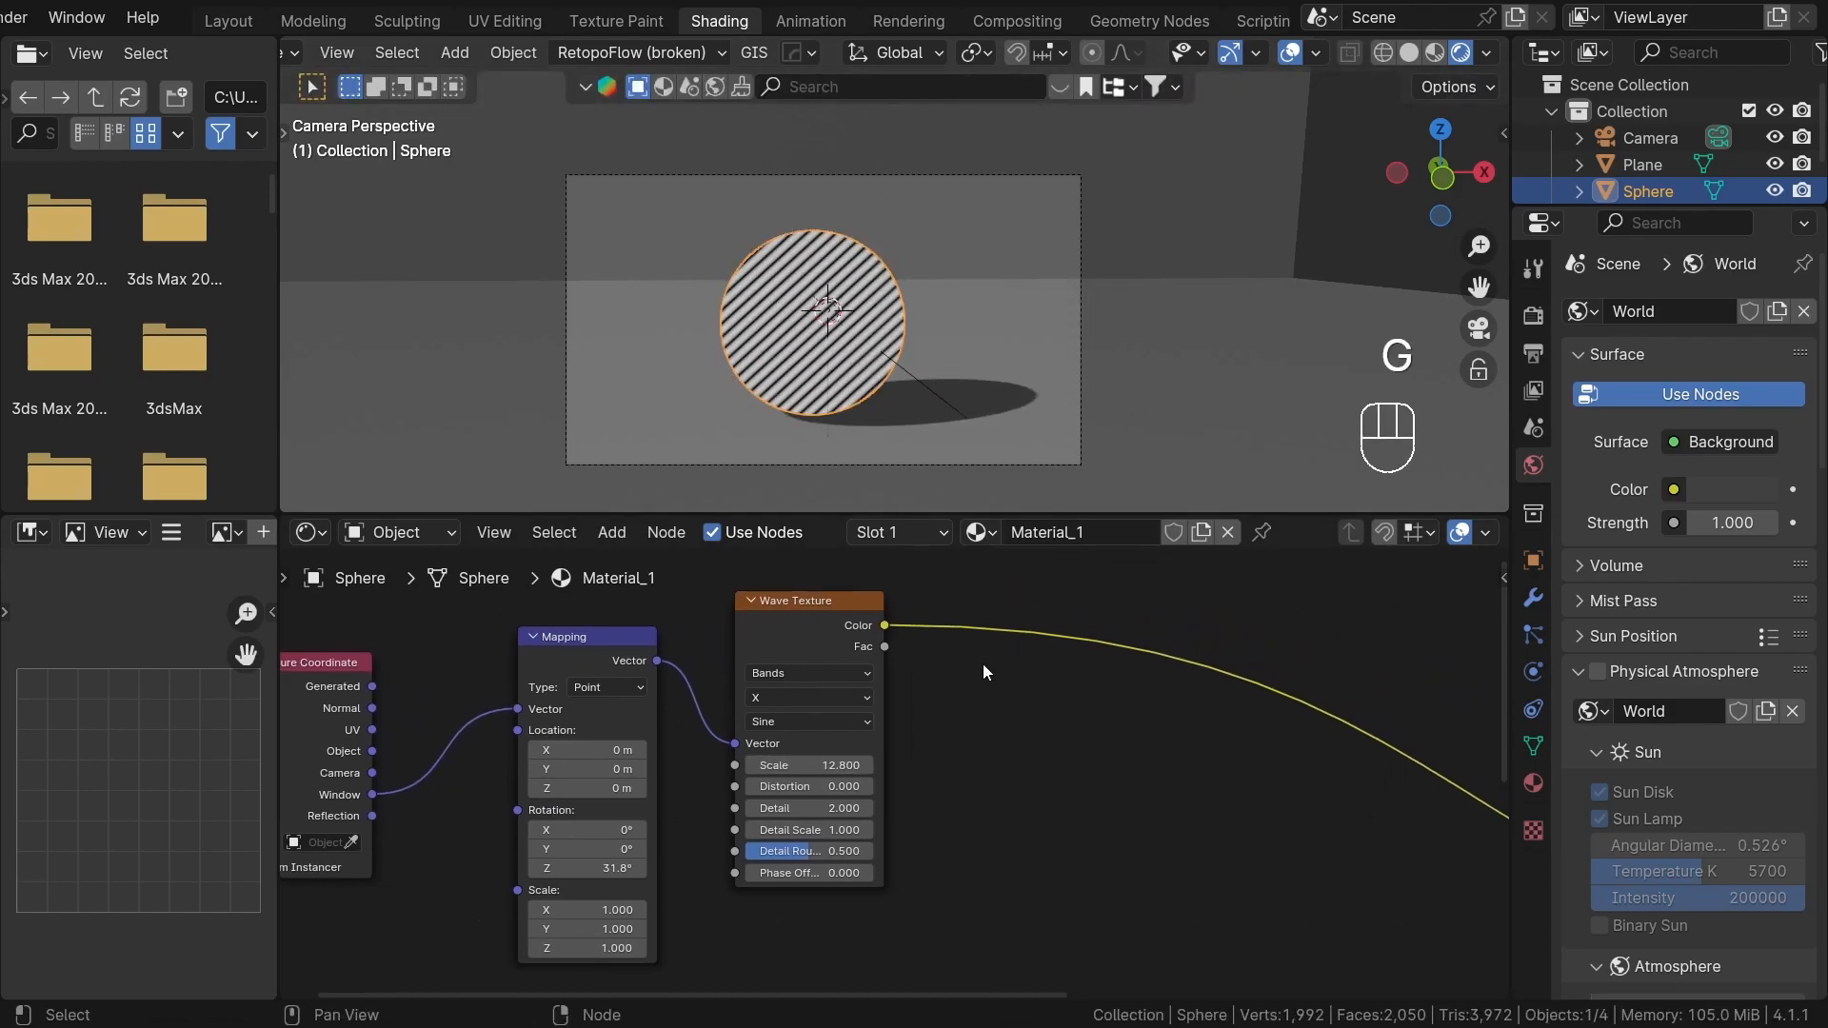
scroll(963, 659, down, 1)
drag(817, 721, 916, 648)
text(gre)
key(Return)
click(1014, 711)
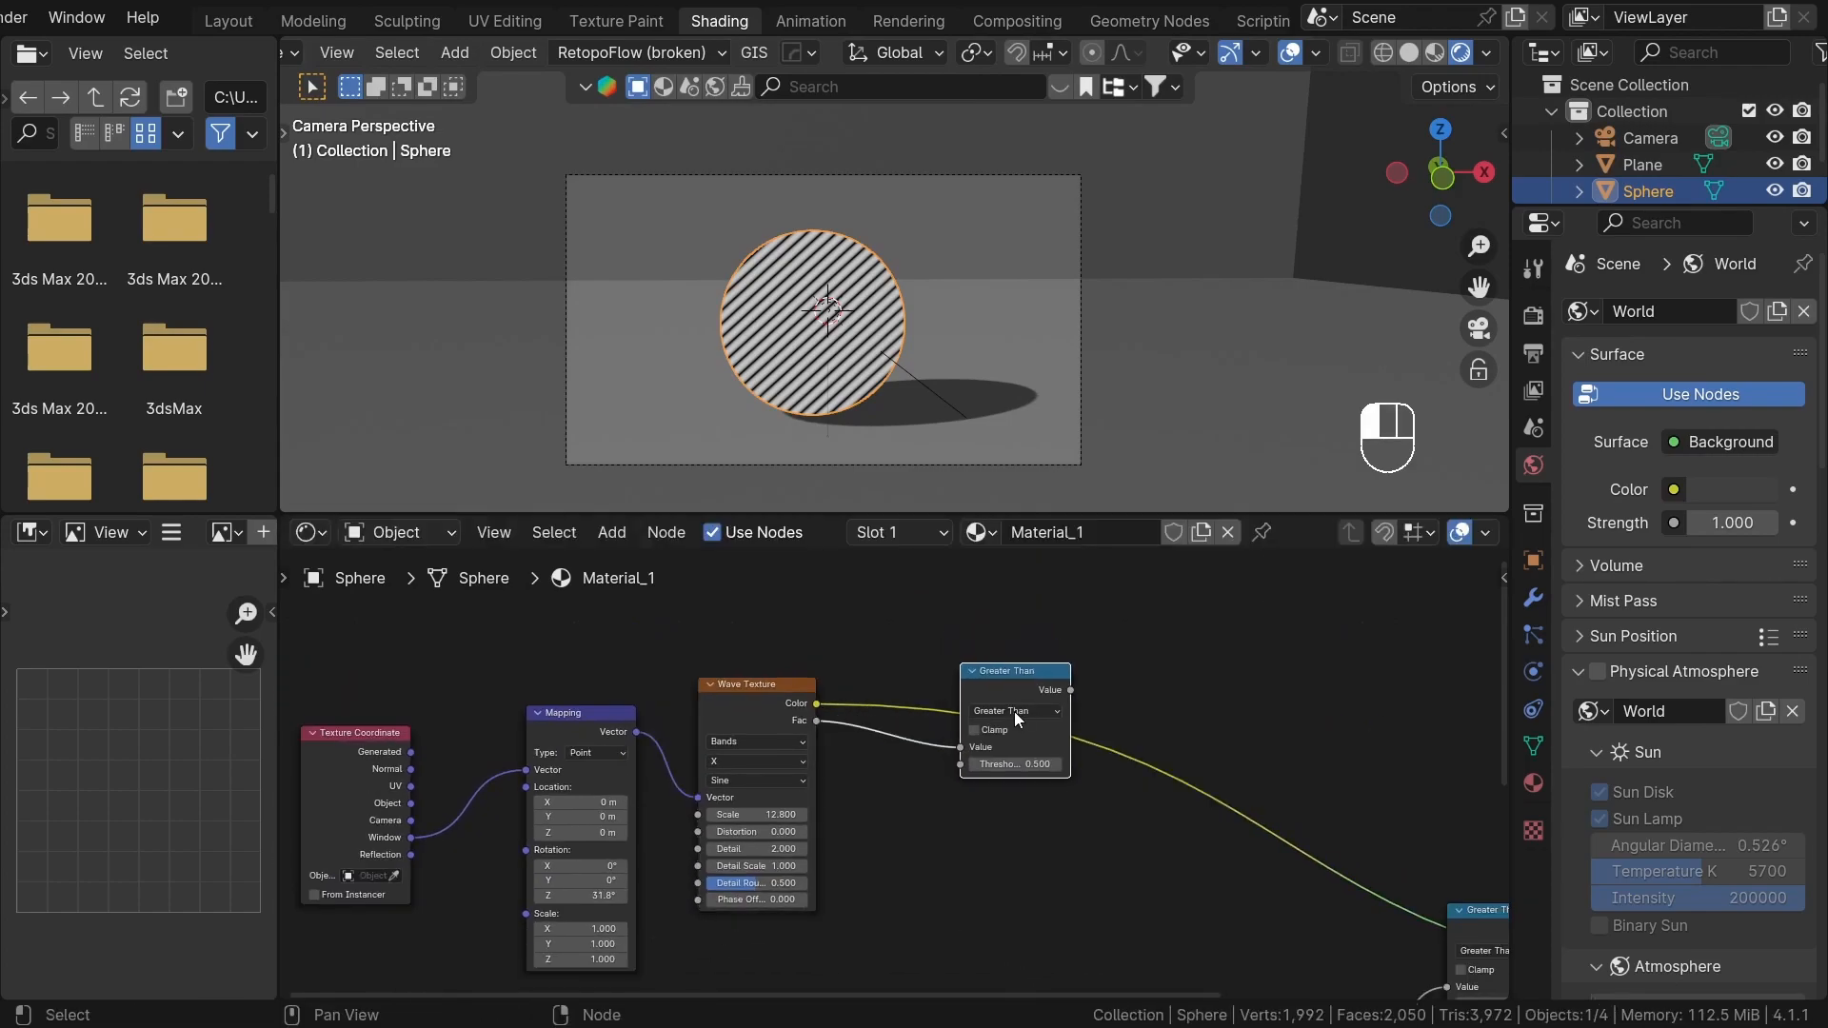
drag(814, 704, 959, 748)
ctrl+shift+click(1016, 685)
- Make two copies of the wave Greater Than node with their input links, one above and one below the original
scroll(1008, 684, up, 1)
drag(1008, 683, 967, 714)
scroll(967, 714, down, 2)
key(ctrl+shift+d)
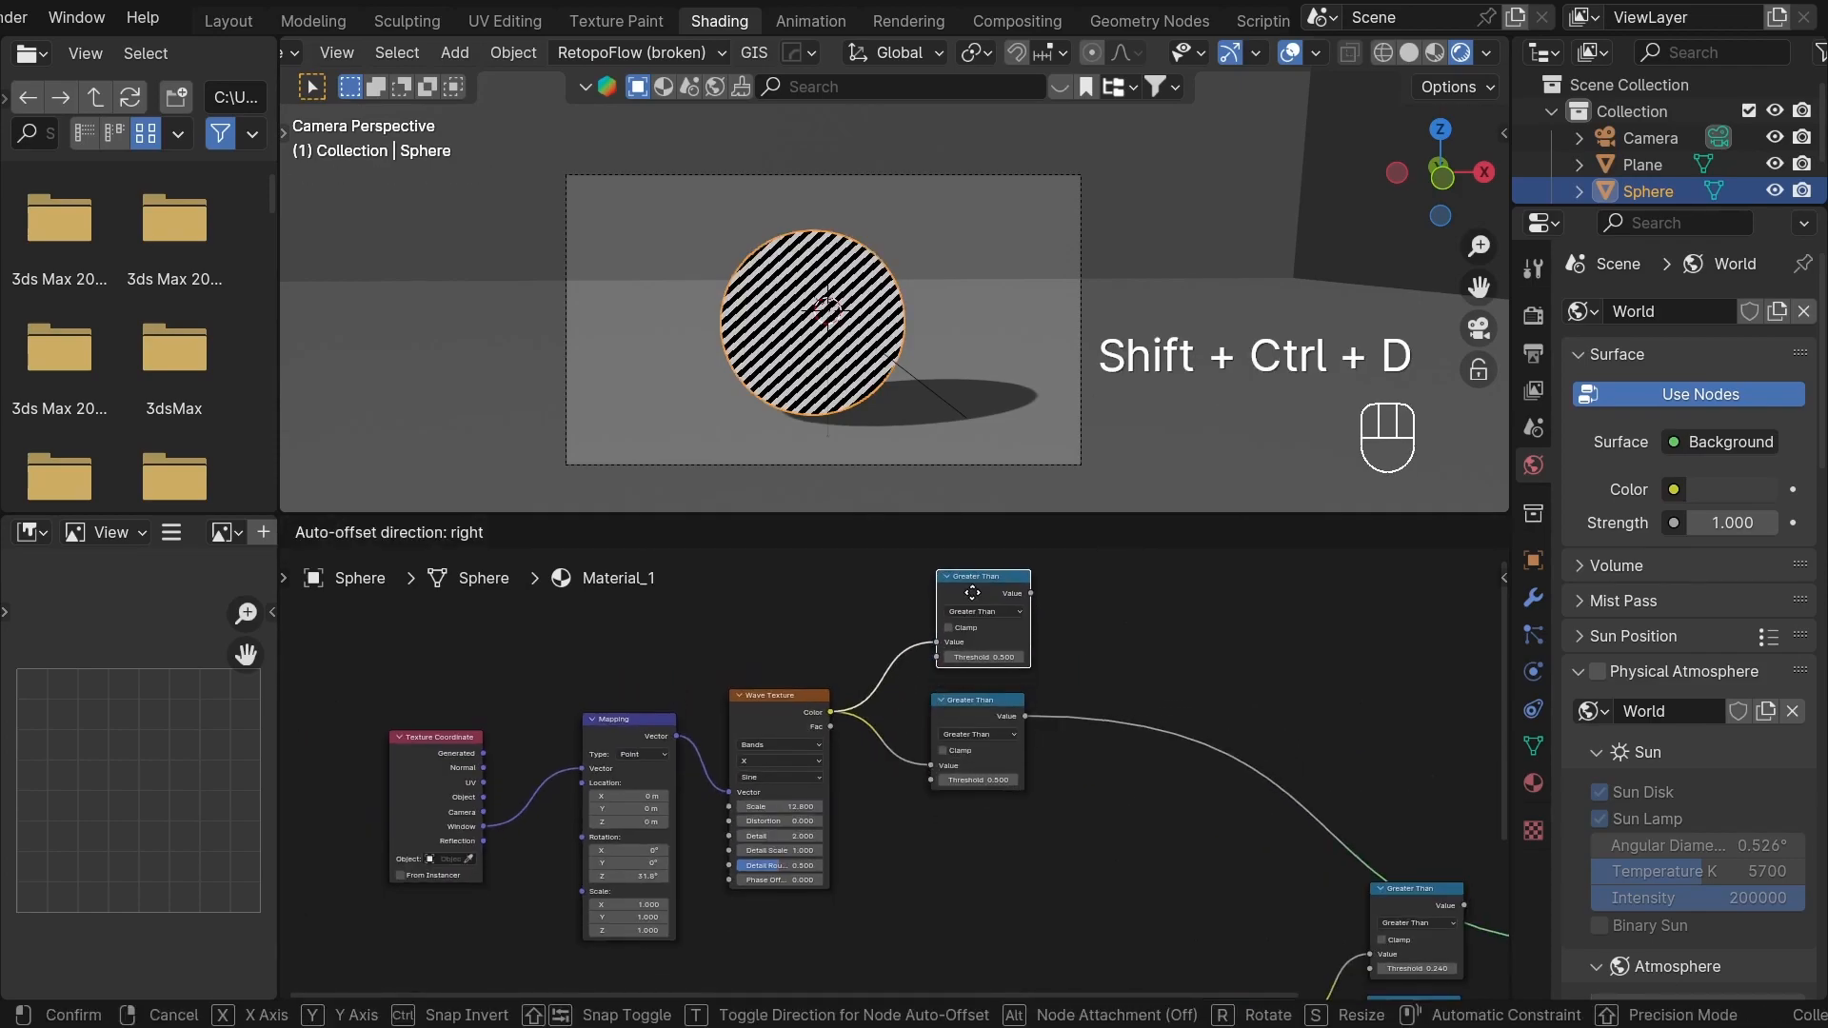
click(972, 588)
key(ctrl+shift+d)
click(976, 886)
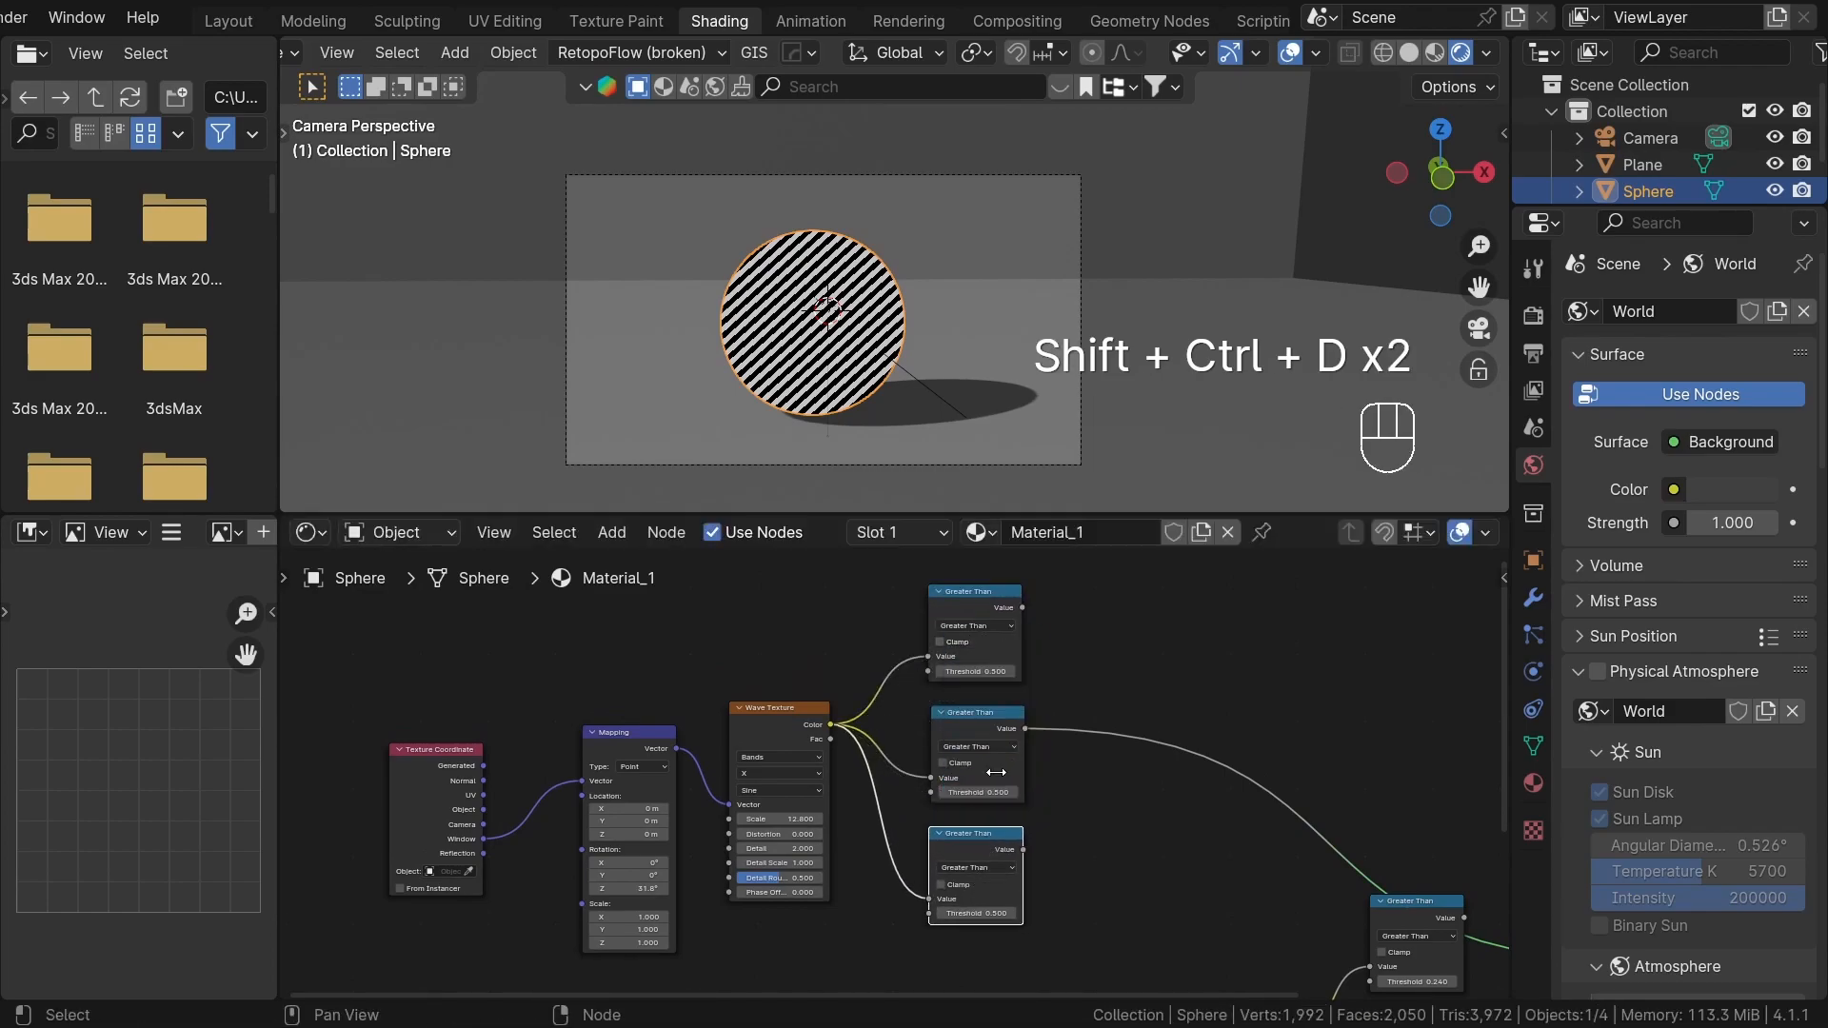
- Preview the uppermost wave Greater Than node and set its threshold to about 0.800
ctrl+shift+click(974, 624)
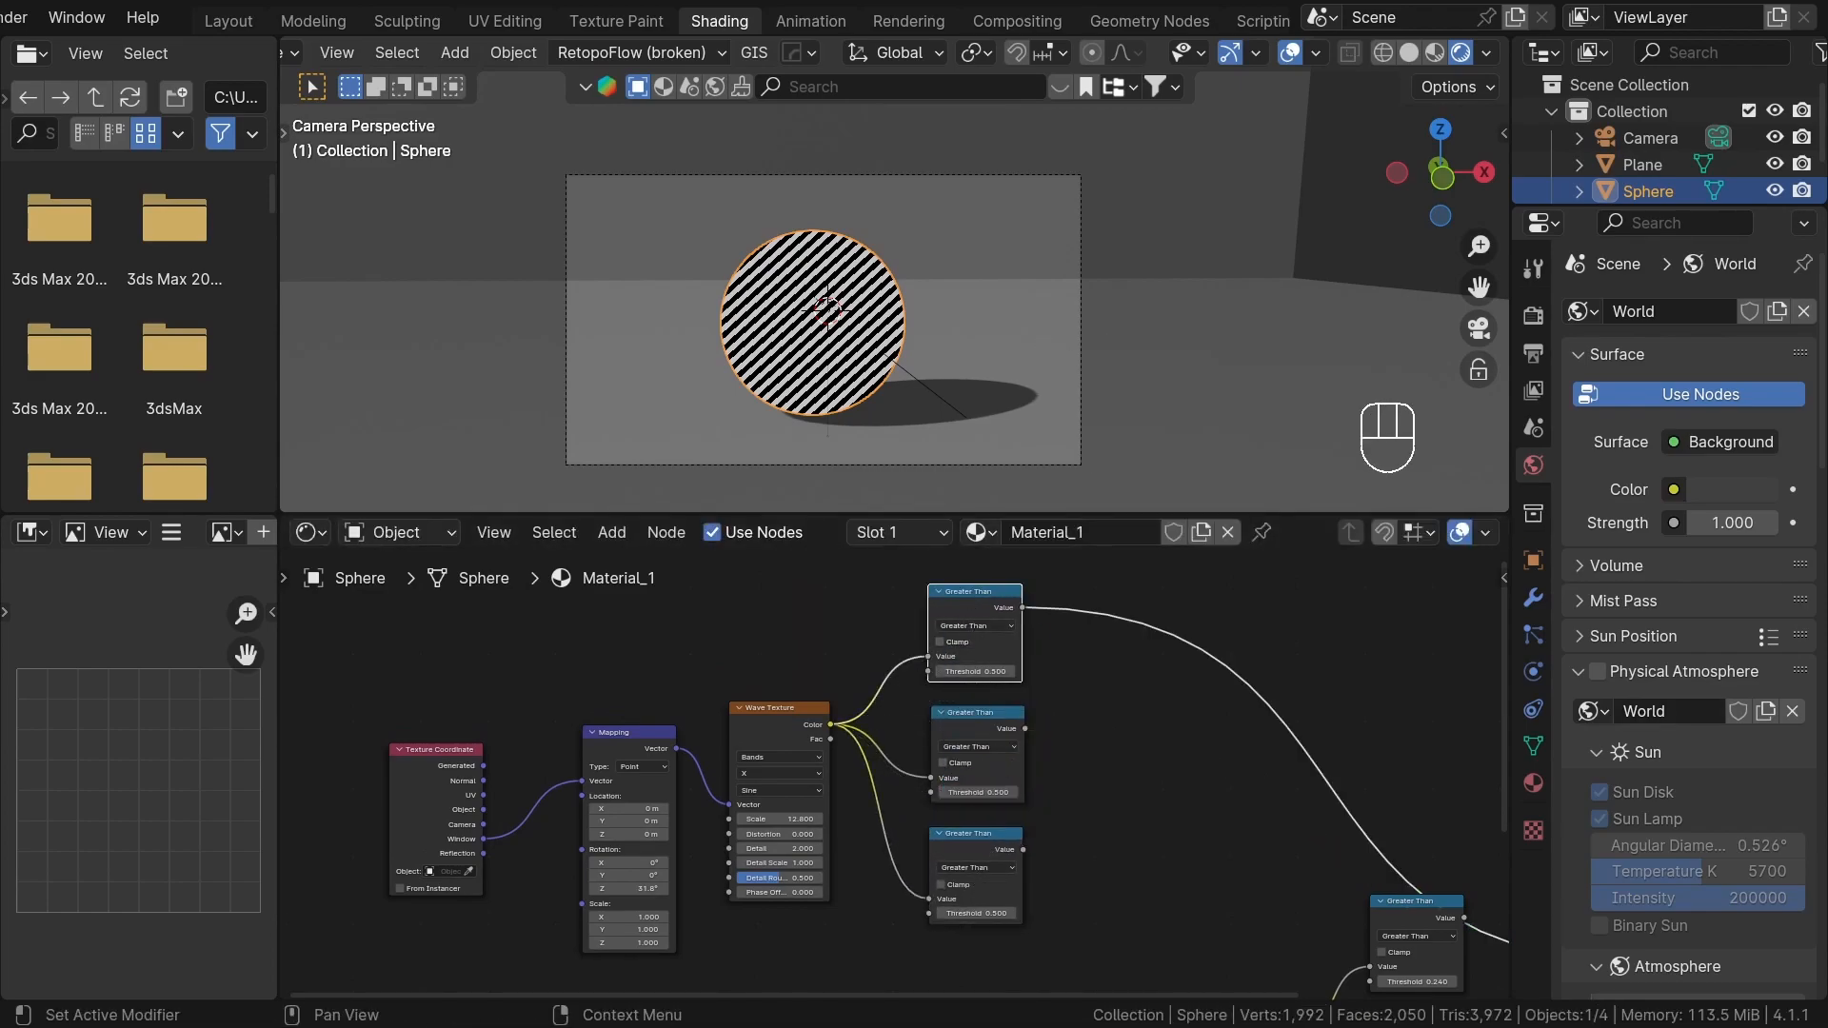
scroll(1020, 678, up, 3)
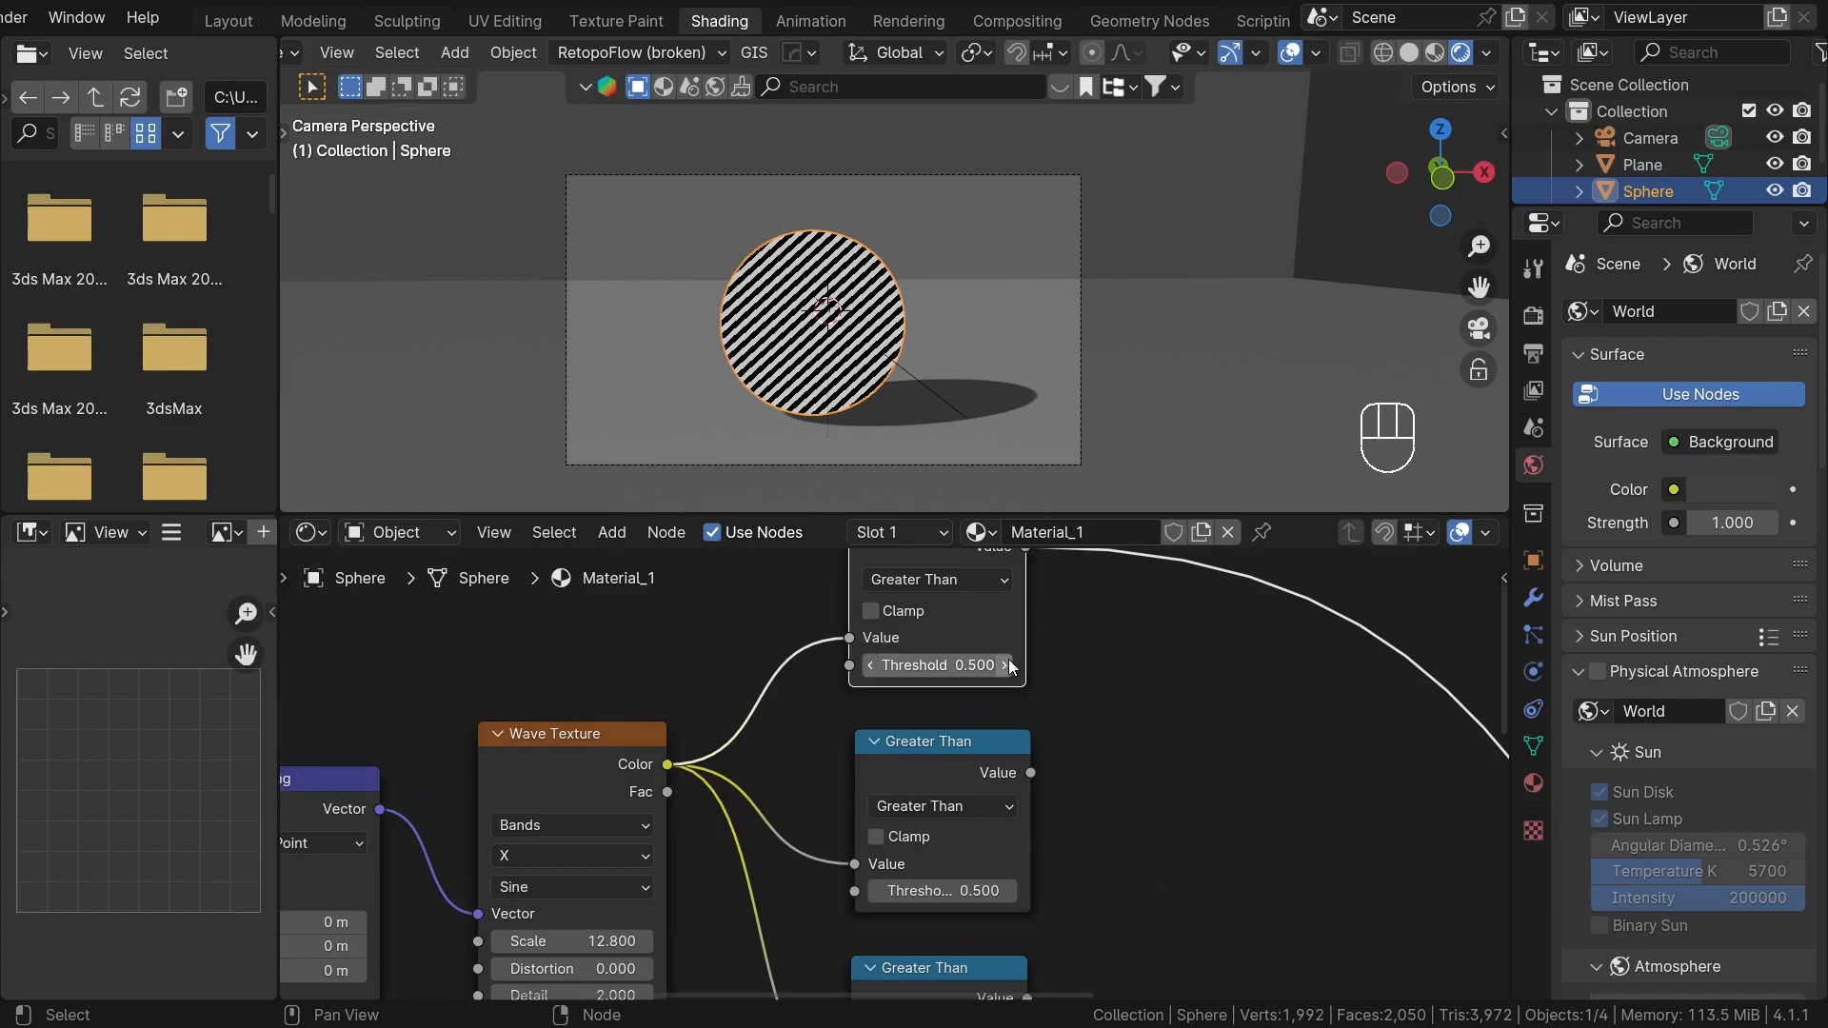
shift+scroll(1066, 810, down, 5)
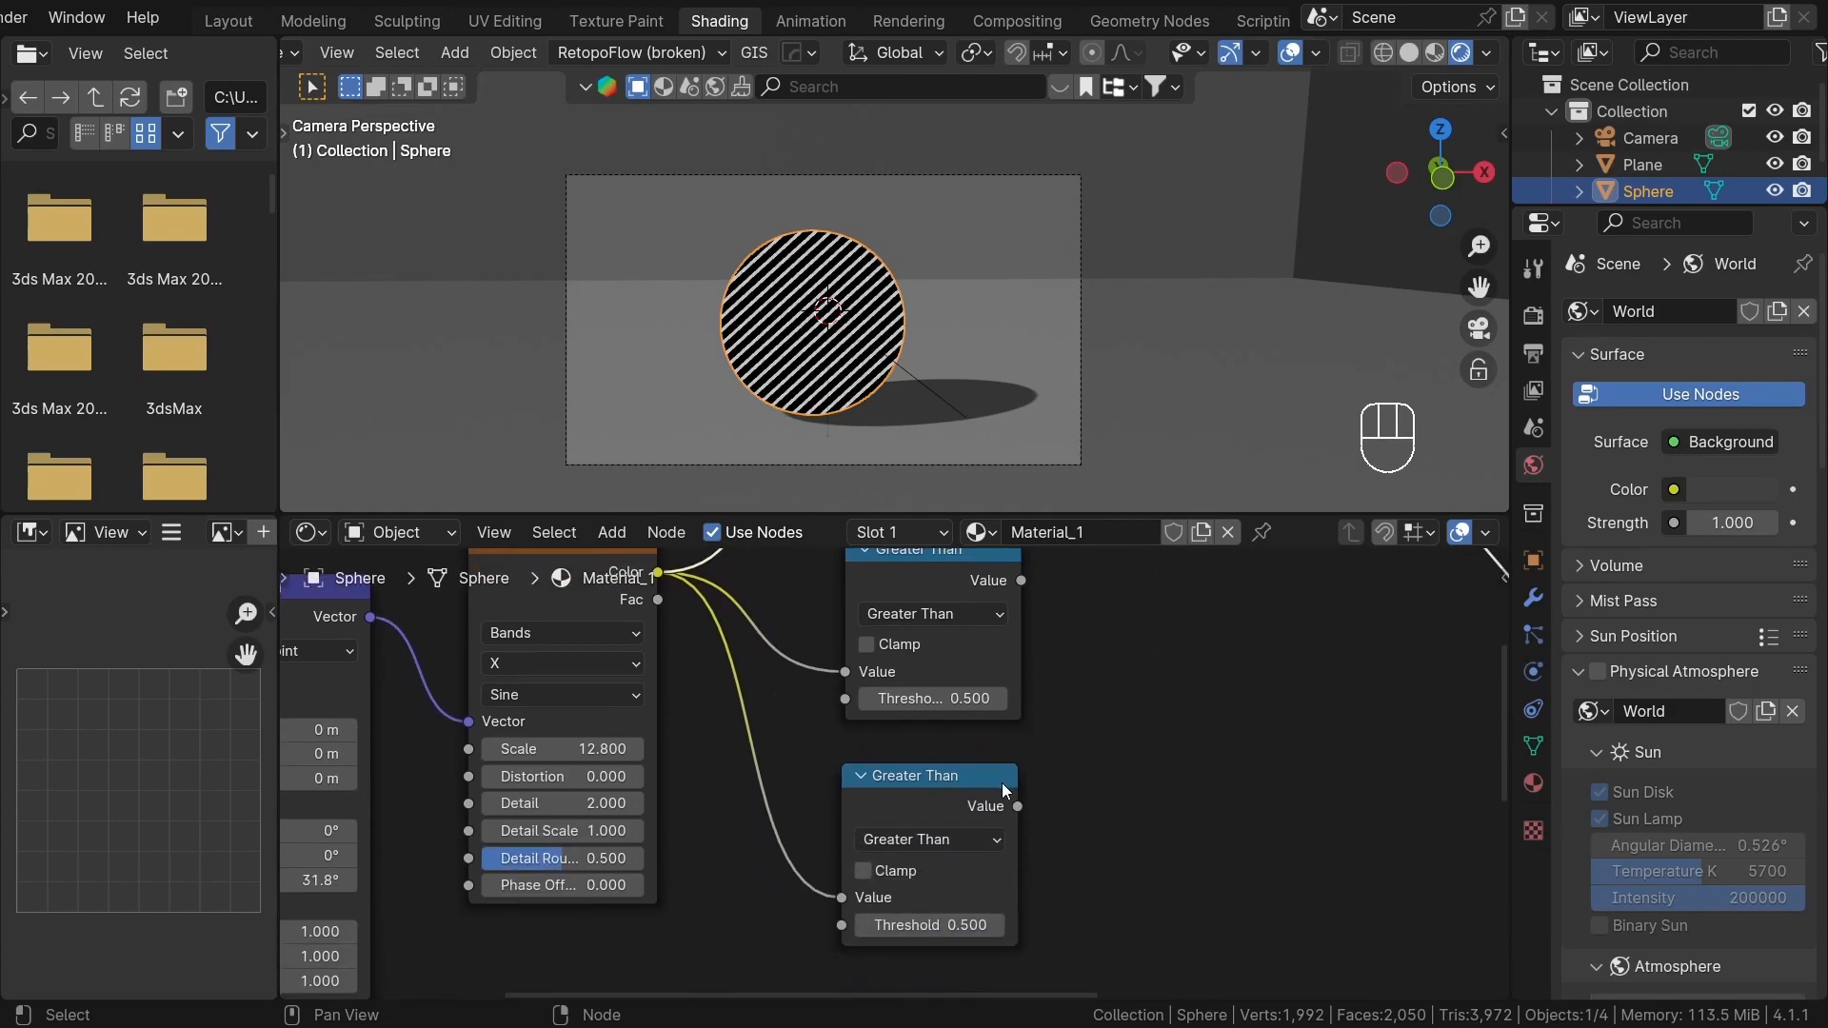
- Preview the lowest wave Greater Than node, set its threshold to about 0.140 and raise the Wave Texture scale to about 14
ctrl+shift+click(971, 797)
shift+scroll(952, 818, down, 1)
drag(878, 875, 809, 876)
shift+drag(569, 705, 633, 705)
- Add a Mix Color node between the wave Greater Than nodes and the Material Output
key(Home)
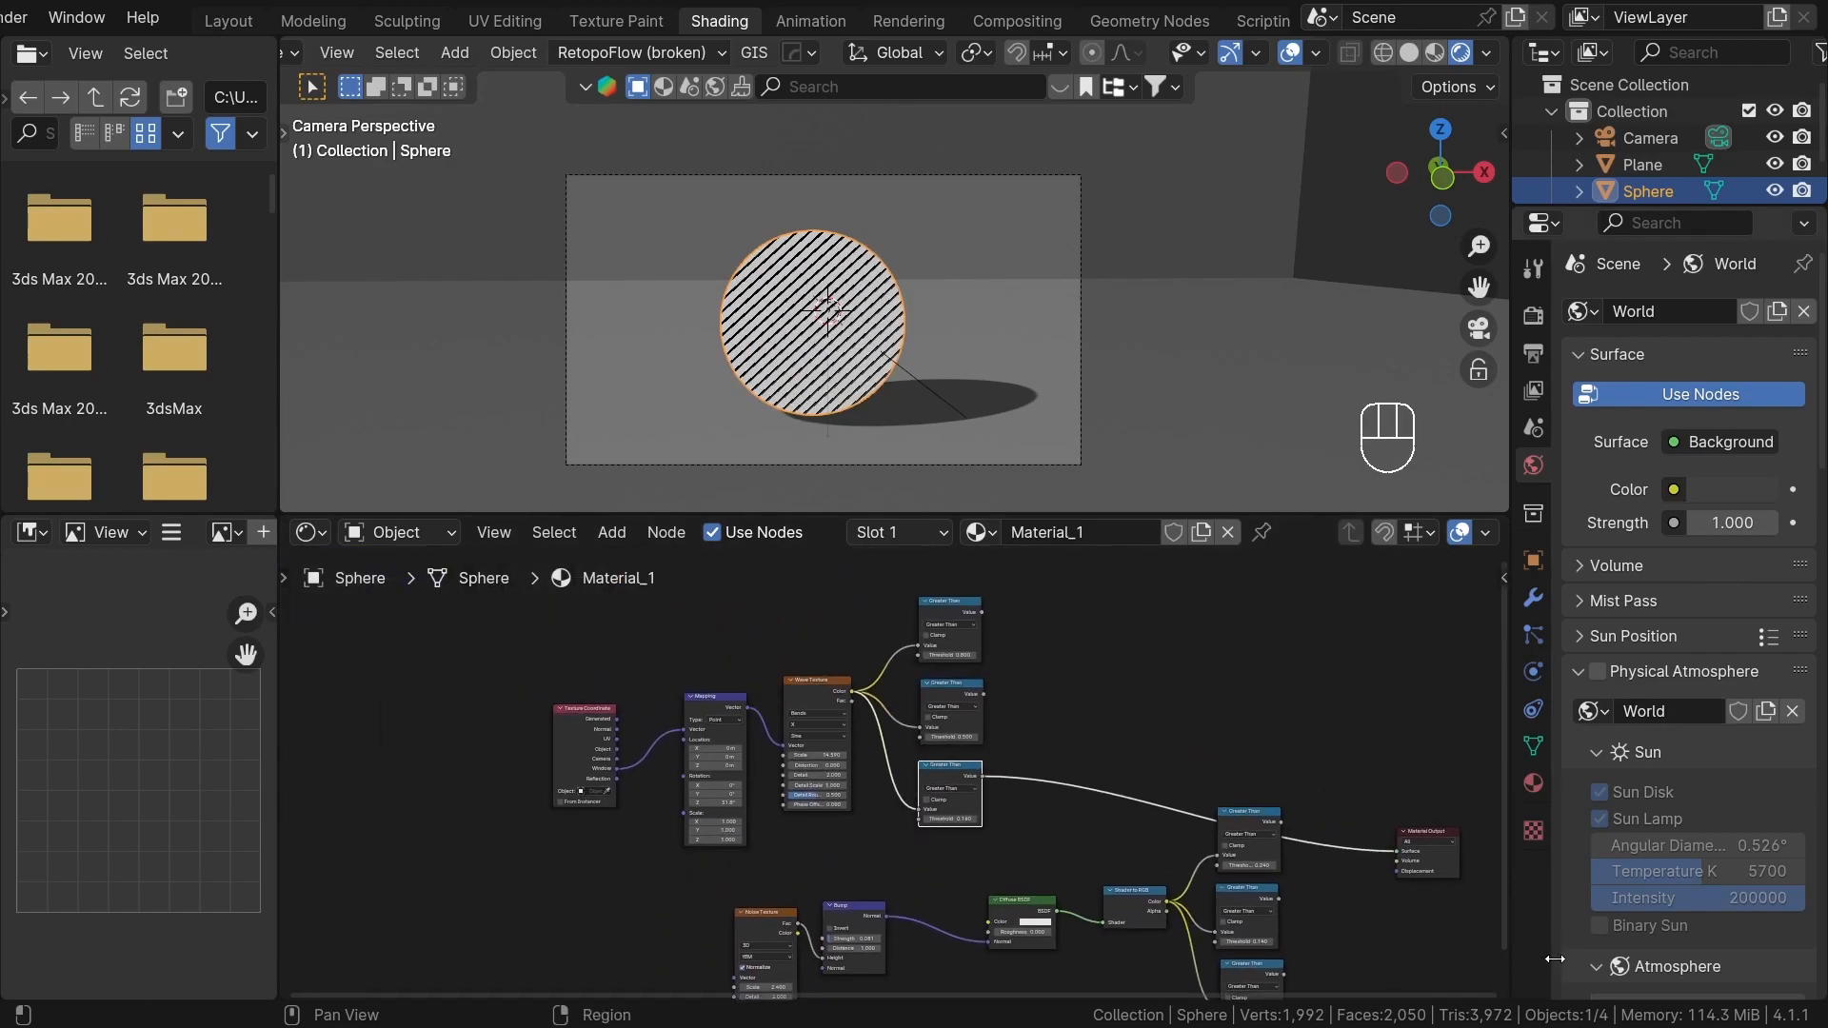
scroll(990, 714, up, 3)
key(shift+a)
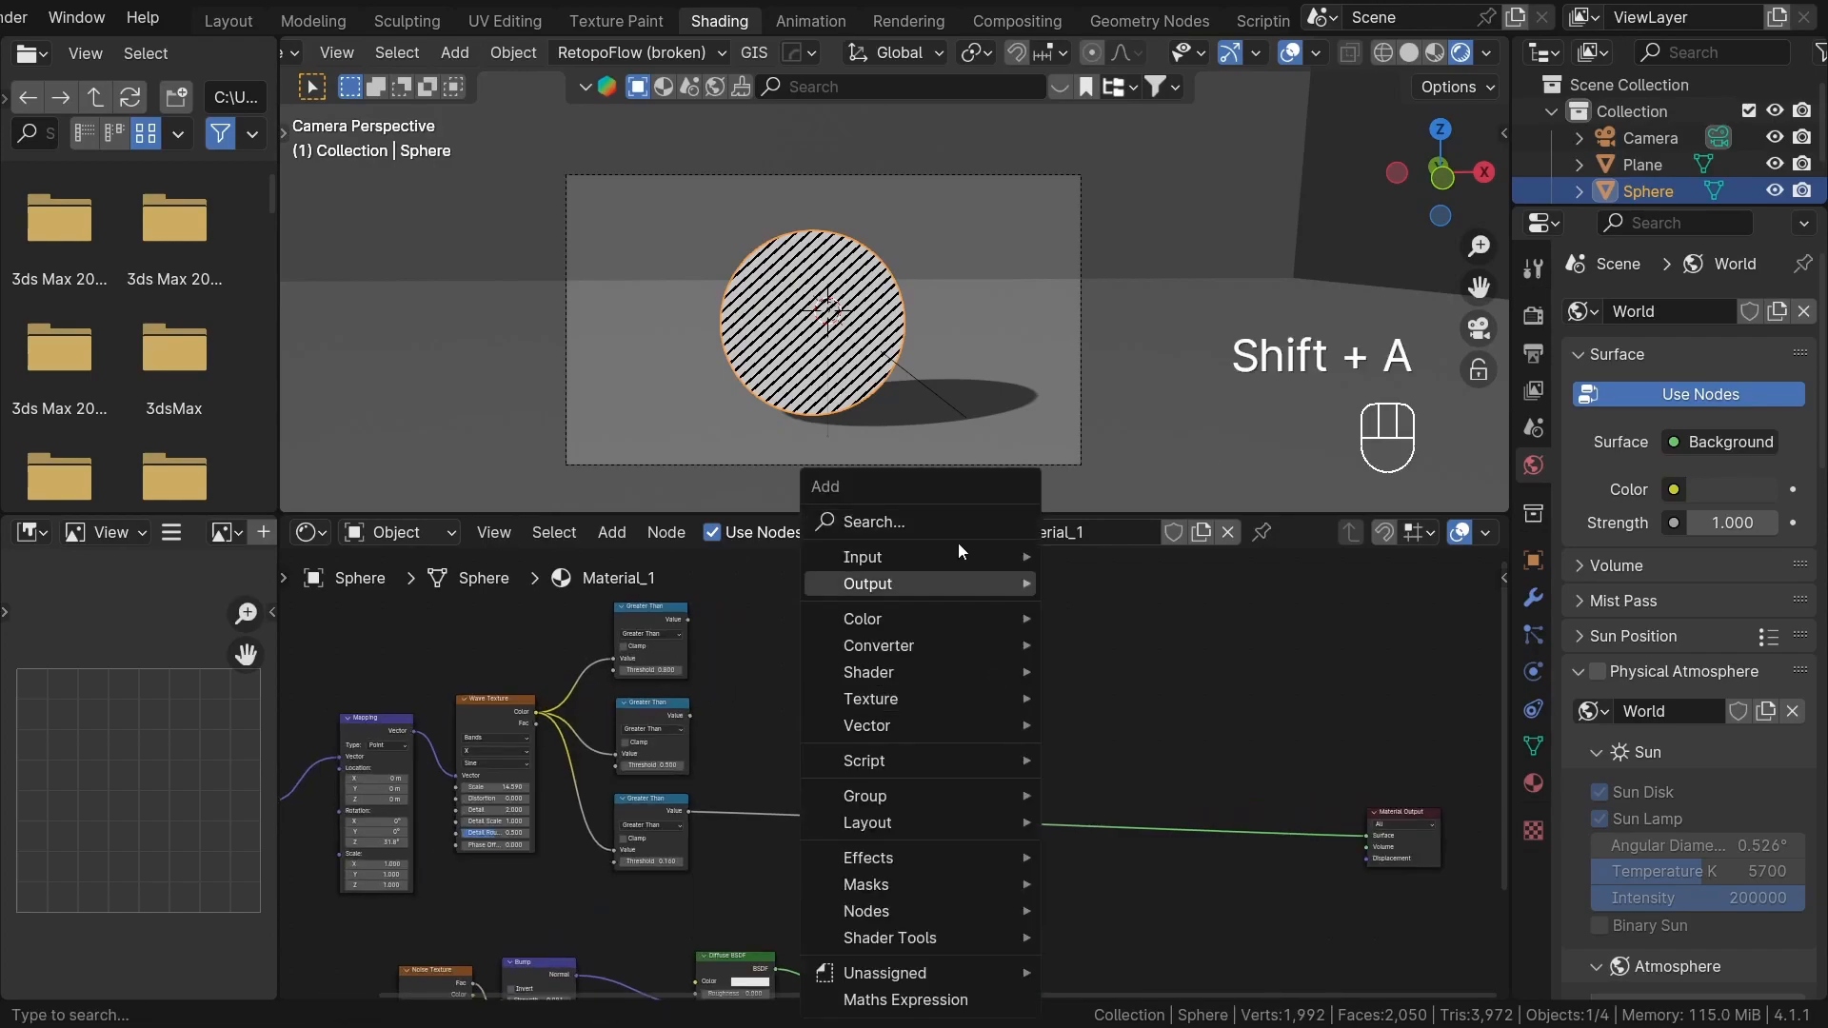
click(955, 523)
text(mix c)
key(Return)
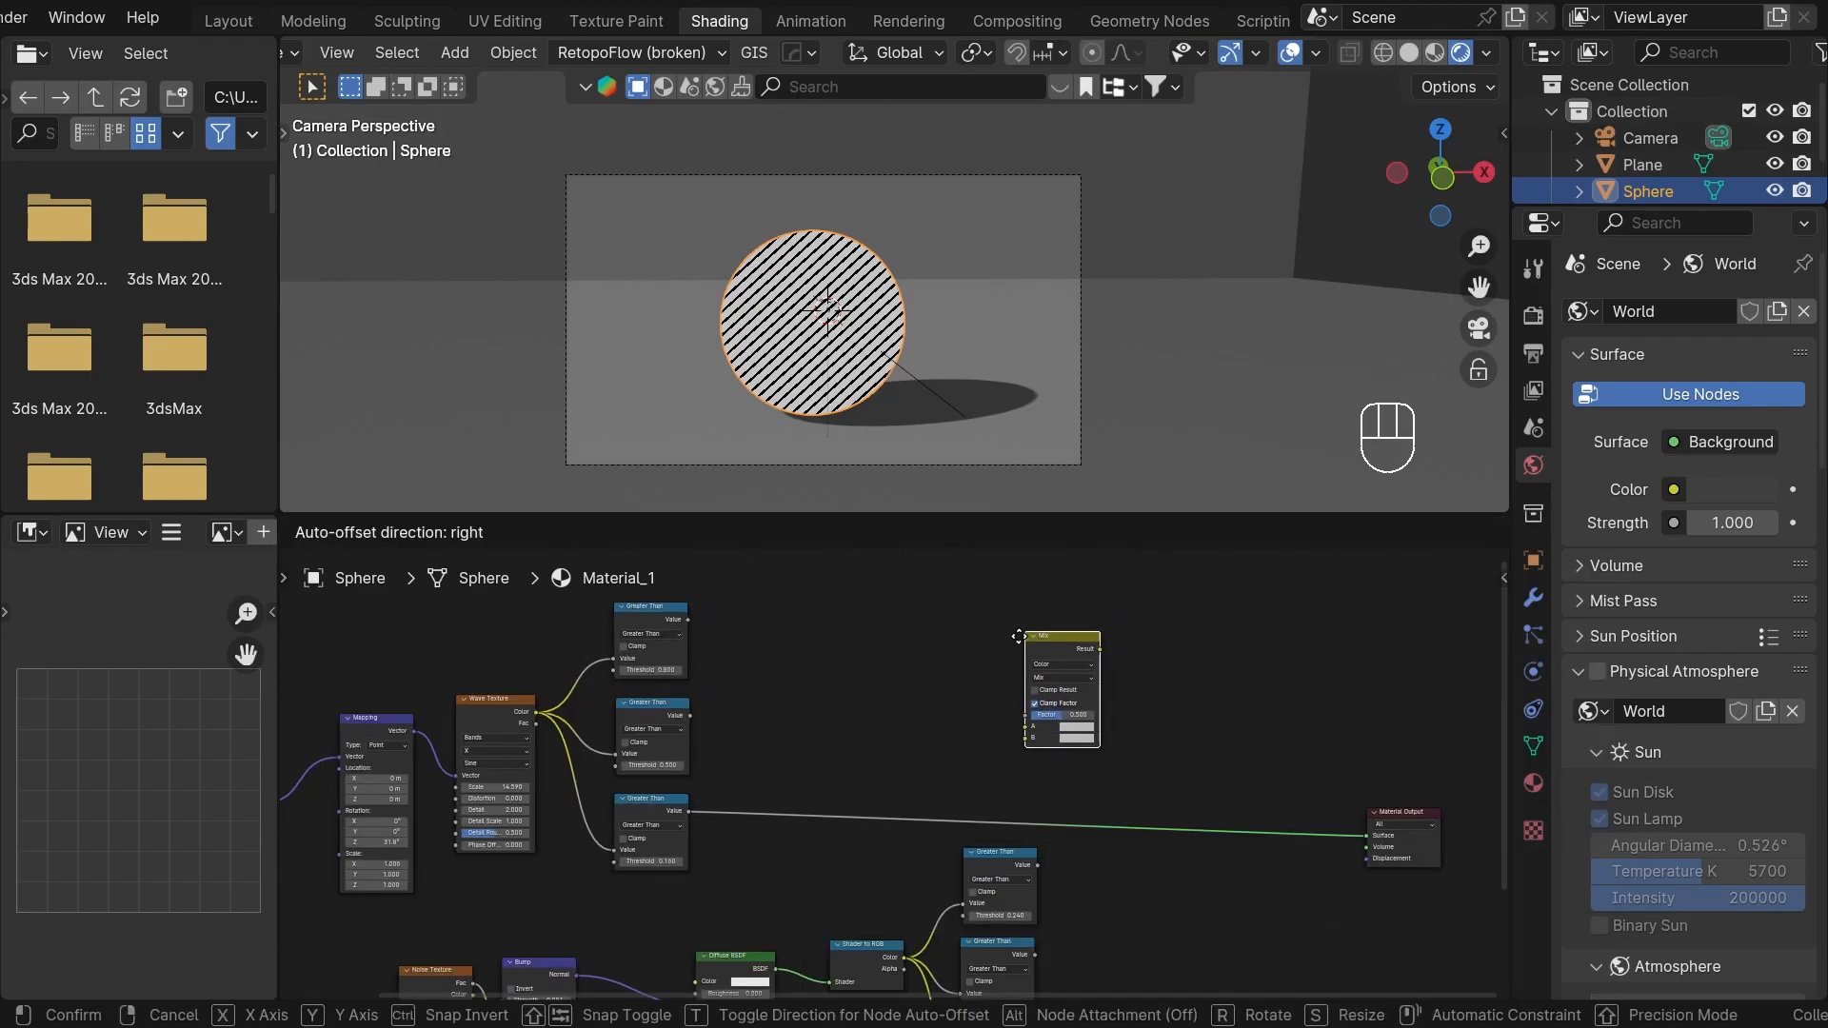
click(1174, 655)
- Wire the upper and middle wave masks into Mix A and B and the lowest shading mask into Factor, and preview the mix
scroll(685, 619, up, 1)
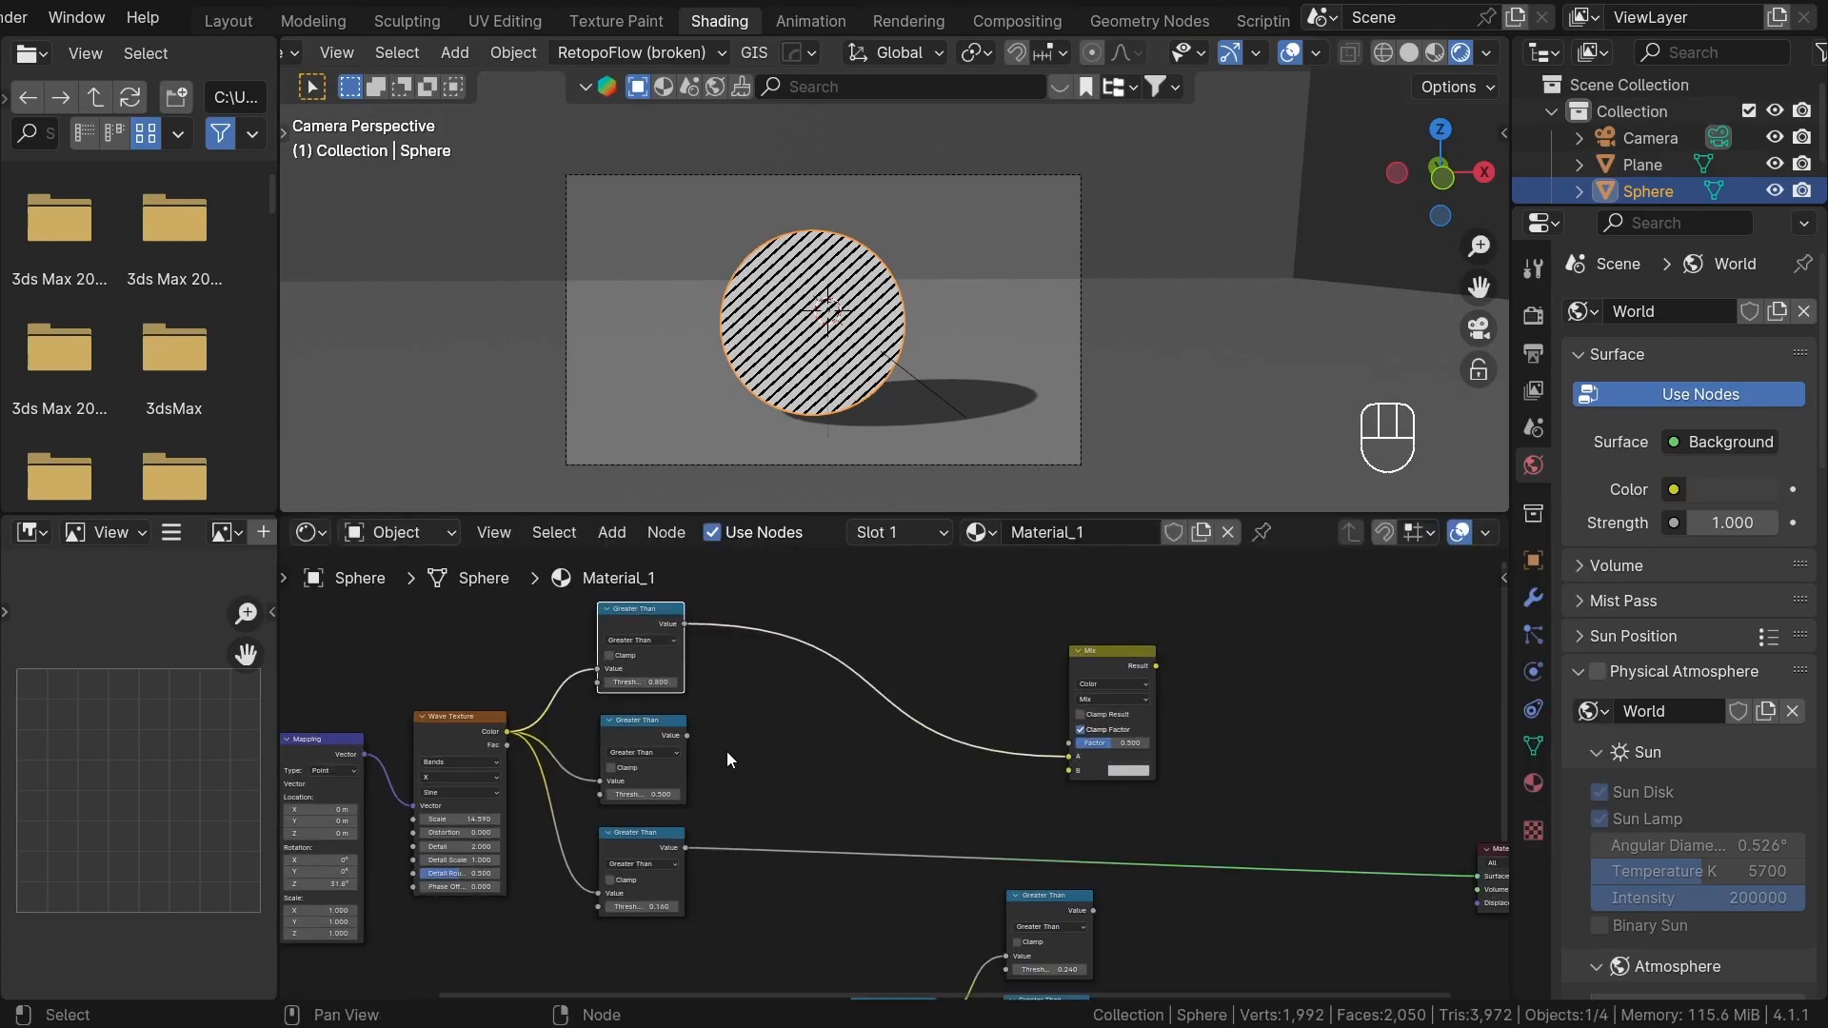
drag(1059, 775, 1066, 770)
scroll(1047, 809, down, 2)
drag(990, 883, 979, 767)
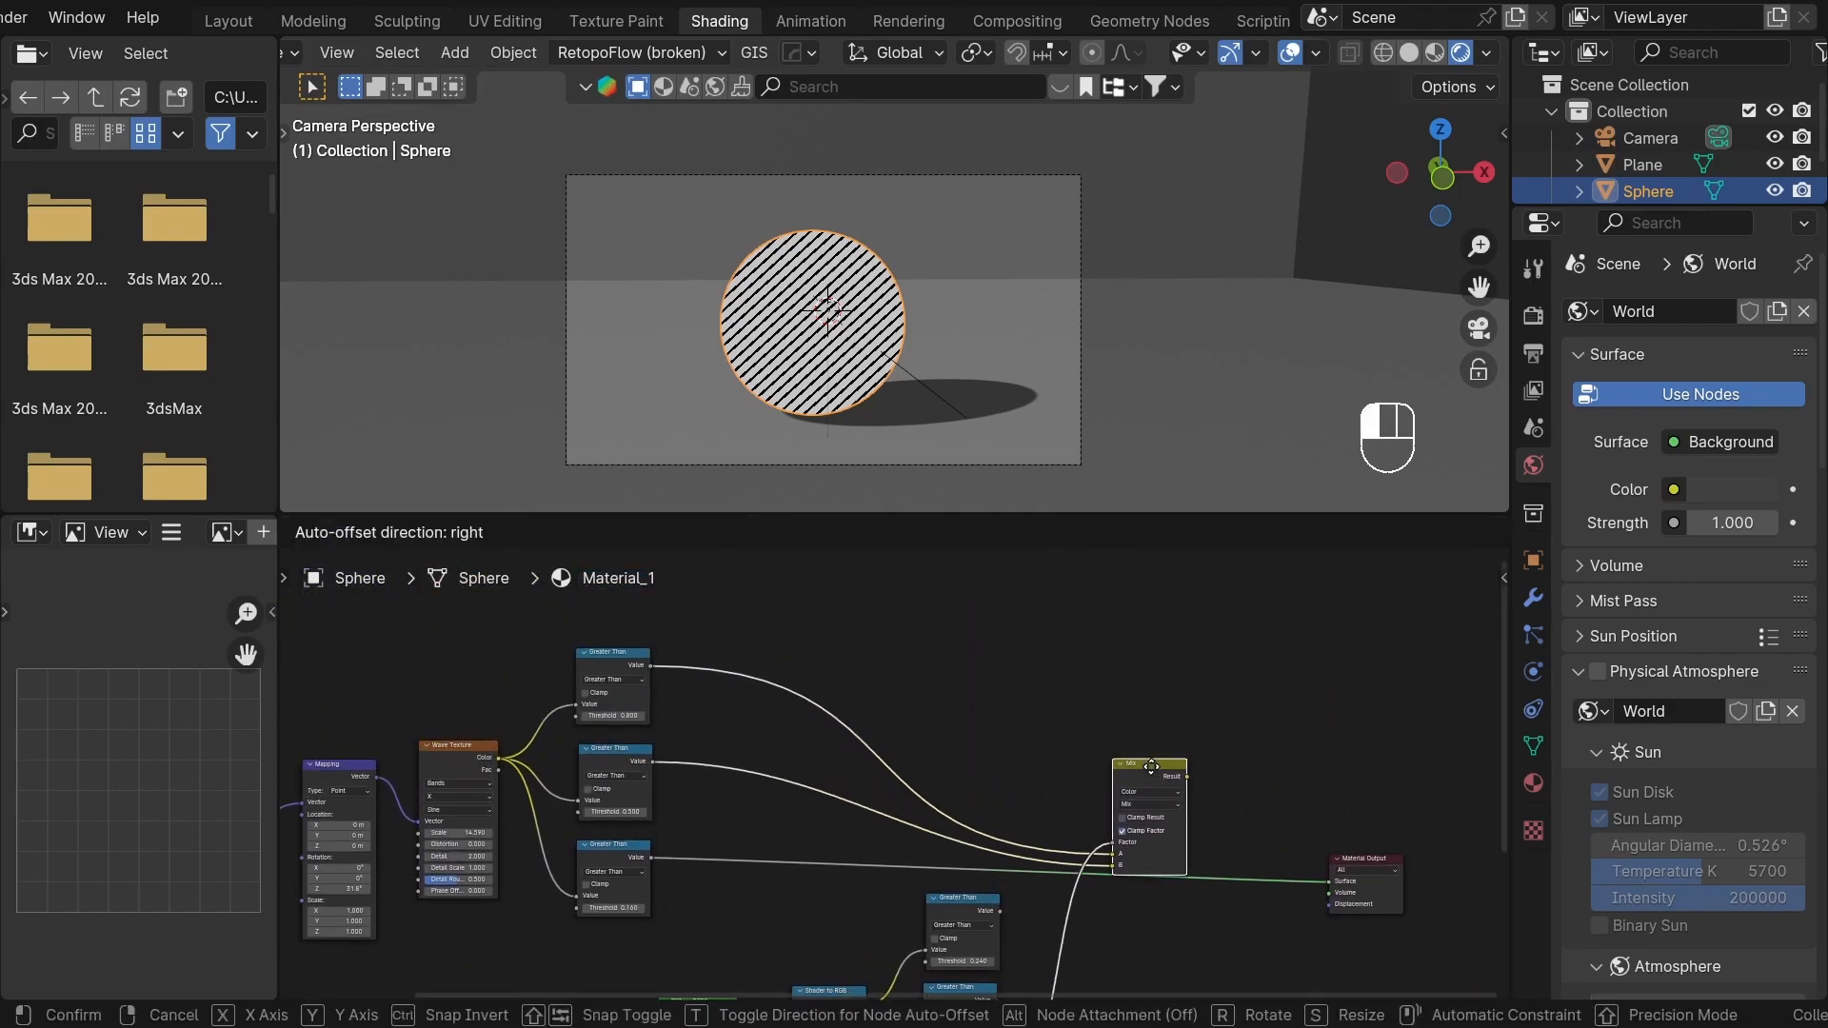
ctrl+shift+click(1150, 760)
scroll(1150, 760, up, 2)
scroll(850, 338, up, 4)
scroll(851, 338, up, 2)
- Duplicate the Mix node before the output, feeding it the first mix as A and the middle shading Greater Than as Factor
scroll(850, 338, down, 3)
scroll(1041, 738, down, 2)
key(shift+d)
click(1061, 837)
middle_drag(1012, 818, 1078, 790)
scroll(1077, 790, down, 1)
middle_drag(1017, 880, 1058, 765)
scroll(1011, 769, up, 3)
drag(951, 748, 1214, 745)
scroll(948, 826, down, 6)
scroll(712, 792, up, 2)
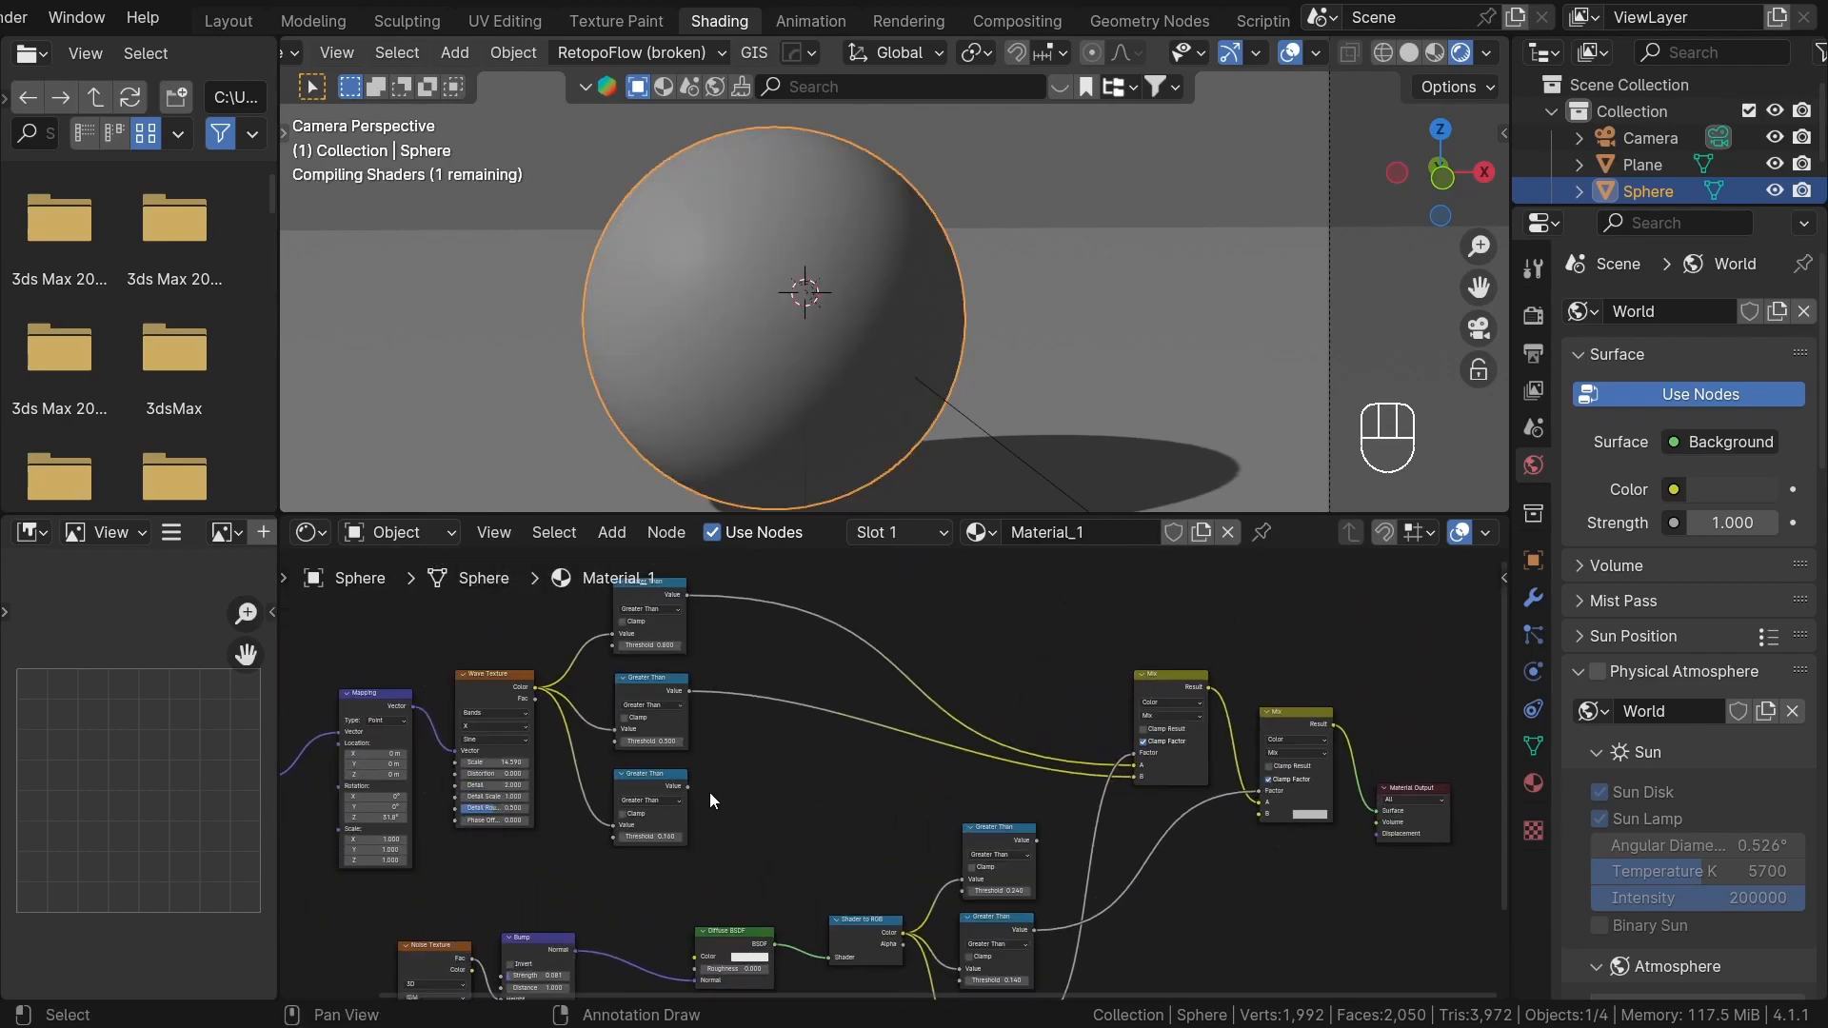
- Connect the lowest wave Greater Than node to the second Mix node's B input
drag(686, 787, 952, 786)
drag(1259, 813, 1262, 814)
middle_drag(1264, 872, 902, 820)
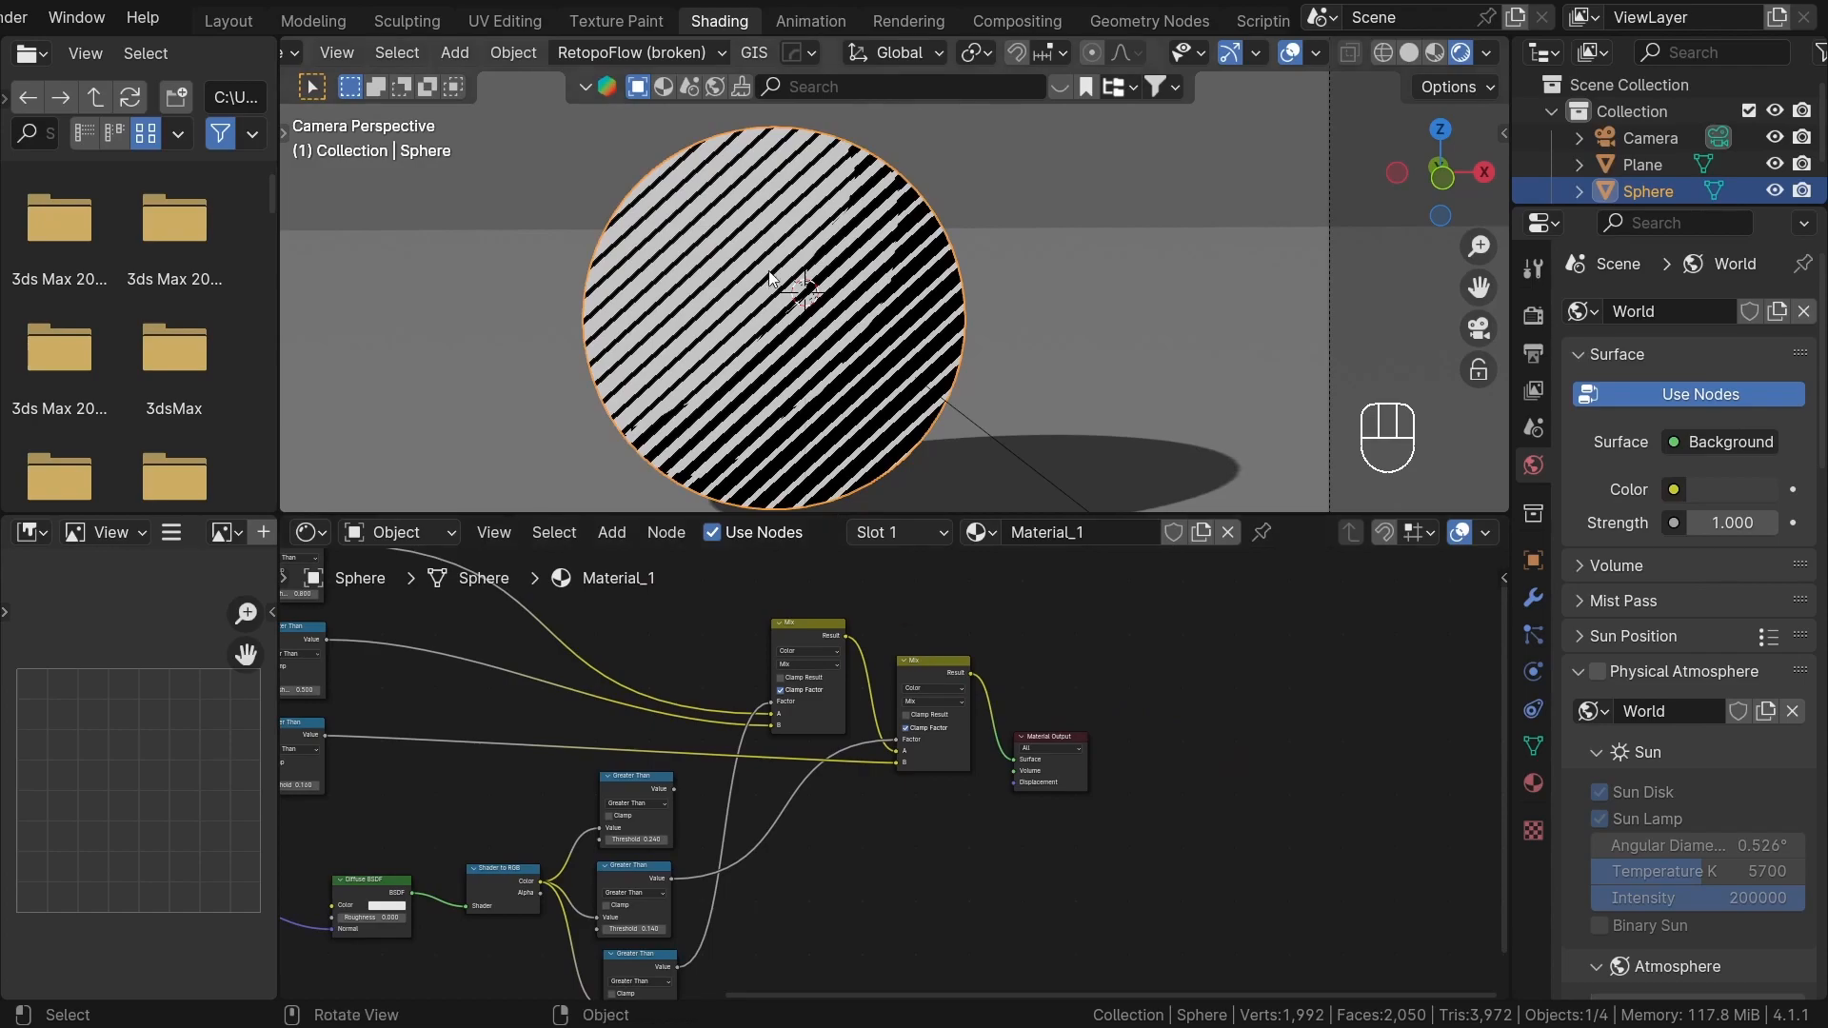
- Duplicate the second Mix node before the Material Output and connect the upper shading Greater Than node to its Factor
scroll(769, 284, up, 1)
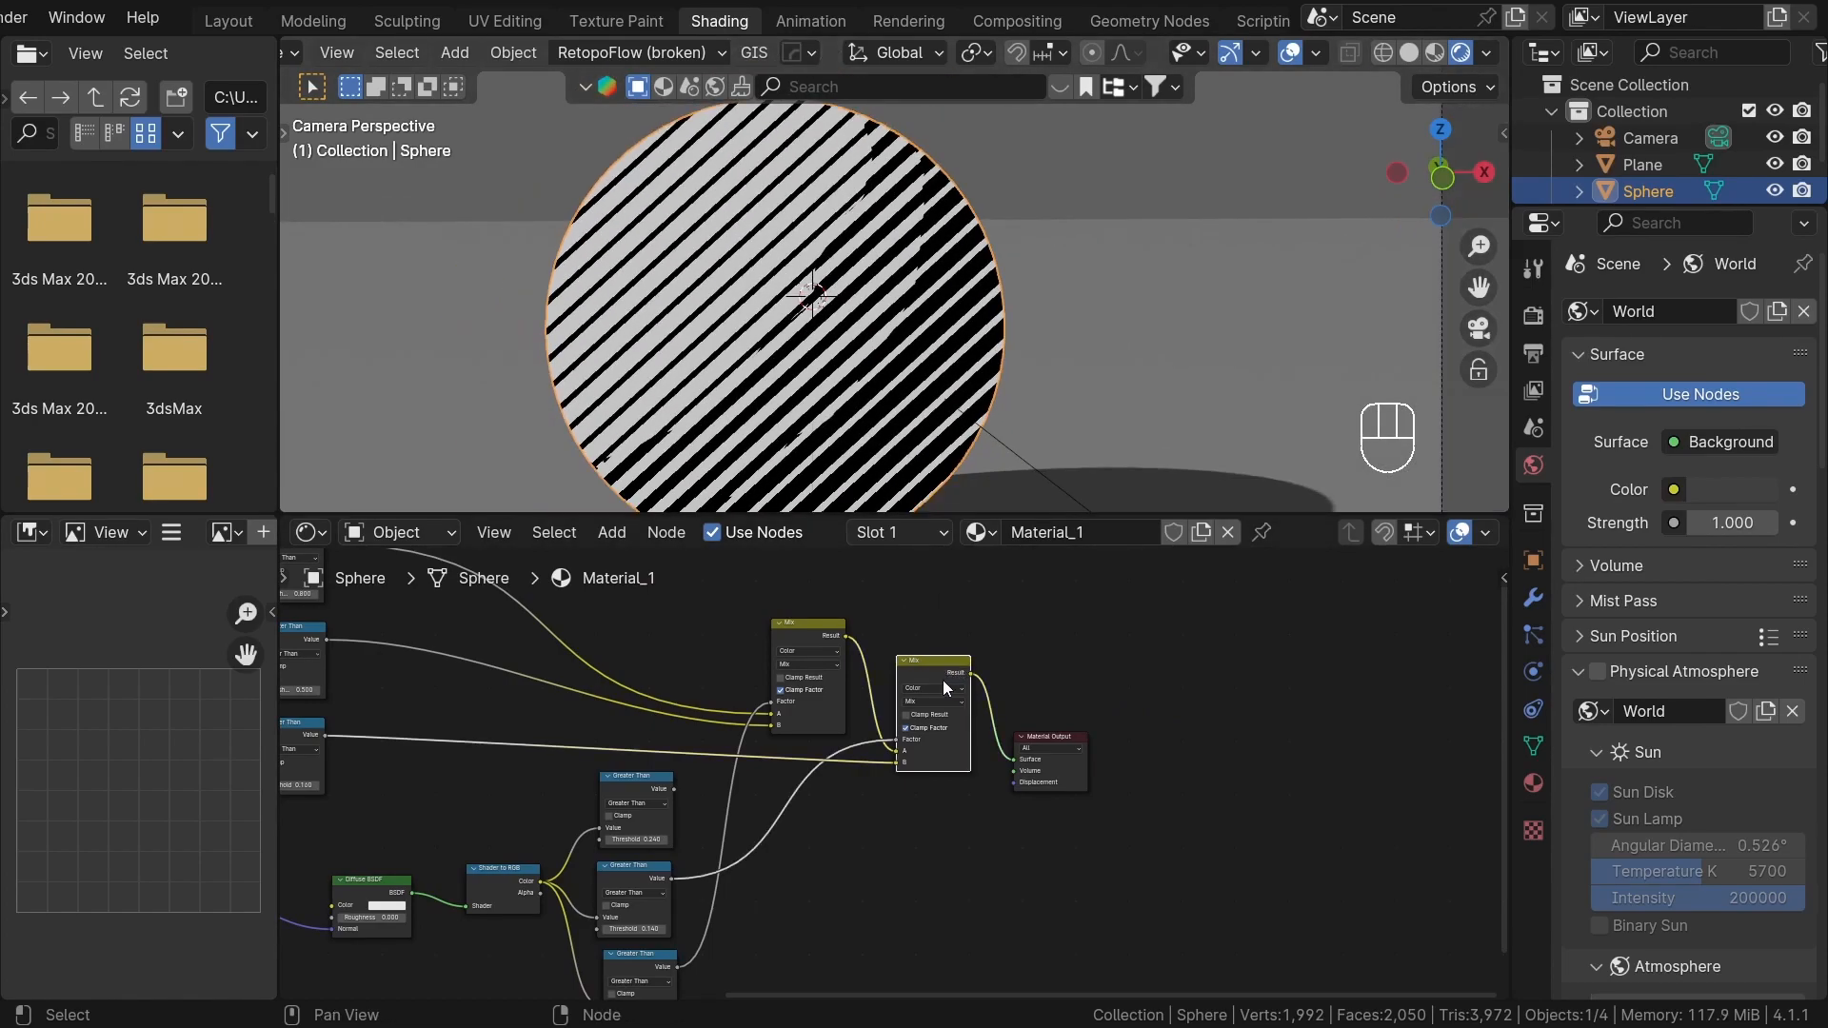
key(shift+d)
click(1065, 695)
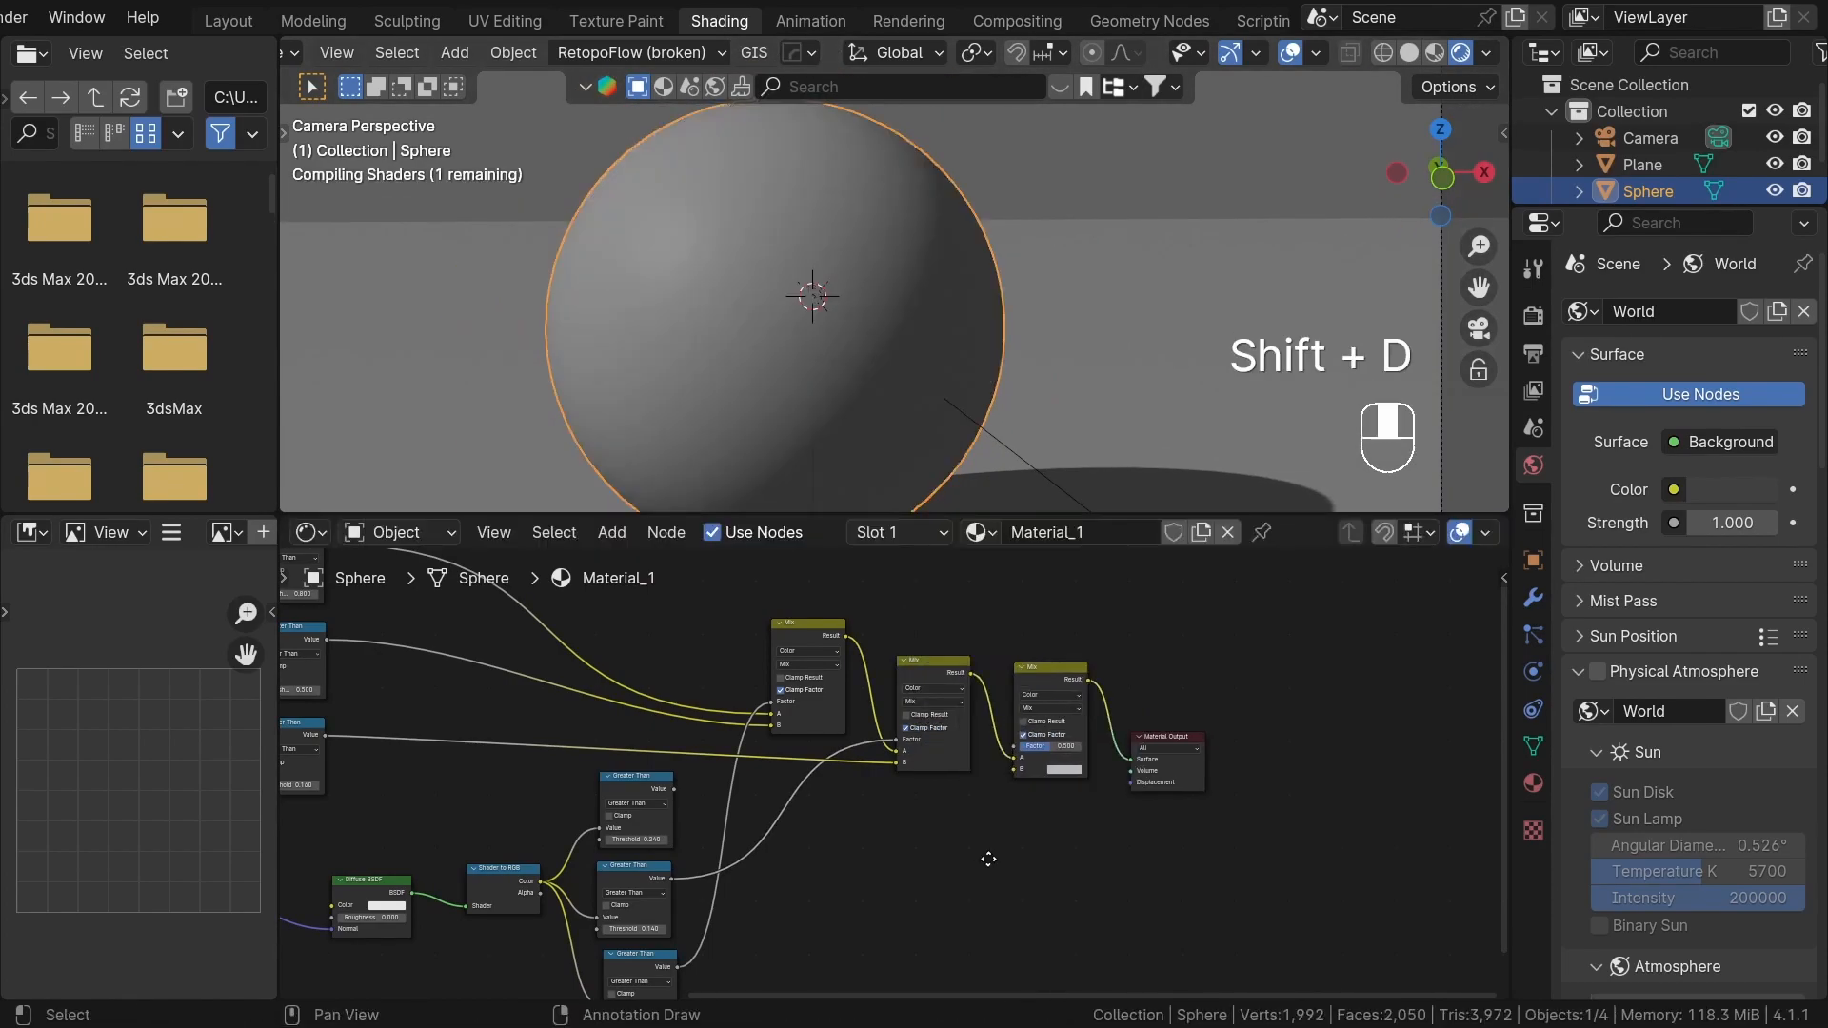
middle_drag(1064, 695, 1276, 649)
drag(885, 744, 1225, 725)
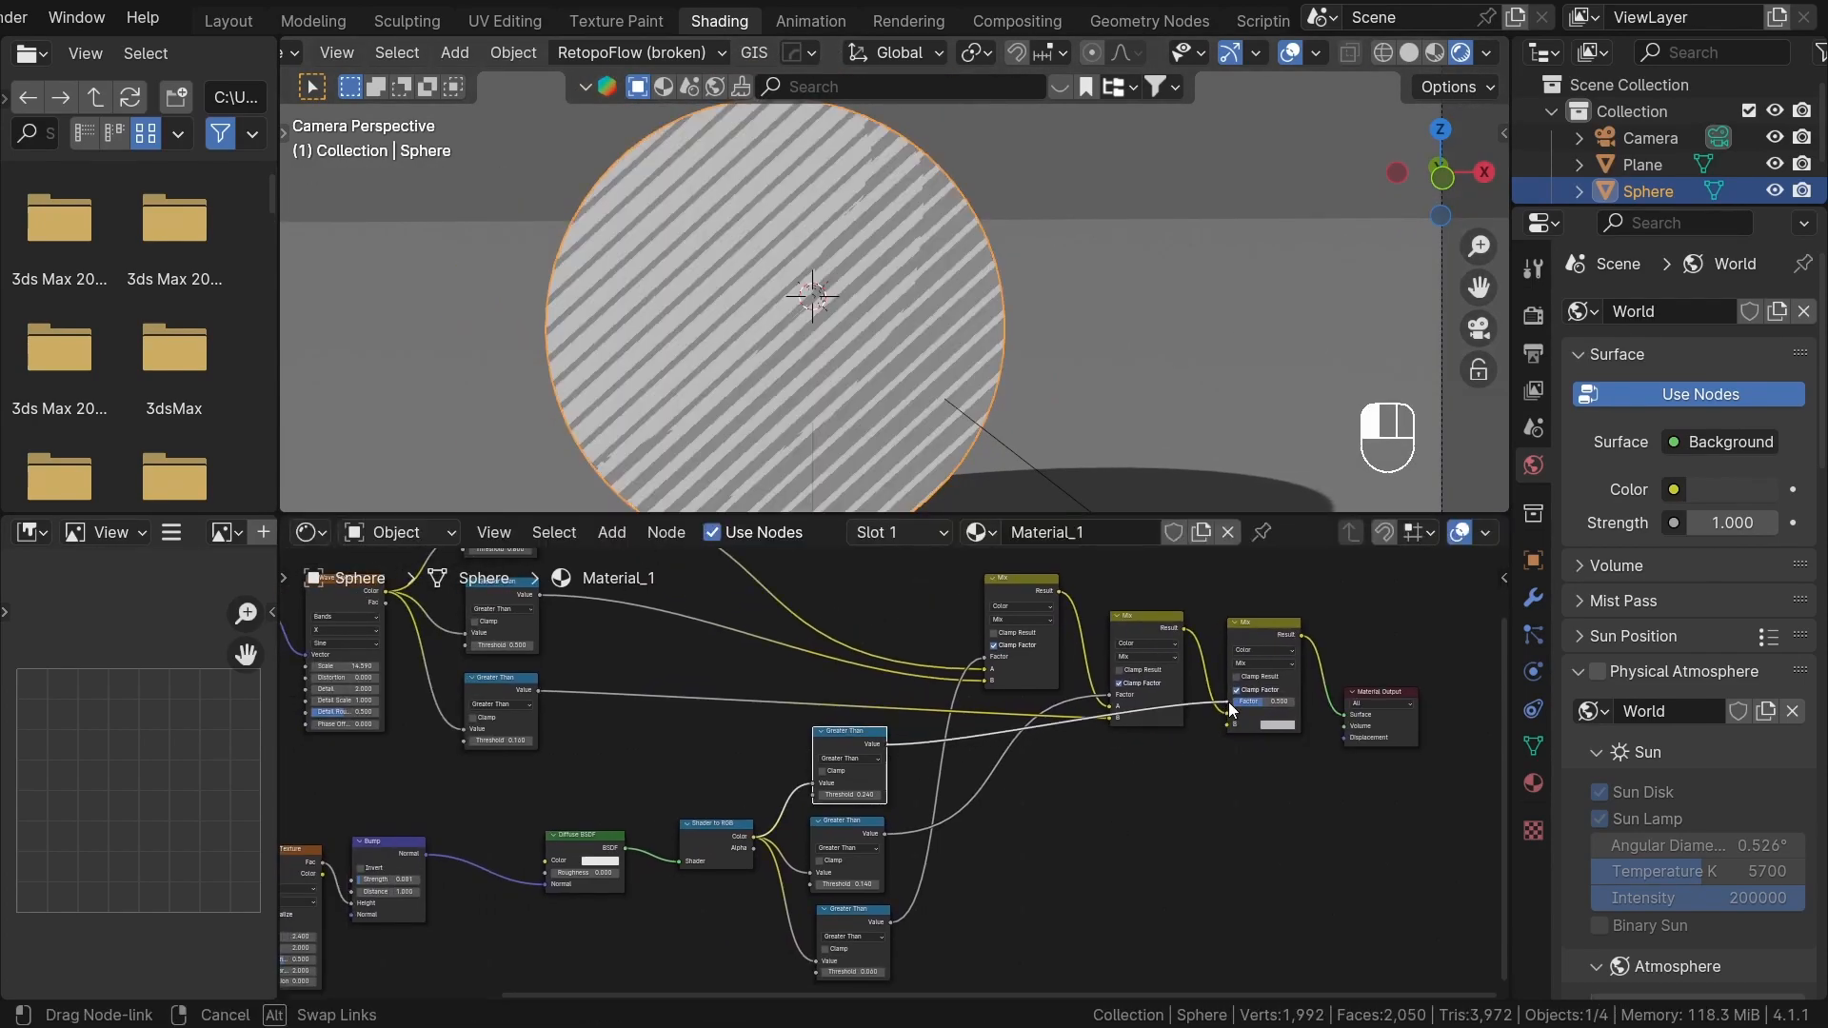
- Set the last Mix node's B colour to white
scroll(1294, 723, up, 5)
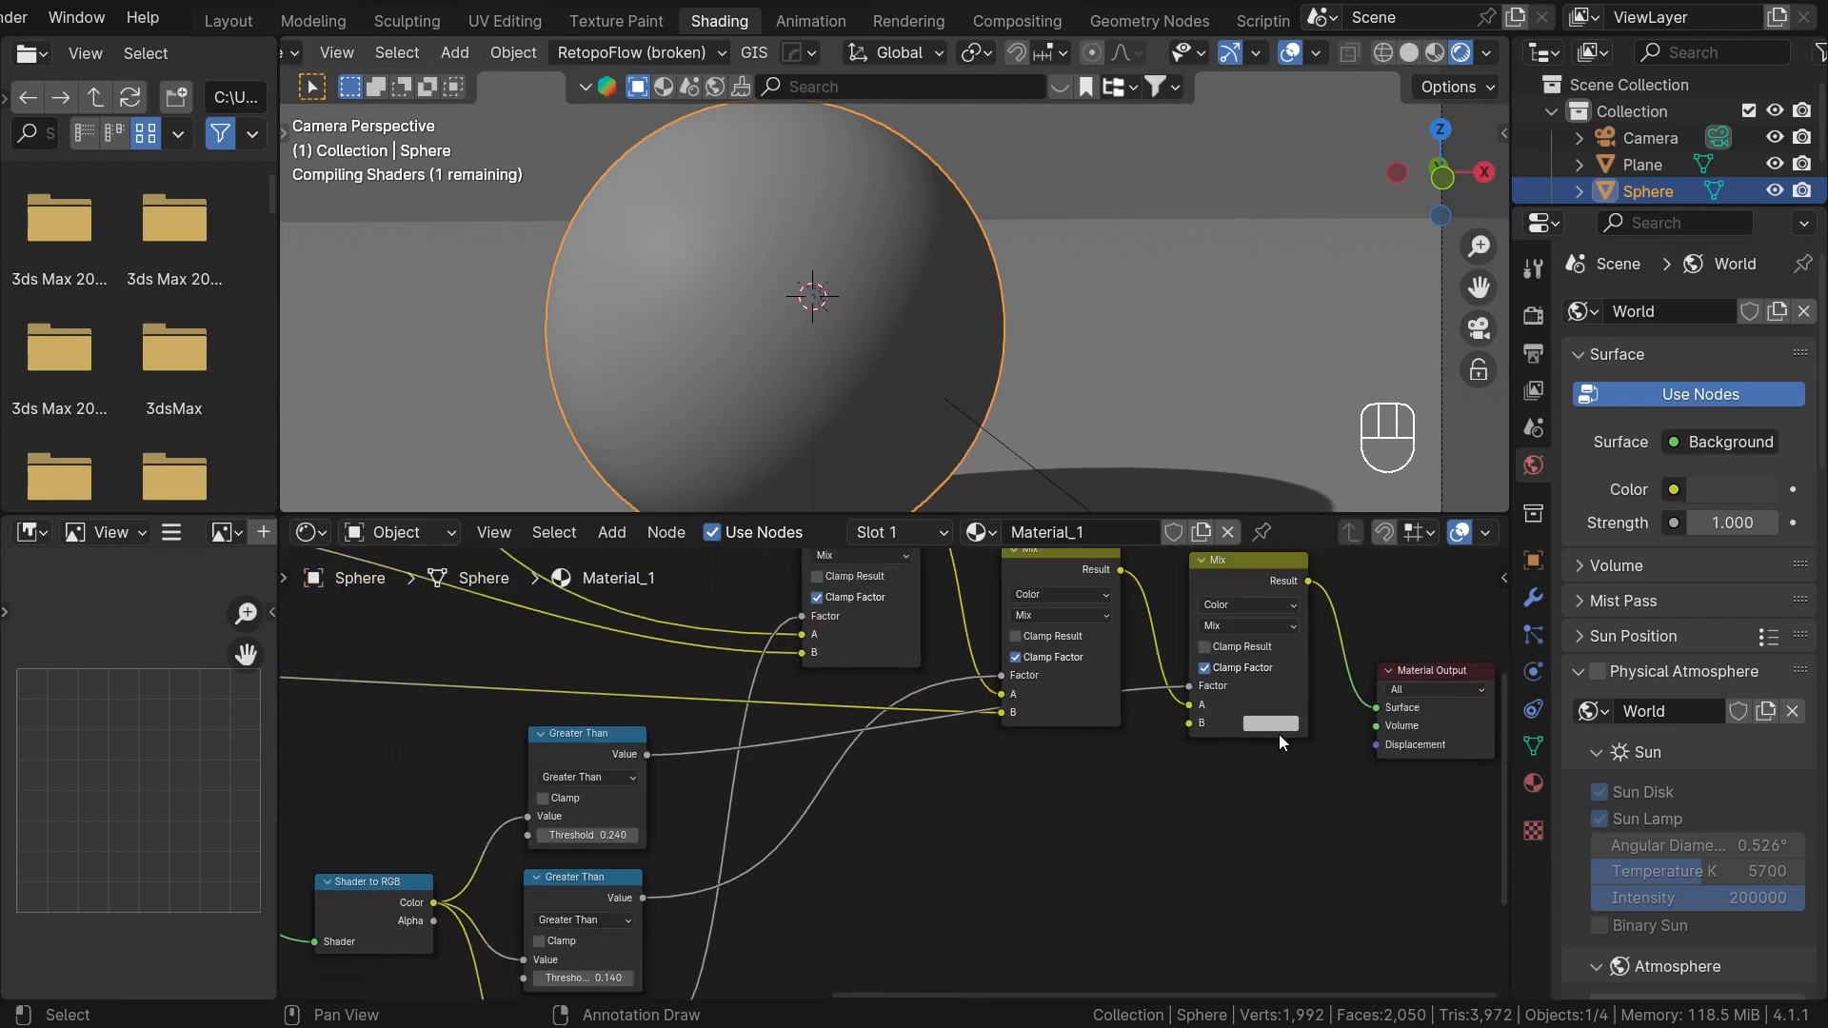
click(1266, 716)
scroll(1267, 716, up, 2)
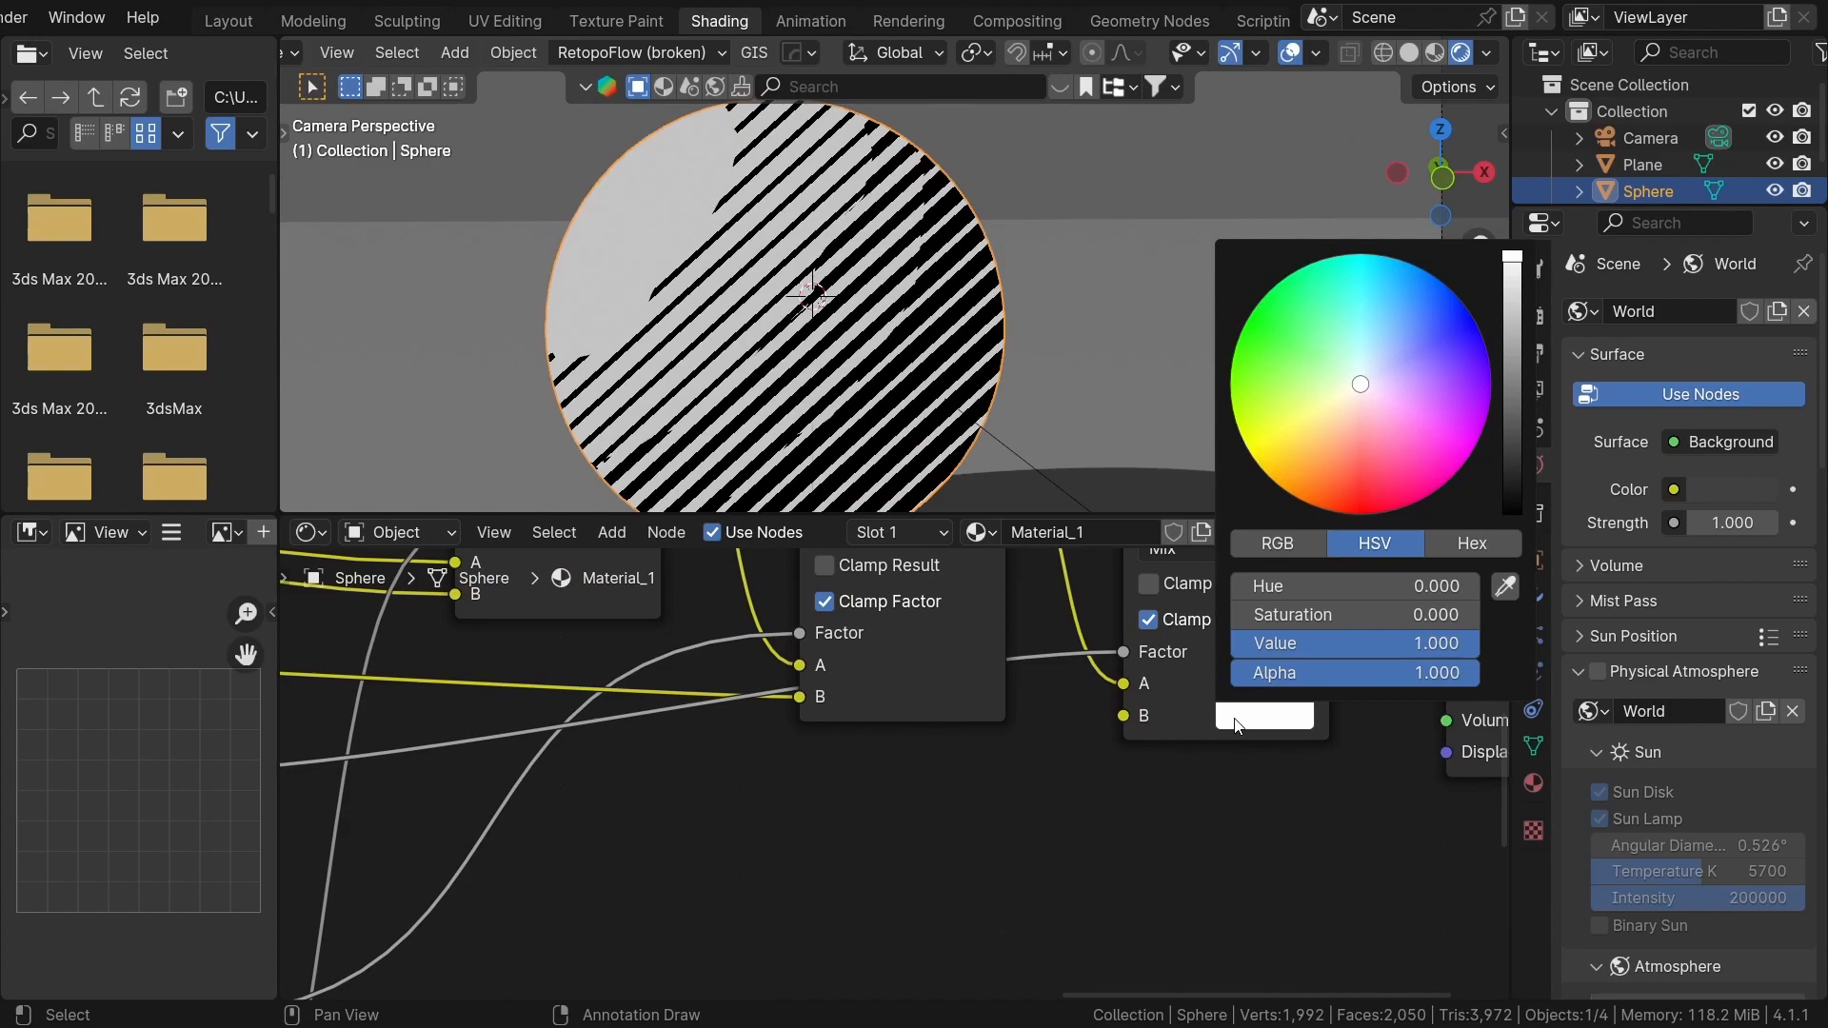
scroll(710, 307, down, 3)
- Maximize the 3D viewport and orbit around the sphere to examine its hatched shading
key(g)
key(ctrl+space)
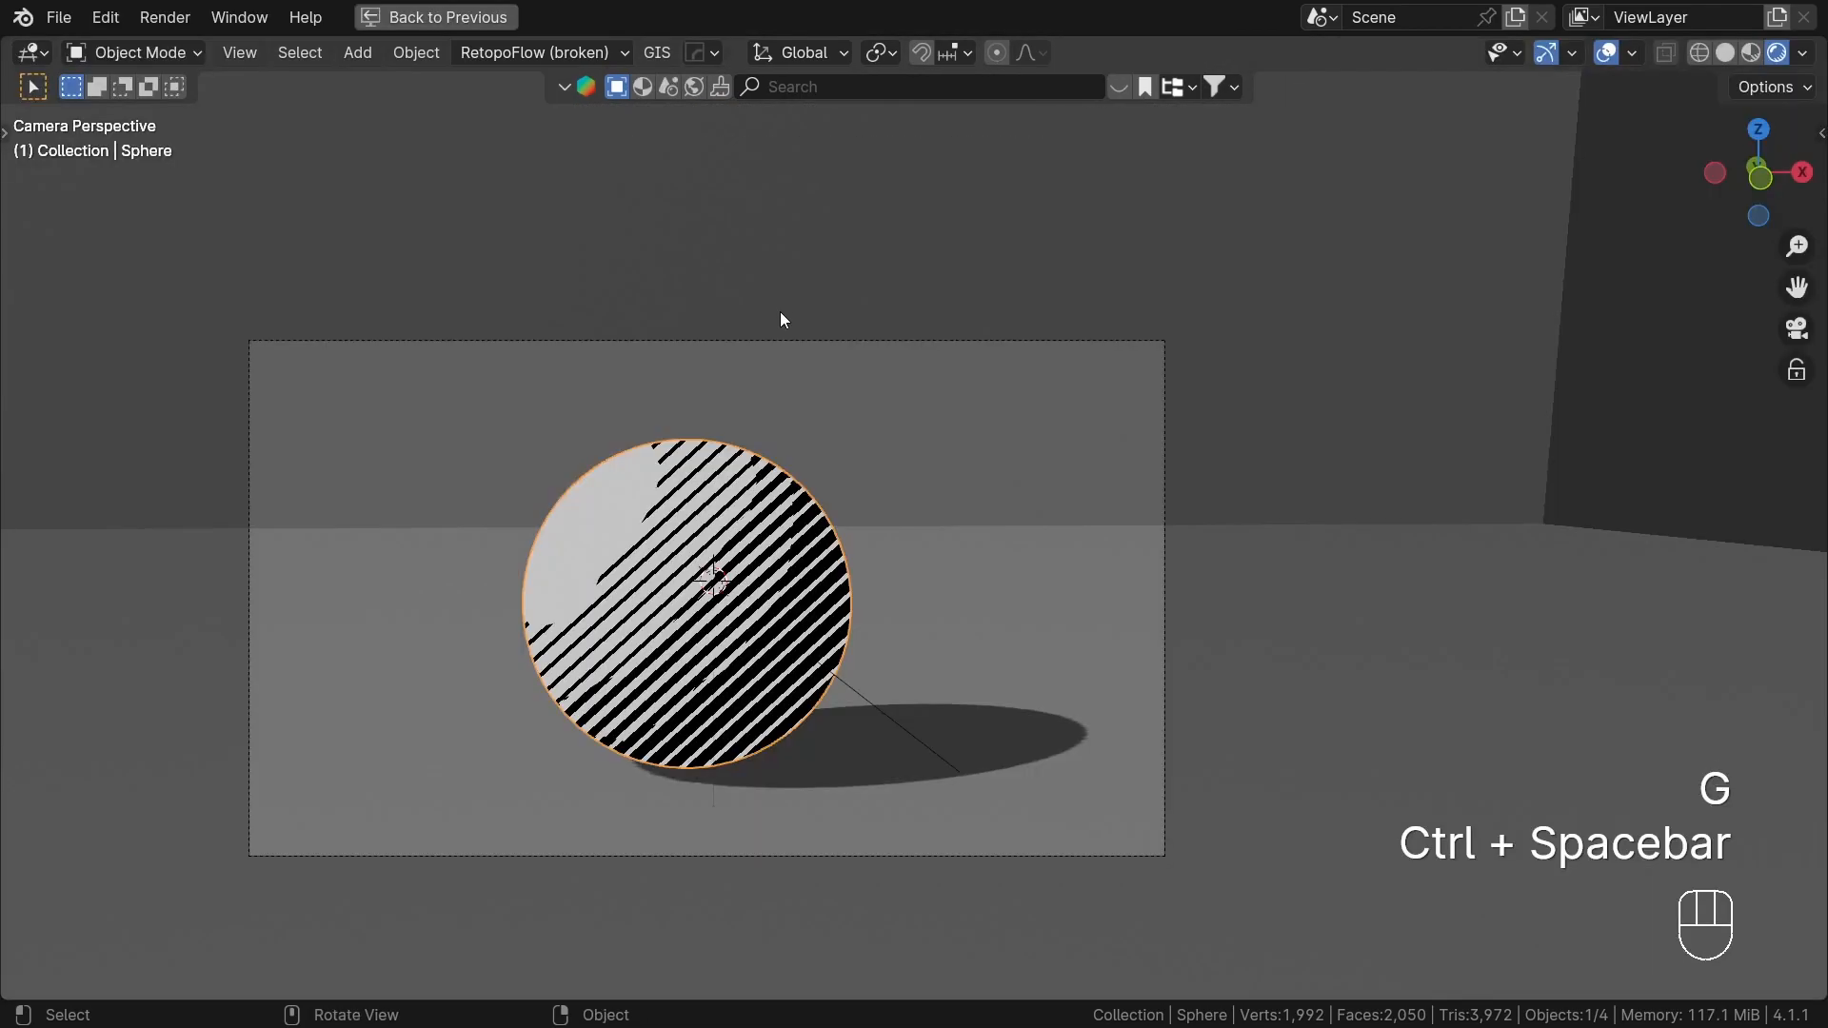
scroll(714, 483, up, 3)
shift+middle_drag(734, 505, 928, 344)
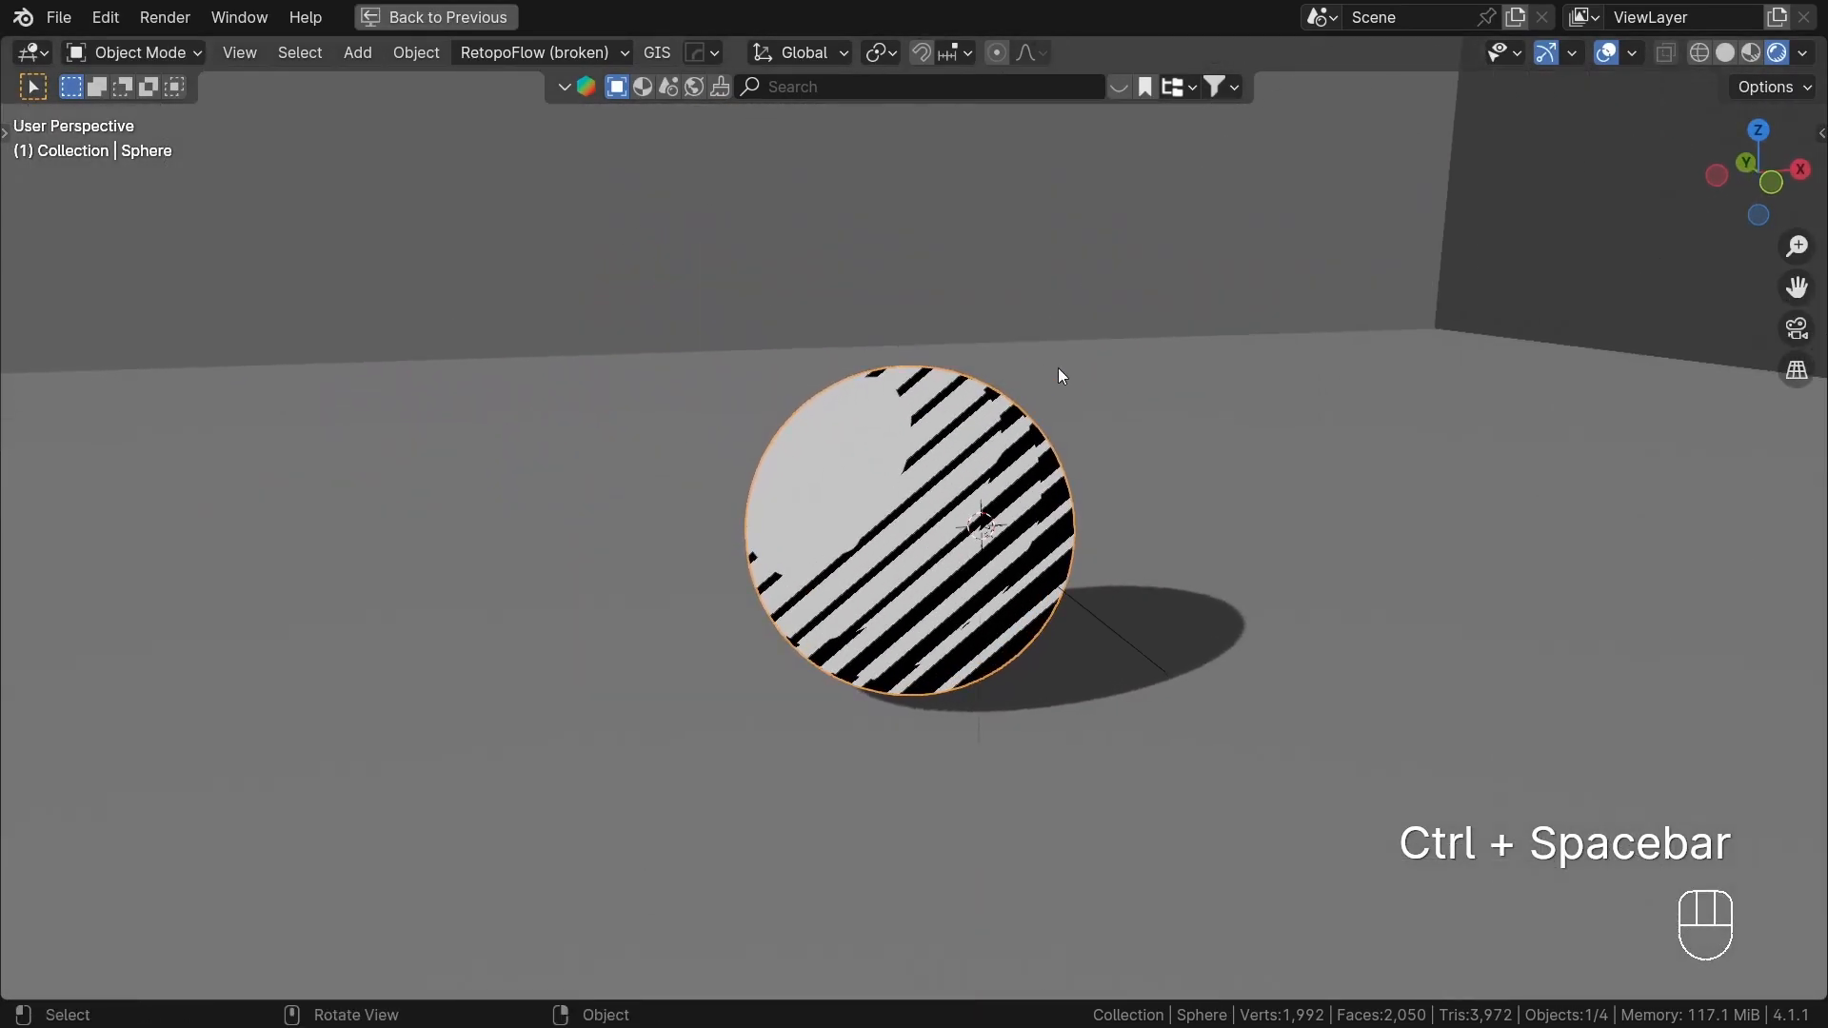
middle_drag(1061, 375, 929, 390)
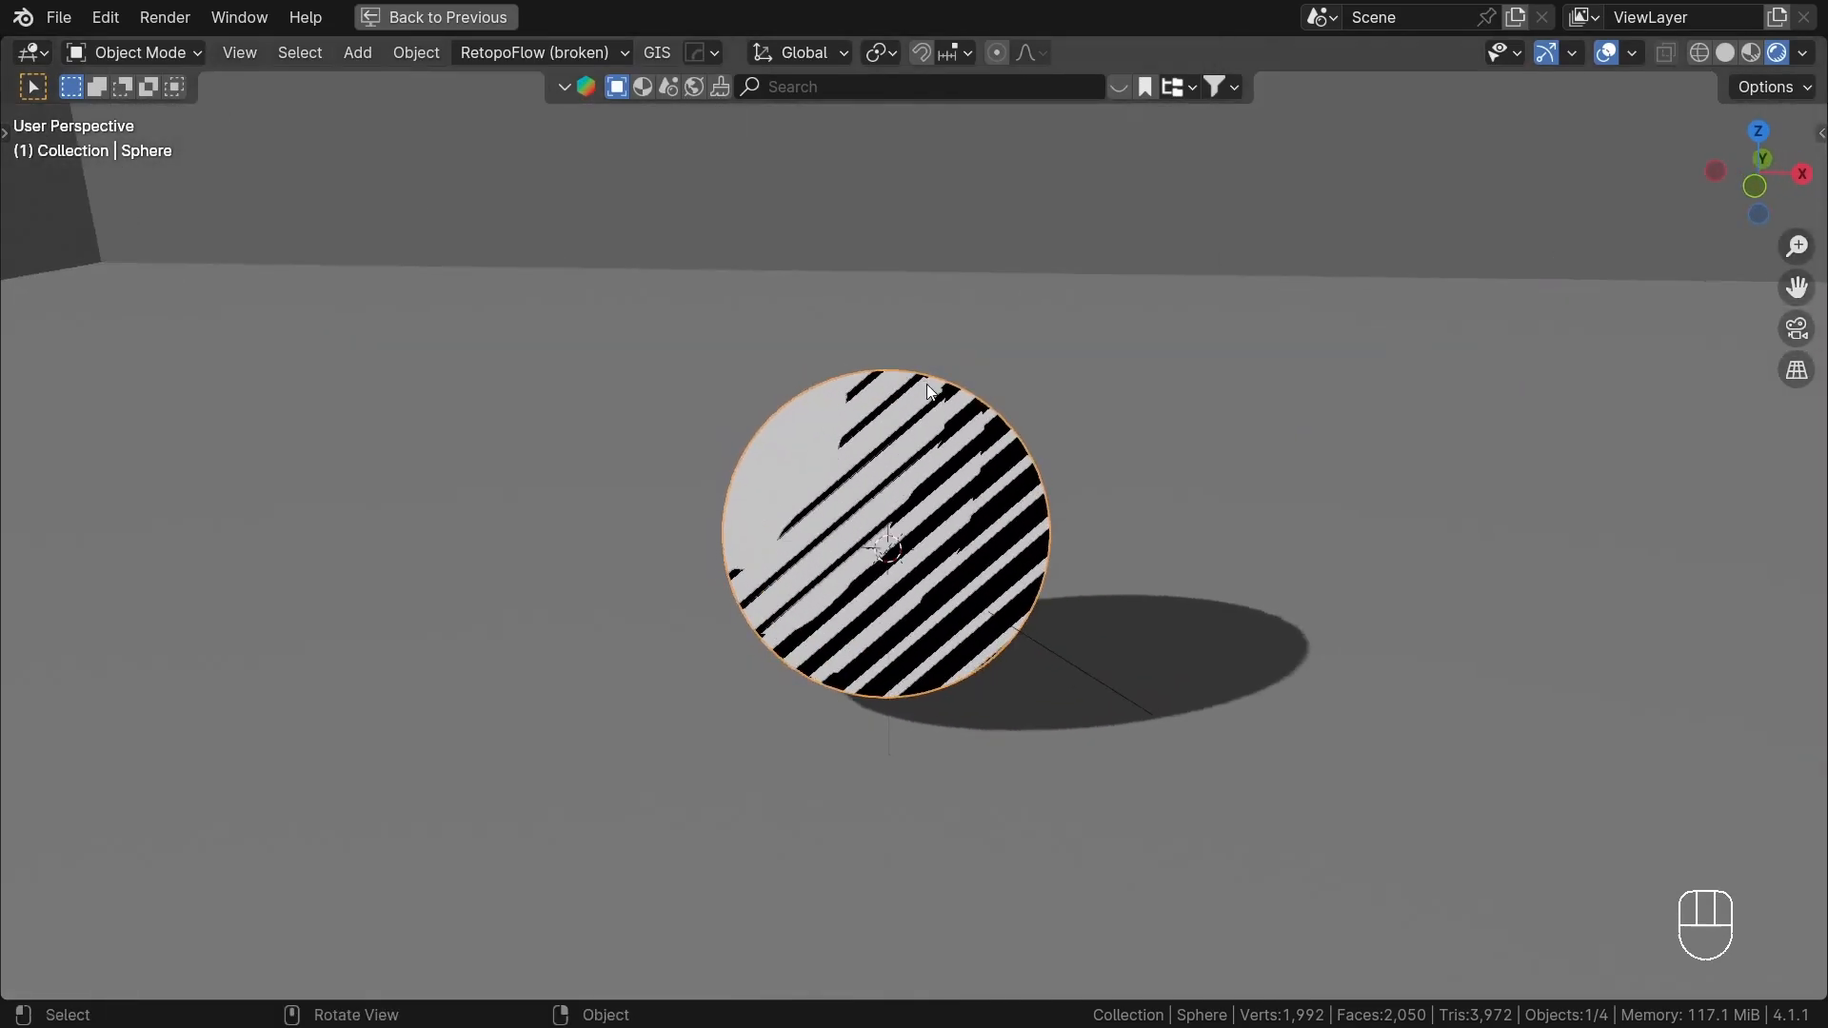
- Try moving the sun light and rotating it about the global Z axis, and restore the full shading layout
scroll(928, 385, down, 3)
key(g)
key(z)
click(1004, 376)
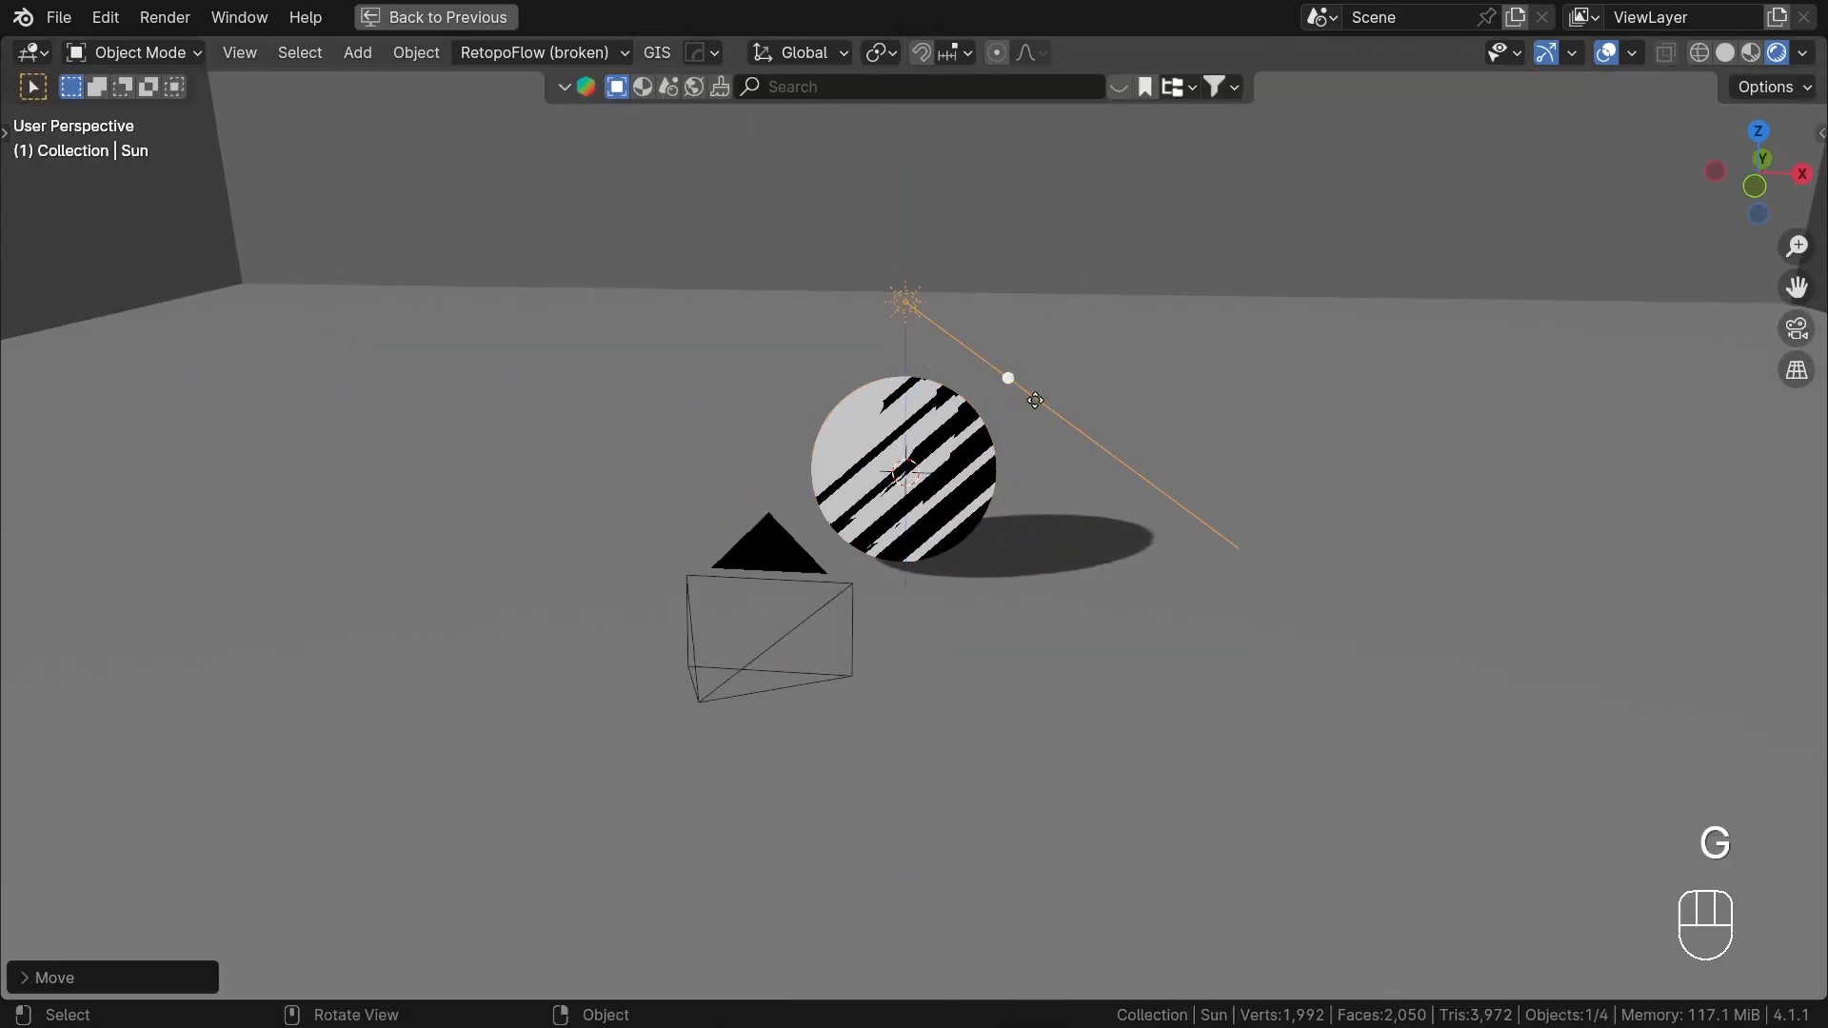
scroll(1004, 376, up, 4)
key(r)
key(z)
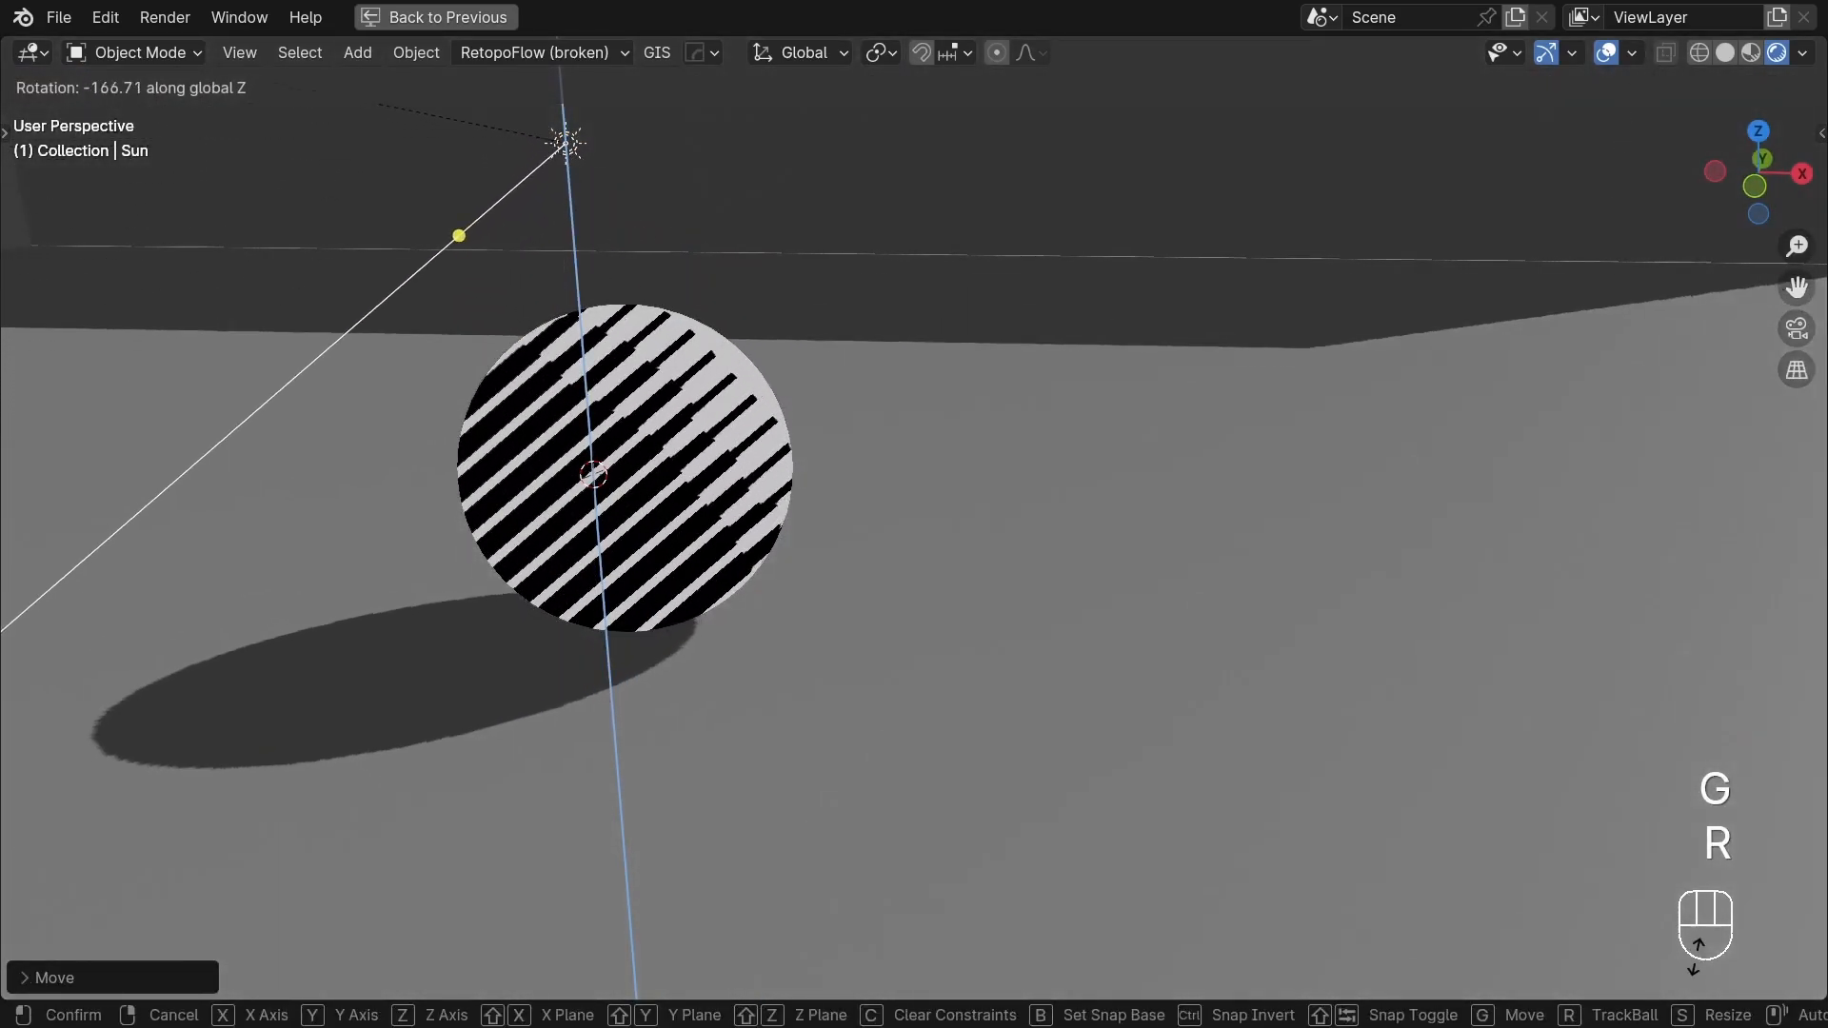
key(ctrl+space)
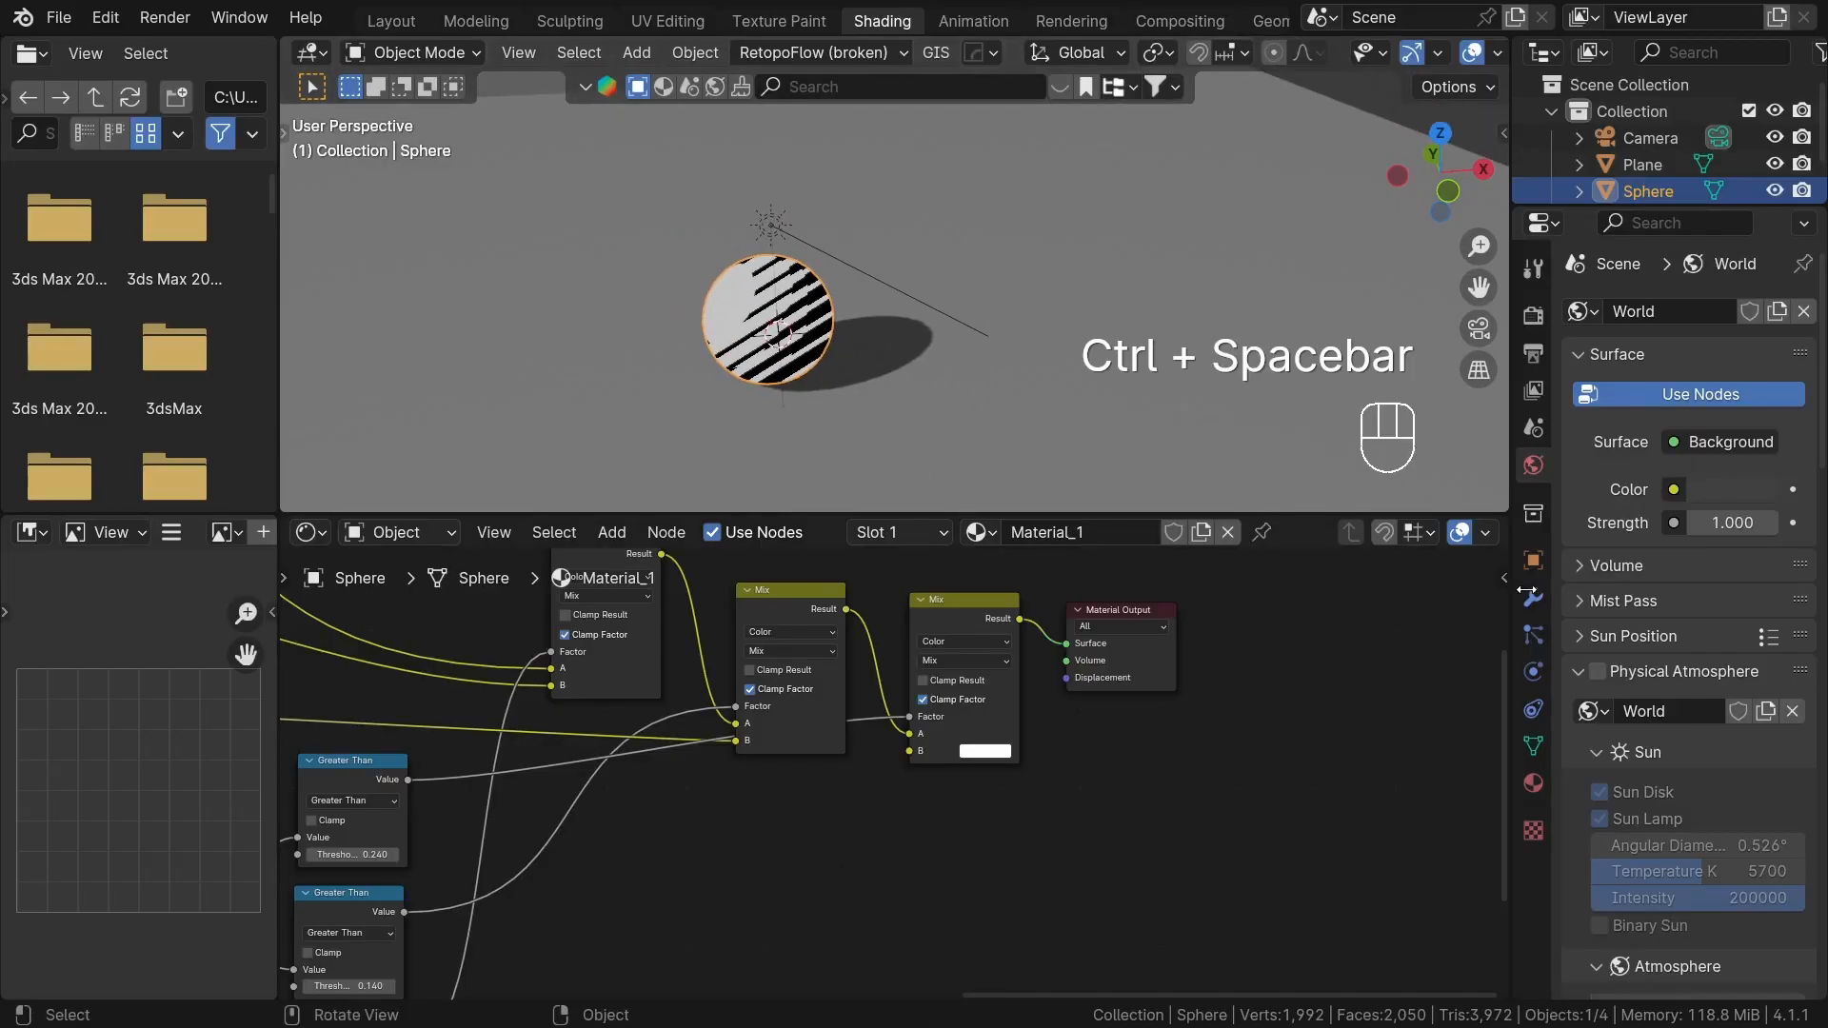
- Show the material properties, add a monkey mesh and move it beside the sphere
click(1532, 784)
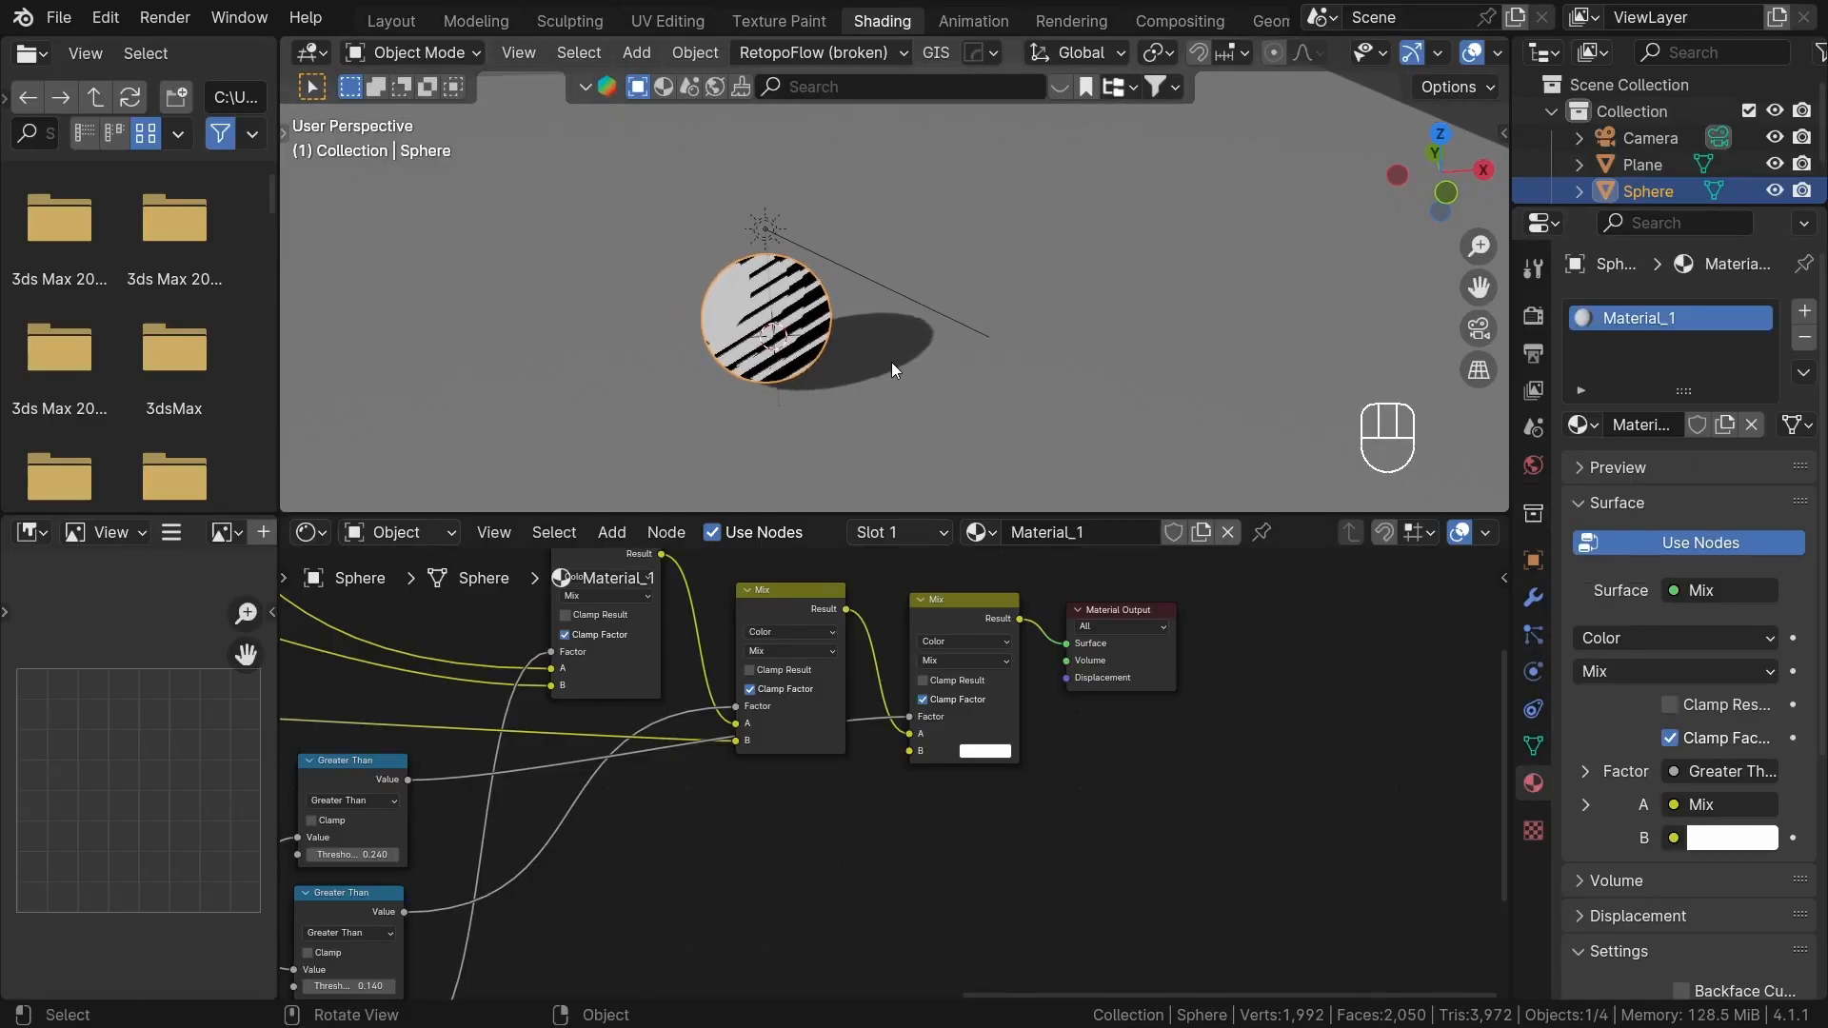
key(shift+a)
mouse_move(781, 355)
click(928, 604)
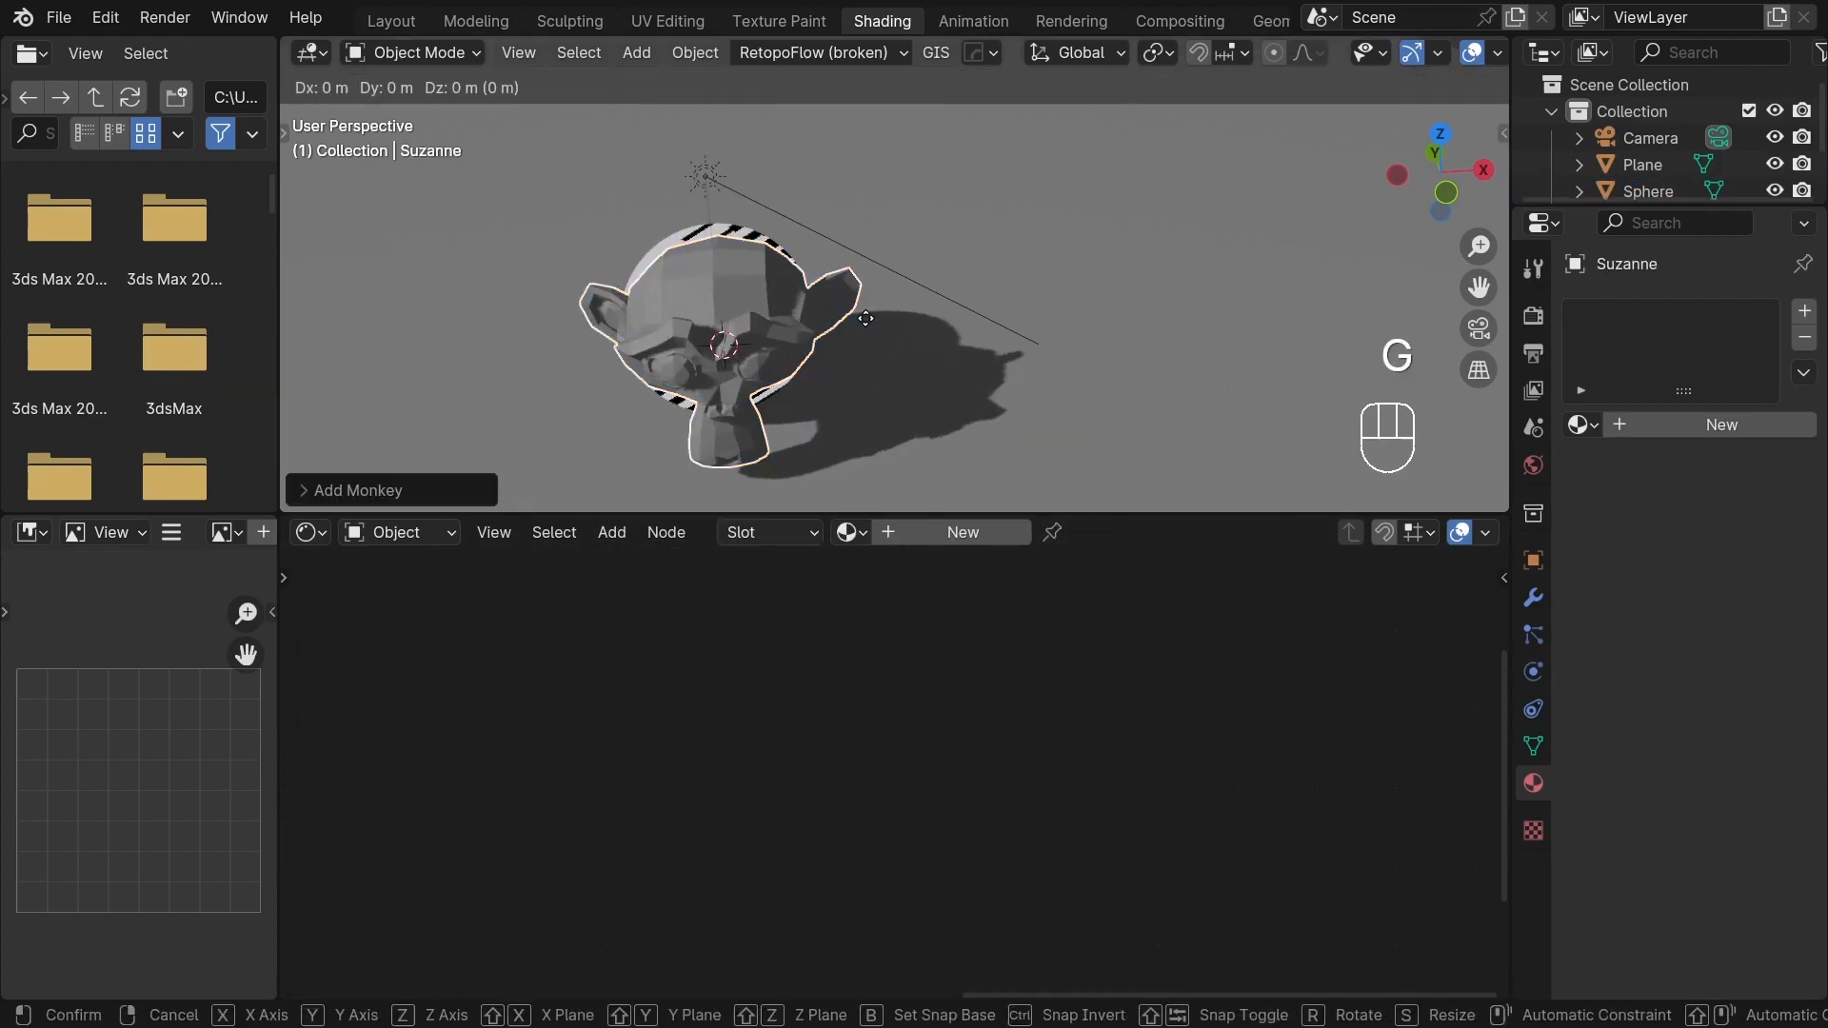
key(g)
click(990, 200)
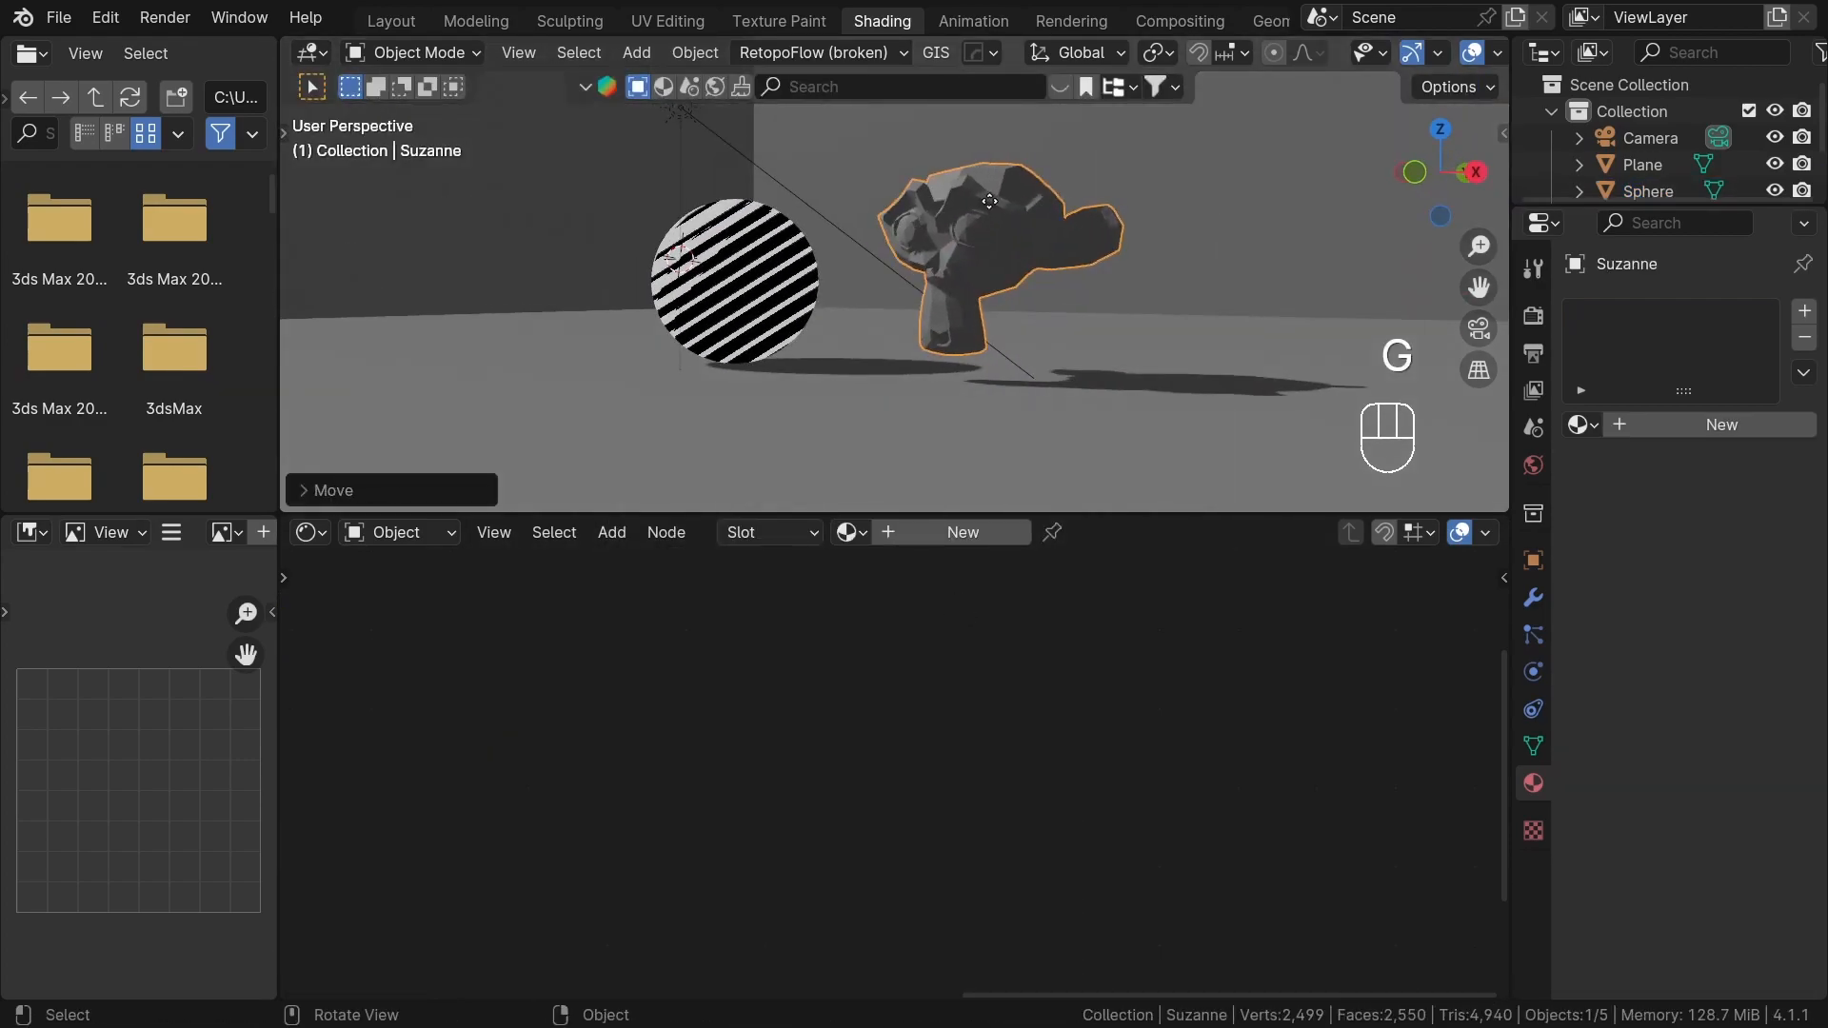
- Tilt the monkey head and lower it along Z so it rests on the floor
key(g)
key(r)
click(1228, 409)
key(g)
key(z)
click(1180, 400)
middle_drag(1095, 305, 1257, 392)
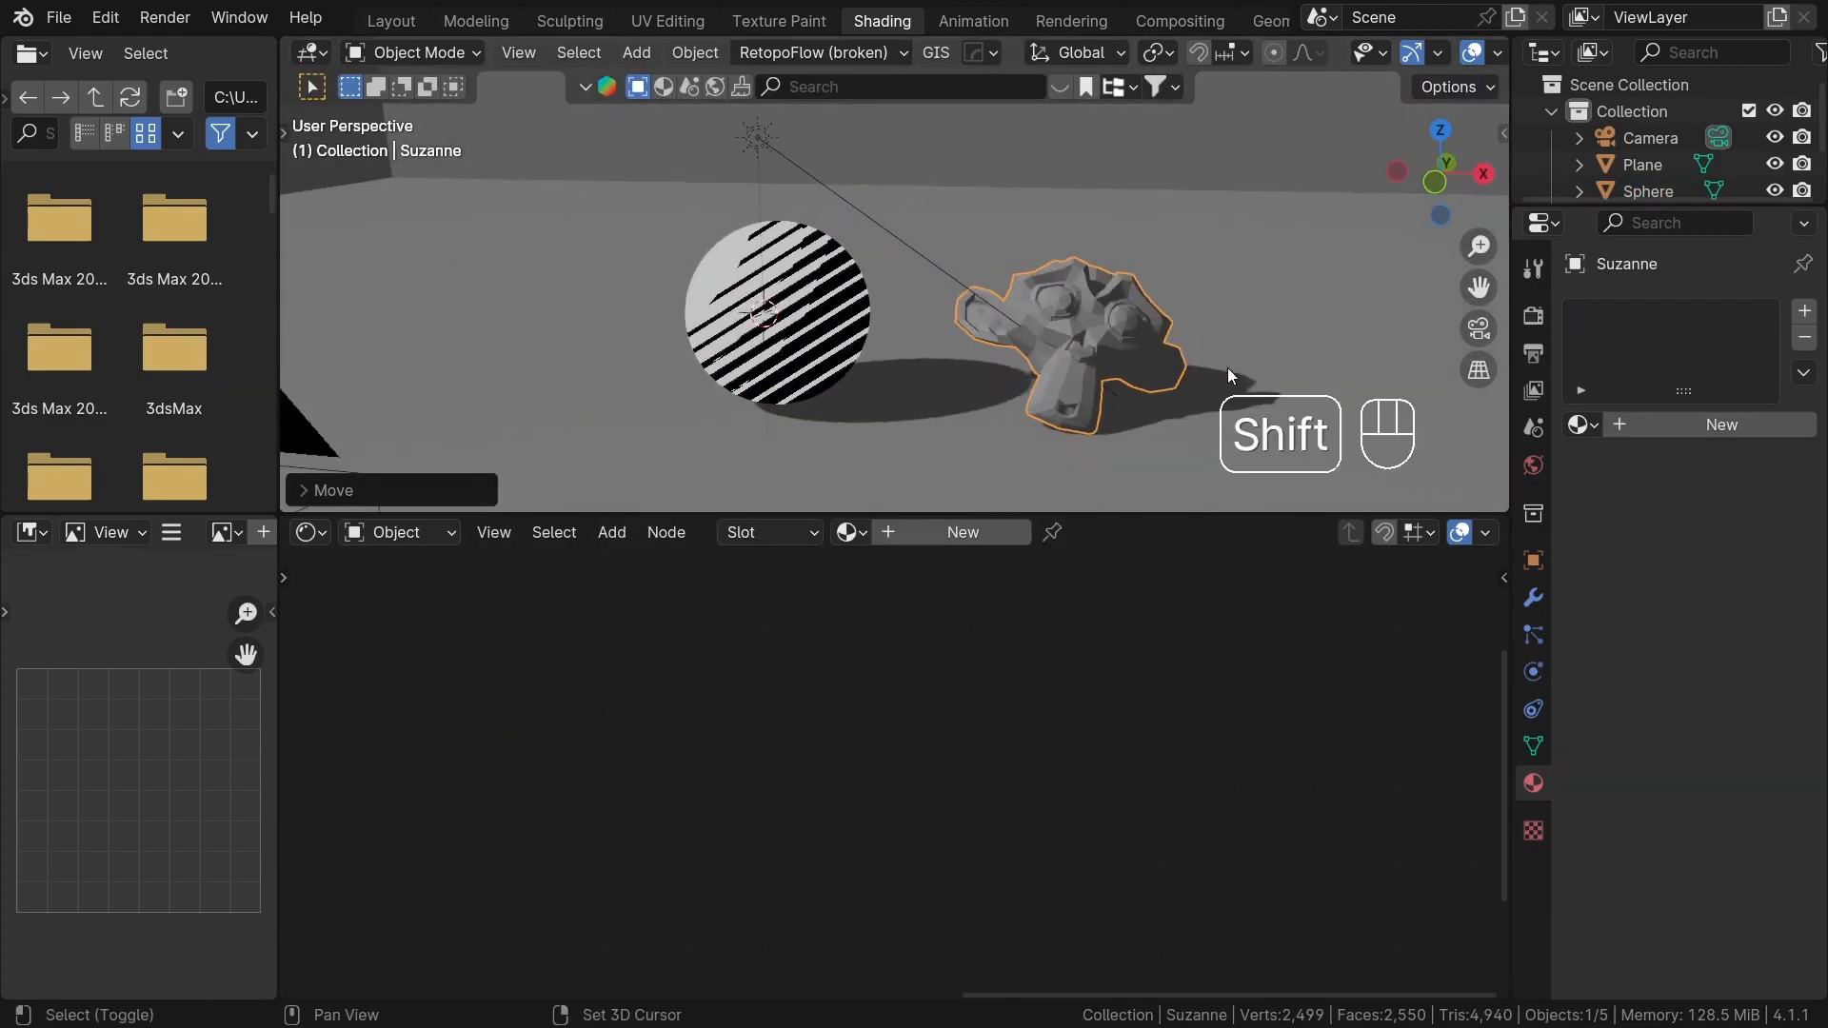
- Add a Subdivision Surface modifier with 2 viewport levels to the monkey and shade it smooth
click(1533, 597)
key(shift+a)
text(s)
click(1588, 387)
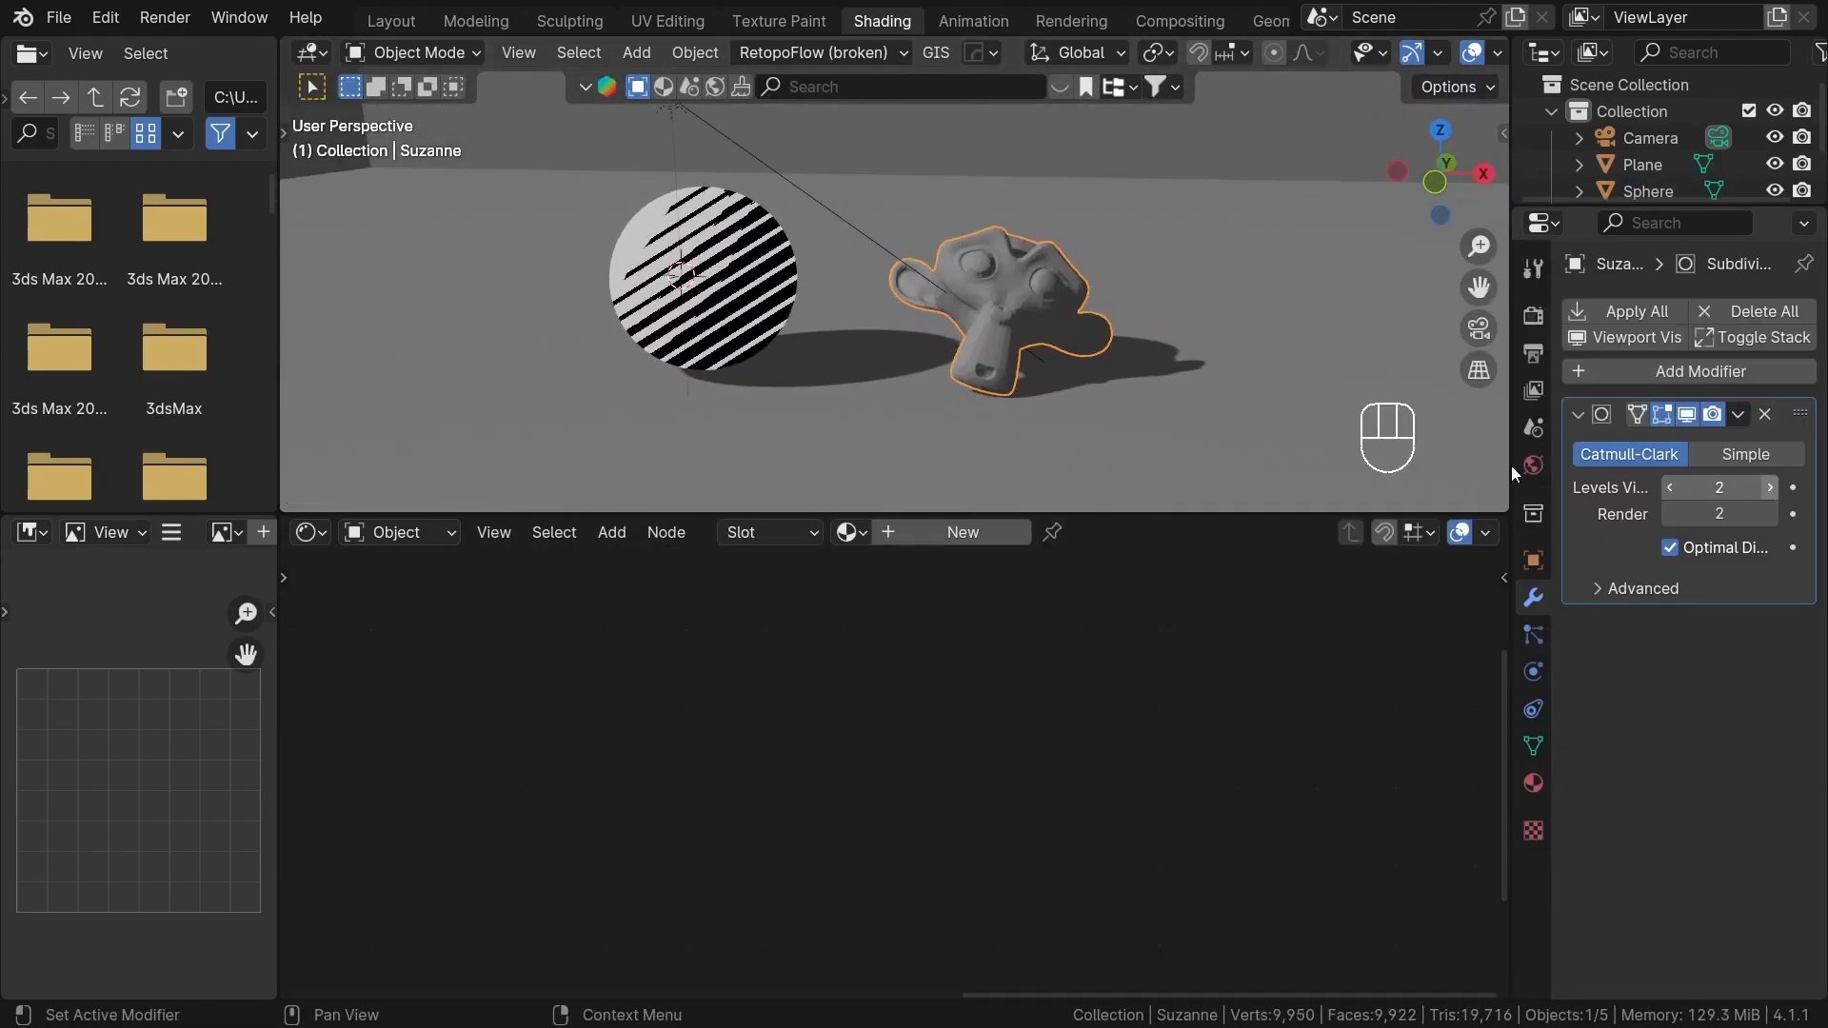
right_click(1086, 290)
click(1086, 293)
- Create a new material on the monkey and name it Material_2
scroll(1142, 328, up, 3)
click(1532, 782)
click(1697, 425)
double_click(1631, 320)
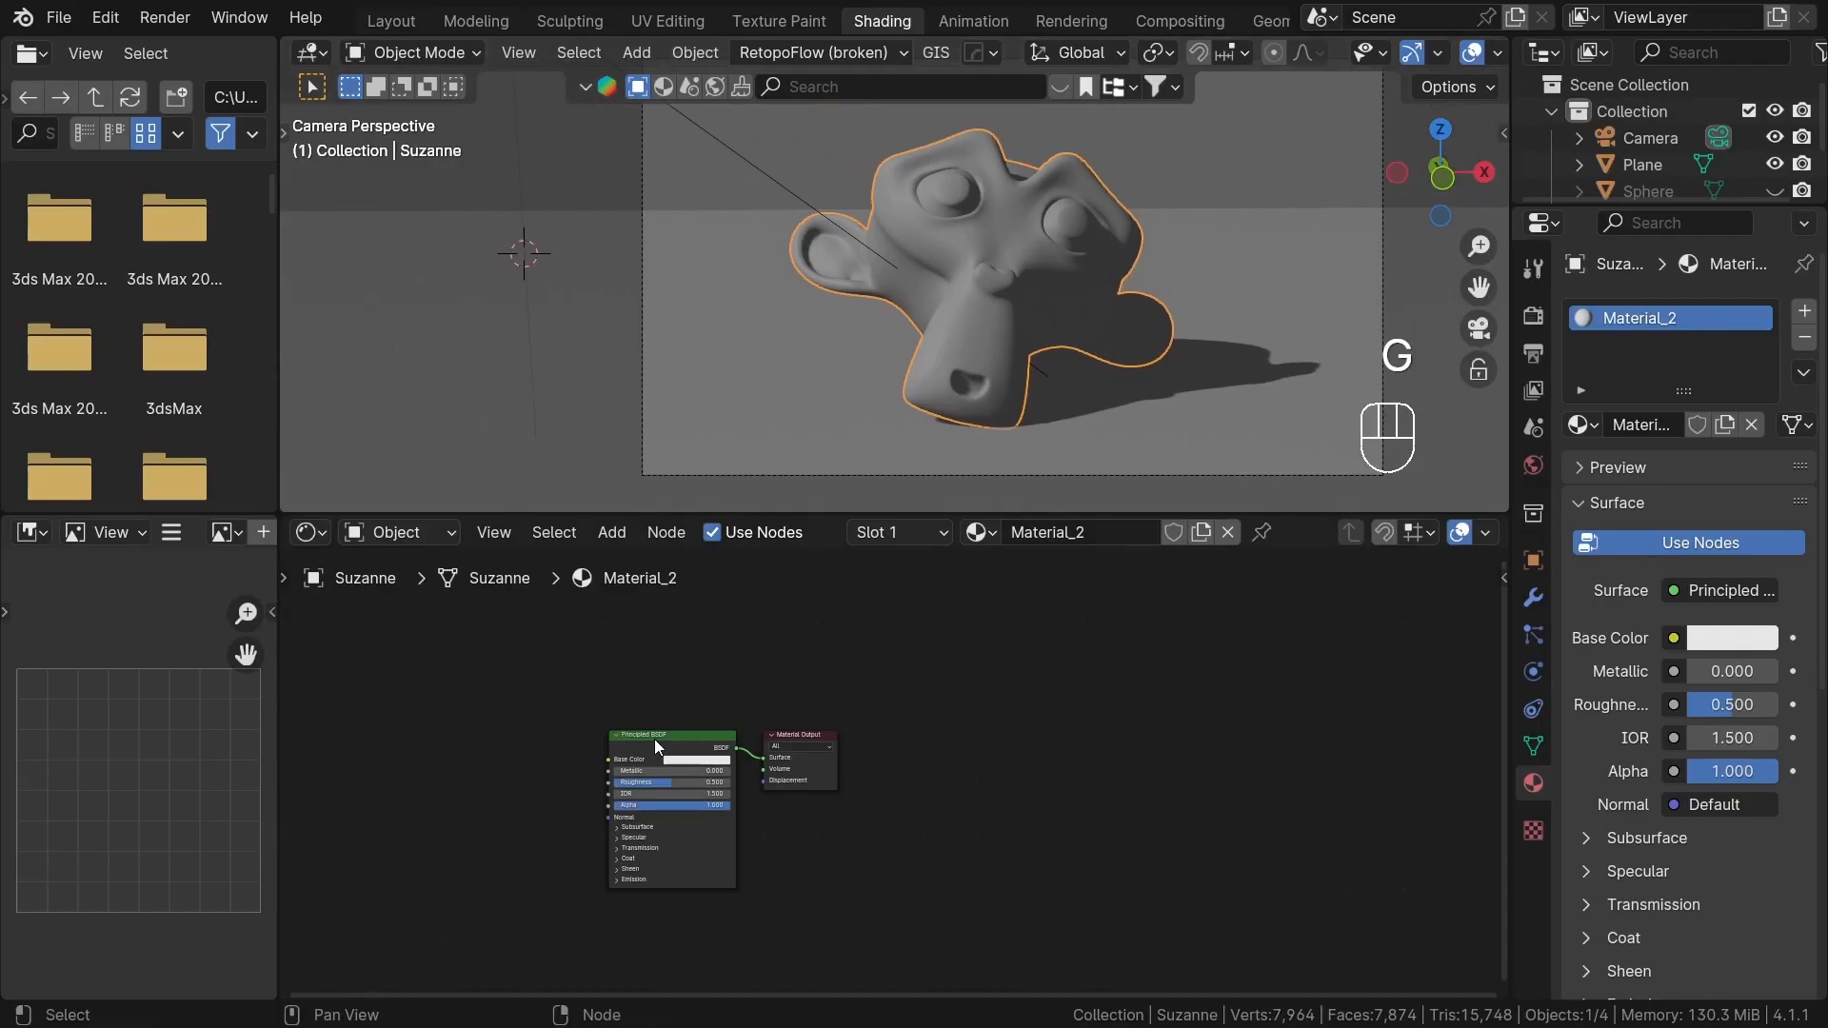
- Delete the Principled BSDF, add a Noise Texture node and preview it on the monkey
key(x)
key(shift+a)
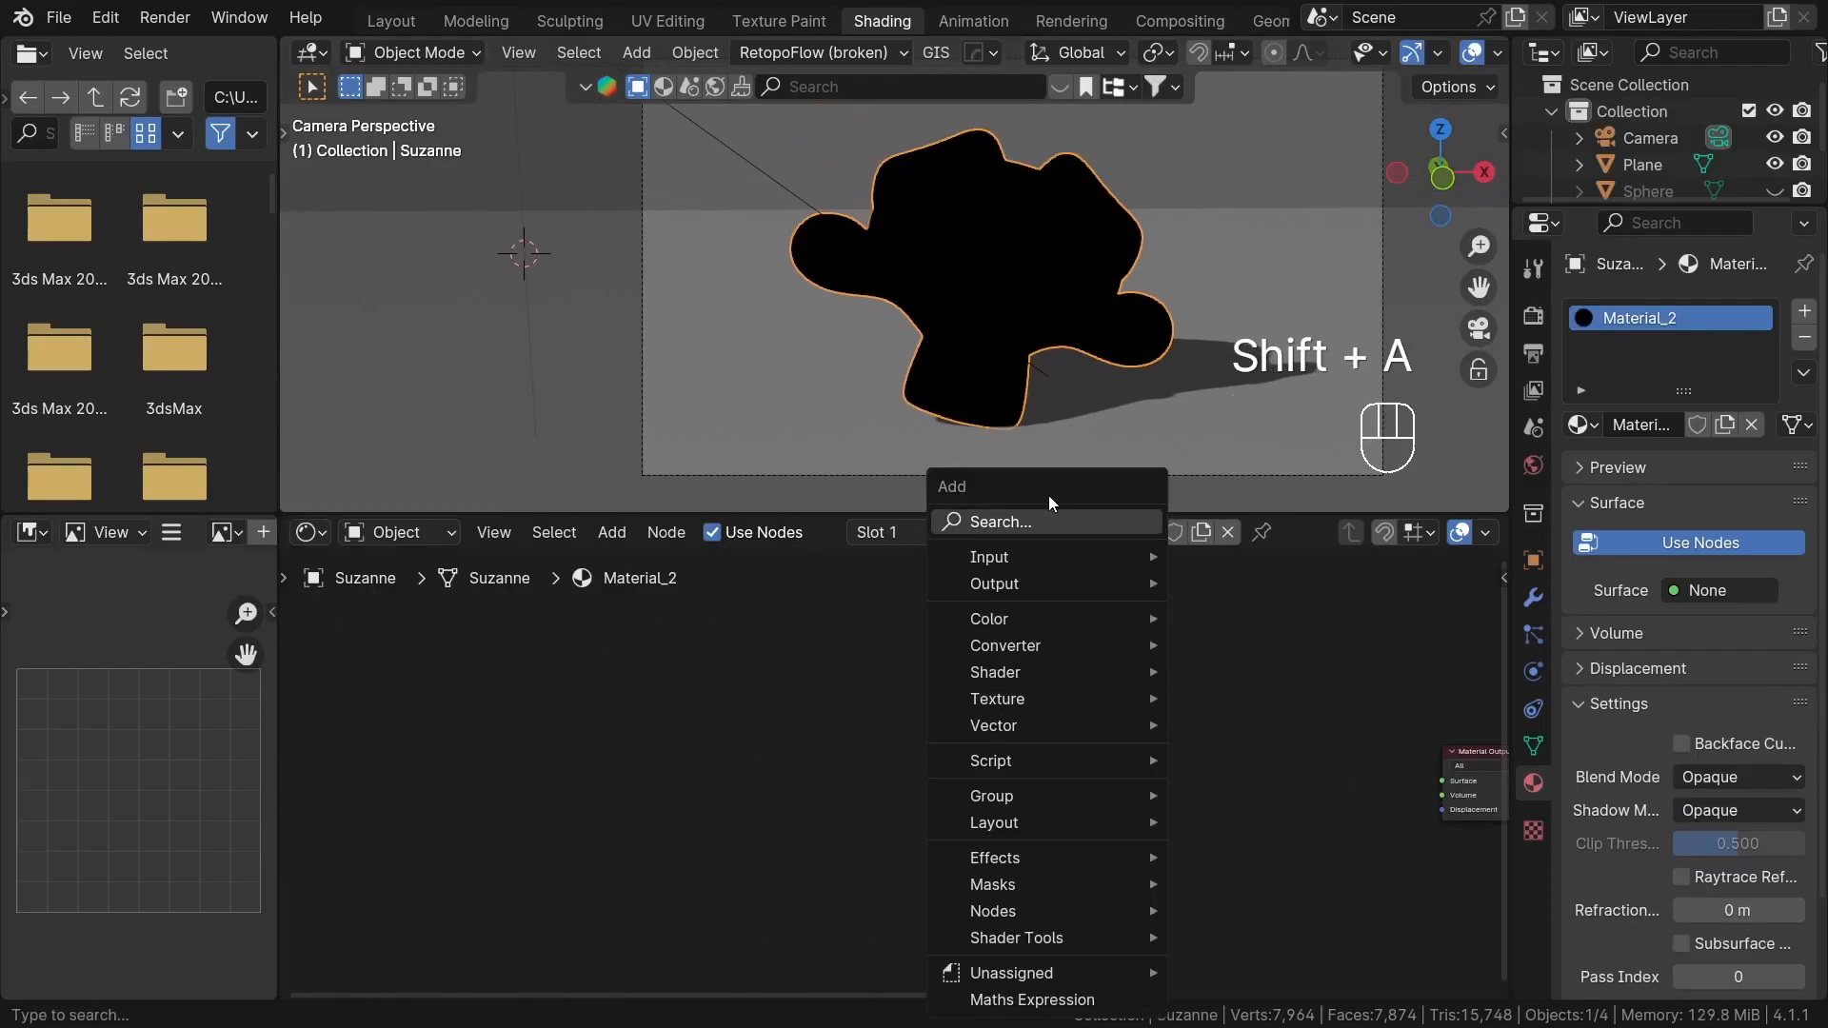
text(noise t)
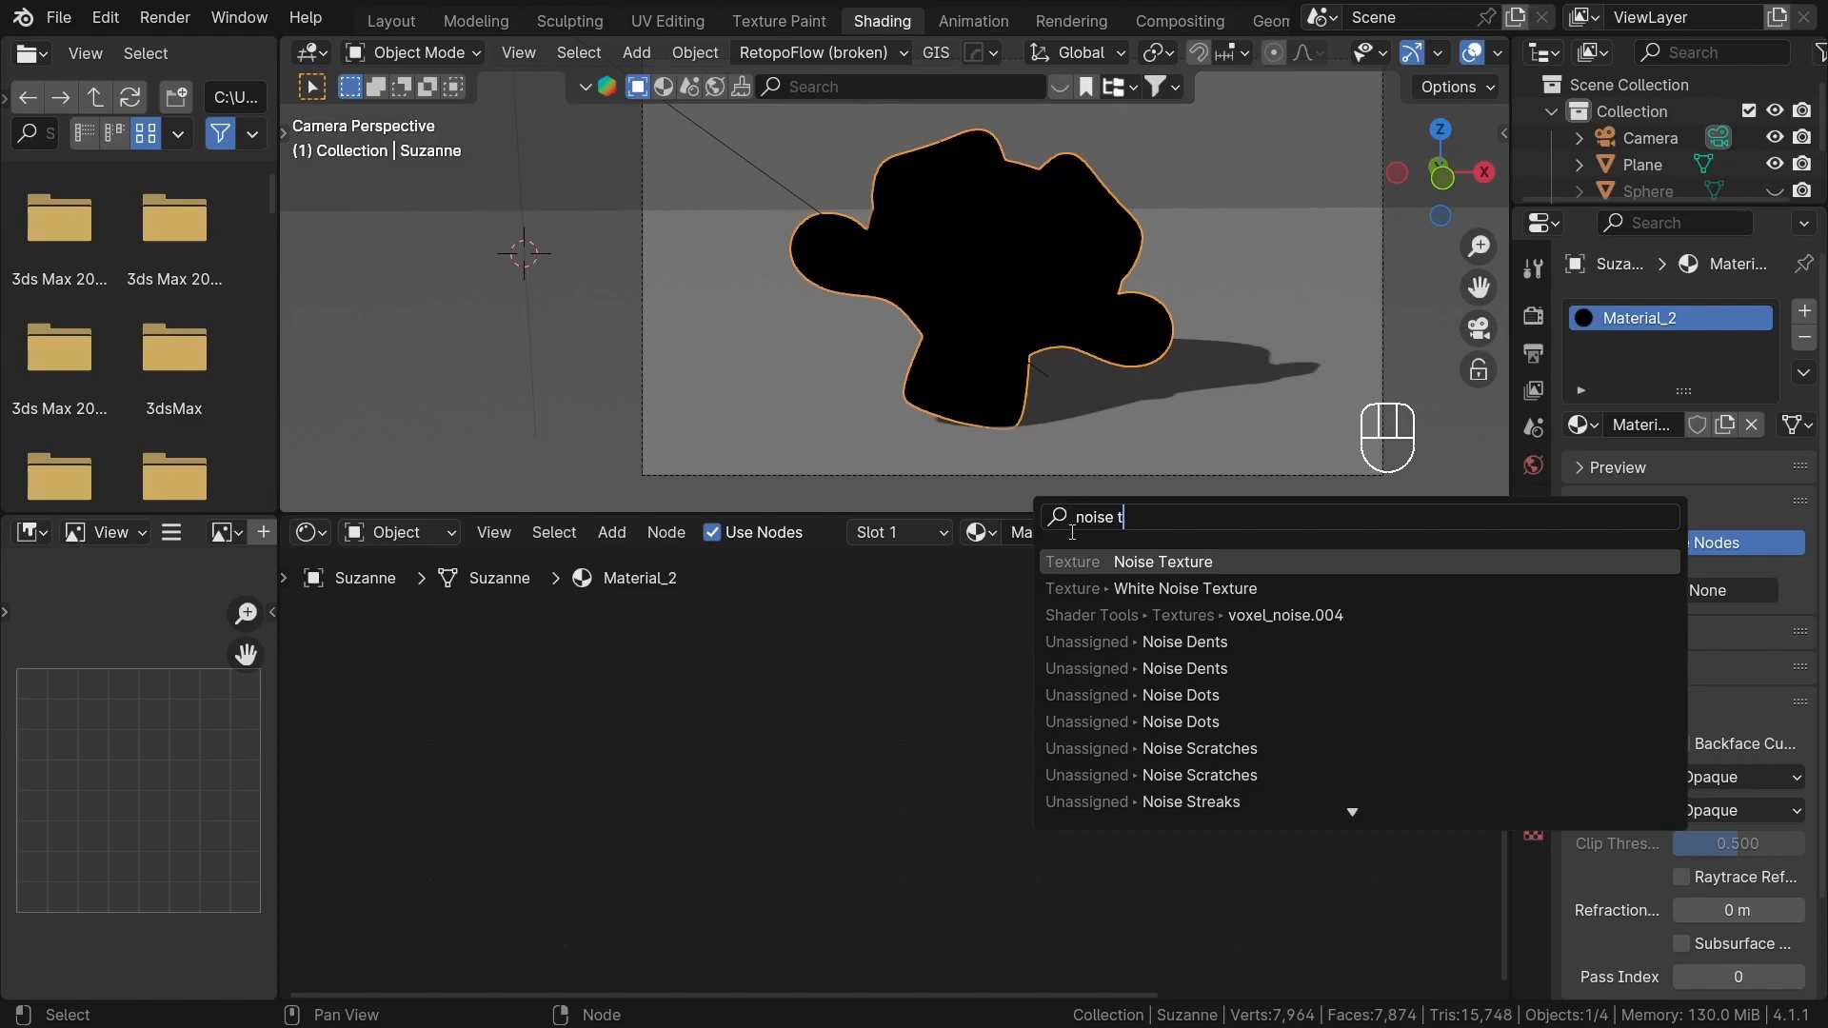
key(Return)
click(823, 676)
ctrl+shift+click(870, 700)
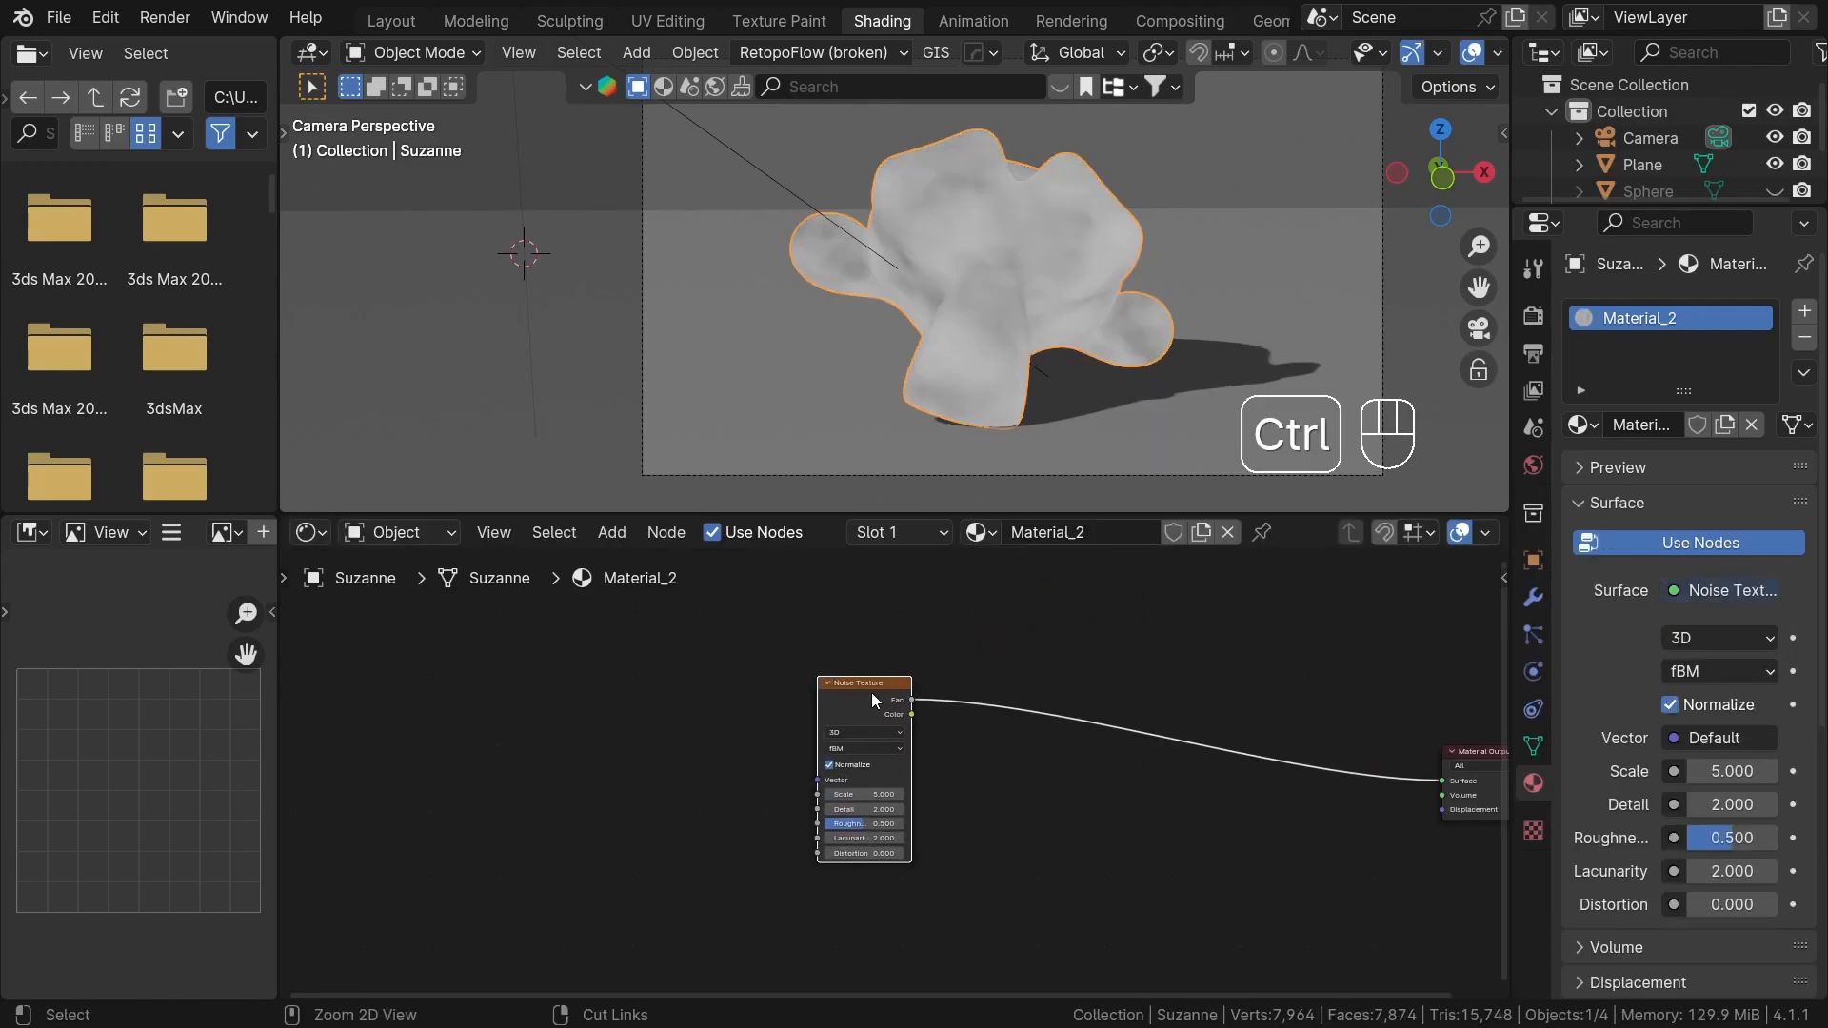
- Add Texture Coordinate and Mapping nodes in front of the Noise Texture
key(ctrl+t)
scroll(1072, 726, down, 1)
middle_drag(1078, 726, 1247, 744)
scroll(1137, 734, down, 1)
scroll(984, 728, up, 4)
- Shift the Texture Coordinate and Mapping nodes away from the noise, and insert a duplicate Mapping node in the gap
click(939, 727)
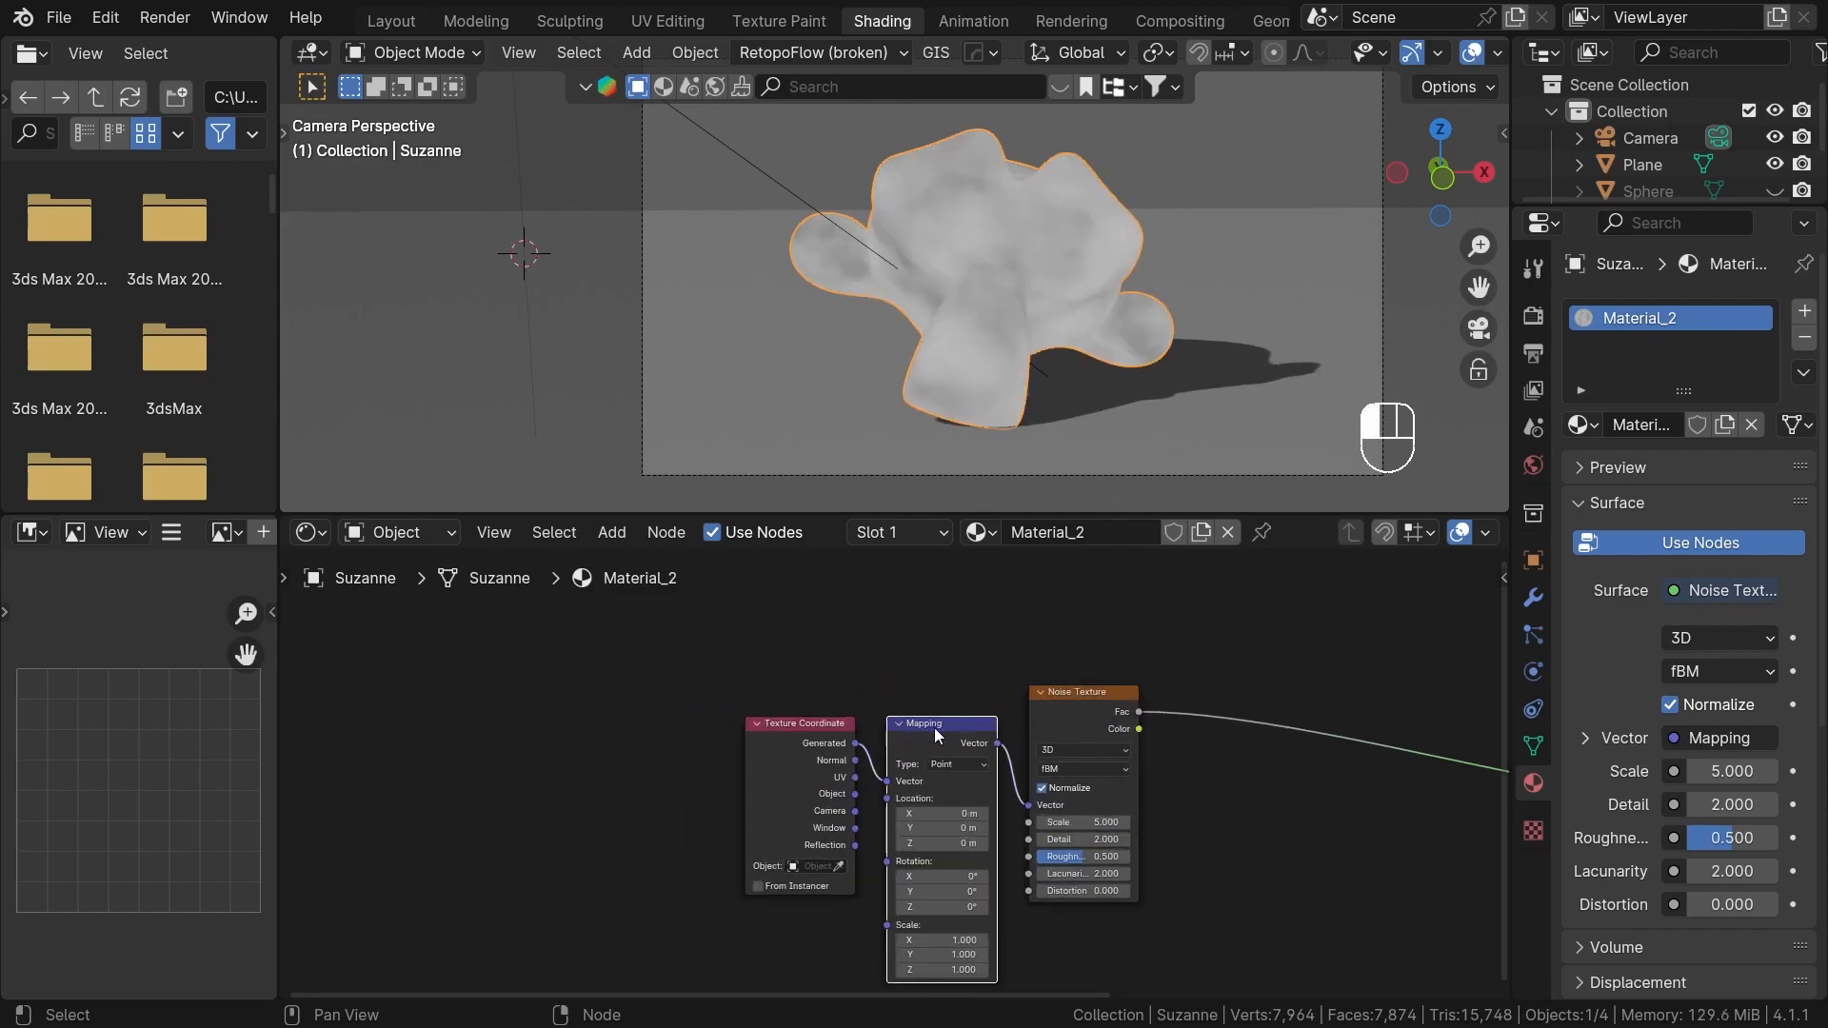
shift+click(803, 739)
key(g)
click(808, 705)
click(733, 707)
key(shift+d)
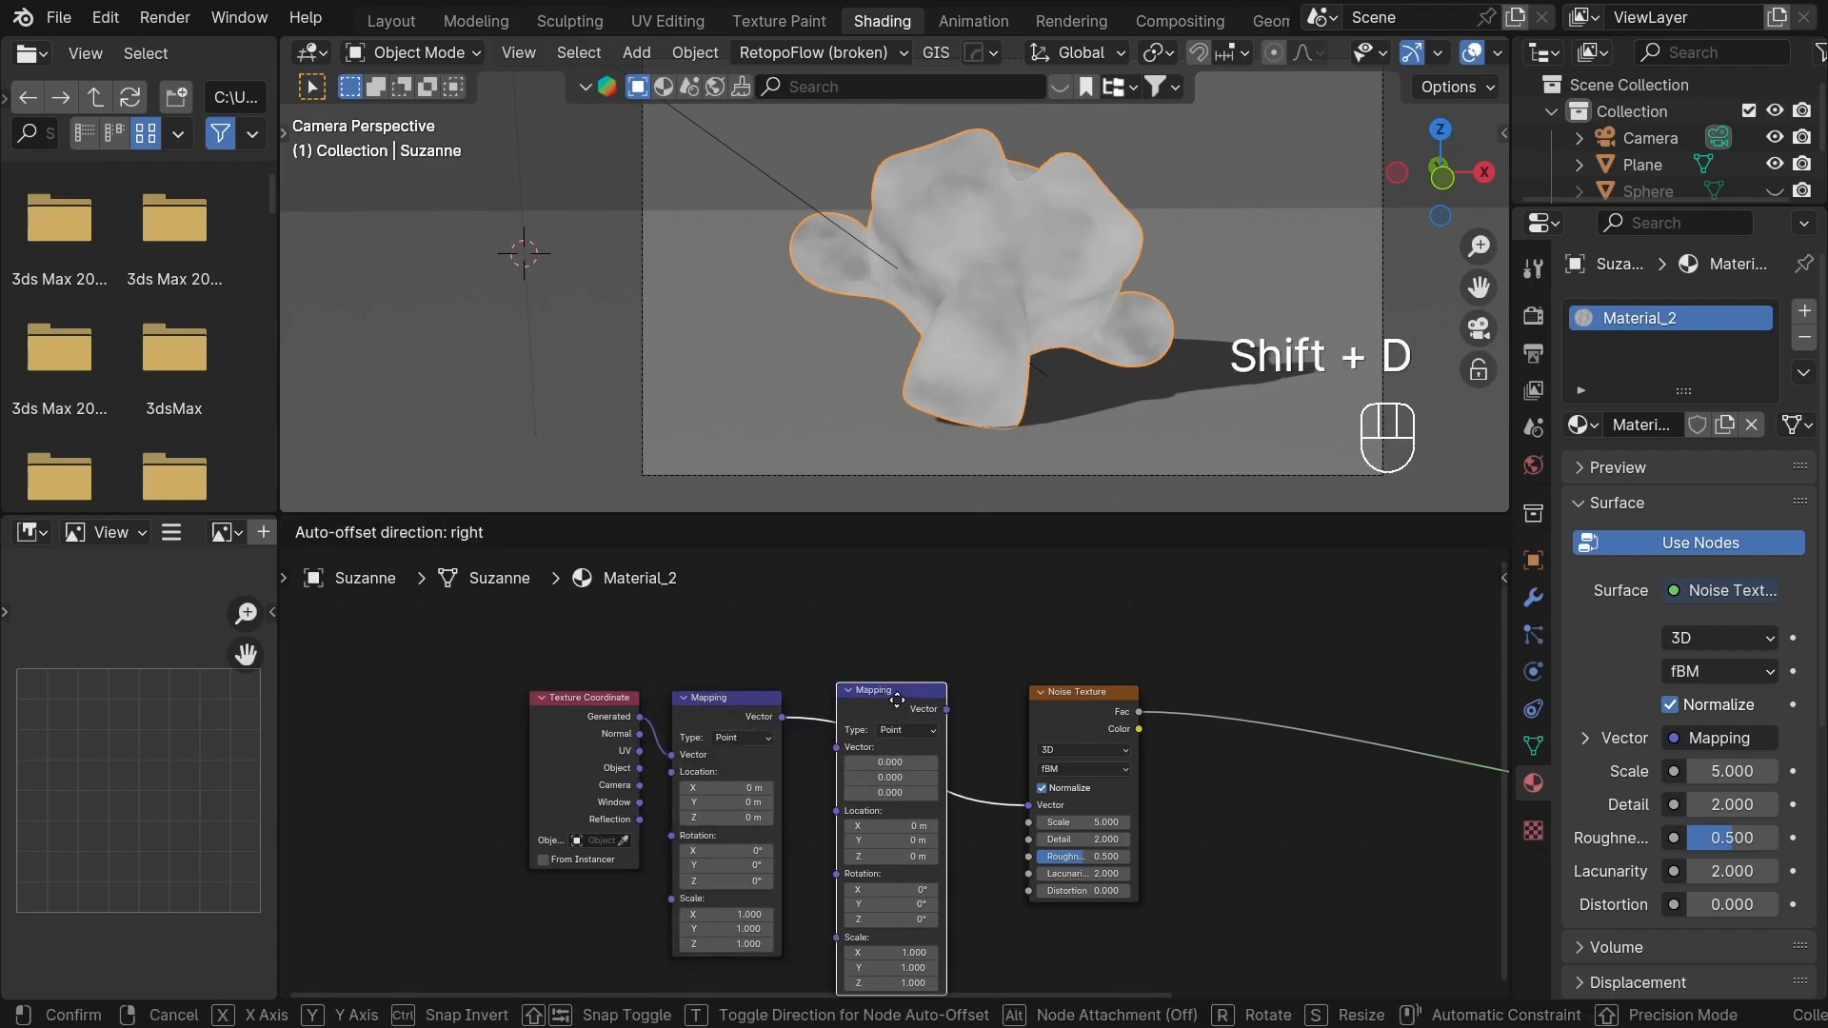
click(897, 700)
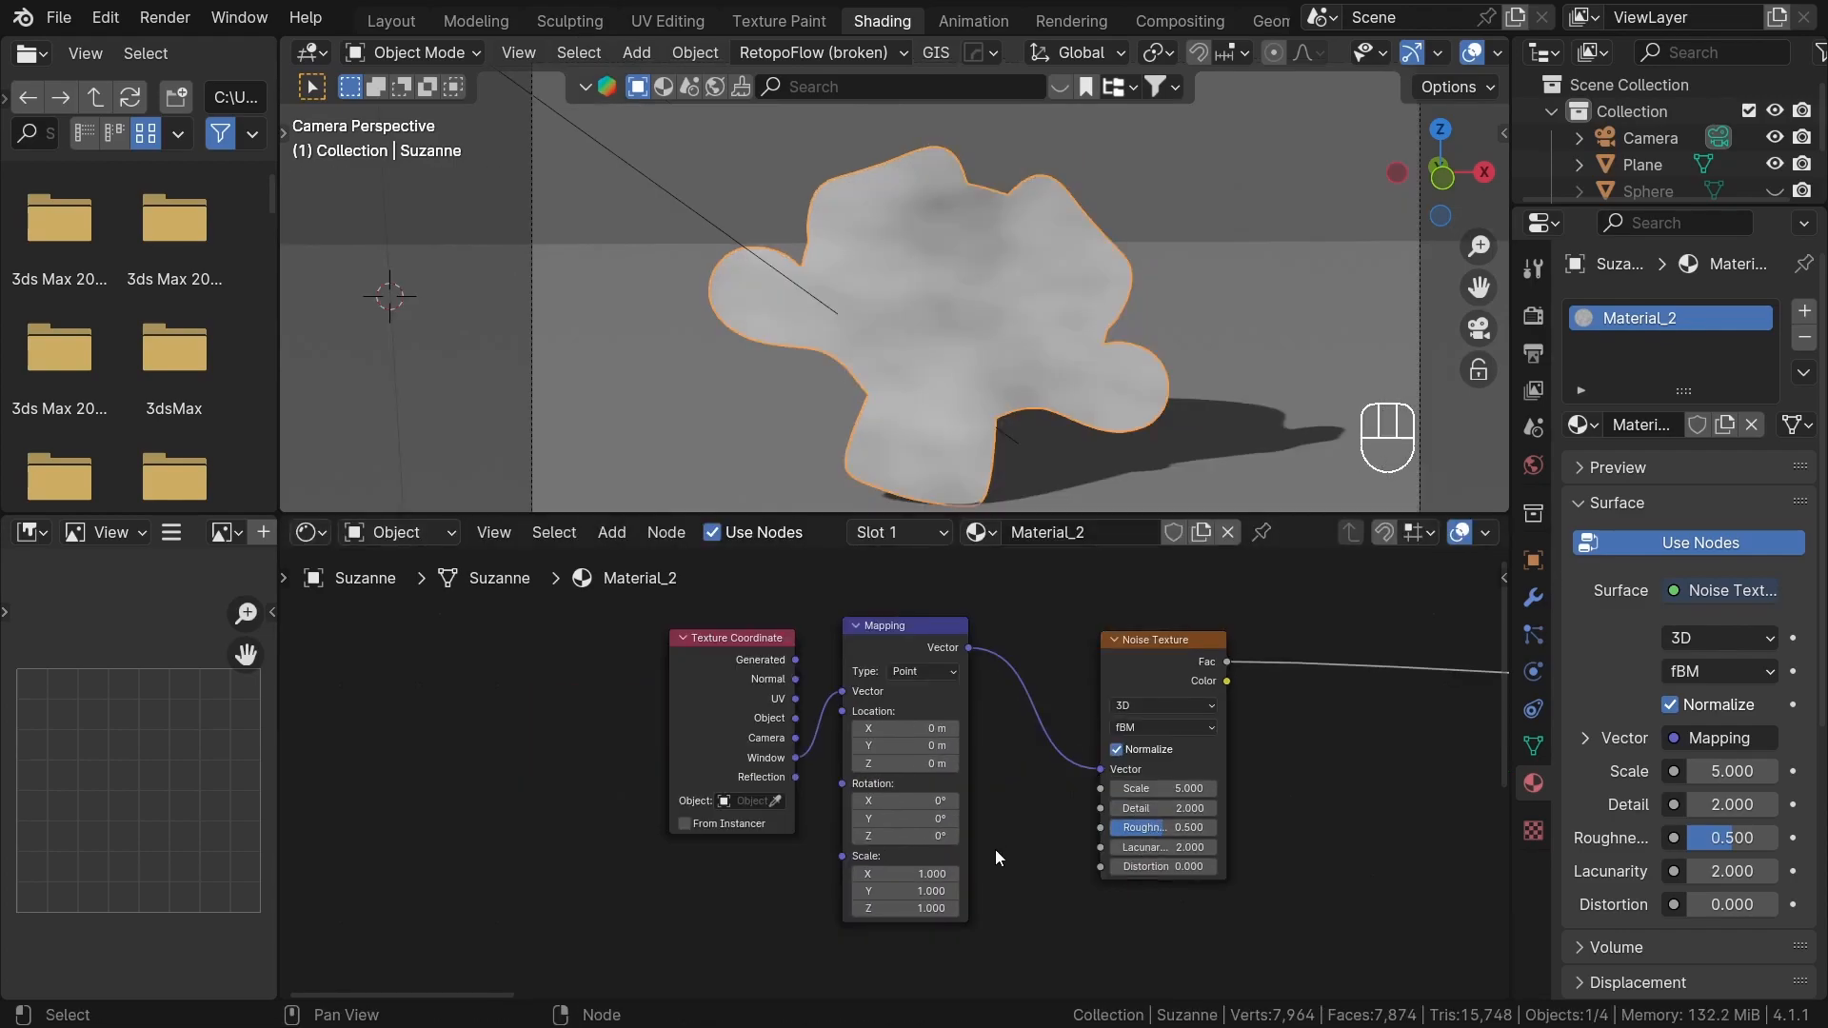
- Try stretching and rotating the noise with only a single Mapping node
scroll(996, 857, up, 2)
drag(885, 863, 1041, 863)
scroll(882, 809, down, 2)
middle_drag(882, 809, 824, 855)
drag(825, 855, 866, 855)
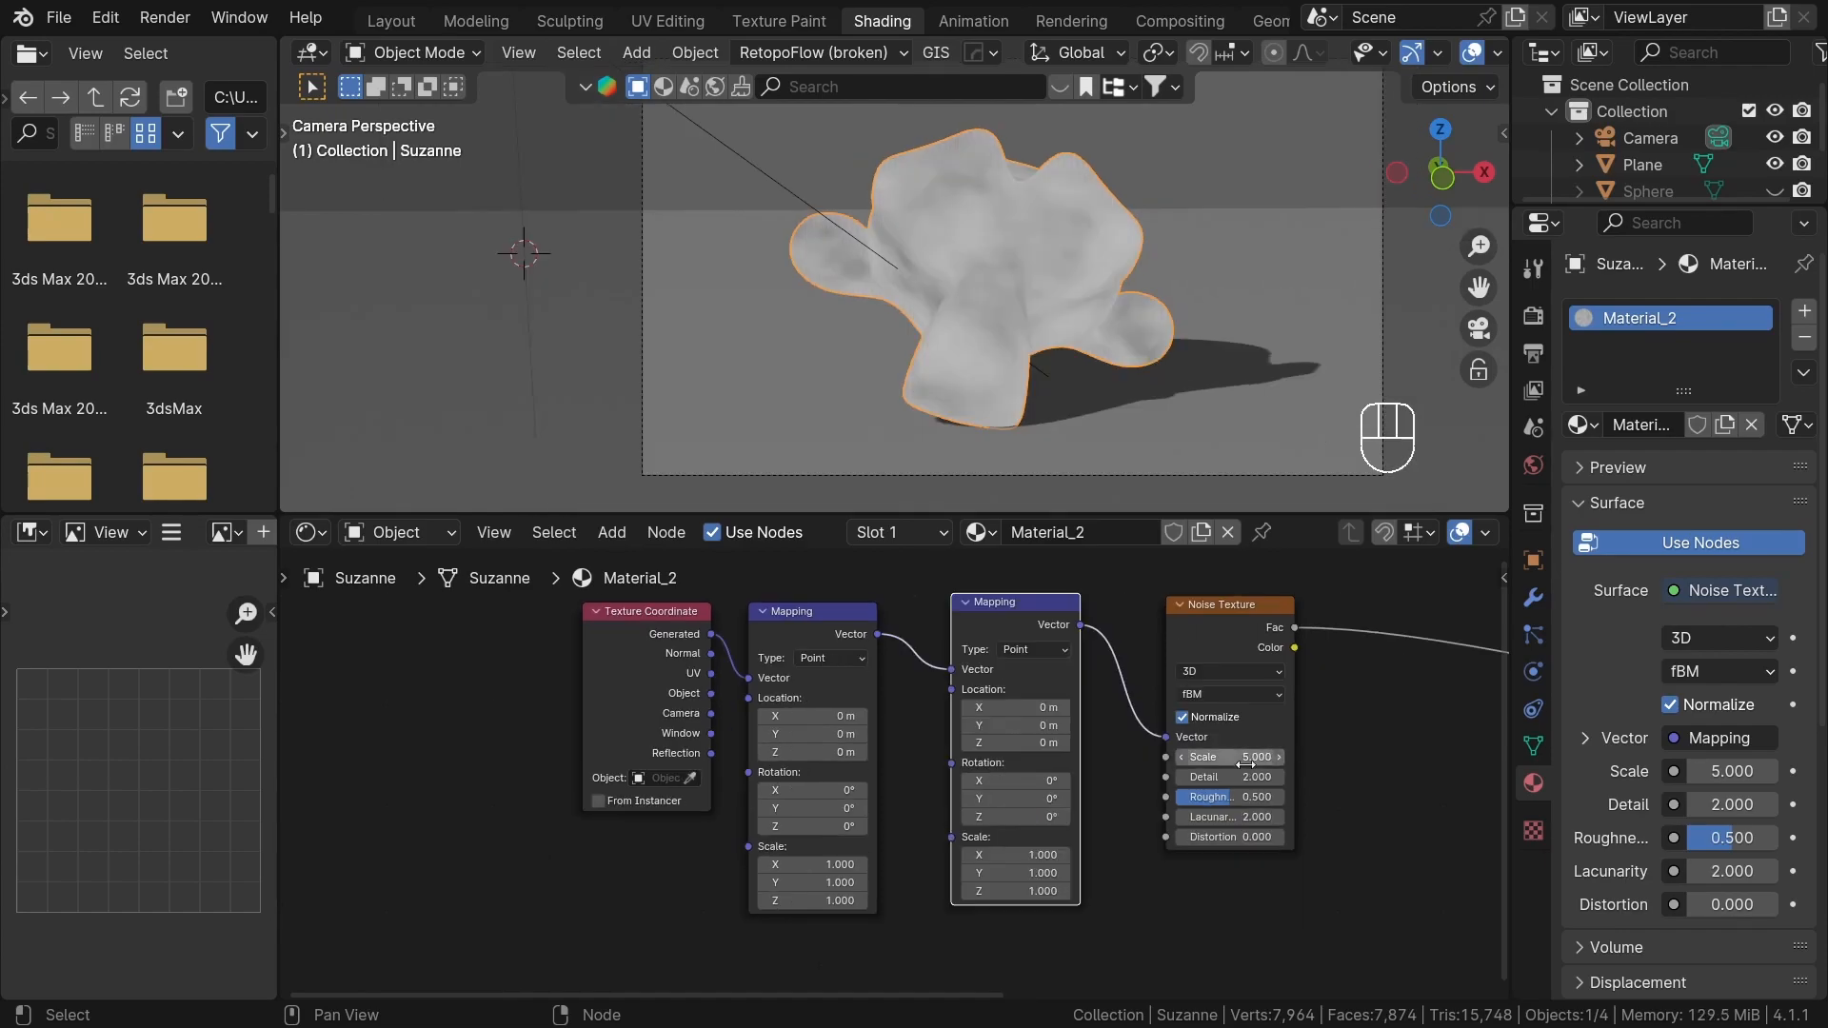
- Set the second Mapping node's X scale to 28.7 and feed the first Mapping node from the Window coordinates
scroll(996, 827, up, 2)
drag(1009, 868, 1118, 868)
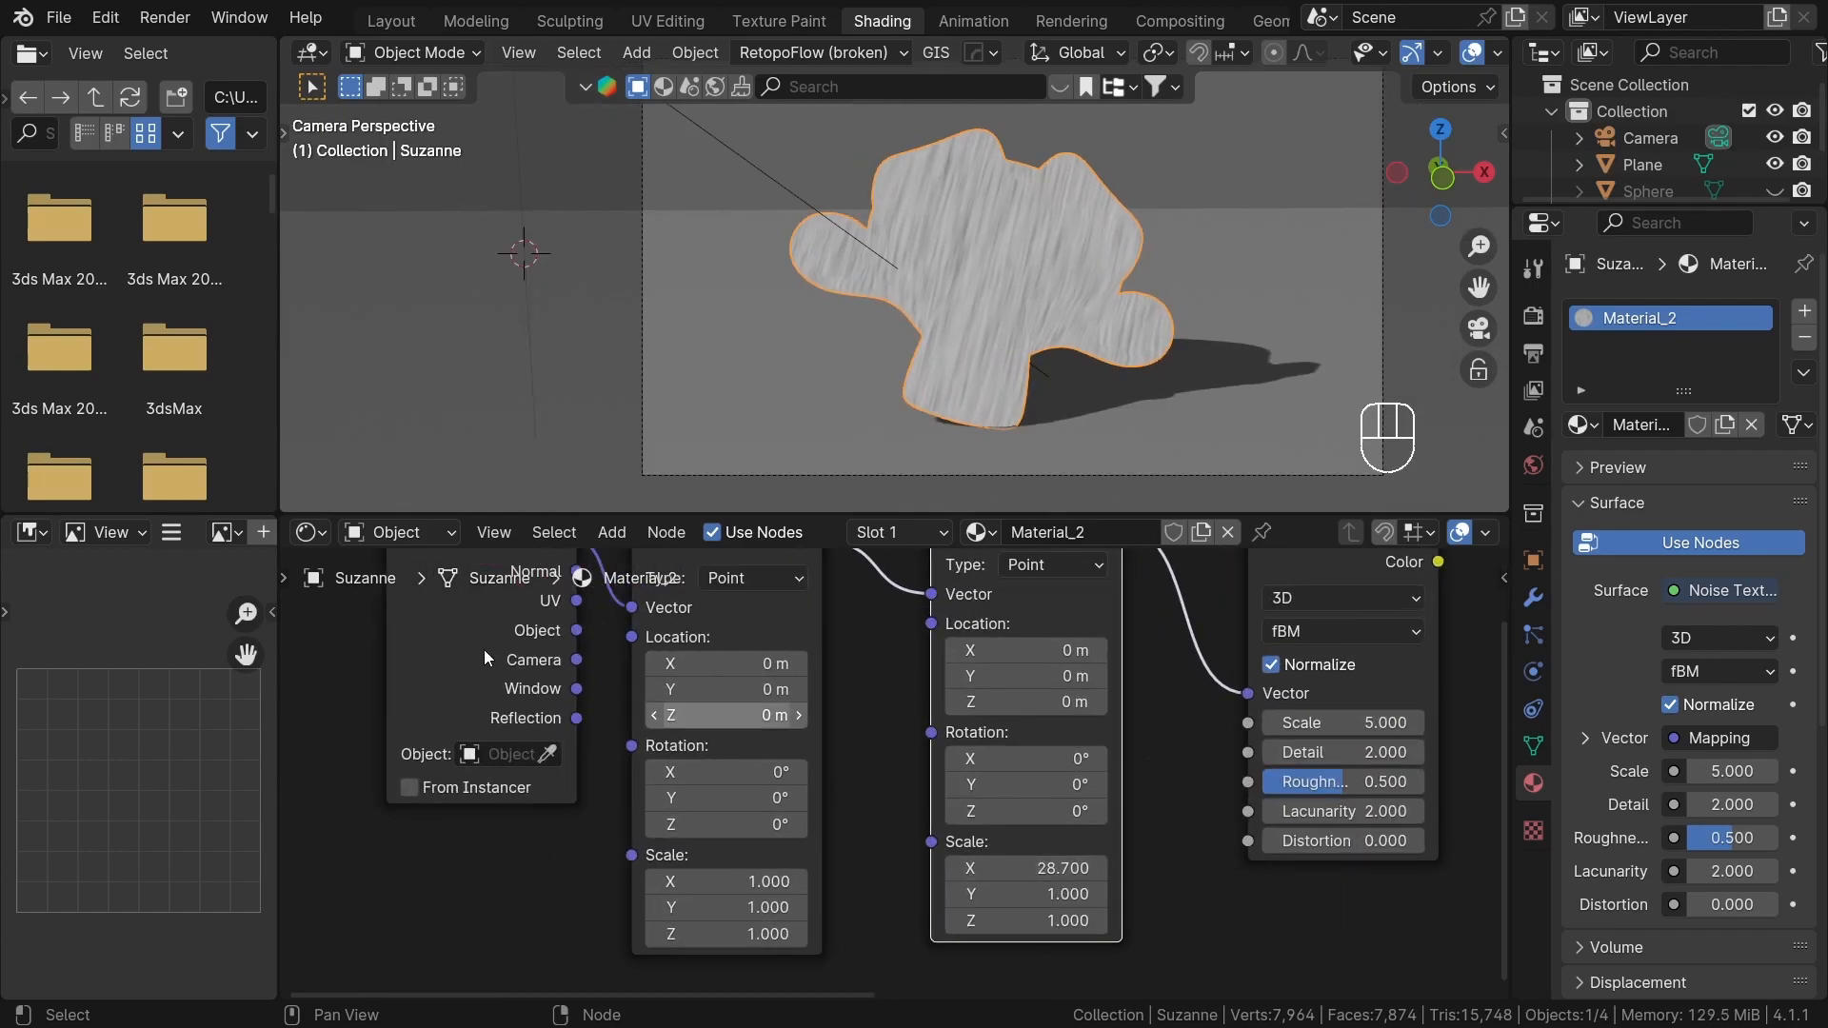
middle_drag(550, 683, 632, 745)
drag(657, 752, 713, 670)
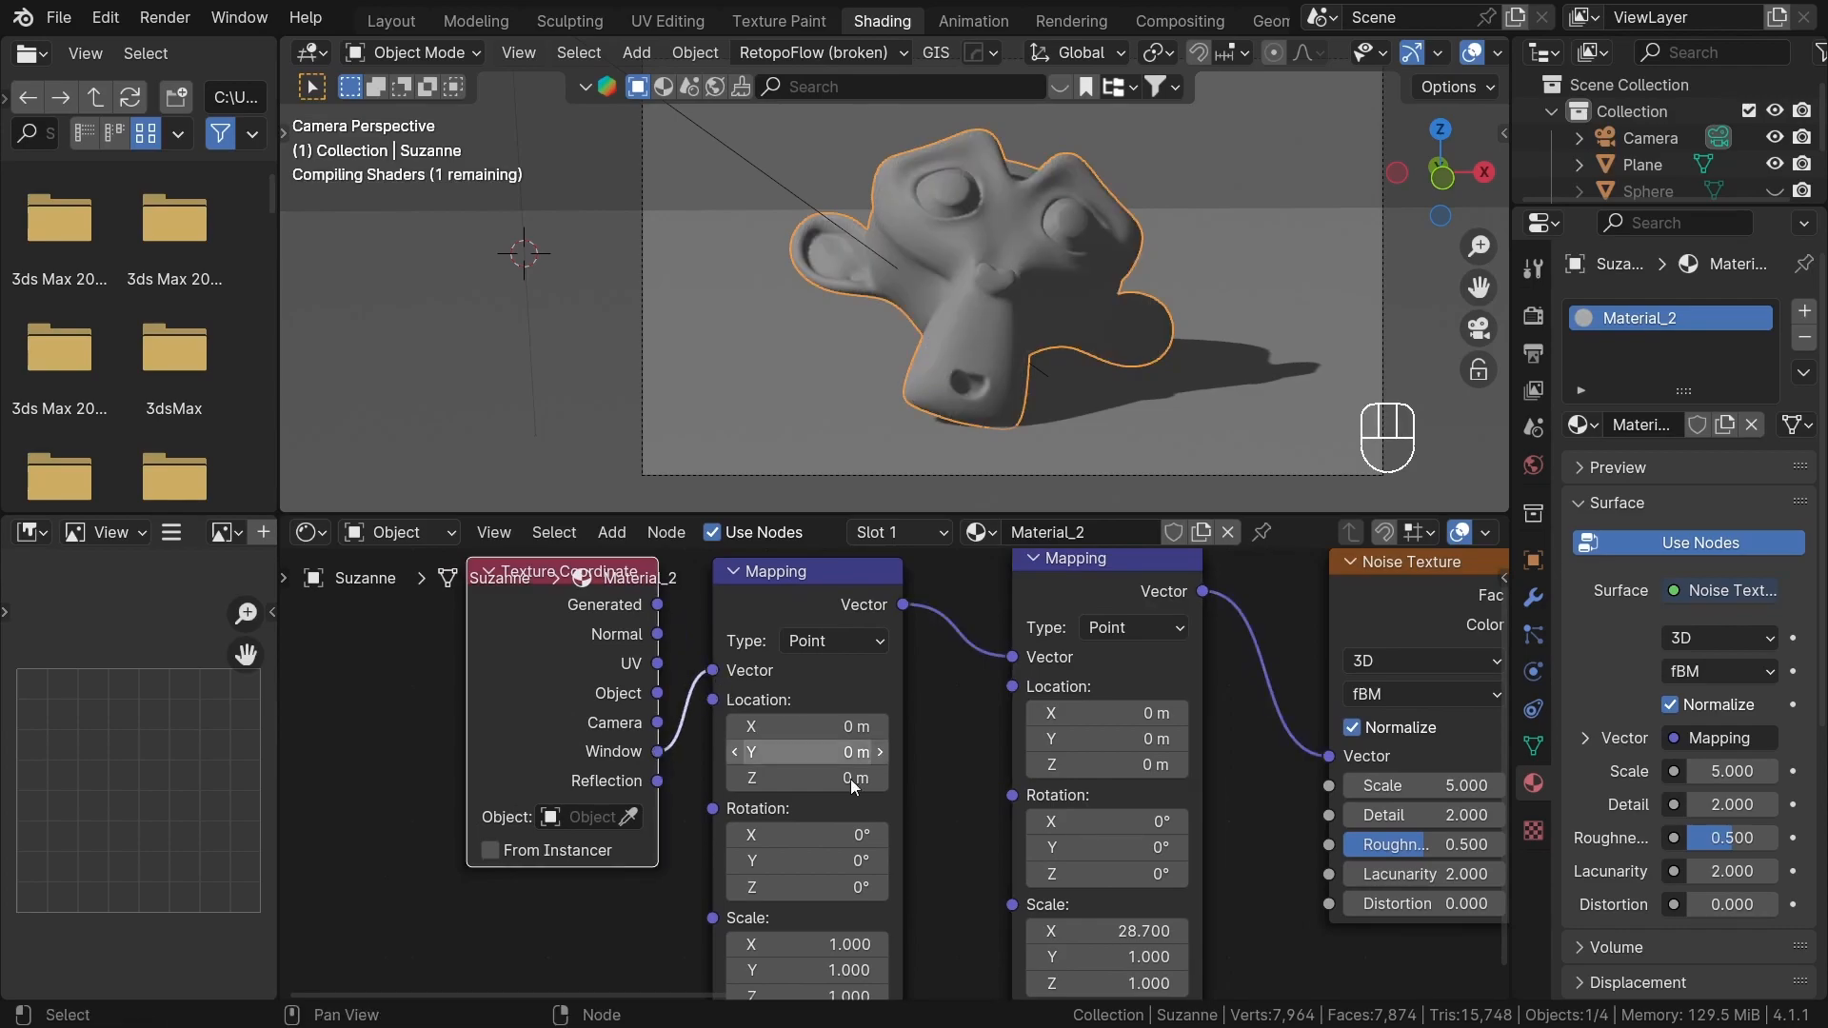
- Set the second Mapping node's X scale to 31.2 and the first Mapping node's Z rotation to 29°
middle_drag(933, 853, 920, 776)
drag(1070, 856, 1094, 856)
drag(838, 811, 871, 811)
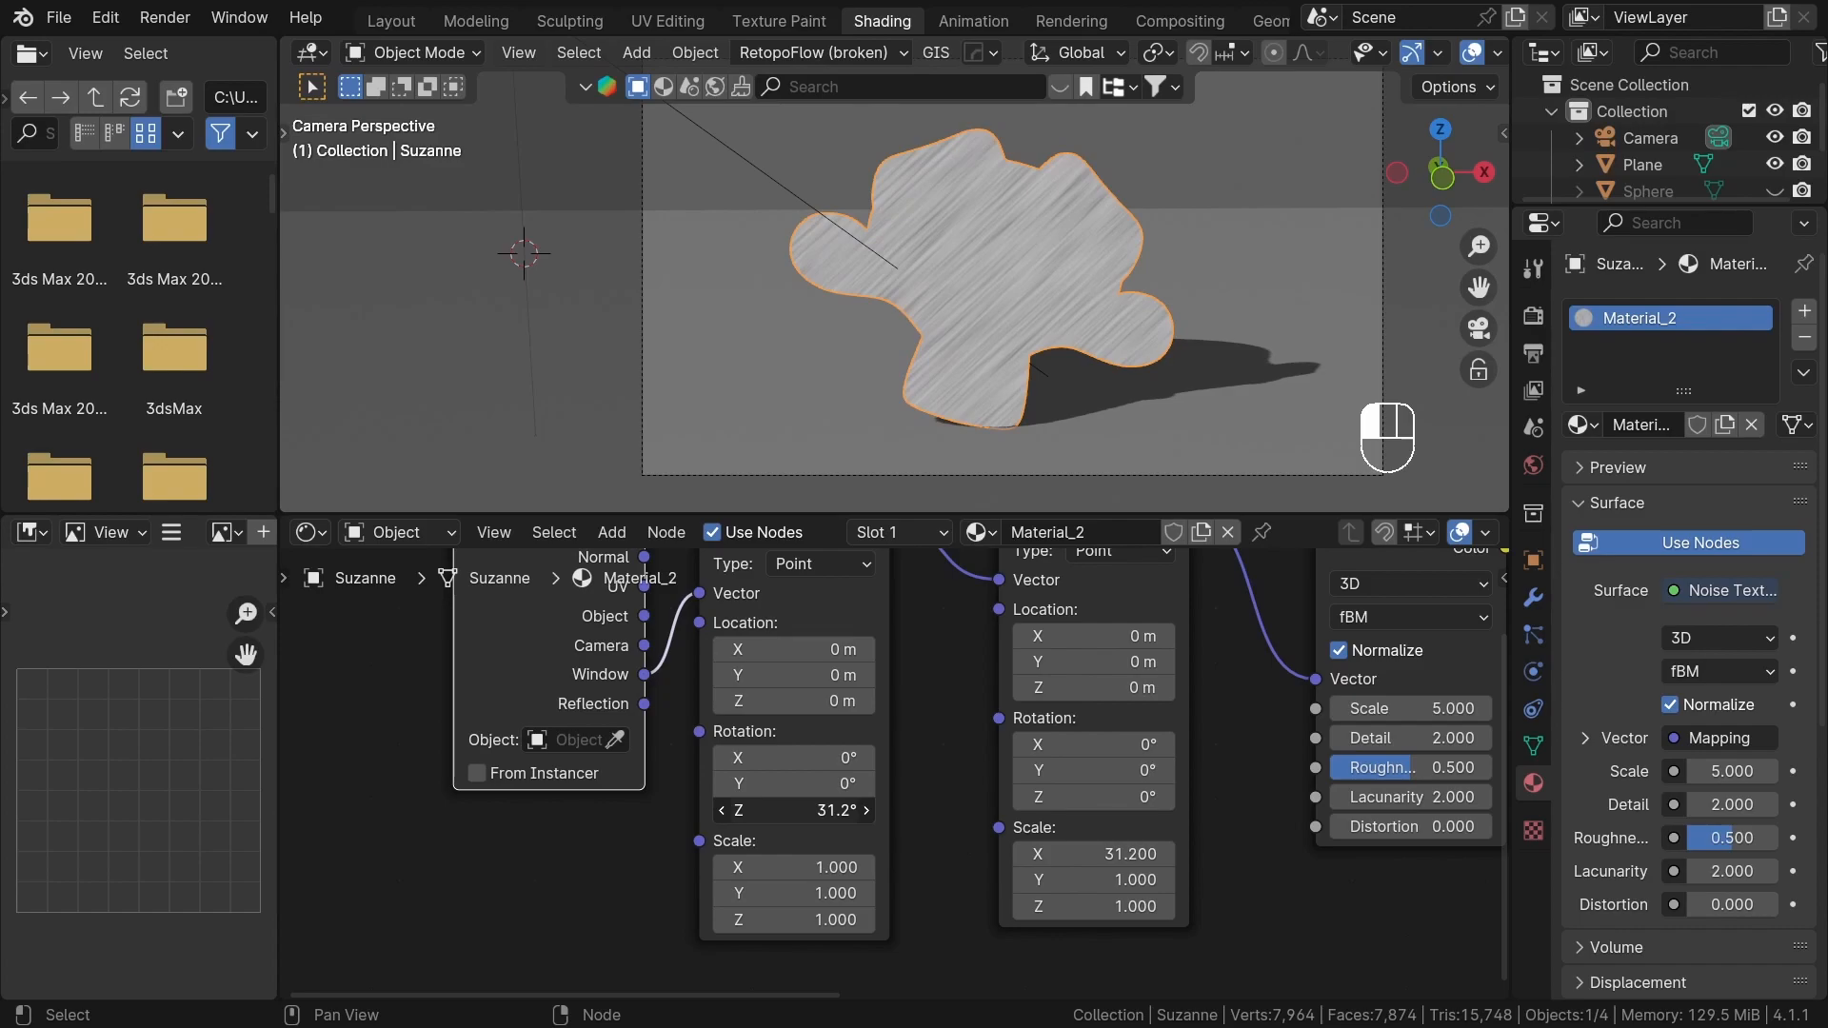
- Add a Color Ramp fed by the Noise Texture's Fac output and preview it on the monkey
scroll(907, 767, down, 5)
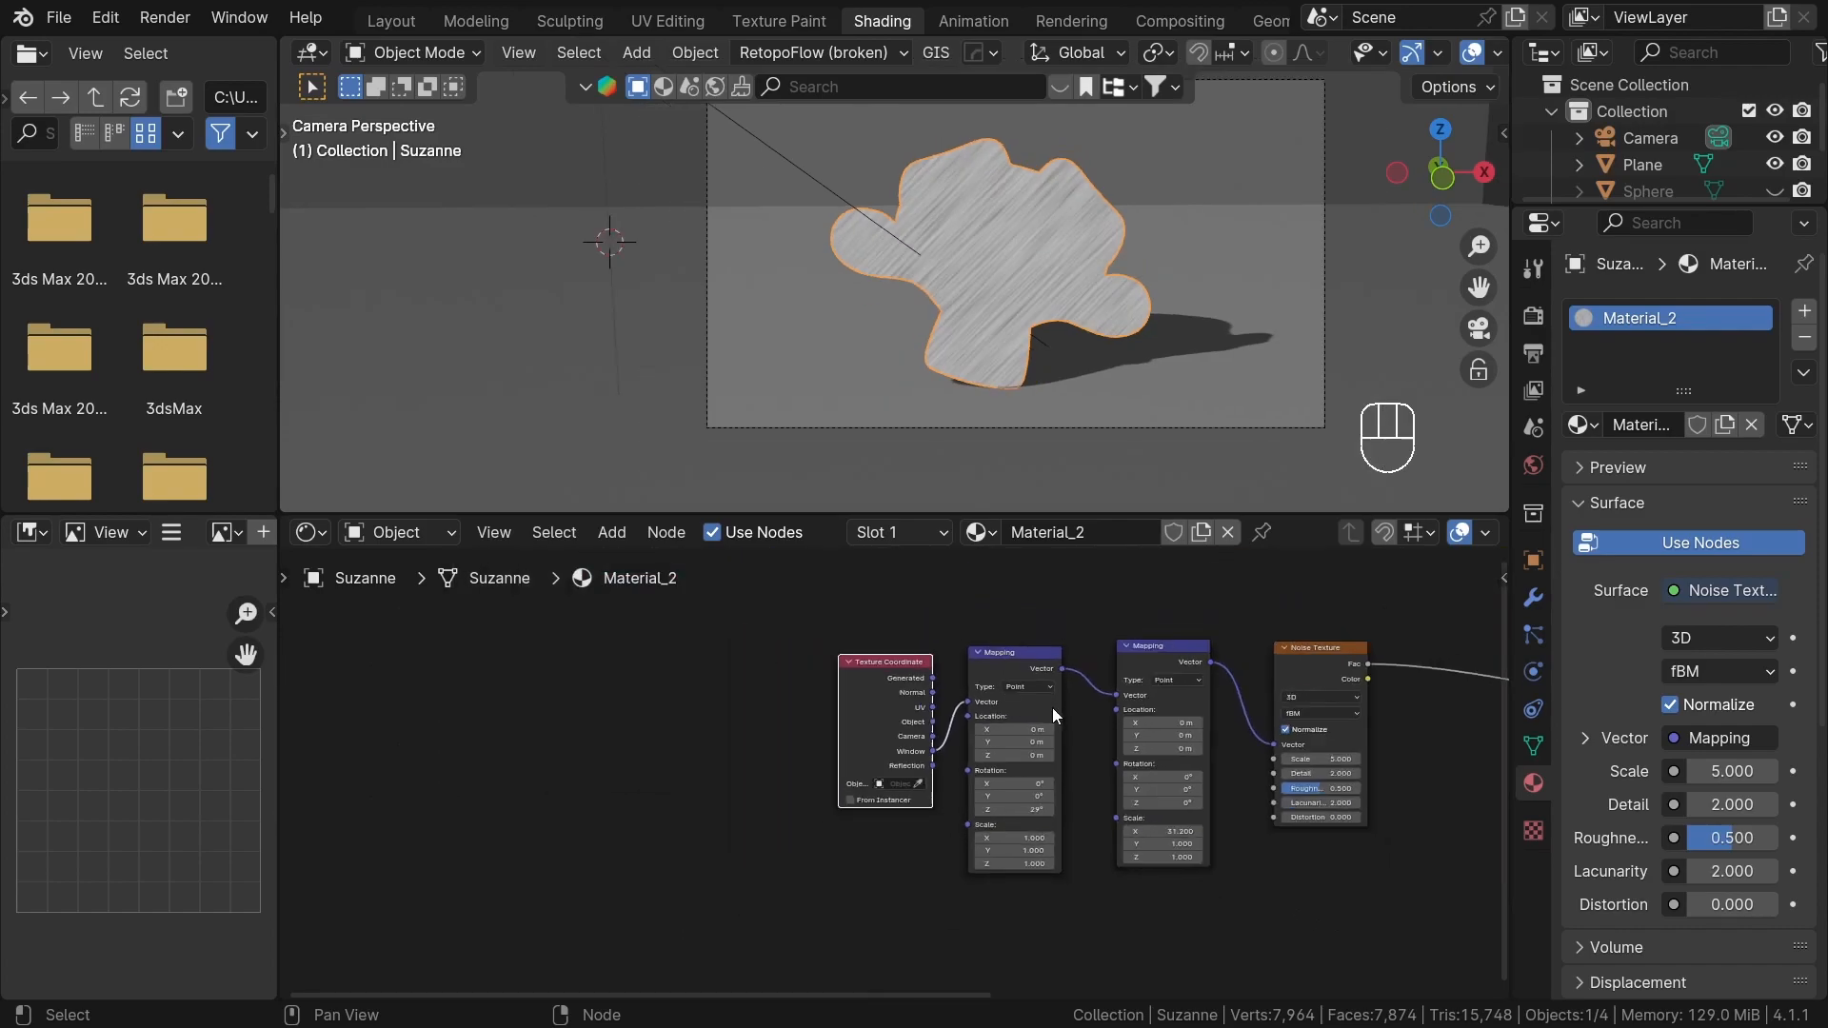
middle_drag(1409, 607, 995, 610)
scroll(982, 609, up, 6)
drag(910, 705, 993, 707)
text(colorr)
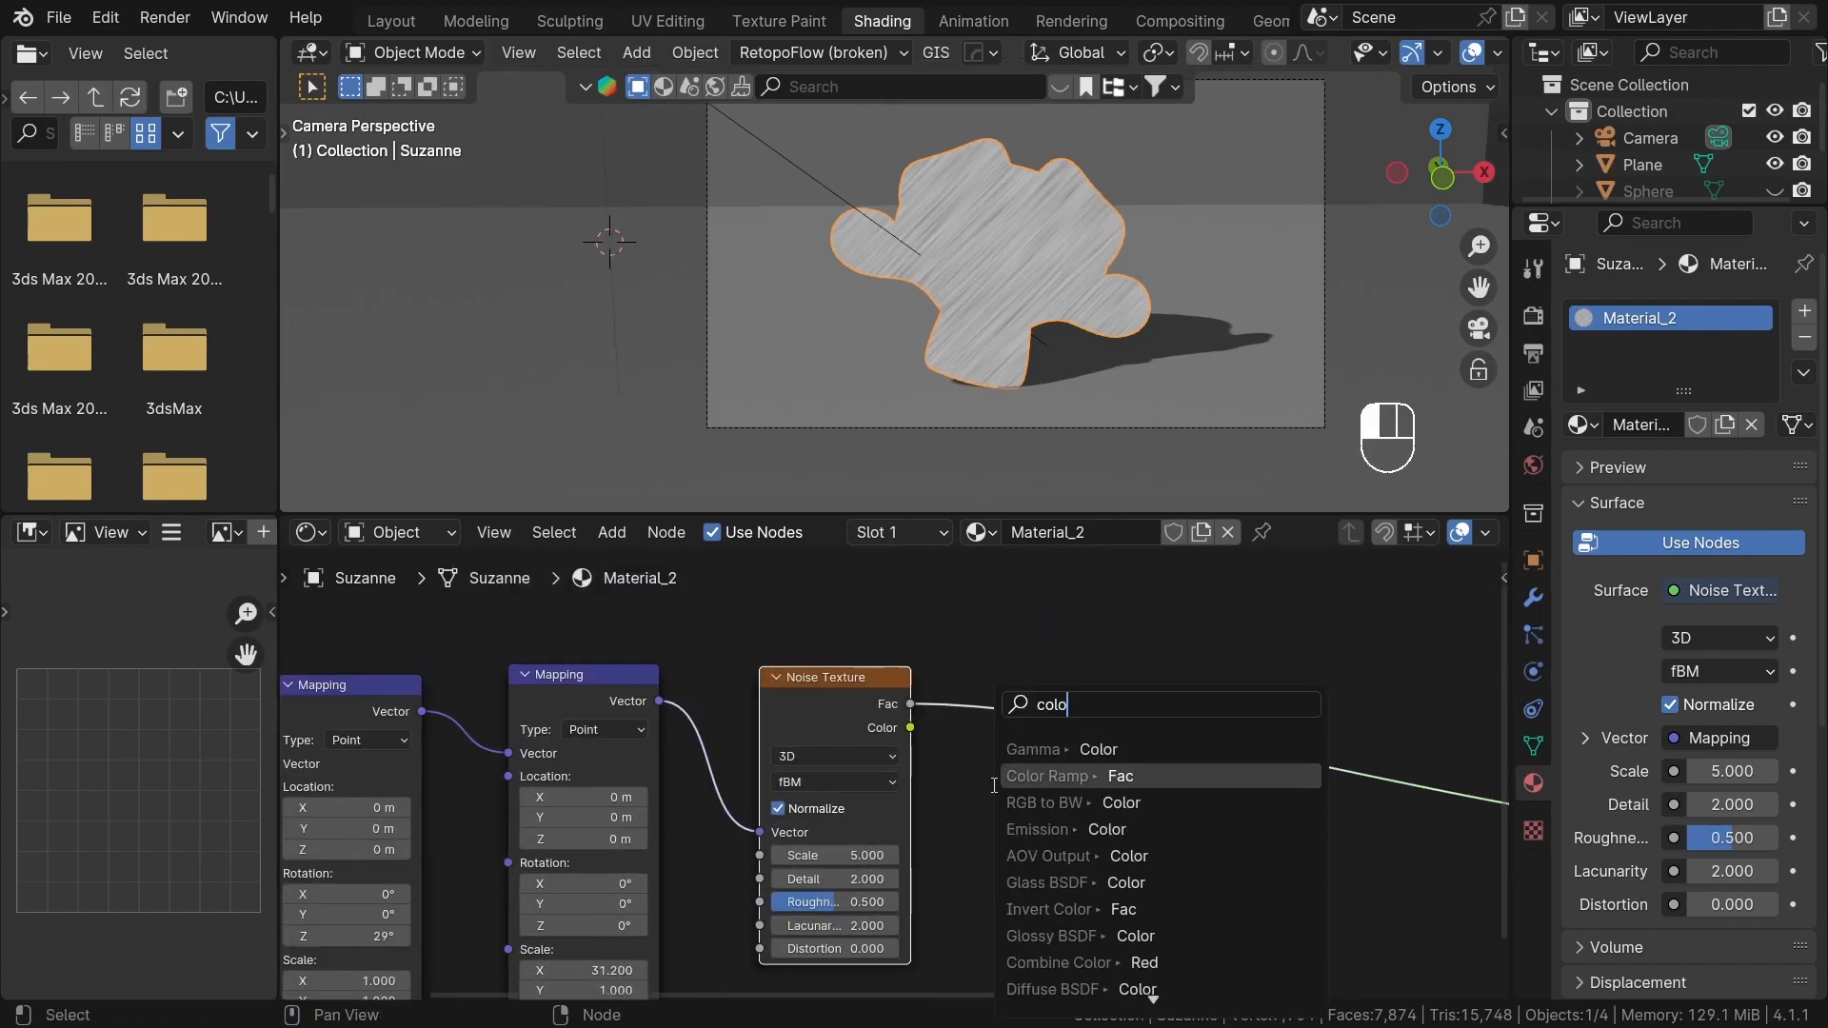
click(1046, 751)
ctrl+shift+click(1115, 750)
- Move the Color Ramp's black stop to 0.460 and its white stop close beside it, and increase the Noise Texture's scale slightly
scroll(1148, 836, up, 2)
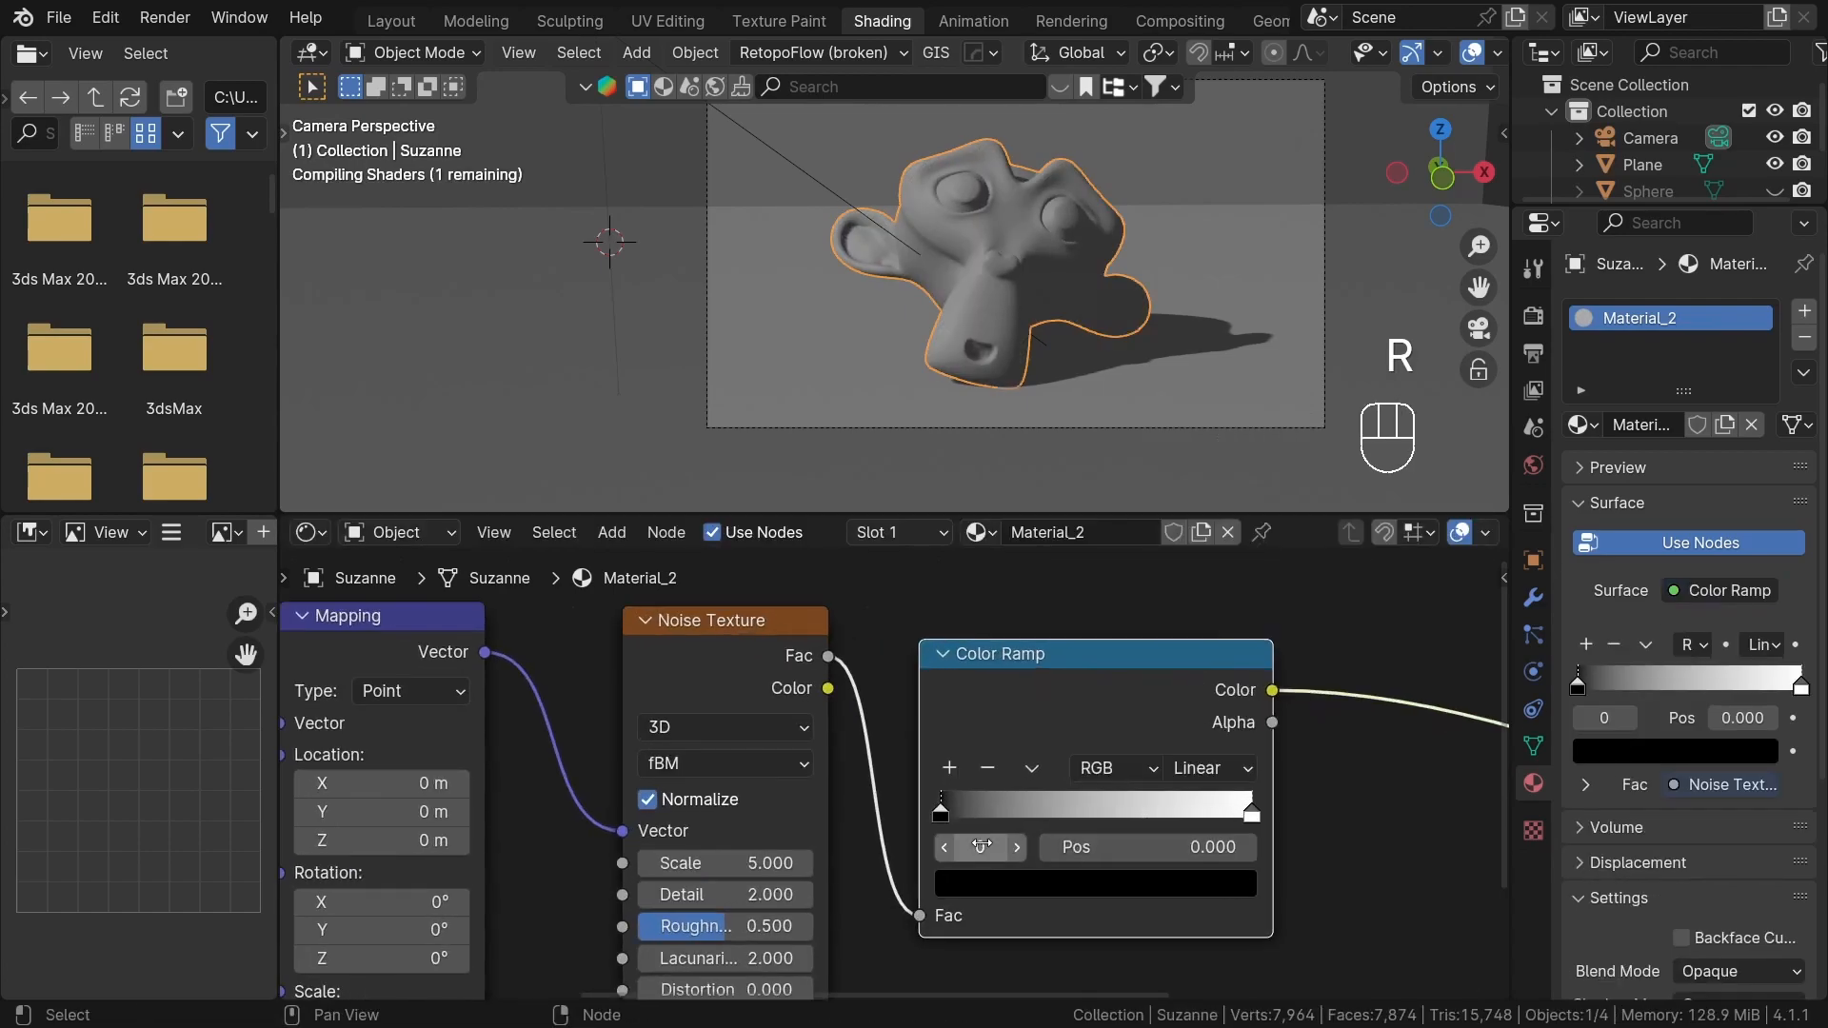
drag(950, 809, 1100, 816)
drag(1251, 814, 1085, 815)
scroll(796, 823, down, 4)
scroll(741, 849, up, 4)
drag(740, 854, 758, 854)
- Duplicate the whole chain from Texture Coordinate to Color Ramp below the original and preview the copy
scroll(953, 647, down, 4)
drag(1125, 878, 515, 693)
scroll(979, 755, down, 2)
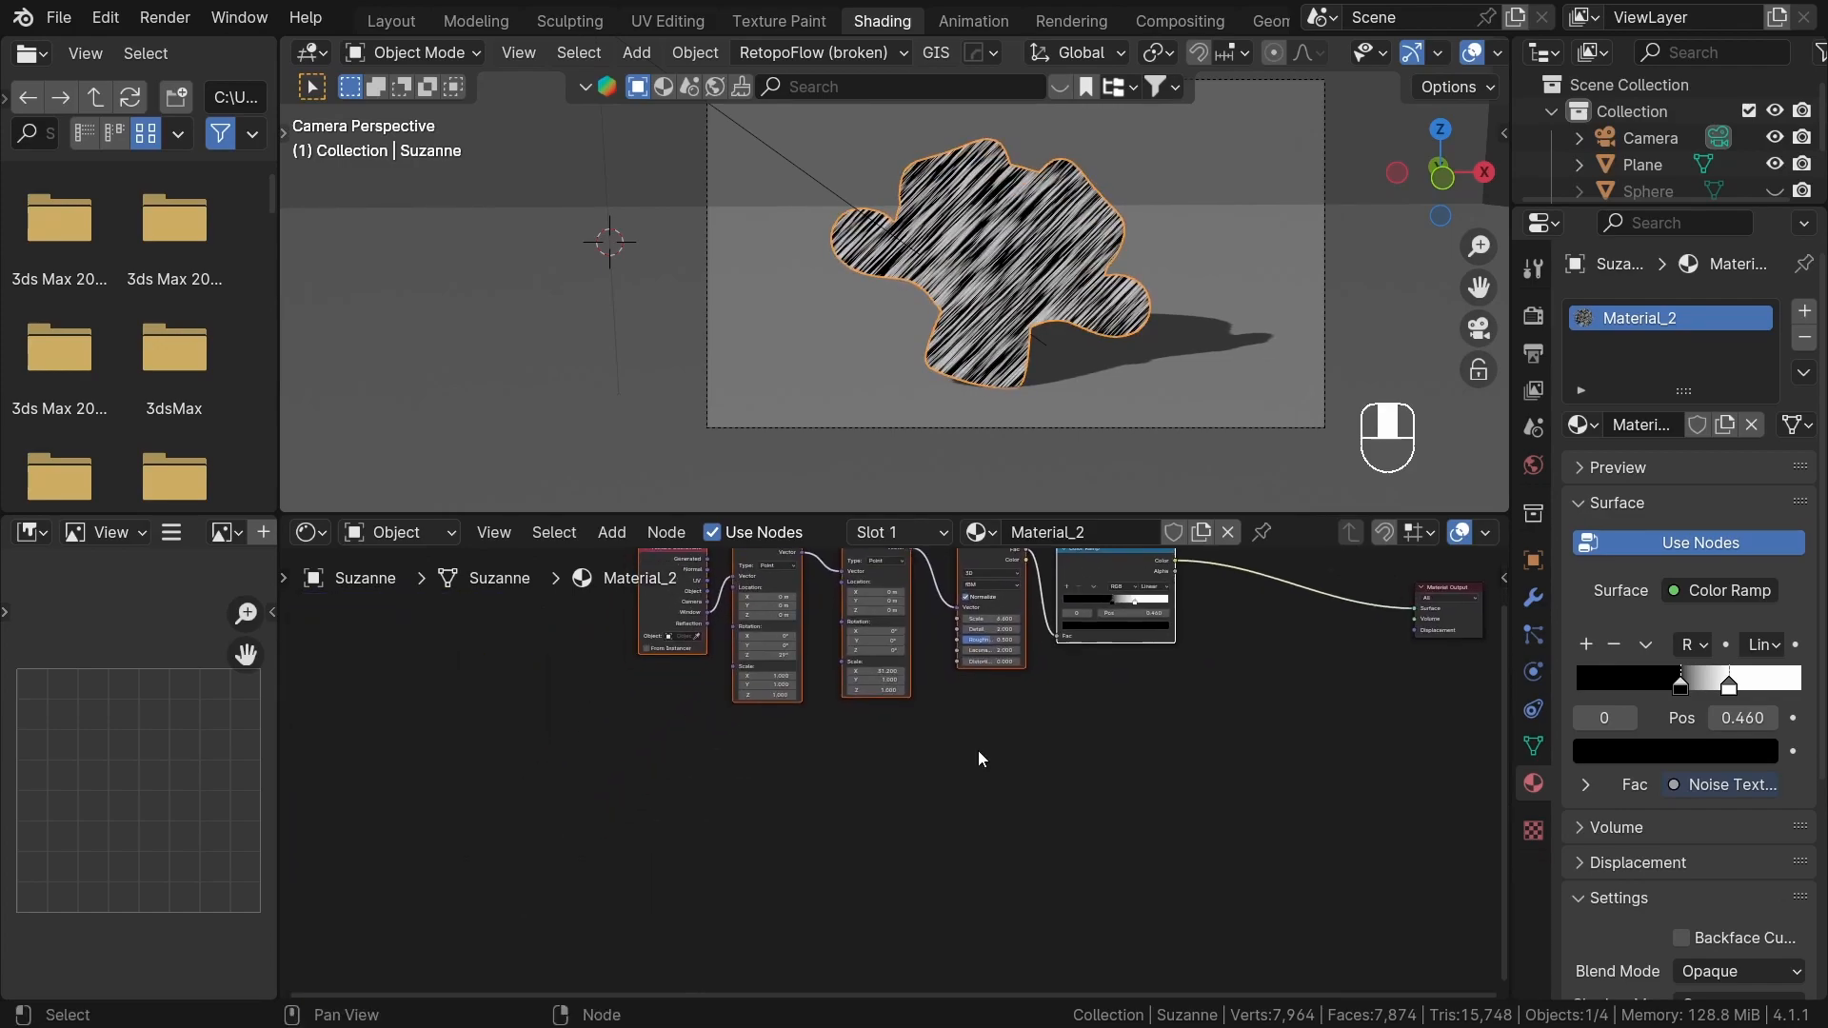
key(shift+d)
click(943, 877)
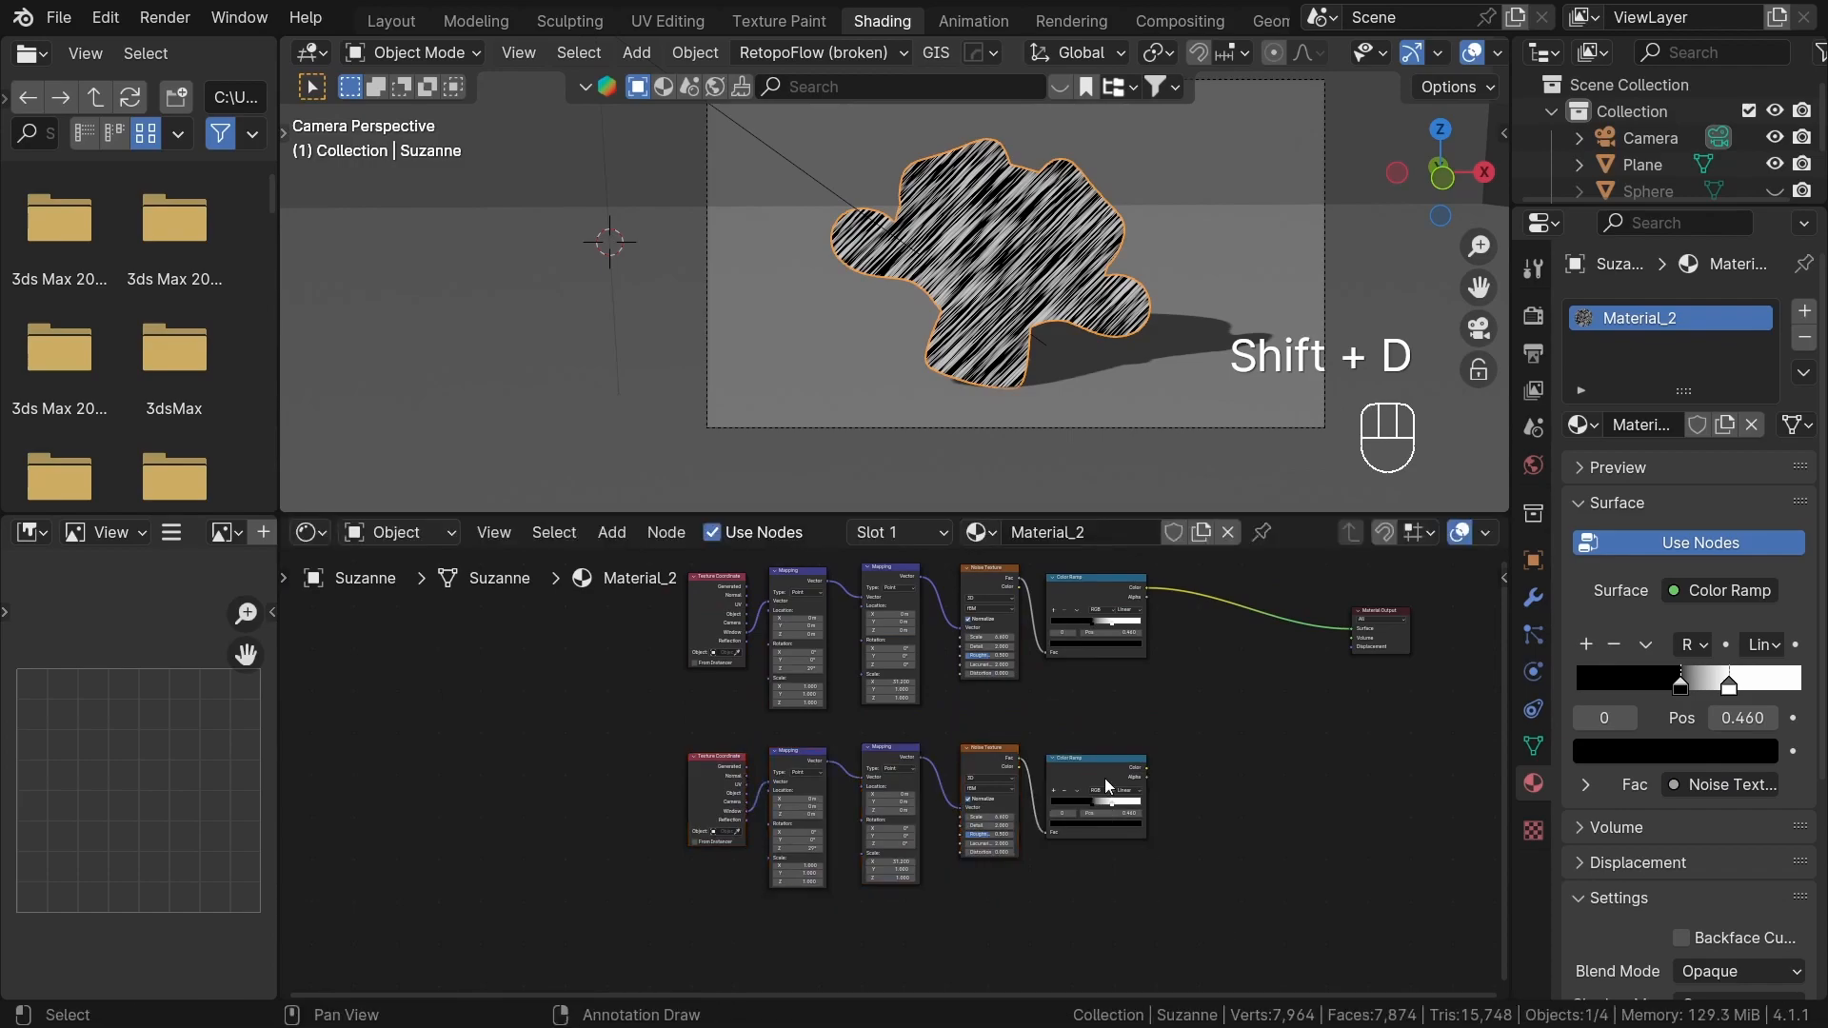
scroll(1104, 786, up, 5)
ctrl+shift+click(1106, 769)
- Set the duplicated chain's first Mapping node Z rotation to 149°
scroll(706, 857, up, 13)
middle_drag(755, 943, 924, 773)
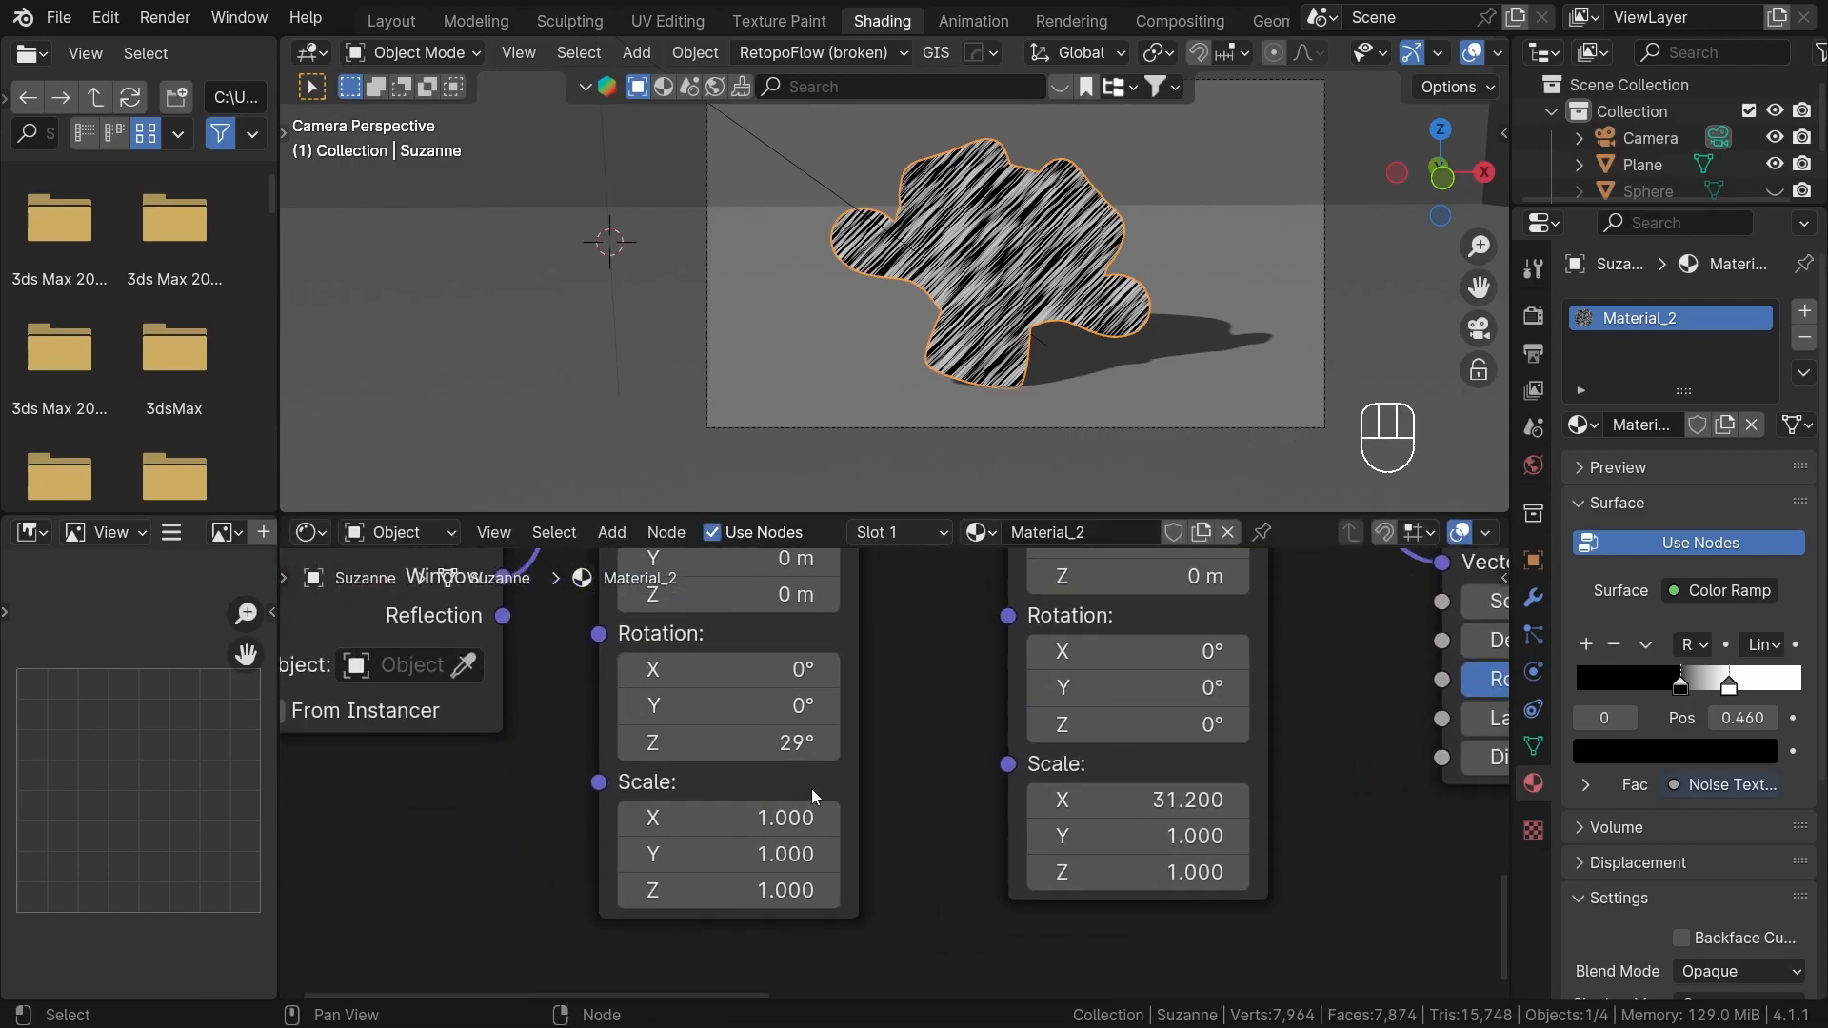
drag(809, 743, 924, 742)
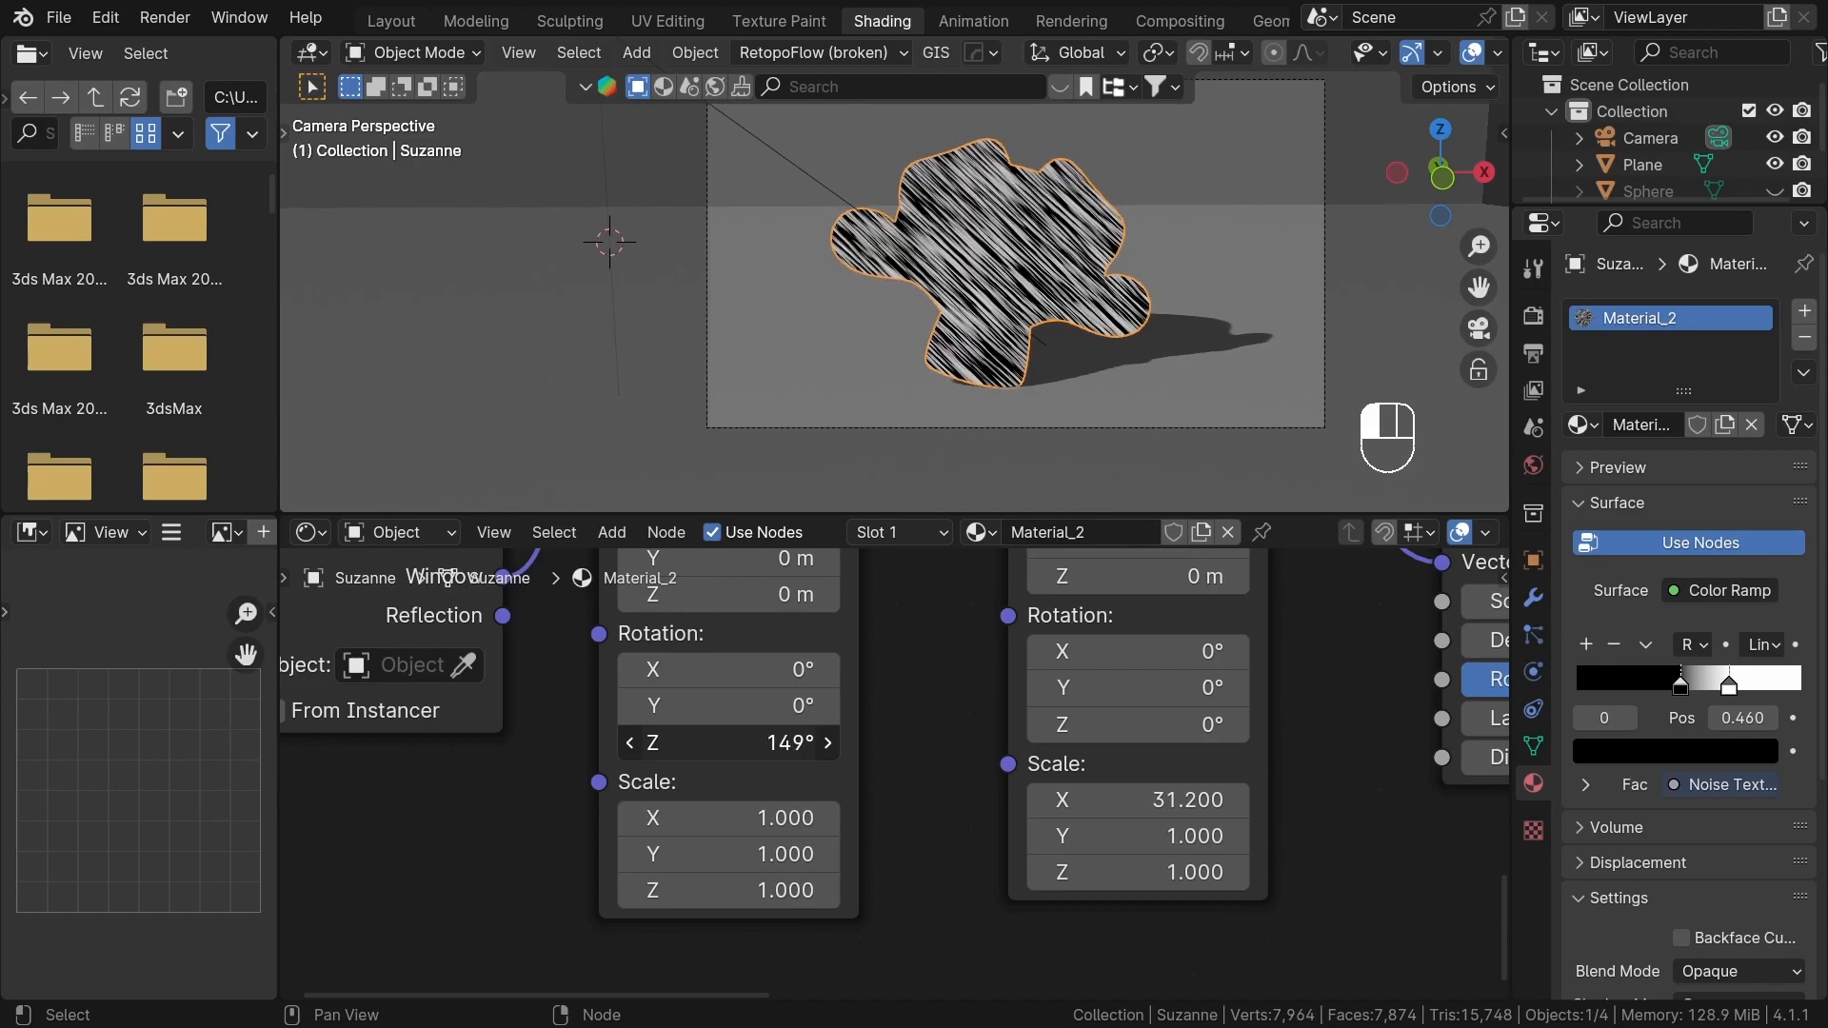
scroll(527, 871, down, 5)
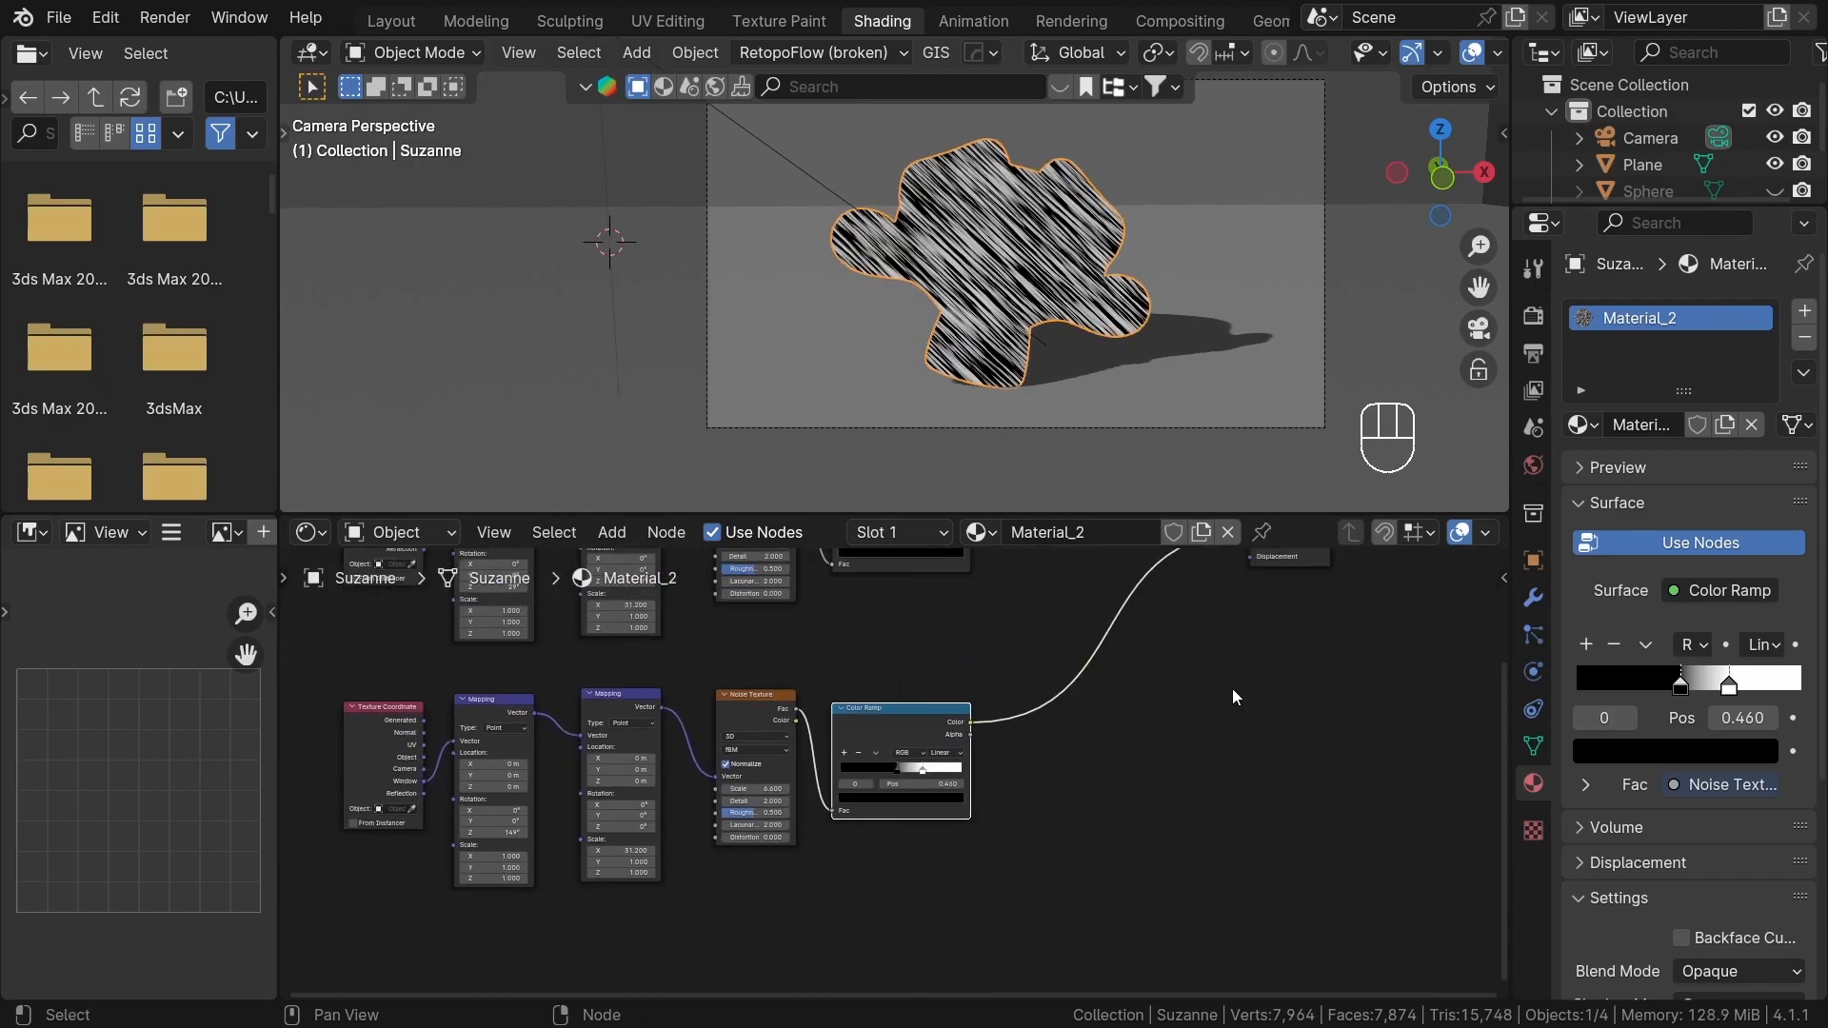
- Add a Math node set to Multiply between the two Color Ramps and the Material Output
scroll(1241, 700, up, 2)
key(shift+a)
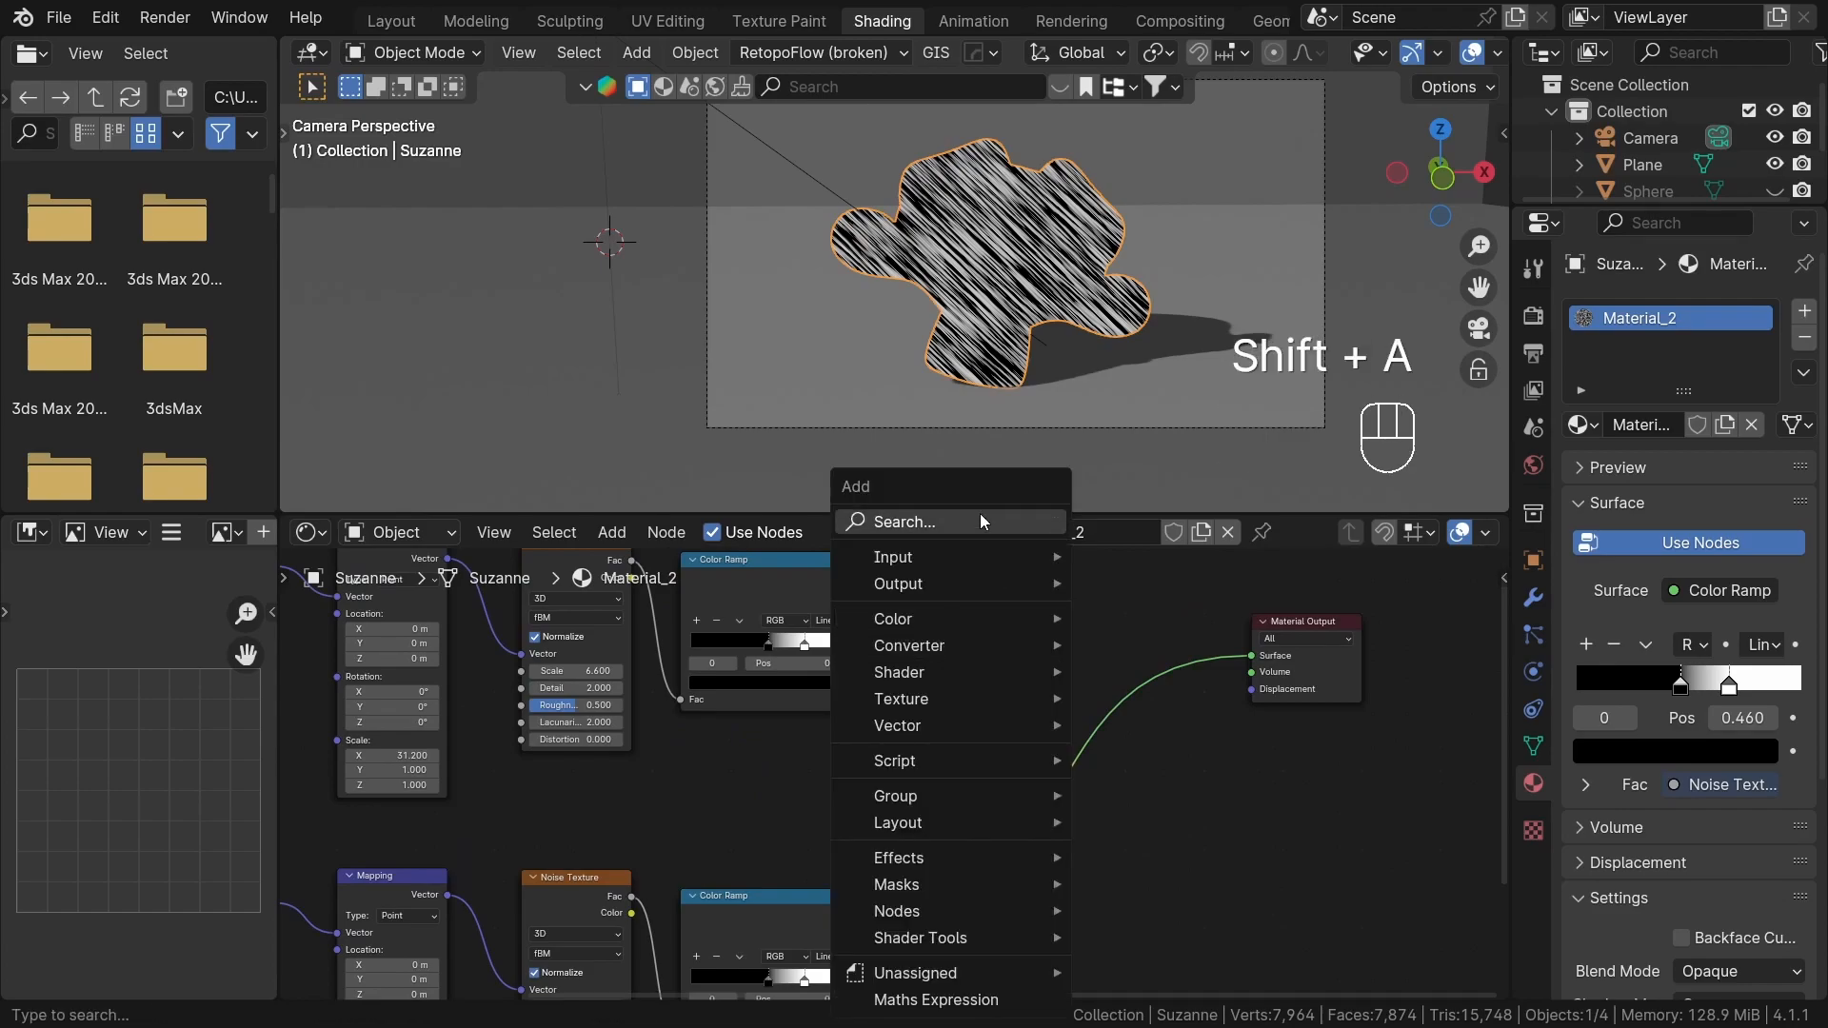
text(math)
key(Return)
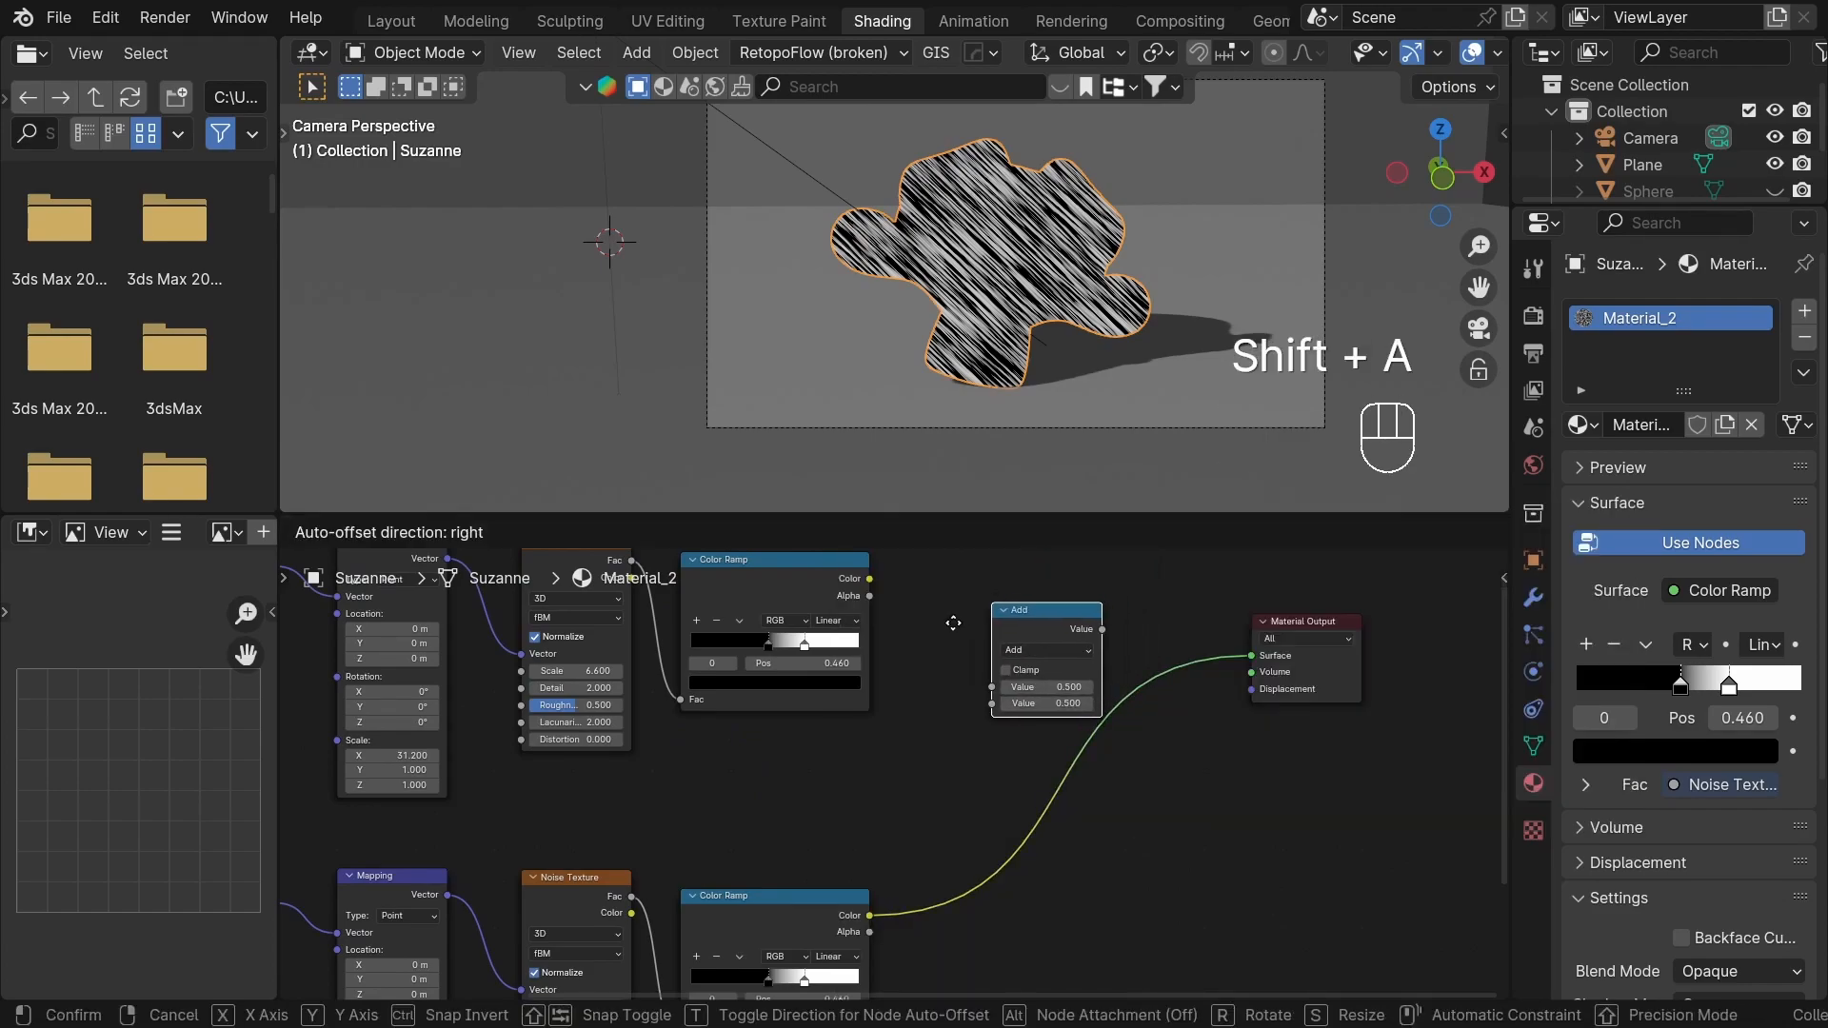
click(909, 648)
scroll(1020, 687, up, 4)
click(1024, 677)
key(m)
scroll(1009, 657, down, 2)
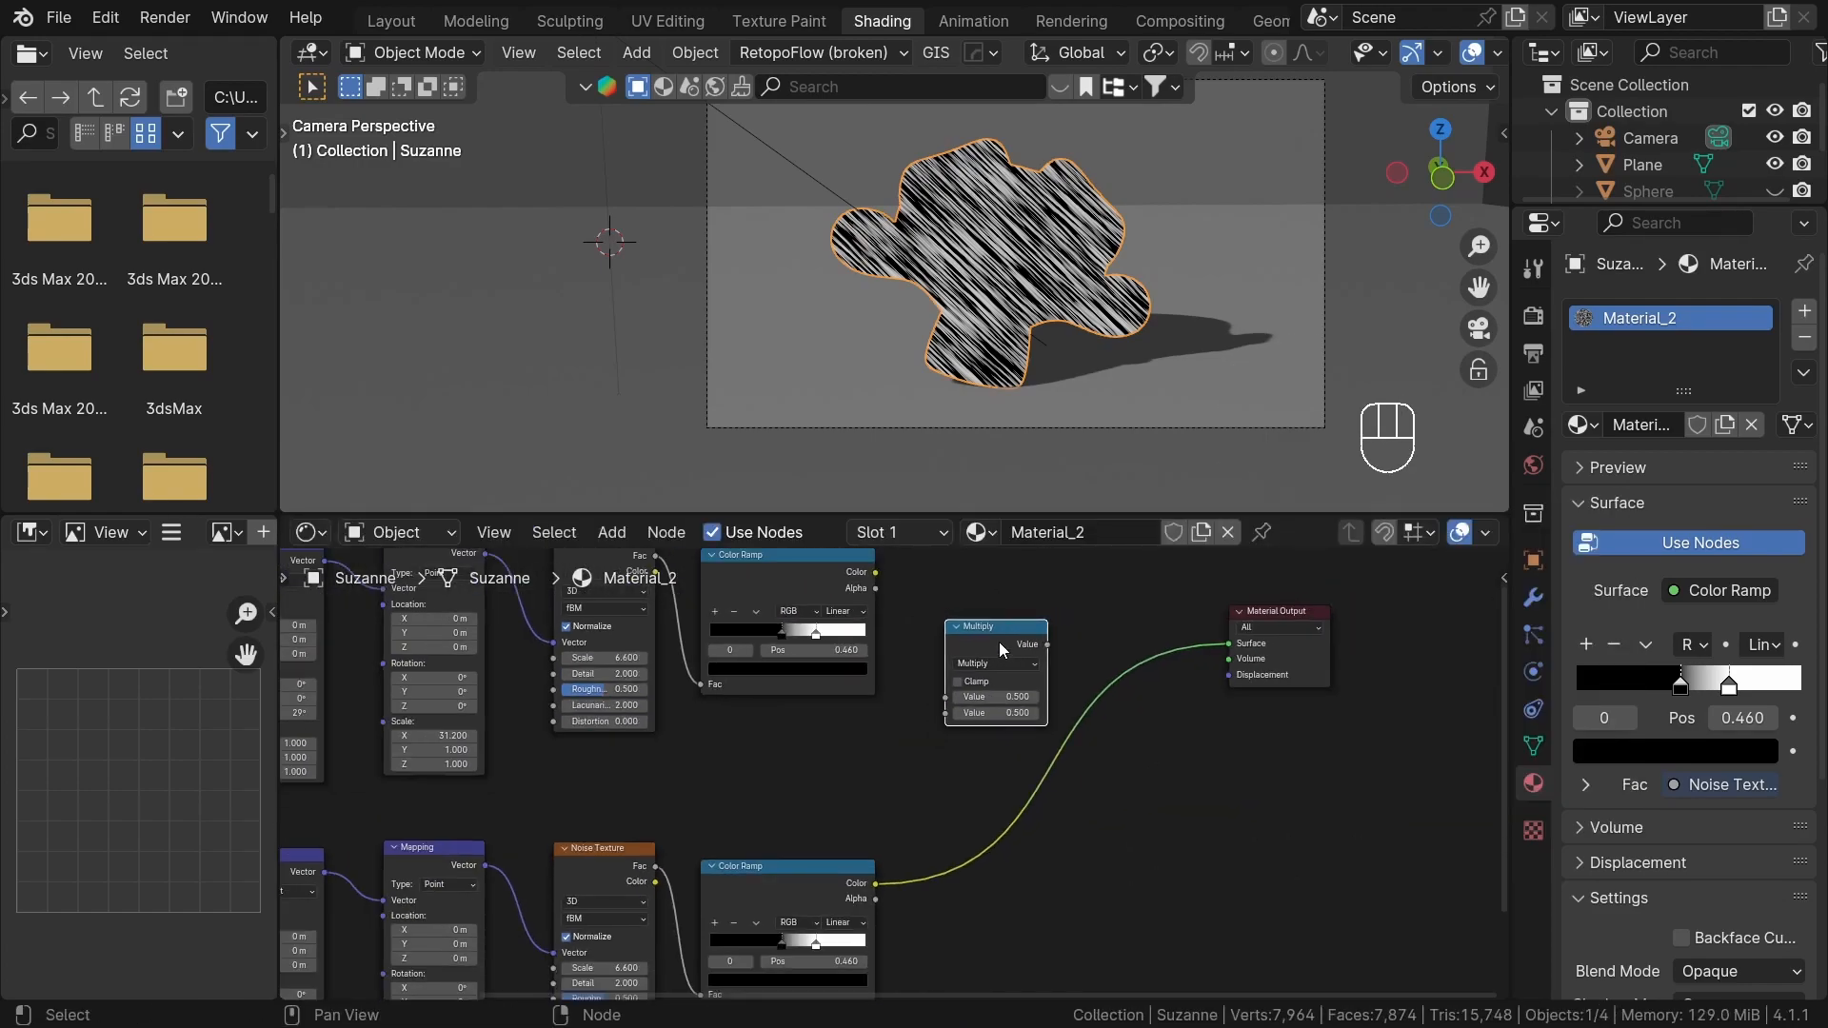
- Feed the Color outputs of both Color Ramps into the Multiply node and preview it on the monkey
drag(998, 642, 1019, 721)
scroll(938, 634, up, 1)
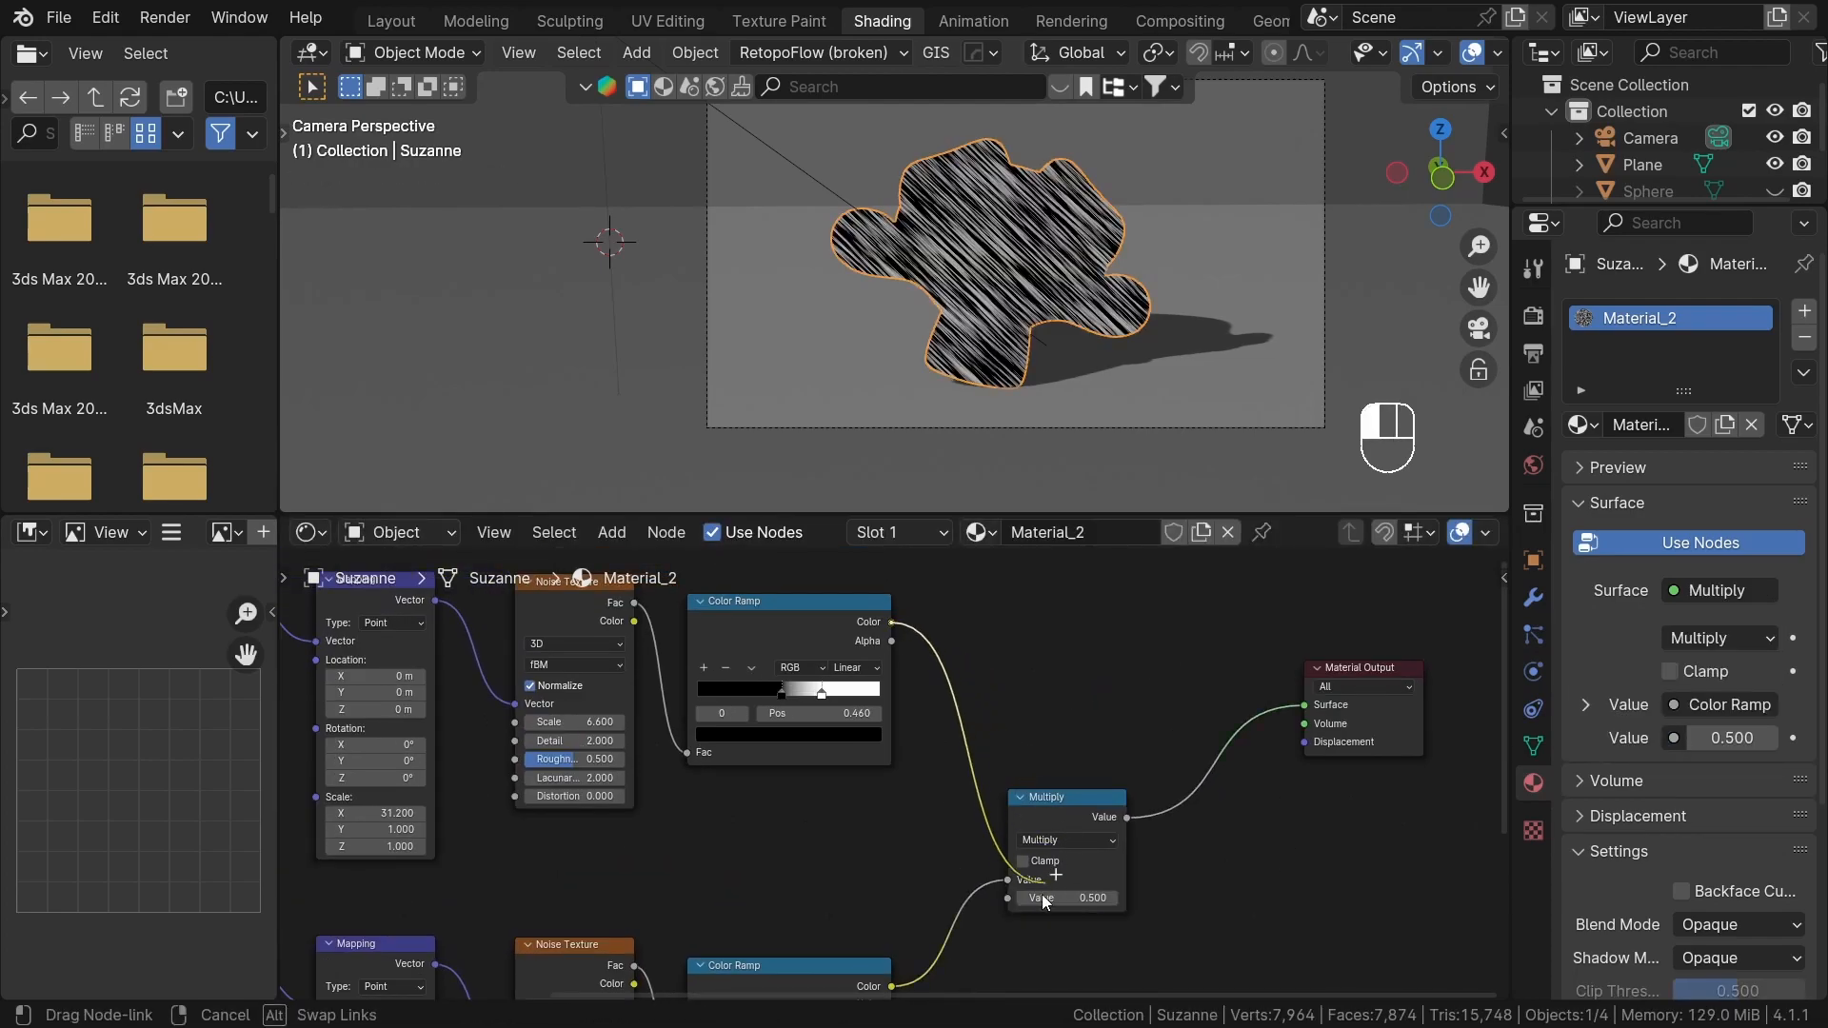
drag(1011, 883, 1010, 884)
middle_drag(1006, 892, 1029, 801)
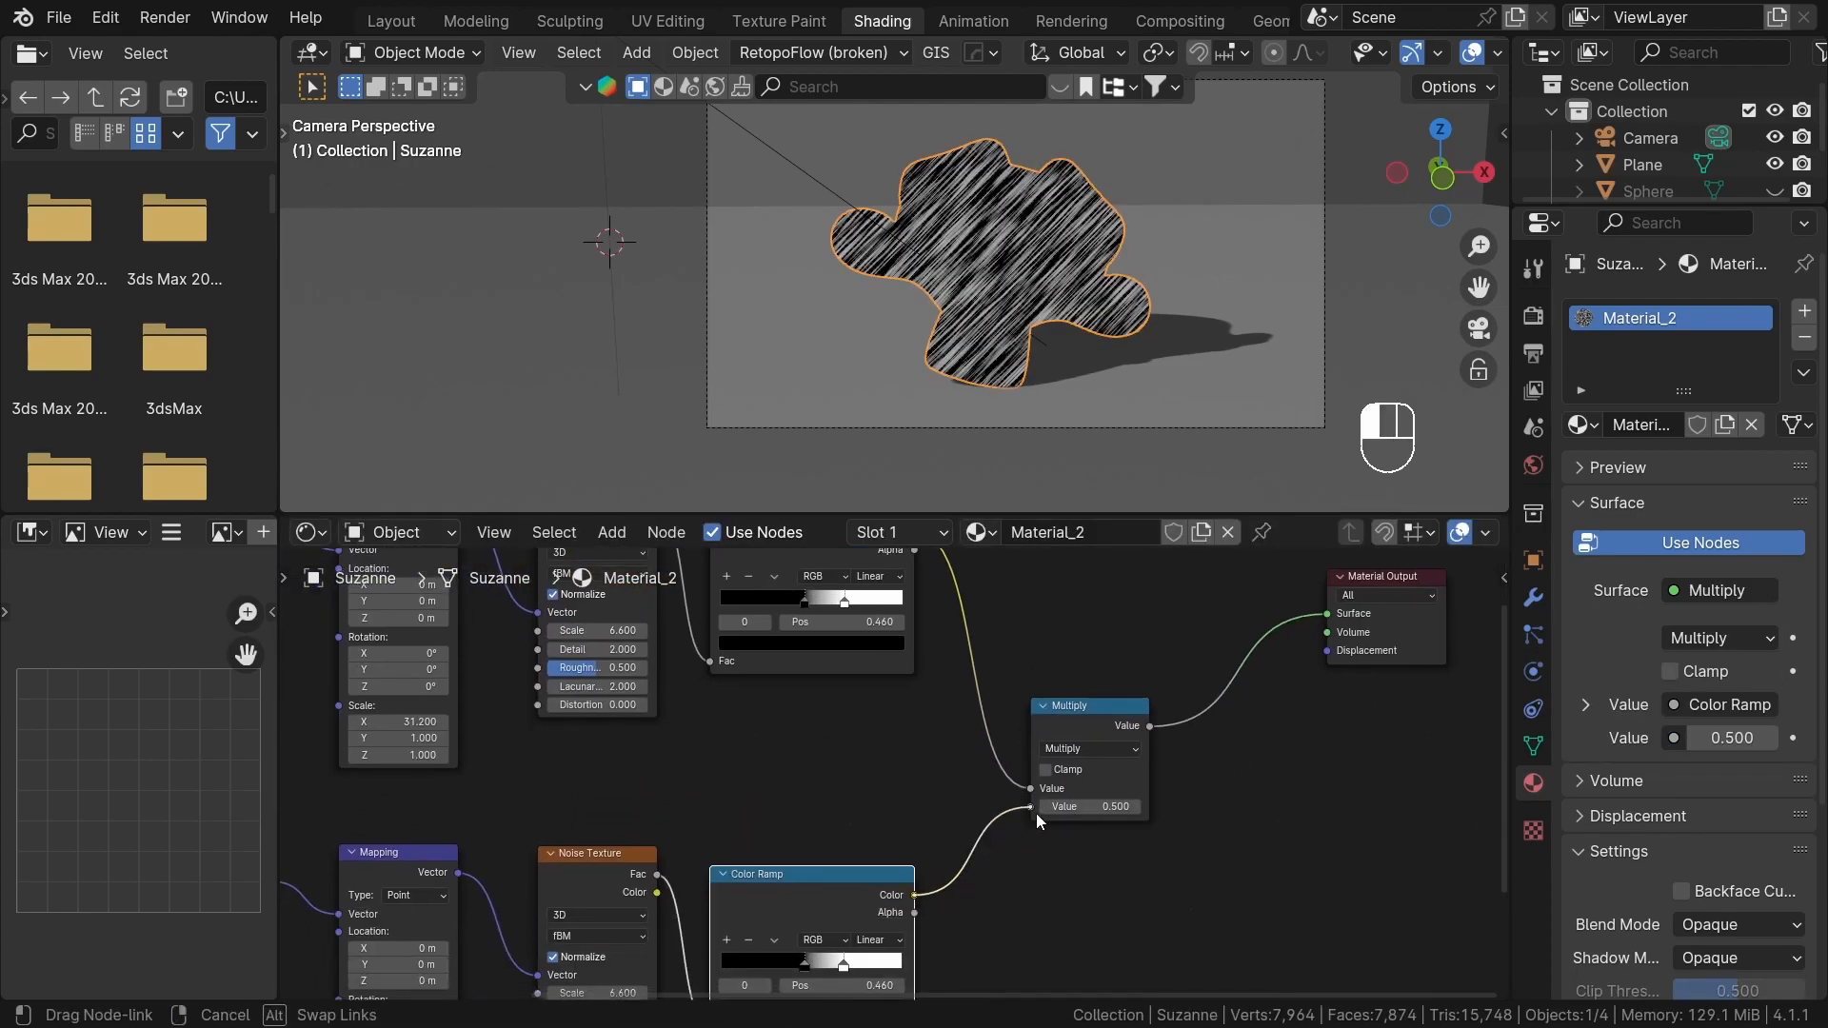
drag(1036, 813, 1037, 816)
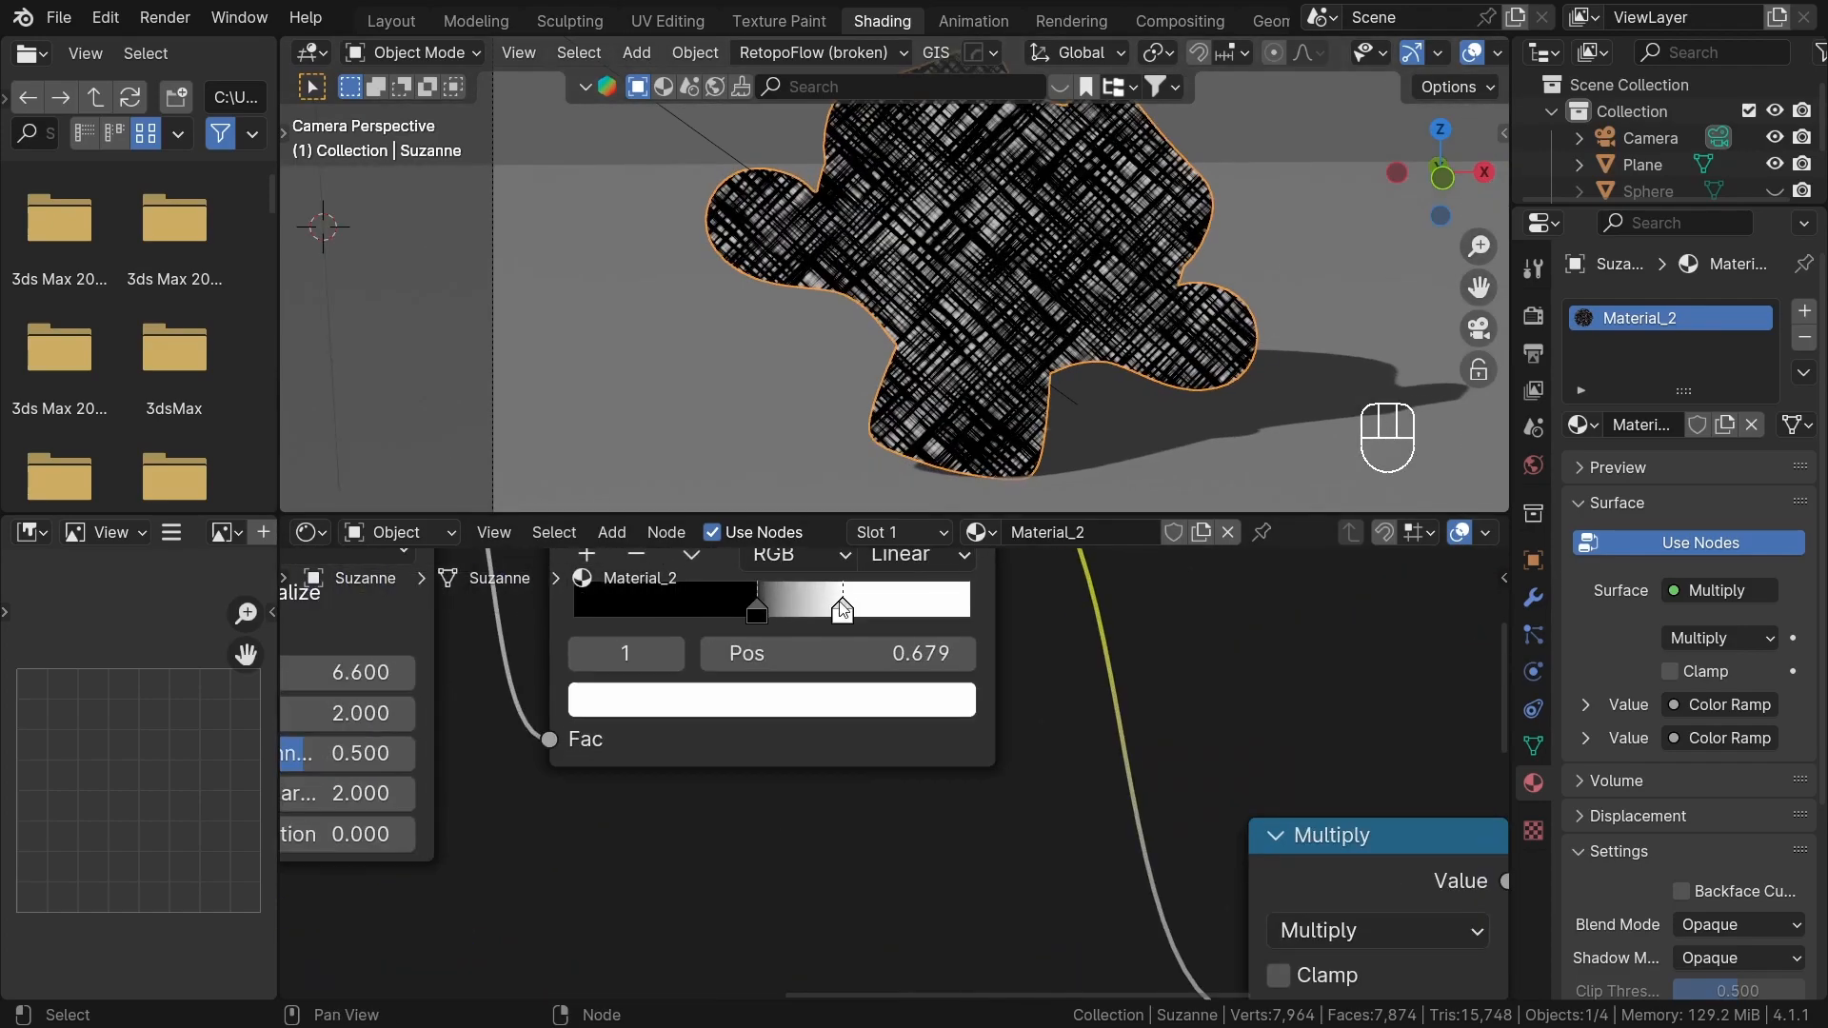
- Adjust the stops of both Color Ramps, placing the upper ramp's black stop at 0.448 and the lower ramp's at 0.410
middle_drag(836, 838, 882, 610)
drag(882, 803, 842, 777)
scroll(841, 777, down, 3)
middle_drag(842, 609, 828, 981)
scroll(821, 776, up, 4)
drag(891, 798, 956, 798)
drag(877, 798, 886, 797)
scroll(990, 772, down, 8)
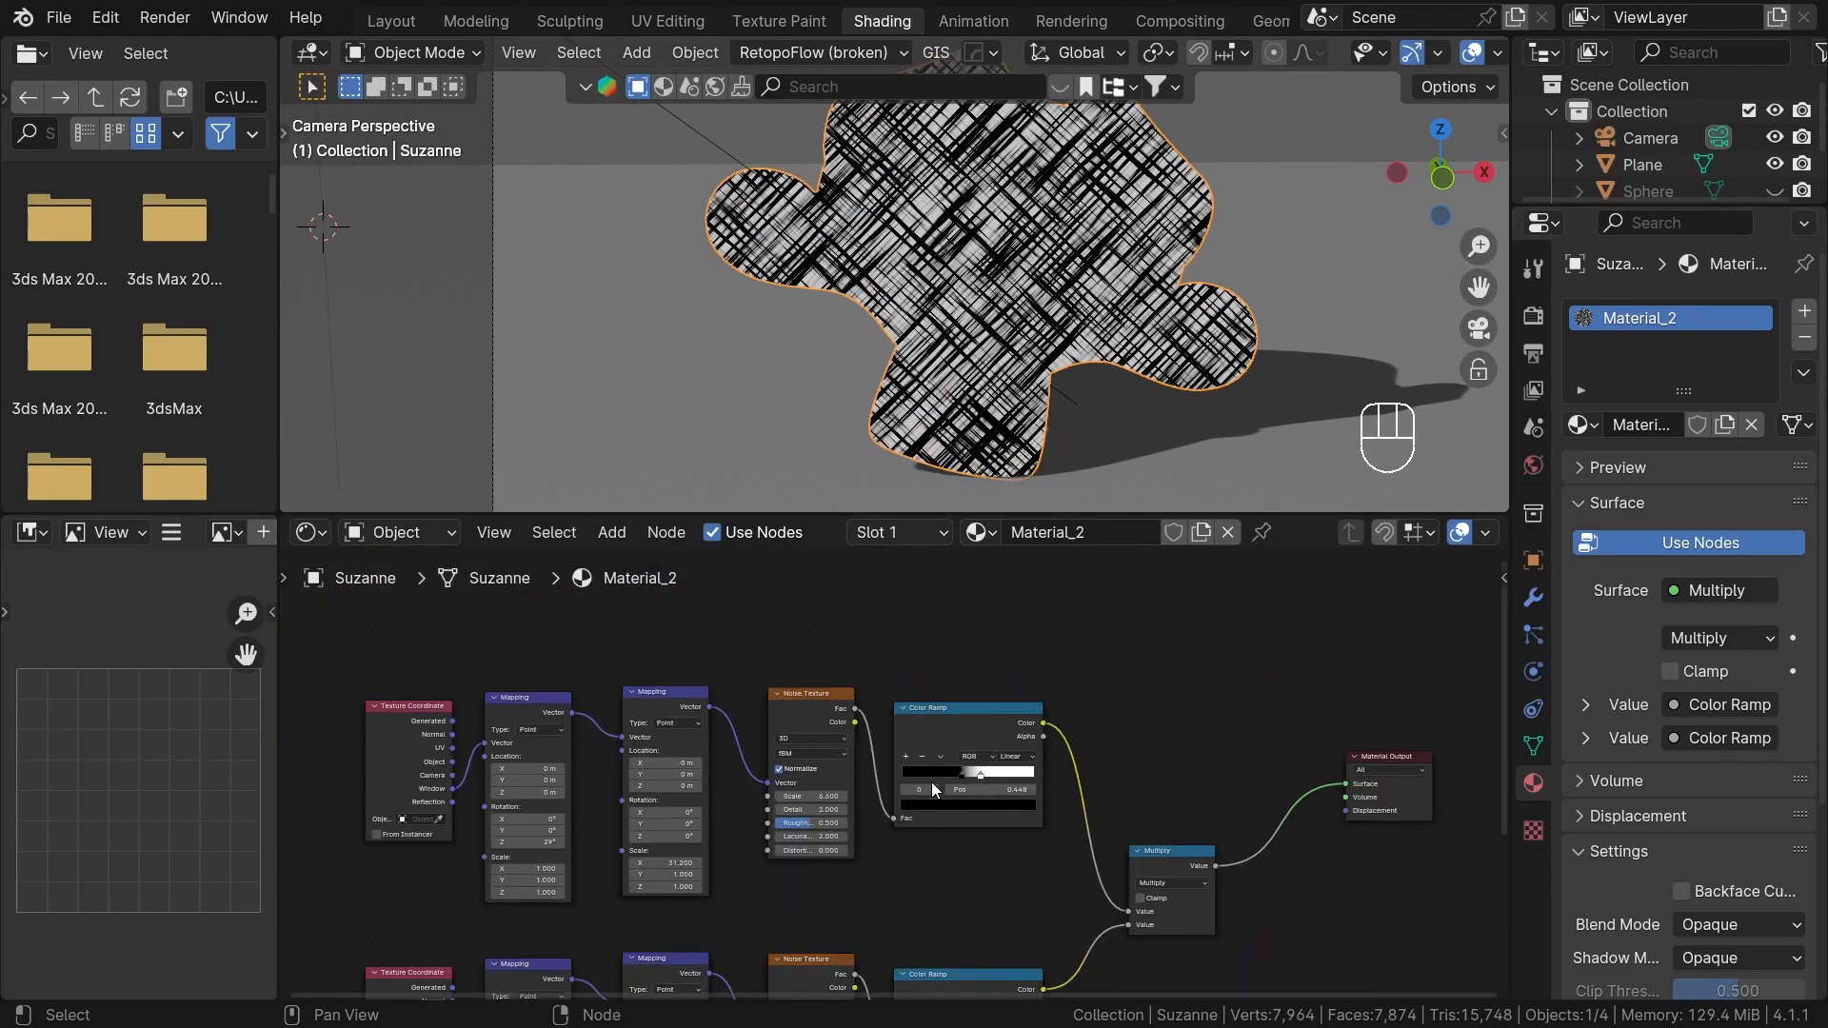
- Add a Diffuse BSDF node below the Multiply node
scroll(1000, 793, down, 15)
middle_drag(1113, 856, 1031, 763)
scroll(1031, 764, up, 5)
click(1031, 764)
scroll(1023, 757, up, 2)
key(shift+a)
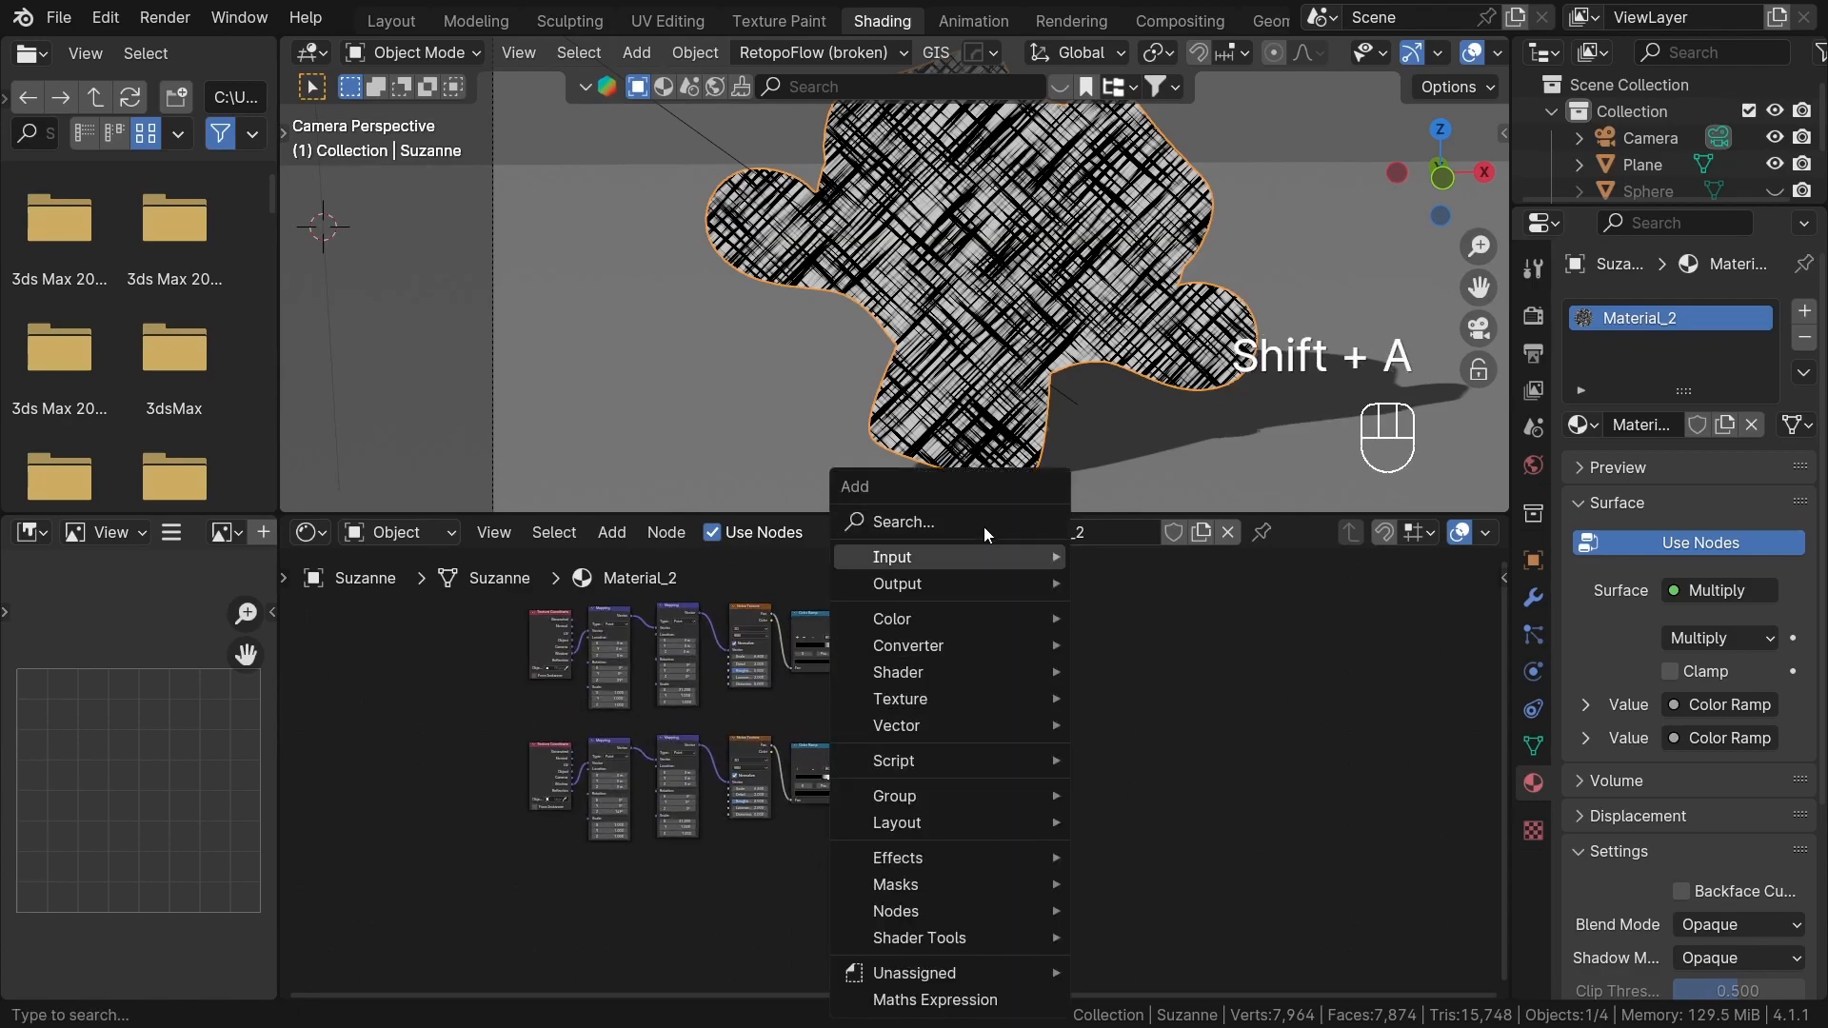
click(984, 529)
text(di)
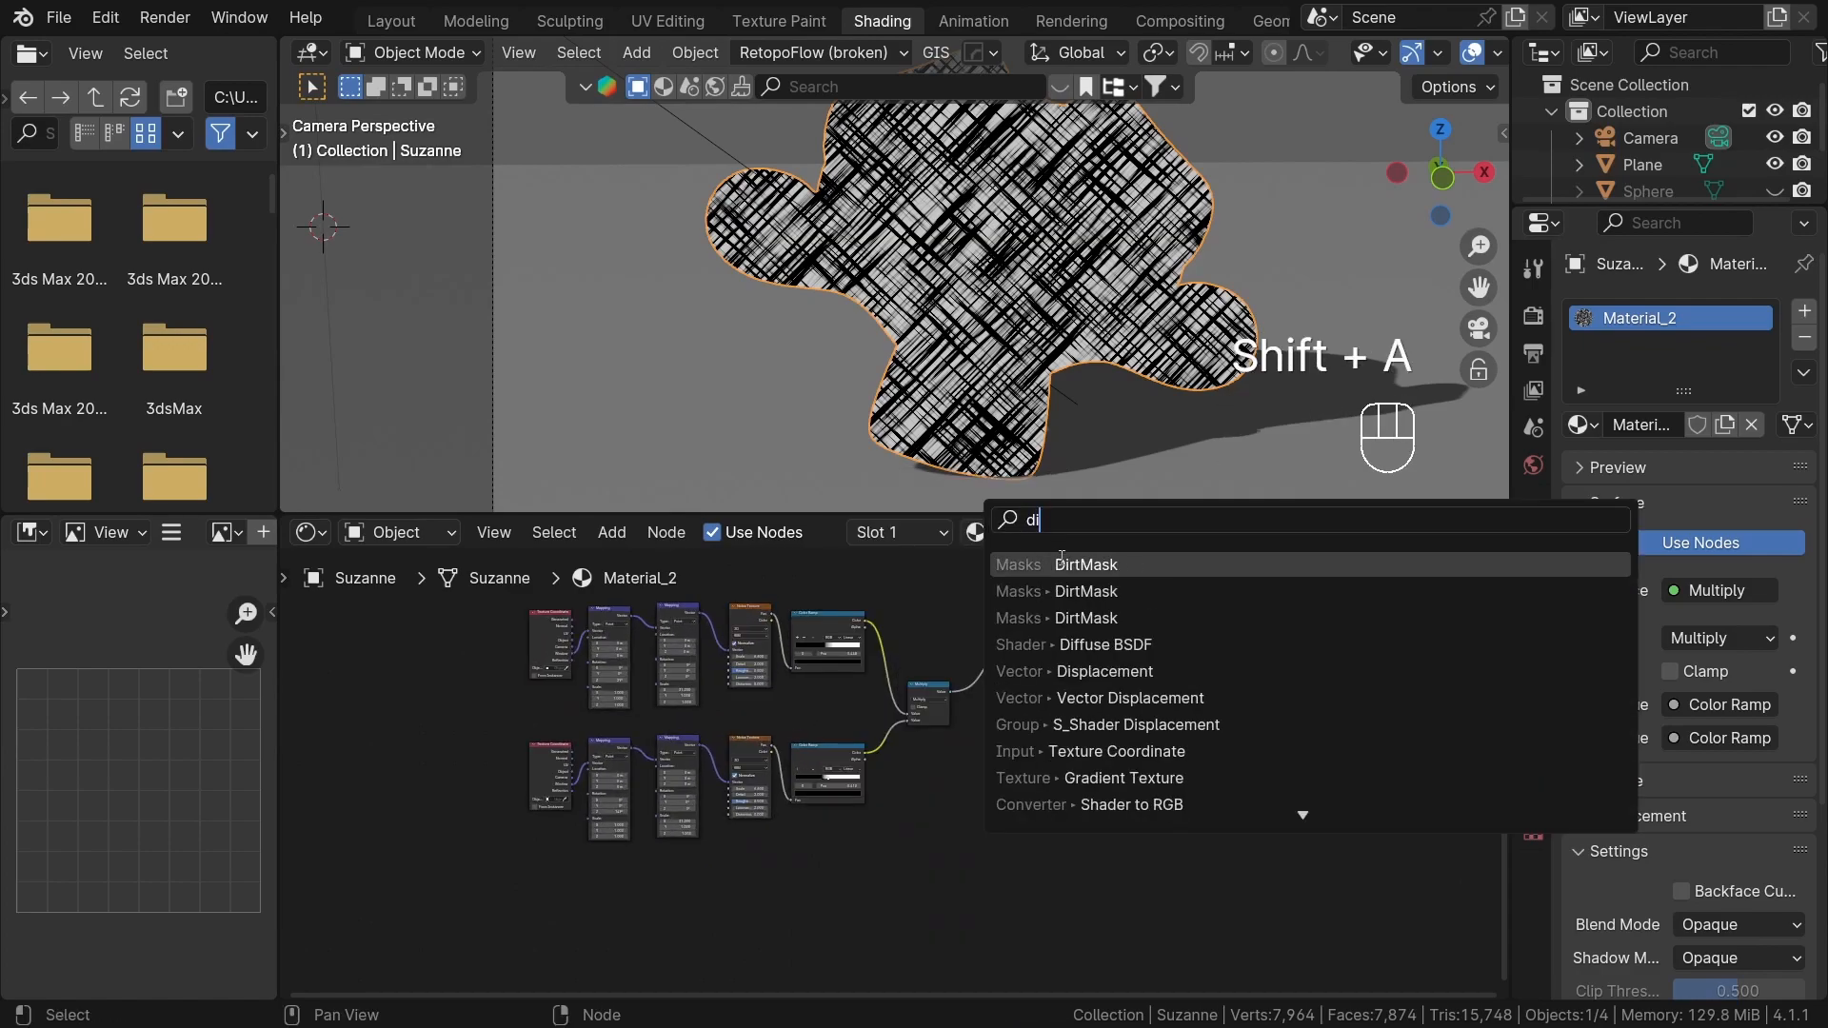
text(ff)
click(1062, 564)
click(1000, 816)
- Add a Shader to RGB node fed by the Diffuse BSDF and preview it on the monkey
scroll(1000, 816, up, 5)
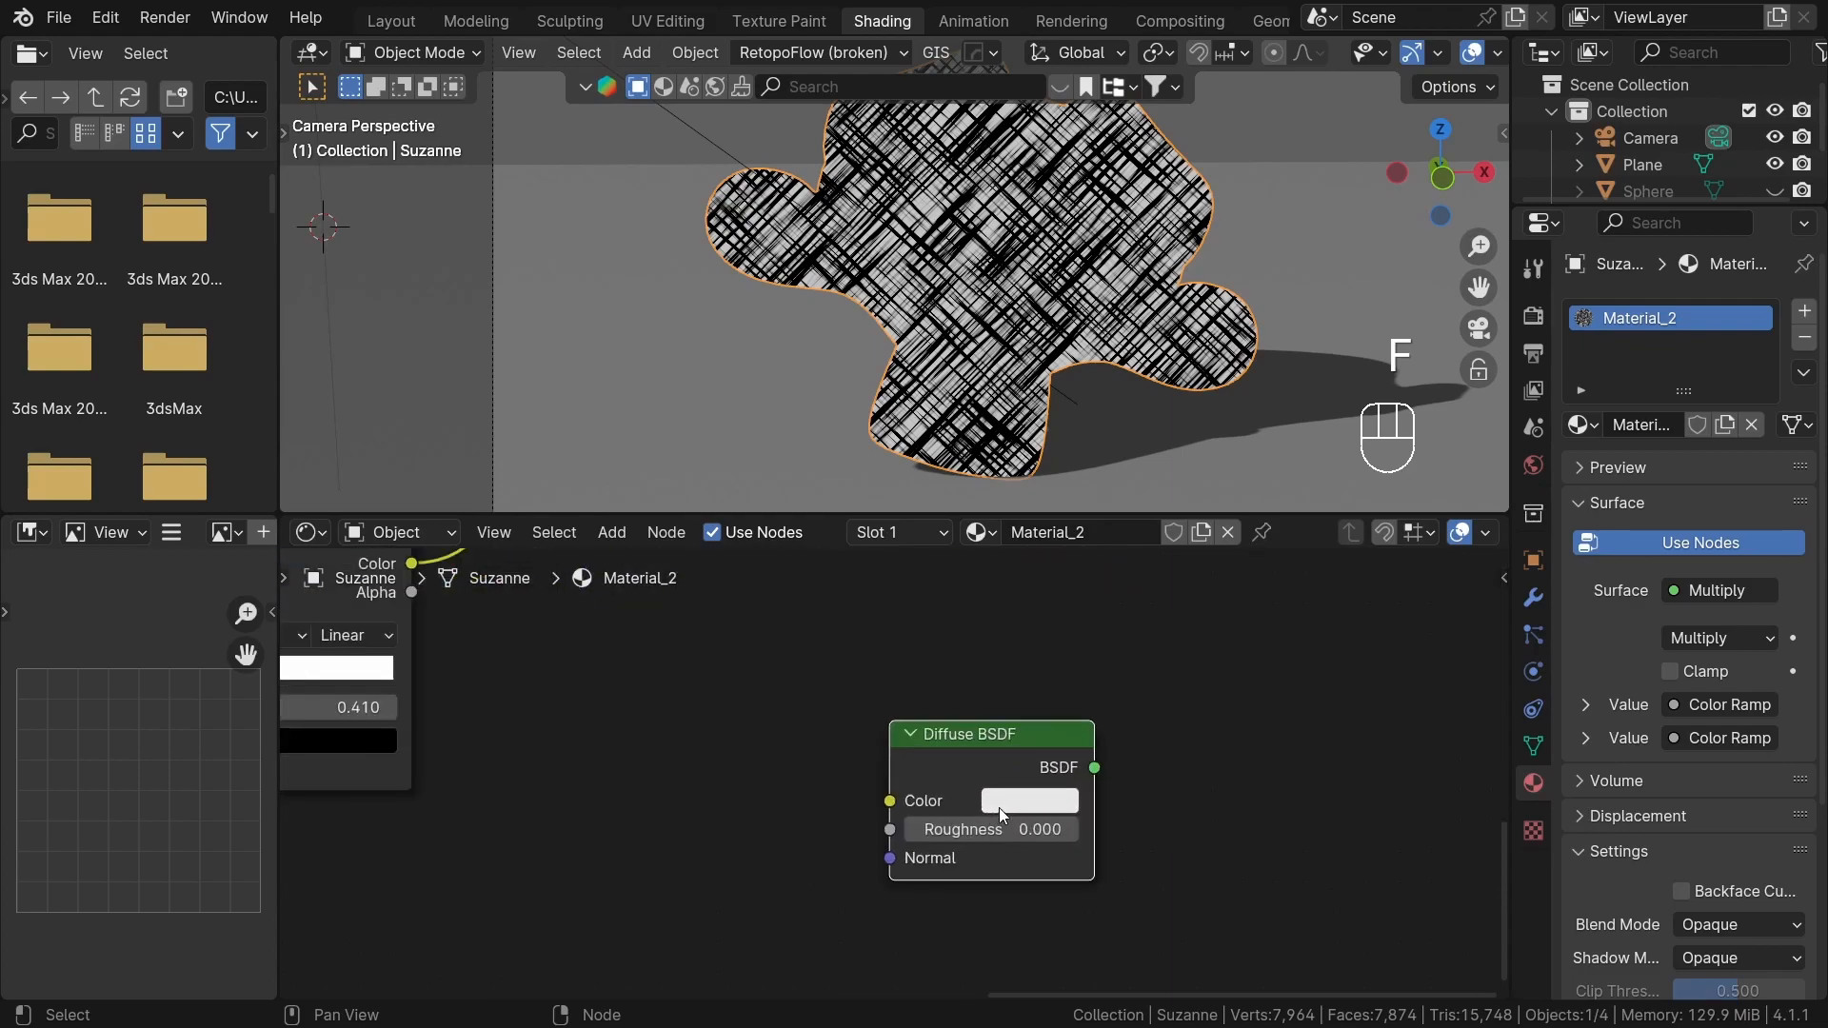
drag(1096, 766, 1203, 762)
text(sha)
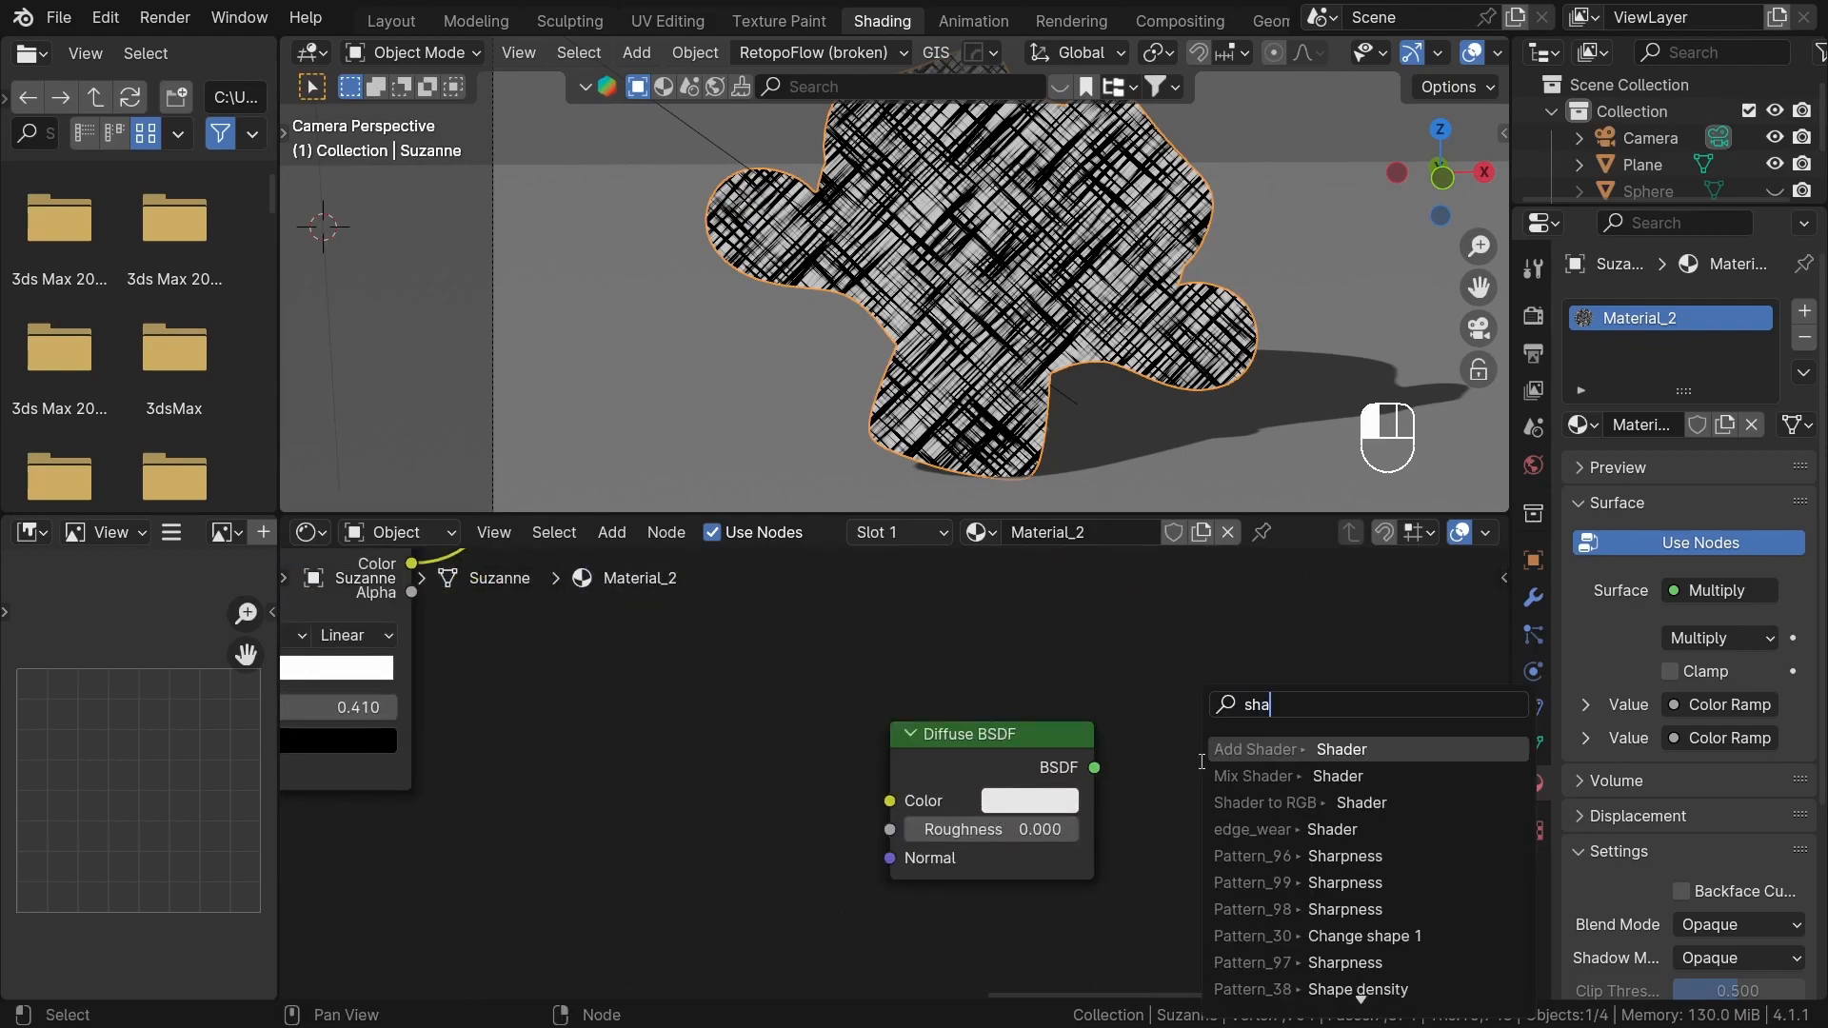
text(der t)
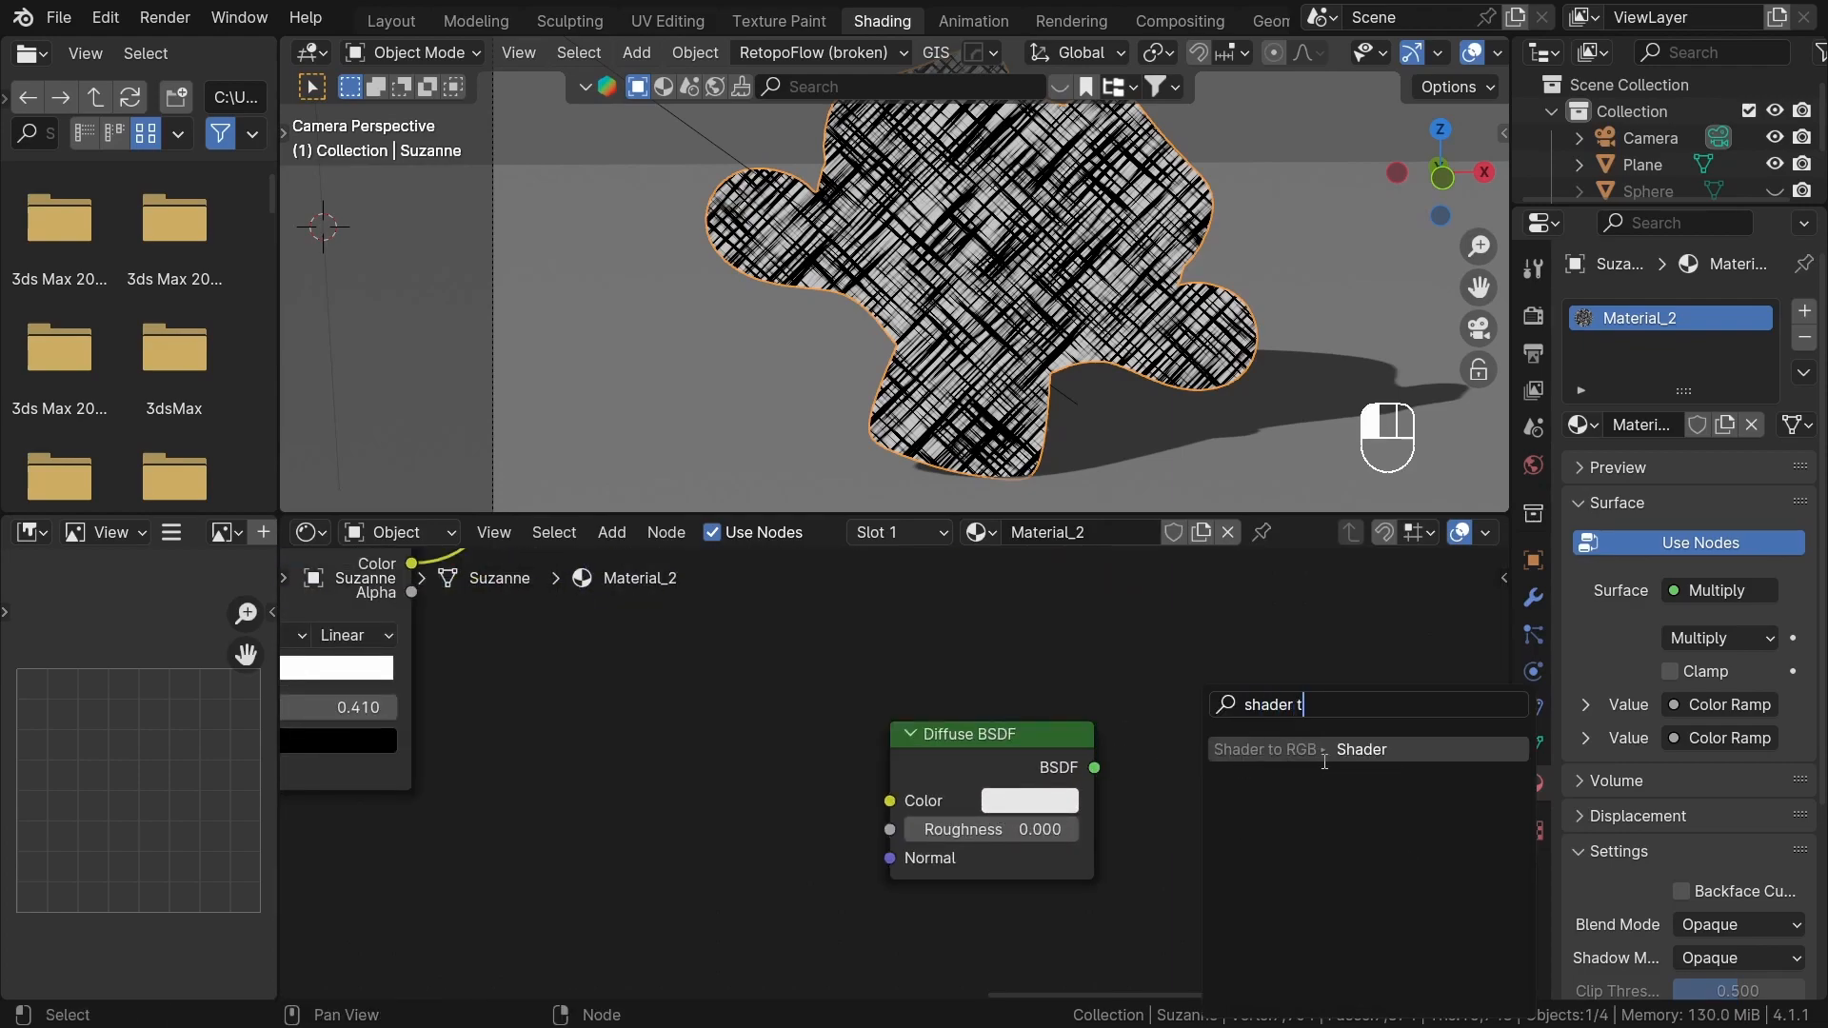
key(Return)
ctrl+shift+click(1223, 782)
- Add a Color Ramp fed by the Shader to RGB node's Color output and preview it
scroll(955, 781, down, 3)
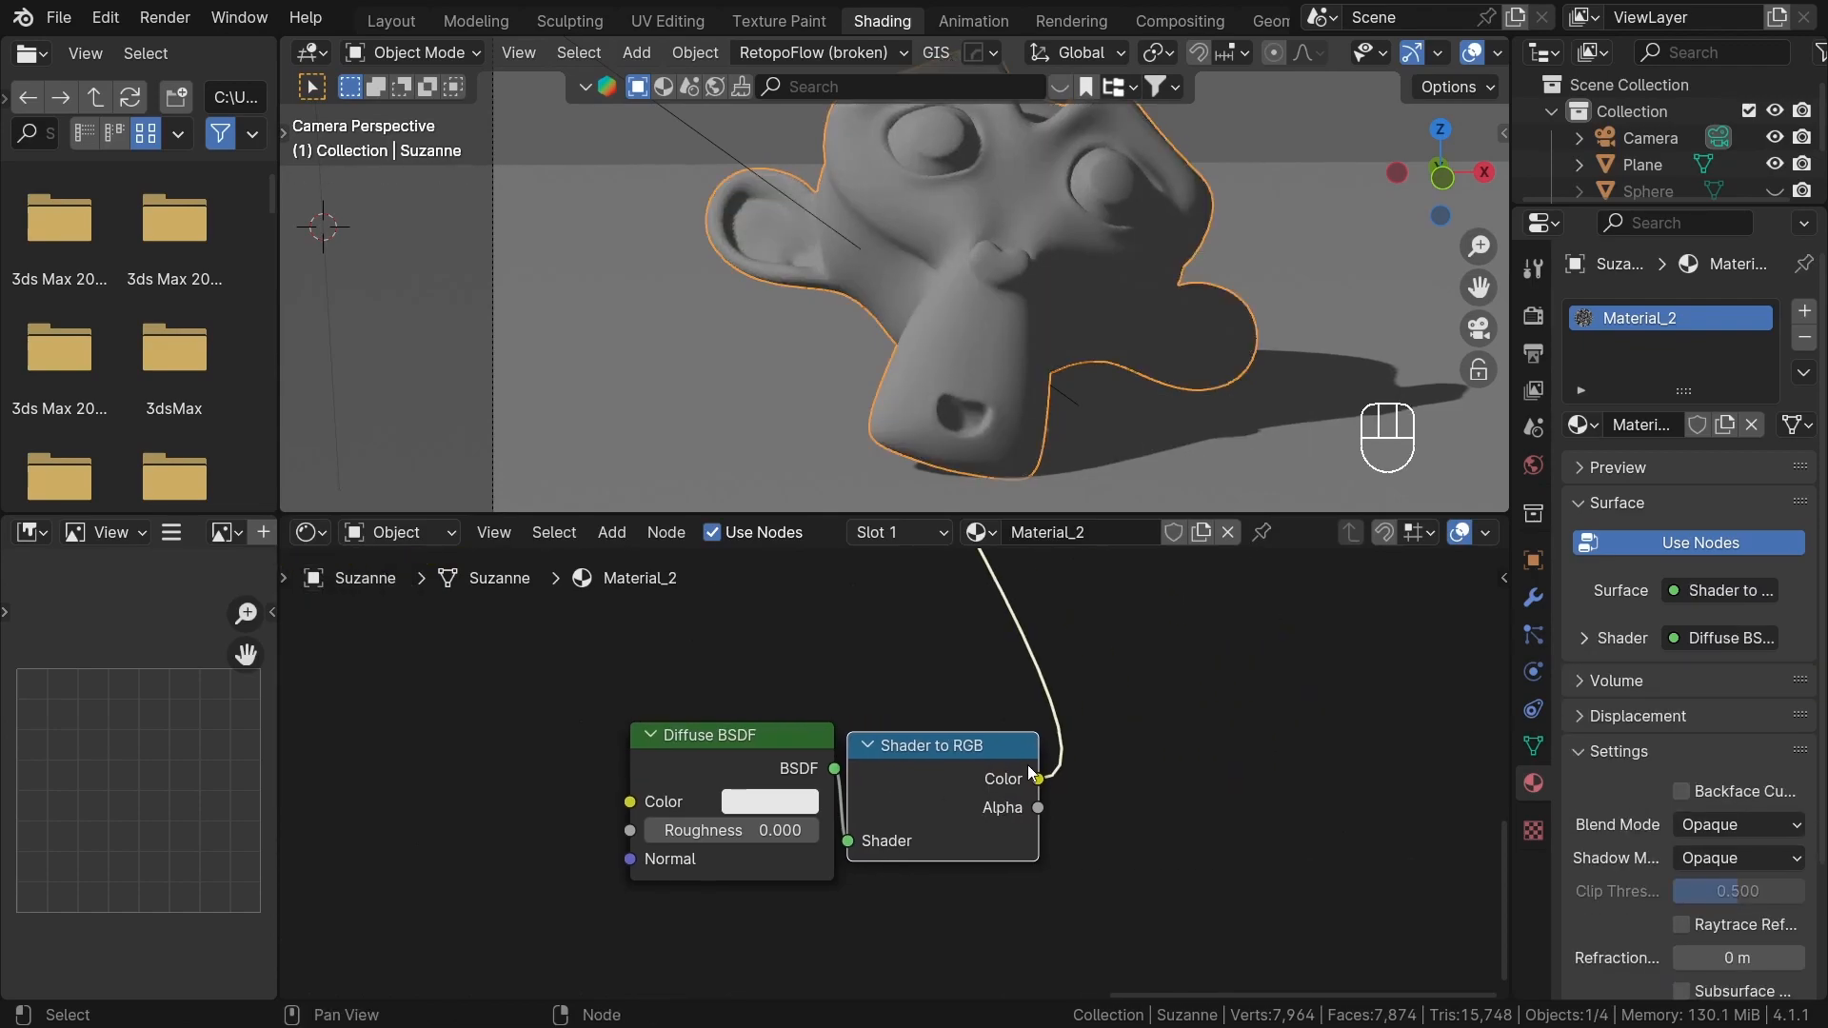
drag(1034, 783, 1034, 783)
text(c)
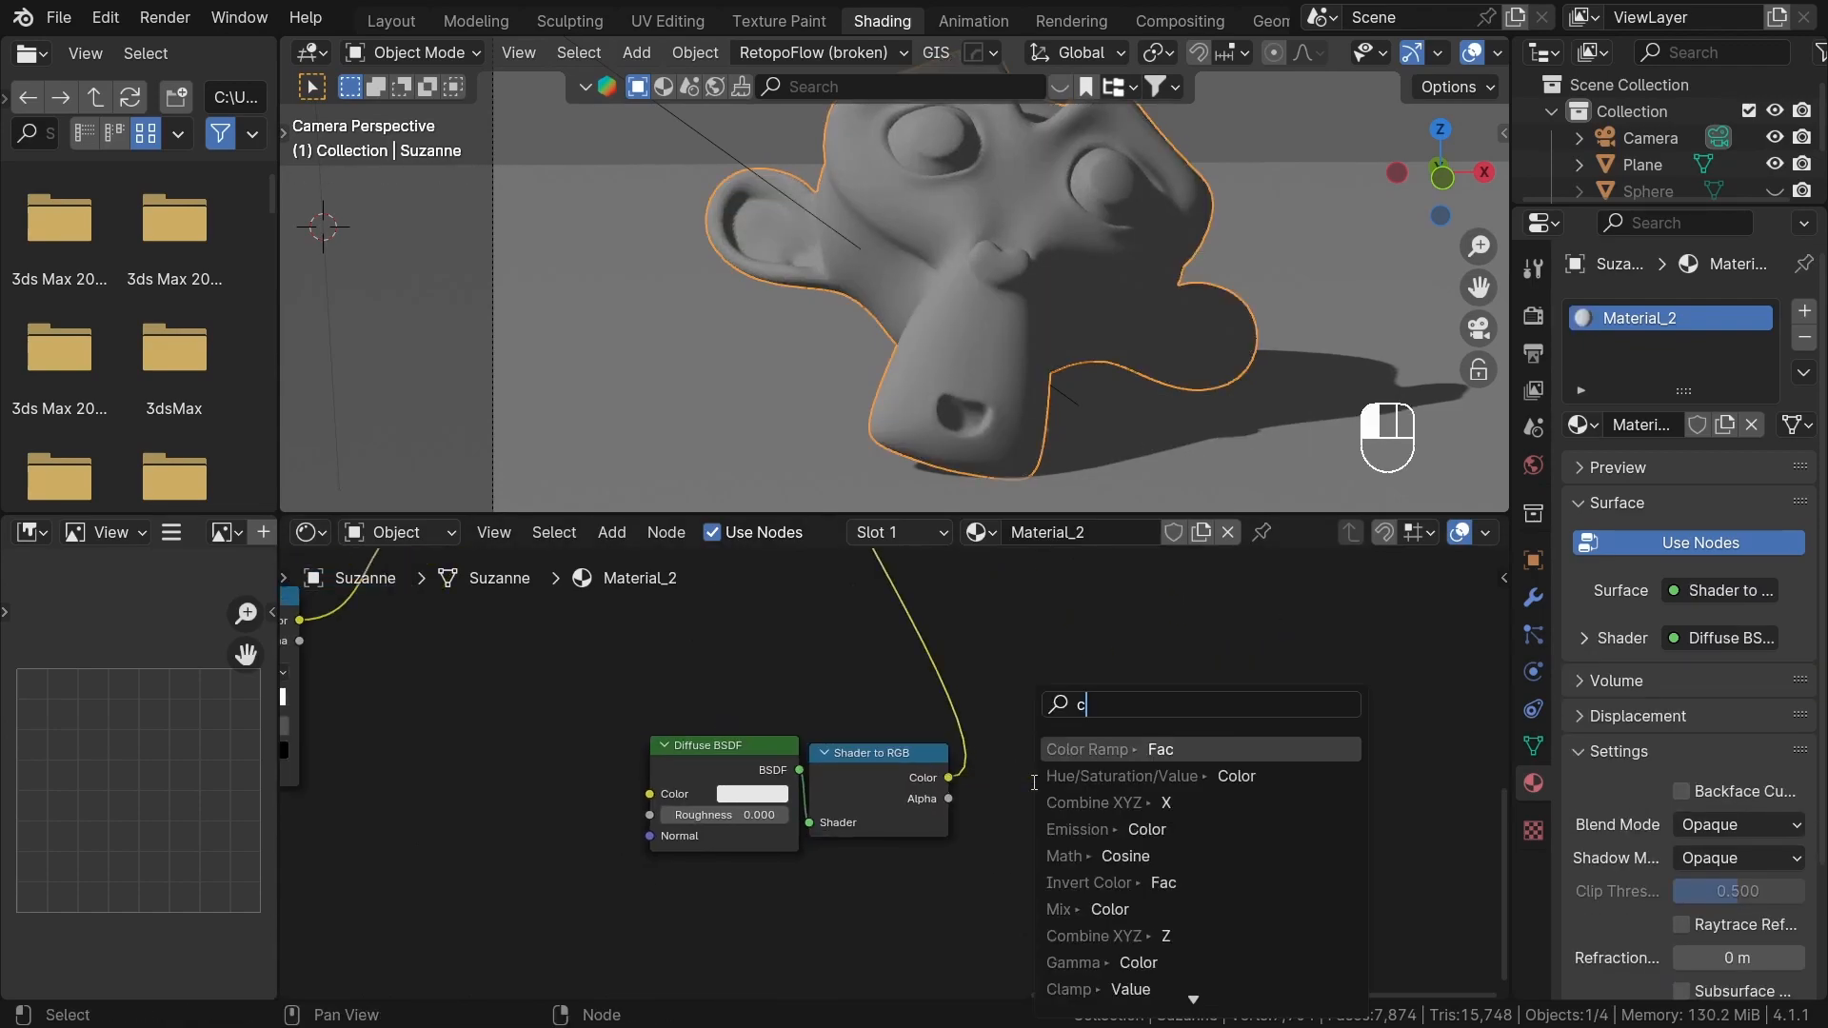
text(olorr)
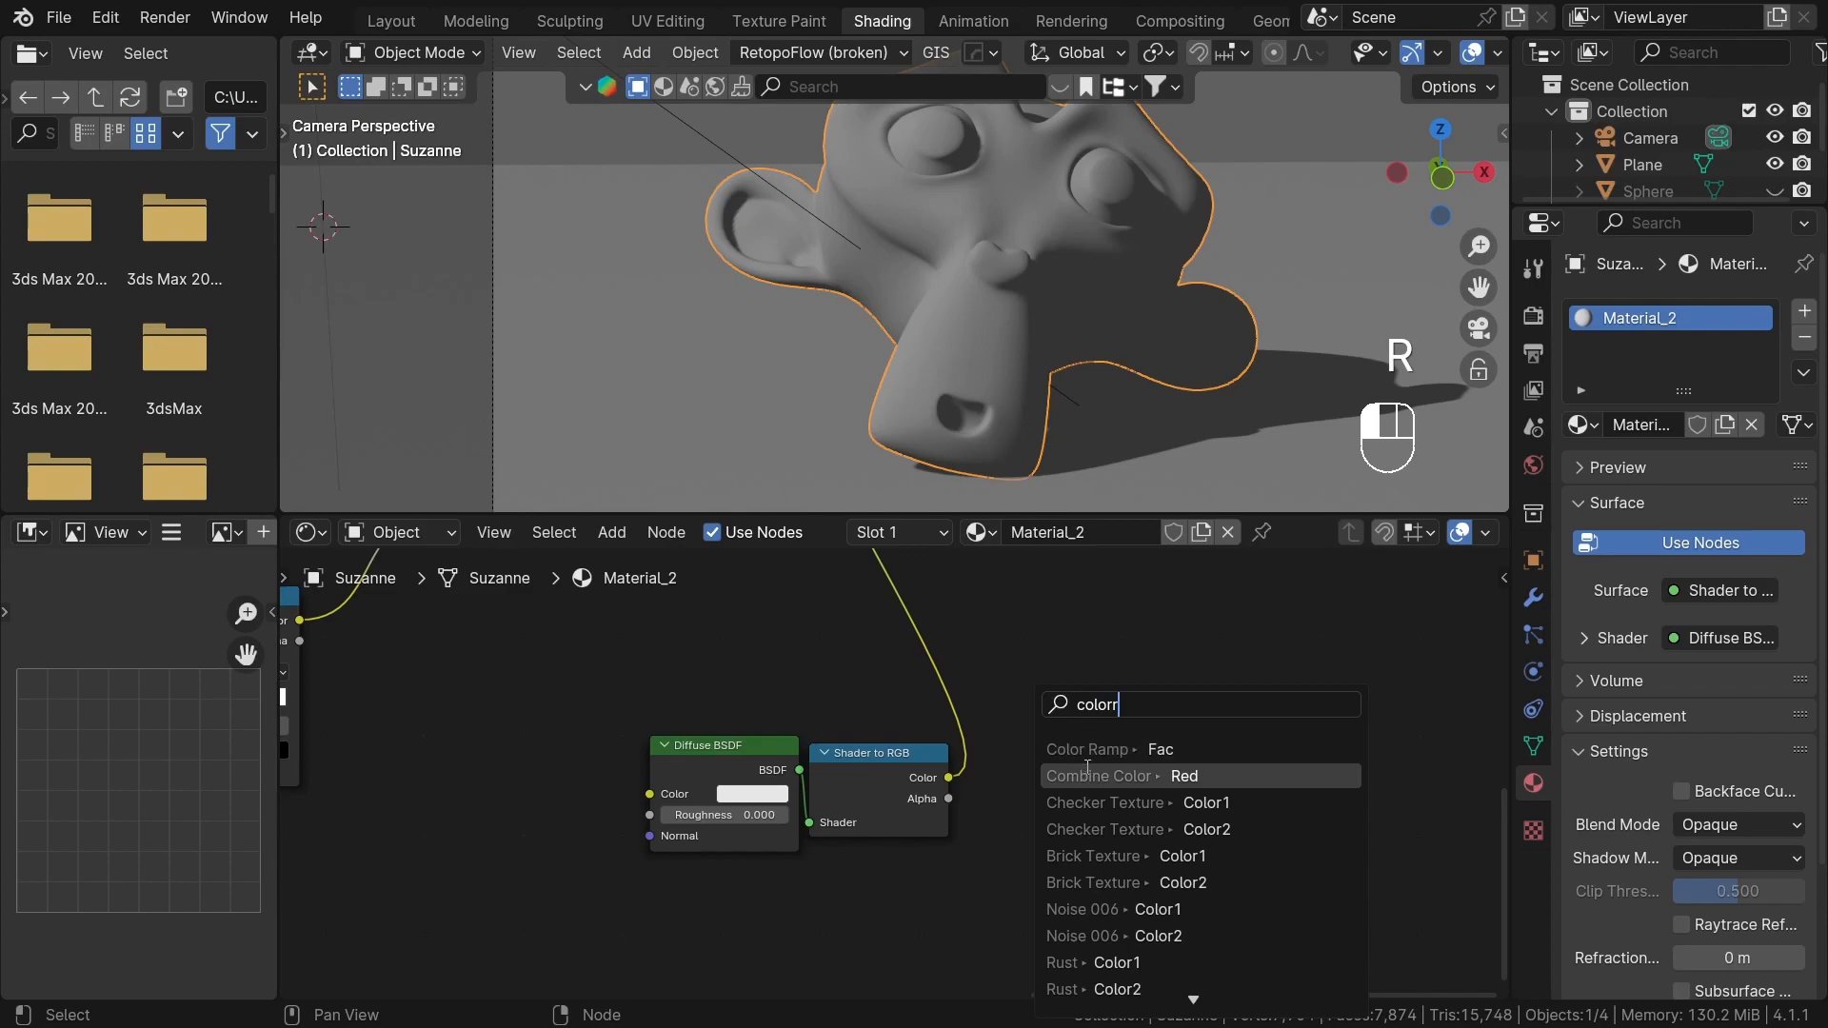
click(1081, 751)
ctrl+shift+click(1110, 768)
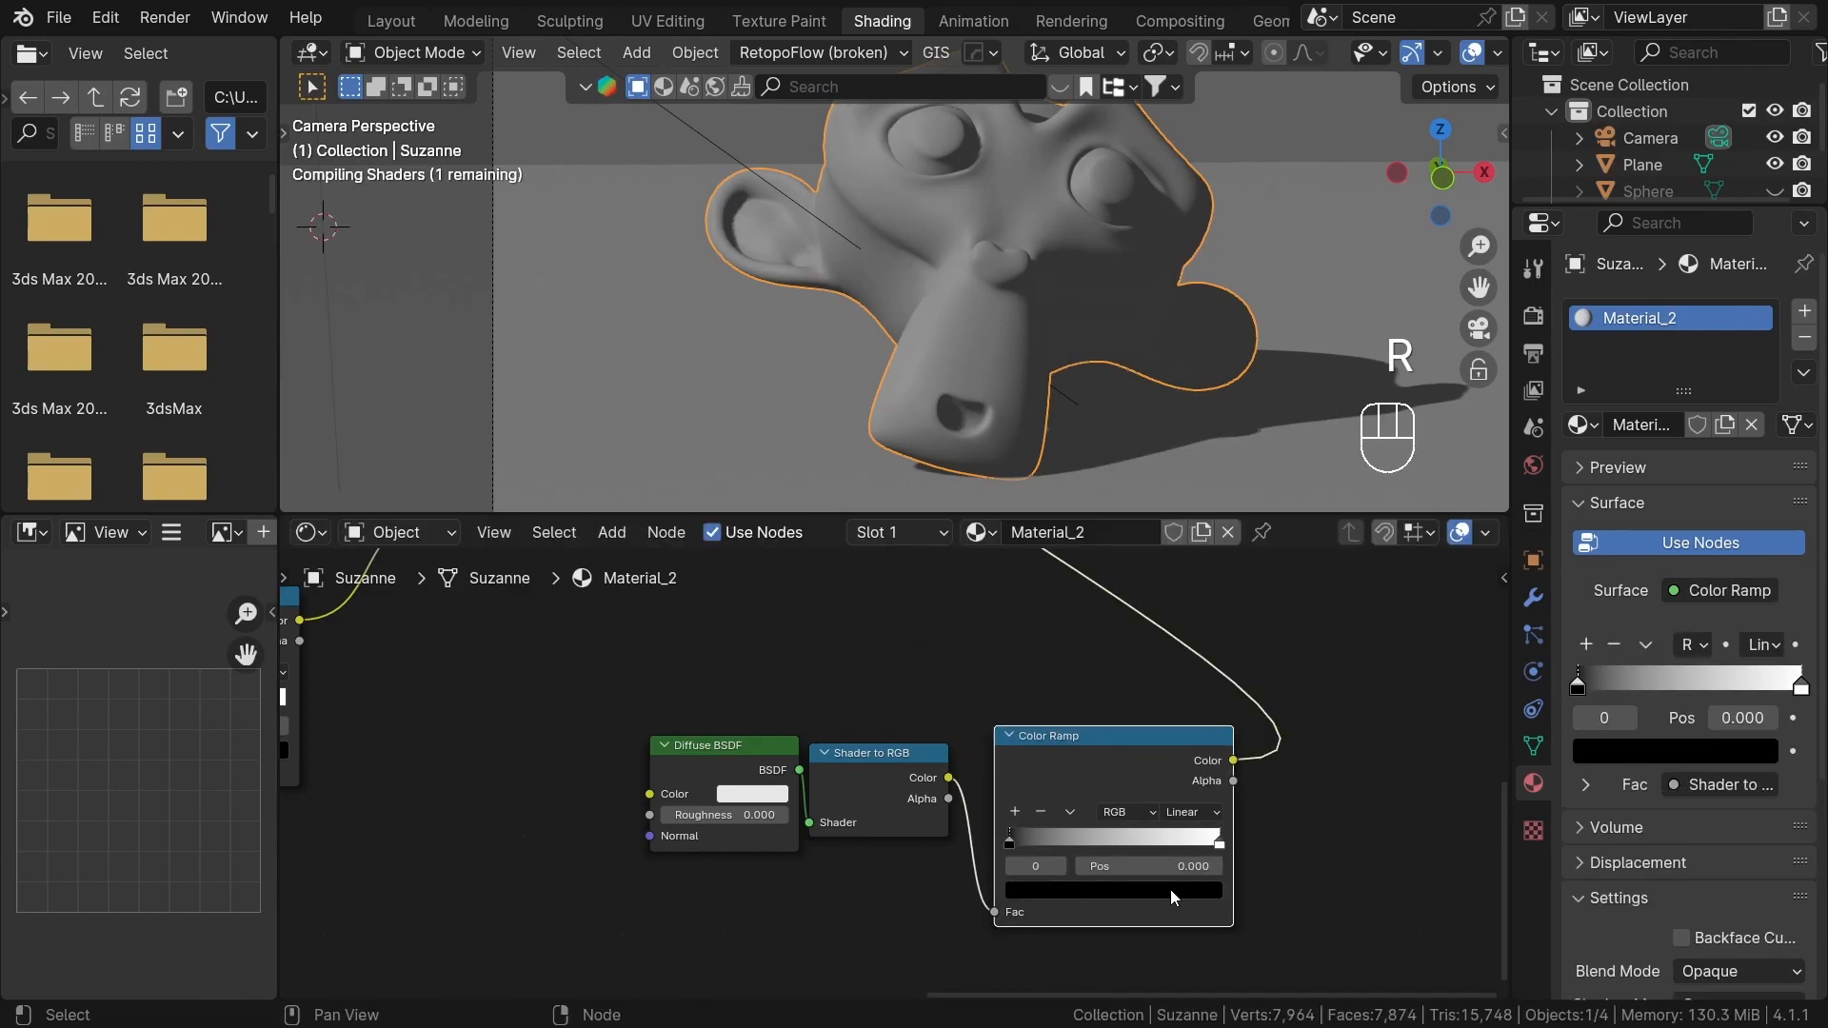
- Flip the new Color Ramp so white comes first and move its black stop inward to about 0.7
middle_drag(1173, 889, 1104, 844)
scroll(1055, 796, up, 3)
mouse_move(911, 795)
mouse_down()
mouse_move(1102, 807)
mouse_move(906, 803)
mouse_up()
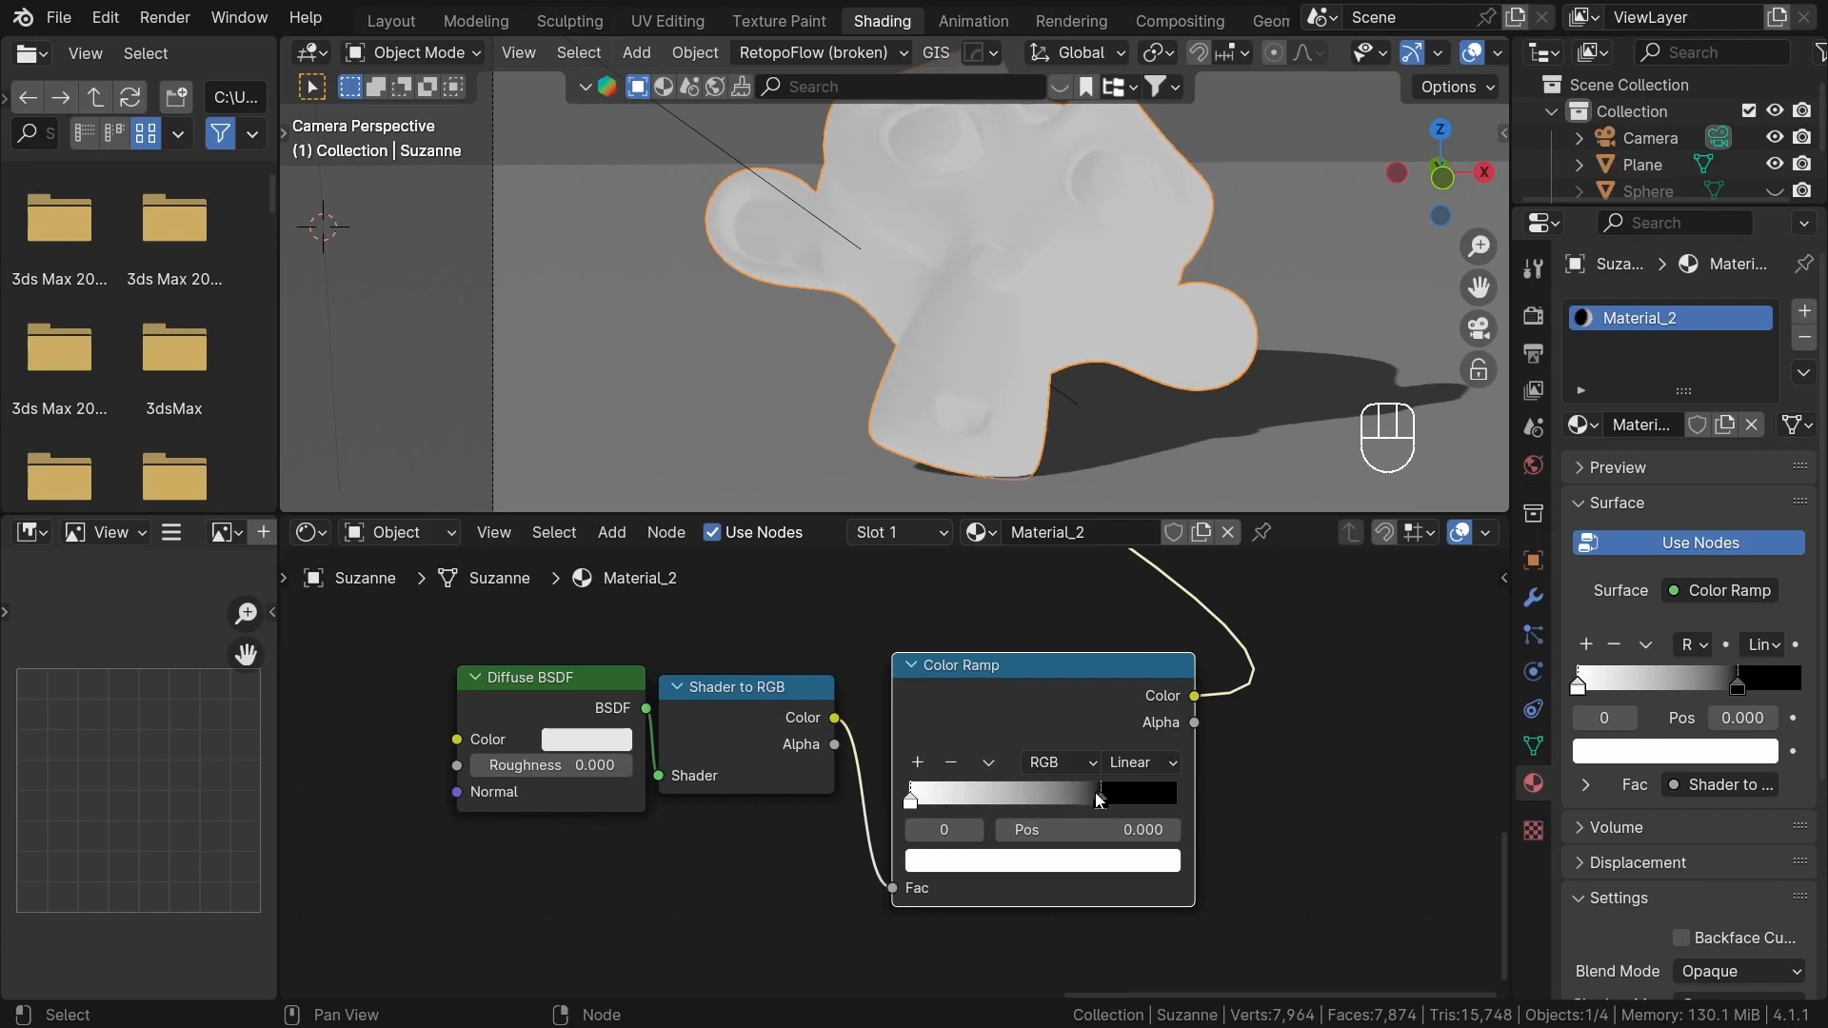
- Move the Material Output near the Multiply row and add a Greater Than Math node fed by the Multiply result
scroll(952, 804, down, 5)
click(860, 666)
key(g)
click(1150, 746)
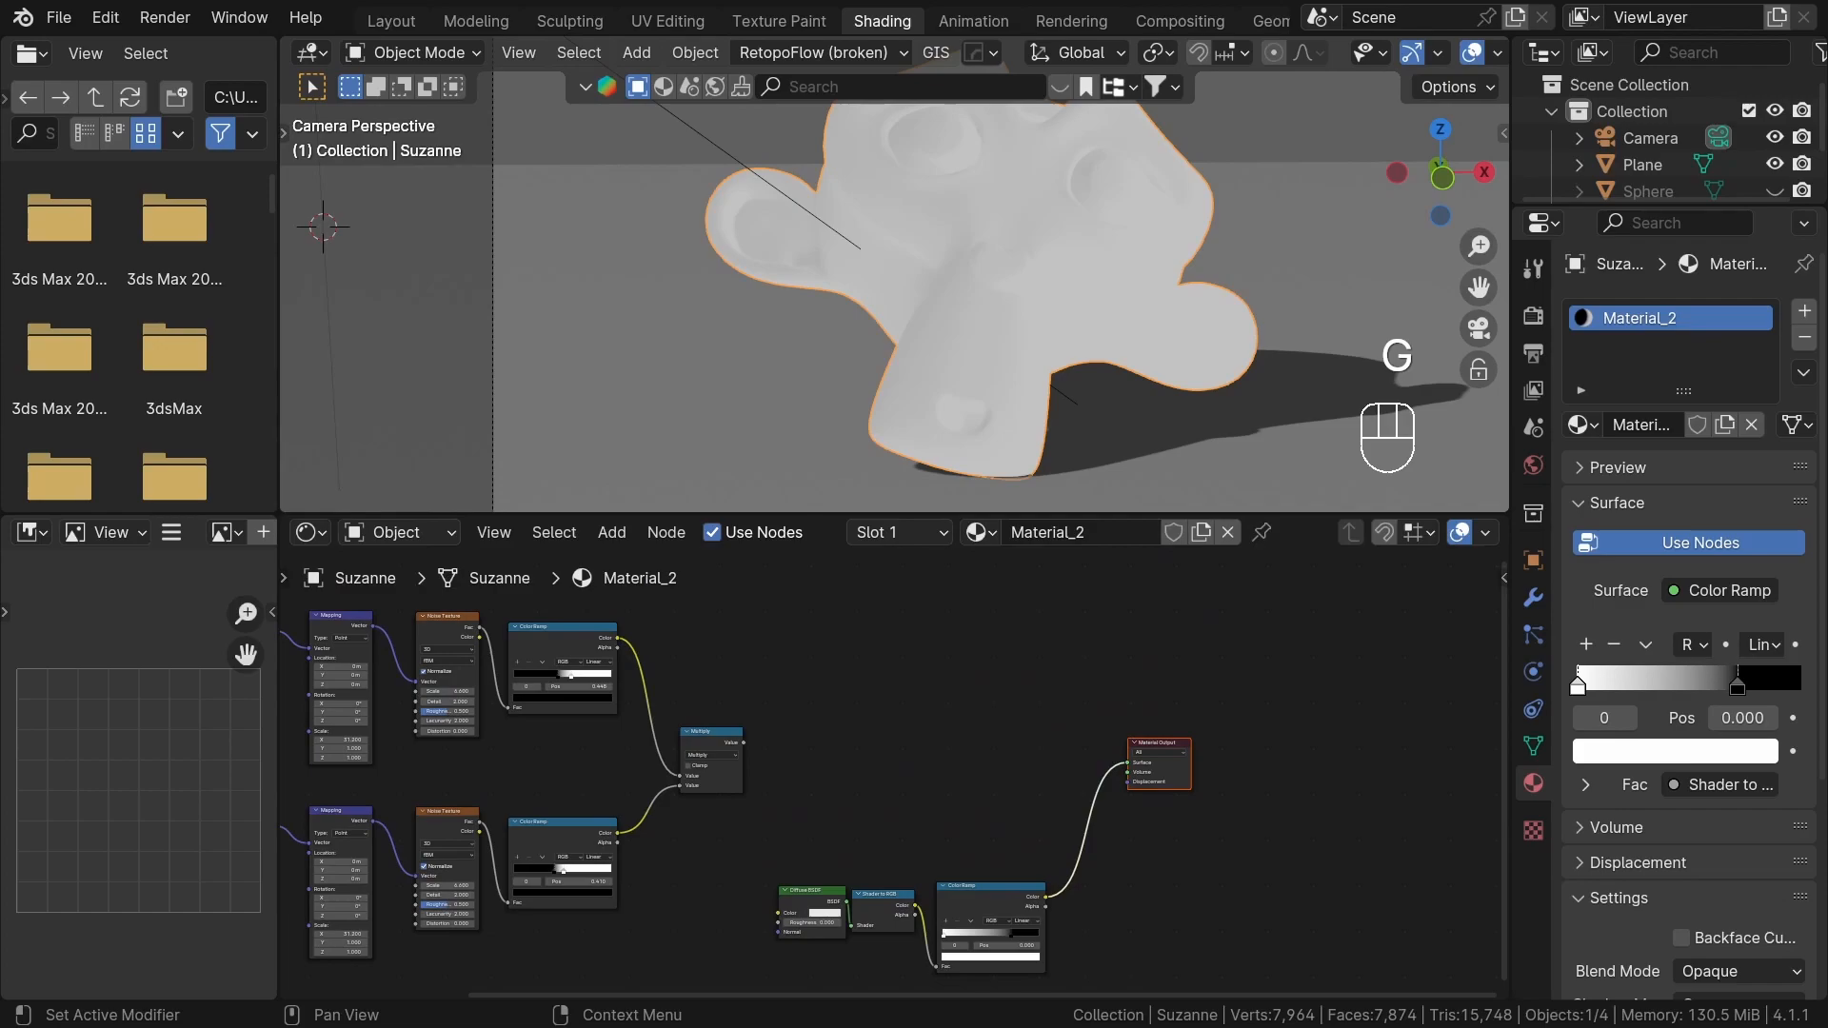
drag(742, 742, 893, 746)
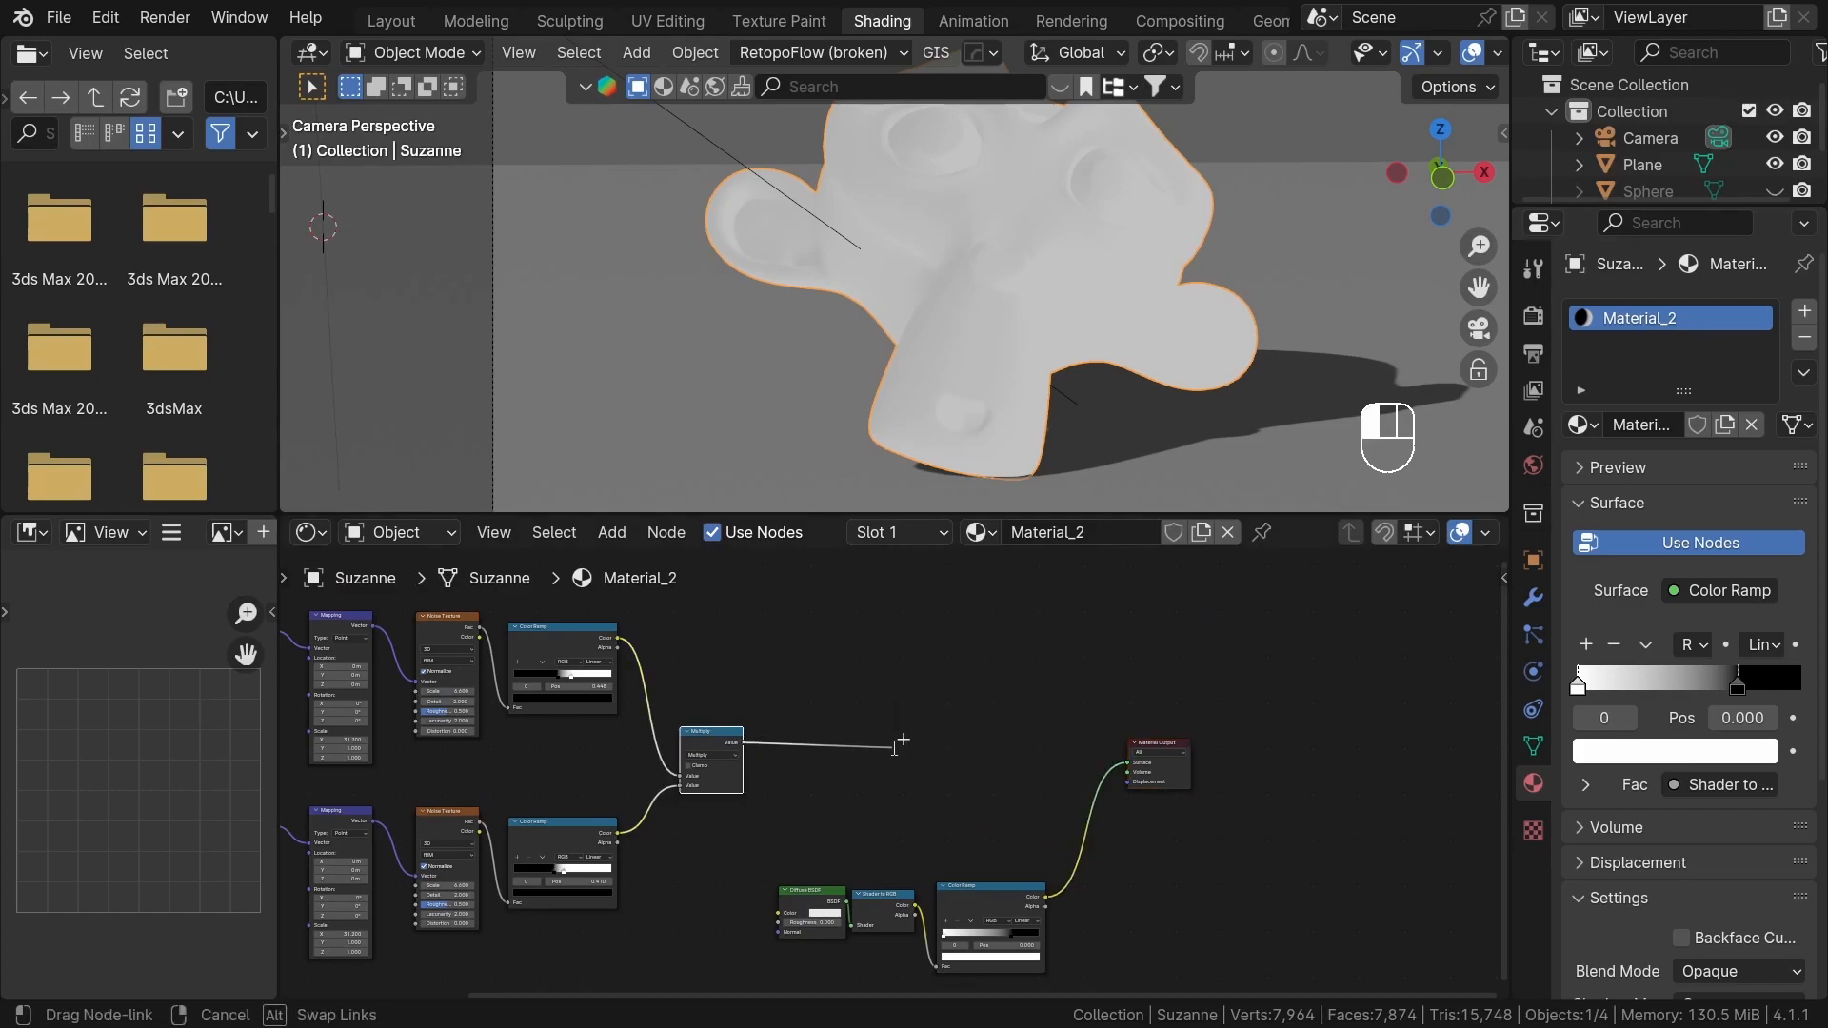
text(gre)
key(Return)
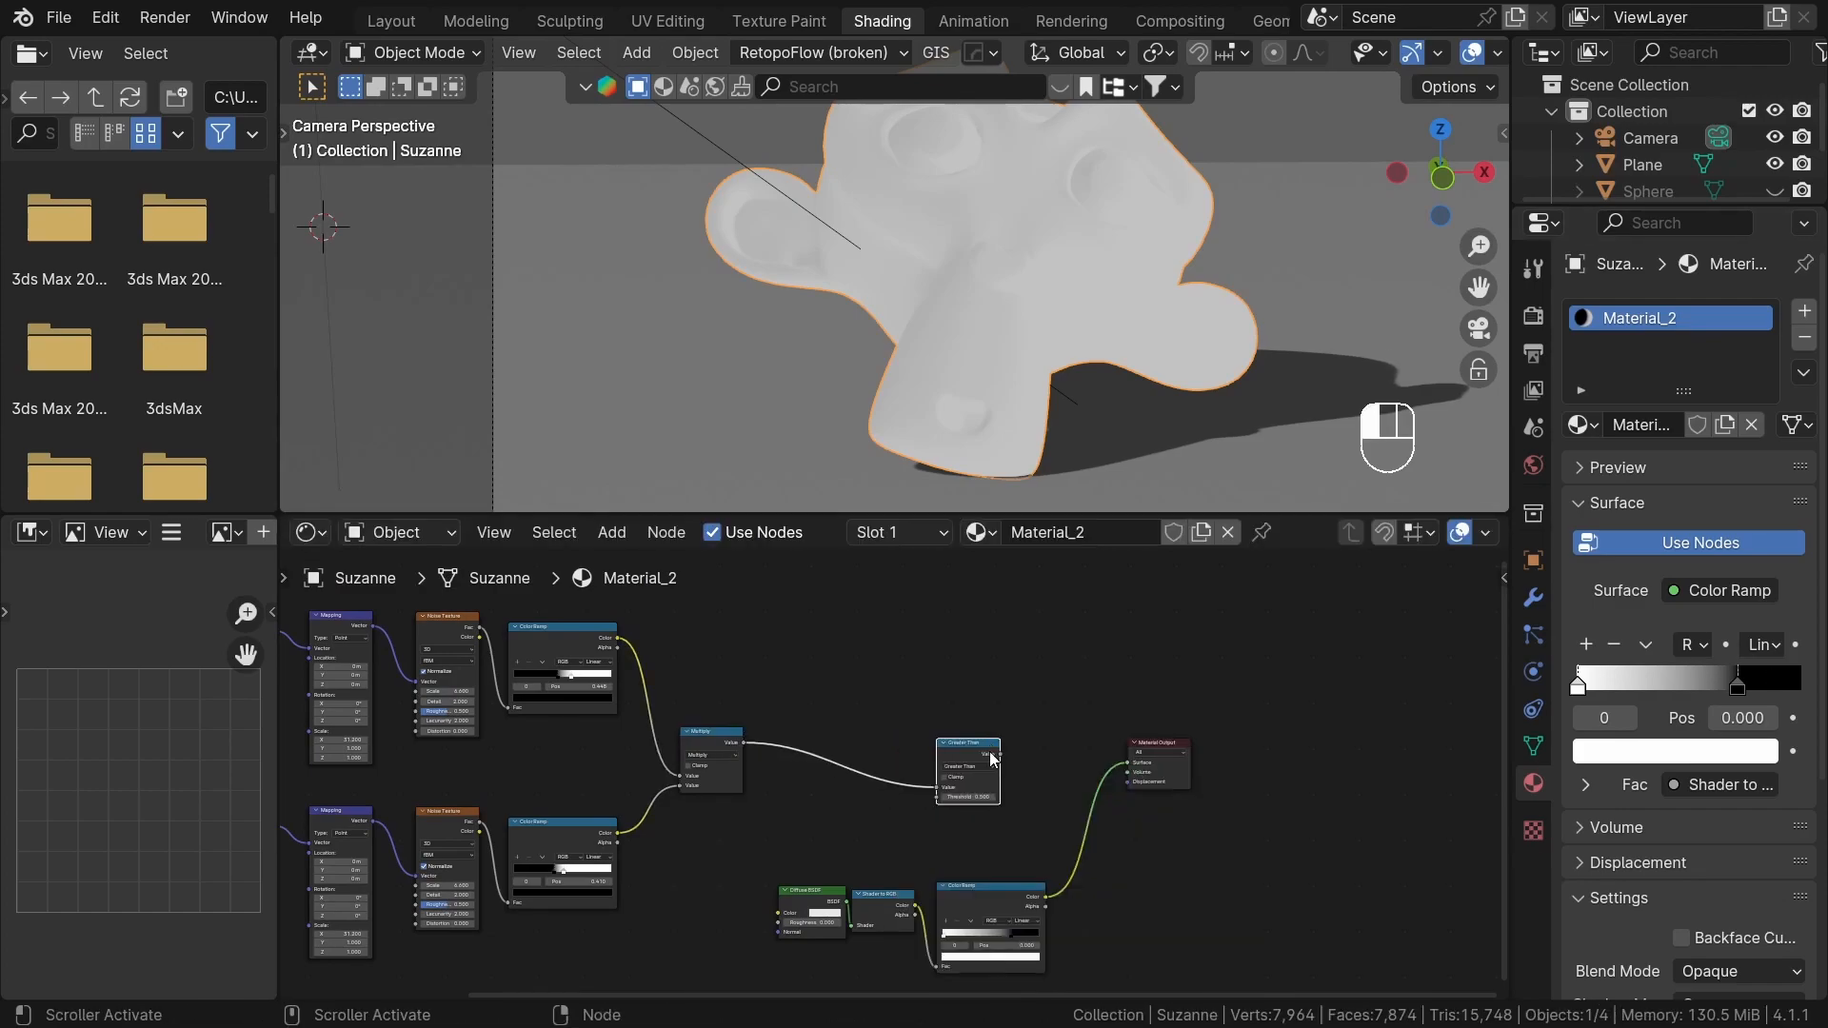
- Connect the lighting Color Ramp's Color to the Greater Than node's Threshold and preview the result
click(994, 742)
scroll(960, 817, up, 4)
drag(1040, 921, 1065, 914)
drag(992, 738, 992, 739)
click(952, 815)
scroll(920, 857, down, 1)
- Pull the lighting Color Ramp's black stop closer to its white stop to shorten the gradient
middle_drag(920, 859, 961, 650)
scroll(952, 769, up, 8)
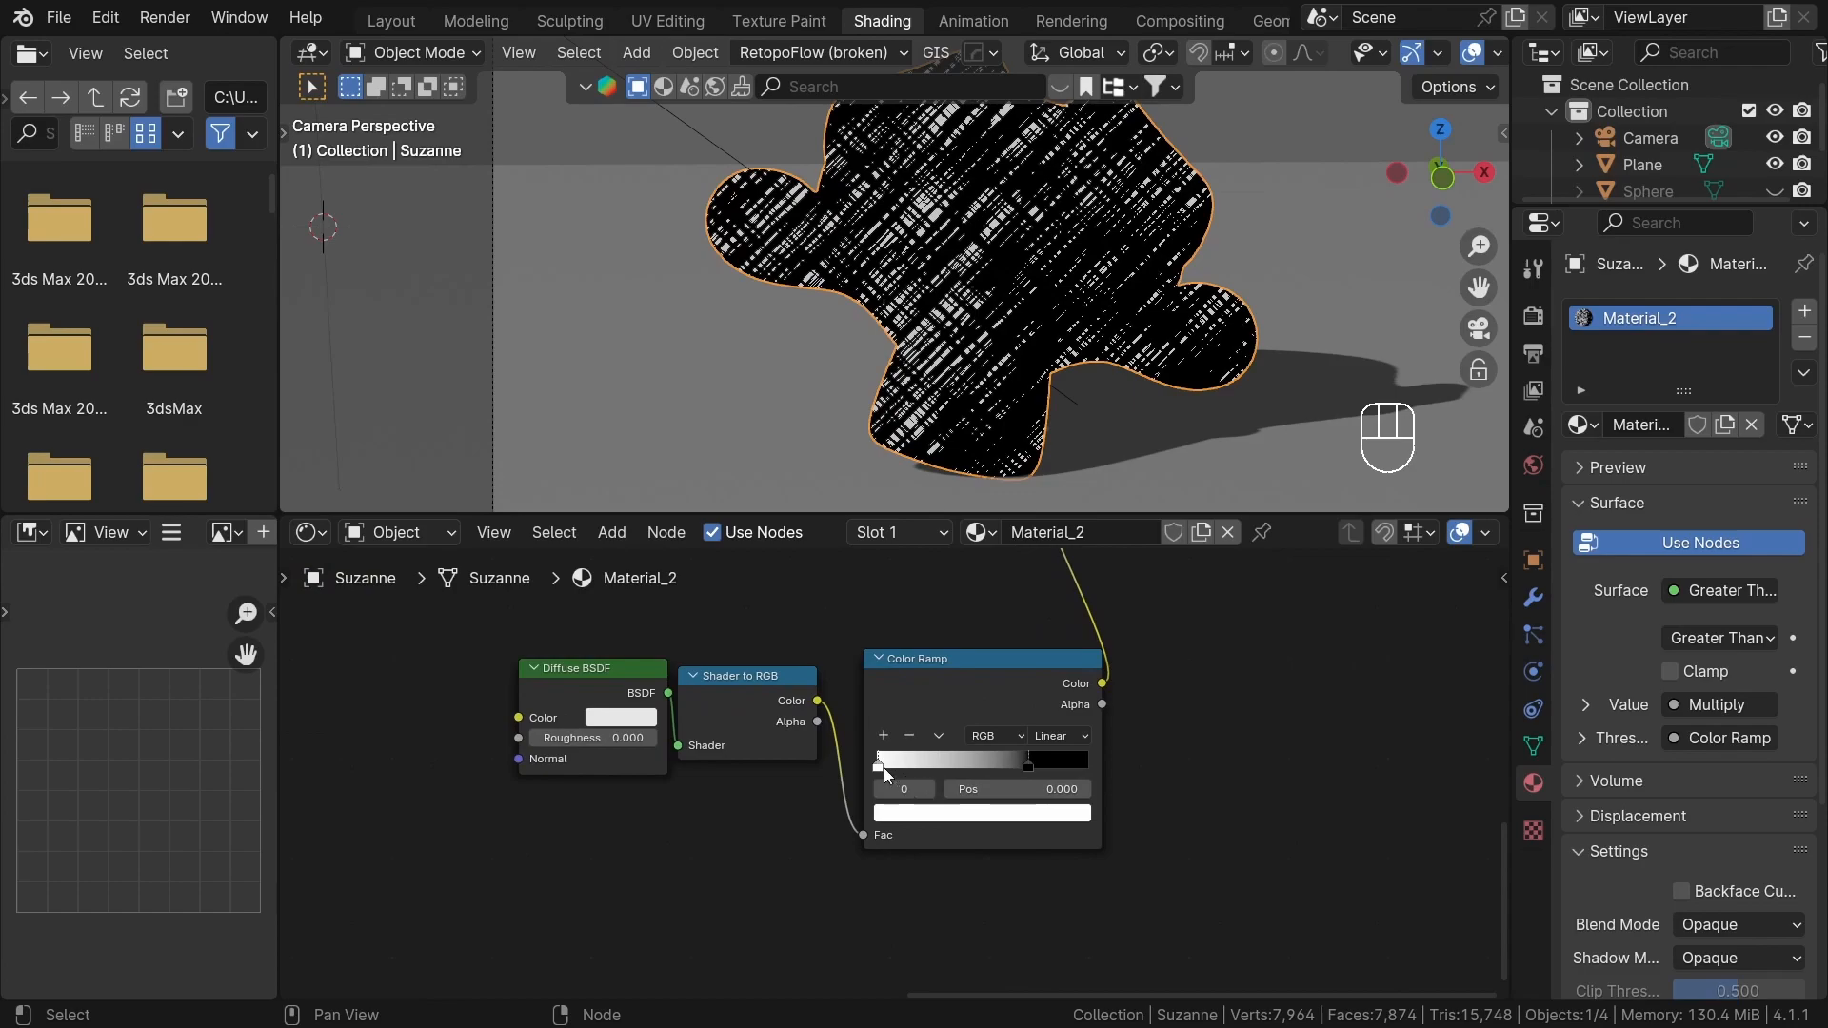
drag(1098, 763, 1062, 763)
drag(849, 765, 802, 761)
scroll(961, 334, down, 2)
scroll(1052, 809, down, 11)
middle_drag(962, 627, 1044, 801)
scroll(935, 705, up, 1)
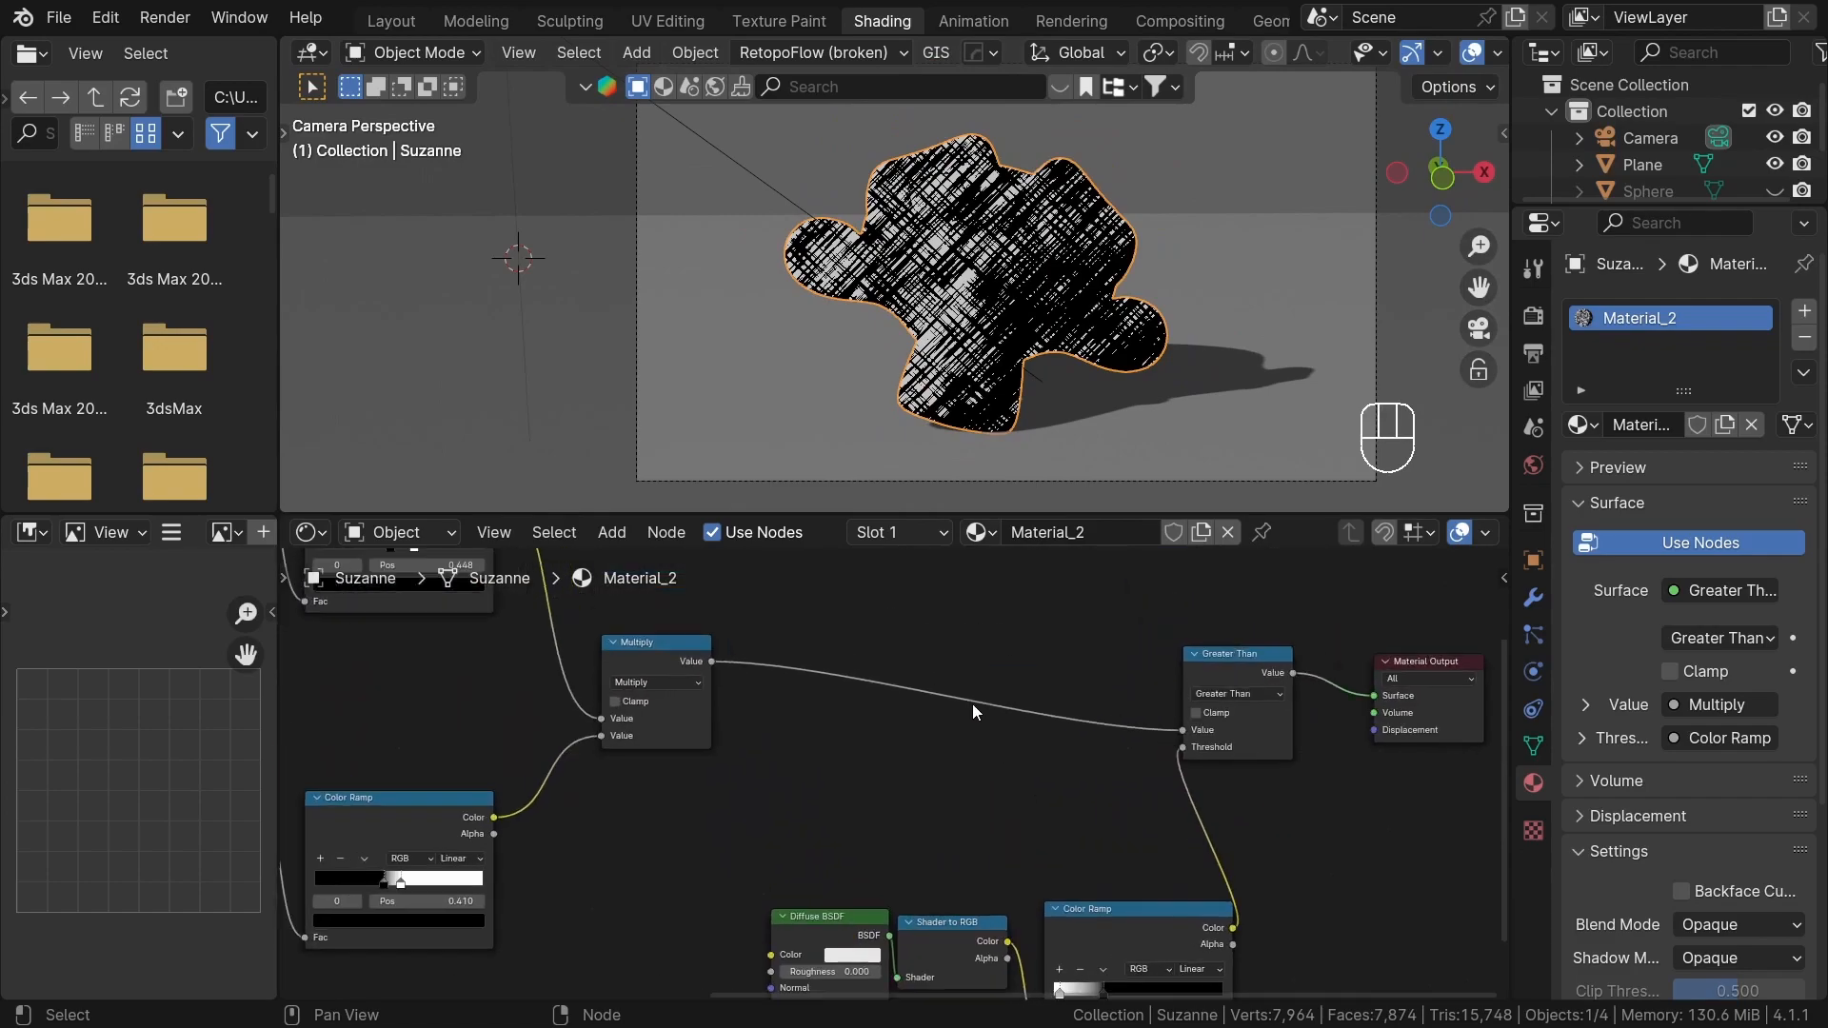
- Insert a Map Range node between the Multiply result and the Greater Than node's Value input
drag(711, 660, 792, 729)
text(map r)
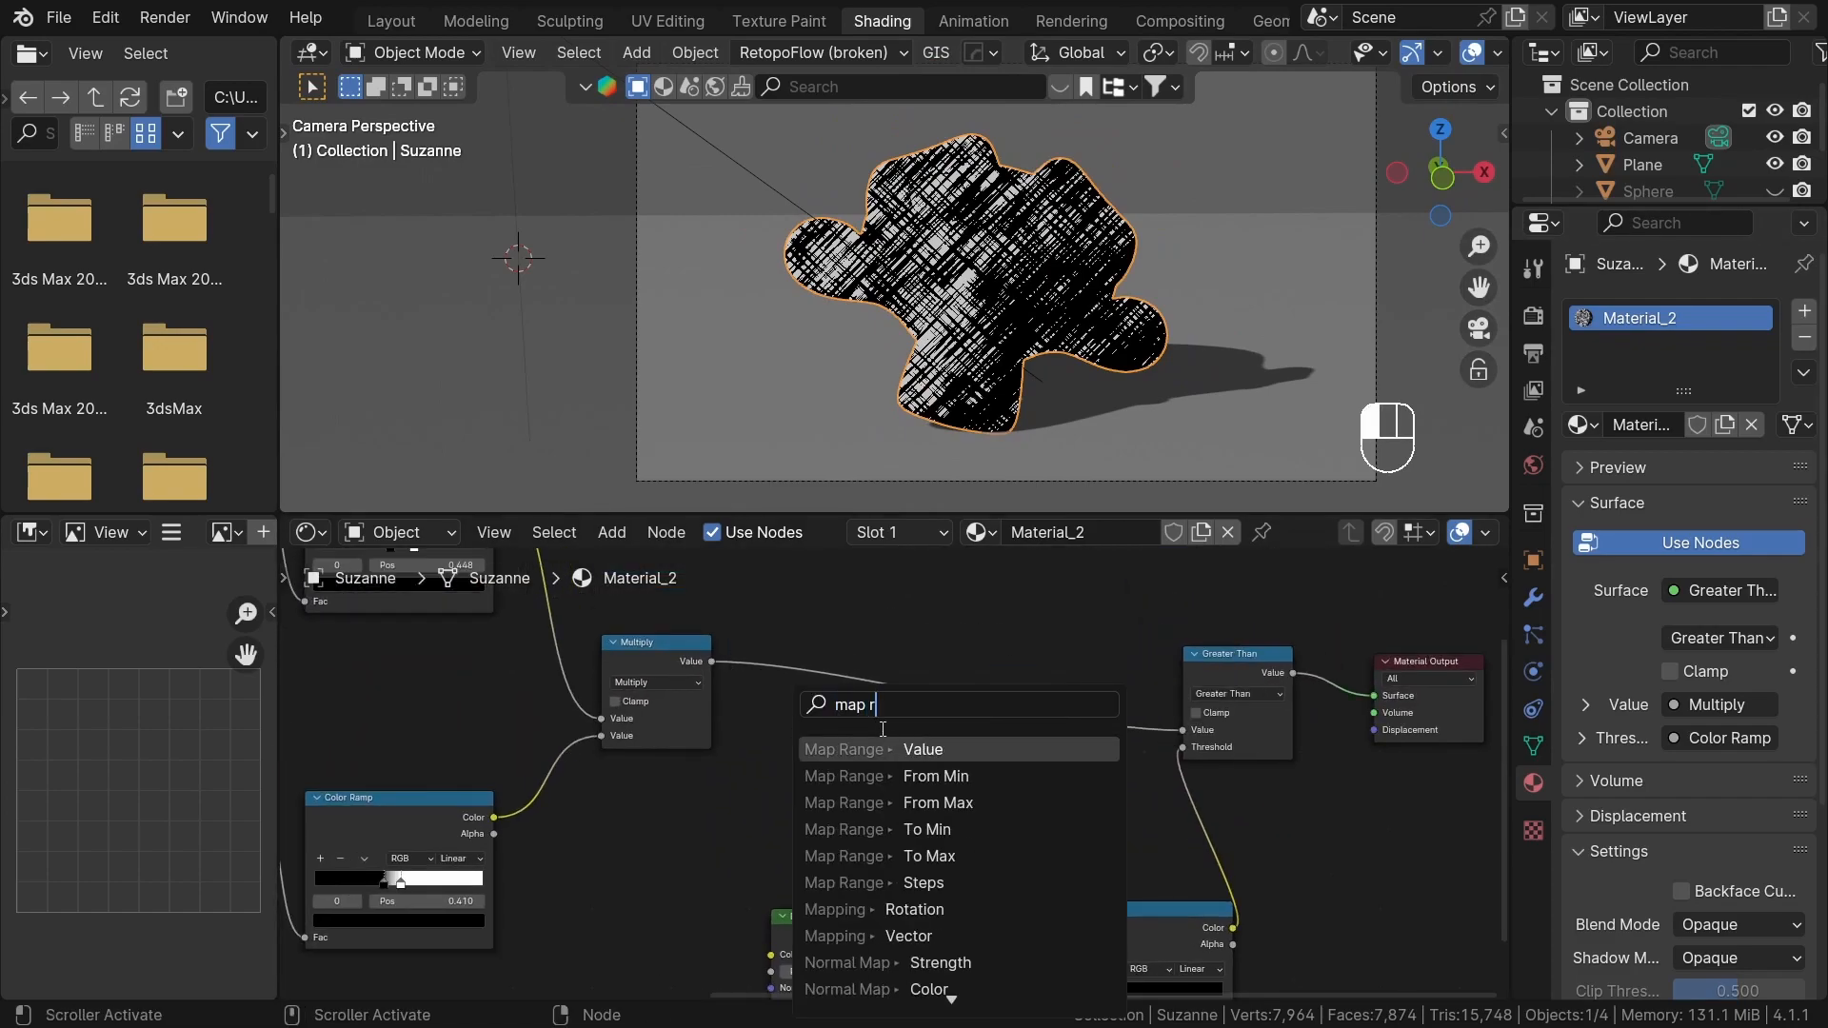
key(Return)
click(923, 738)
drag(945, 736, 1192, 723)
scroll(814, 872, up, 3)
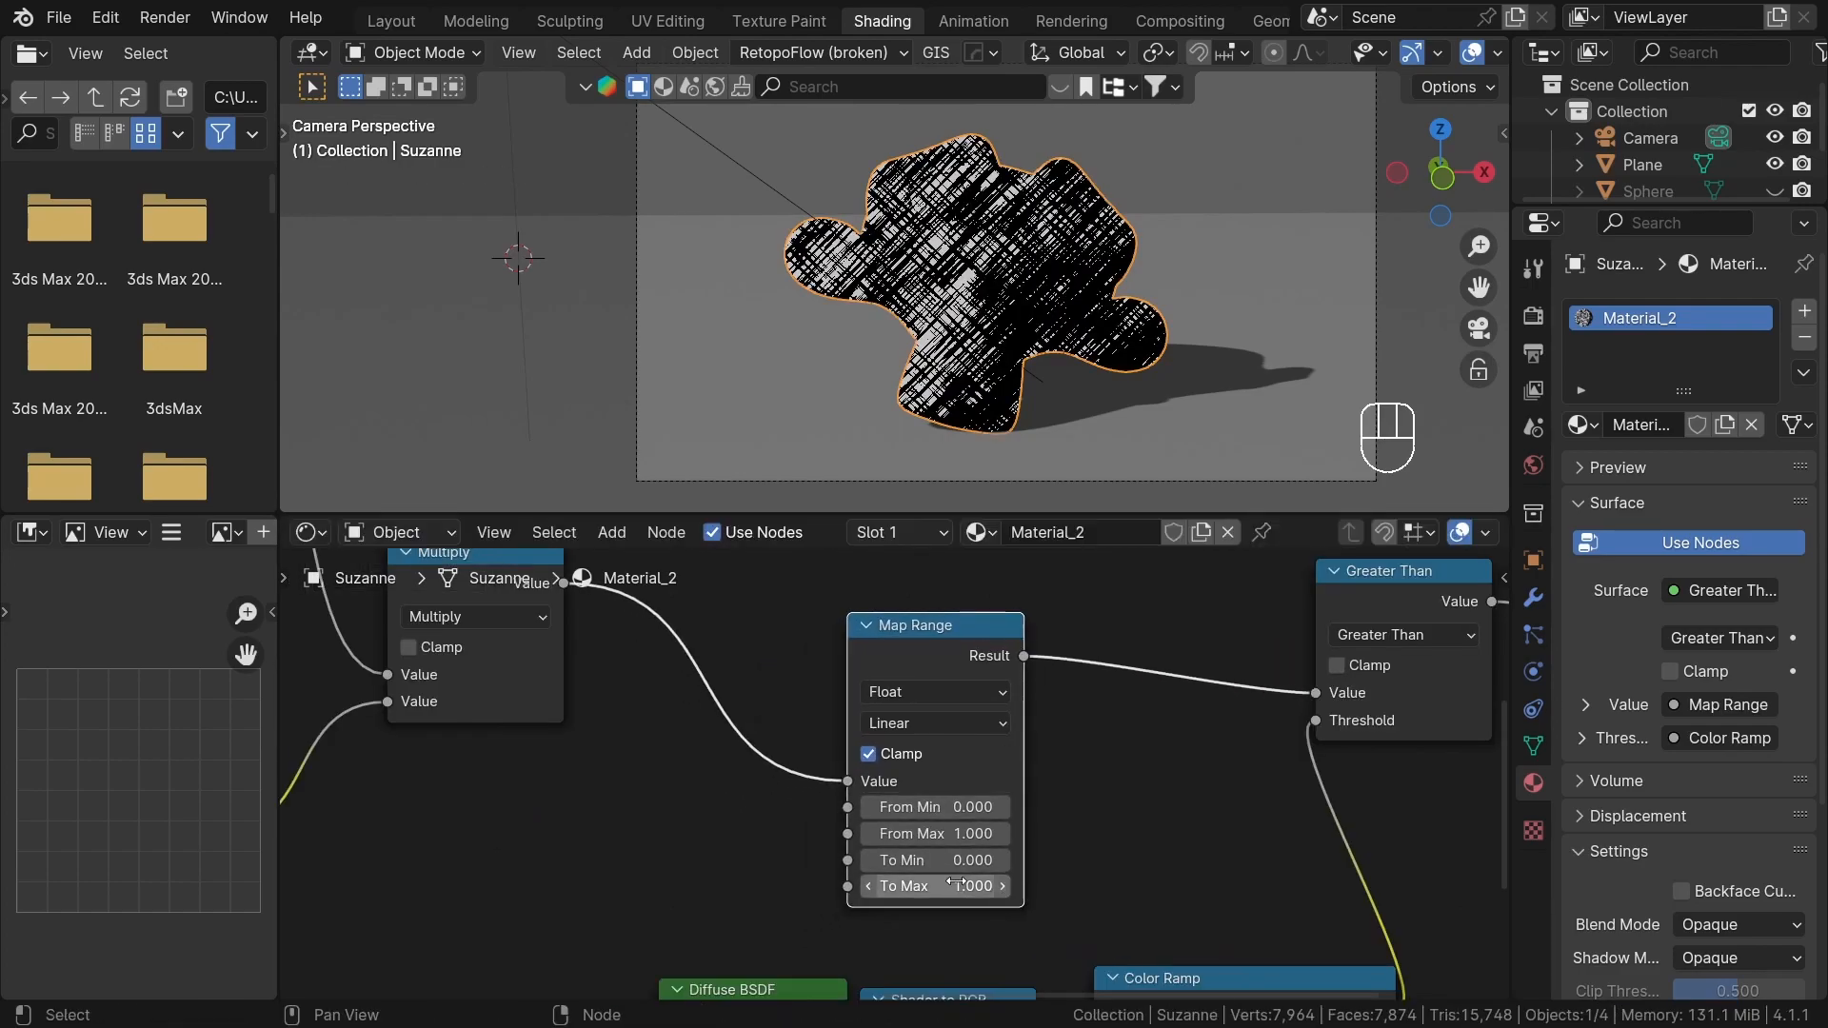
- Set the Map Range's To Max to 2.3
shift+drag(935, 885, 990, 886)
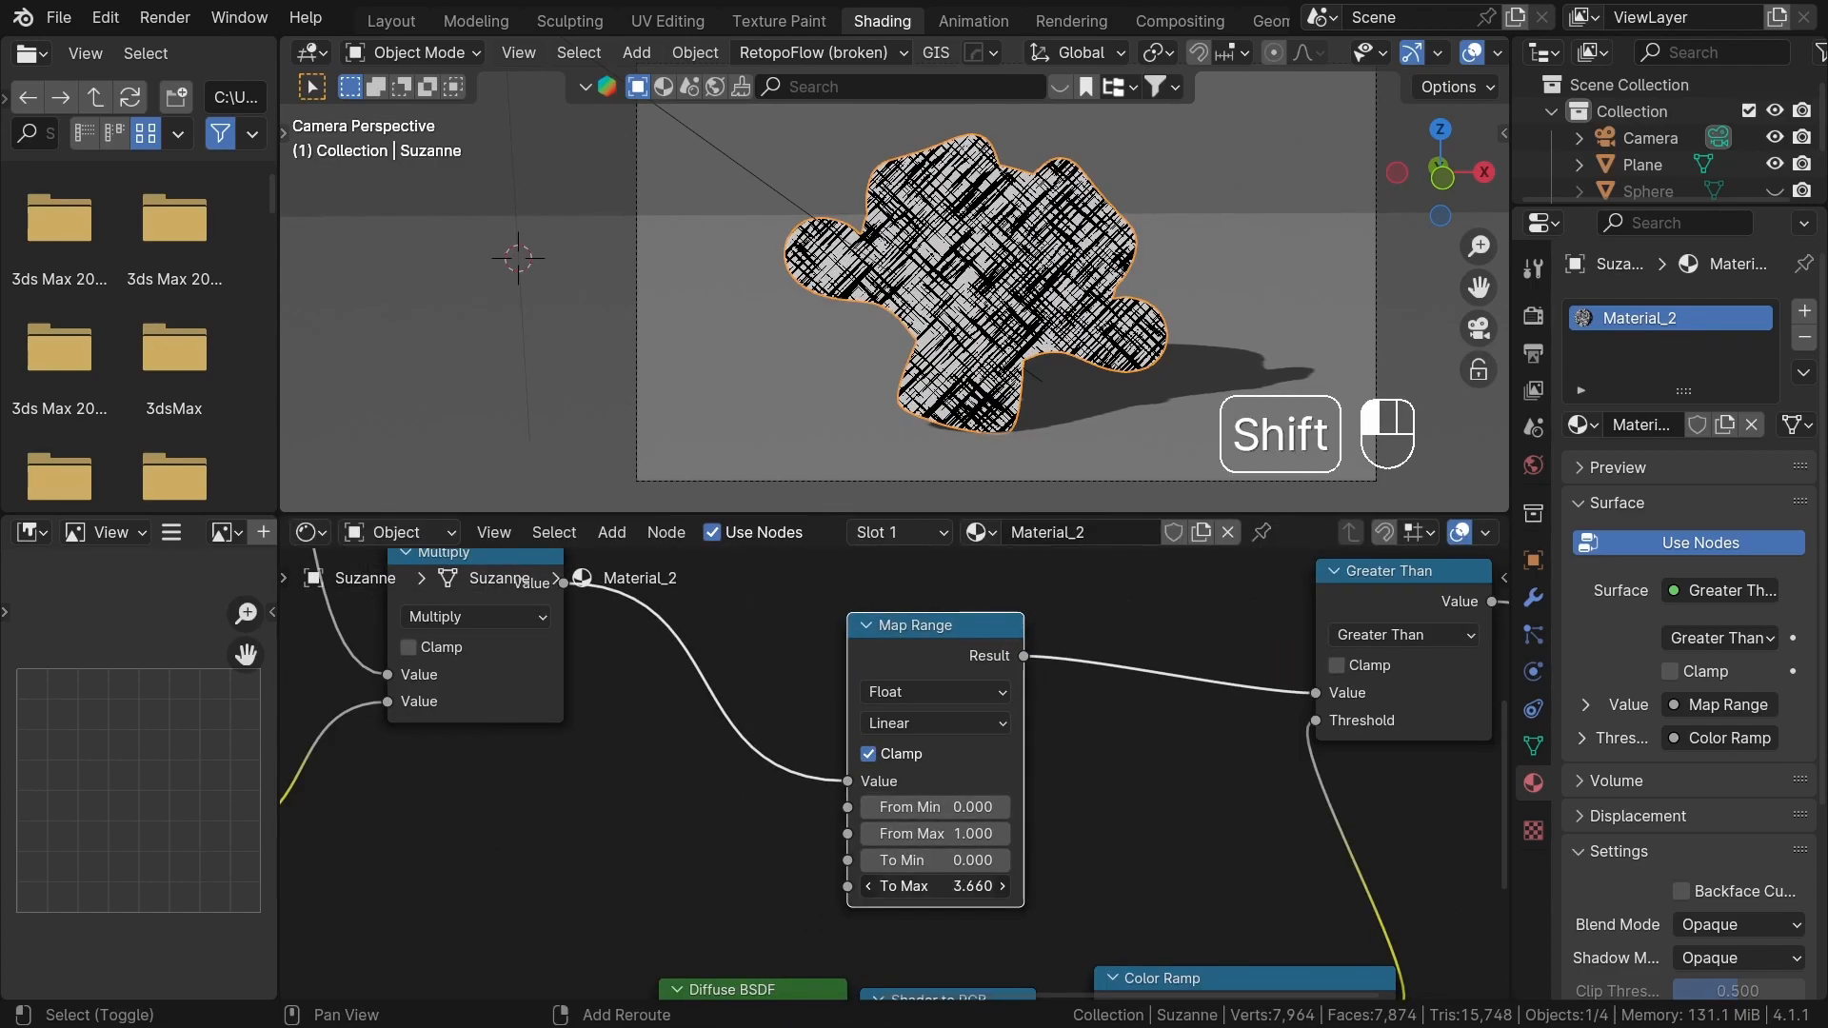
double_click(1007, 885)
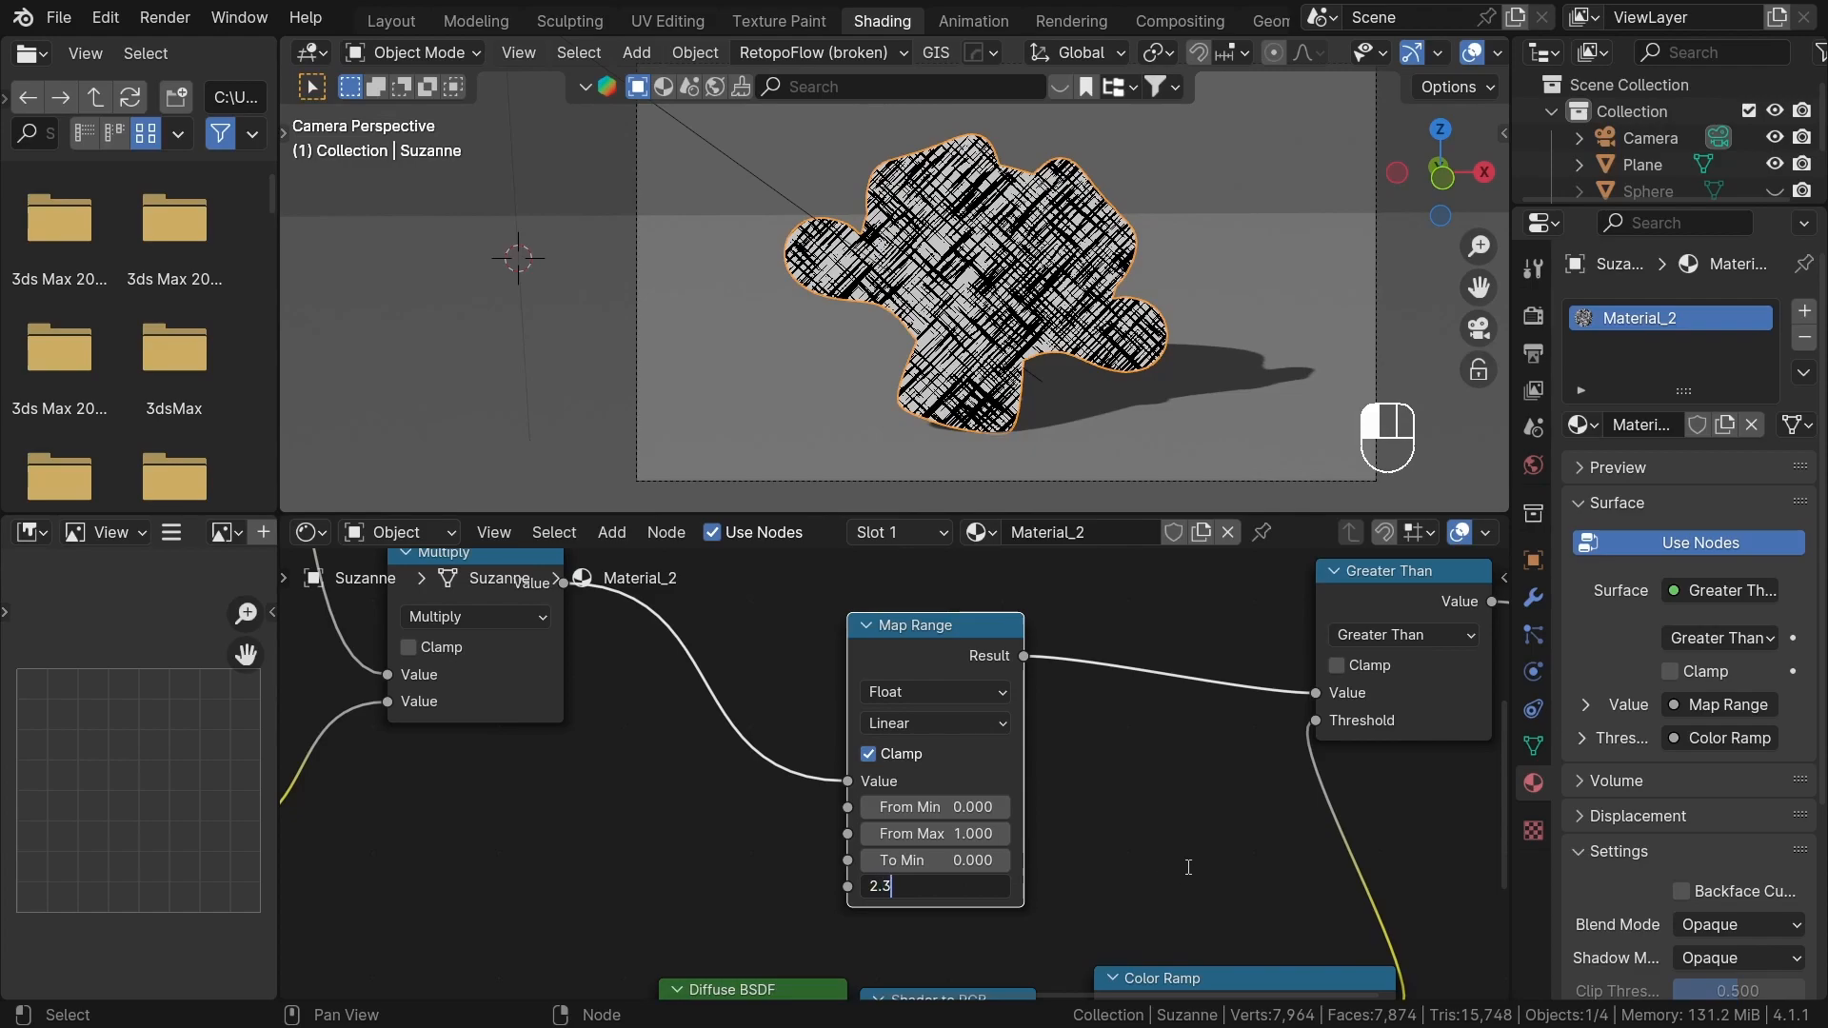
text(2.3)
key(Return)
- Change the Noise Texture's Scale to make the streaks finer
scroll(1202, 911, down, 1)
scroll(1221, 816, up, 3)
middle_drag(1276, 909, 1140, 758)
scroll(1066, 773, up, 2)
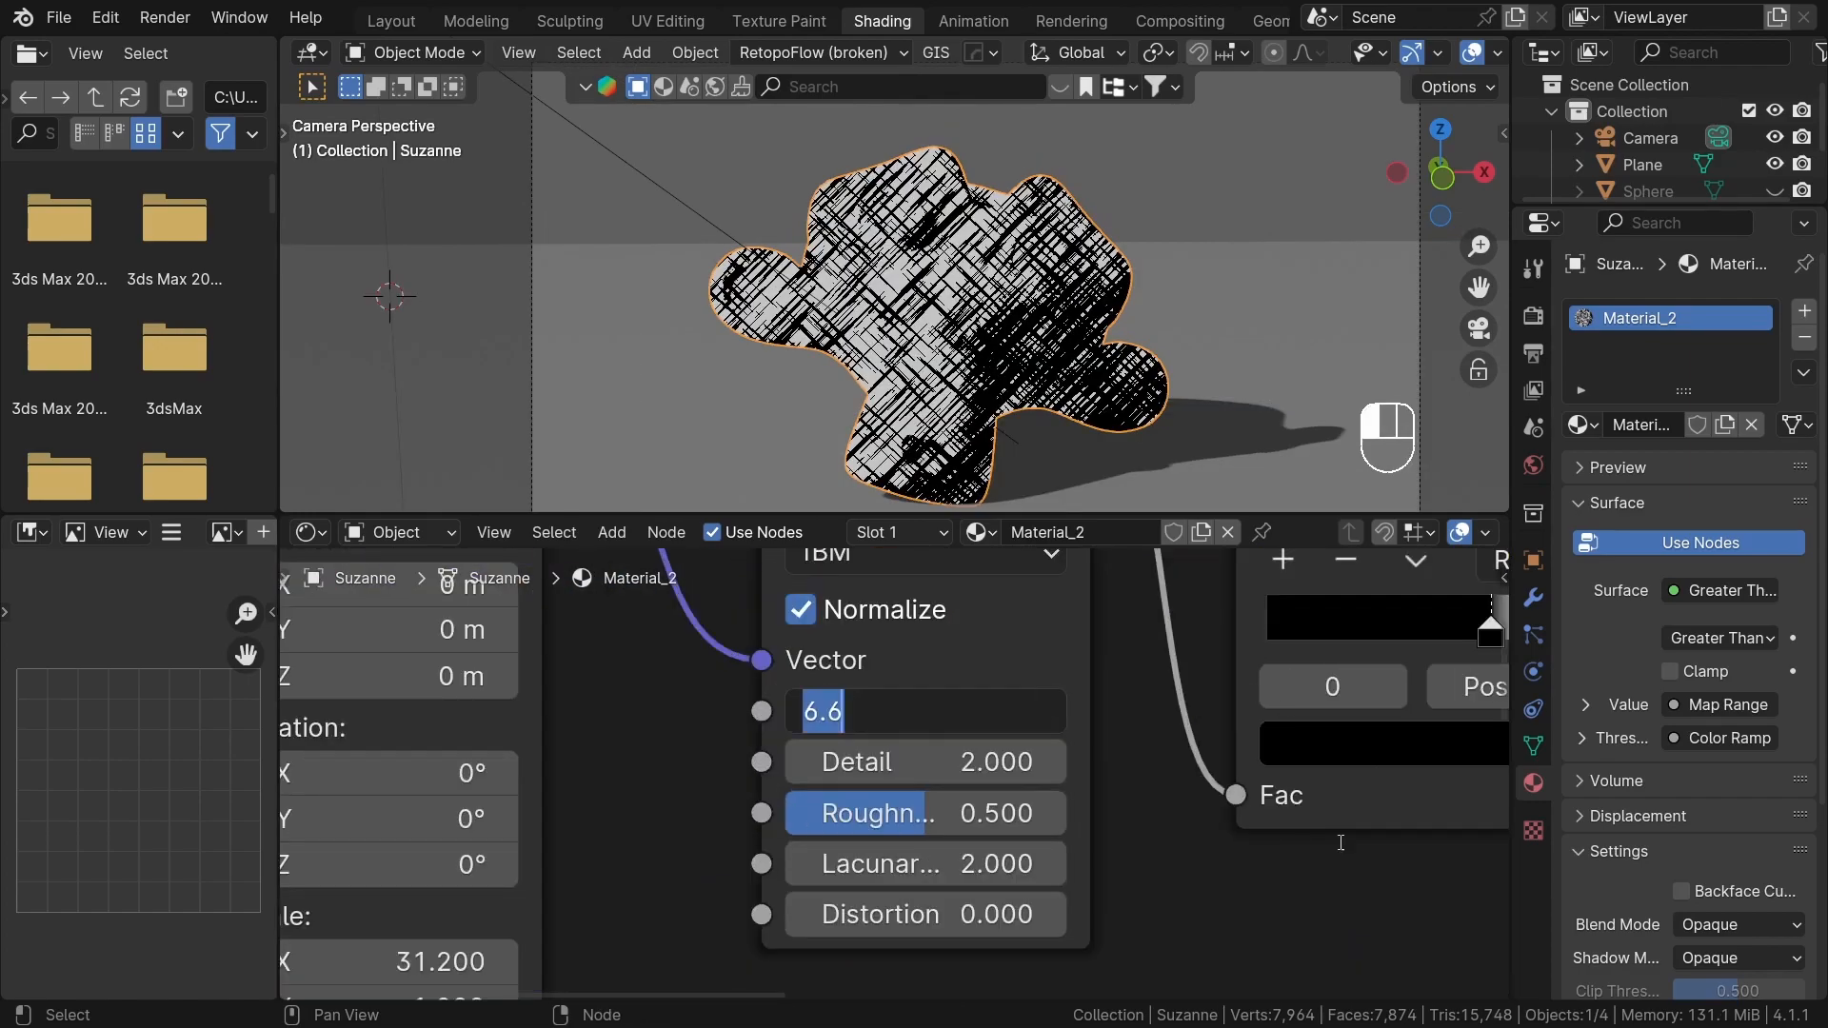
key(Return)
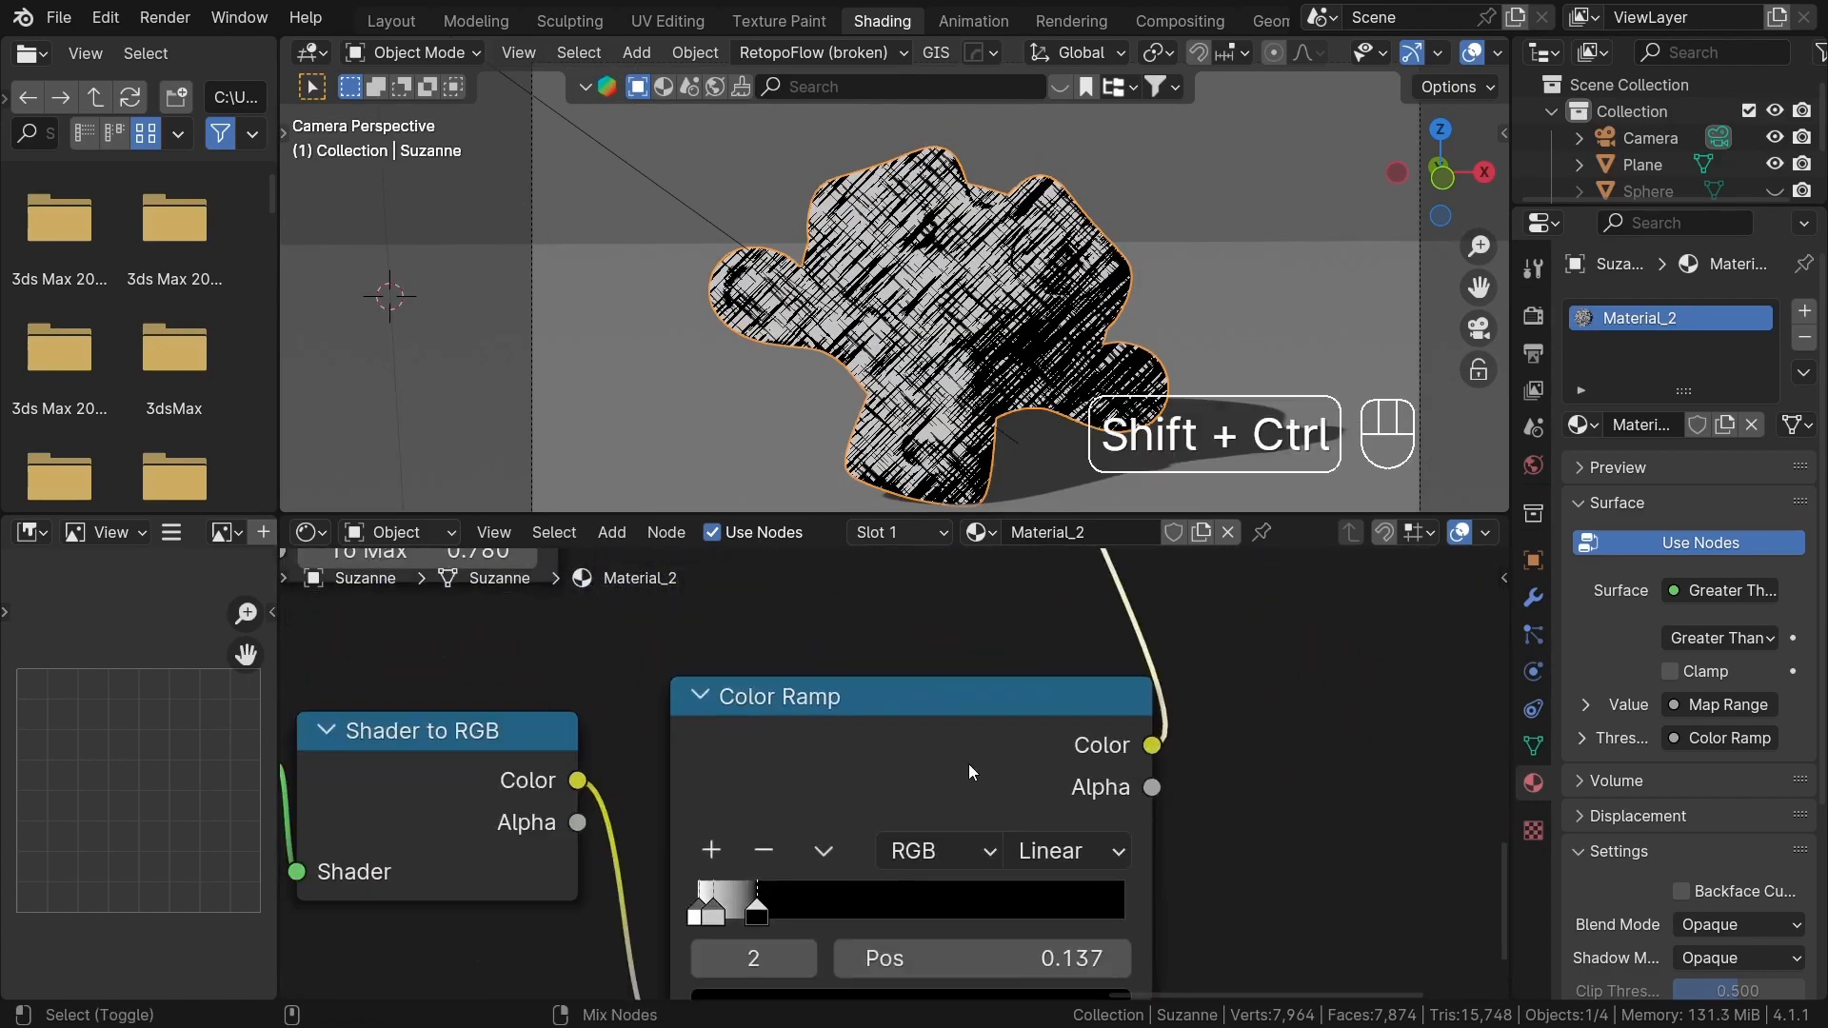
- Preview the lighting Color Ramp by itself on the monkey and return the preview to the Greater Than node
ctrl+shift+click(968, 764)
scroll(968, 764, up, 1)
drag(817, 836, 962, 795)
scroll(819, 847, down, 10)
scroll(881, 769, up, 1)
ctrl+shift+click(882, 762)
- Darken the lighting Color Ramp's middle stop to mid grey at position 0.086 and adjust the neighbouring black stop
scroll(775, 916, up, 10)
click(896, 793)
click(1014, 937)
scroll(1014, 936, down, 8)
middle_drag(1095, 937, 669, 851)
click(673, 851)
scroll(672, 852, up, 3)
scroll(575, 752, up, 3)
mouse_move(575, 750)
mouse_down()
mouse_move(818, 748)
mouse_move(561, 745)
mouse_up()
drag(499, 745, 501, 745)
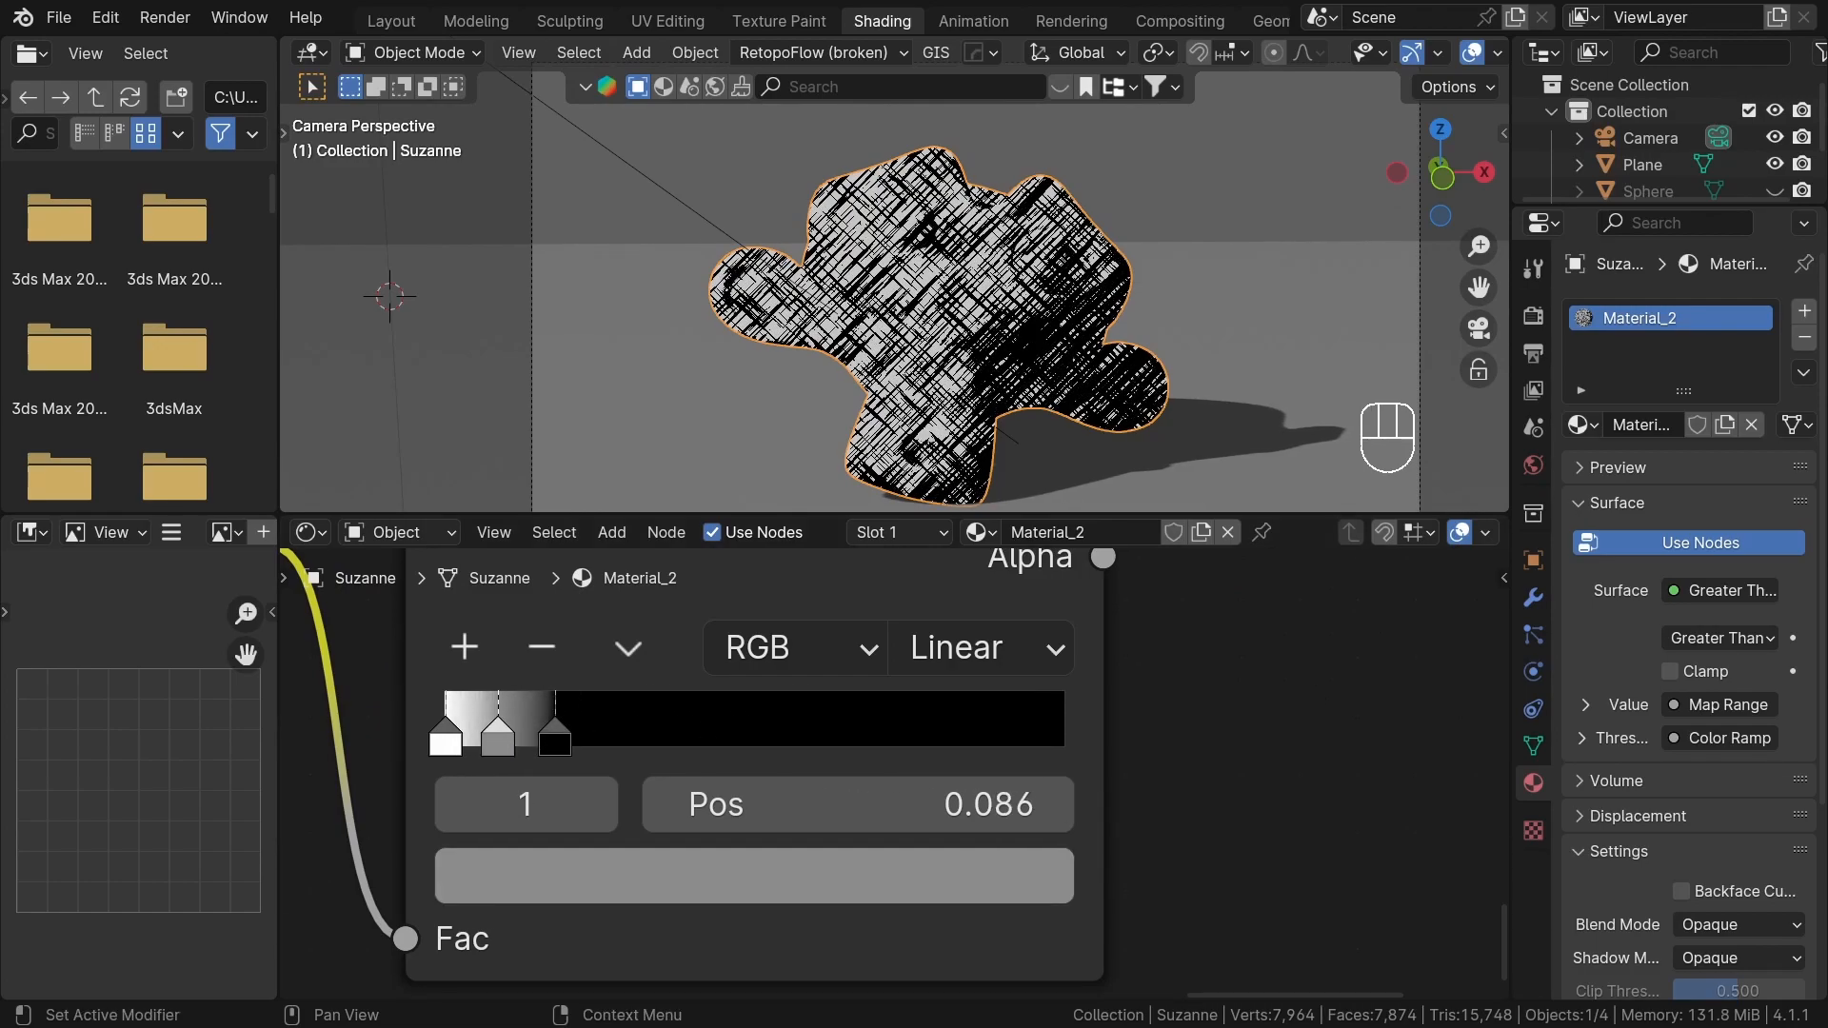
- Set the Scale of both Noise Textures to 12
scroll(818, 805, down, 9)
double_click(920, 648)
text(12)
key(Return)
double_click(920, 952)
text(12)
key(Return)
- Add a second Greater Than Math node below the lighting Color Ramp, fed by the Shader to RGB Color
scroll(1117, 645, down, 6)
scroll(1087, 734, down, 5)
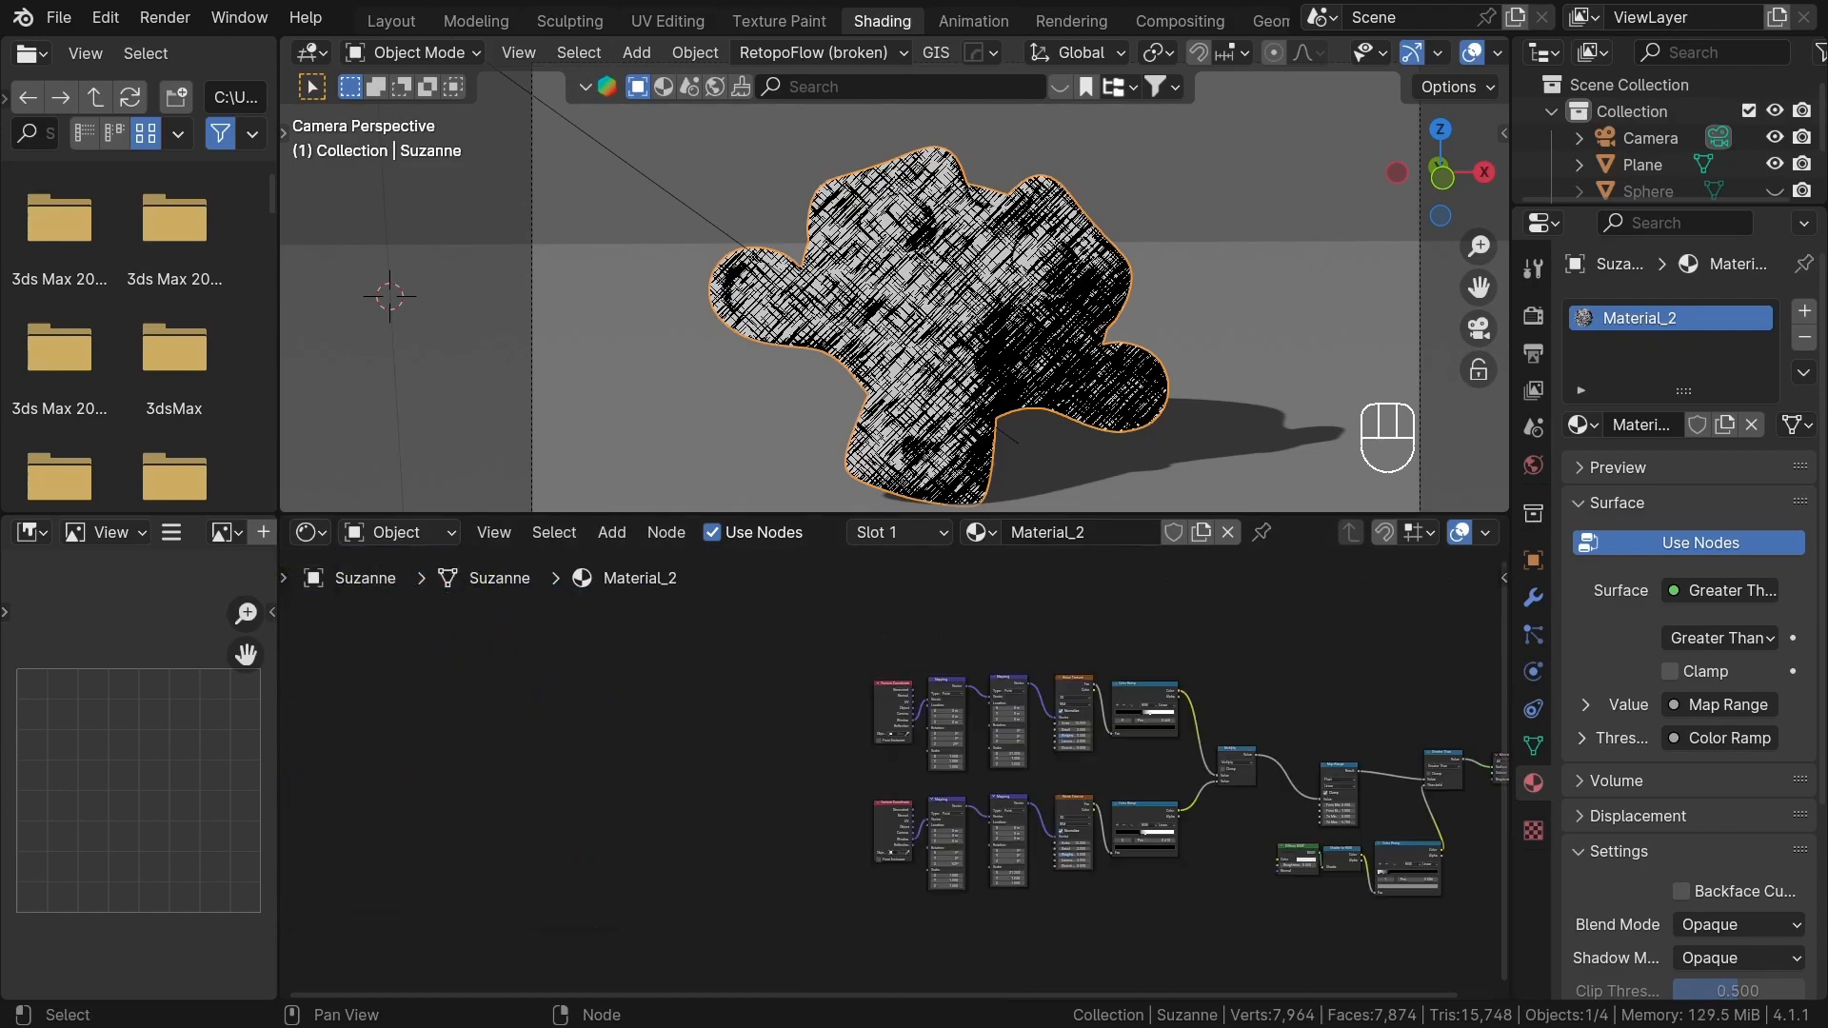
scroll(920, 754, up, 5)
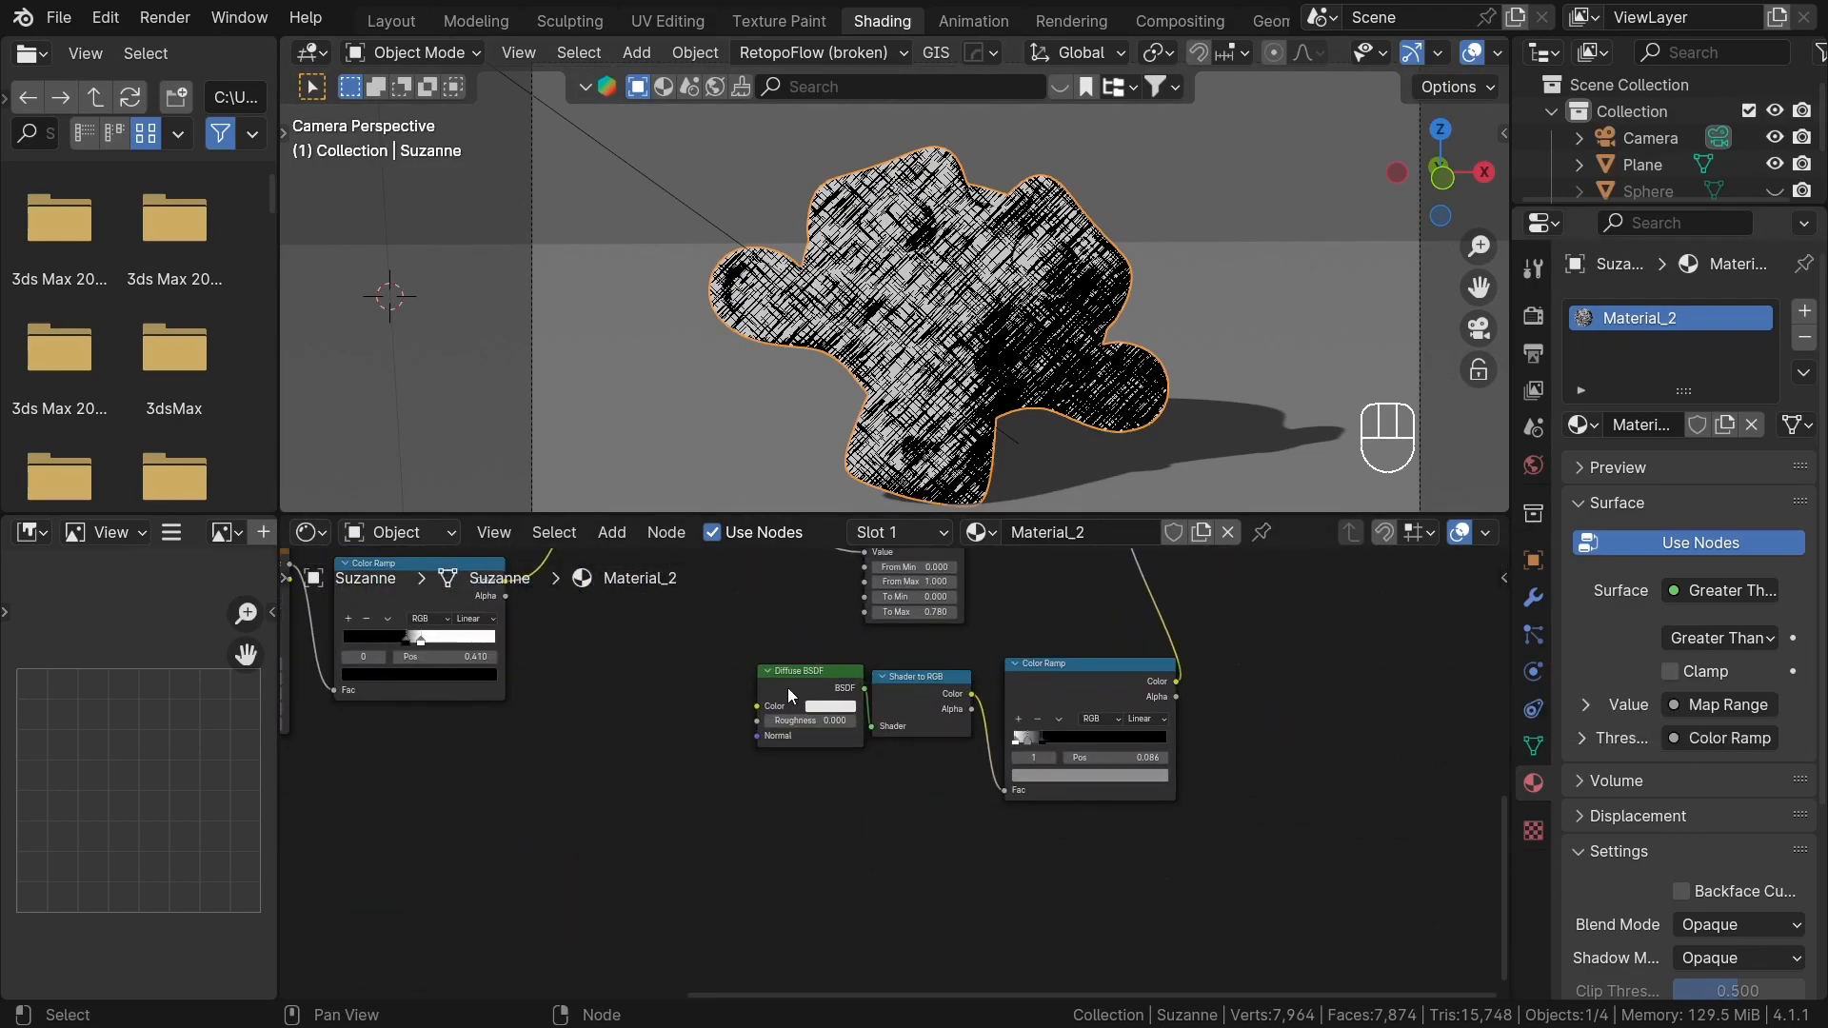
drag(971, 694, 992, 856)
text(gre)
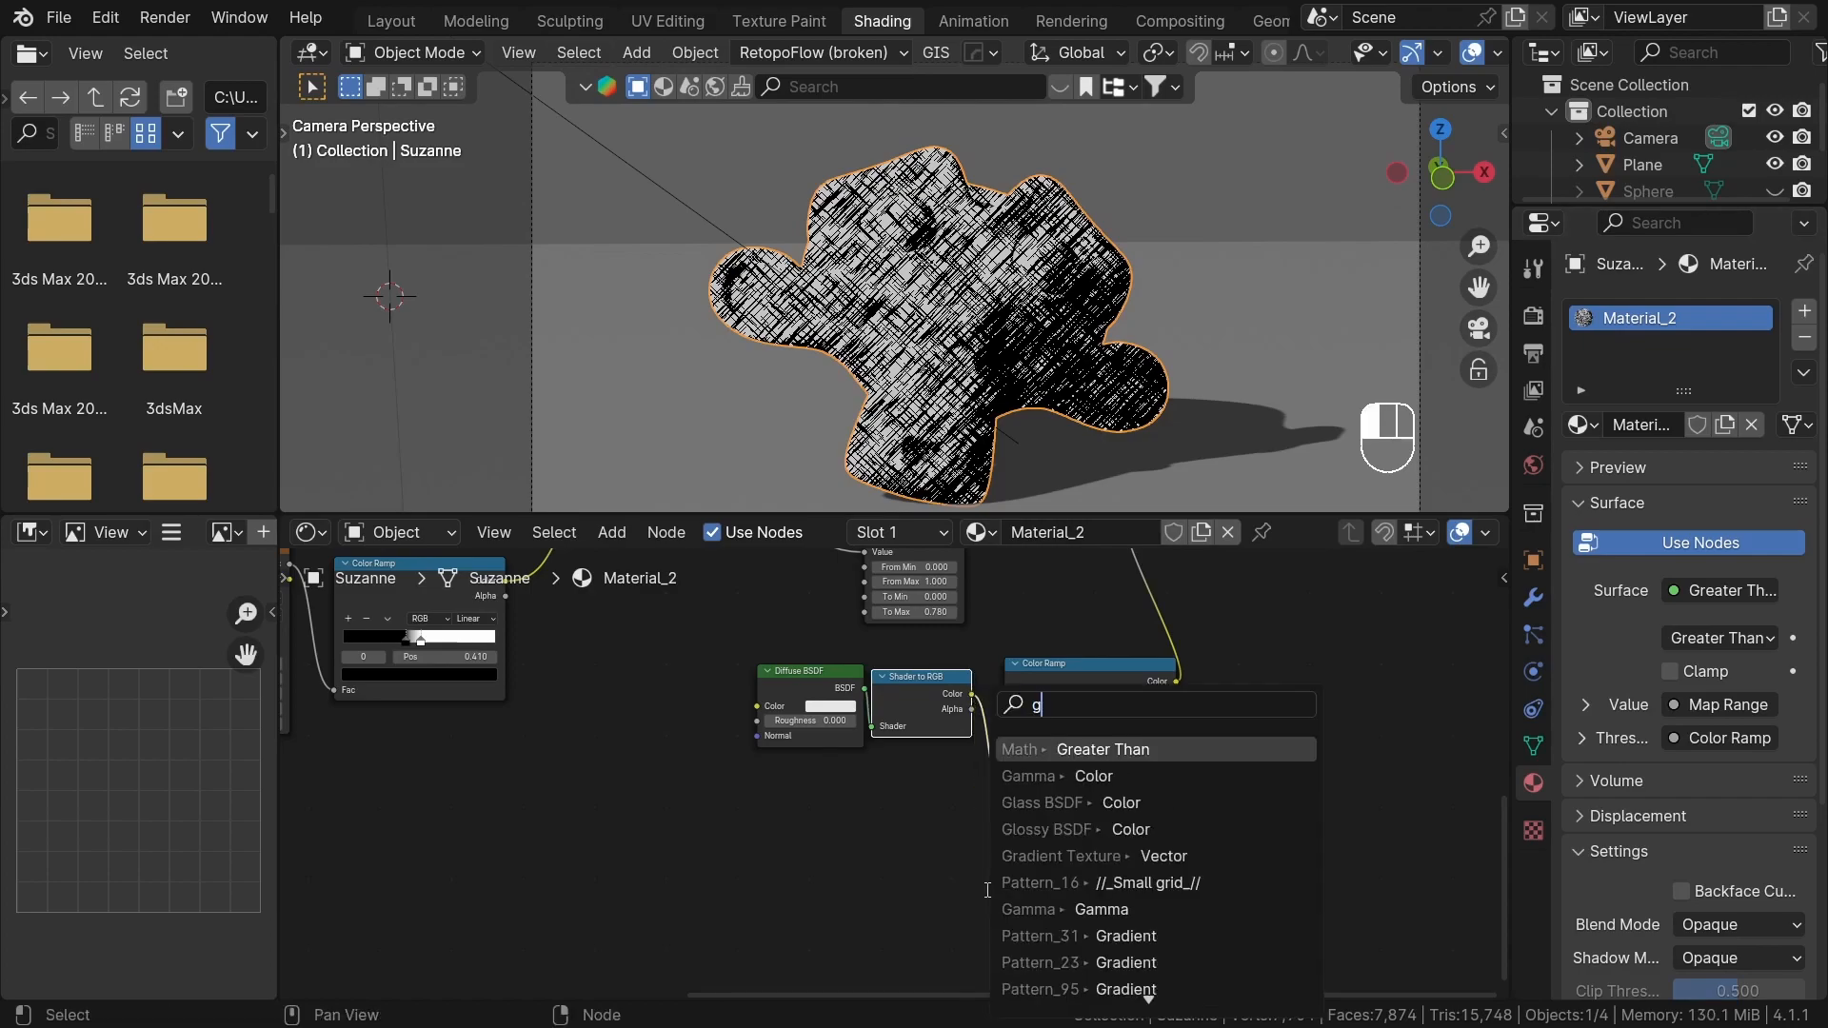
click(1116, 751)
click(1163, 748)
click(1251, 805)
- Preview the lower Greater Than node and set its Threshold to 0.170
middle_drag(1154, 842, 1144, 780)
scroll(1145, 781, up, 2)
ctrl+shift+click(1037, 798)
scroll(1097, 887, up, 2)
mouse_move(1095, 915)
shift+mouse_down()
mouse_move(1023, 915)
mouse_move(1103, 915)
shift+mouse_up()
- Add an Add Math node fed by the upper Greater Than node and preview it on the monkey
scroll(1076, 885, down, 5)
middle_drag(1076, 762, 847, 857)
drag(943, 576, 1001, 695)
text(add)
key(Return)
click(1112, 748)
ctrl+shift+click(1116, 746)
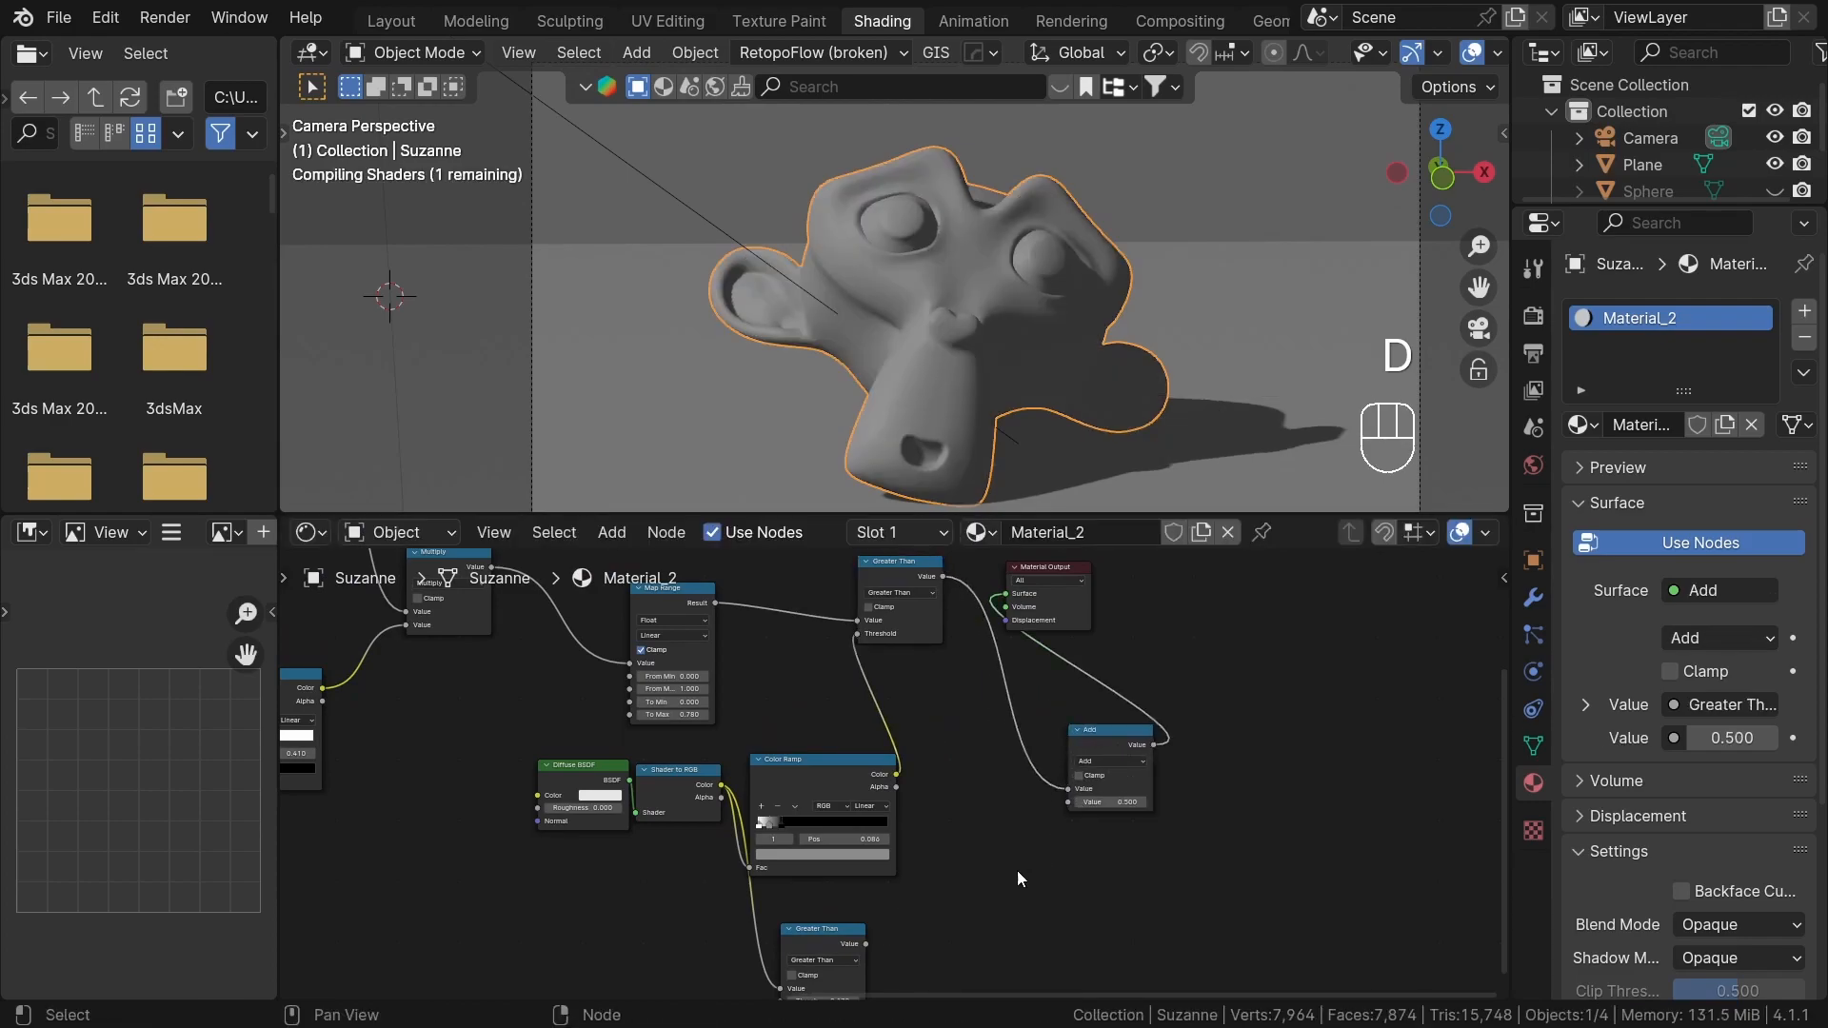
- Connect the lower Greater Than node's output to the Add node's second Value input
scroll(885, 928, up, 1)
drag(874, 944, 1073, 796)
middle_drag(961, 879, 934, 809)
- Insert a Multiply Math node between the lower Greater Than node and the Add node's second input, and preview the Add node
scroll(850, 853, up, 4)
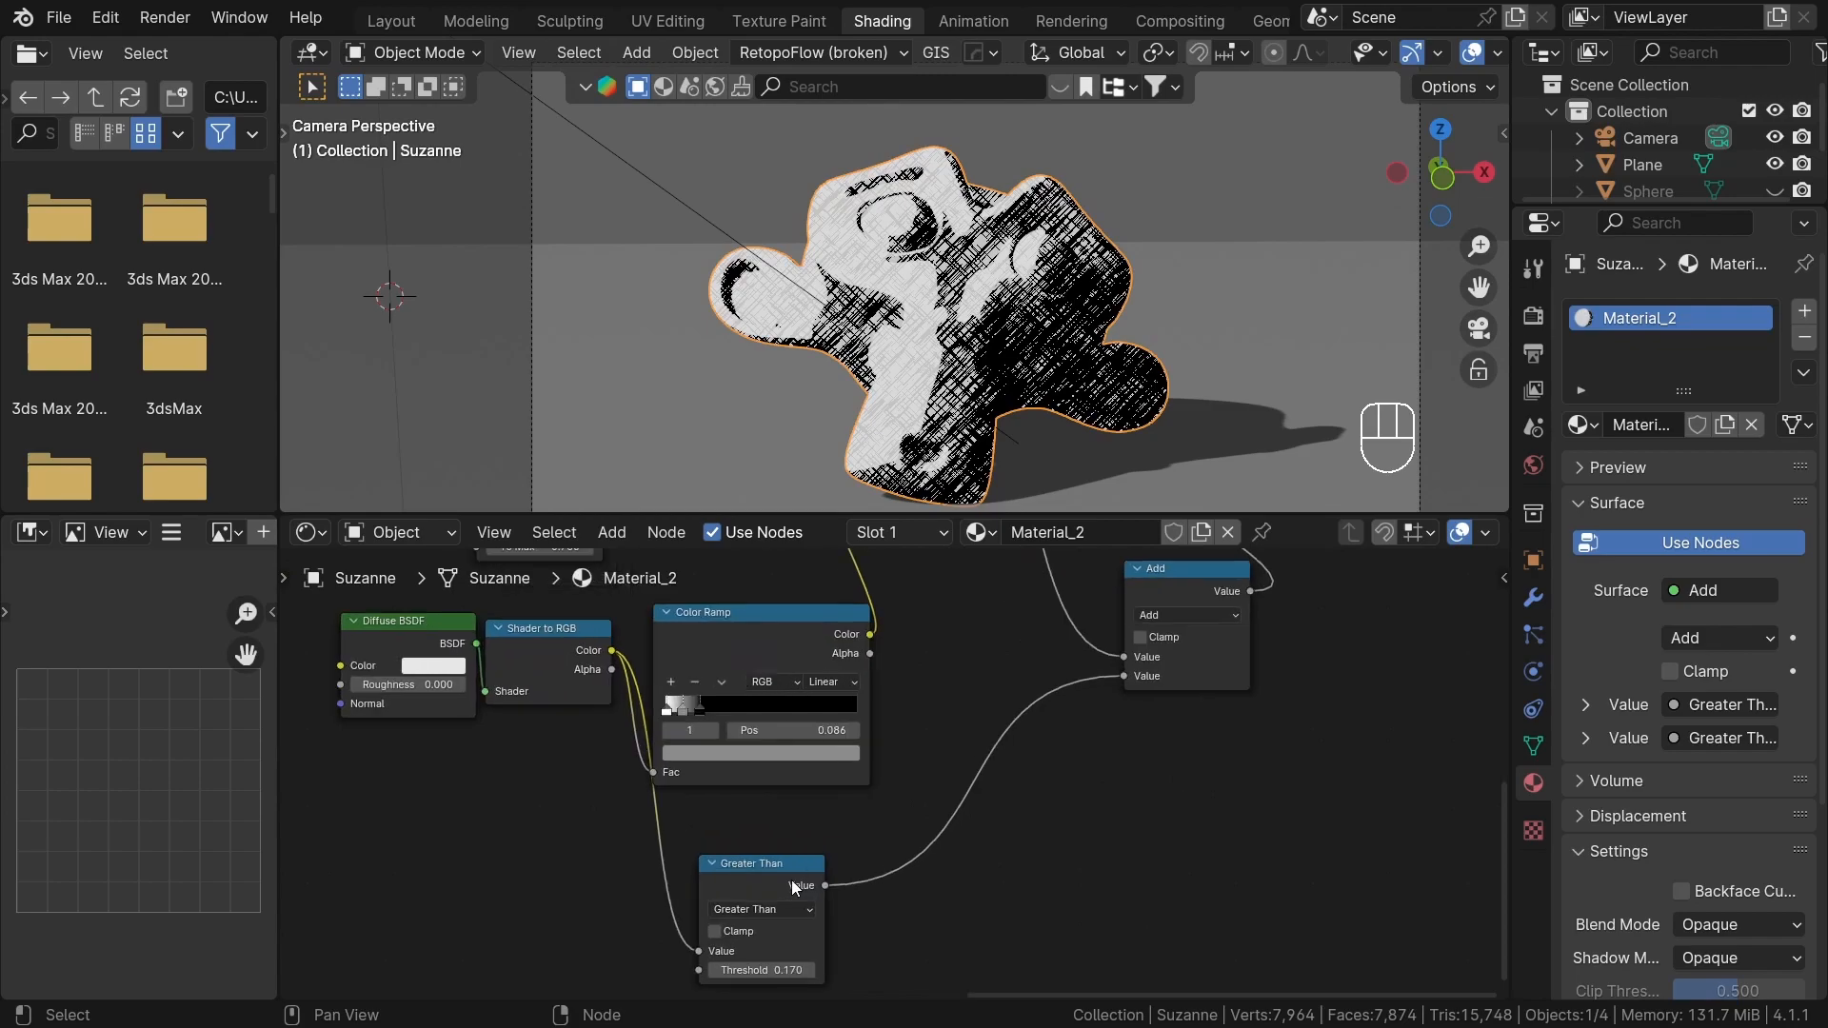
drag(878, 925, 885, 923)
text(mu)
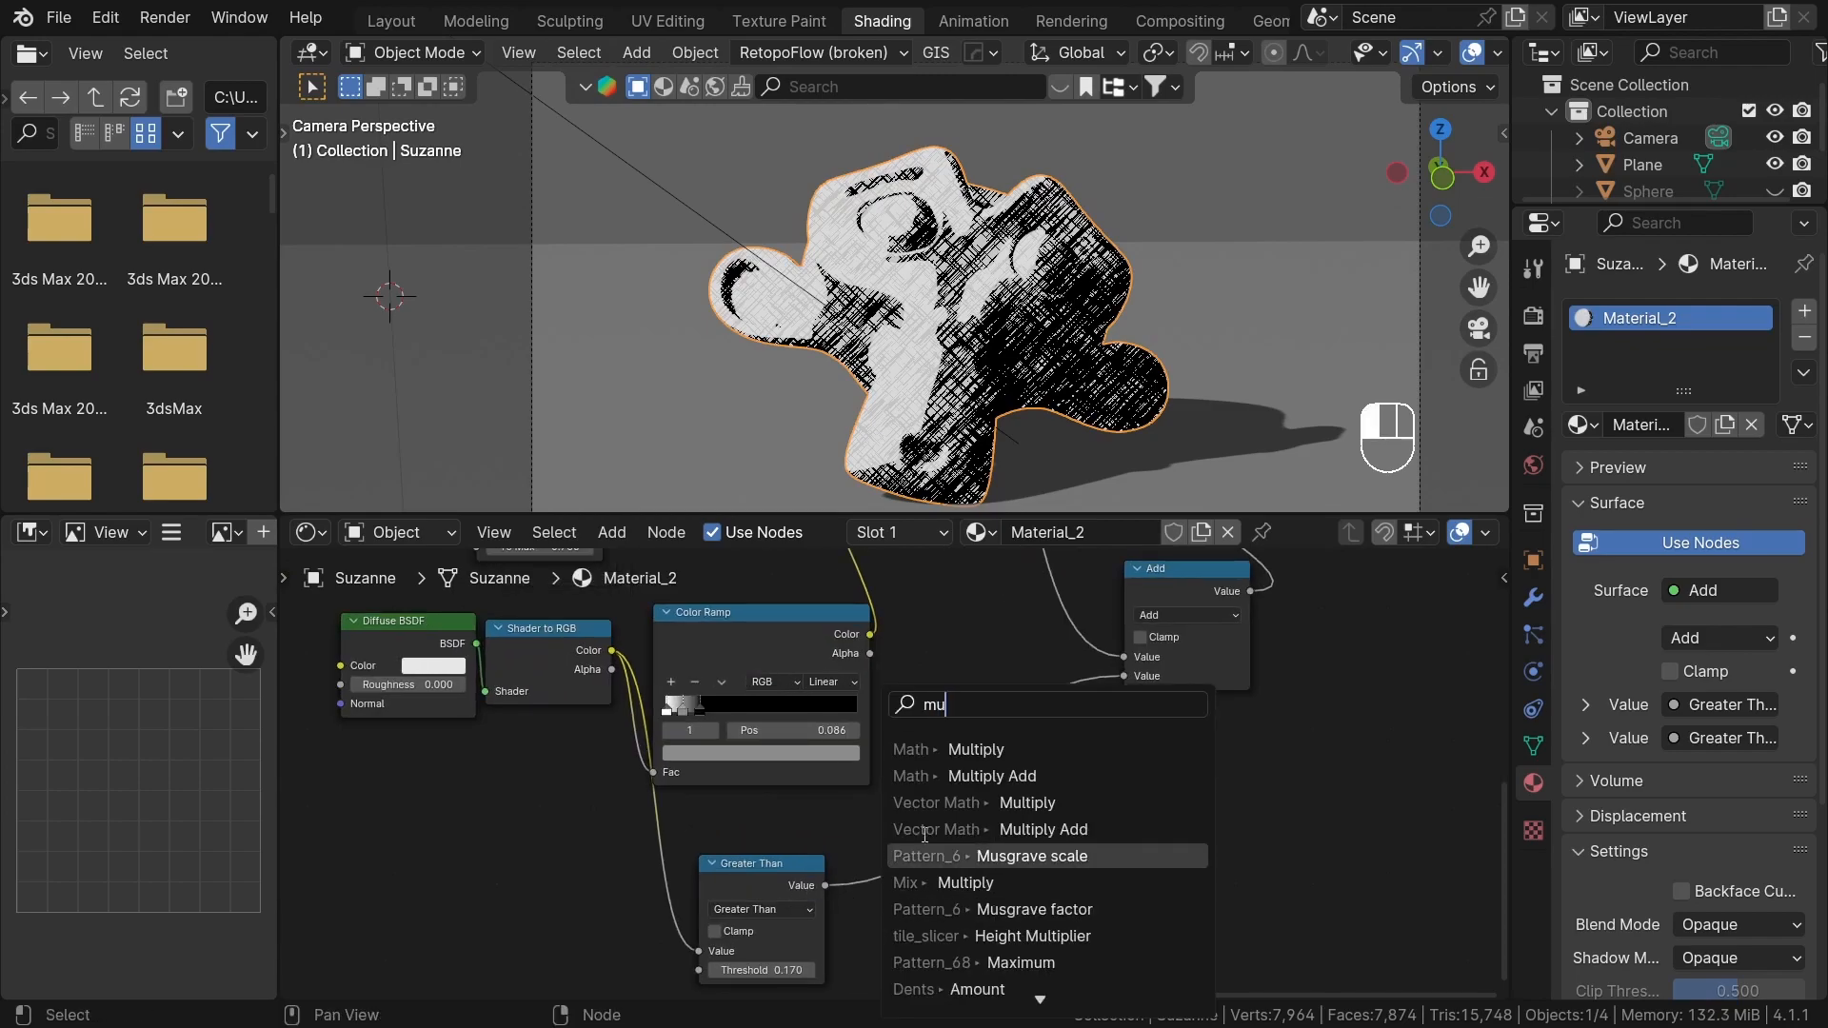
key(Return)
click(1024, 886)
ctrl+shift+click(1024, 892)
drag(1039, 920, 1121, 680)
ctrl+shift+click(1241, 587)
middle_drag(1026, 952, 1016, 838)
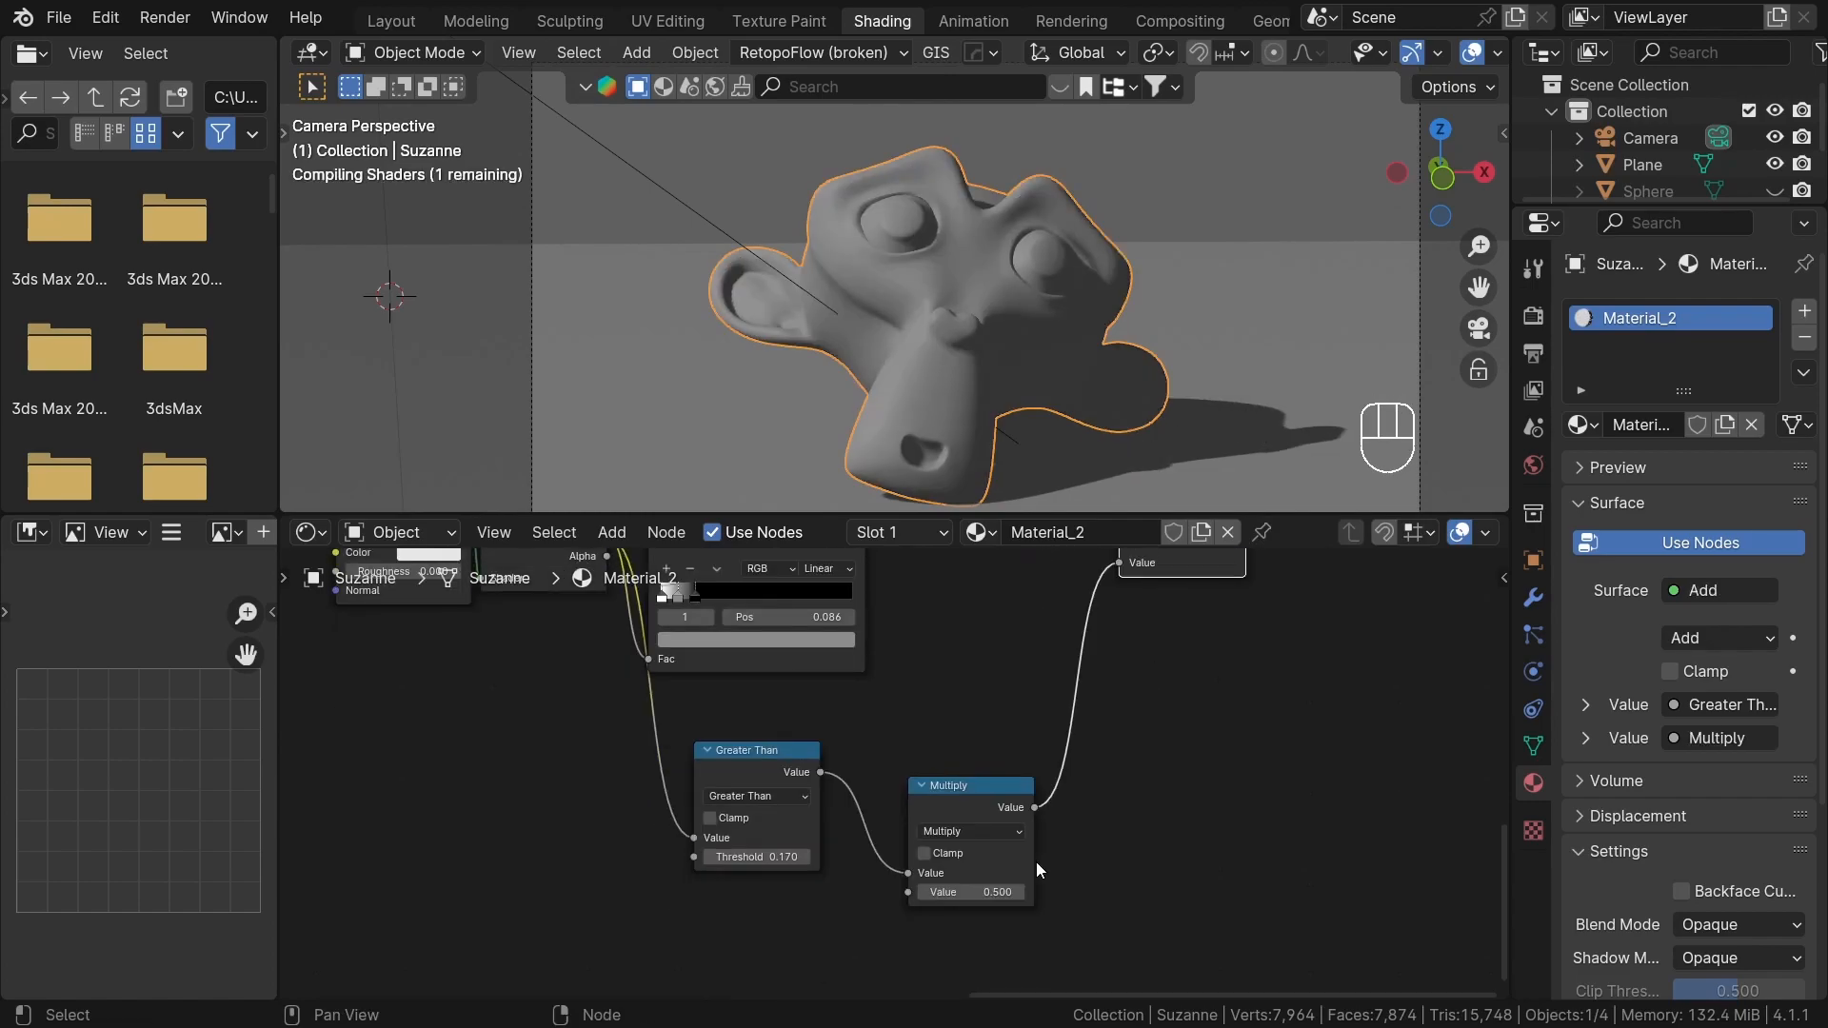
- Set the second value of the new Multiply node after the lower Greater Than to 1.660
scroll(1016, 838, up, 2)
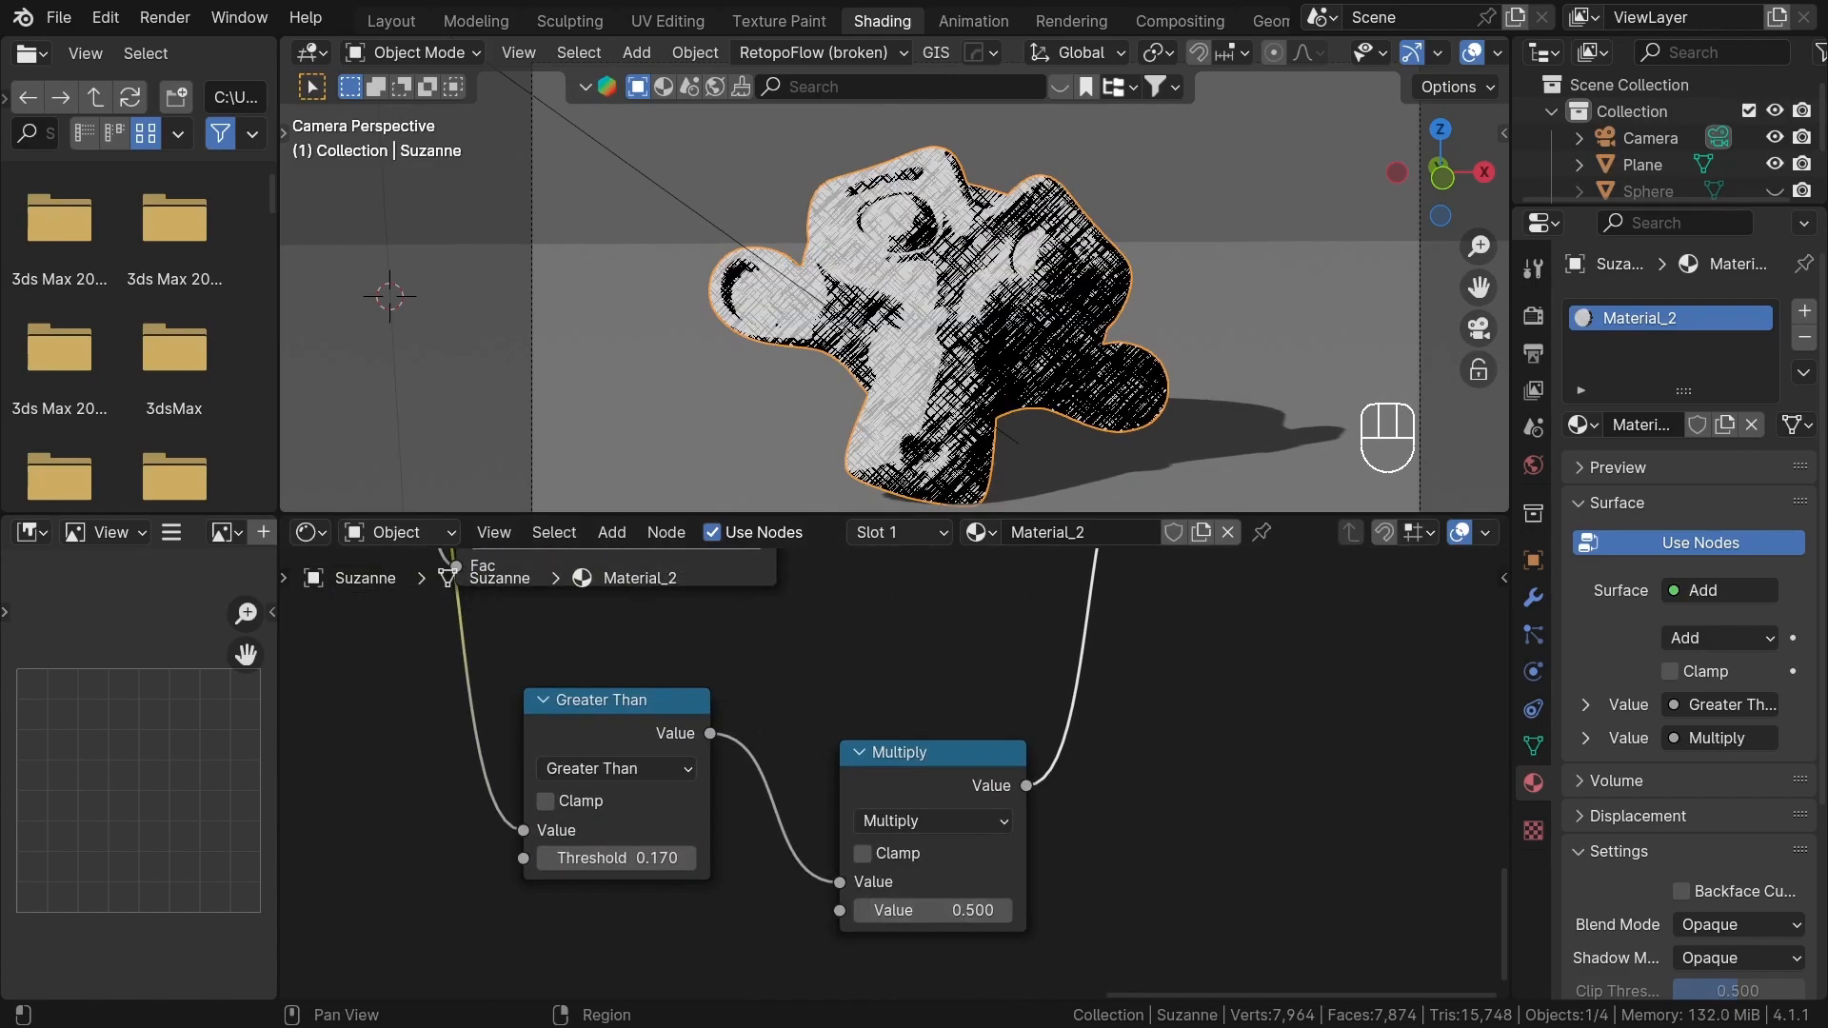
scroll(1051, 961, up, 1)
shift+drag(923, 907, 1009, 907)
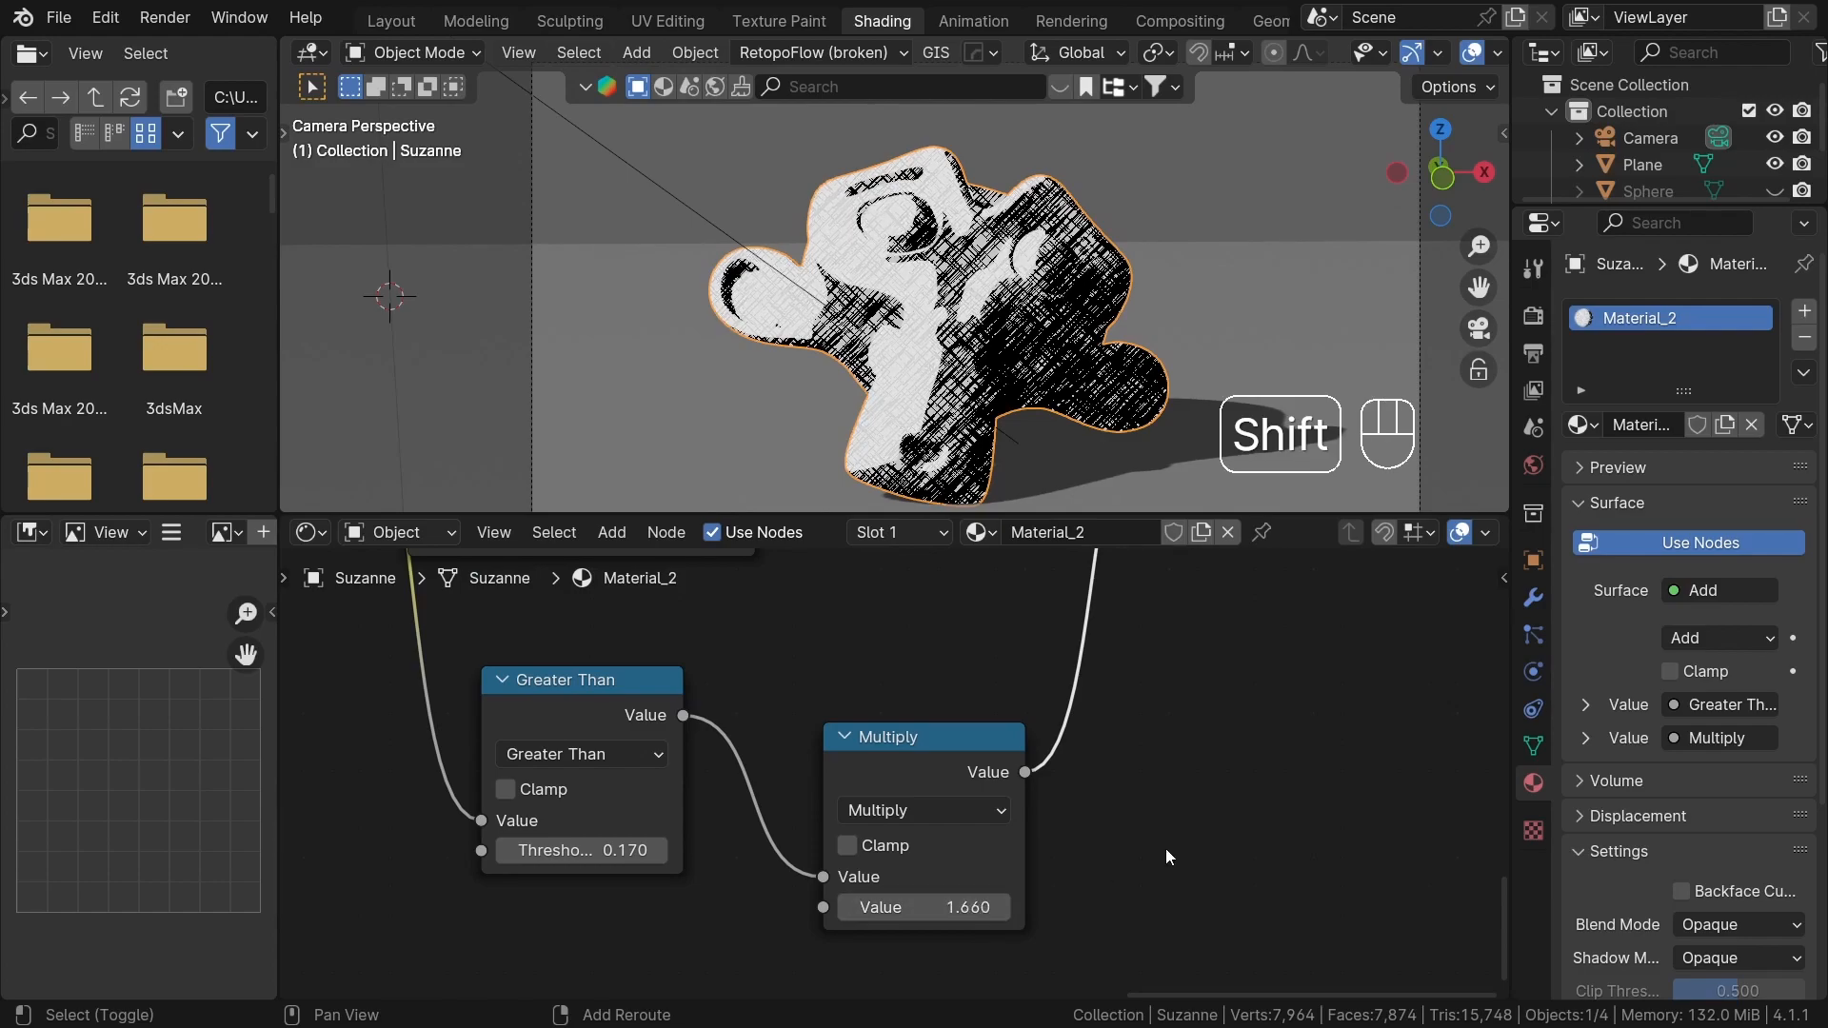
scroll(962, 734, down, 5)
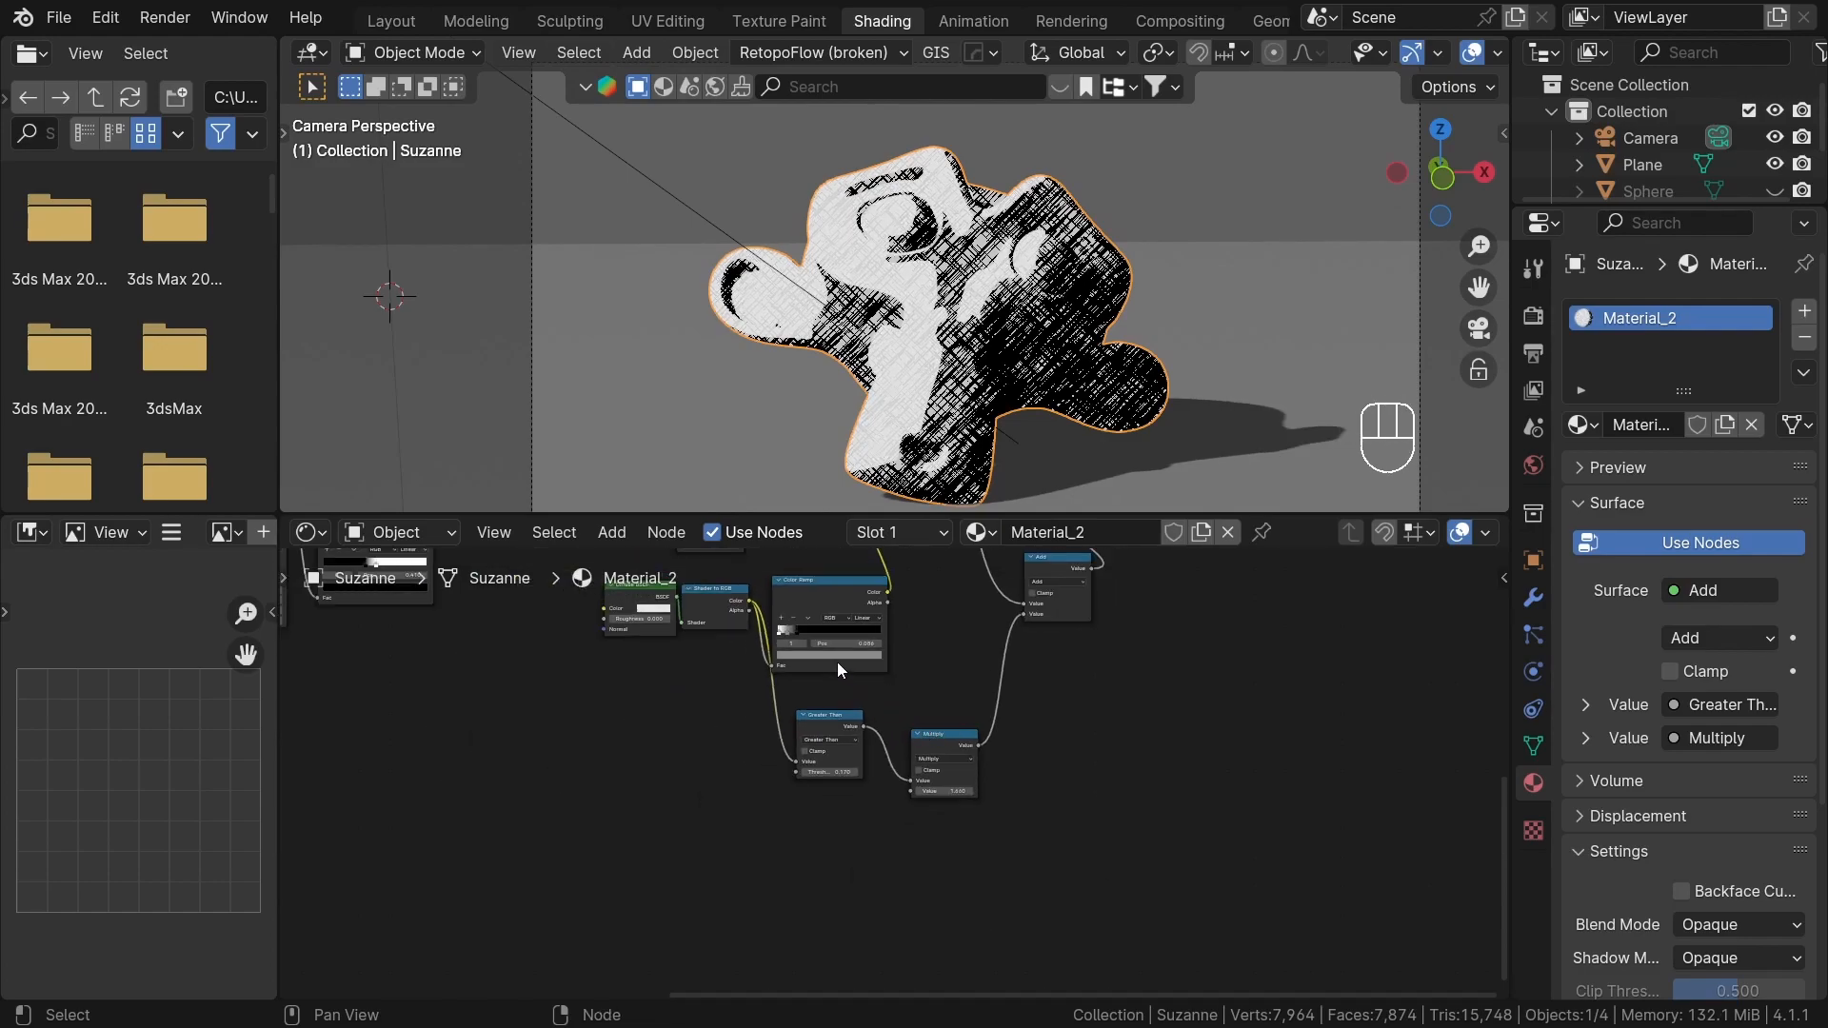
- Rotate the monkey head in the camera view to test the hatching under the light, and deselect everything
key(r)
click(1243, 386)
key(a)
key(a)
scroll(1143, 428, down, 2)
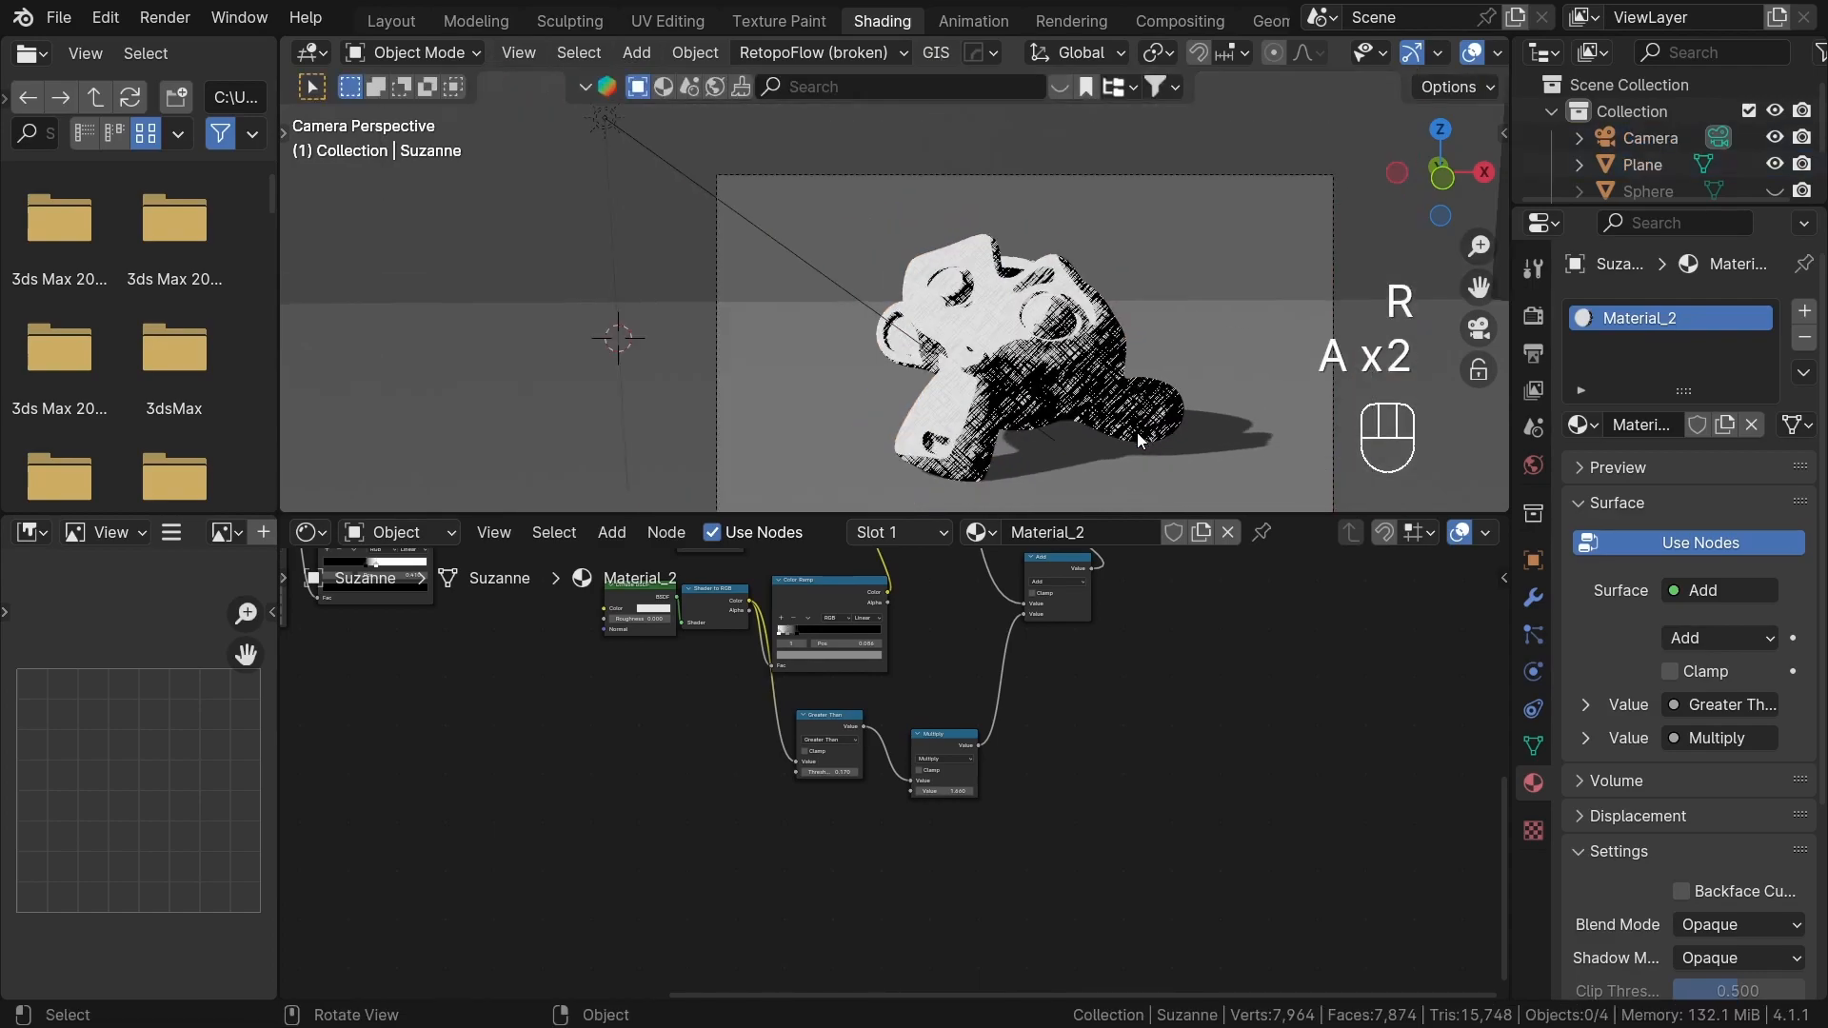
scroll(1038, 693, down, 4)
- Move the Material Output node farther to the right of the Add node to free up space
scroll(1038, 687, up, 6)
middle_drag(1036, 667, 878, 701)
scroll(878, 703, up, 2)
click(826, 590)
key(g)
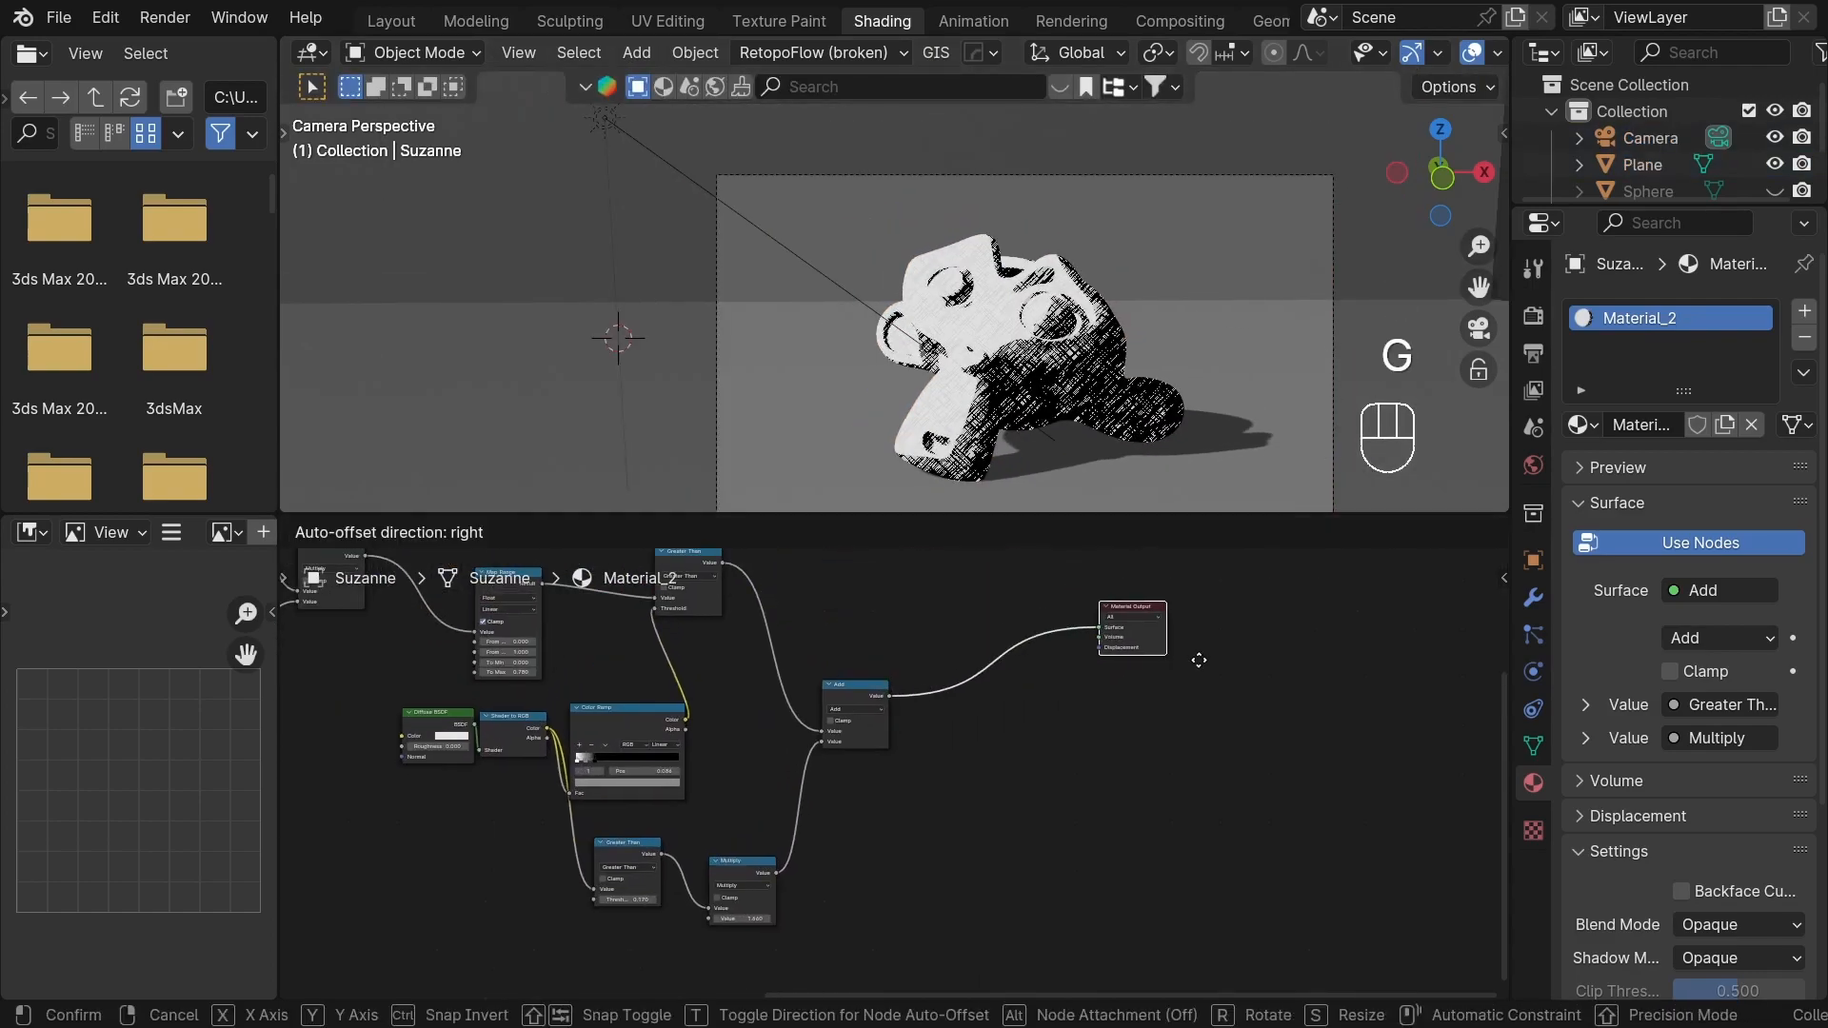
click(1280, 752)
- Select the background plane and delete the shader node that feeds its material's surface
scroll(1169, 457, up, 1)
click(1169, 491)
middle_drag(609, 610, 931, 729)
scroll(857, 618, up, 2)
click(838, 580)
key(x)
- Add an RGB node to the Background material, connect it to the output's Surface, and set its colour to light grey
key(shift+a)
click(819, 527)
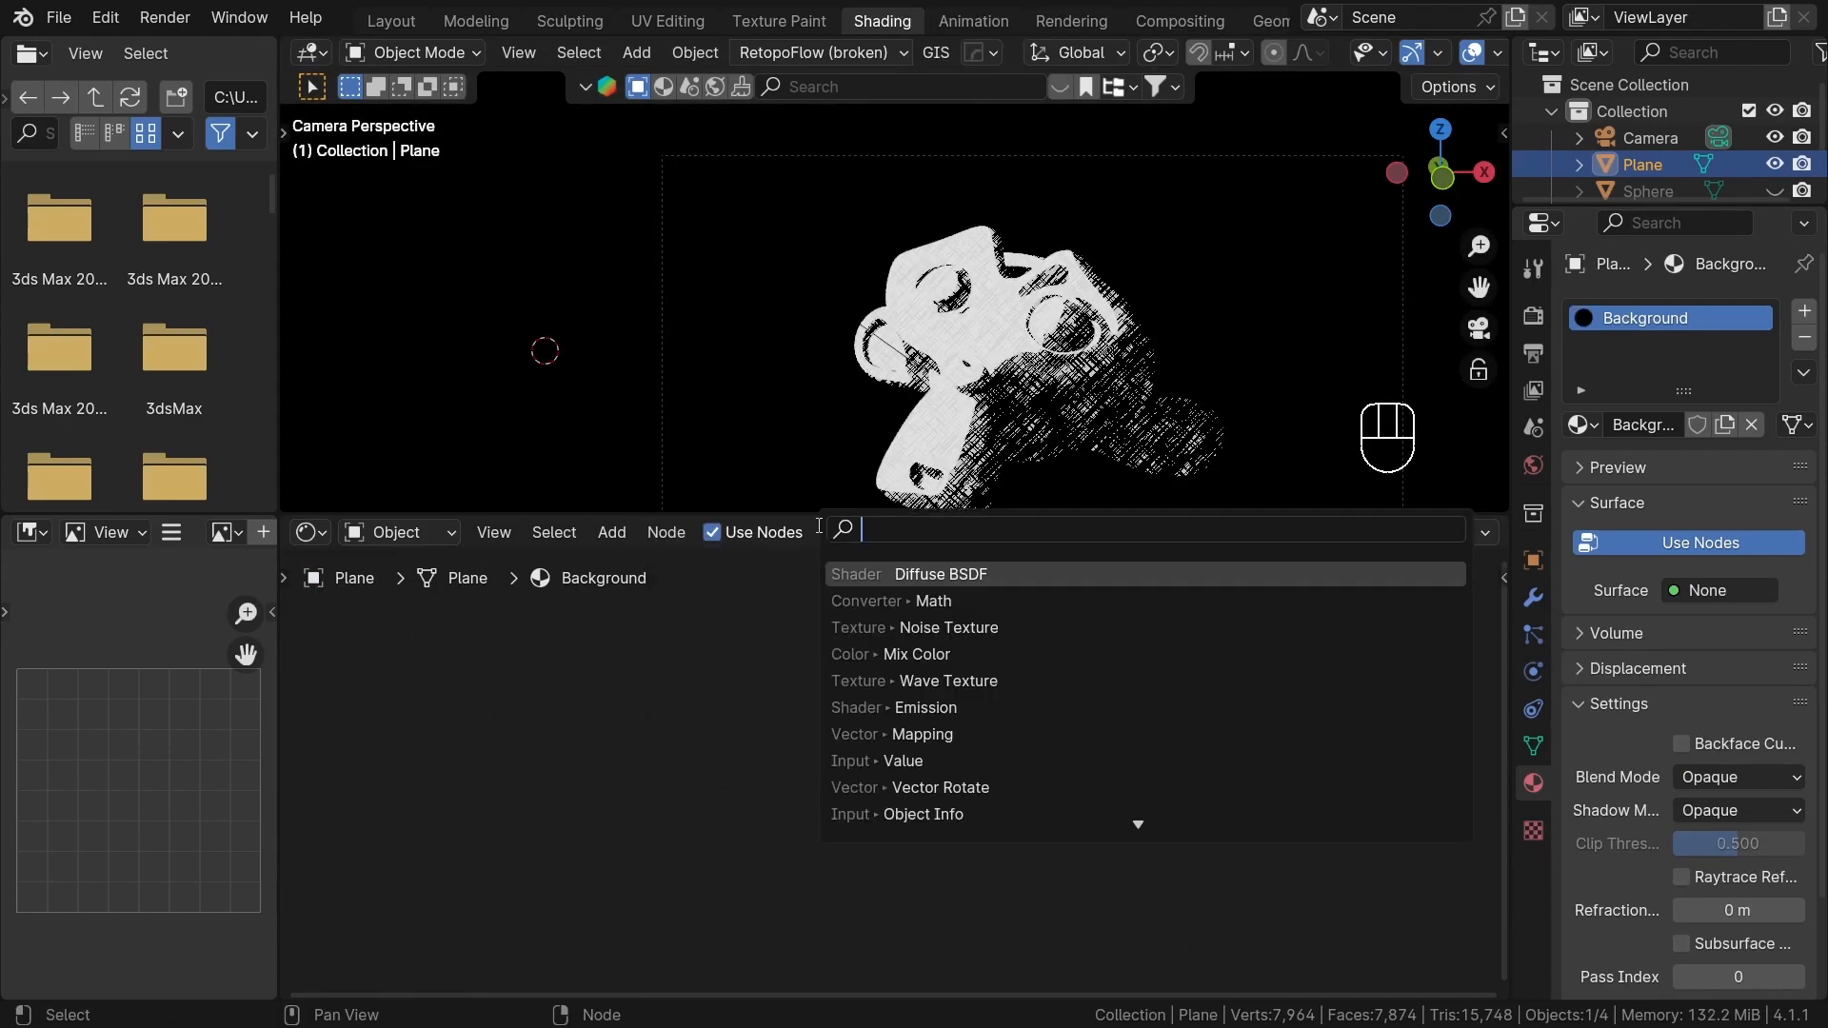
text(rgb)
key(Return)
click(832, 701)
scroll(832, 702, up, 1)
drag(853, 665, 971, 581)
drag(841, 702, 840, 671)
- Select the monkey head and hide the 3D viewport overlays
click(1059, 425)
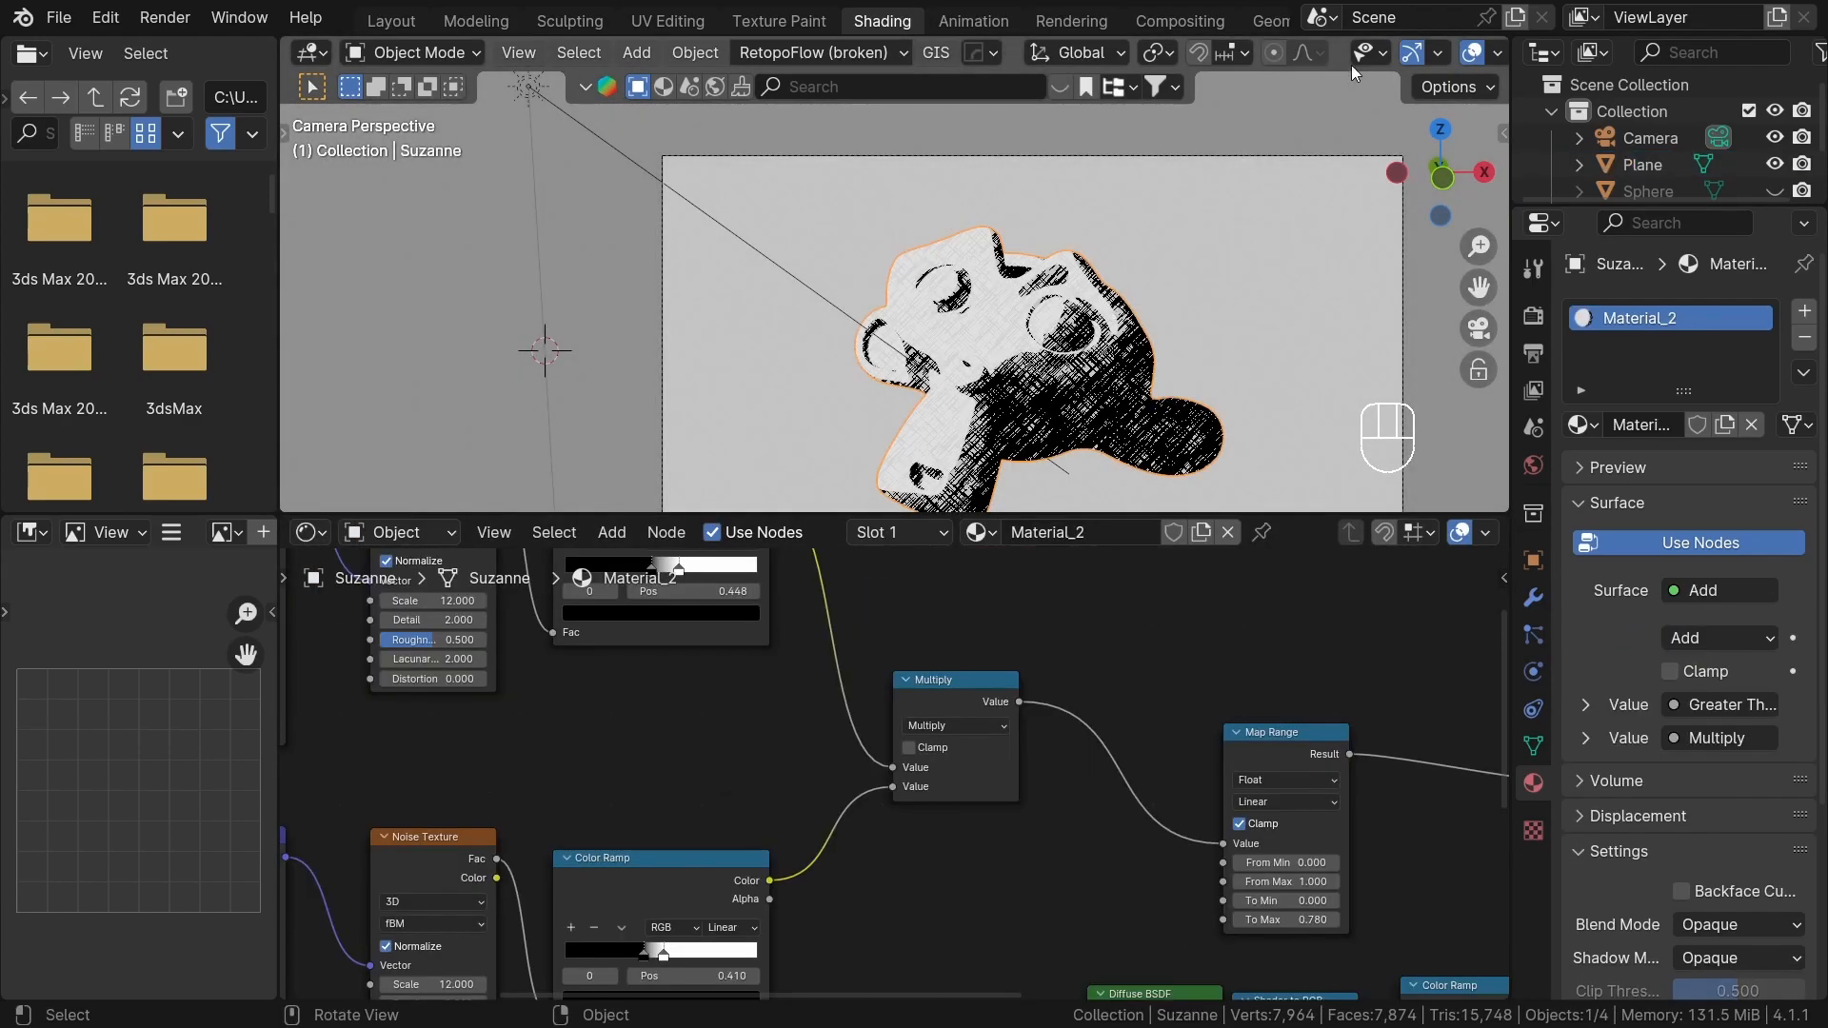
click(1480, 52)
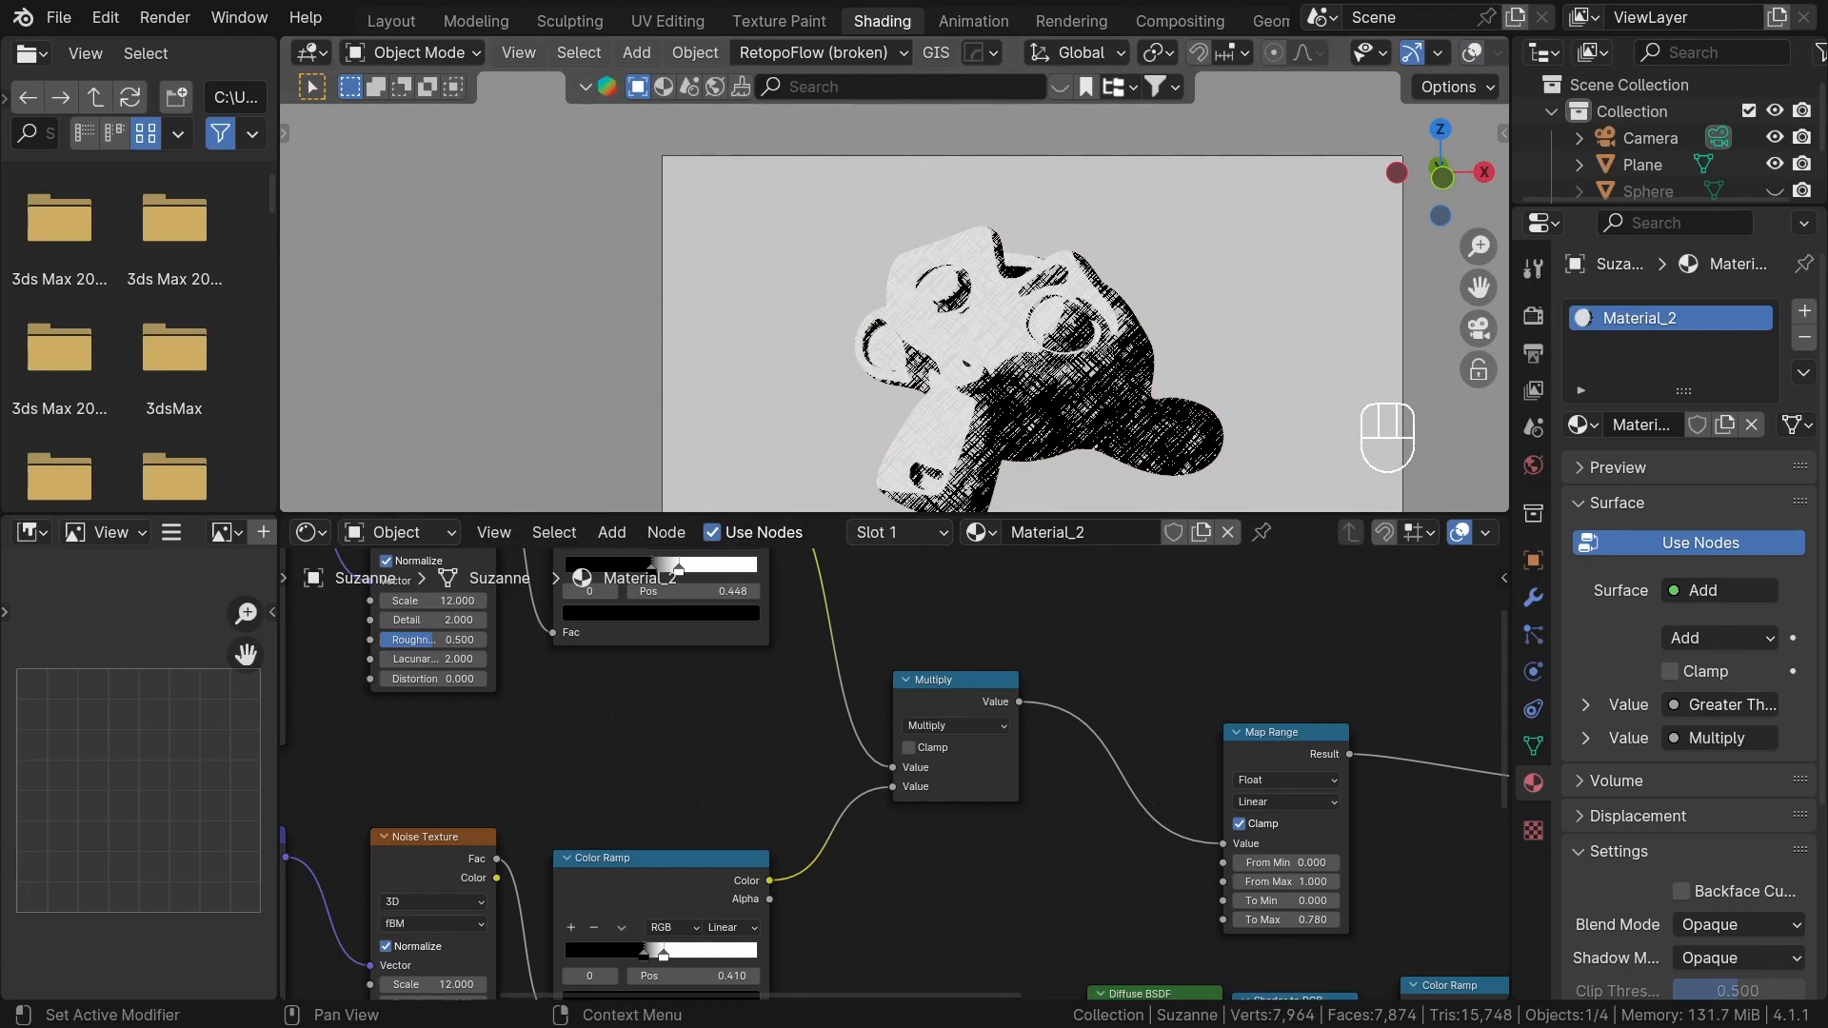
- Add a Fresnel node above the Add node and preview it on the monkey head from the camera view
scroll(1372, 868, down, 6)
middle_drag(1372, 862, 906, 831)
click(1066, 656)
key(shift+a)
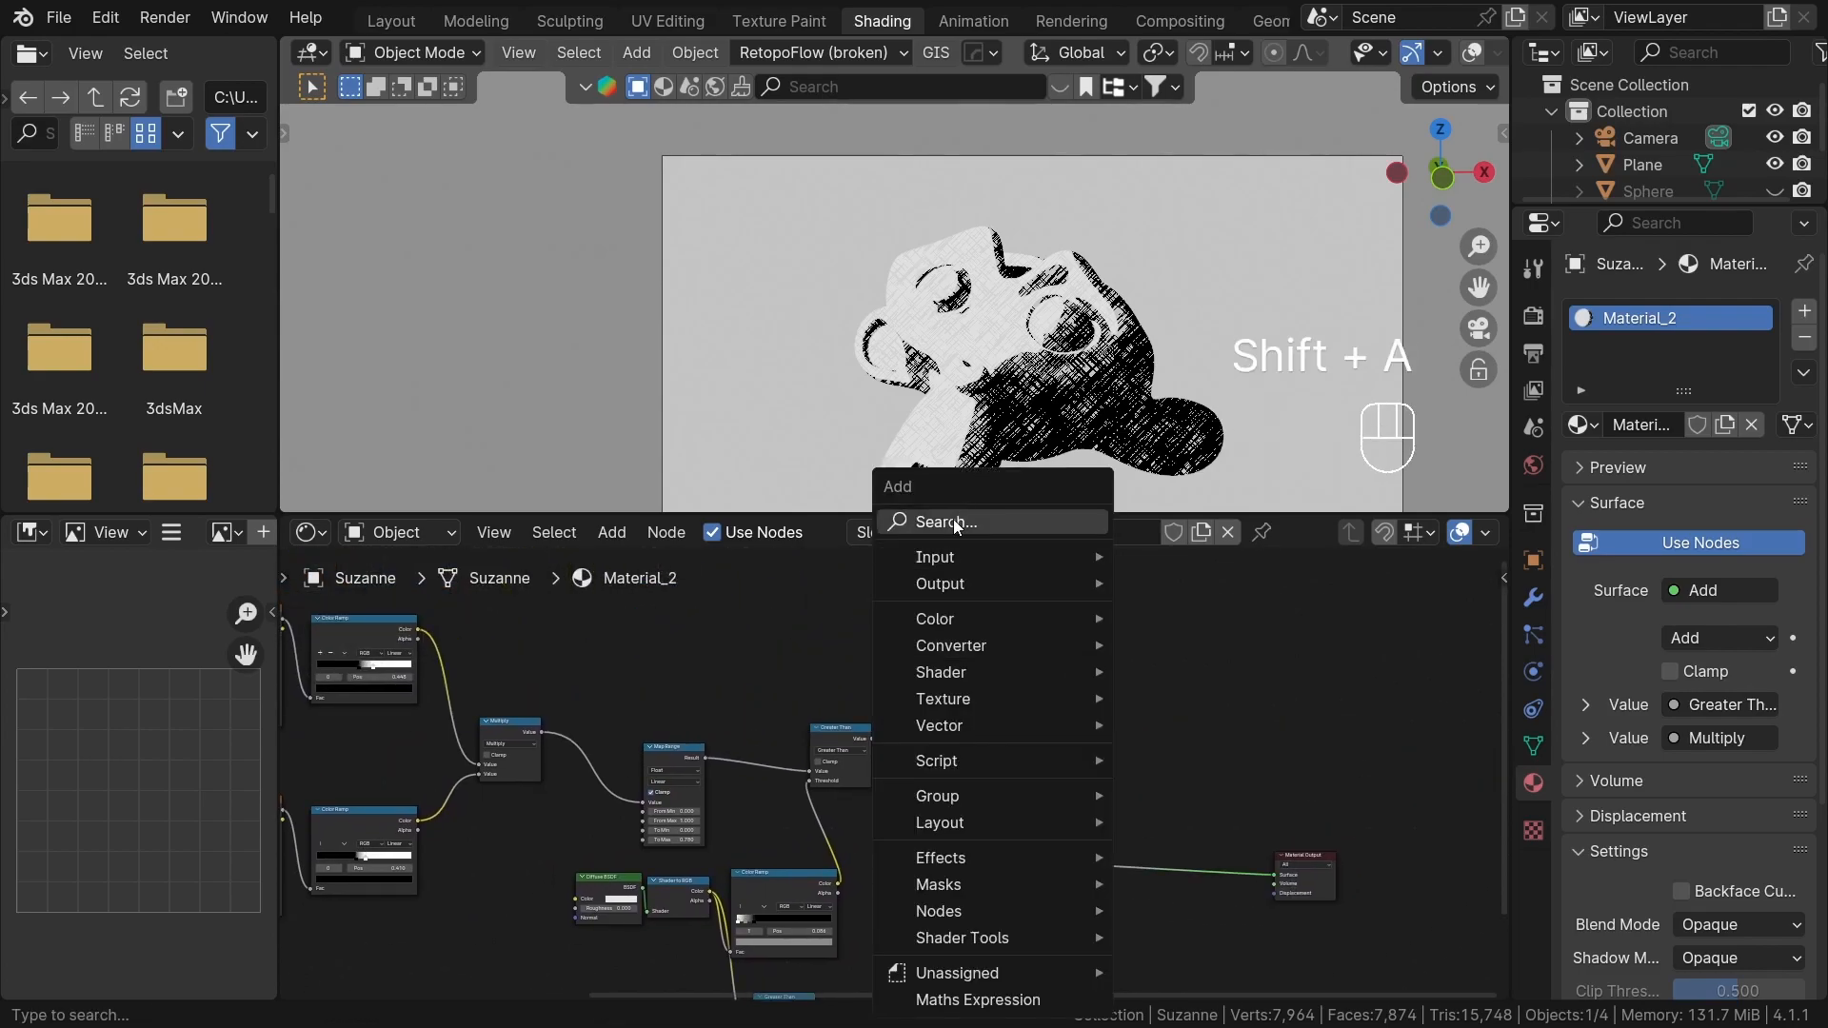
text(fre)
click(1017, 567)
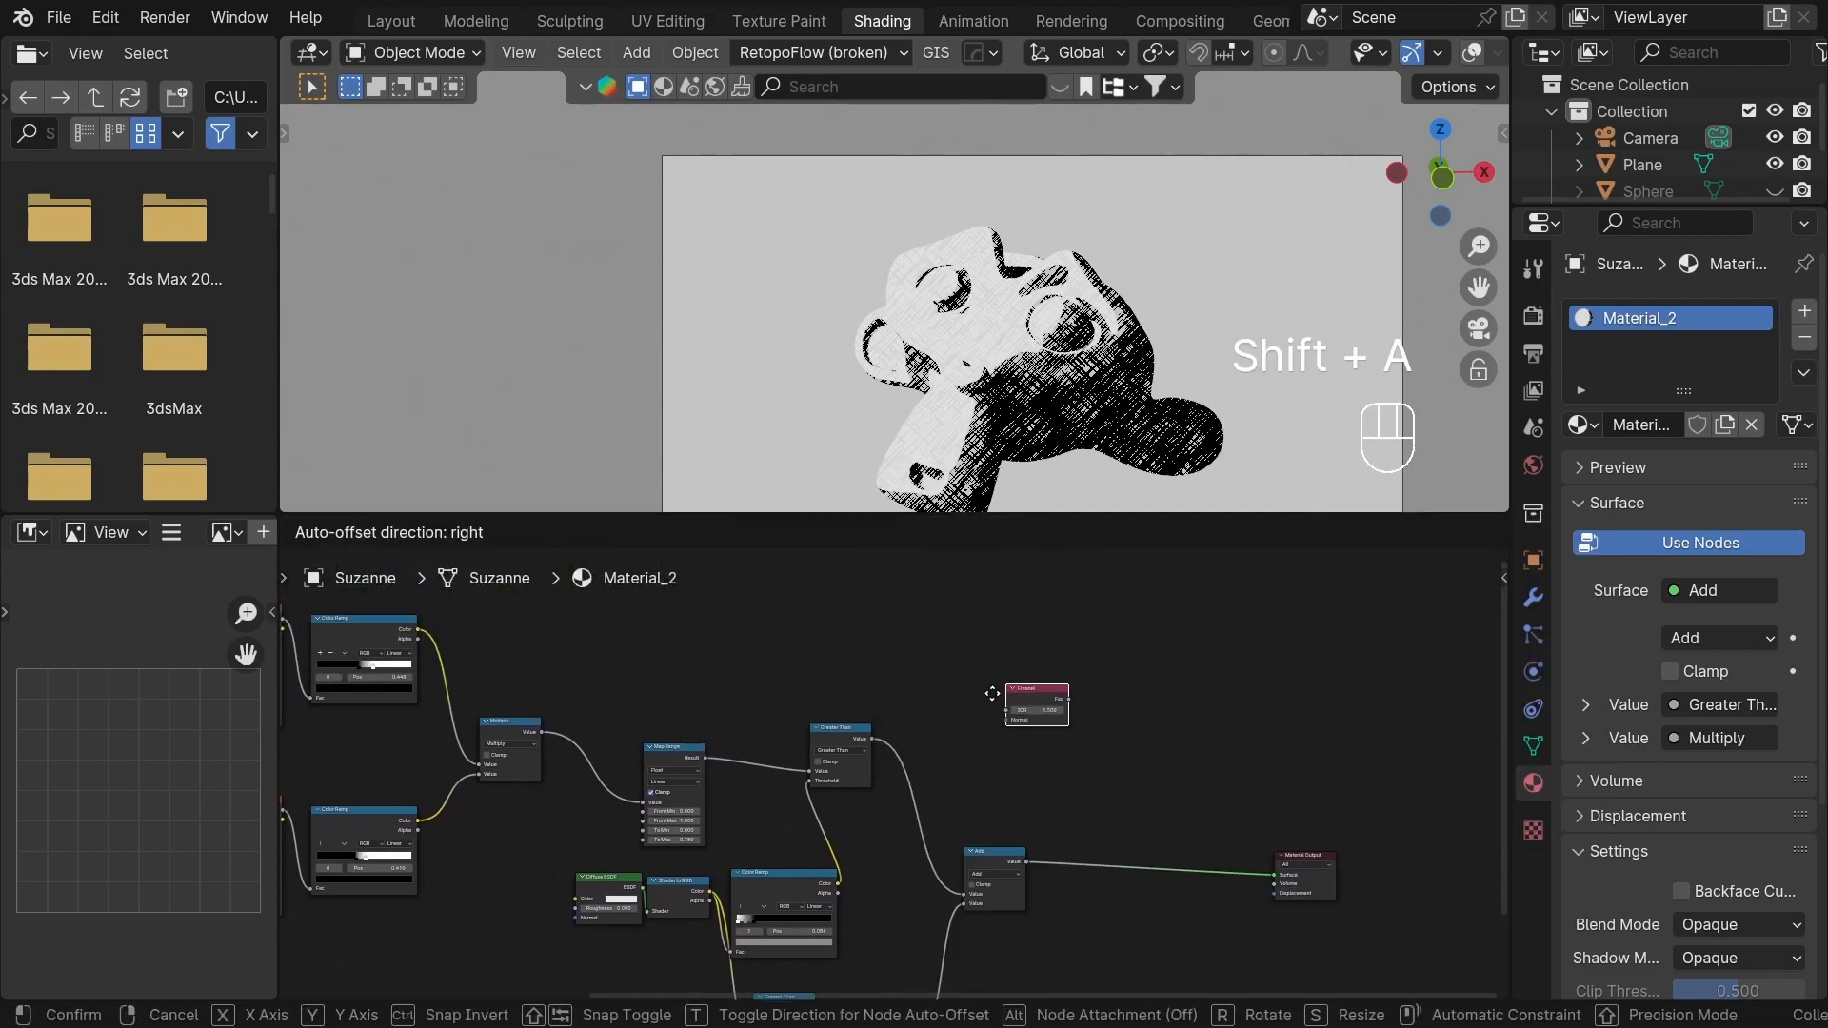
click(1038, 704)
ctrl+shift+click(1038, 705)
scroll(1129, 751, up, 2)
click(1125, 752)
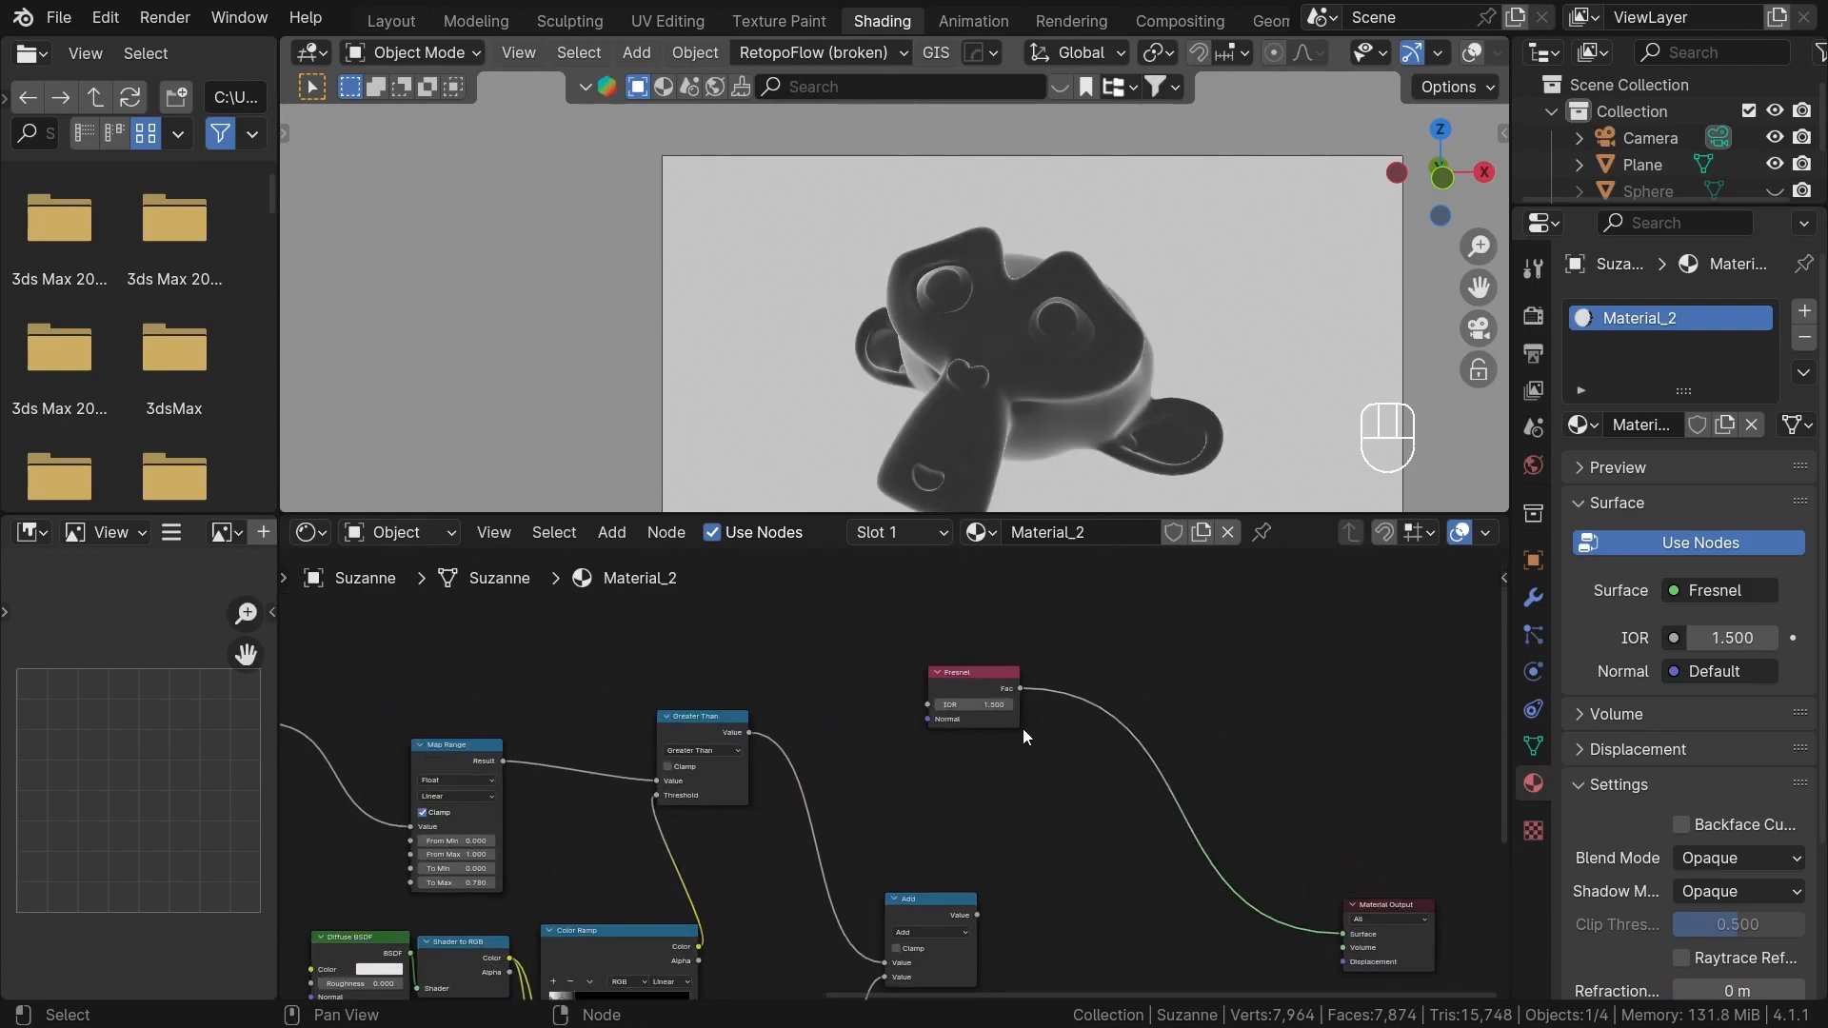
scroll(1000, 714, up, 4)
middle_drag(1124, 390, 1194, 352)
click(1478, 328)
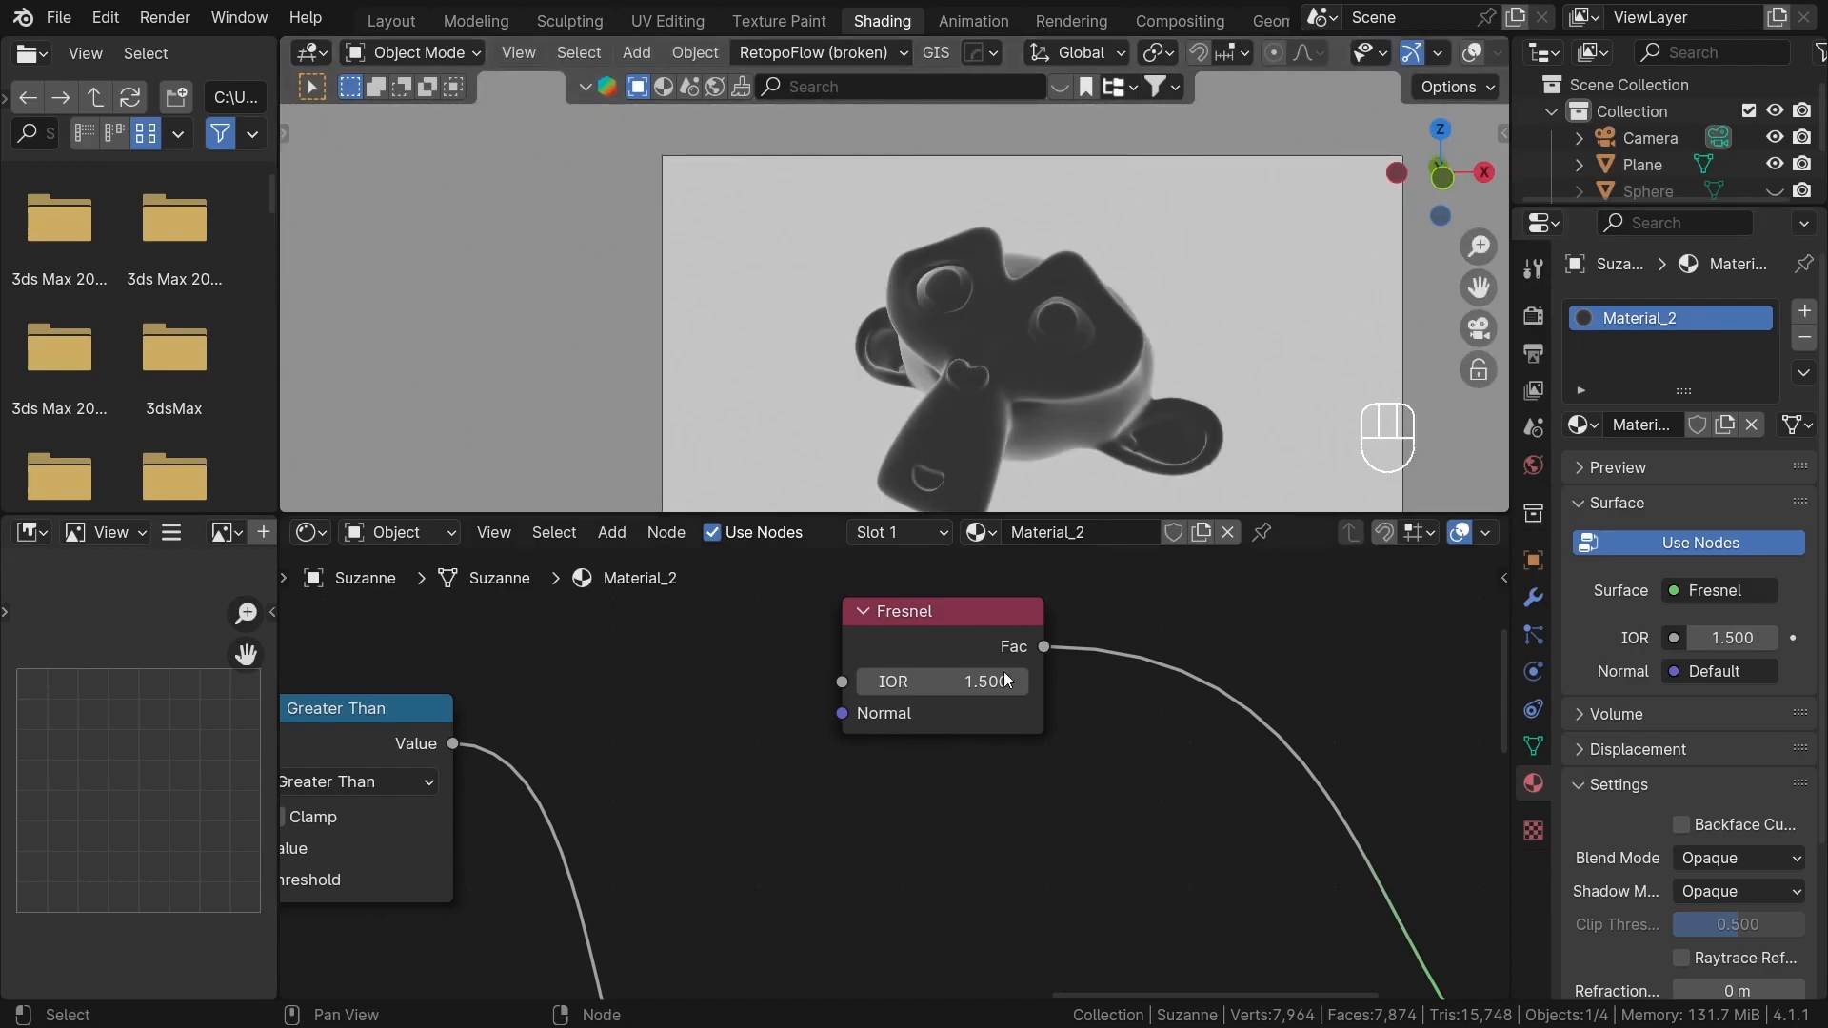
- Add a Less Than Math node fed by the Fresnel node's Fac output and preview it
middle_drag(1003, 677, 865, 683)
drag(906, 652, 1044, 752)
text(less)
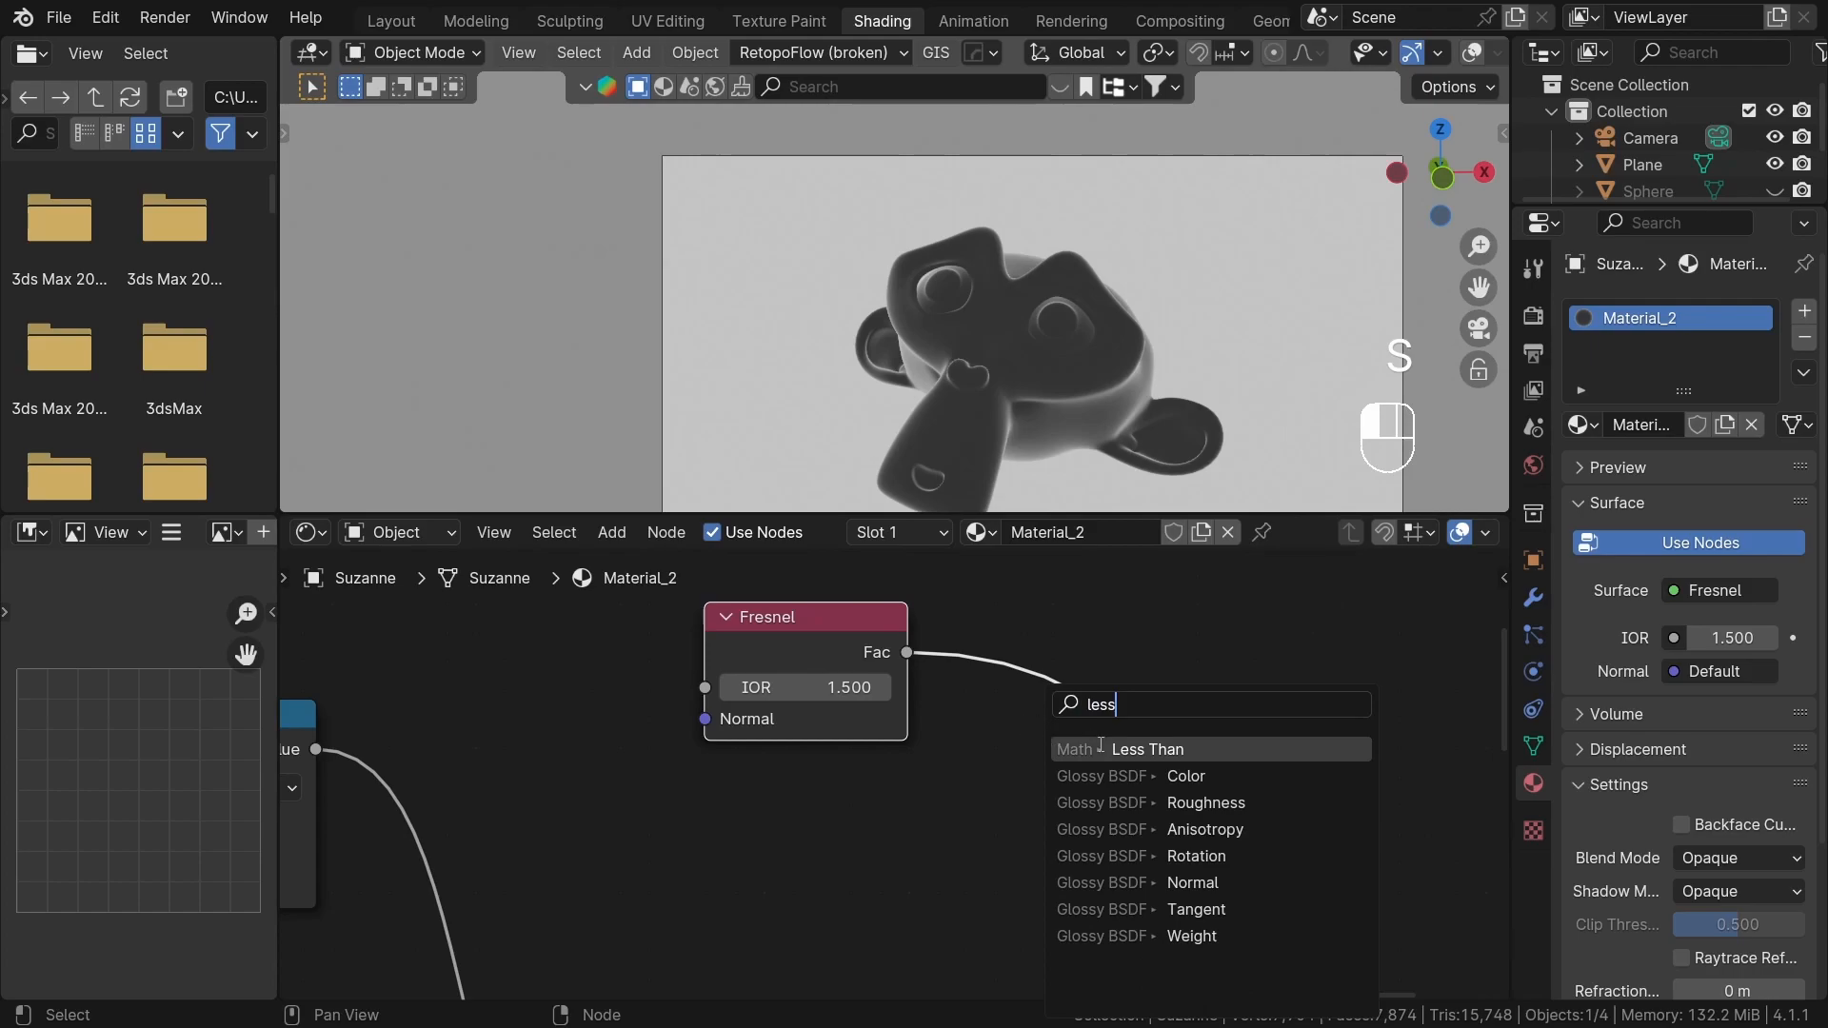
click(1100, 749)
ctrl+shift+click(1188, 762)
- Set the Less Than node's Threshold to 0.110 to thicken the black outline
scroll(1130, 809, up, 2)
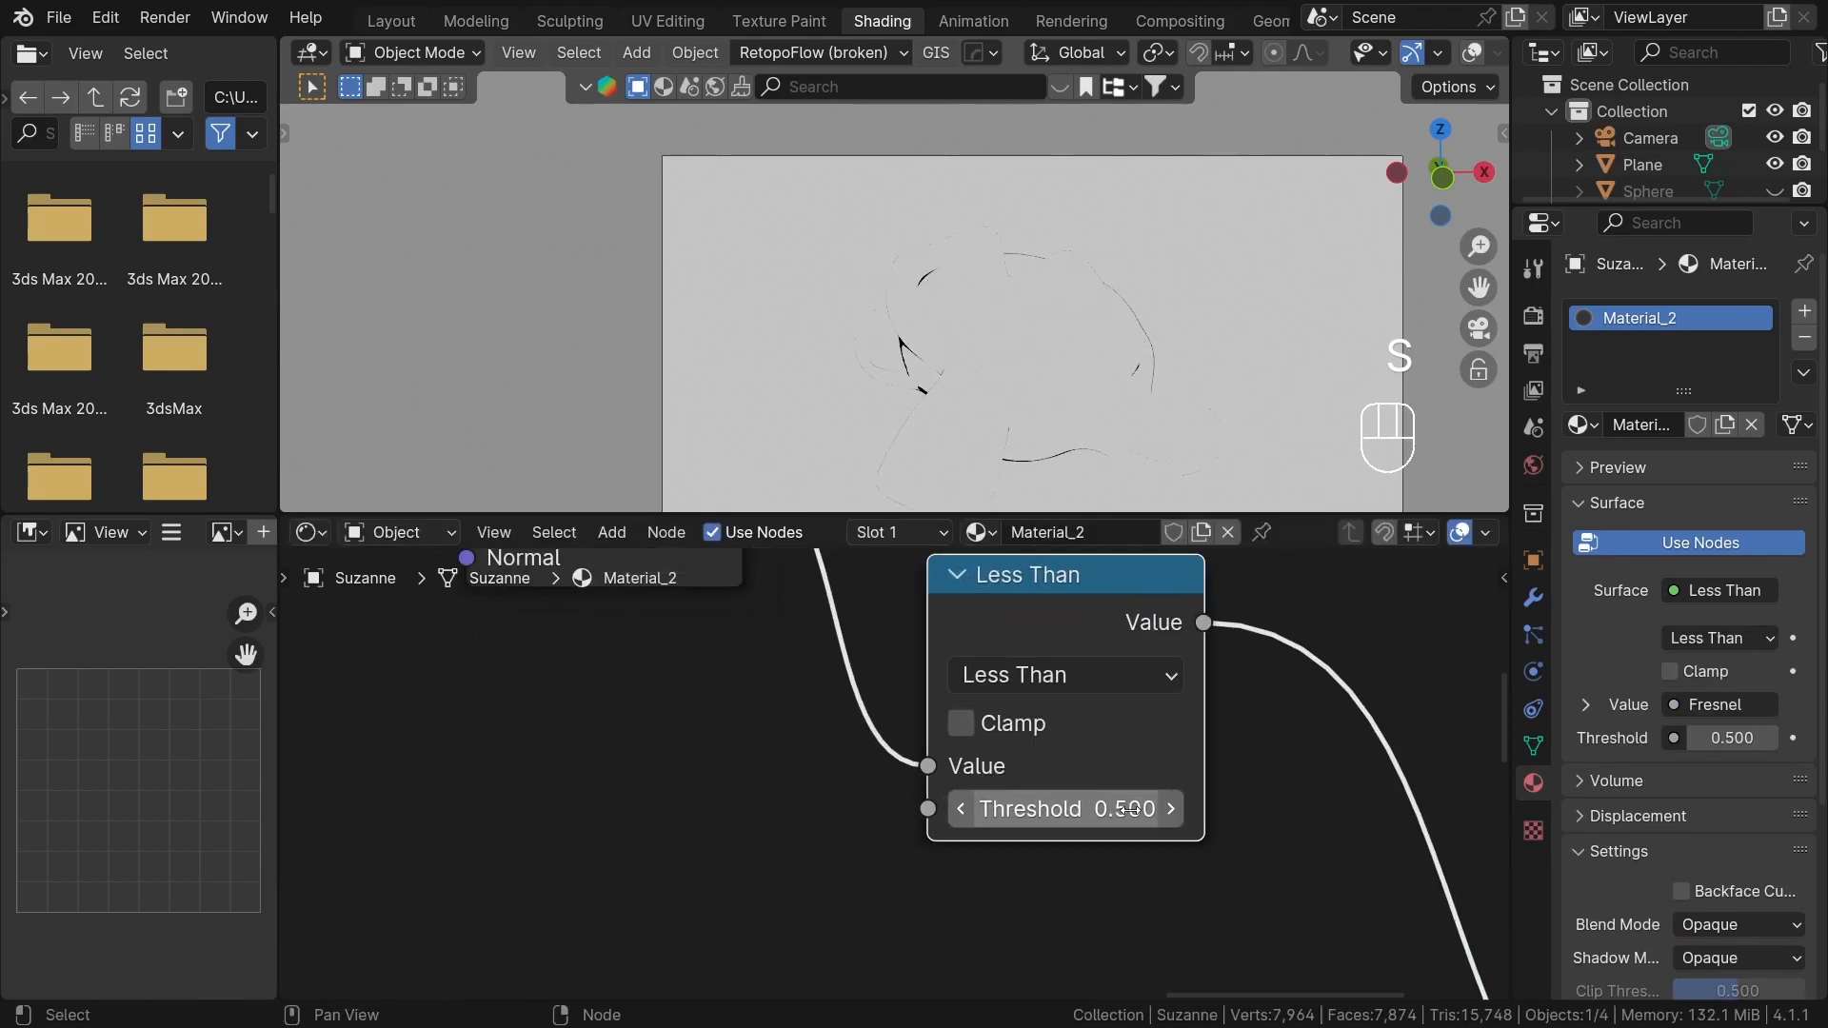
scroll(1130, 809, up, 1)
mouse_move(1112, 808)
shift+mouse_down()
mouse_move(1033, 809)
mouse_move(1057, 808)
shift+mouse_up()
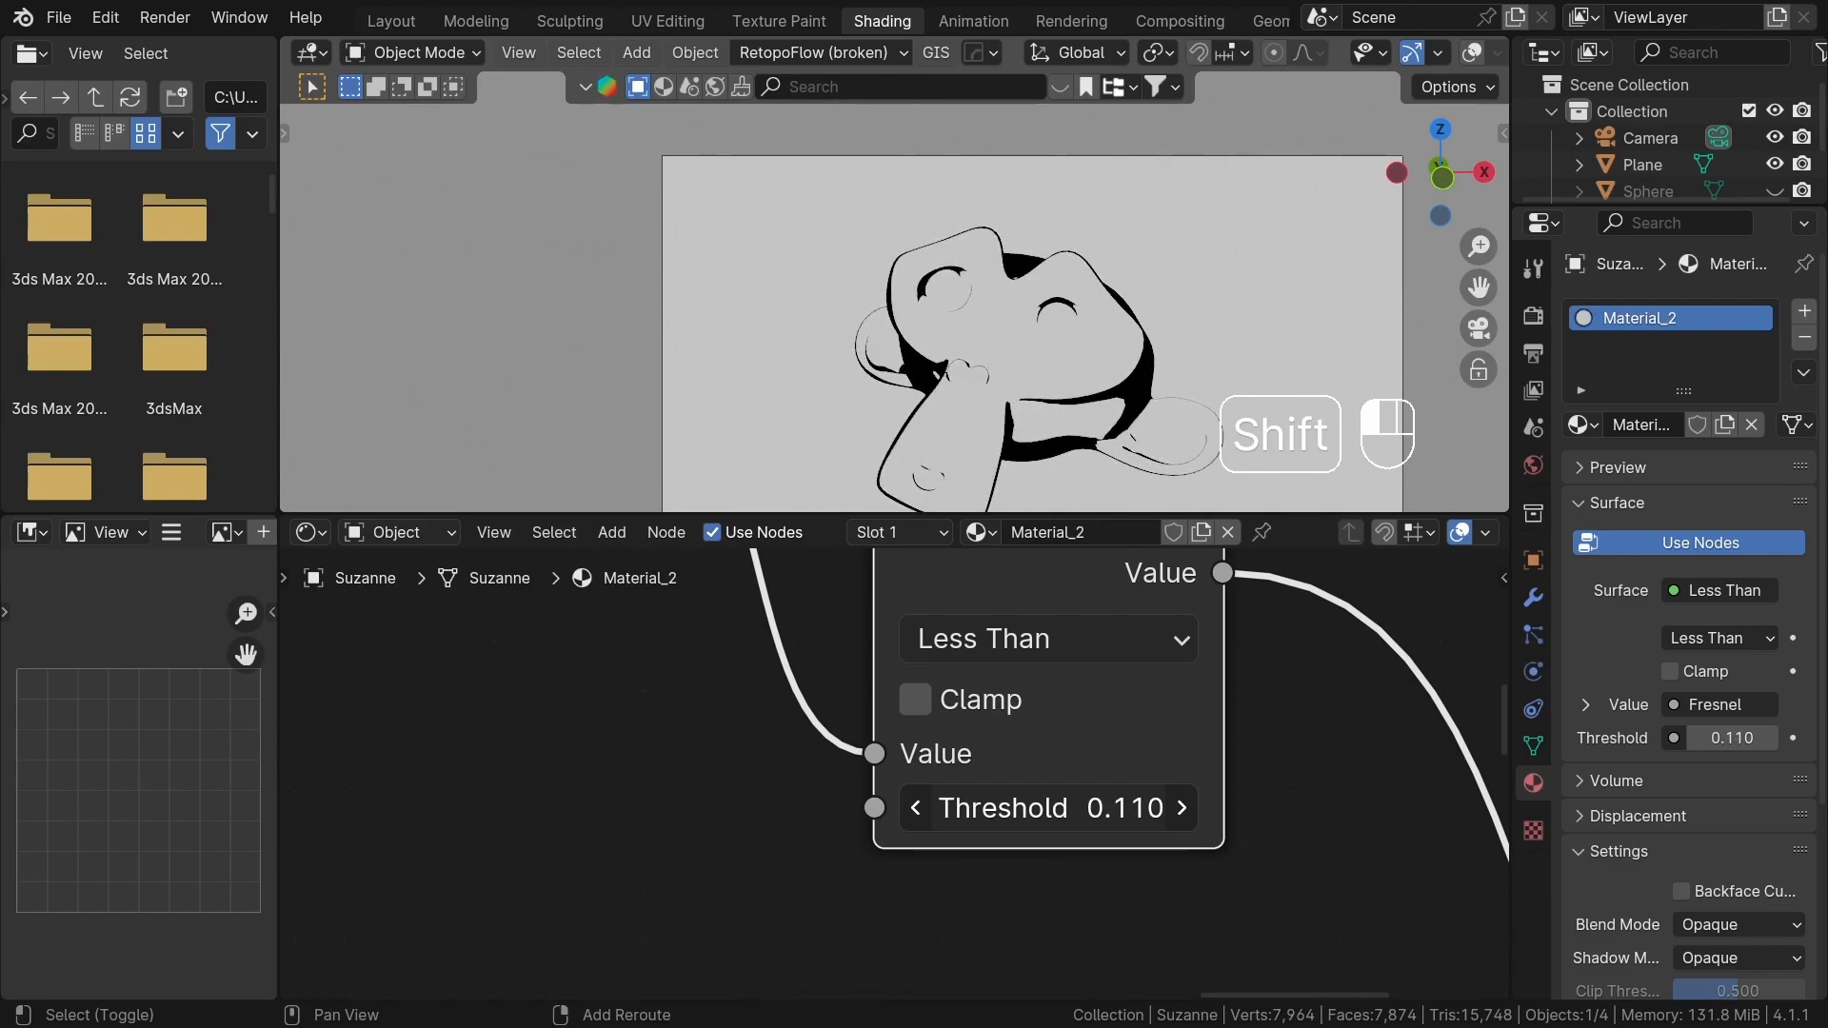
scroll(1048, 363, down, 3)
- Select the monkey head and move it slightly along the global Z axis
scroll(1276, 822, down, 2)
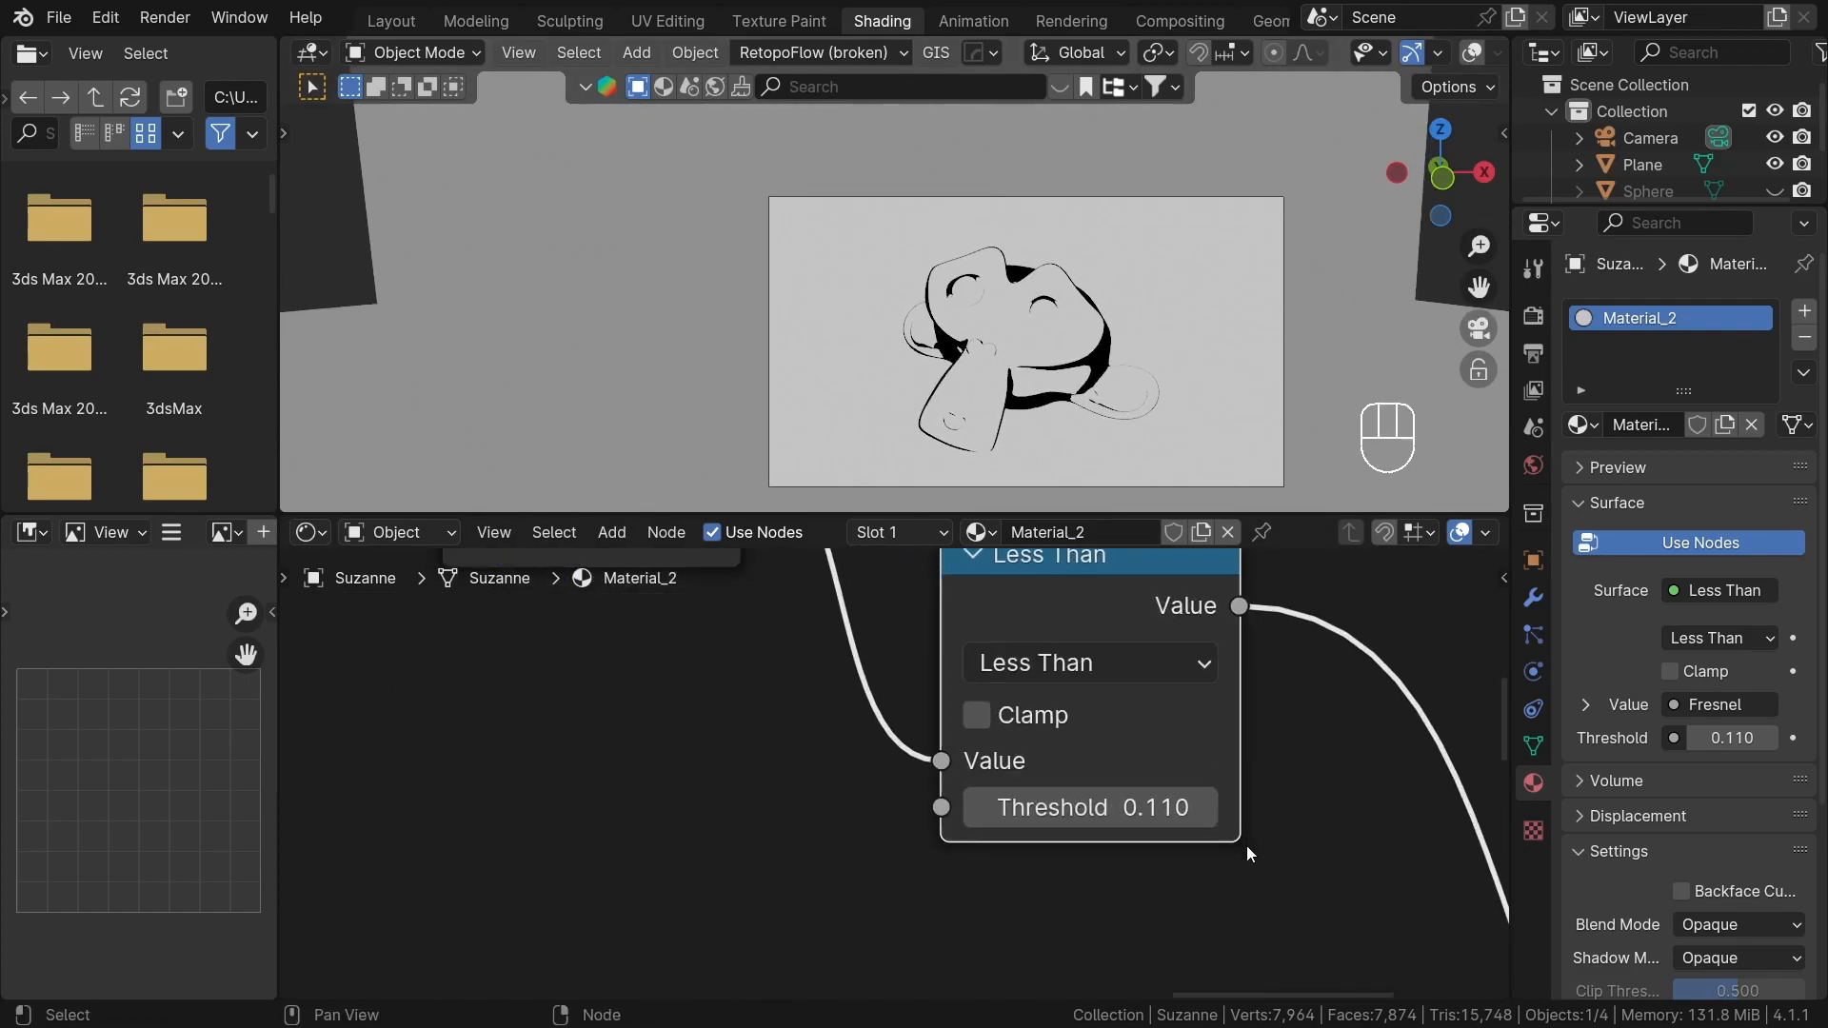
scroll(1247, 847, down, 1)
click(1070, 369)
key(g)
key(z)
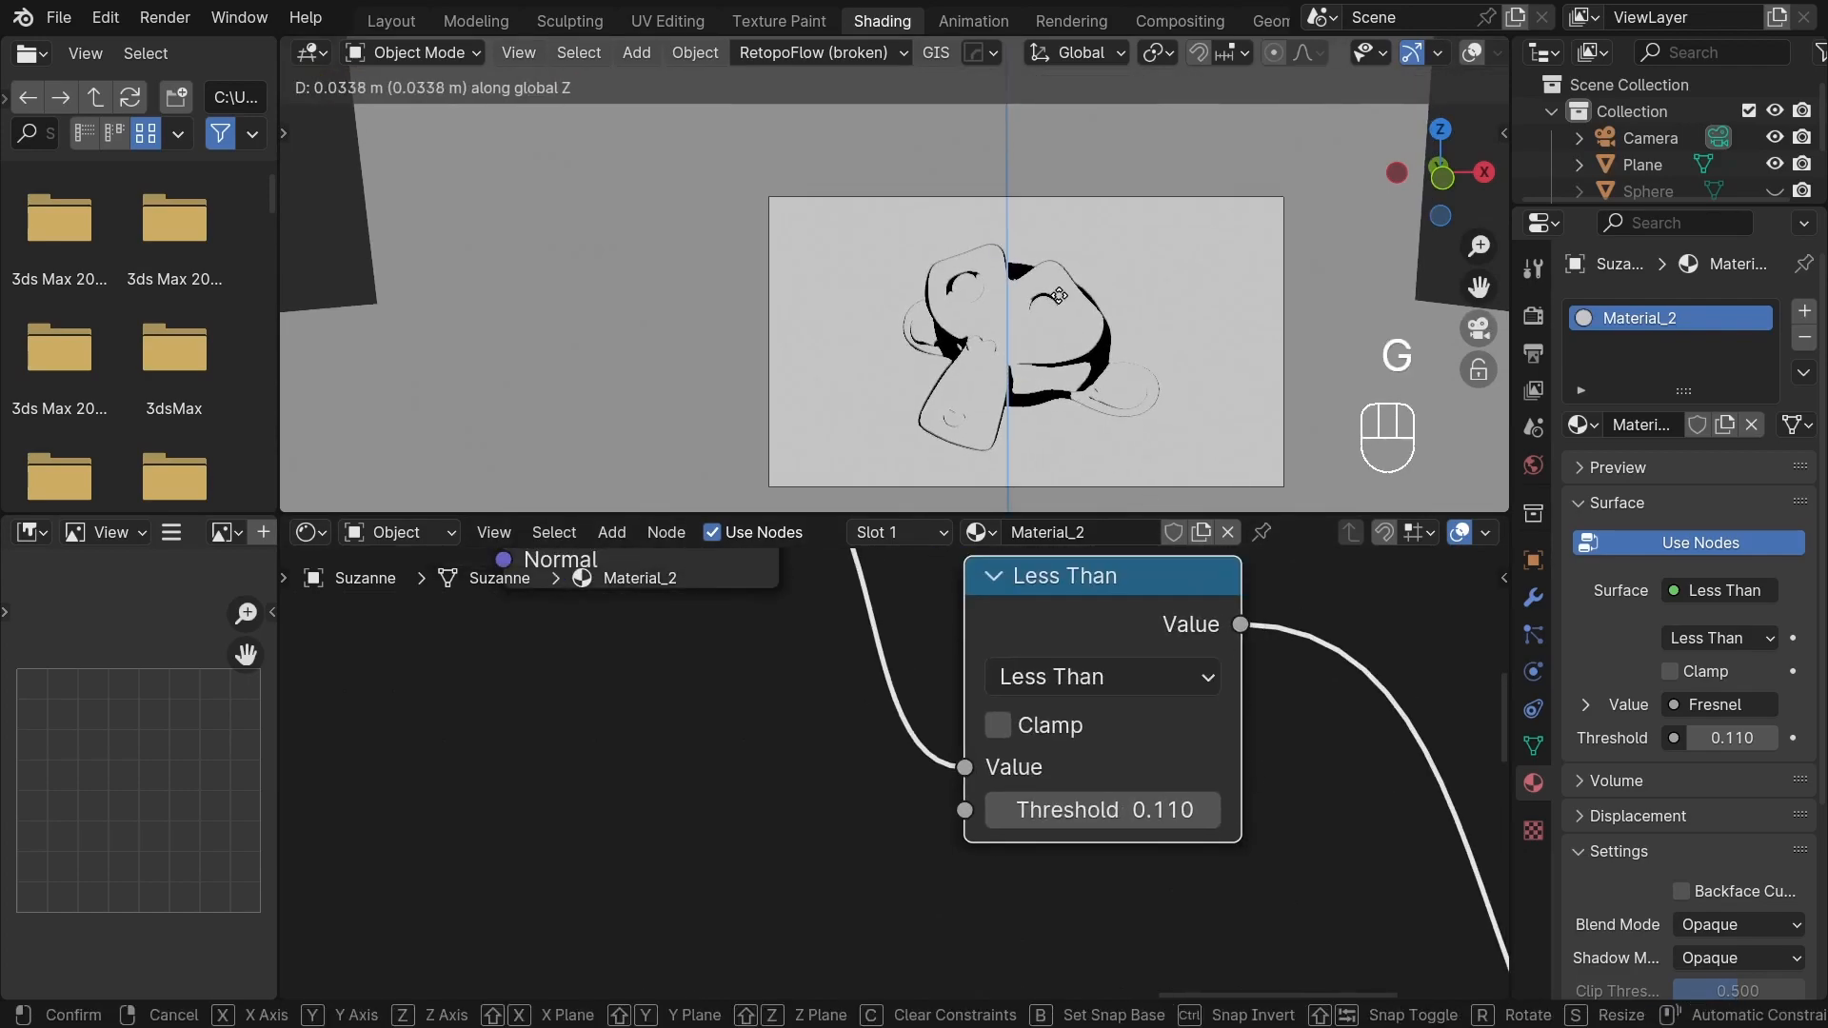
click(1075, 365)
- Add a Multiply Math node combining the Add node's output with the Less Than node's output, and connect it to the material's Surface
scroll(1337, 817, down, 3)
middle_drag(1340, 820, 1038, 701)
scroll(1076, 708, down, 3)
scroll(1131, 752, down, 1)
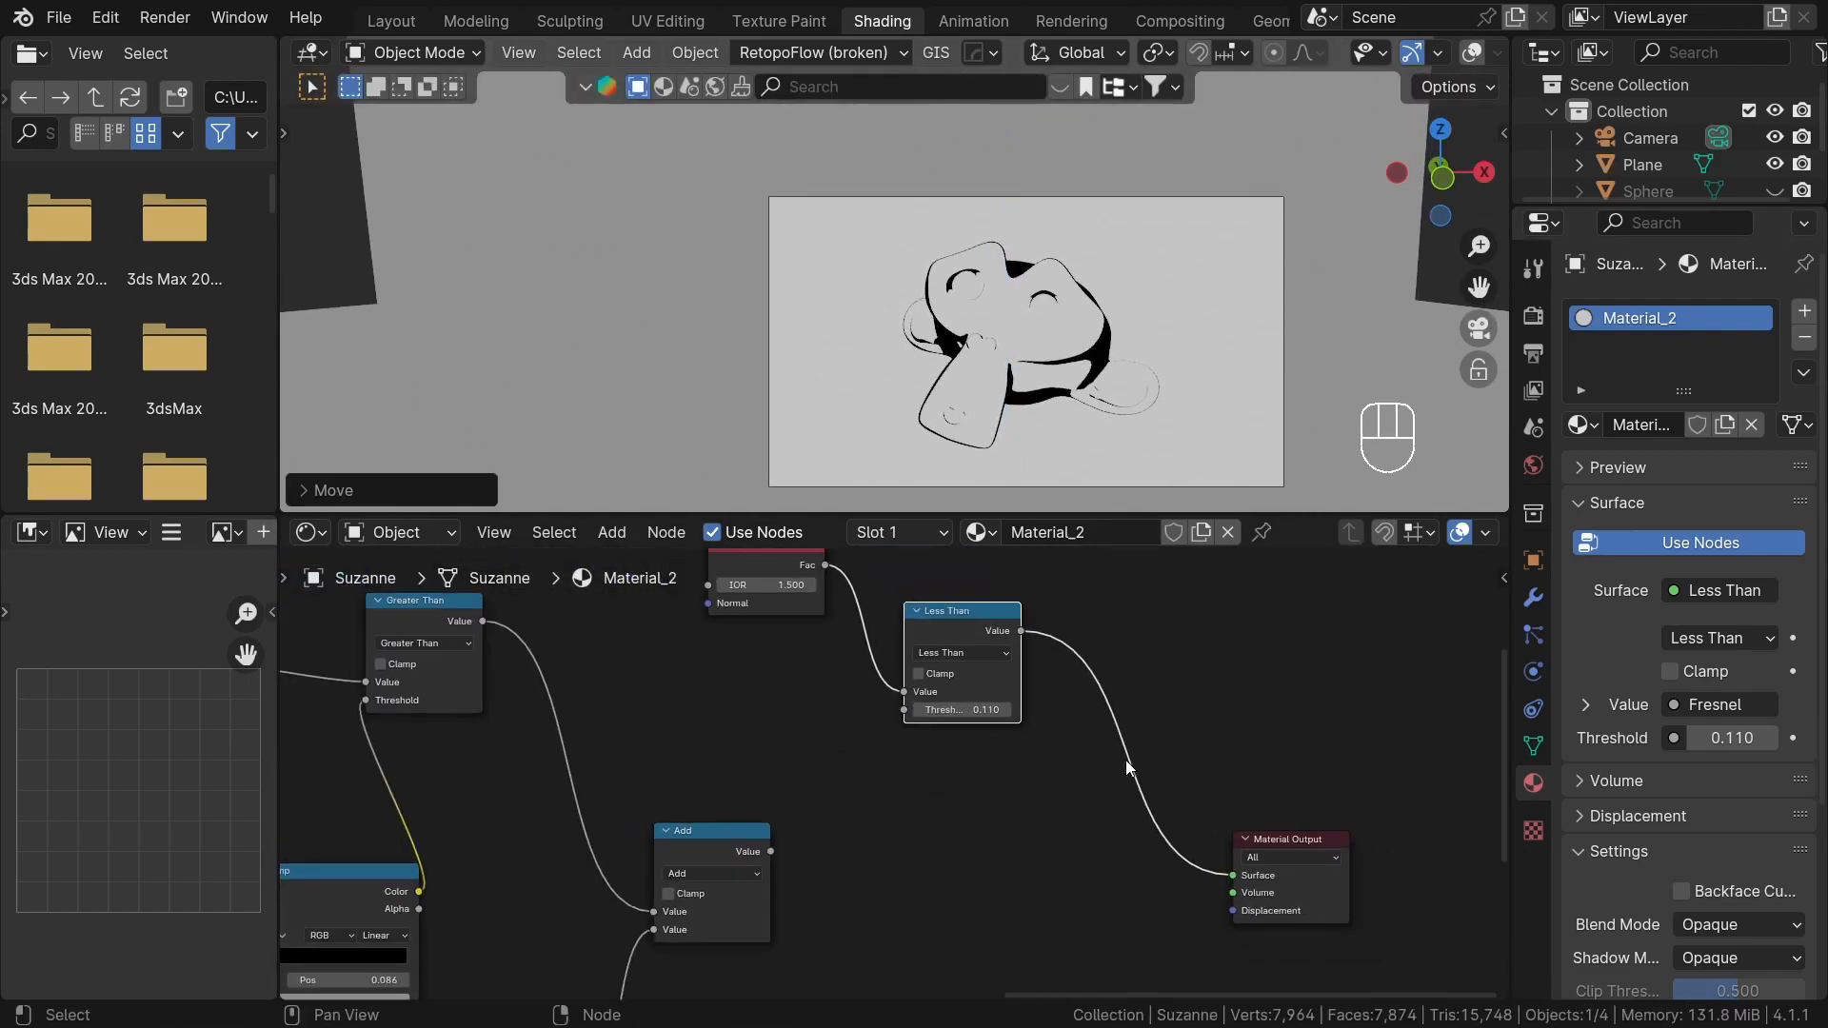
middle_drag(1133, 766, 1049, 665)
drag(688, 753, 914, 704)
text(mul)
key(Return)
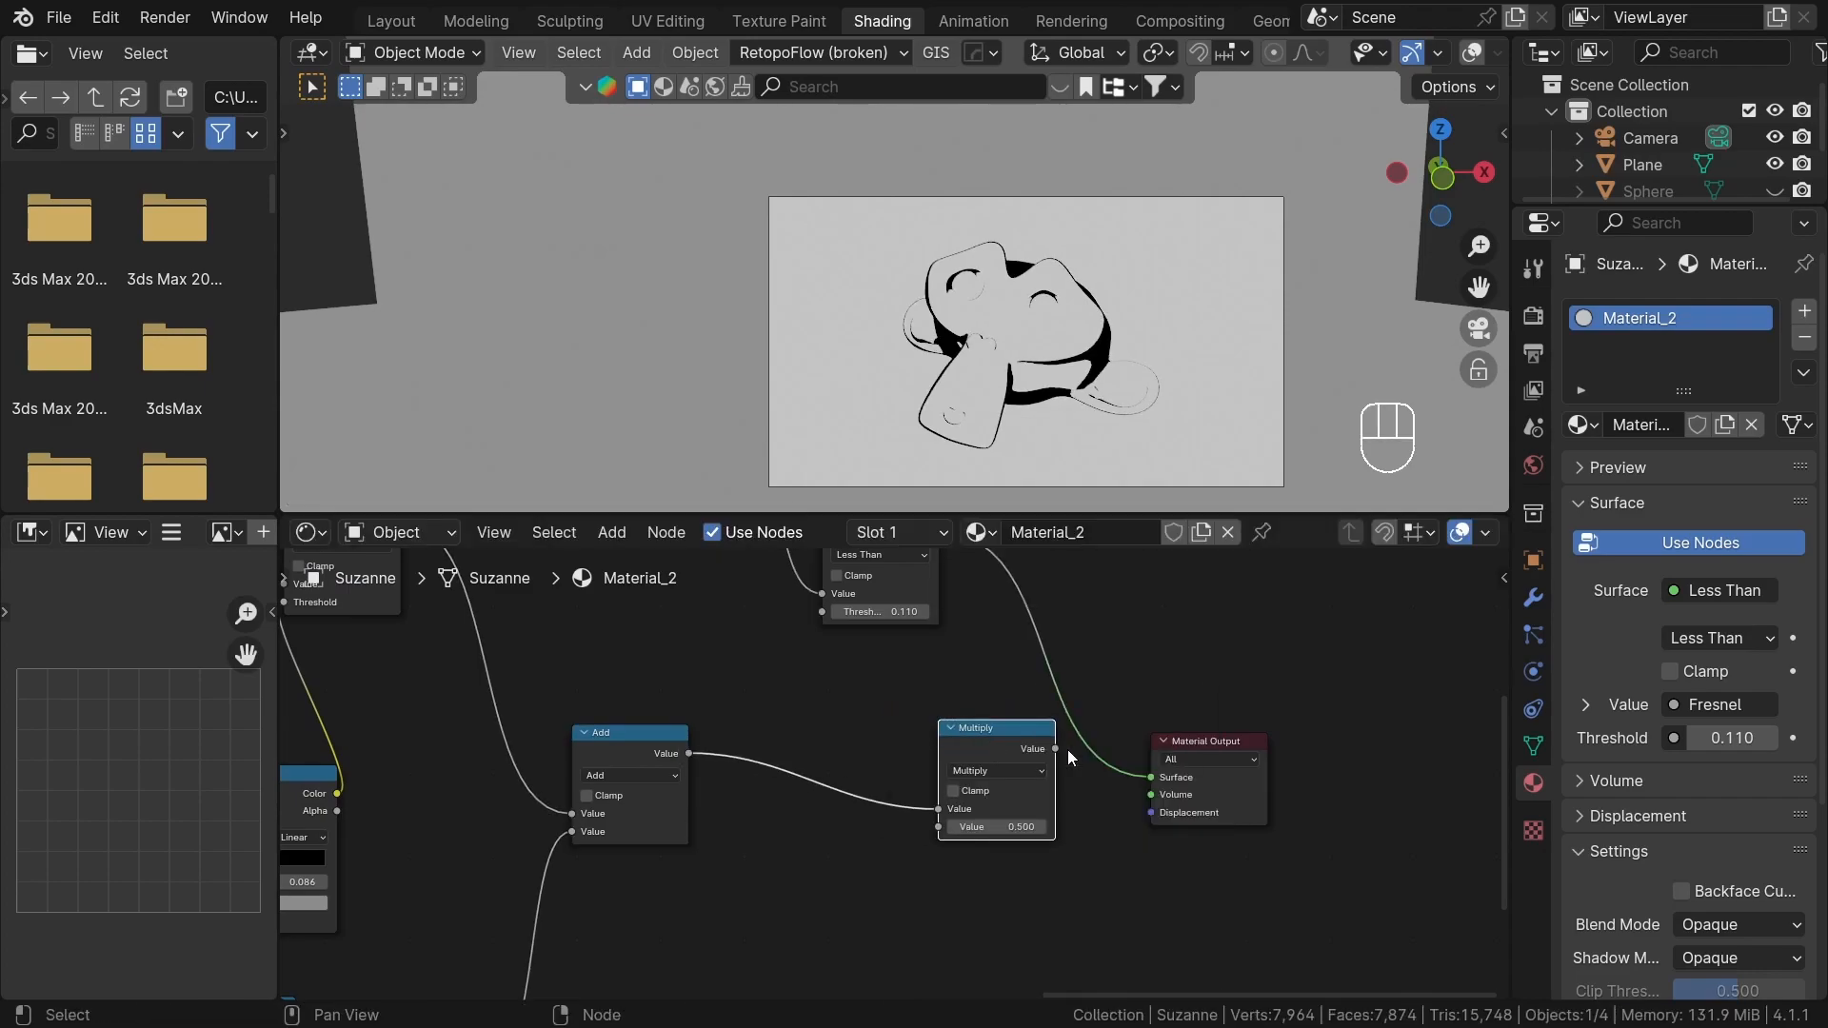
click(1066, 750)
middle_drag(971, 690, 1048, 734)
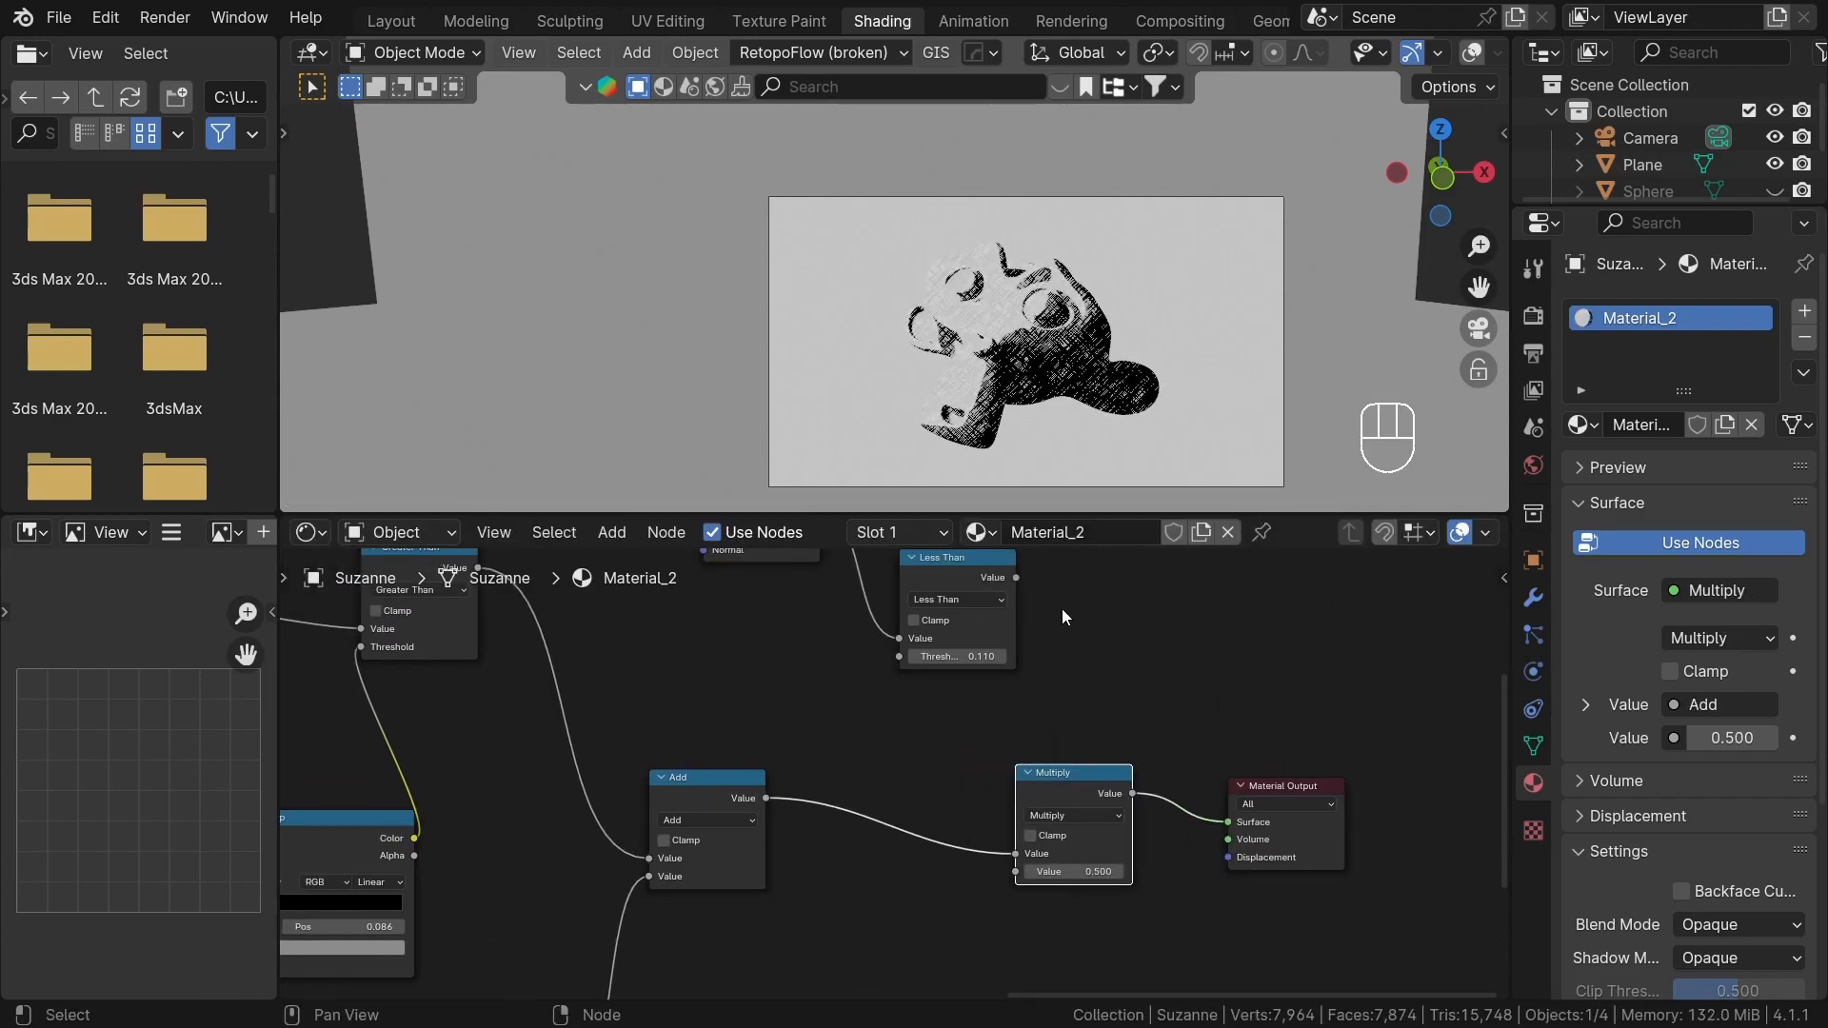
drag(1017, 578, 1018, 872)
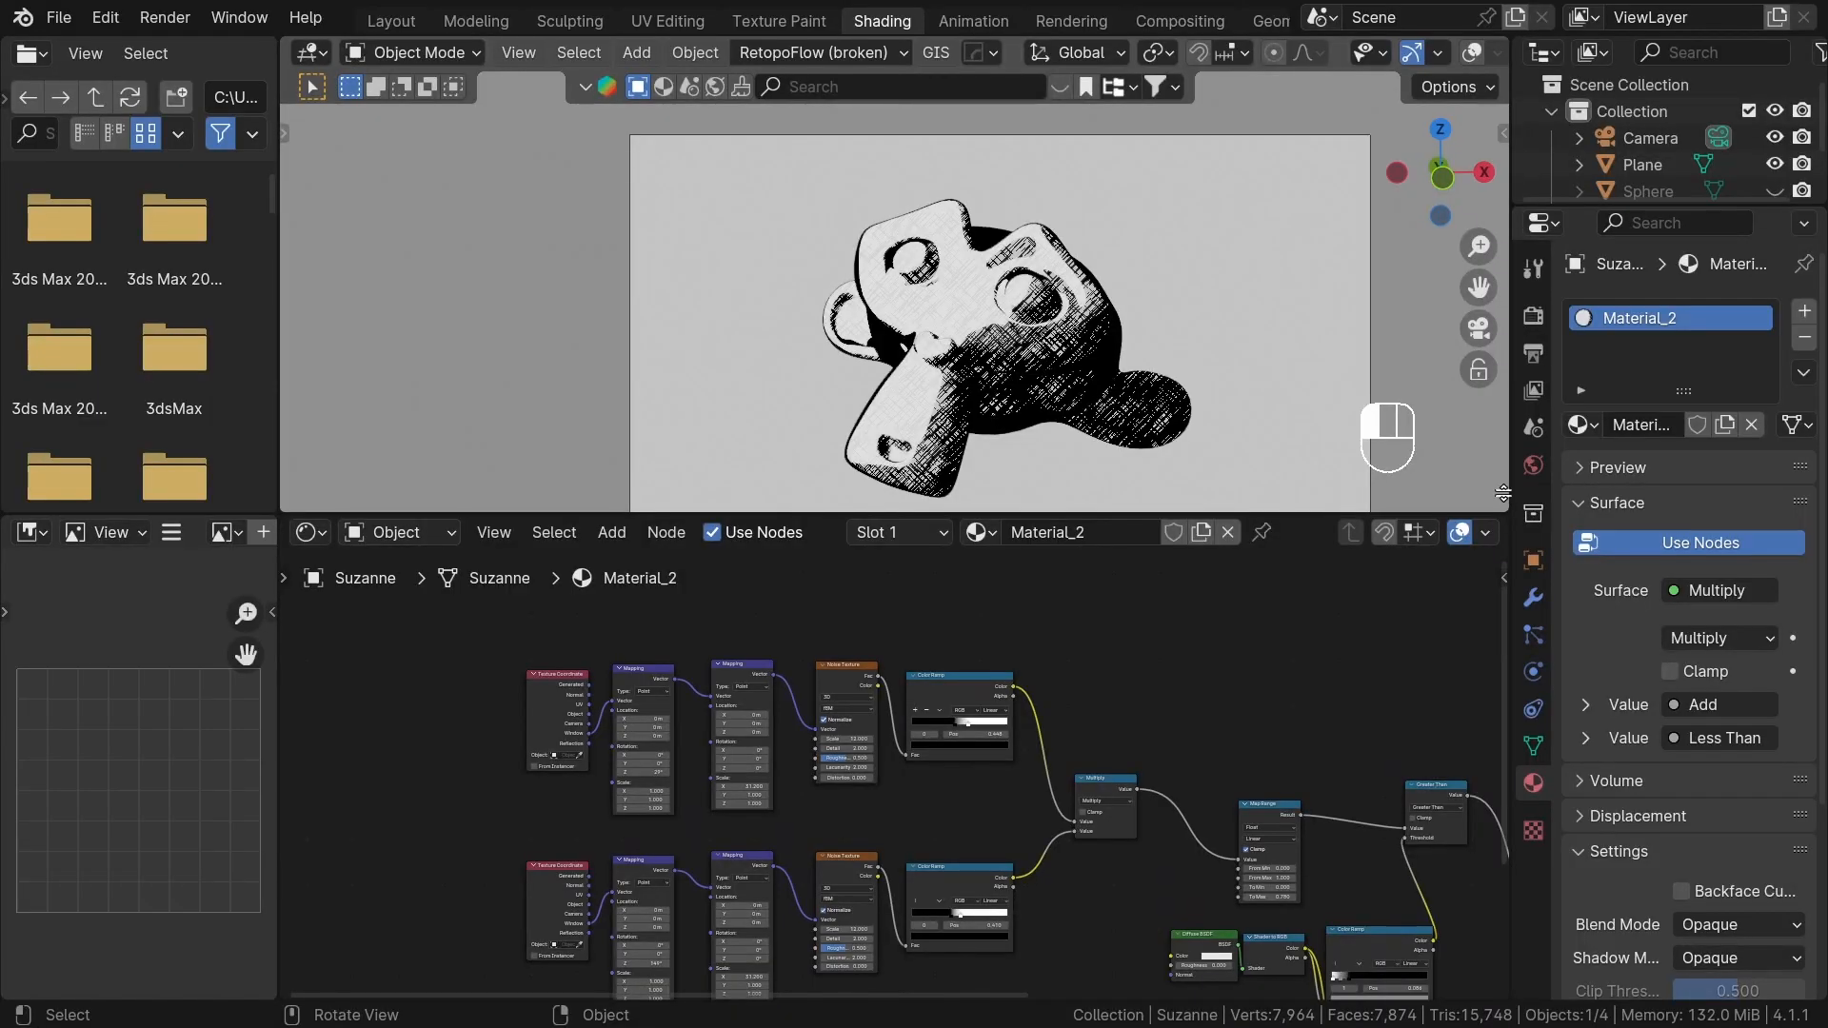
- Split off a thin Timeline area between the 3D viewport and the node editor, and play the animation
drag(1502, 493, 486, 492)
click(313, 496)
click(313, 496)
click(313, 496)
click(657, 593)
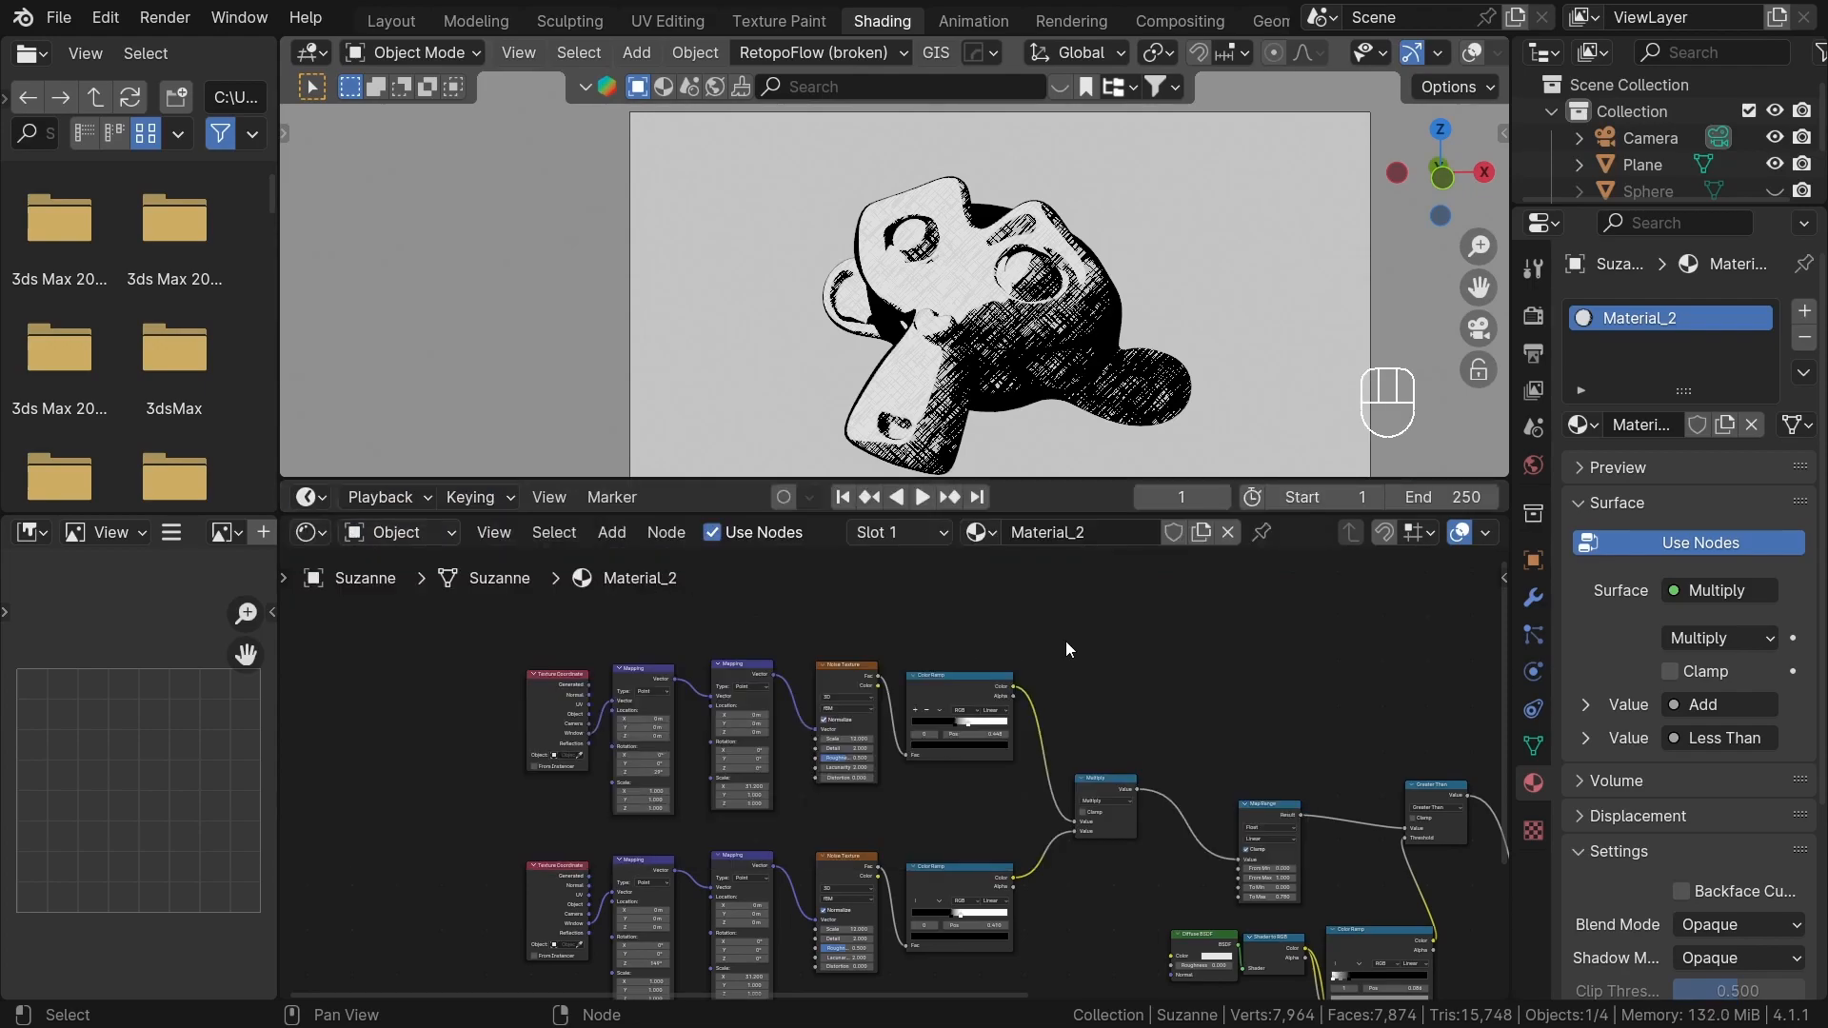
click(909, 496)
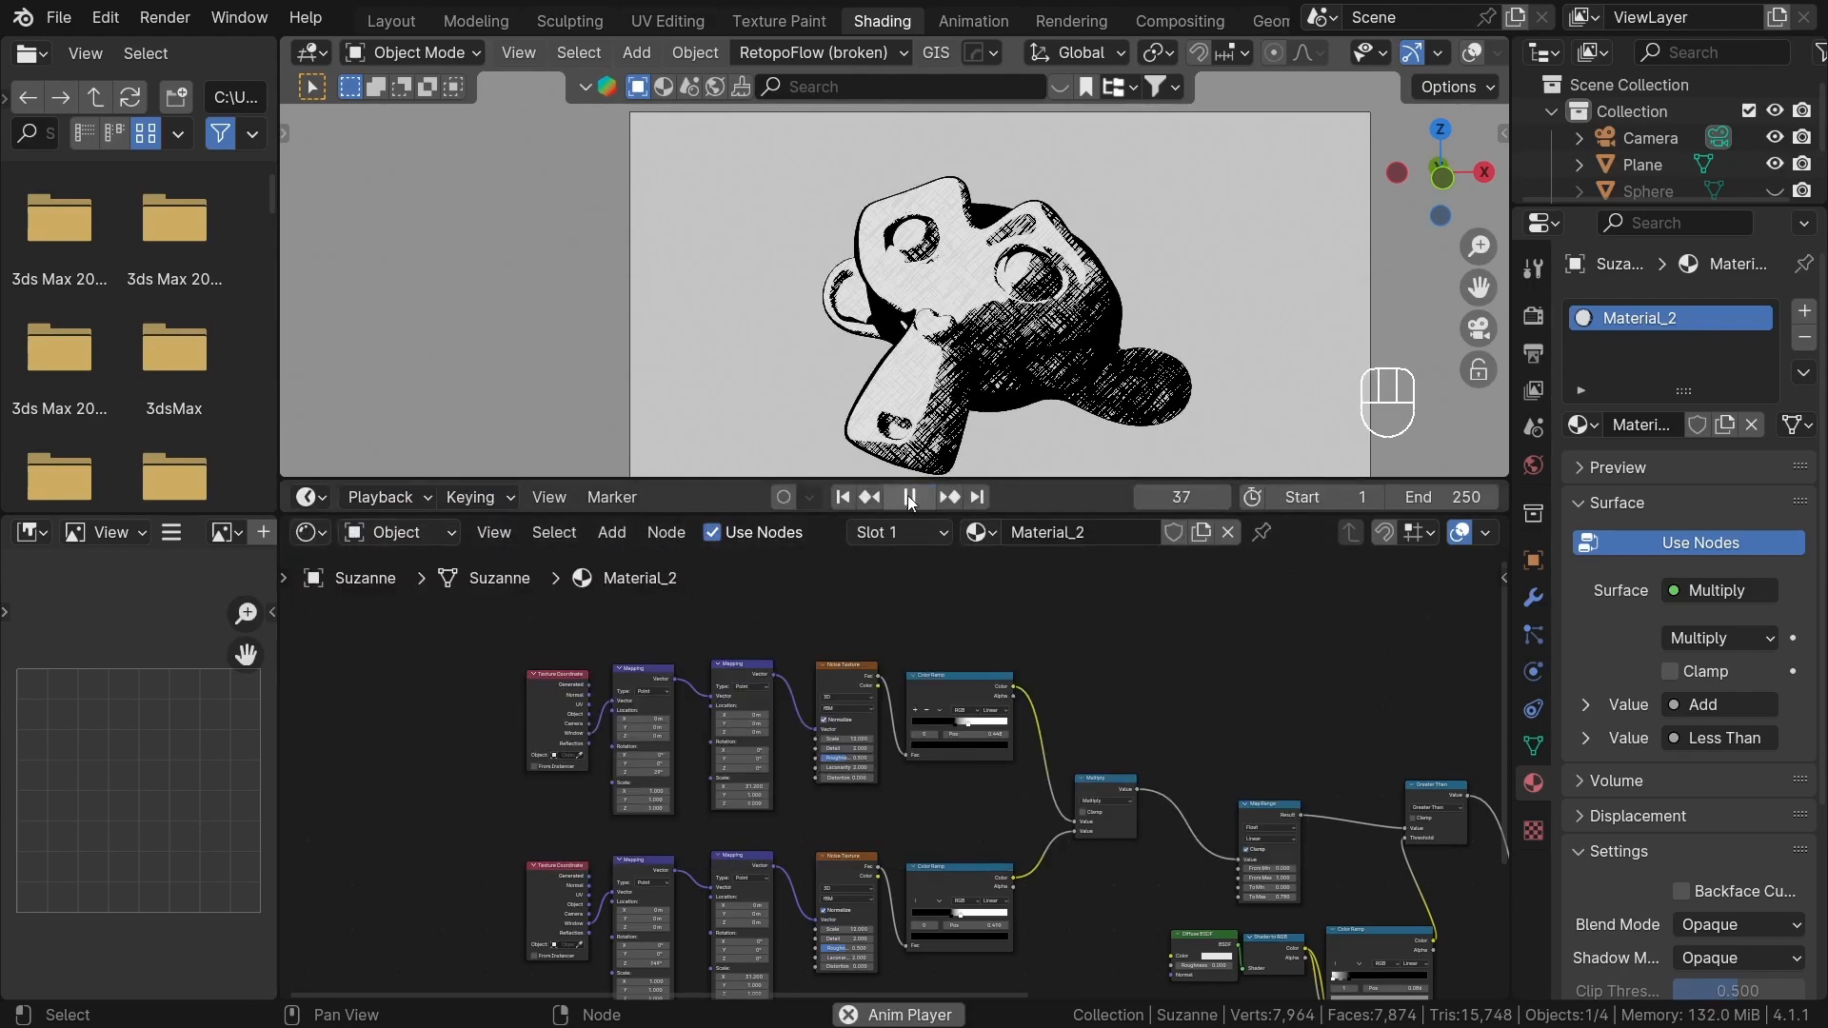
- Set the dimensions of both the upper and lower Noise Texture nodes to 4D
scroll(895, 710, up, 8)
click(831, 596)
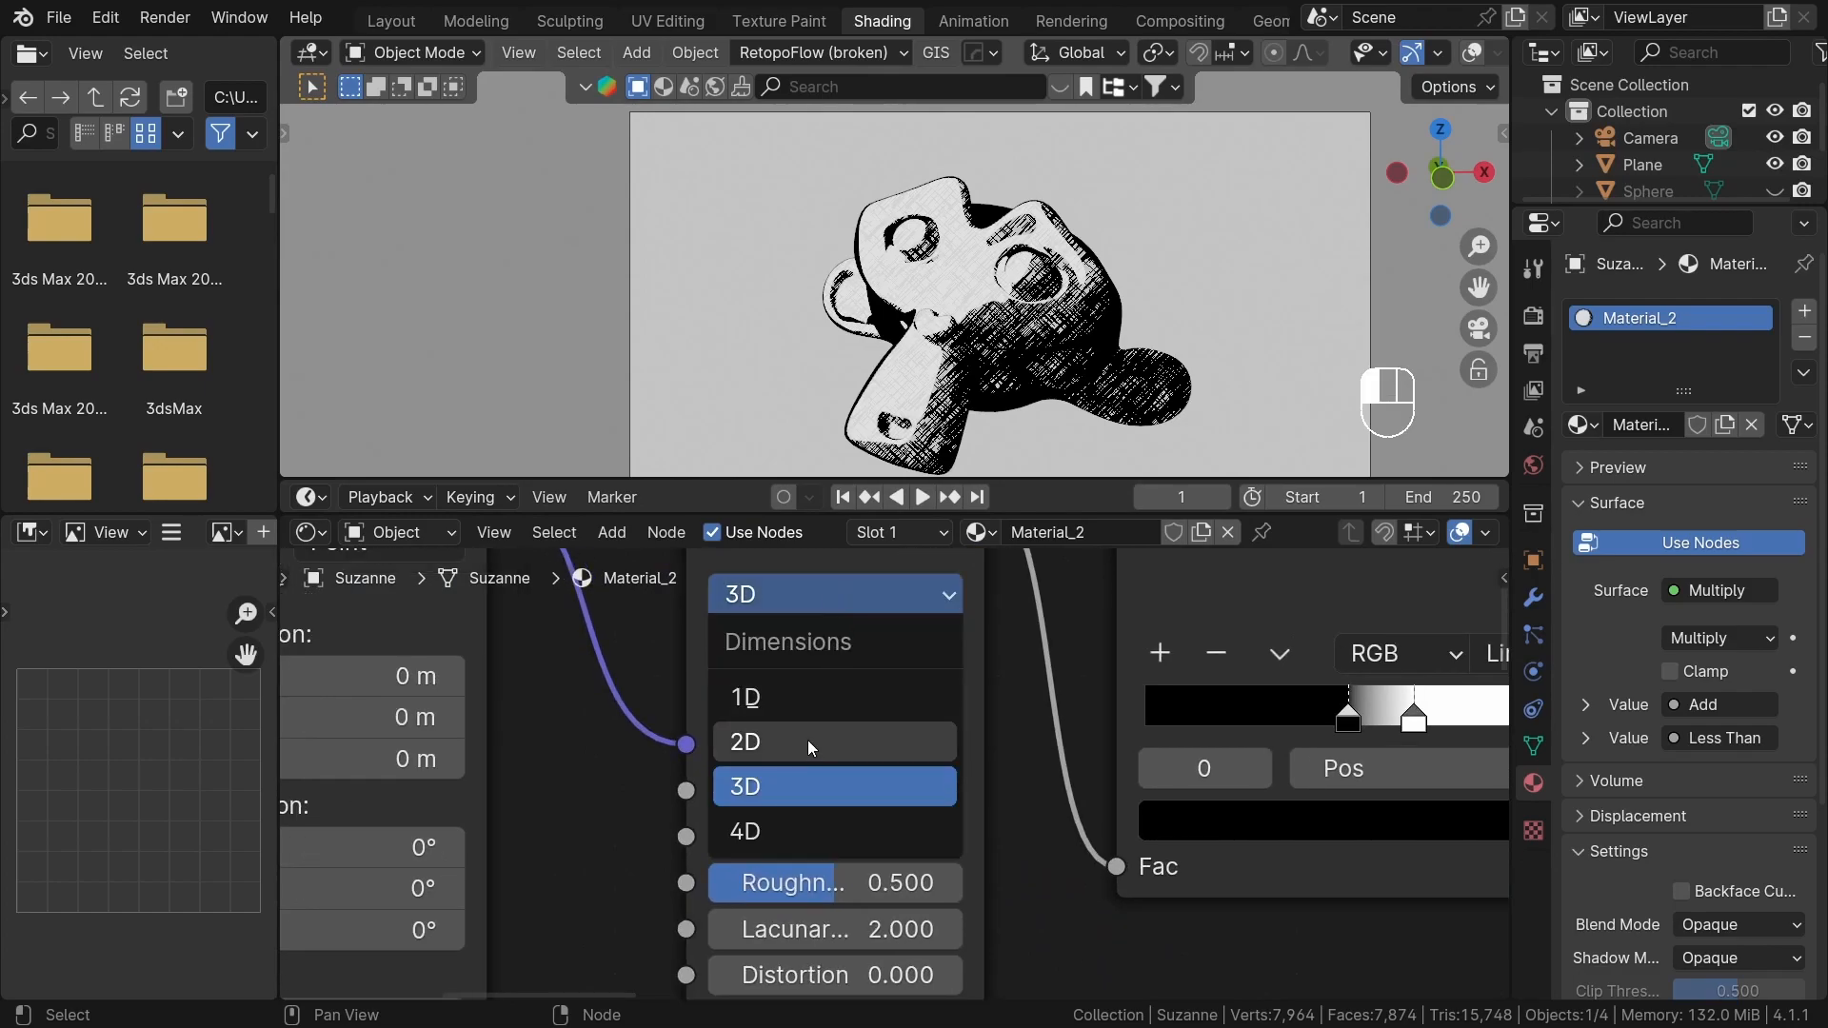
click(780, 824)
scroll(581, 705, down, 2)
scroll(580, 705, down, 1)
middle_drag(720, 707, 881, 848)
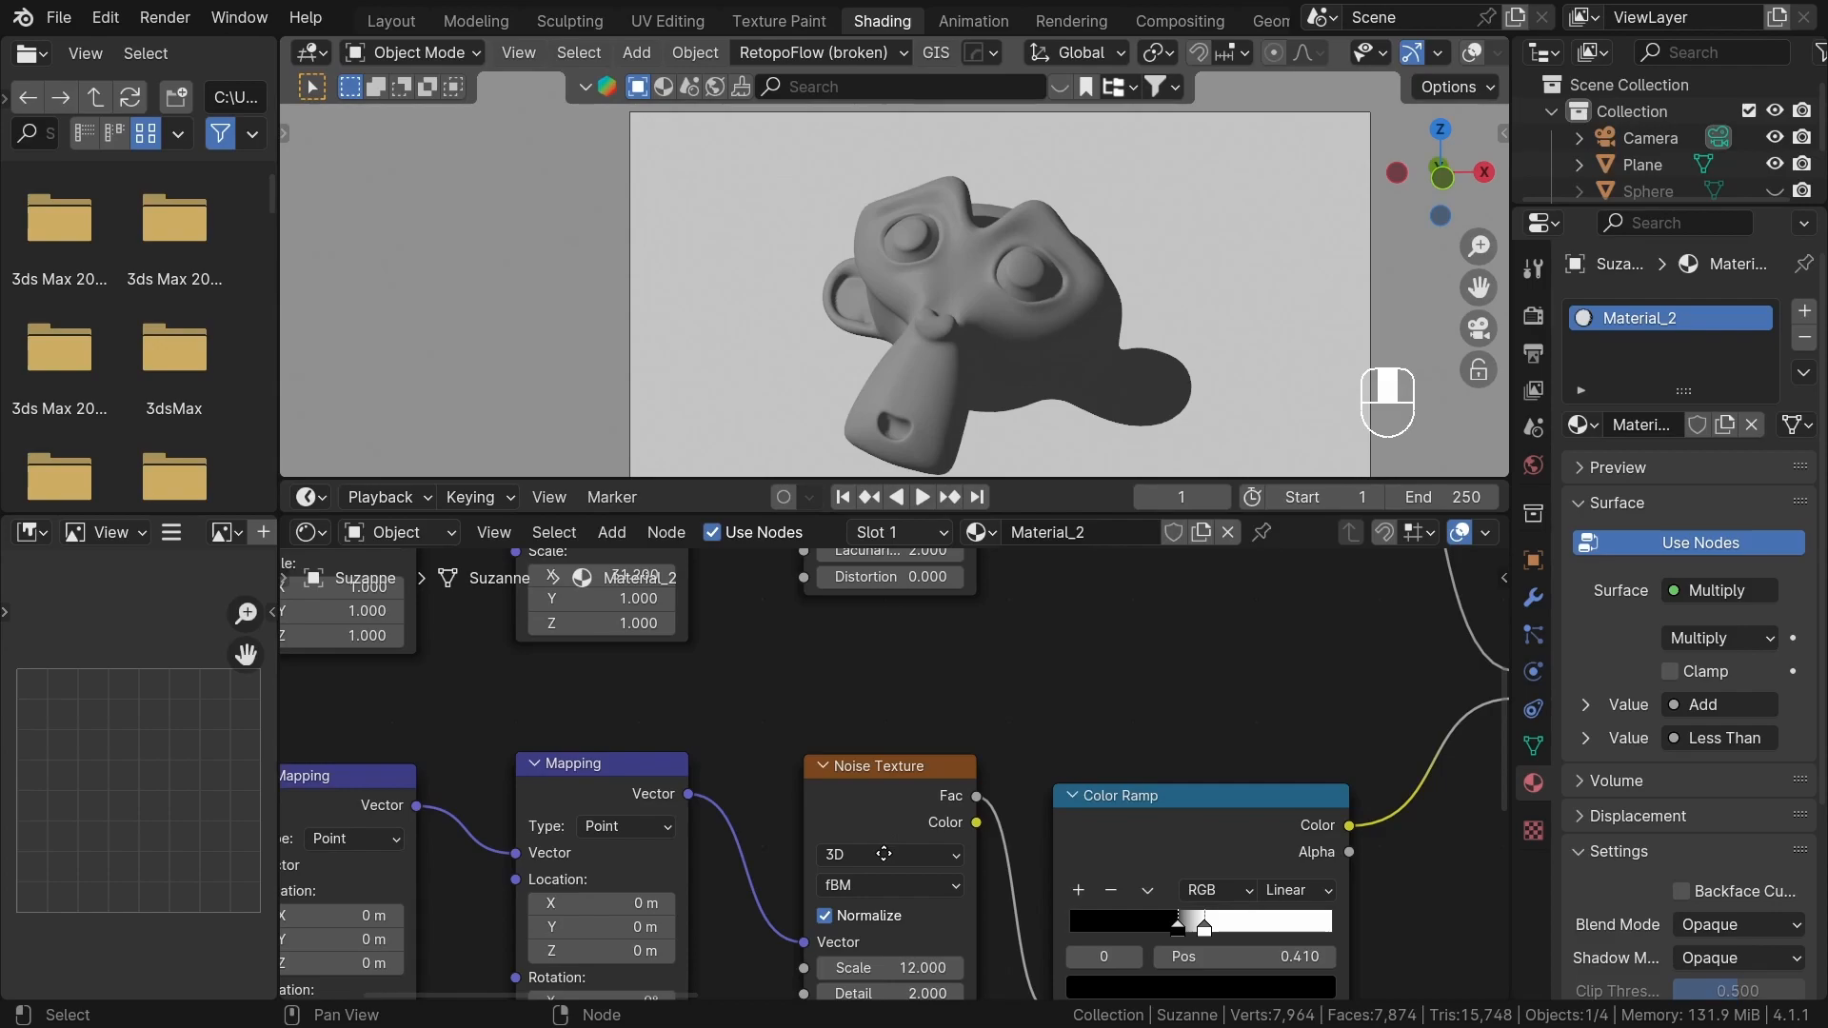
scroll(861, 856, up, 1)
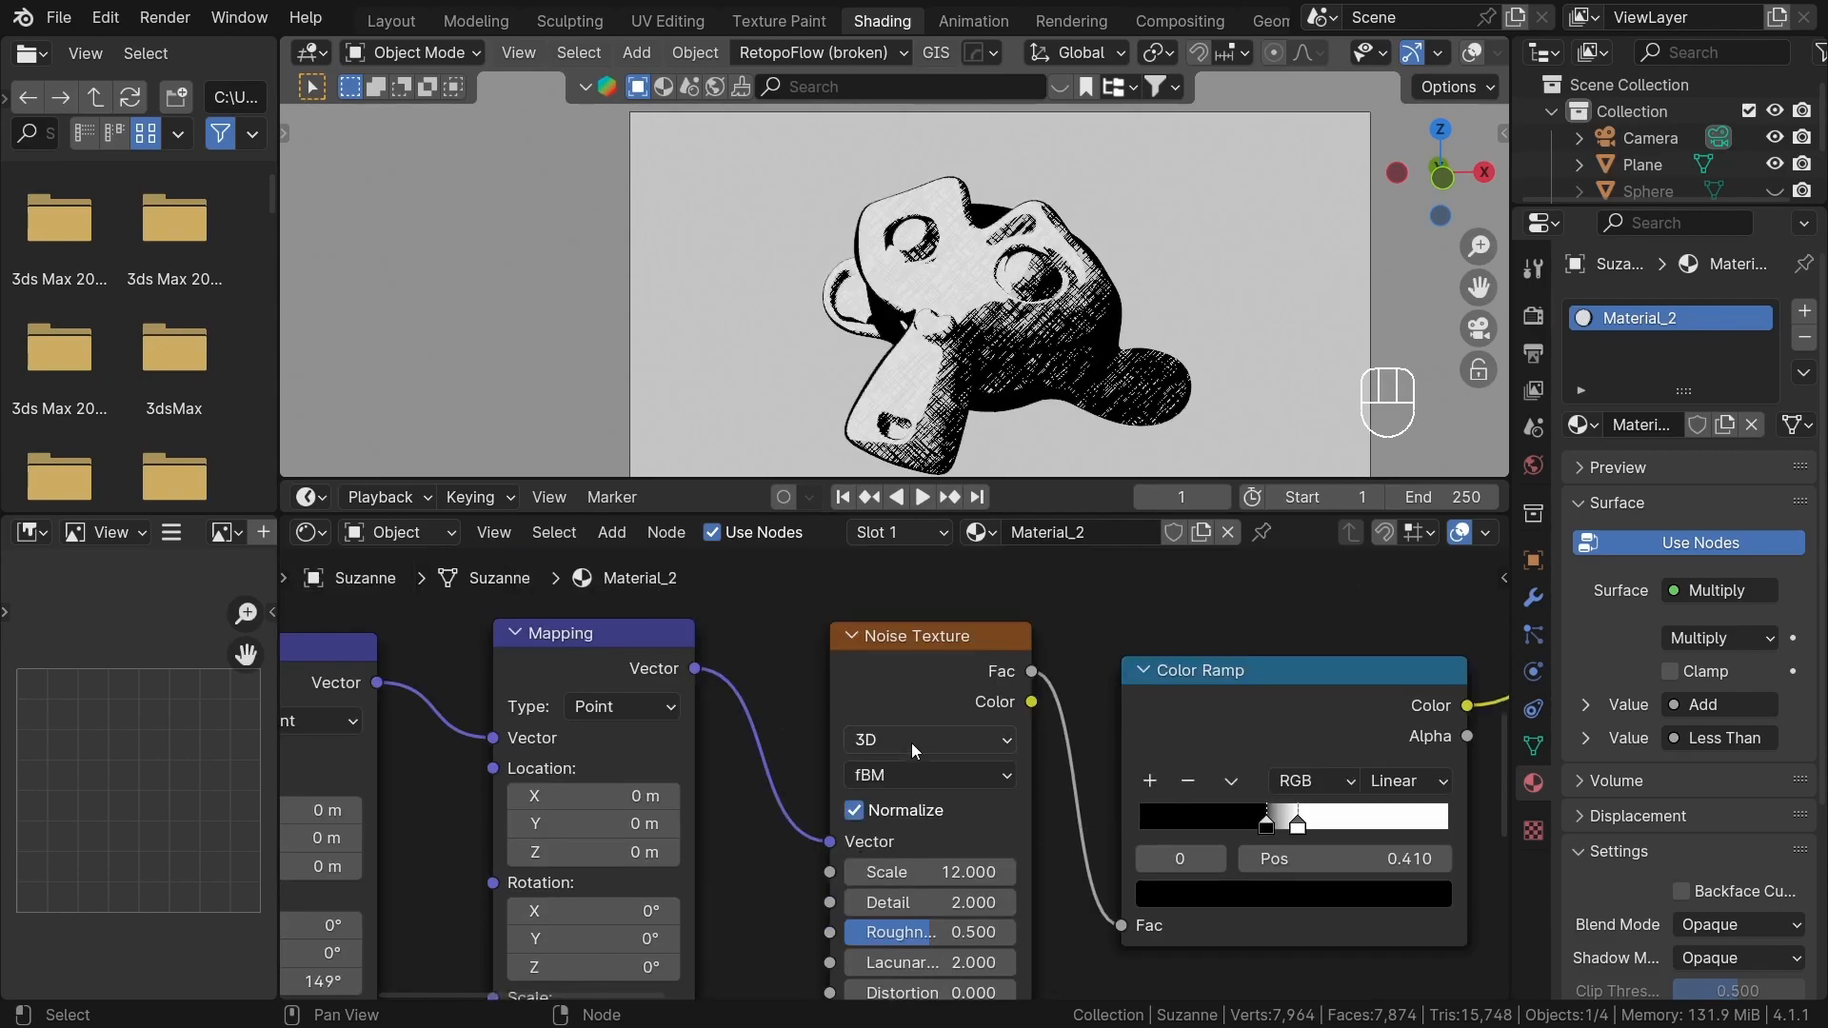
click(911, 741)
click(879, 900)
- Set the upper Noise Texture's W value to 5.400
scroll(836, 587, down, 2)
middle_drag(836, 586, 916, 764)
scroll(900, 628, up, 4)
drag(923, 662, 980, 661)
- Select the upper row of texture nodes and move it up to make room between the two rows
scroll(1014, 872, down, 3)
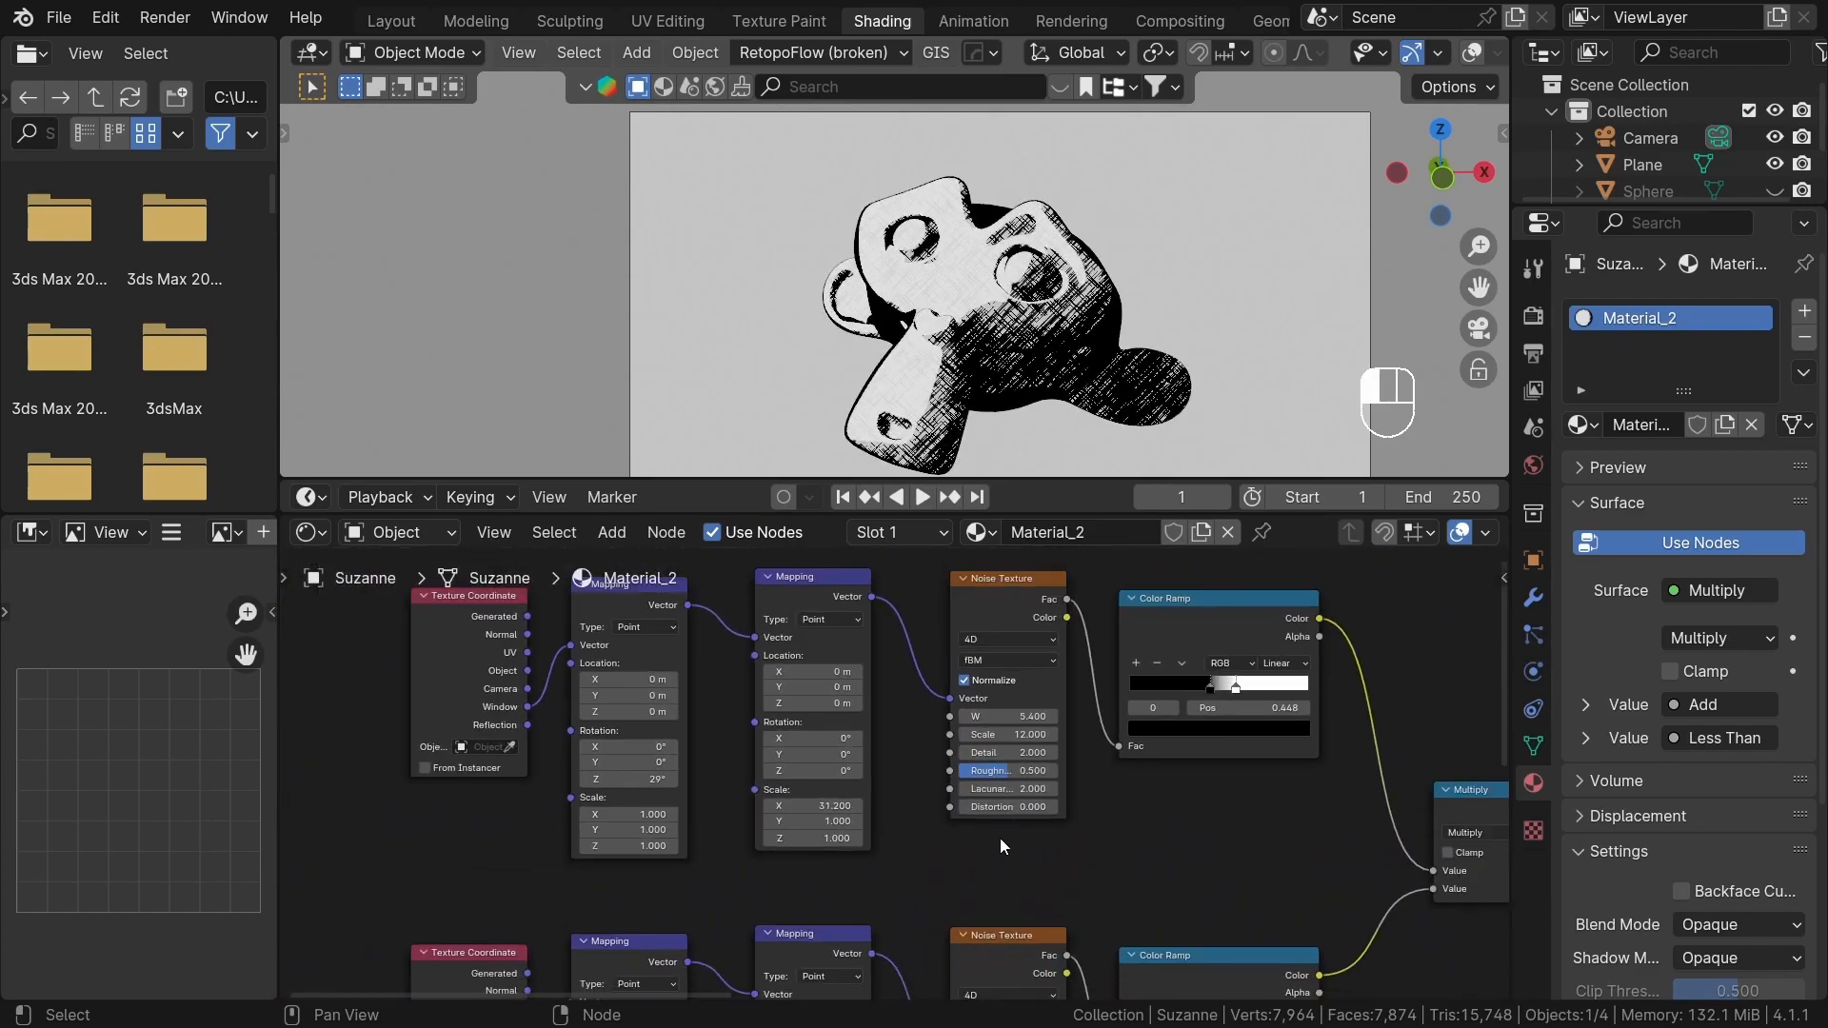
shift+drag(1342, 865, 1093, 681)
key(g)
click(1094, 570)
click(988, 774)
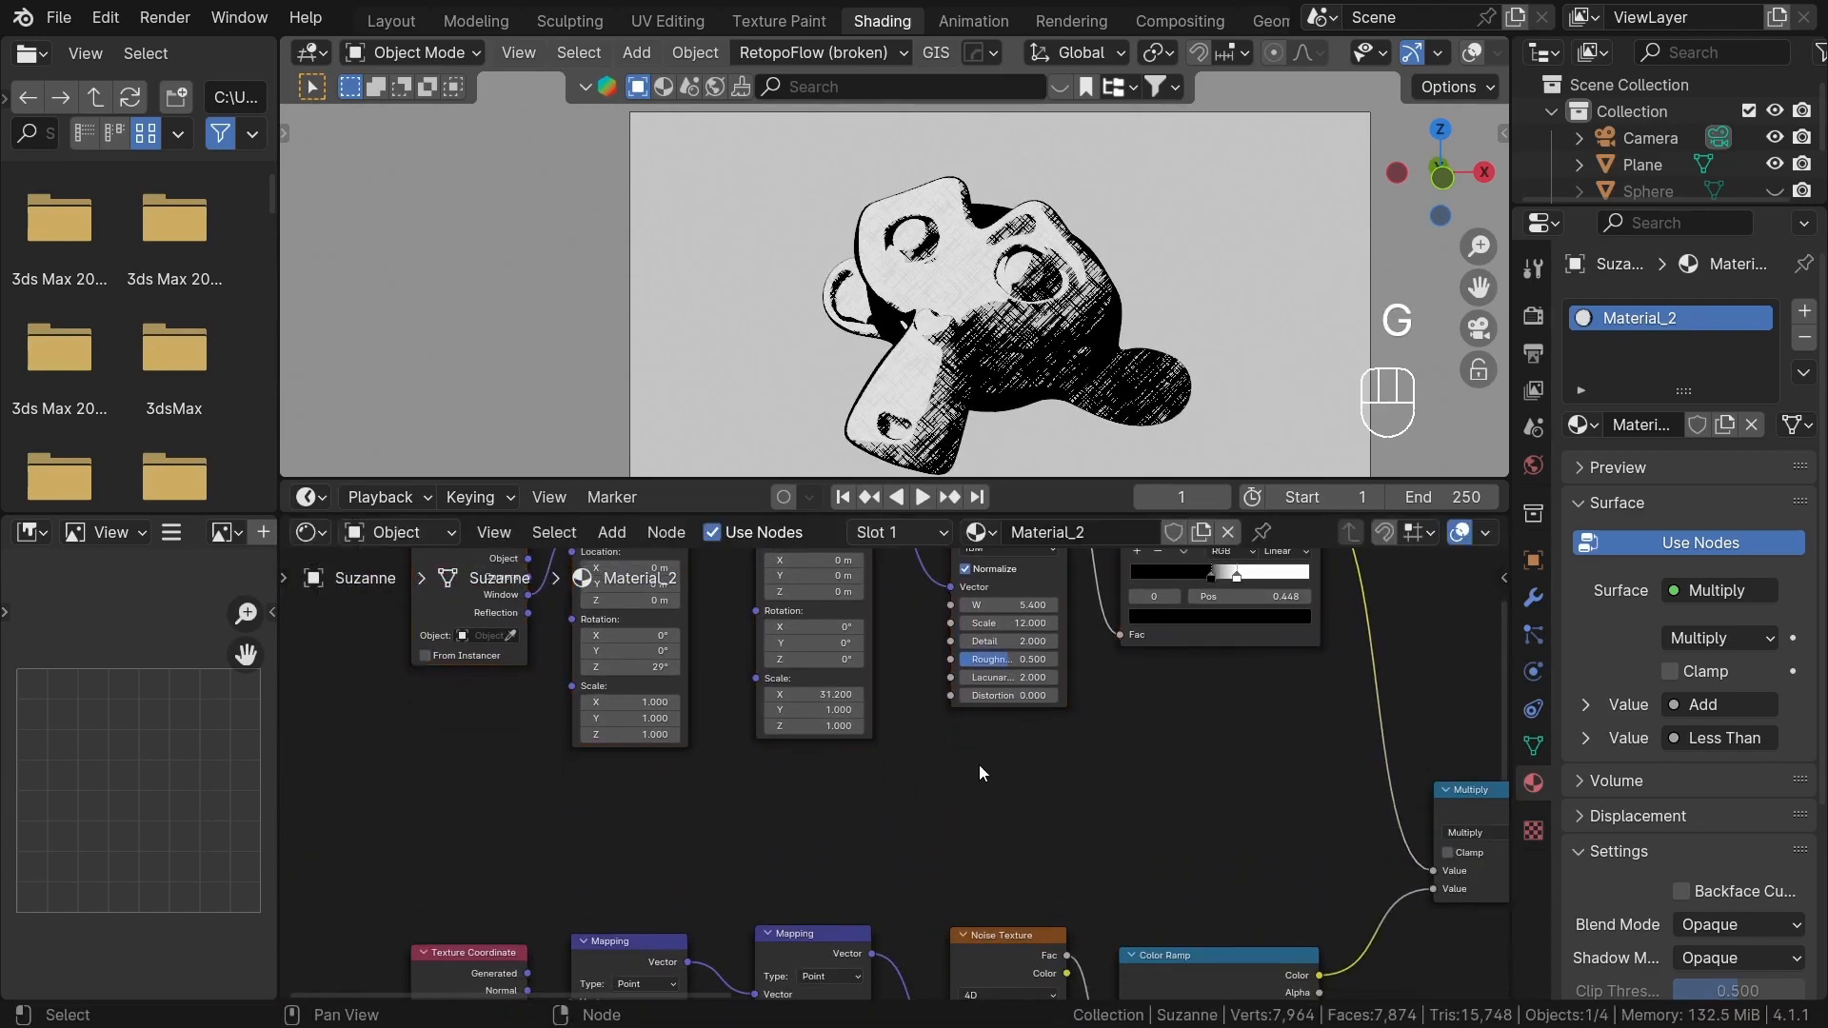
- Add a Value node in the gap between the upper and lower texture node rows
key(shift+a)
click(815, 522)
text(val)
key(Return)
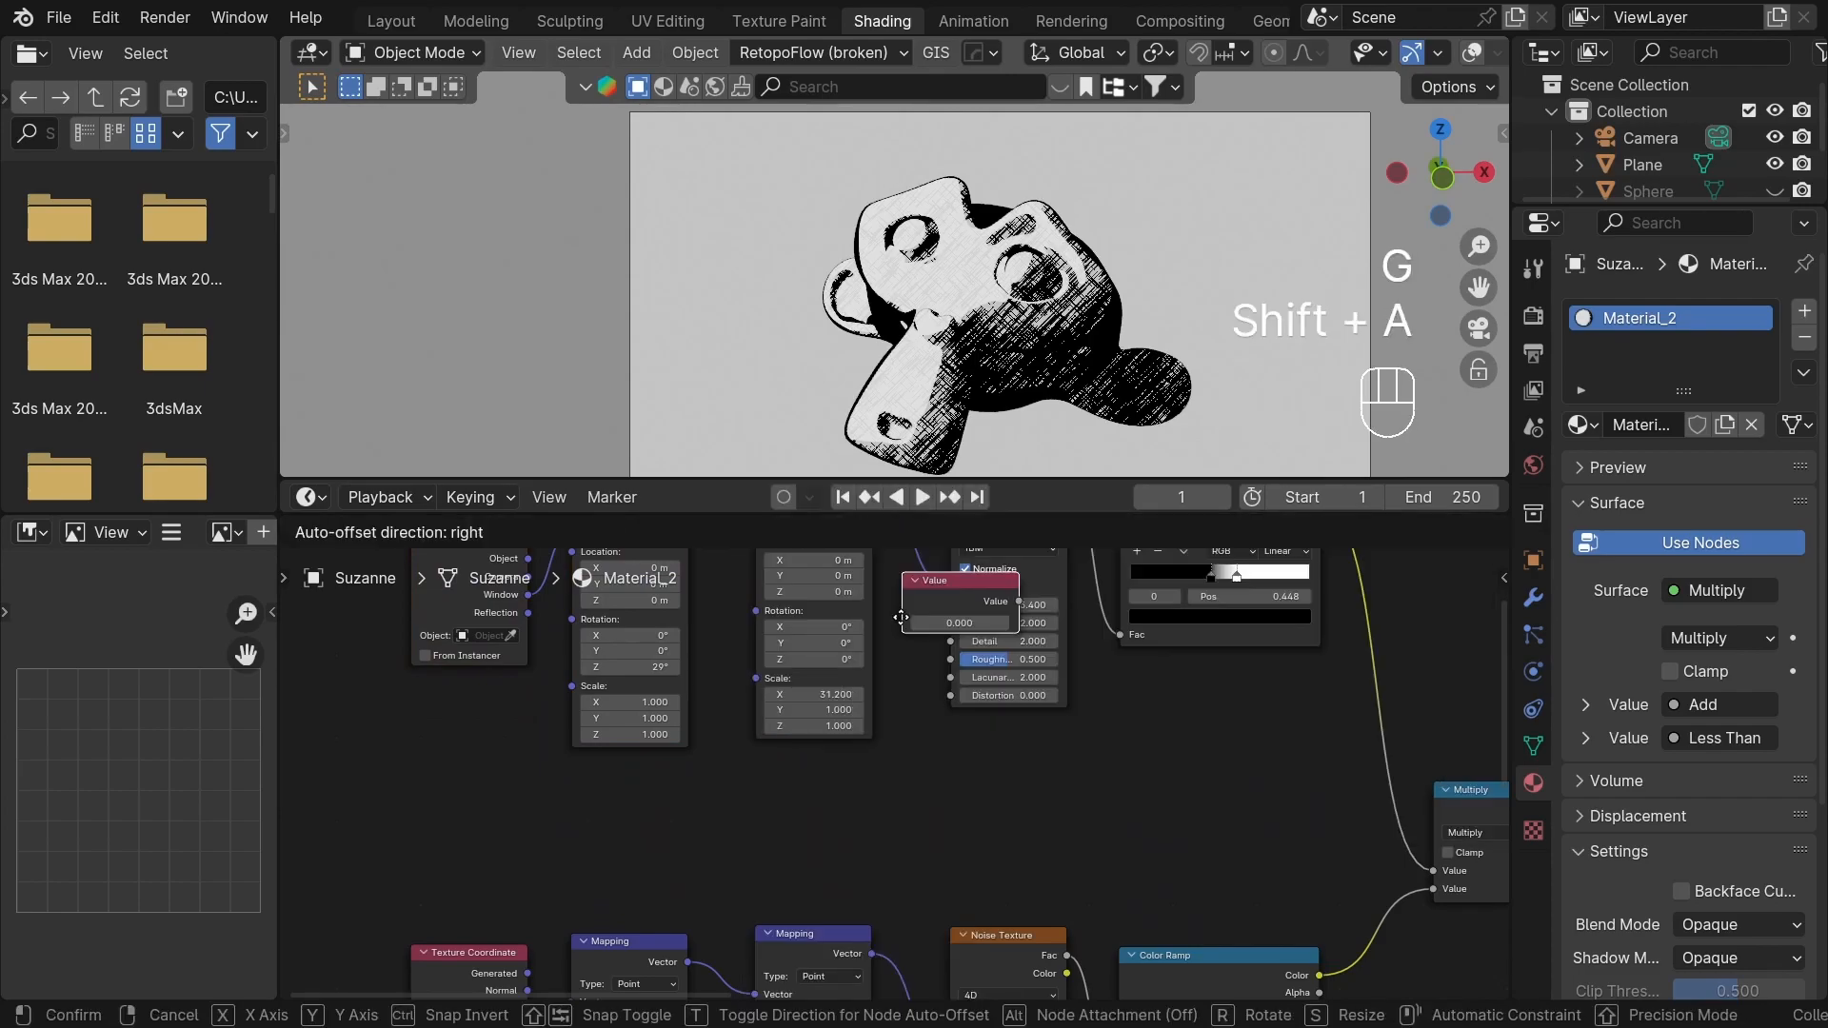
click(688, 795)
scroll(803, 843, up, 2)
- Drive the Value node with the current frame number and play the animation to test it
double_click(722, 847)
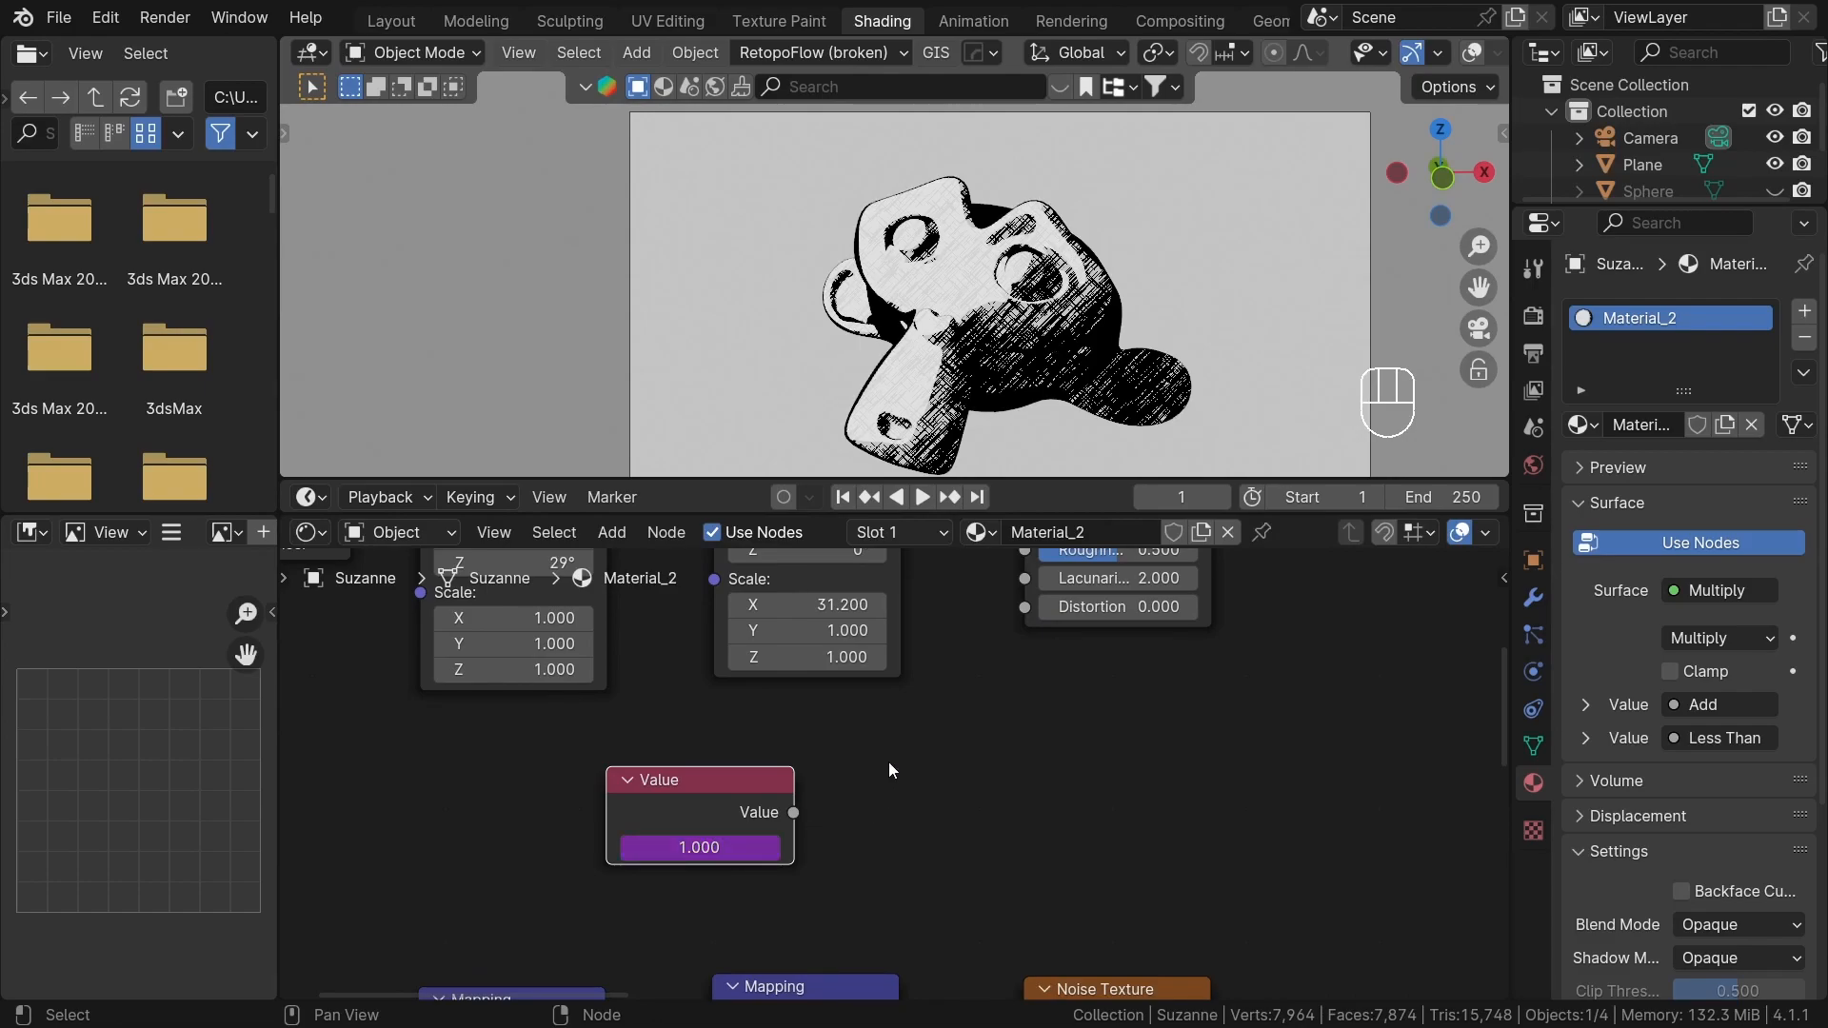
scroll(892, 772, down, 3)
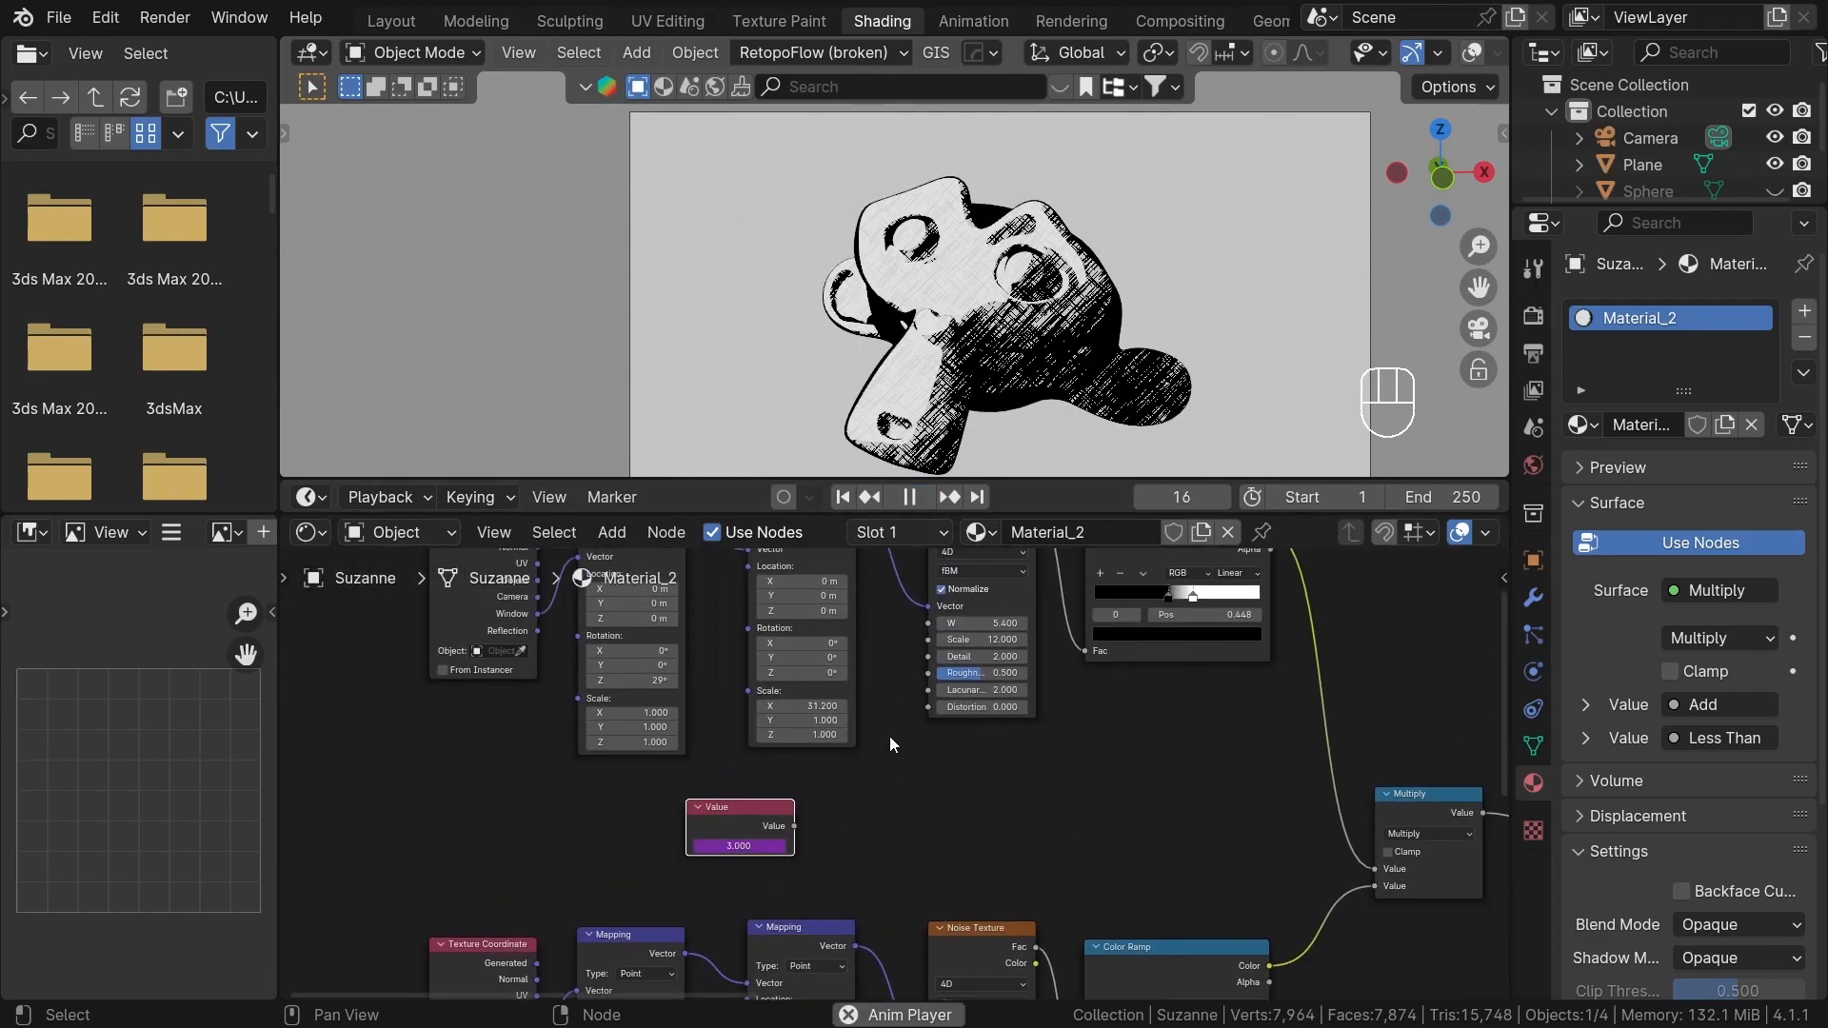
click(911, 505)
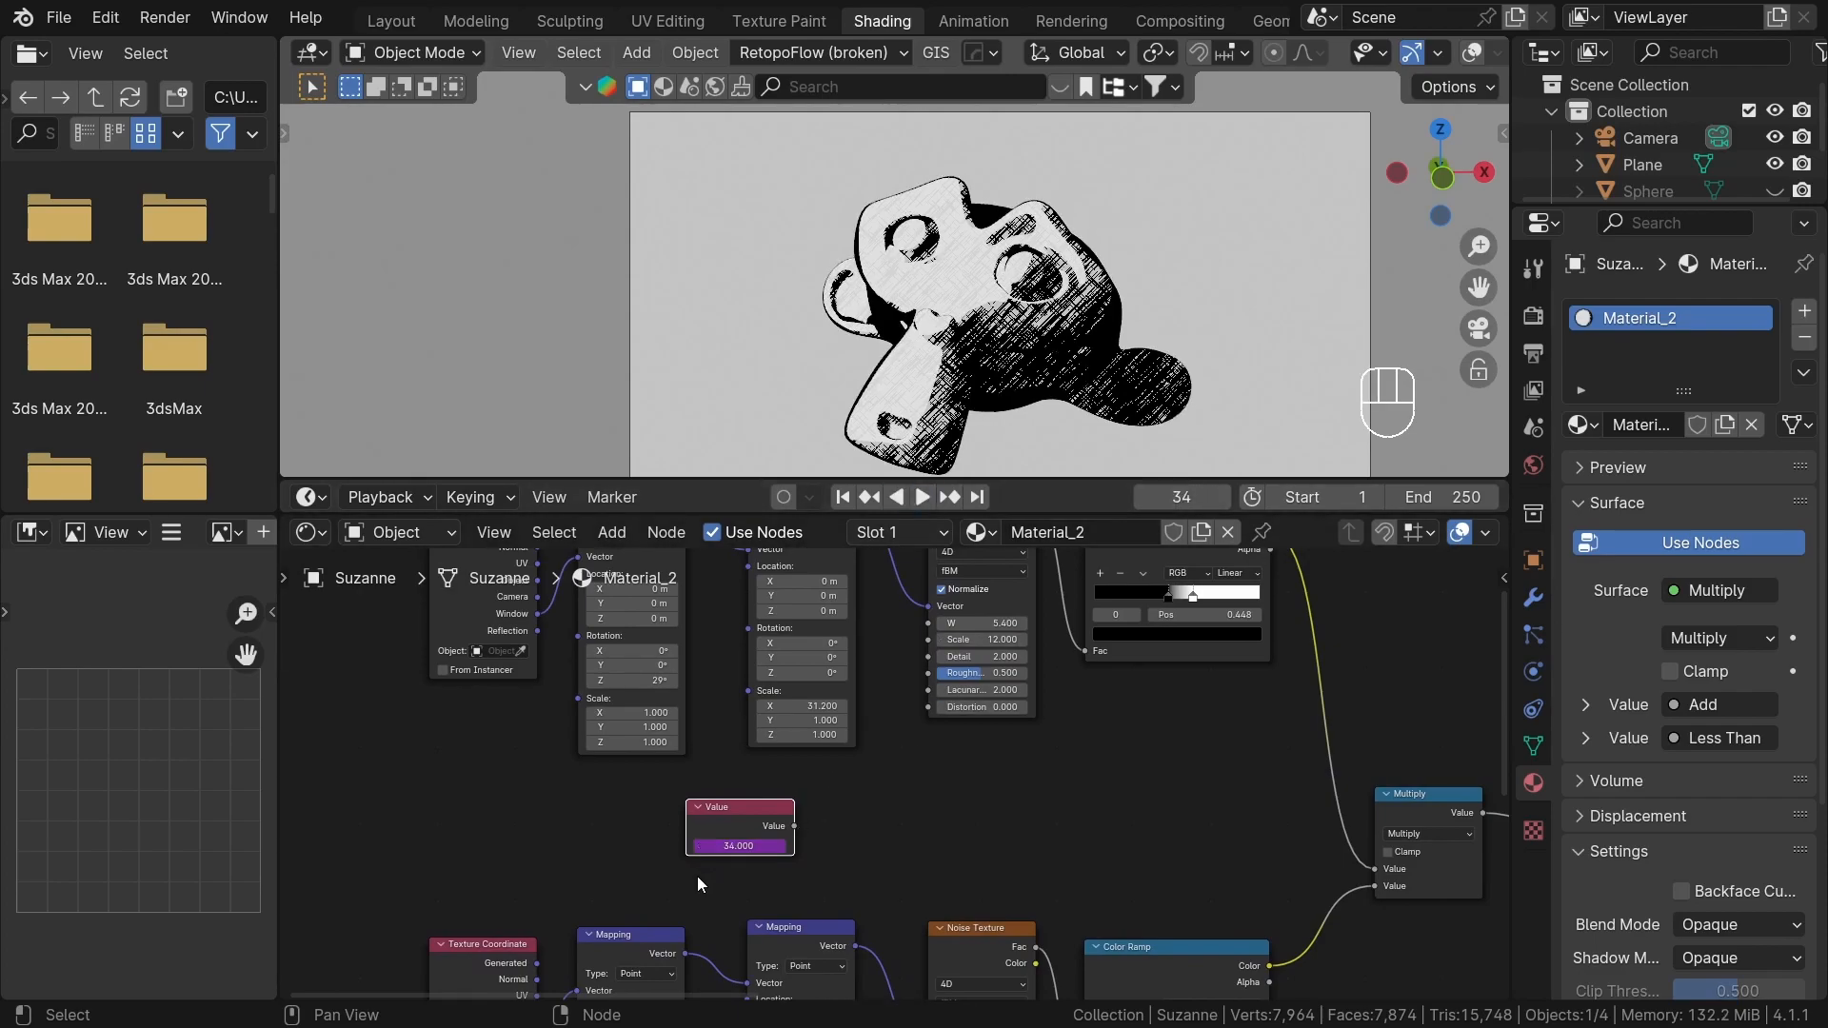
- Return the animation to frame 1 and connect the Value node to the upper Noise Texture's W input
scroll(726, 844, up, 6)
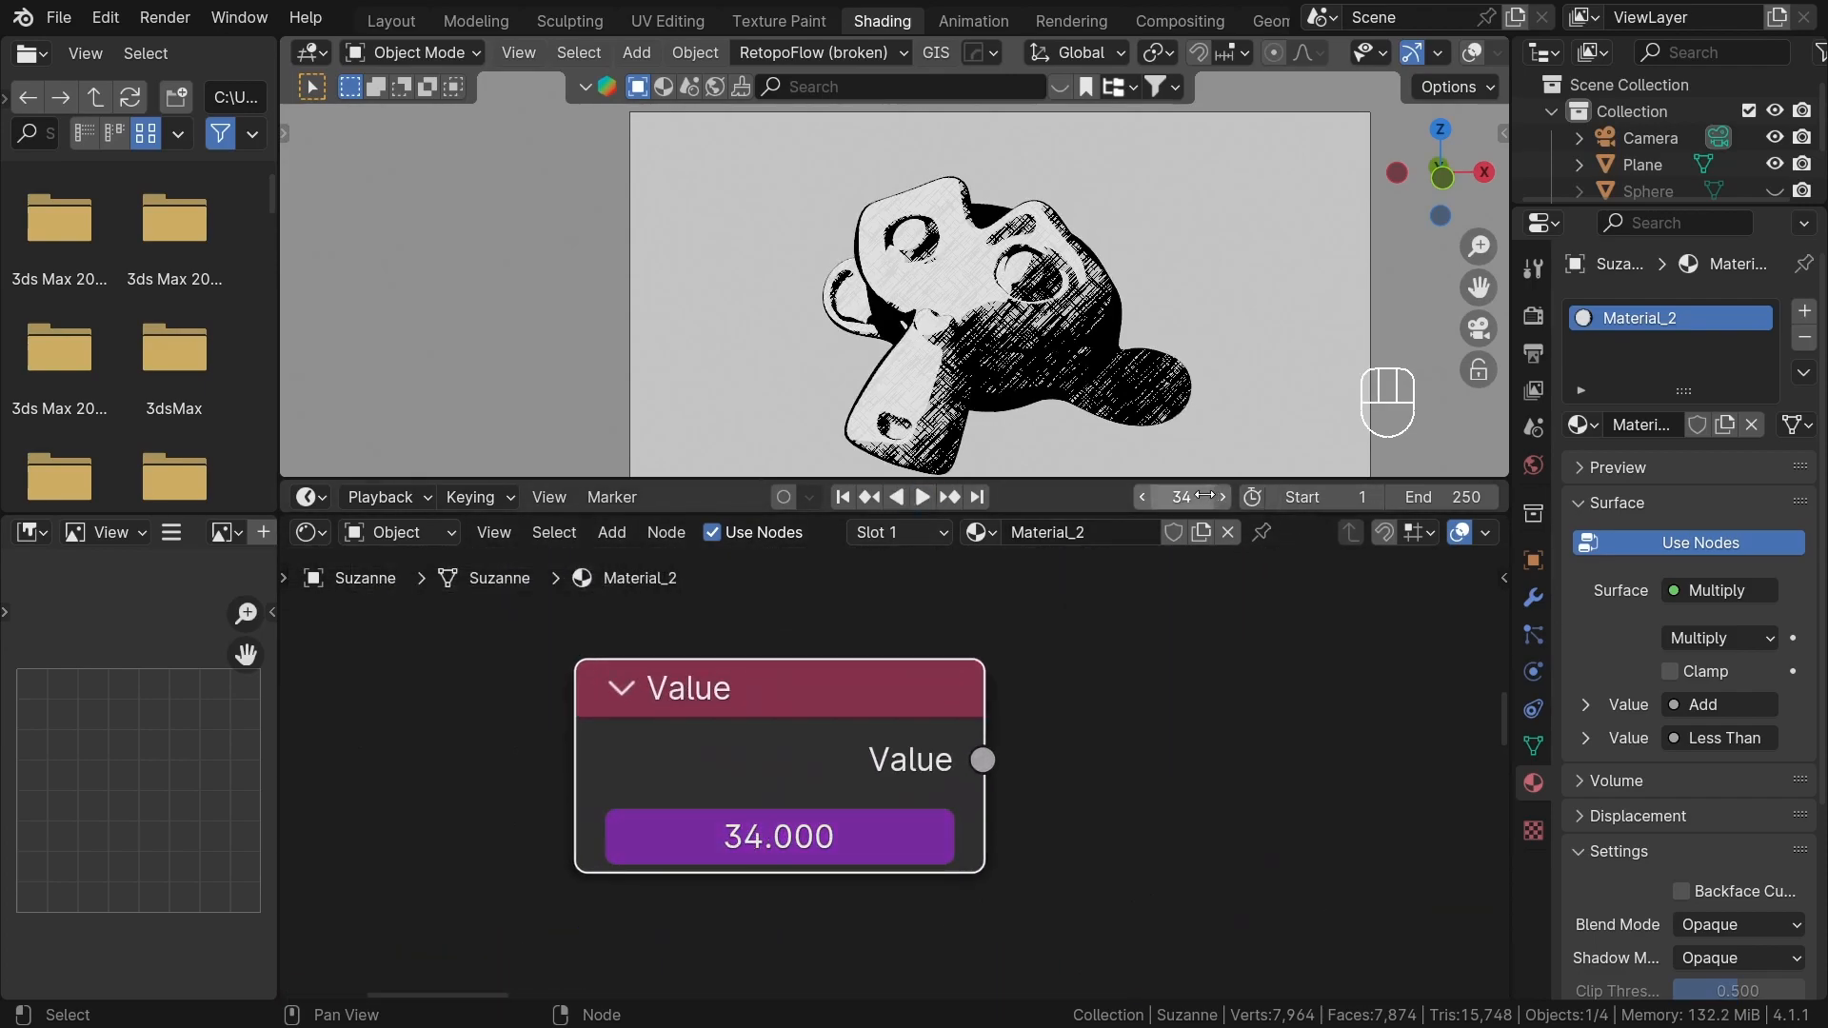
click(843, 498)
scroll(910, 654, down, 4)
middle_drag(1111, 718, 826, 841)
scroll(914, 778, down, 1)
scroll(825, 841, down, 2)
drag(942, 597, 938, 637)
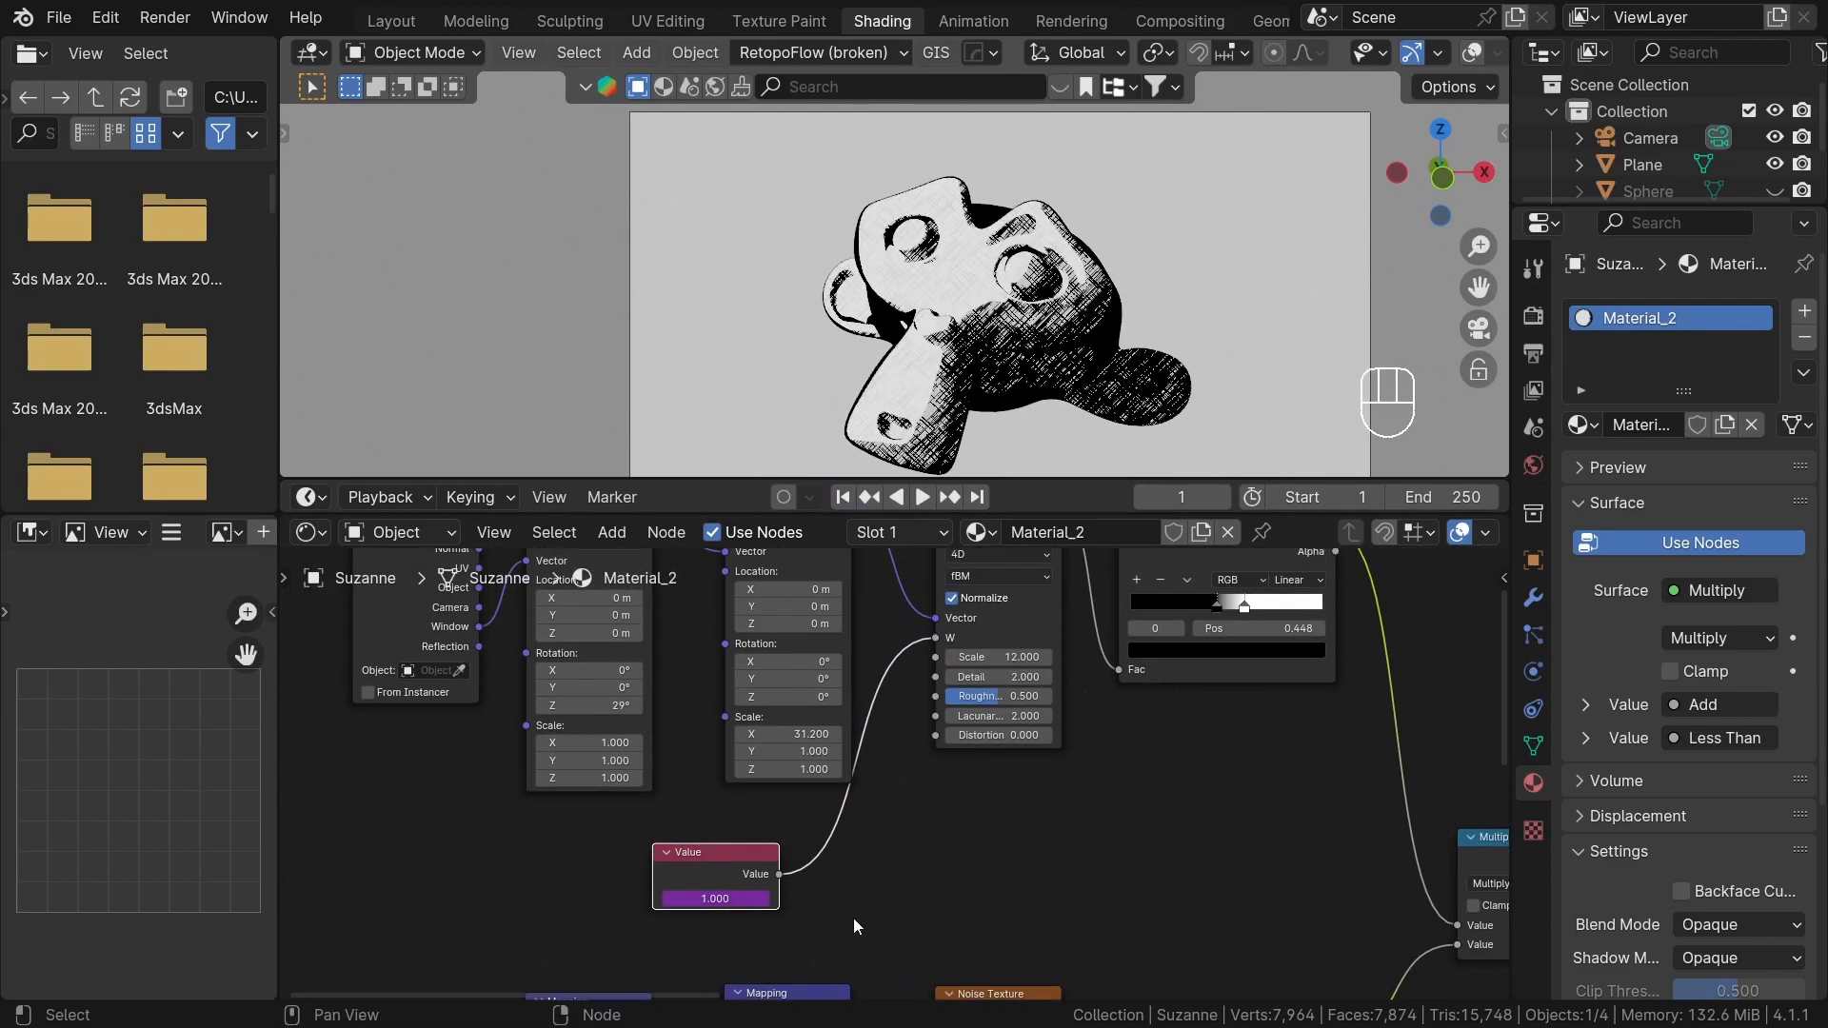
- Connect the Value node to the lower Noise Texture's W input and join both links through a reroute
middle_drag(818, 878, 808, 718)
drag(916, 947, 929, 898)
shift+right_drag(823, 601, 812, 731)
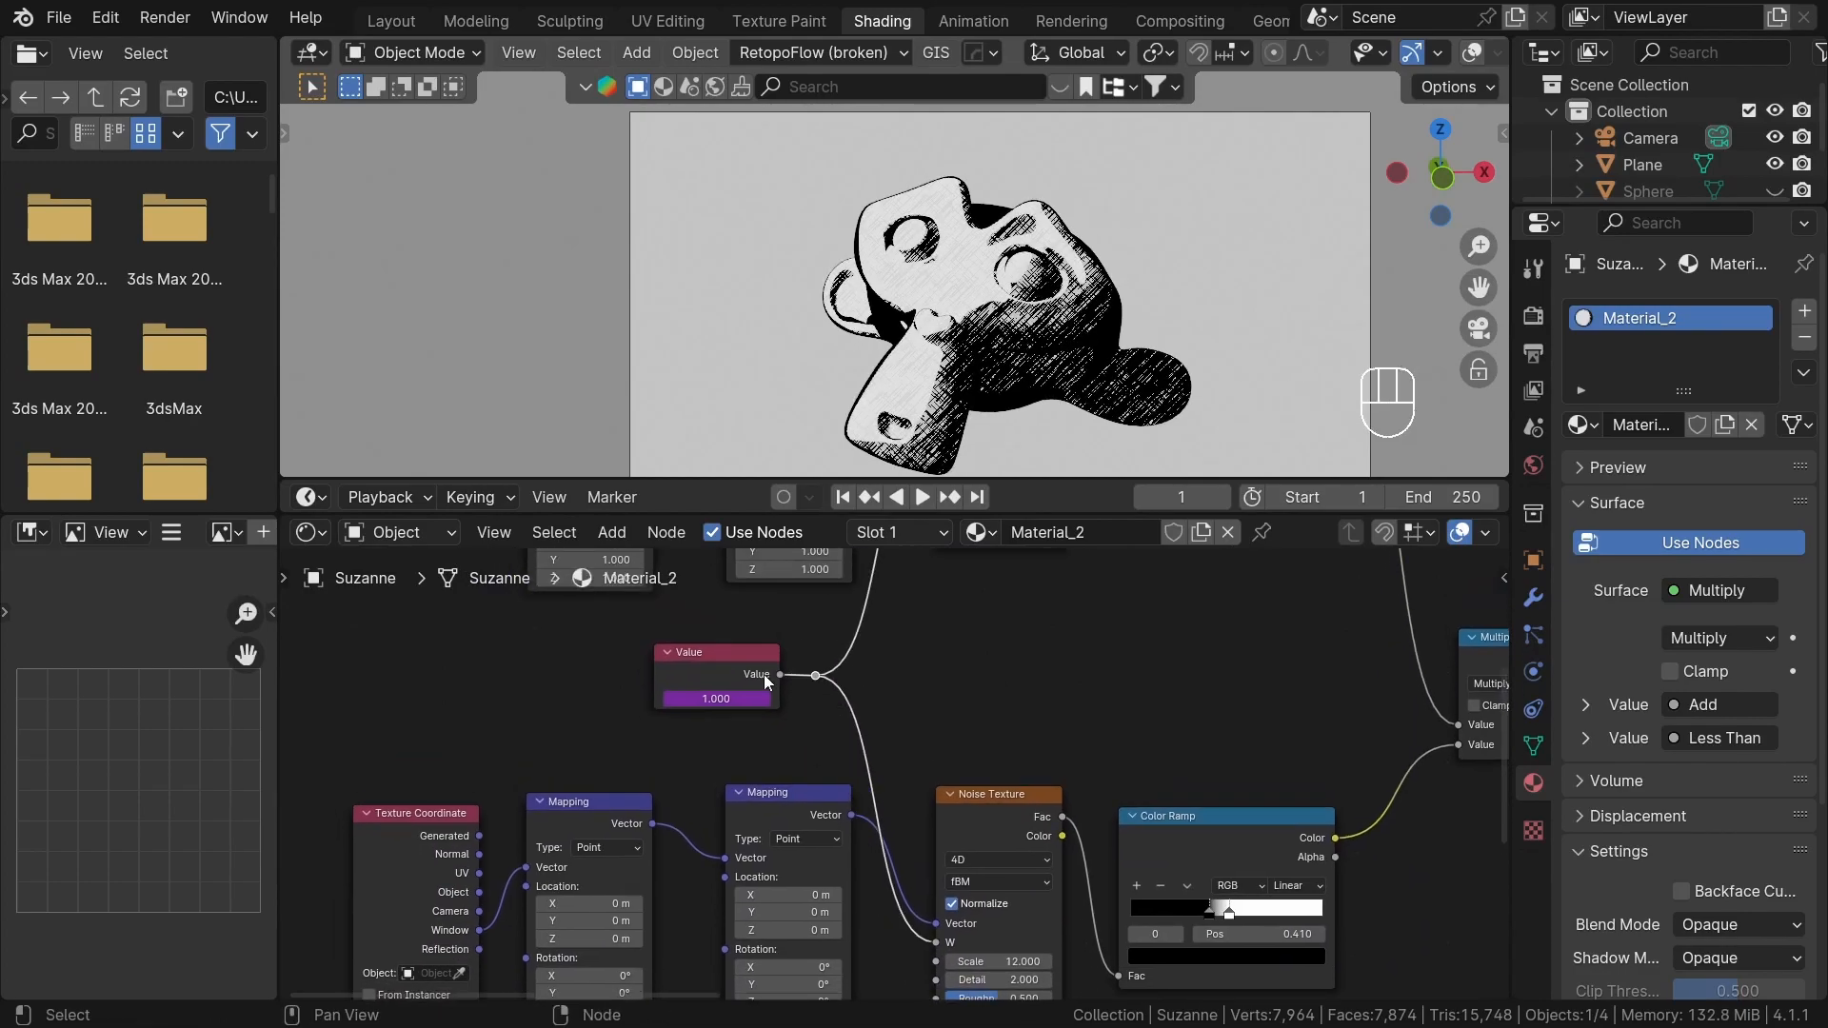
- Move the Value node away from the reroute and play the animation to check the hatching up close
key(g)
key(x)
click(579, 674)
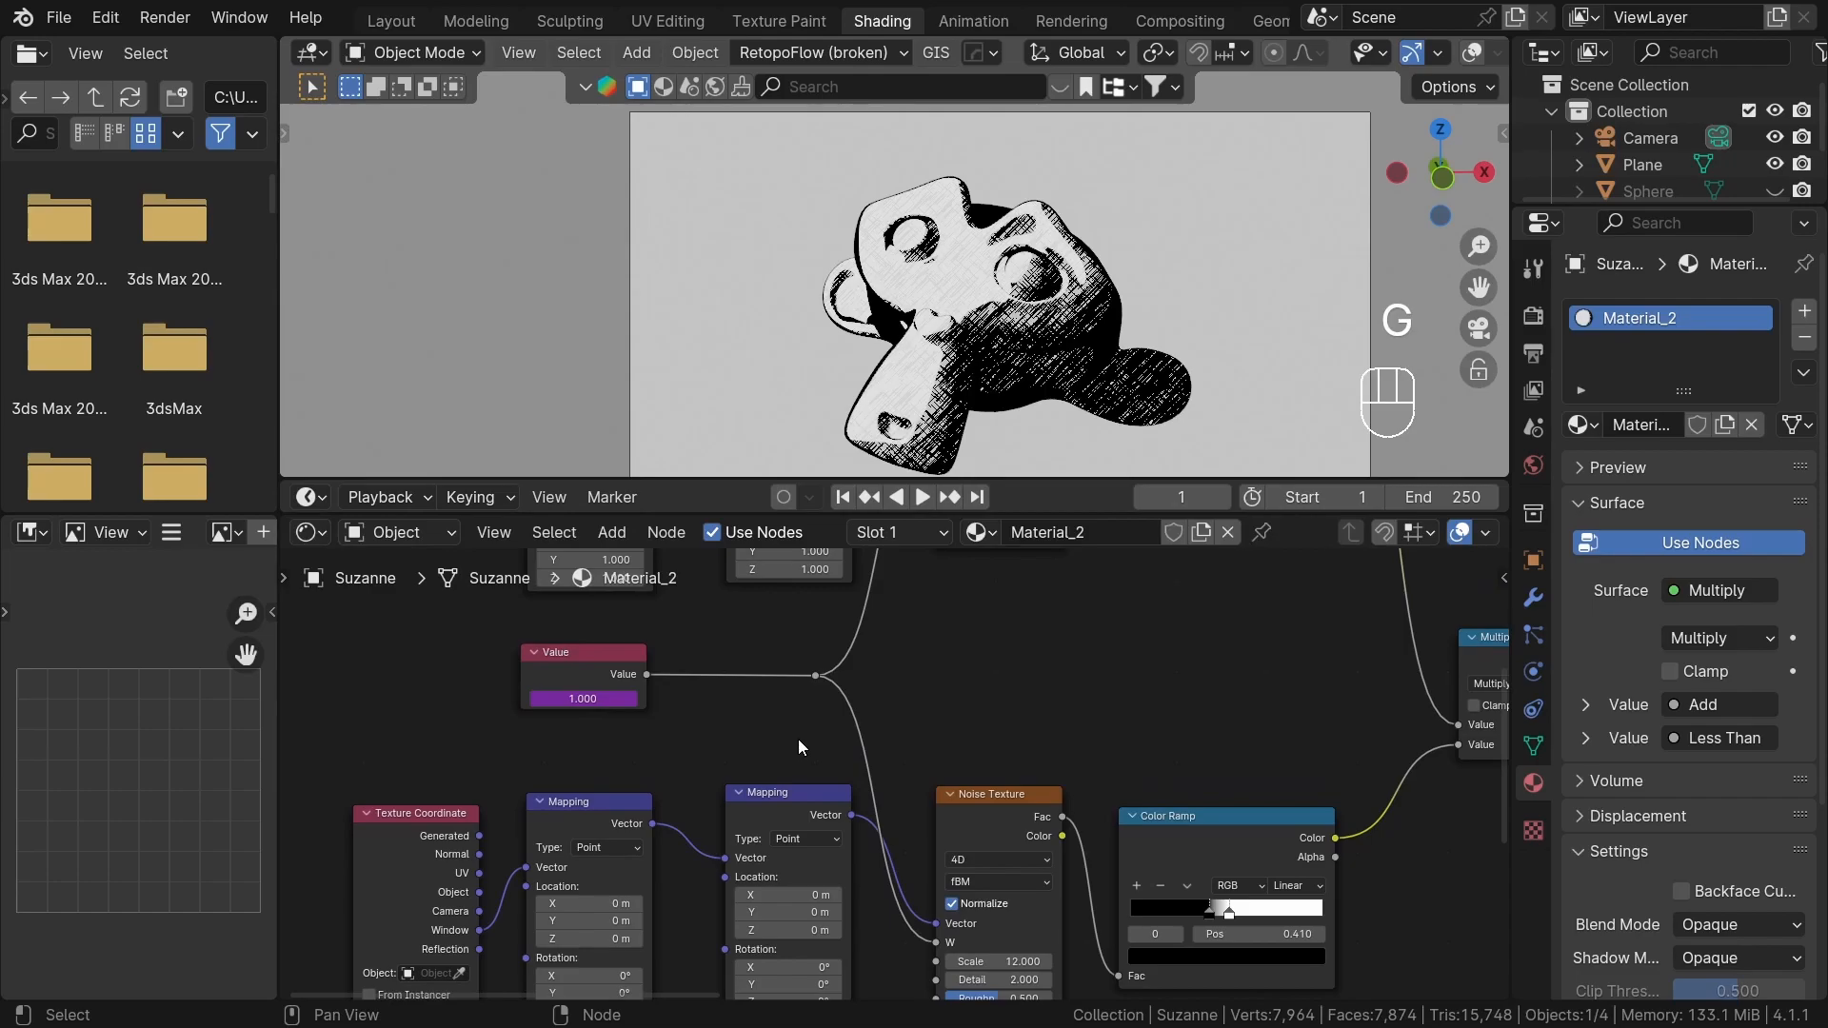
click(923, 498)
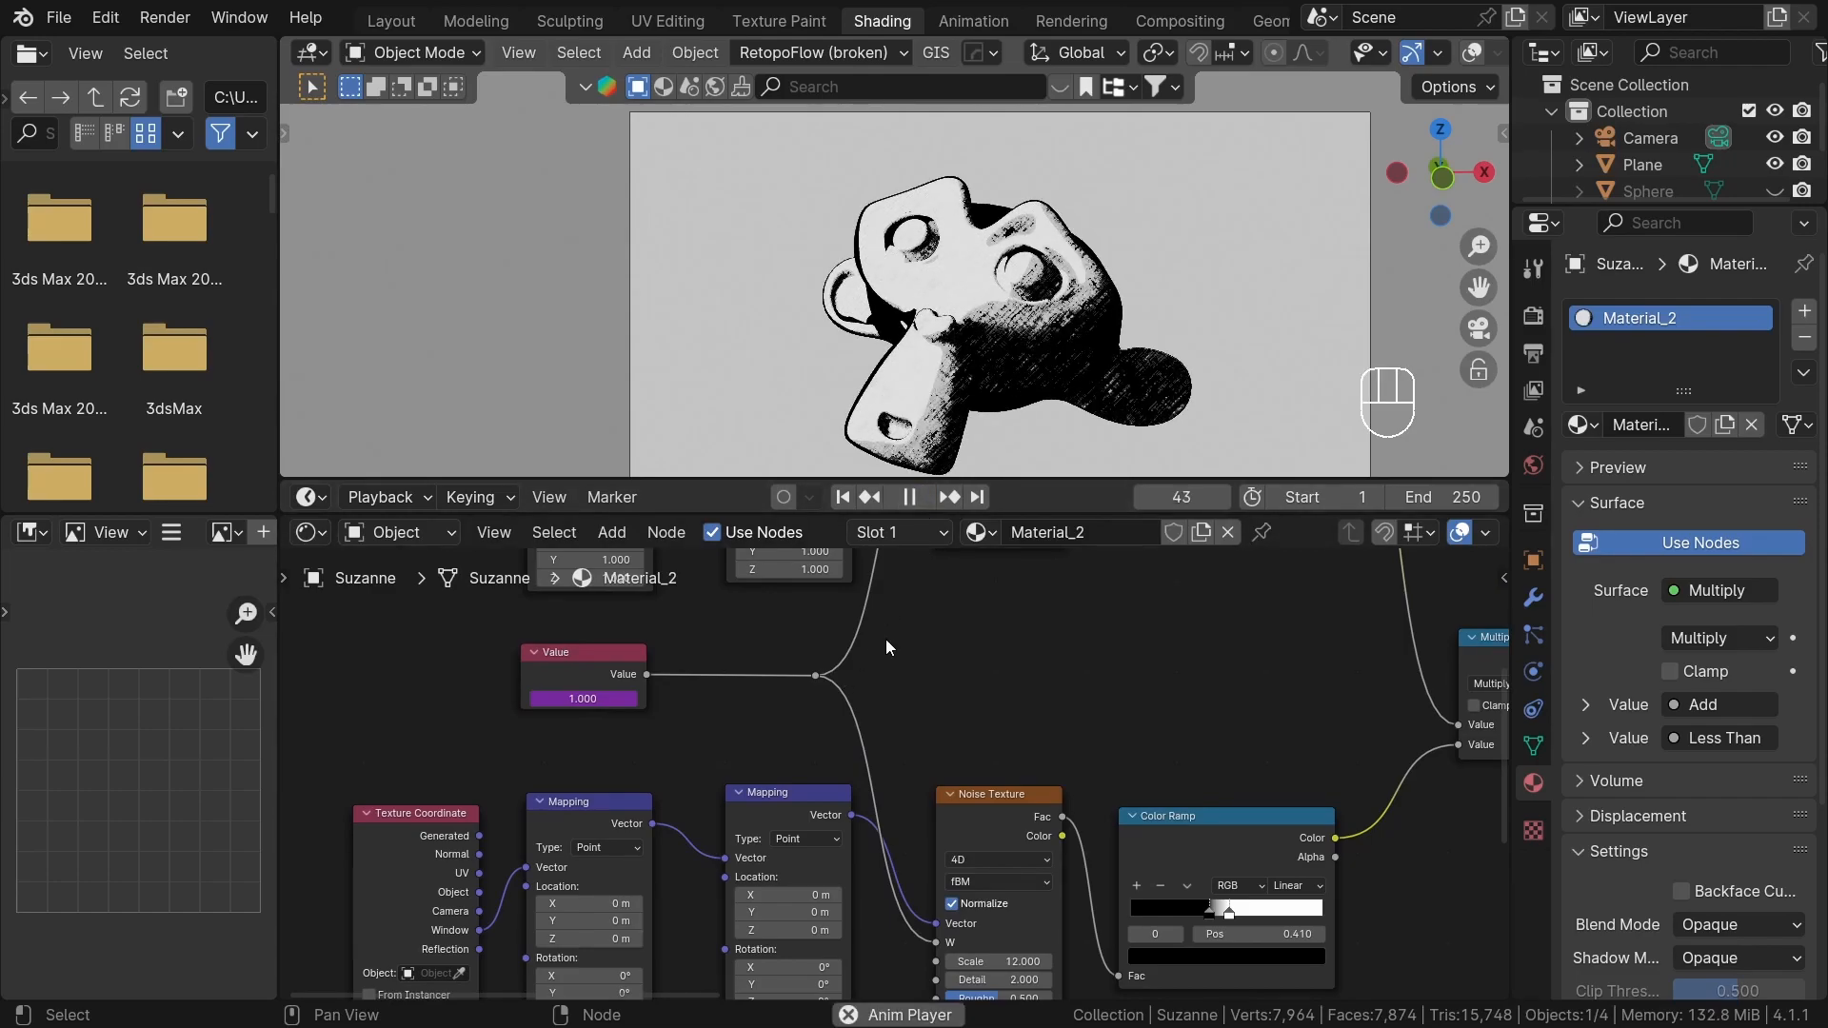
scroll(1048, 400, up, 4)
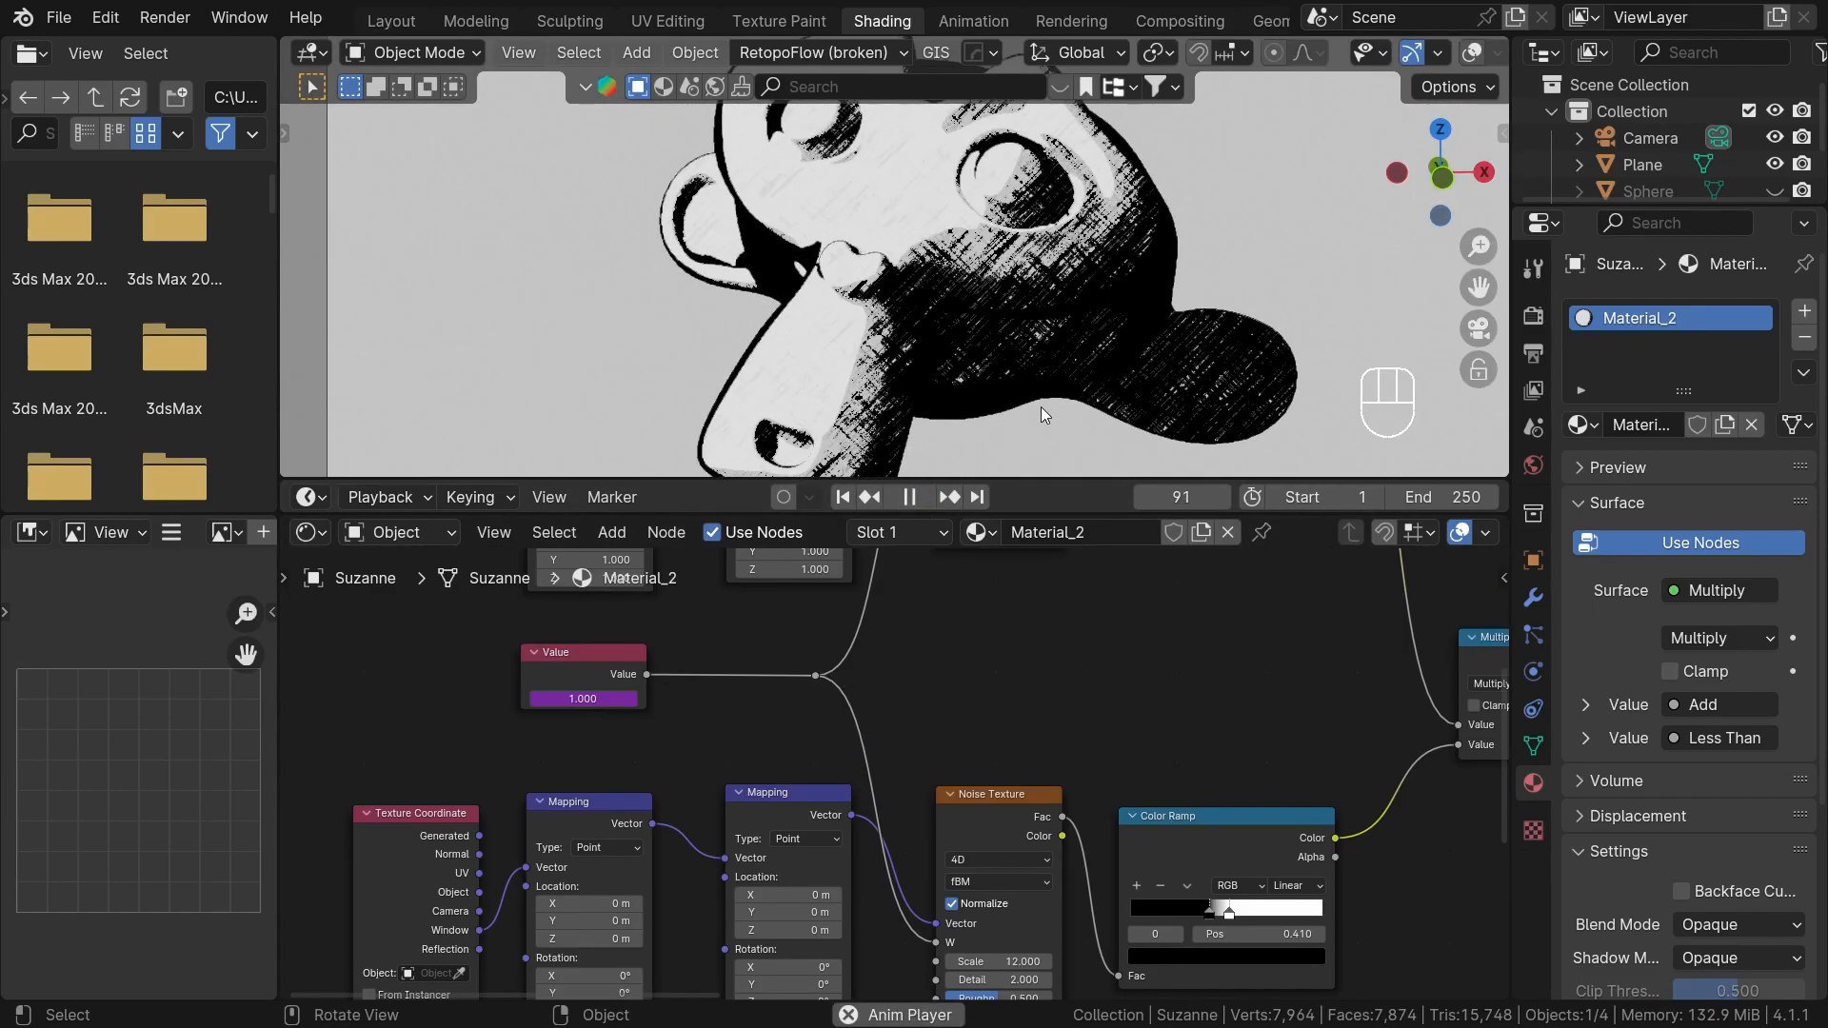
- Insert a Multiply math node with a value of 0.1 between the Value node and the reroute, and restart playback
drag(617, 672, 682, 702)
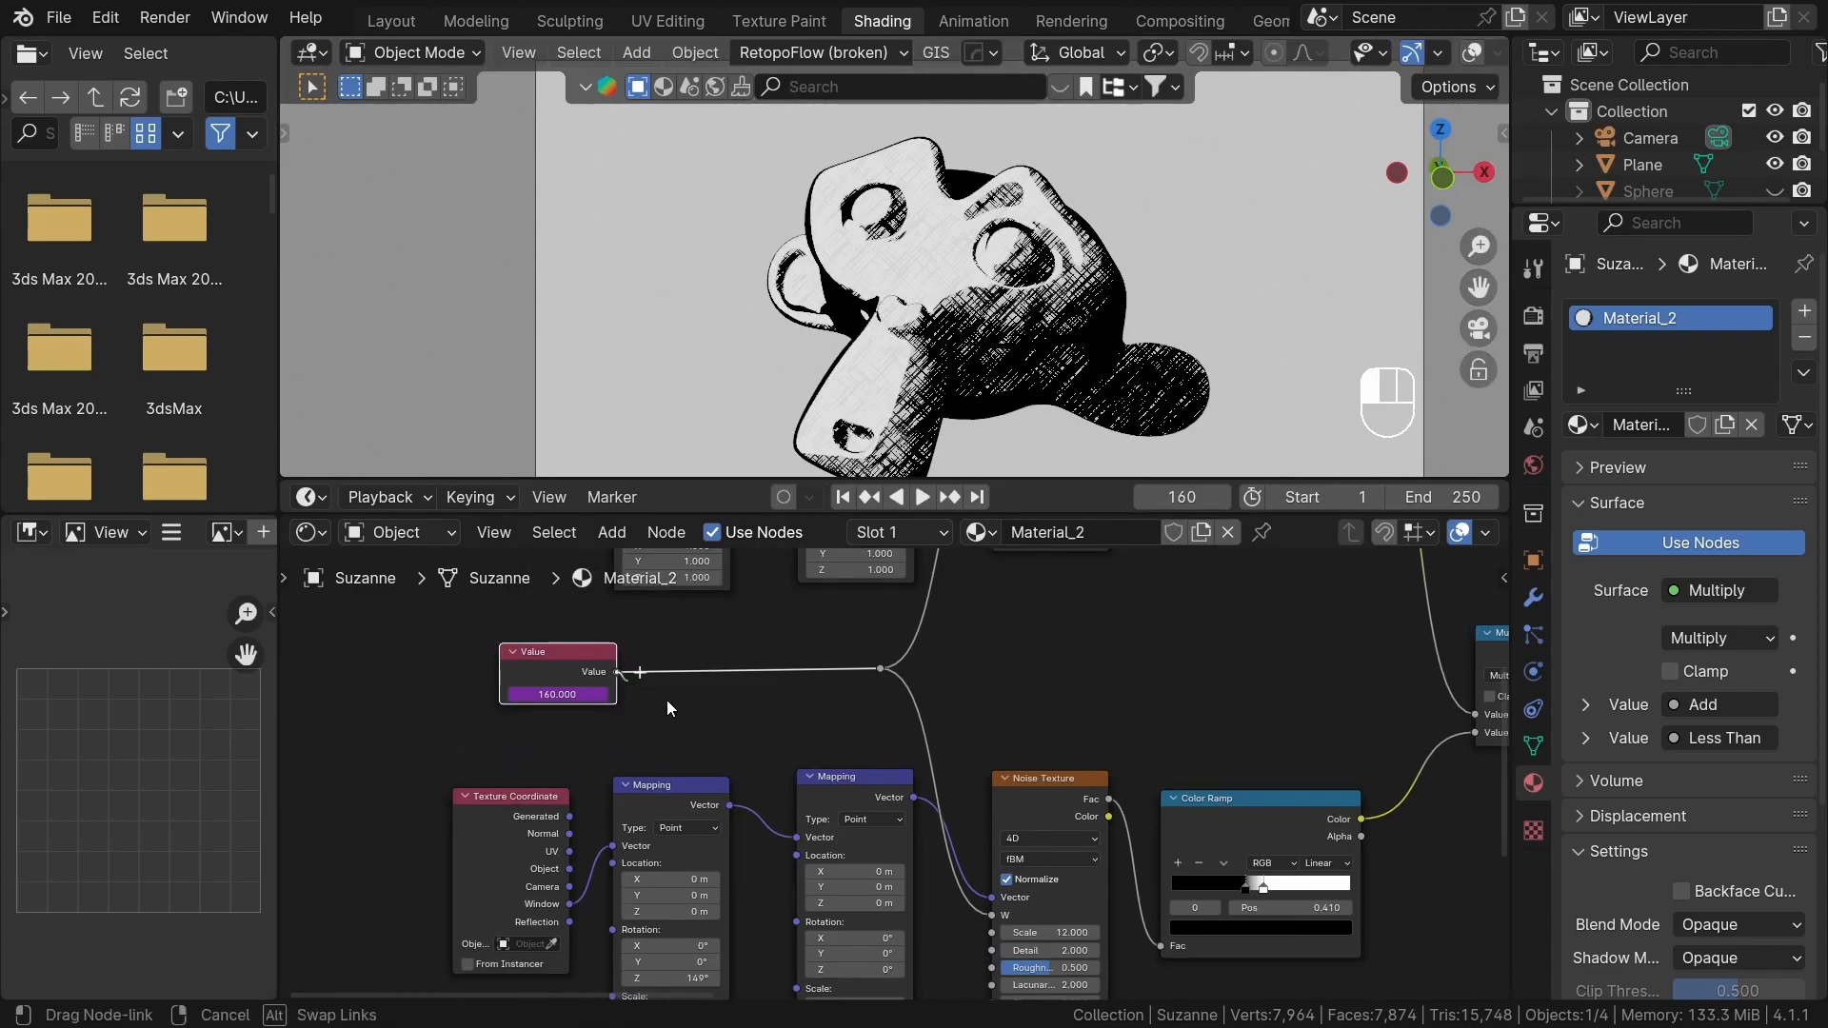
text(mu)
key(Return)
click(750, 663)
scroll(750, 744, up, 2)
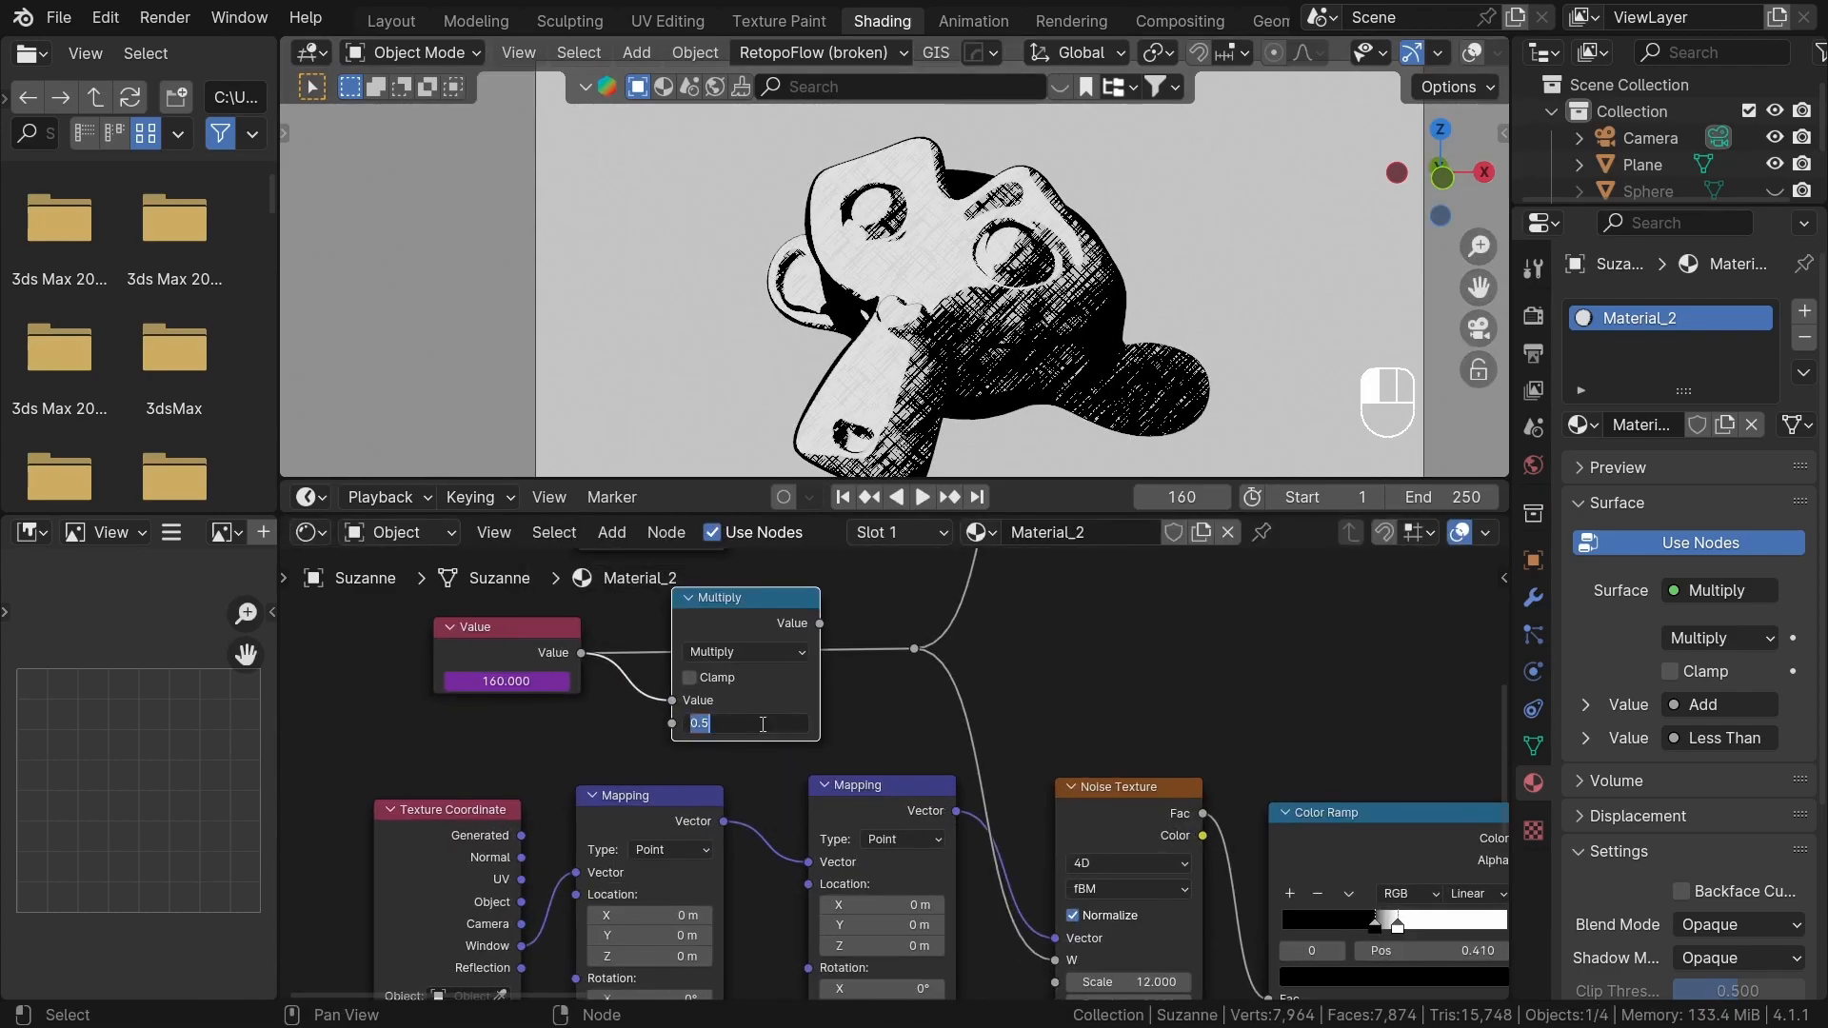
drag(822, 625, 912, 649)
key(space)
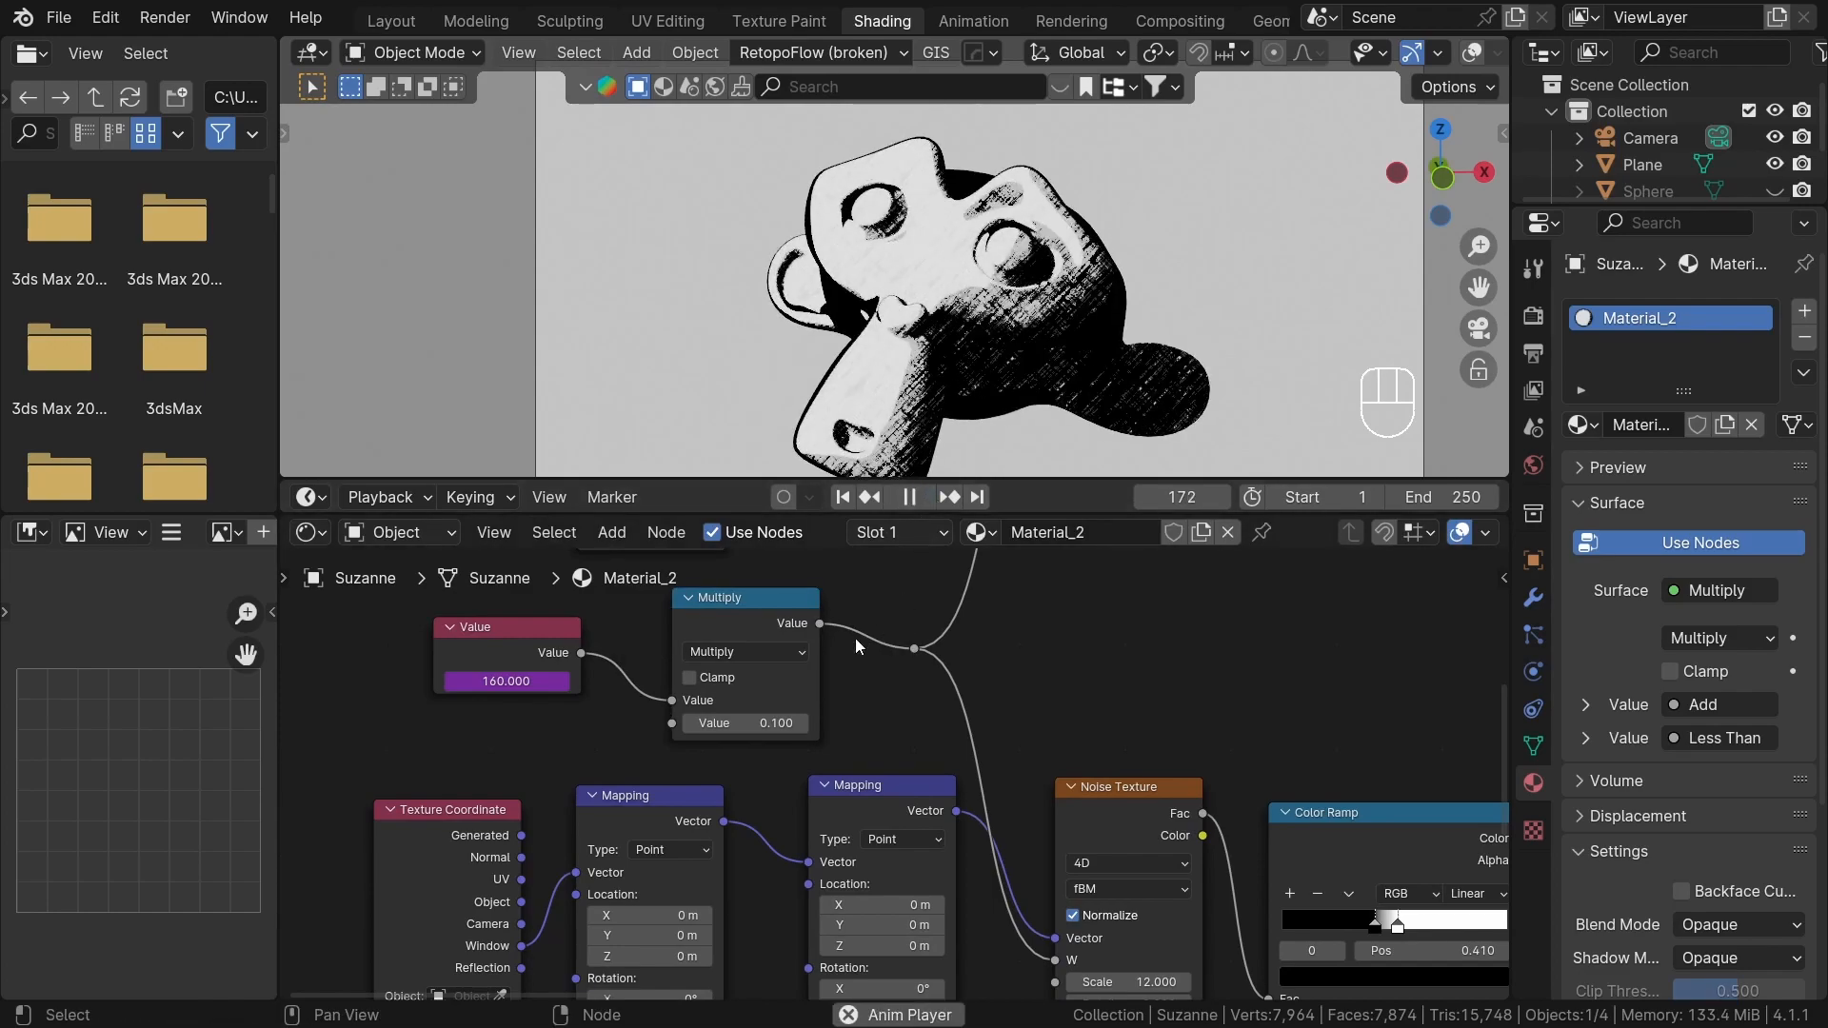
- Set the Multiply node's value to 0.1/10 to slow the noise, check it in playback, and stop the animation
click(745, 723)
key(End)
text(/1)
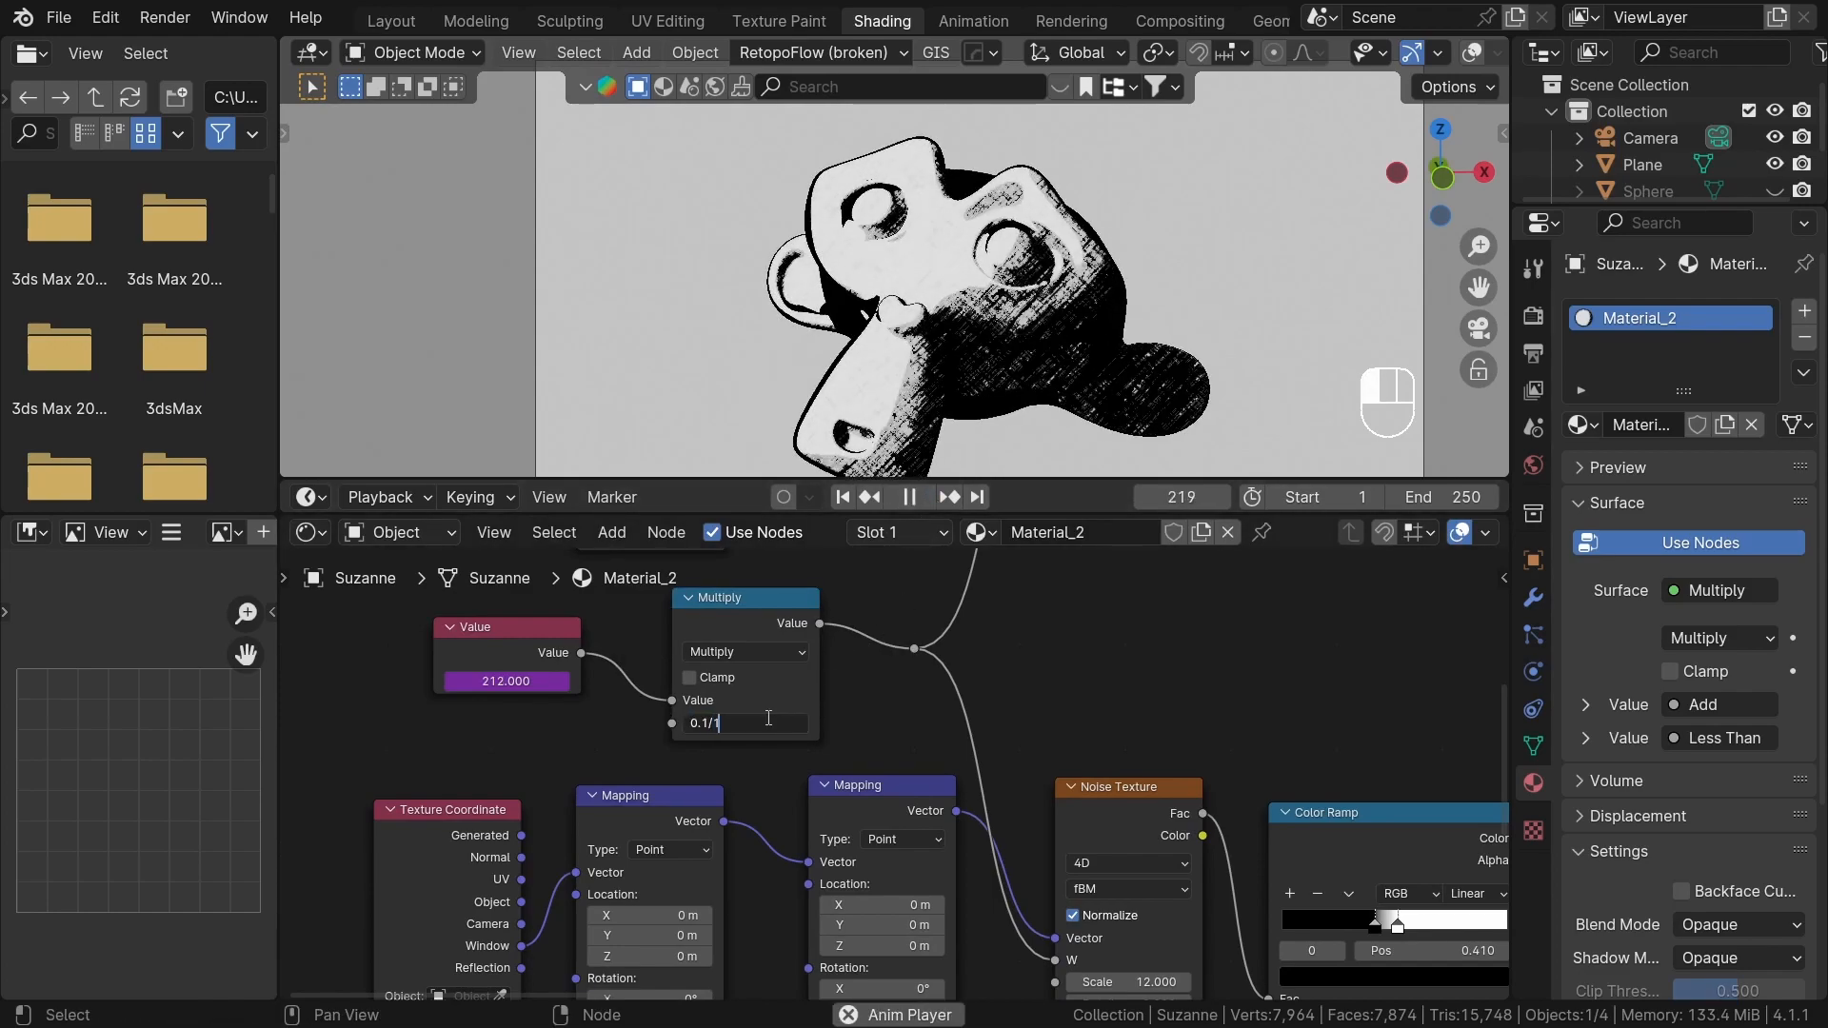
text(0)
key(Return)
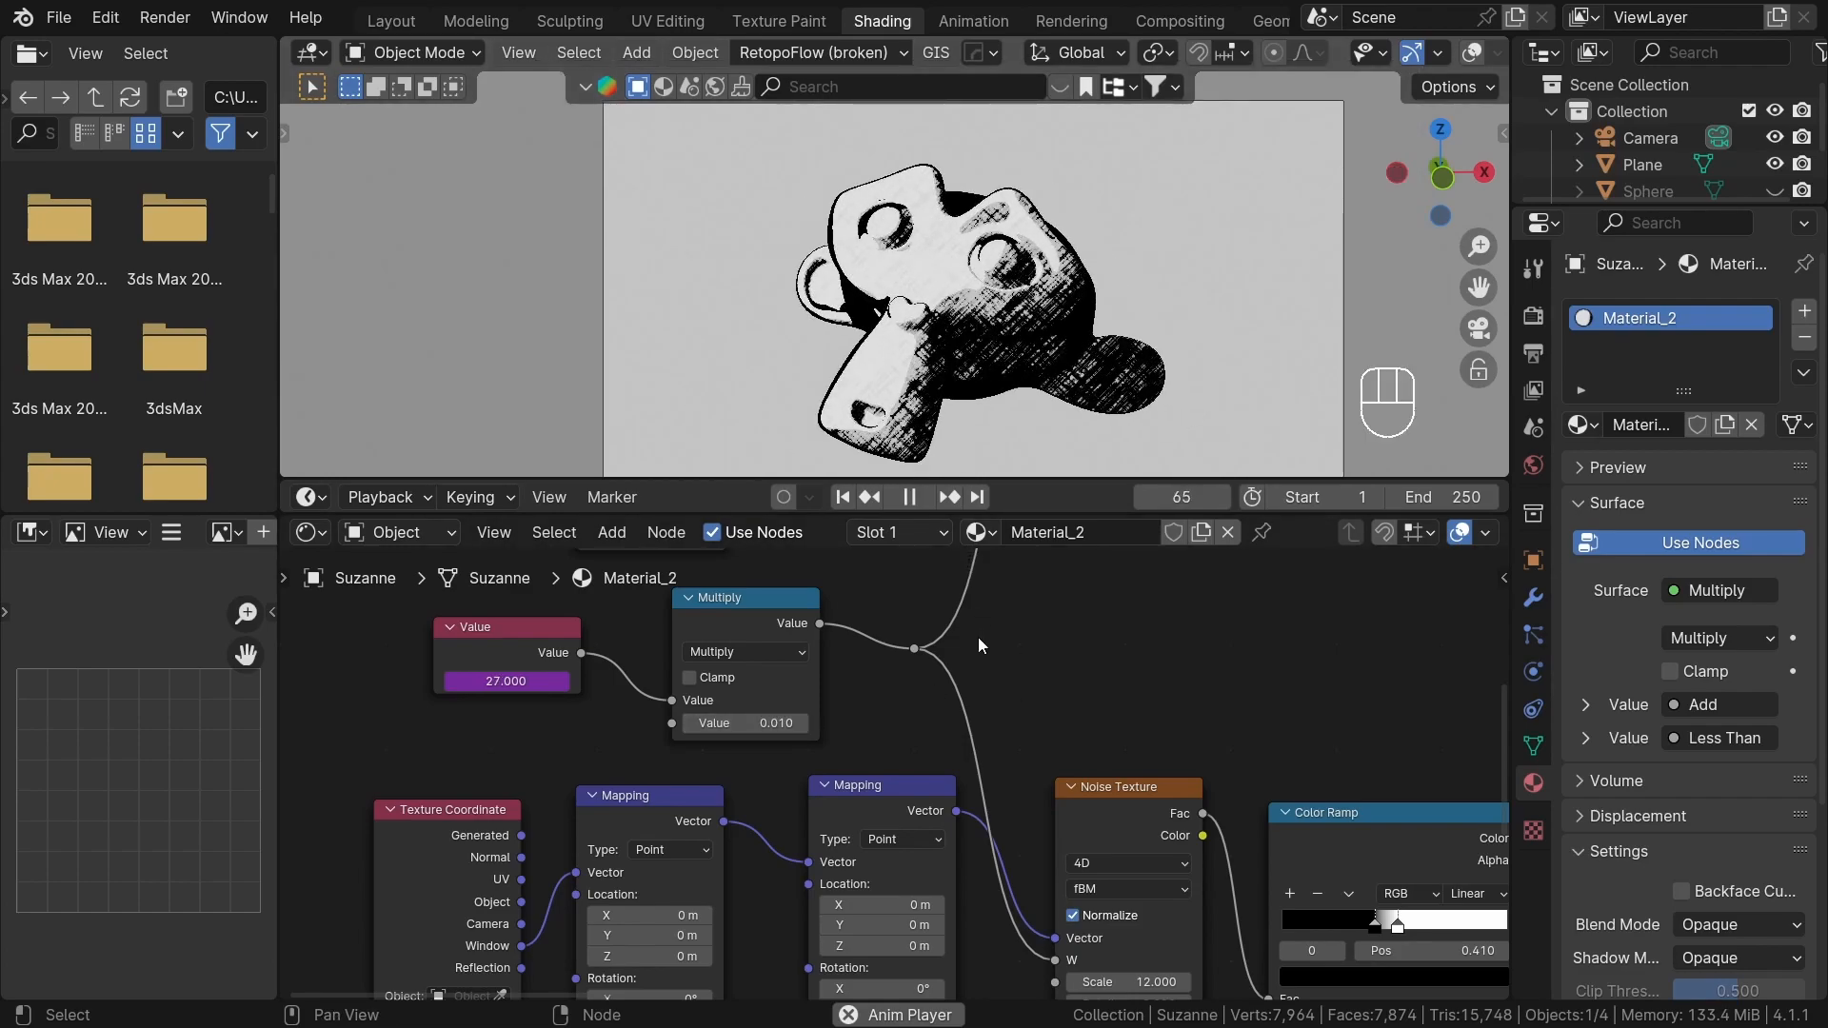
scroll(1047, 657, down, 5)
click(909, 497)
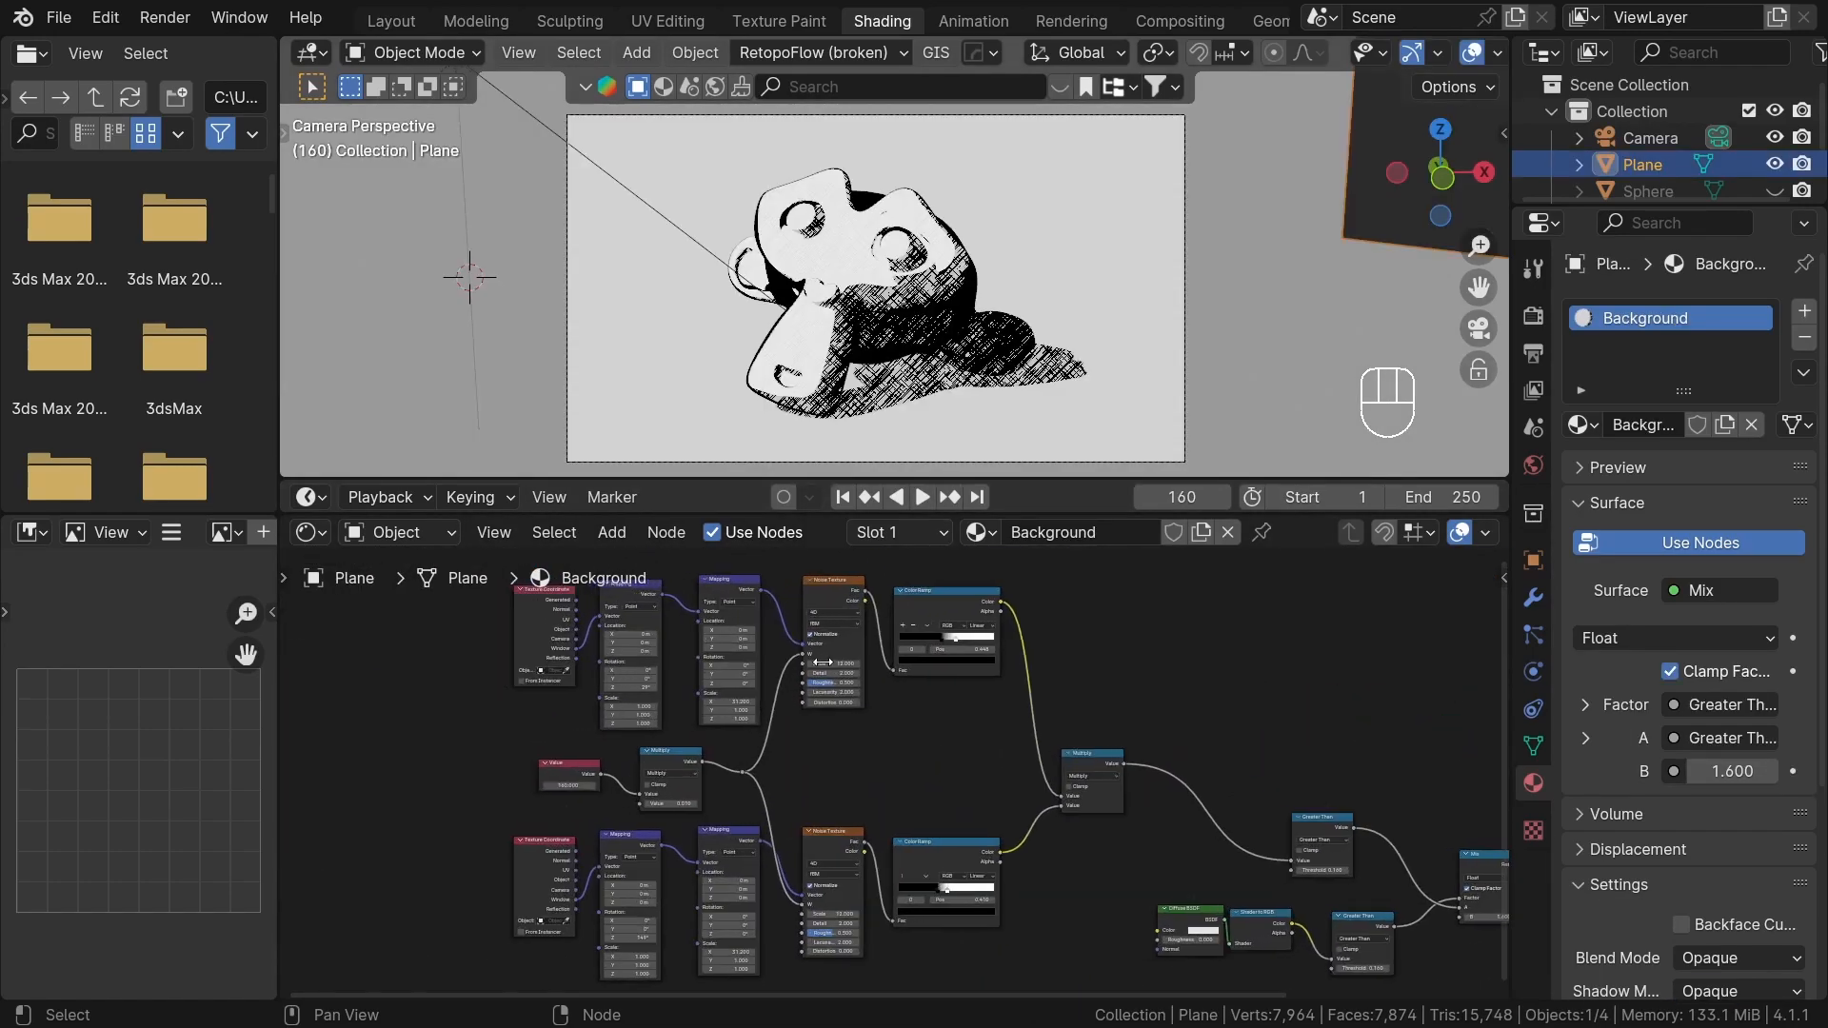
- Preview the hatching Multiply, the shadow Greater Than and the final Mix outputs of the plane's Background material
middle_drag(821, 662, 842, 623)
ctrl+shift+click(1128, 729)
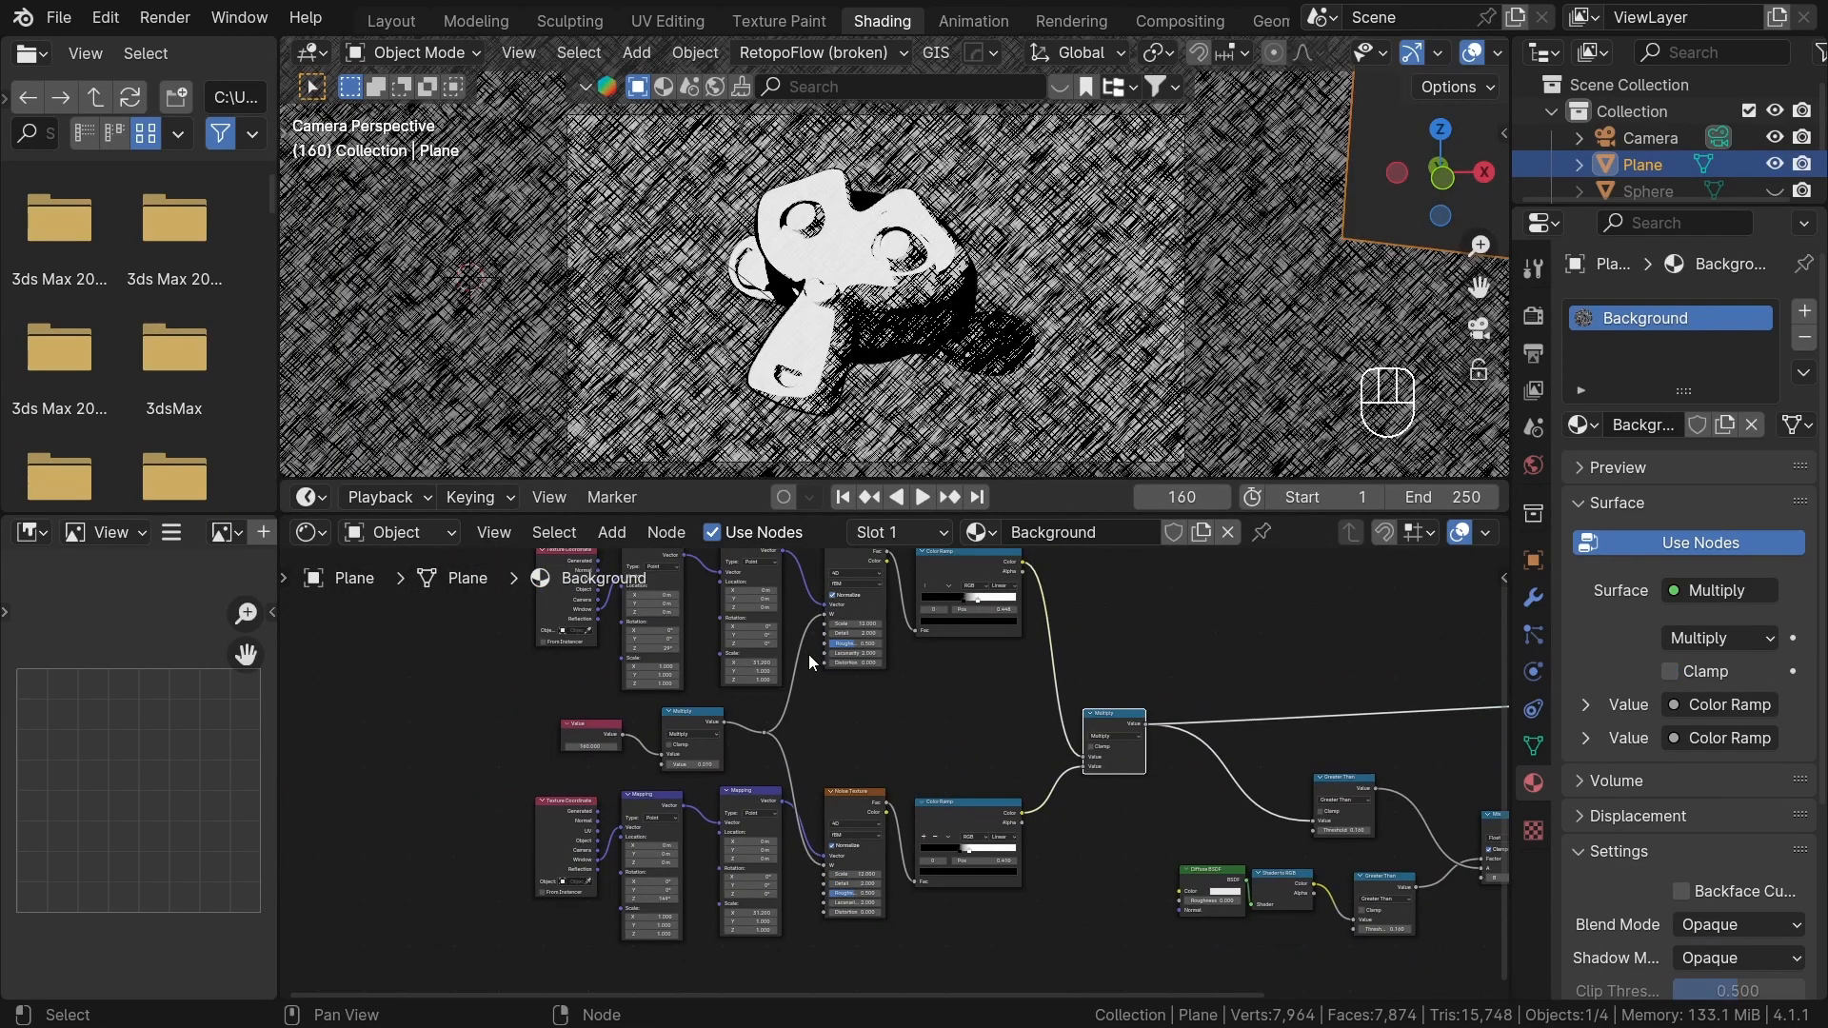
scroll(952, 790, up, 6)
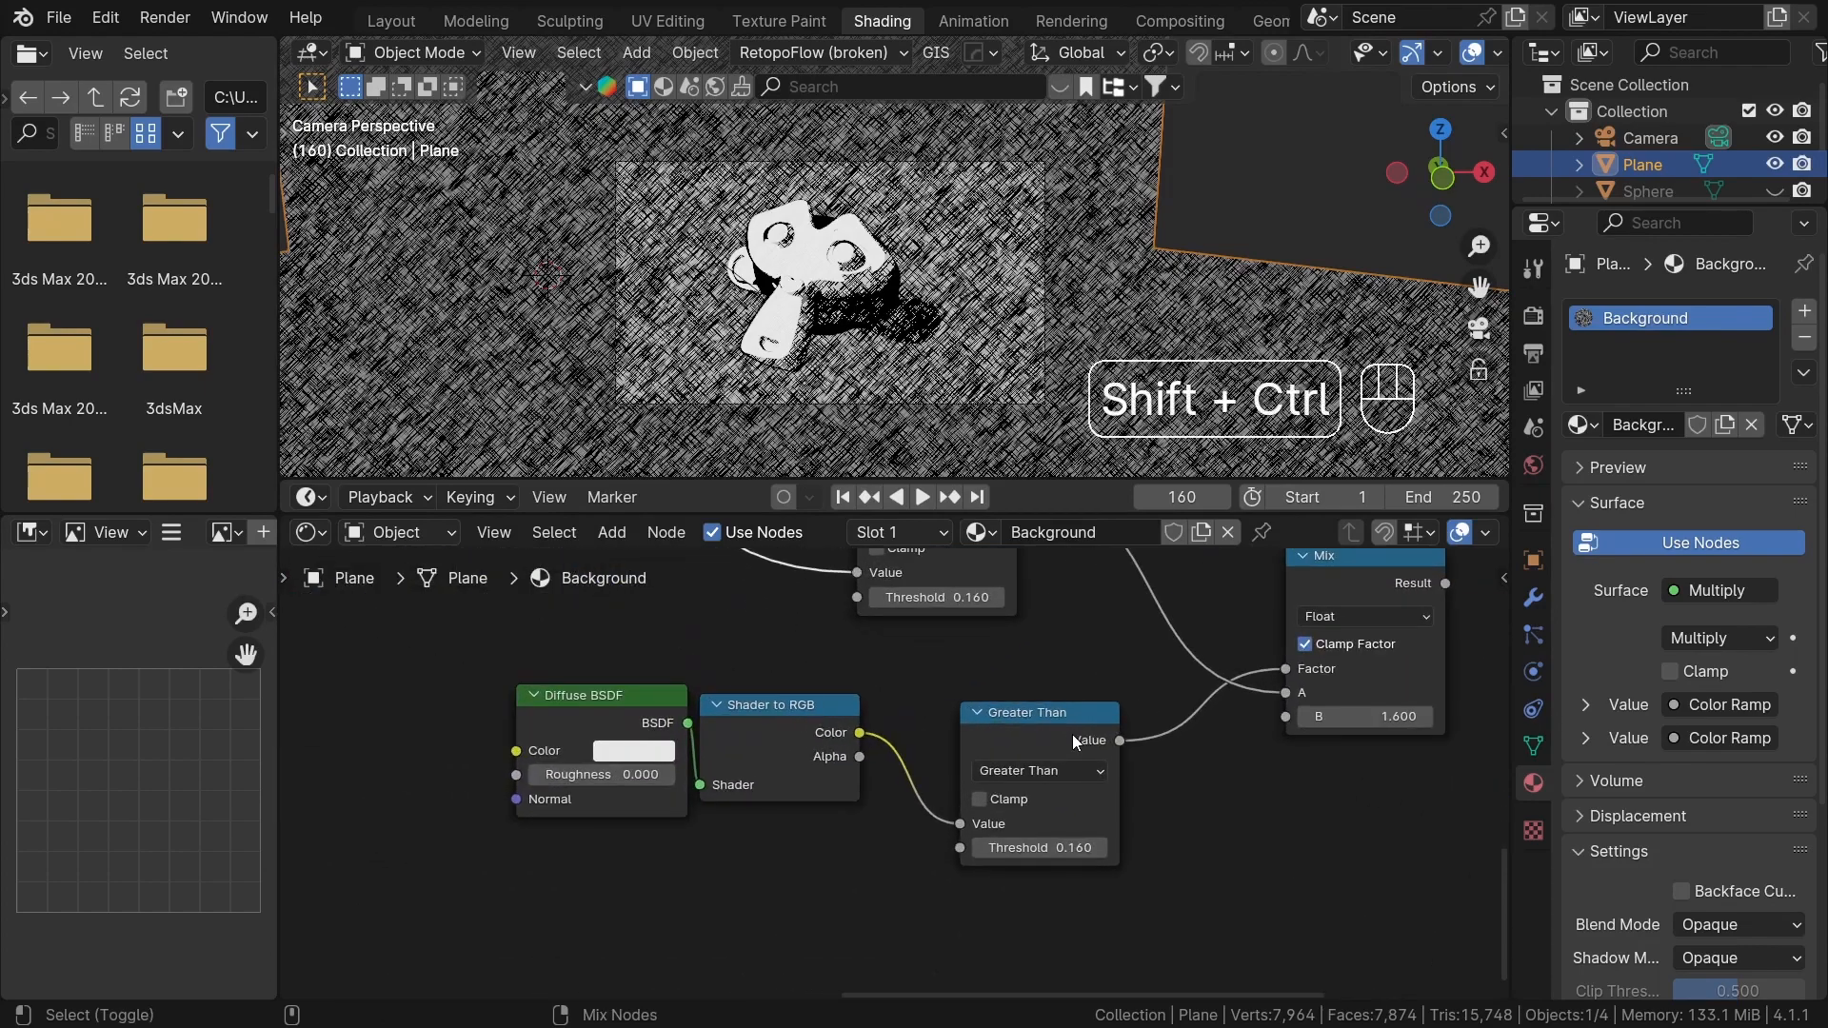
ctrl+shift+click(1074, 742)
scroll(1045, 640, down, 2)
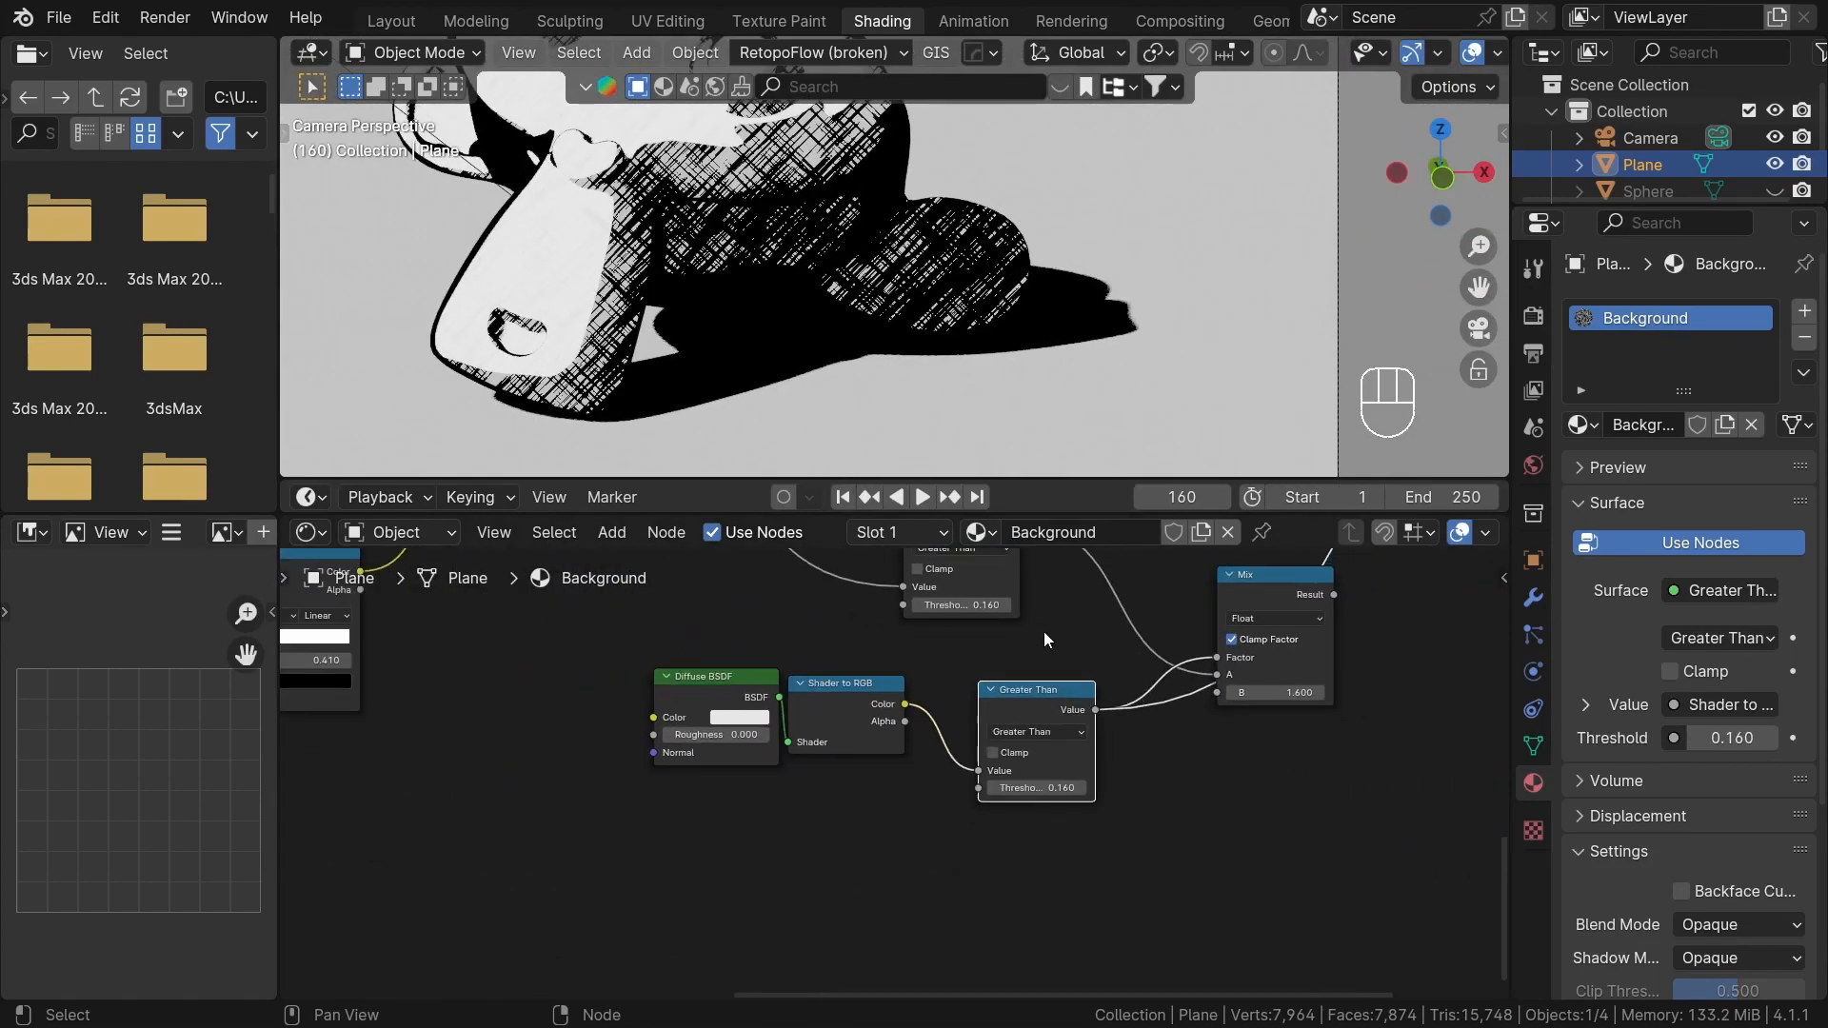
middle_drag(1045, 640, 726, 775)
ctrl+shift+click(1009, 752)
scroll(964, 395, down, 2)
scroll(964, 395, up, 2)
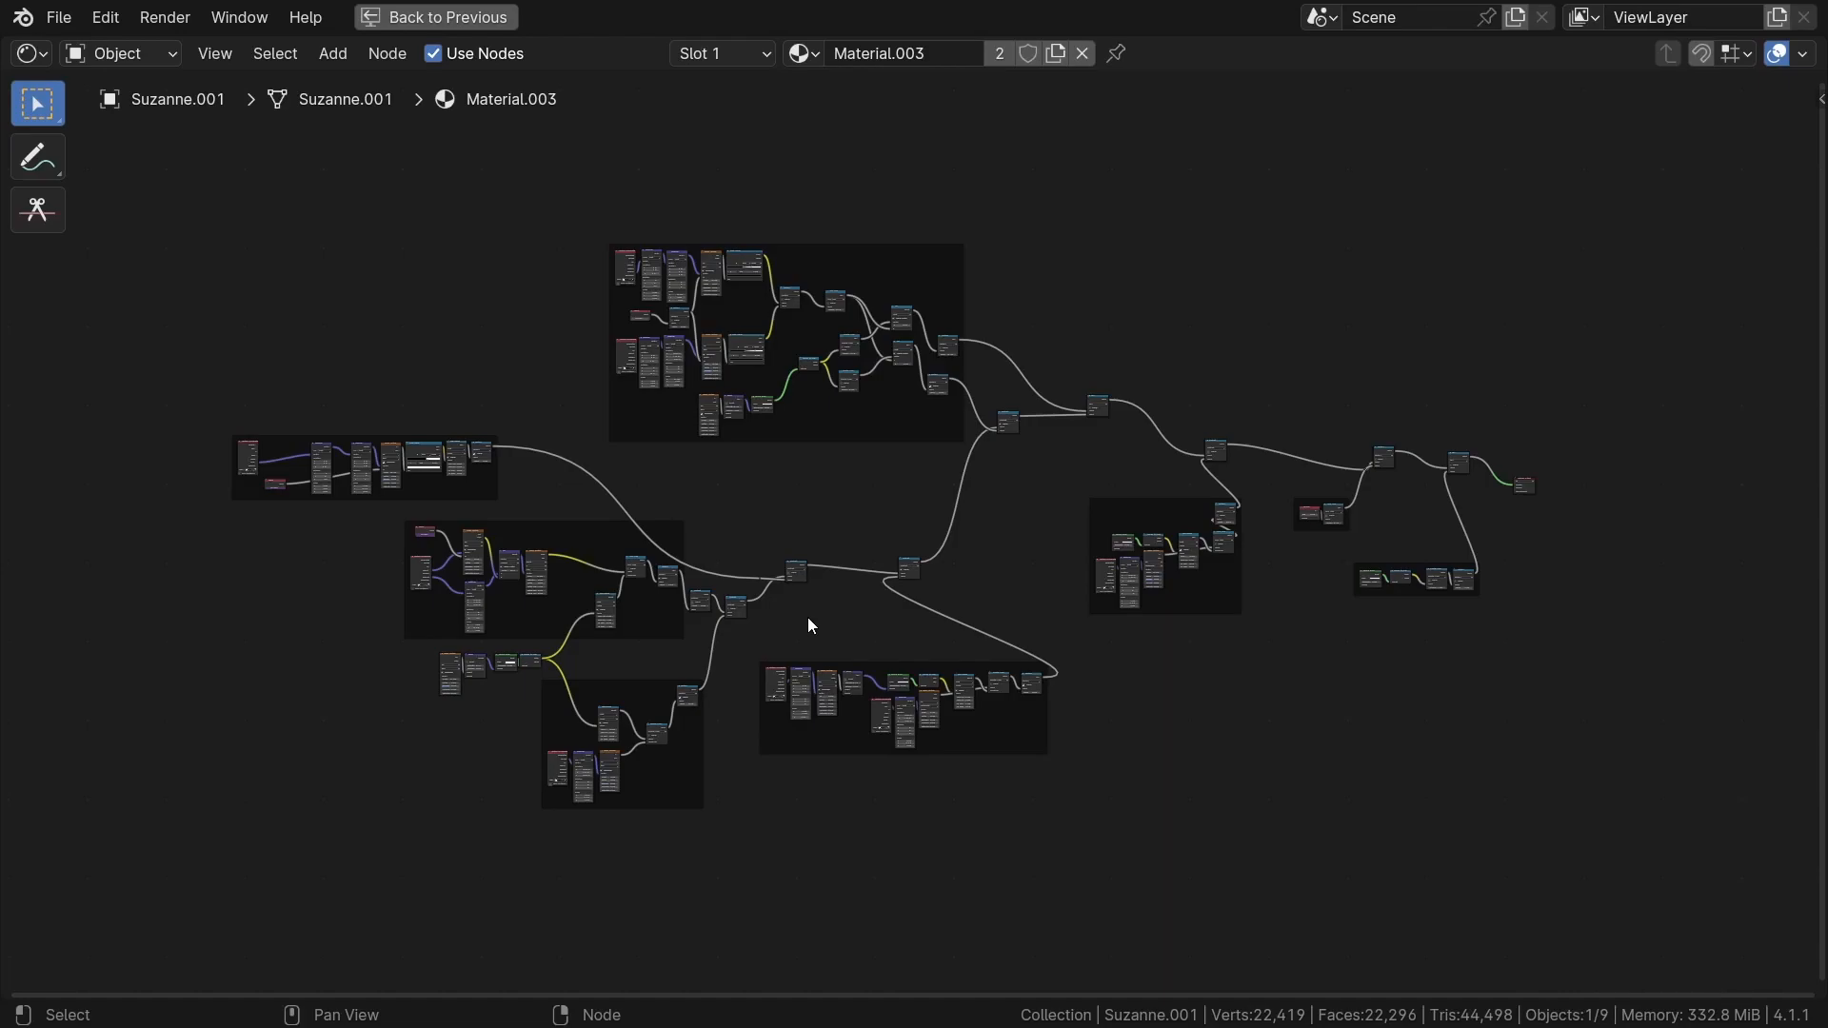
- Examine Material.003's framed node groups from the textures to the Material Output, and restore the split editor layout
scroll(752, 398, up, 2)
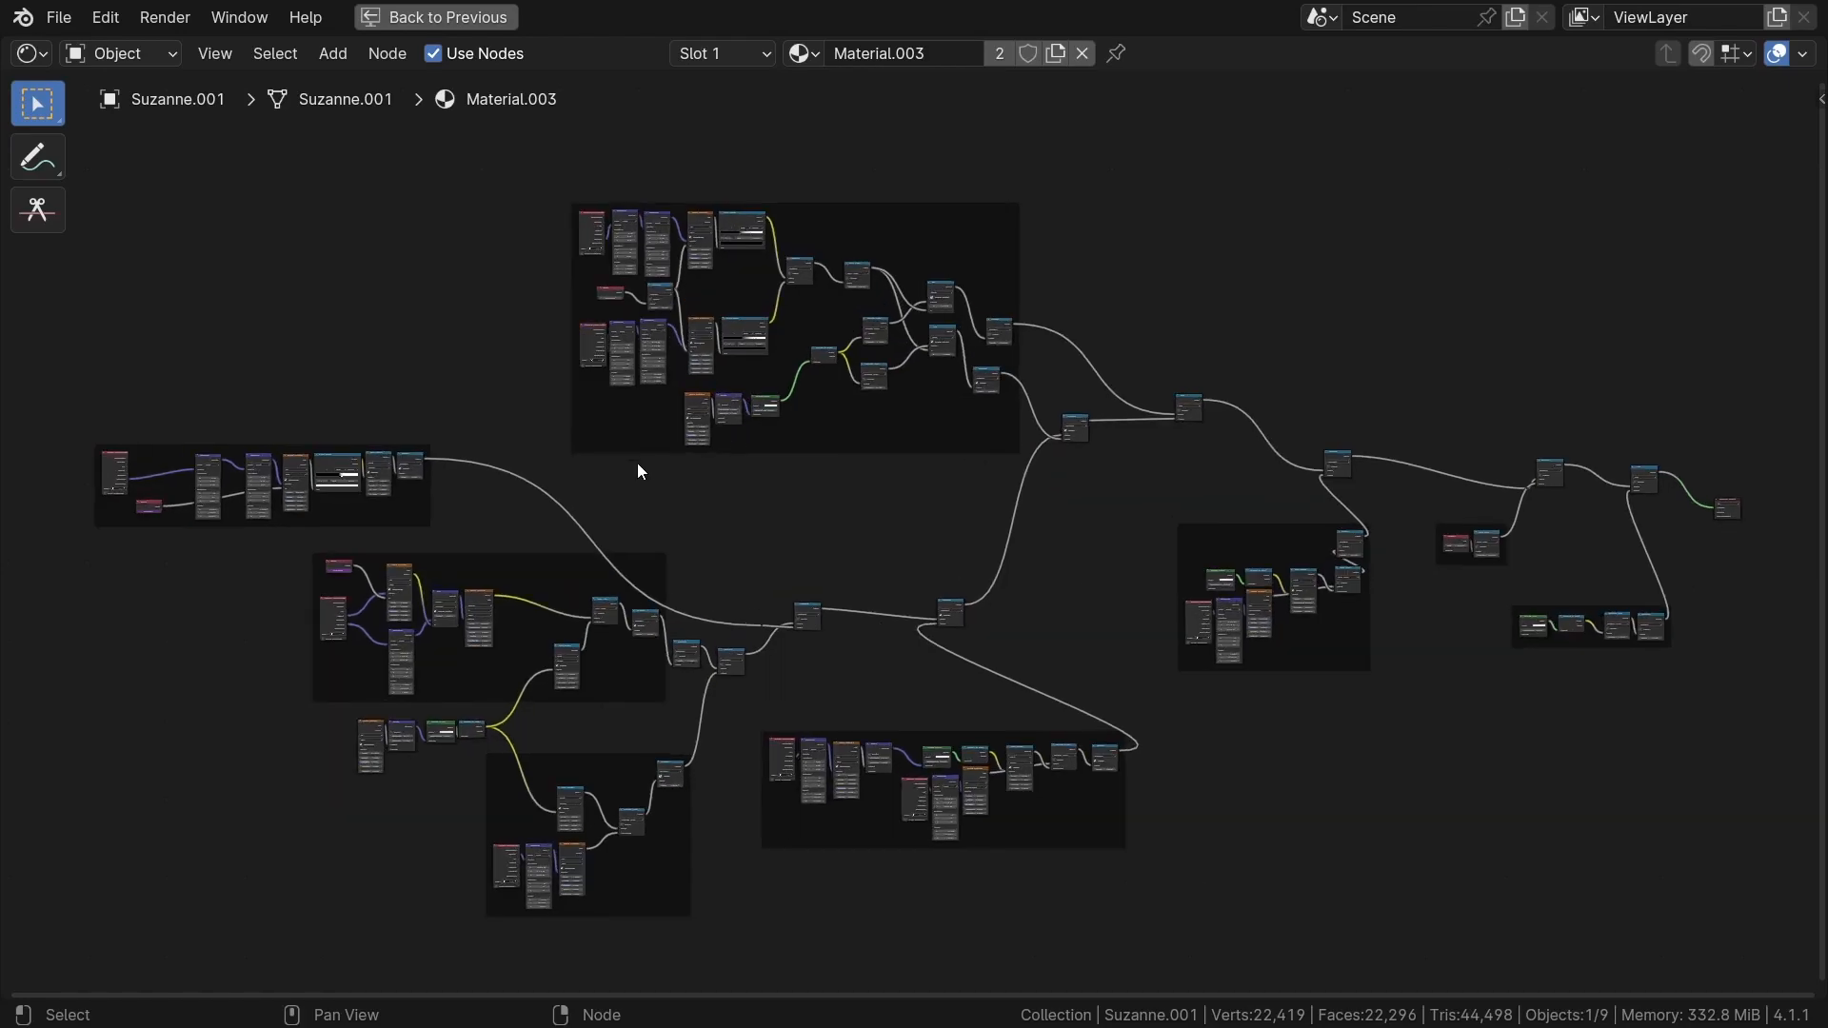
scroll(156, 440, up, 6)
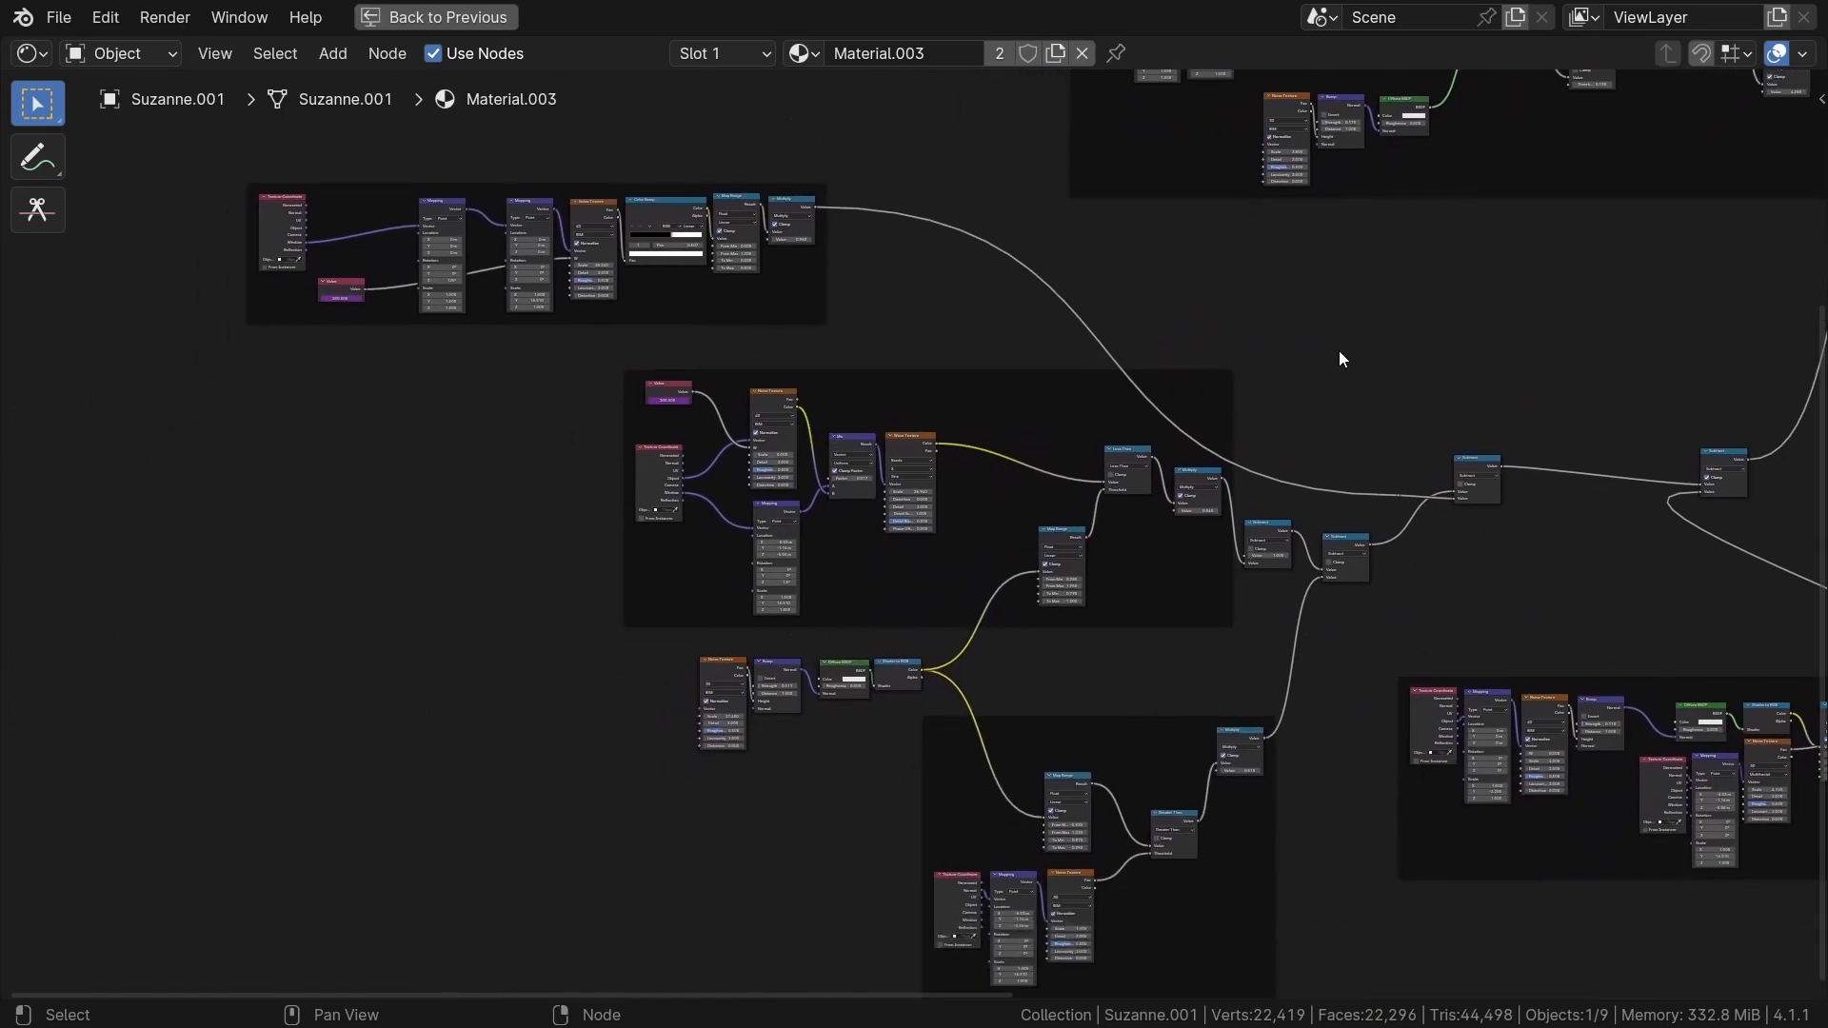
scroll(1339, 357, up, 1)
middle_drag(1412, 310, 689, 883)
middle_drag(1226, 973, 1611, 673)
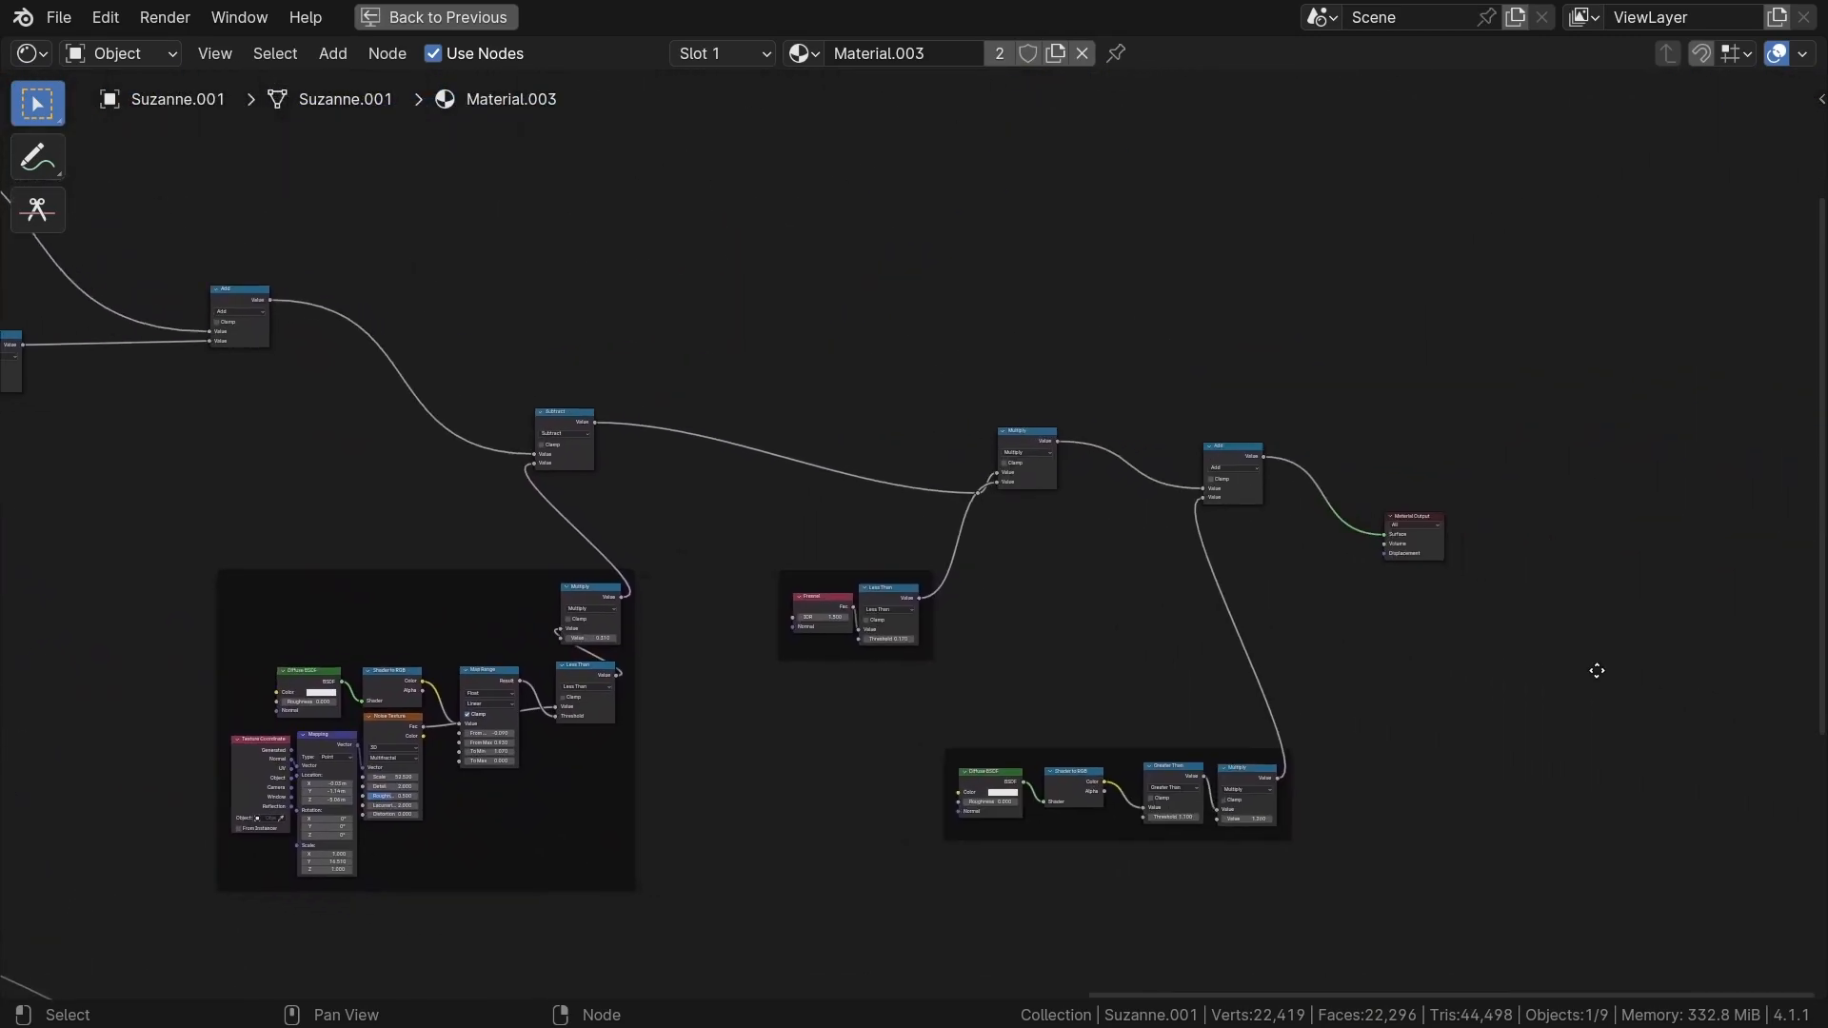
scroll(1337, 584, down, 2)
key(ctrl+space)
- Preview the Noise Texture driven by Normal coordinates on Suzanne.001 and examine its Mapping setup
scroll(878, 734, down, 8)
middle_drag(957, 723, 1357, 673)
scroll(908, 769, up, 14)
middle_drag(1041, 824, 933, 872)
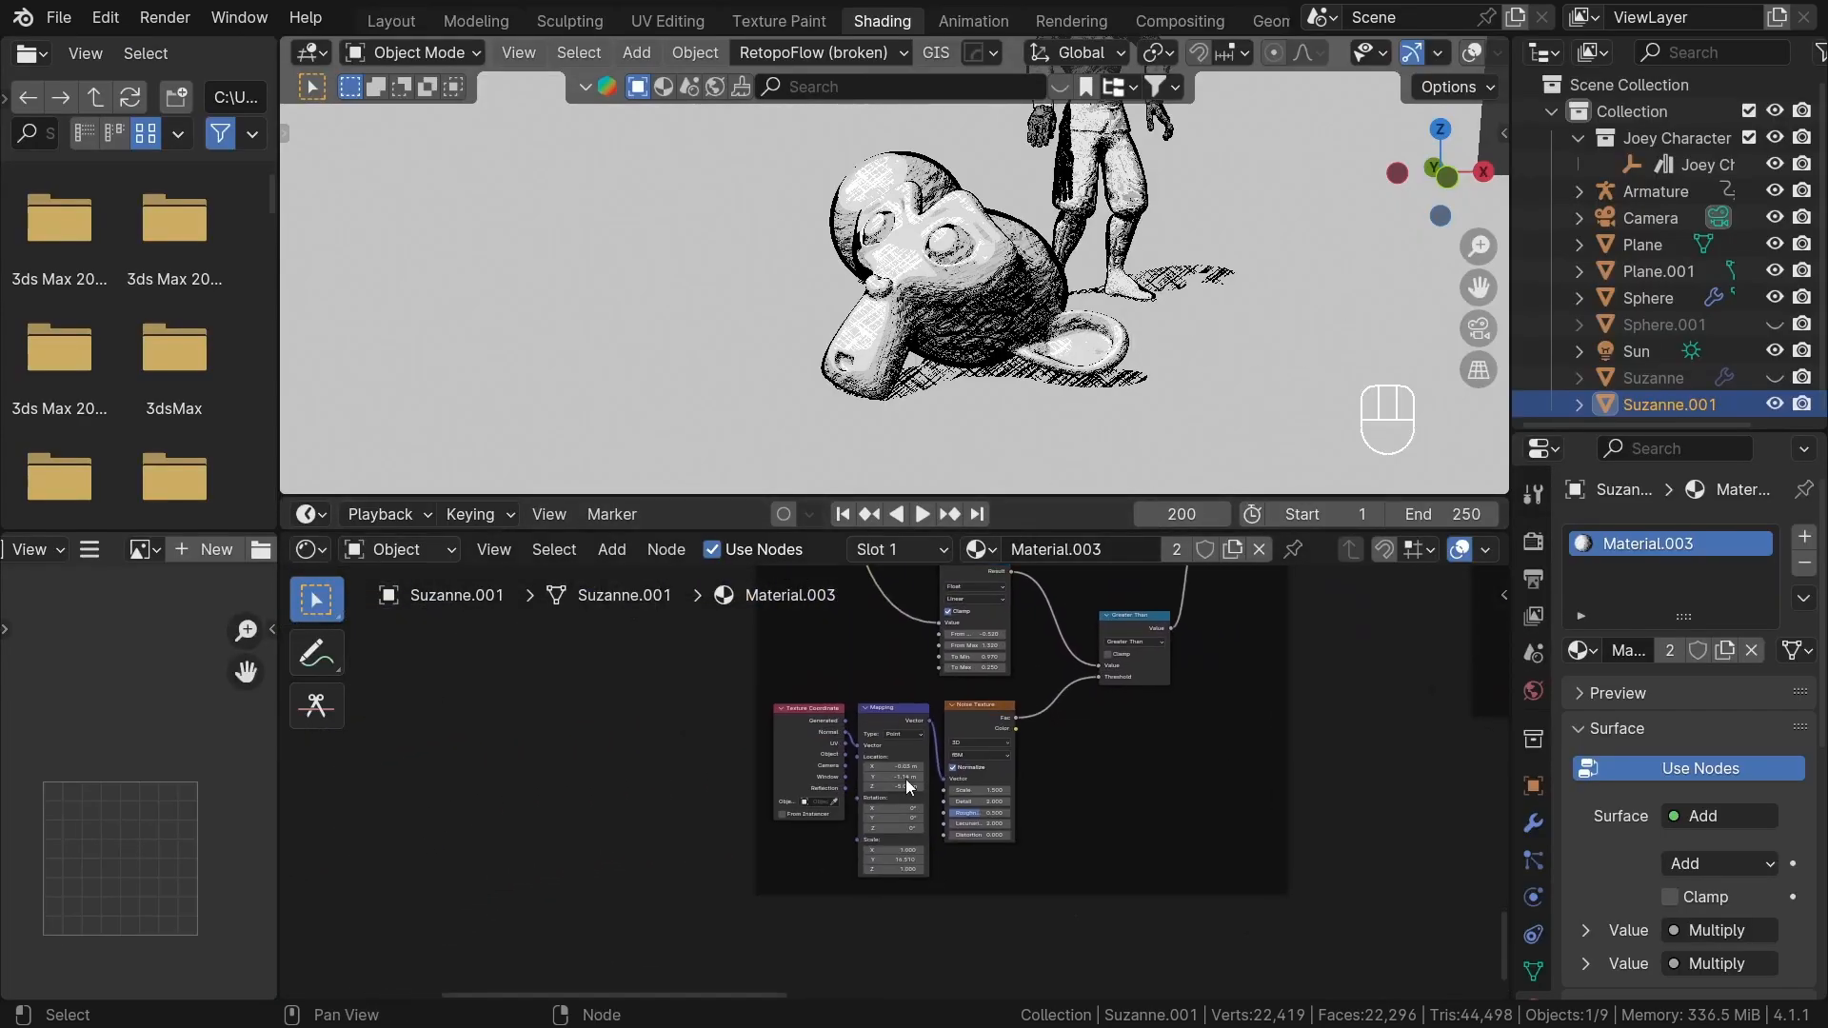
scroll(945, 724, up, 3)
ctrl+shift+click(1051, 716)
scroll(999, 750, up, 2)
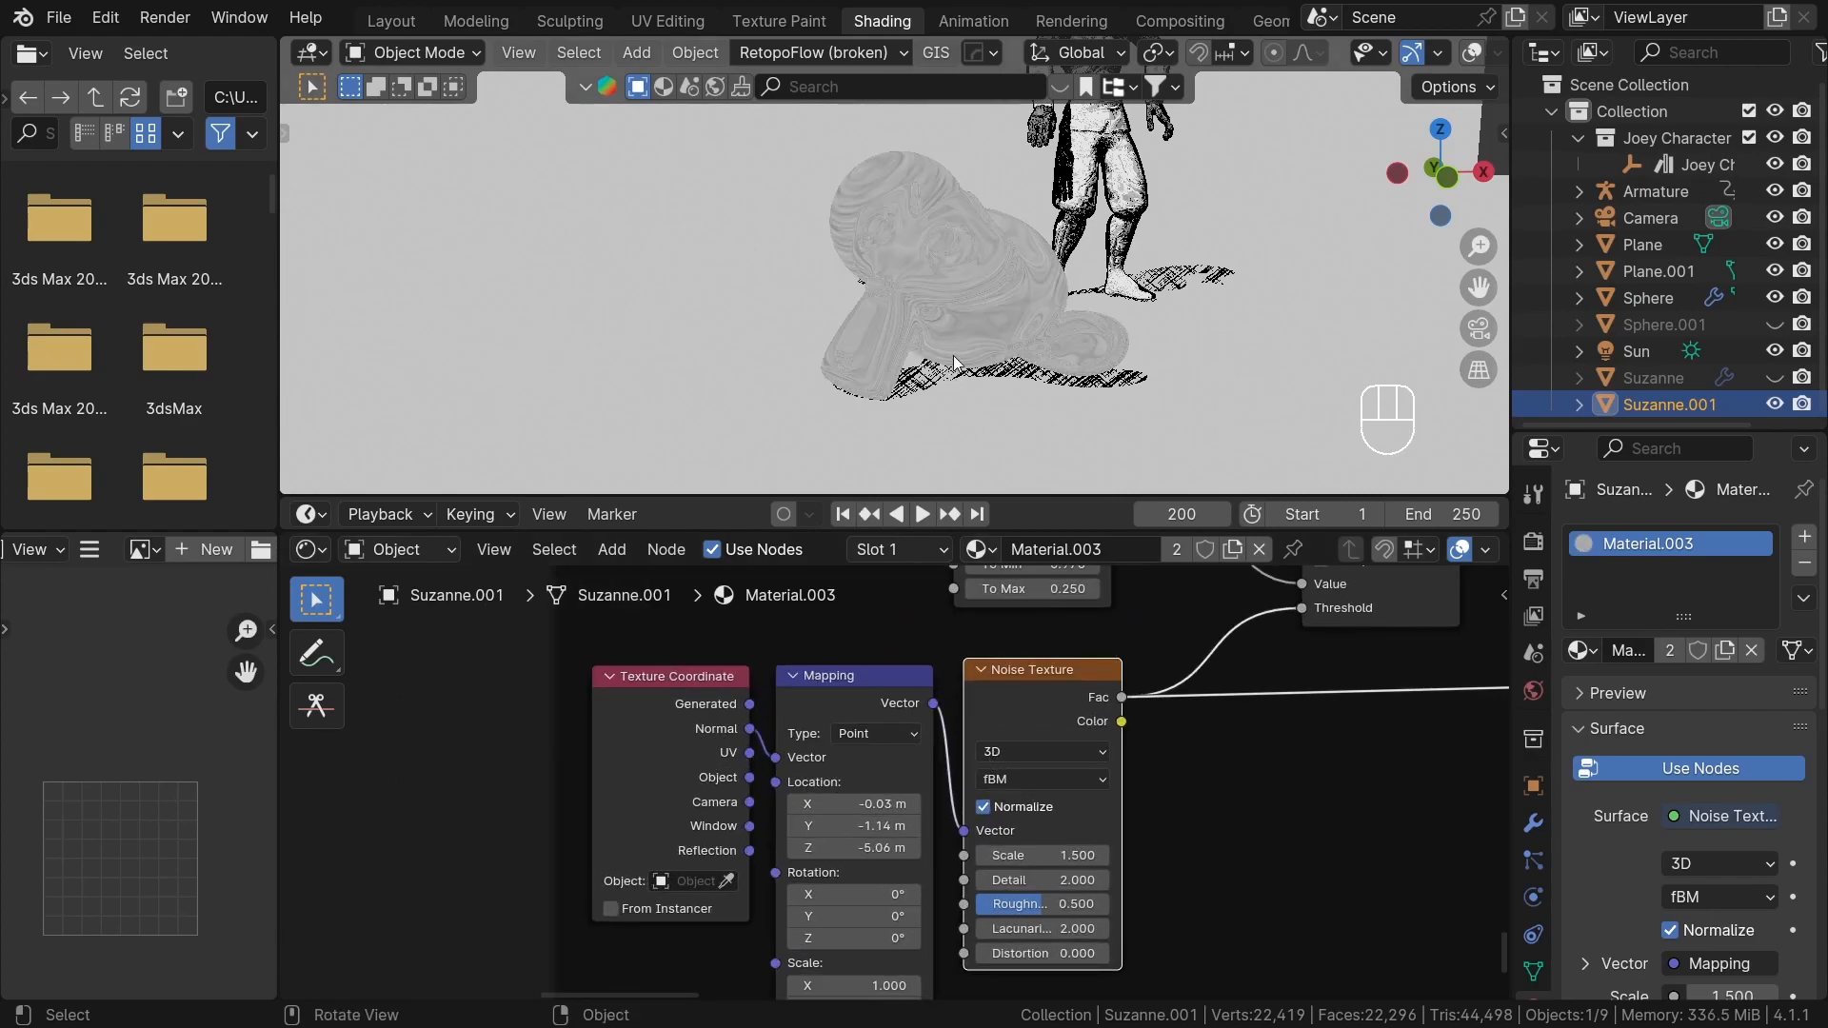
scroll(960, 329, up, 2)
shift+middle_drag(962, 306, 983, 327)
scroll(686, 824, up, 1)
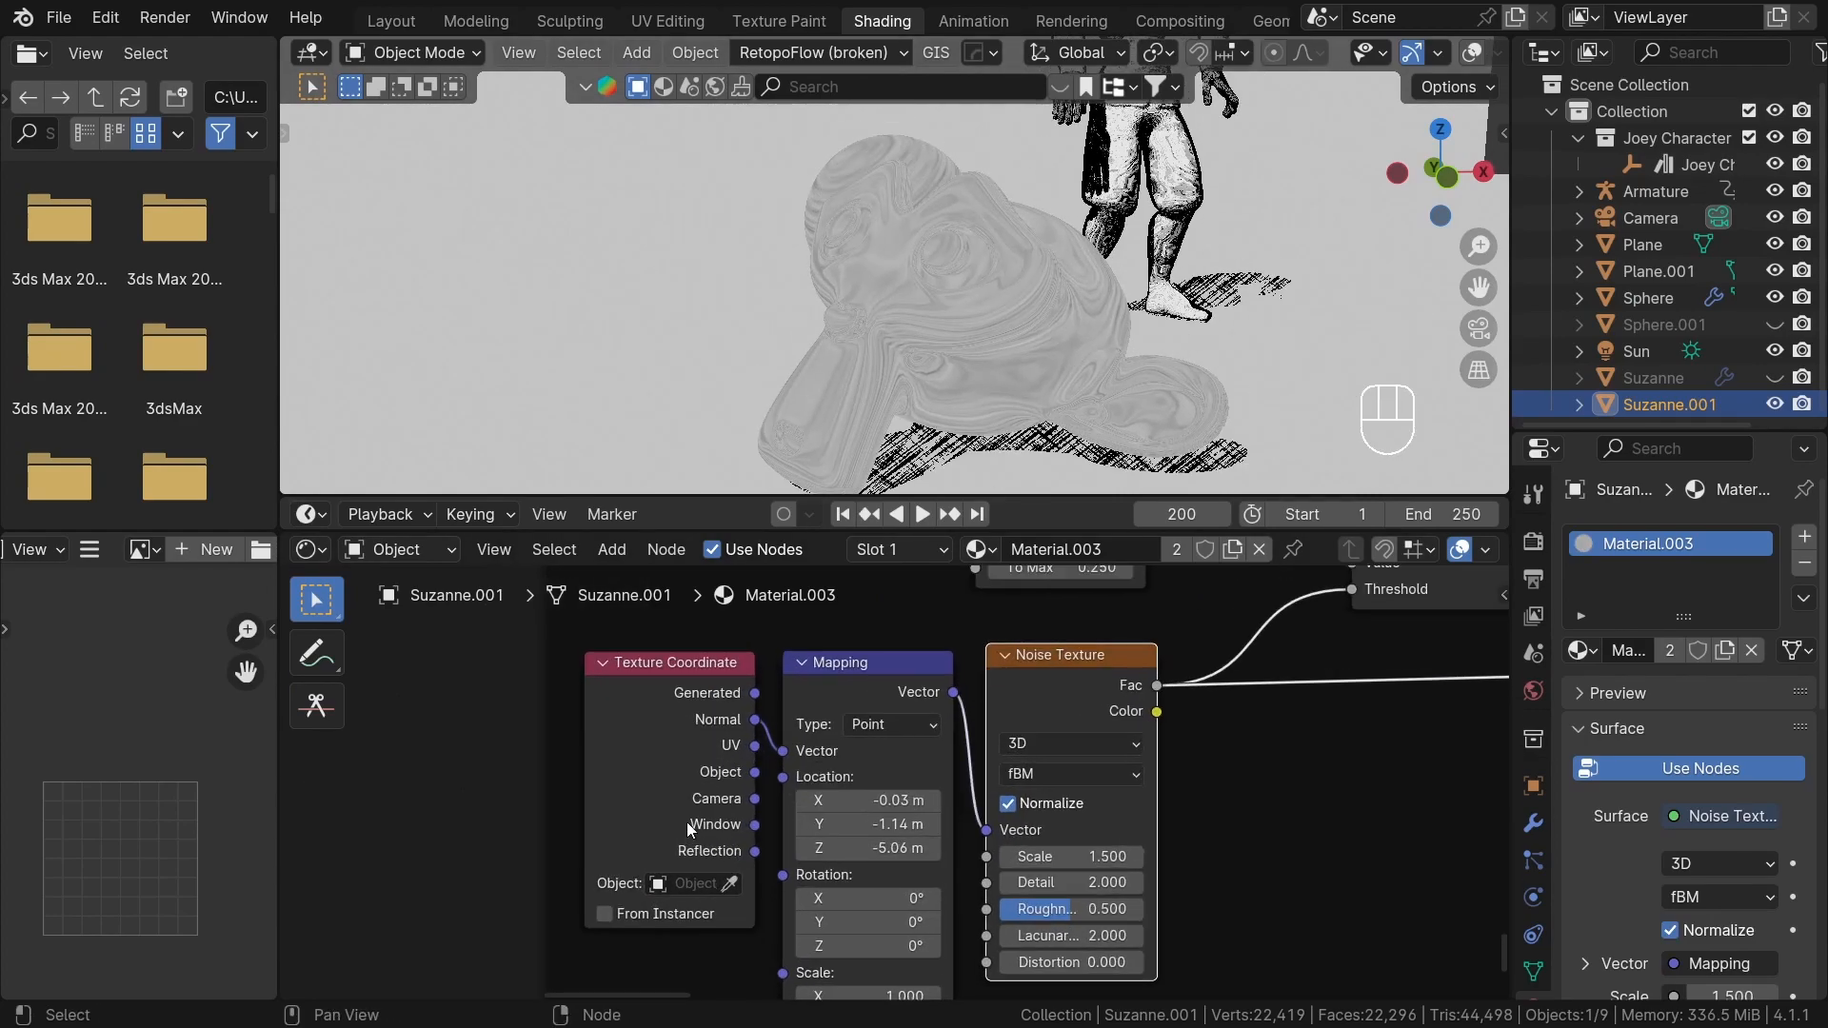
scroll(685, 824, up, 1)
- Preview the bumped Diffuse BSDF shading through the Shader to RGB node of Material.003
scroll(694, 715, down, 3)
middle_drag(794, 716, 859, 809)
scroll(794, 788, down, 2)
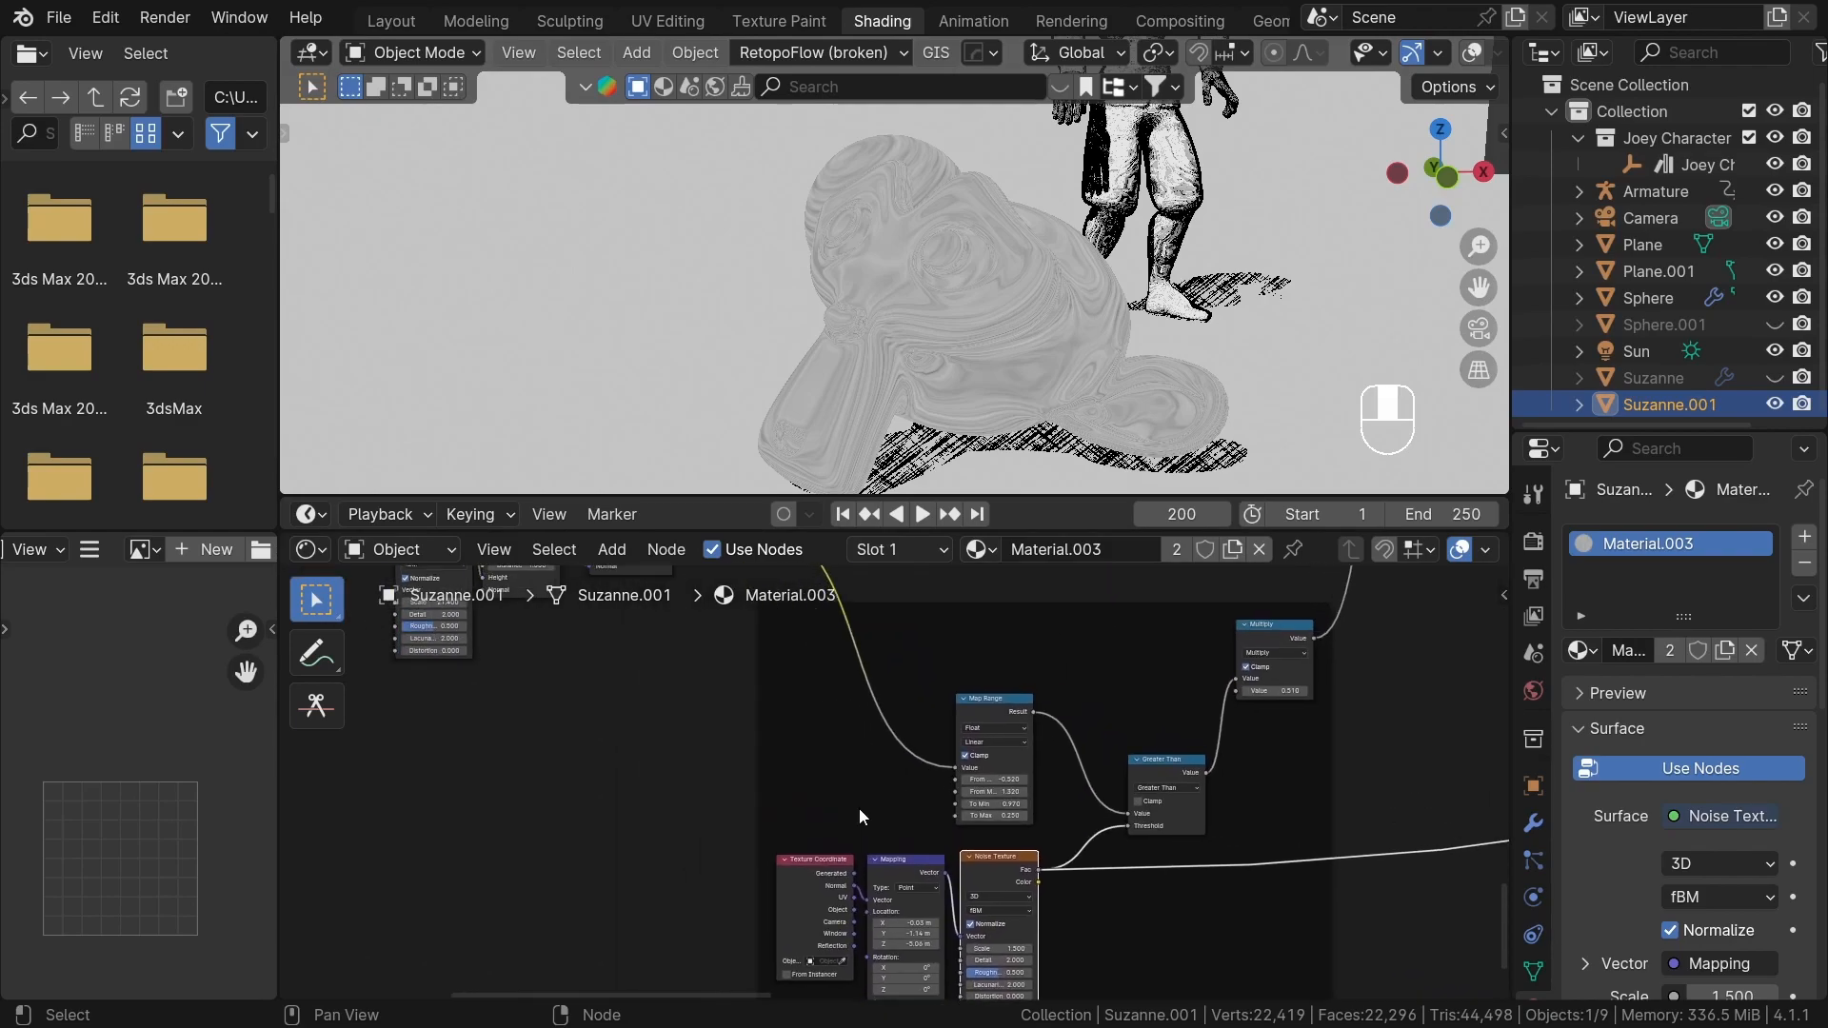
scroll(859, 808, down, 1)
middle_drag(836, 707, 945, 836)
scroll(730, 744, up, 7)
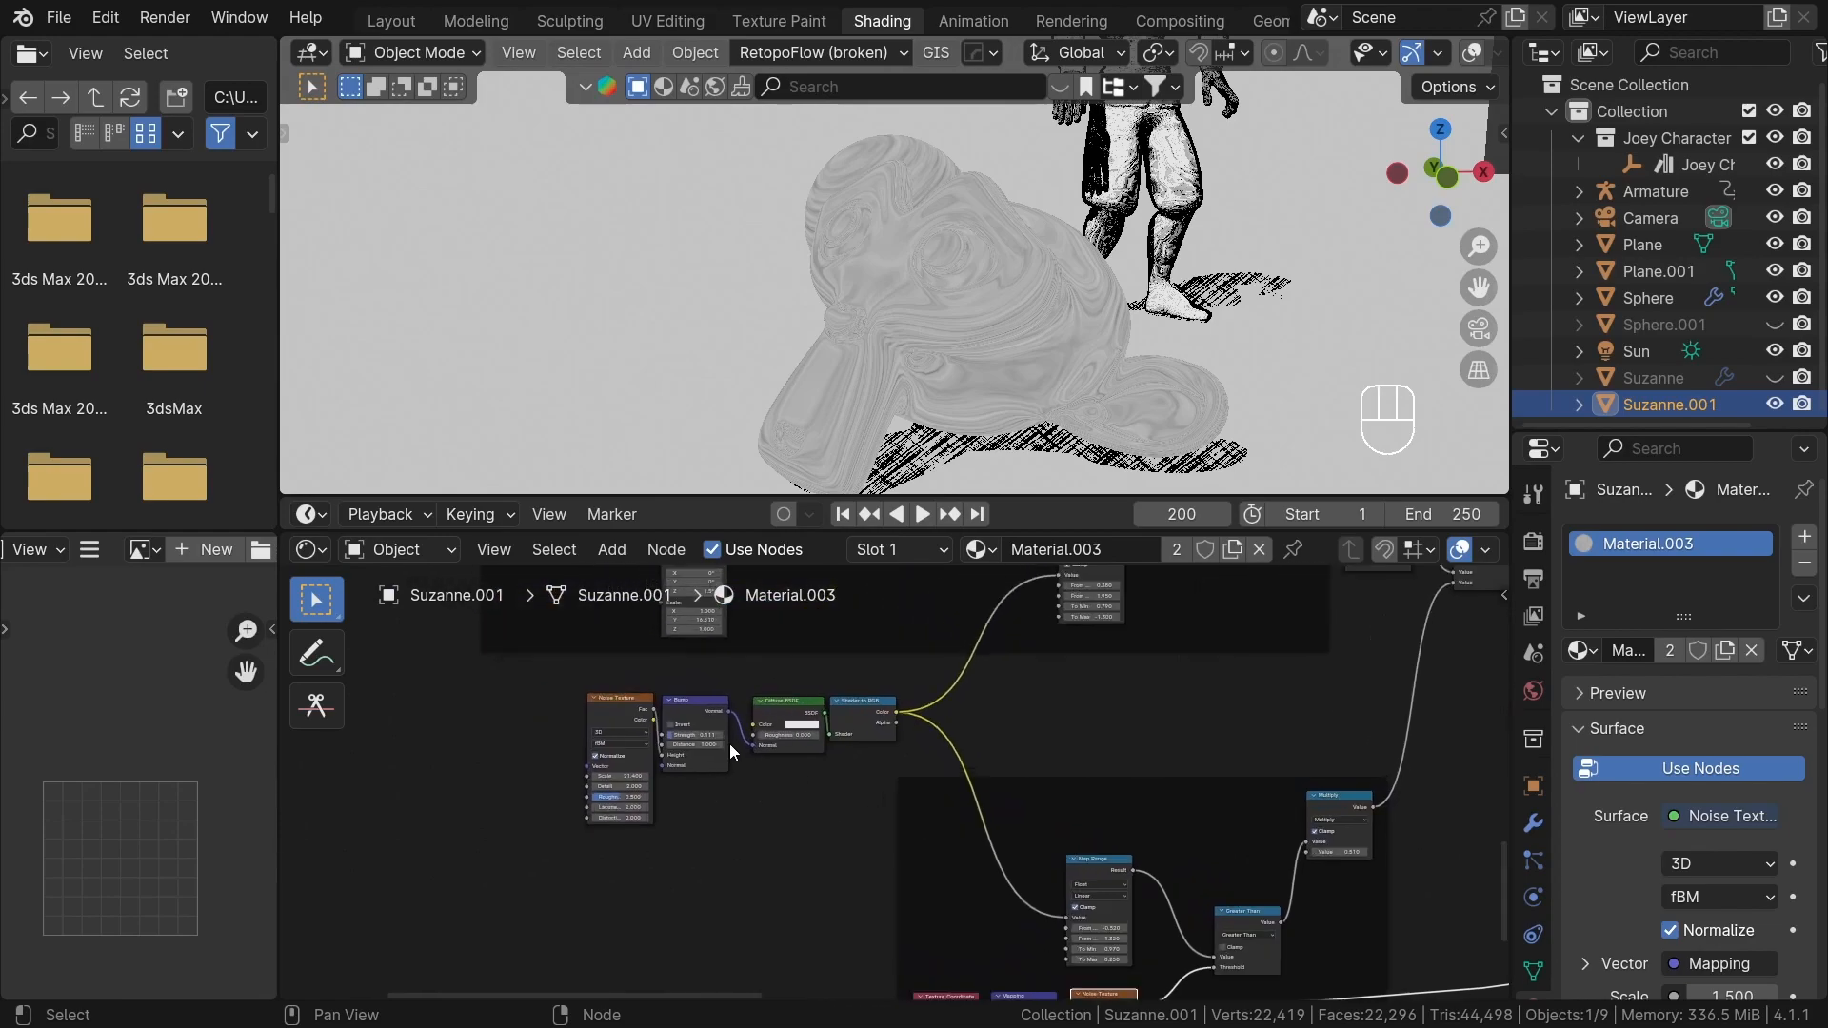
scroll(630, 714, up, 4)
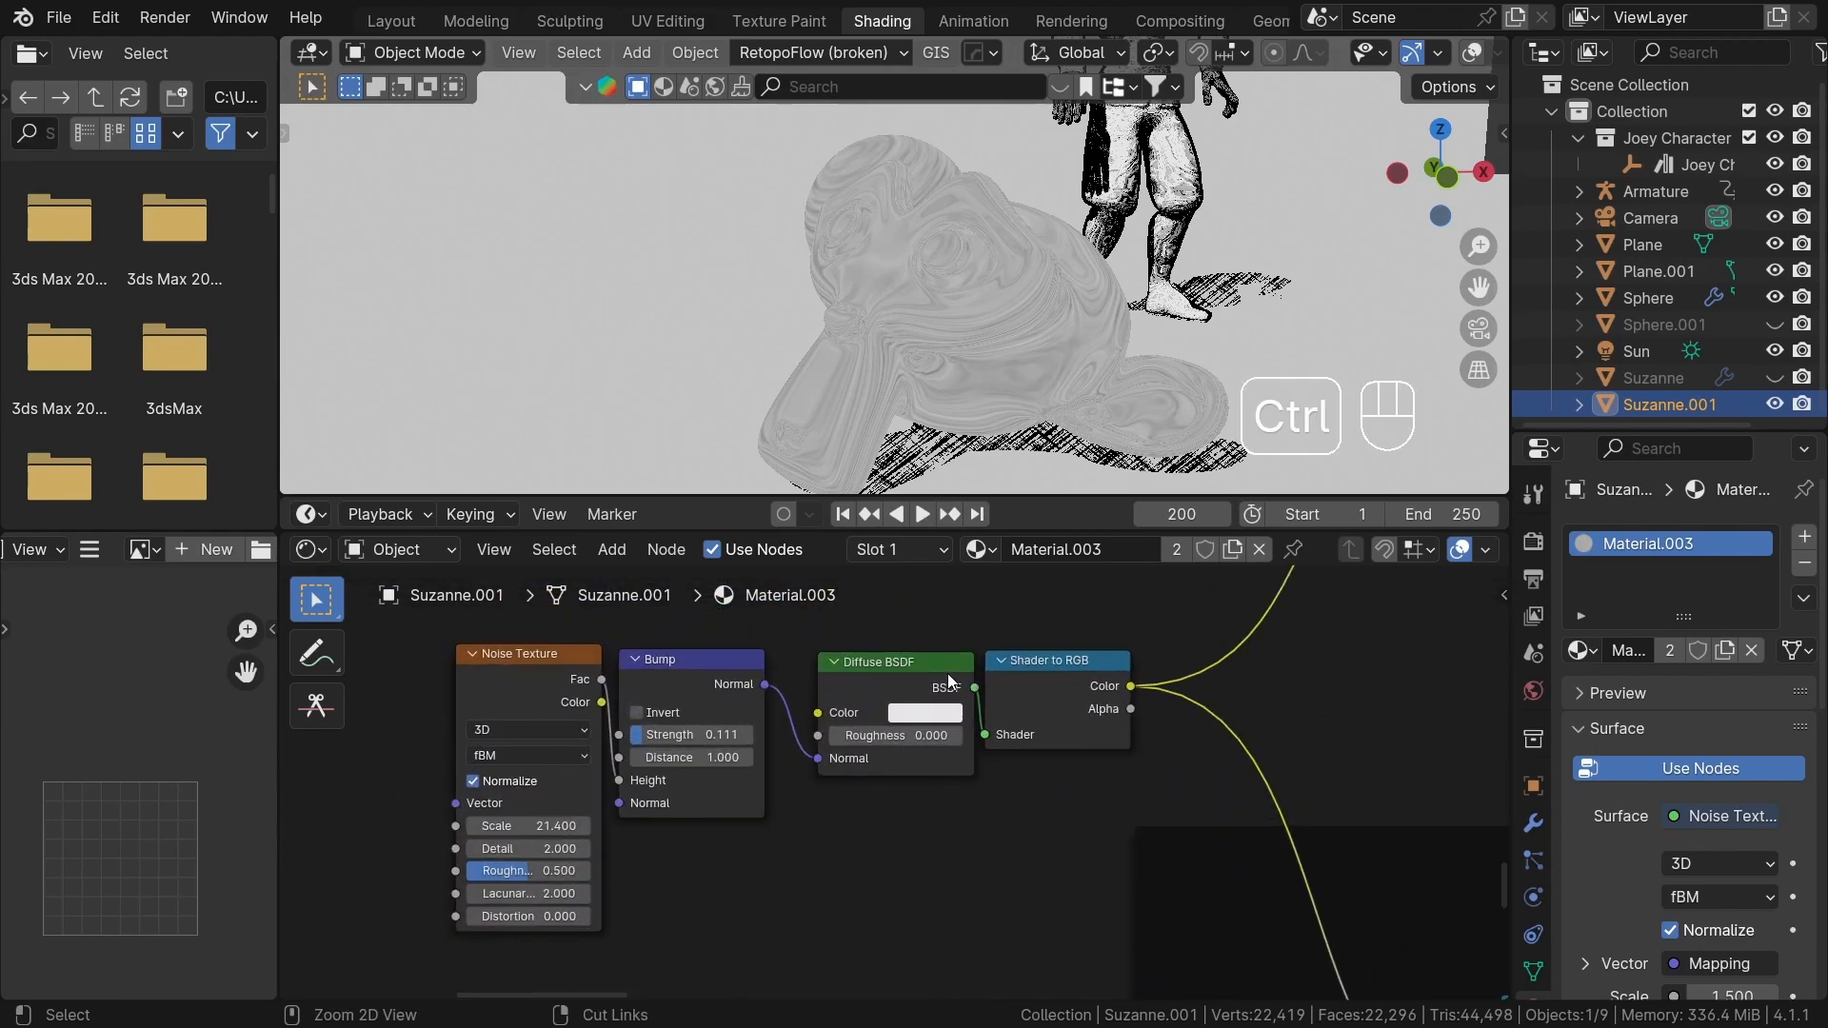
ctrl+shift+click(1055, 671)
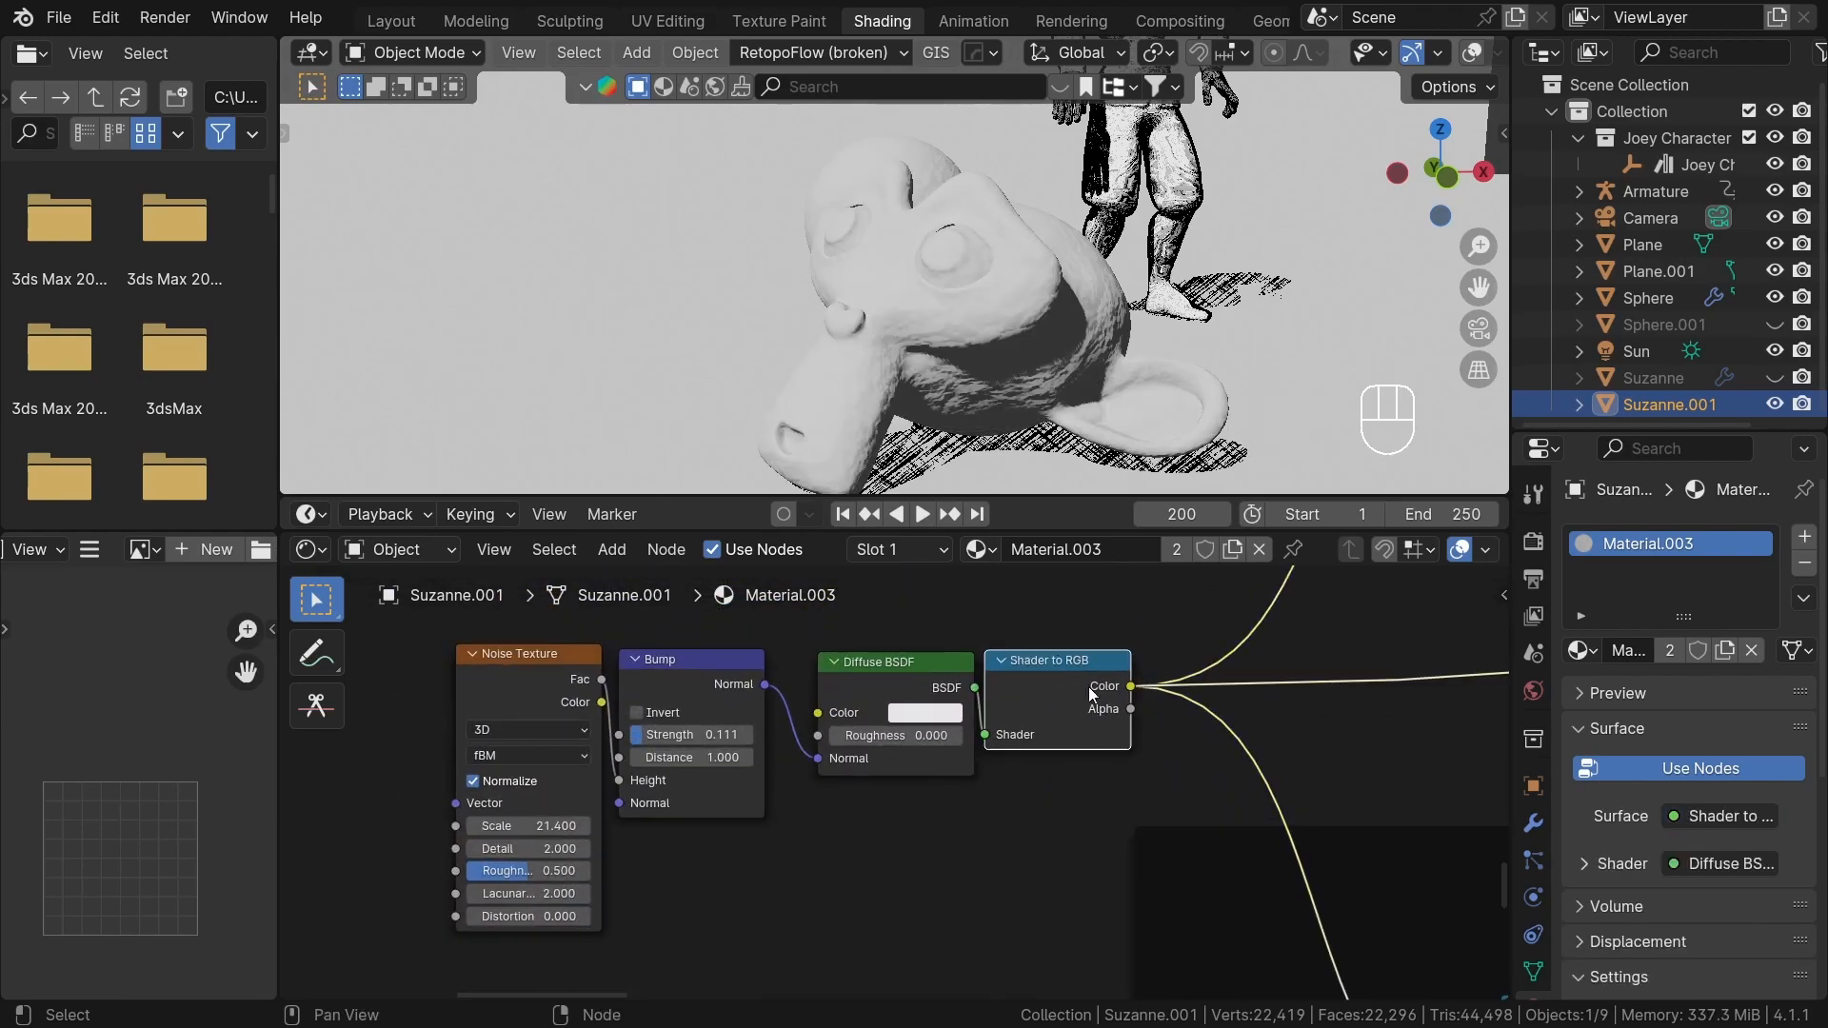
- Preview the Greater Than node that combines the Map Range and Noise Texture, and view the strokes on the model
scroll(986, 802, down, 8)
middle_drag(1059, 830, 785, 601)
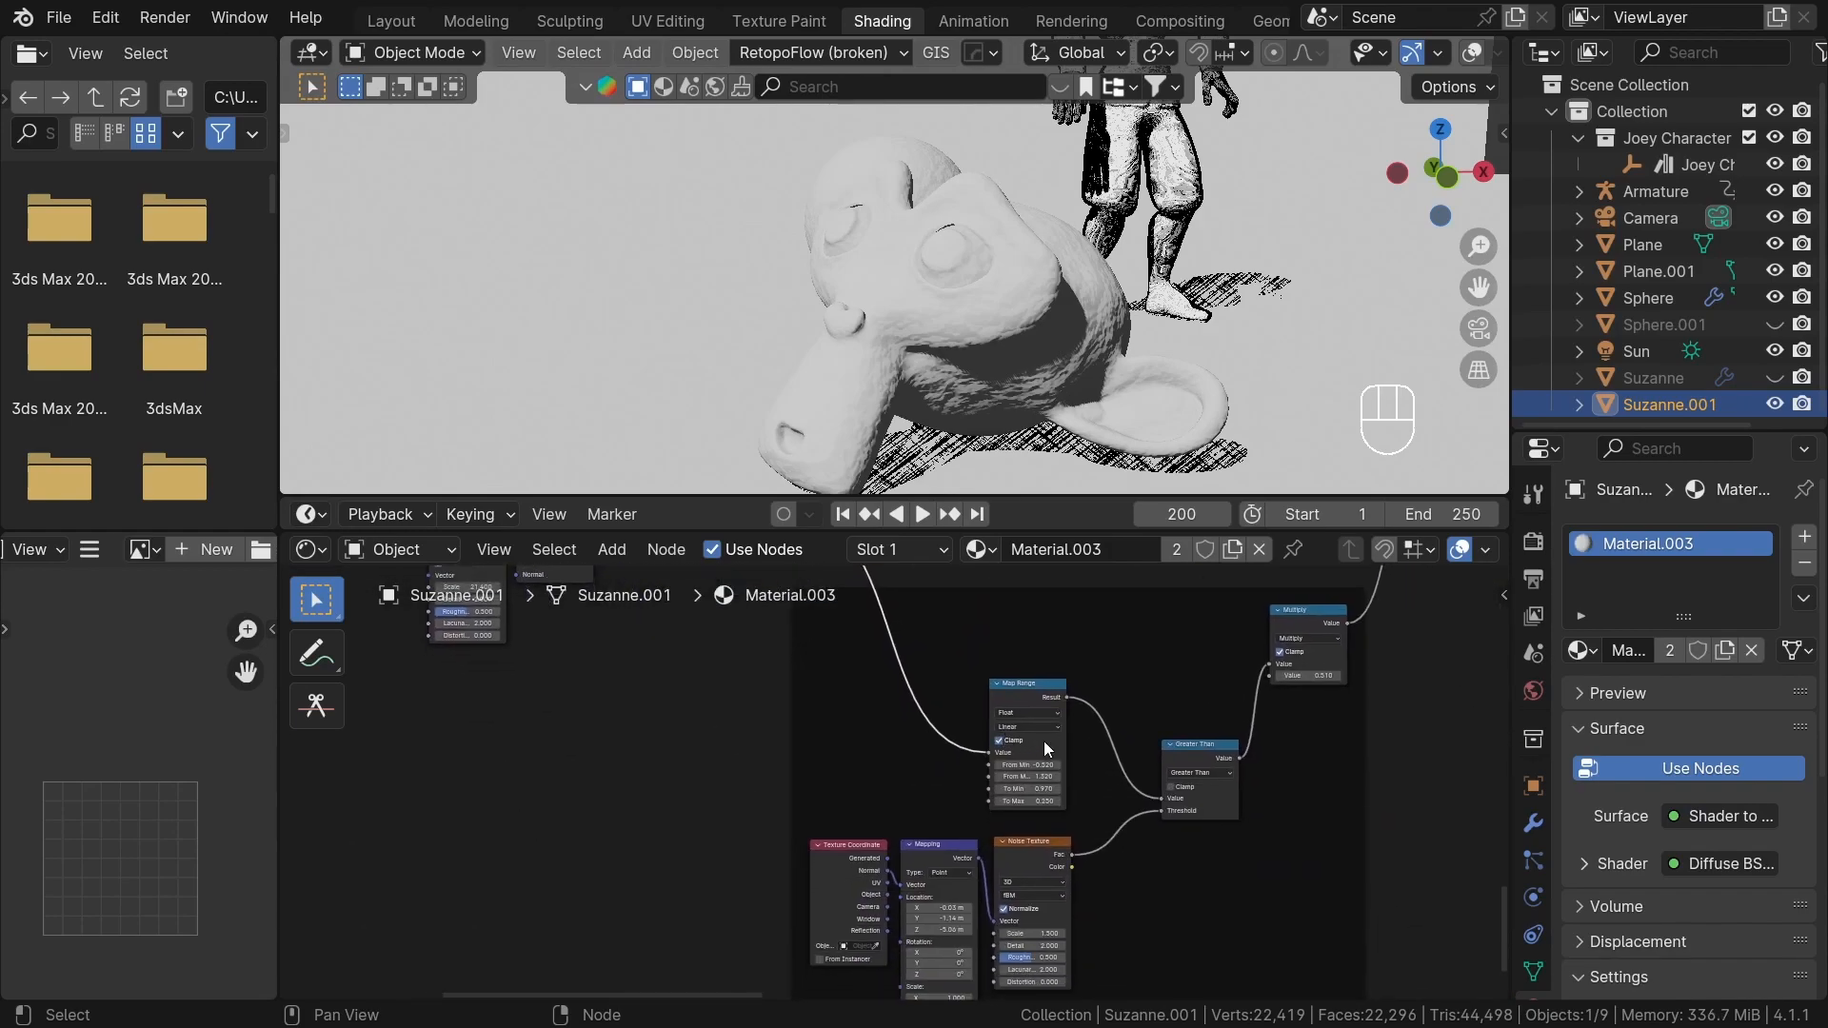
ctrl+shift+click(1196, 758)
middle_drag(1071, 791, 980, 752)
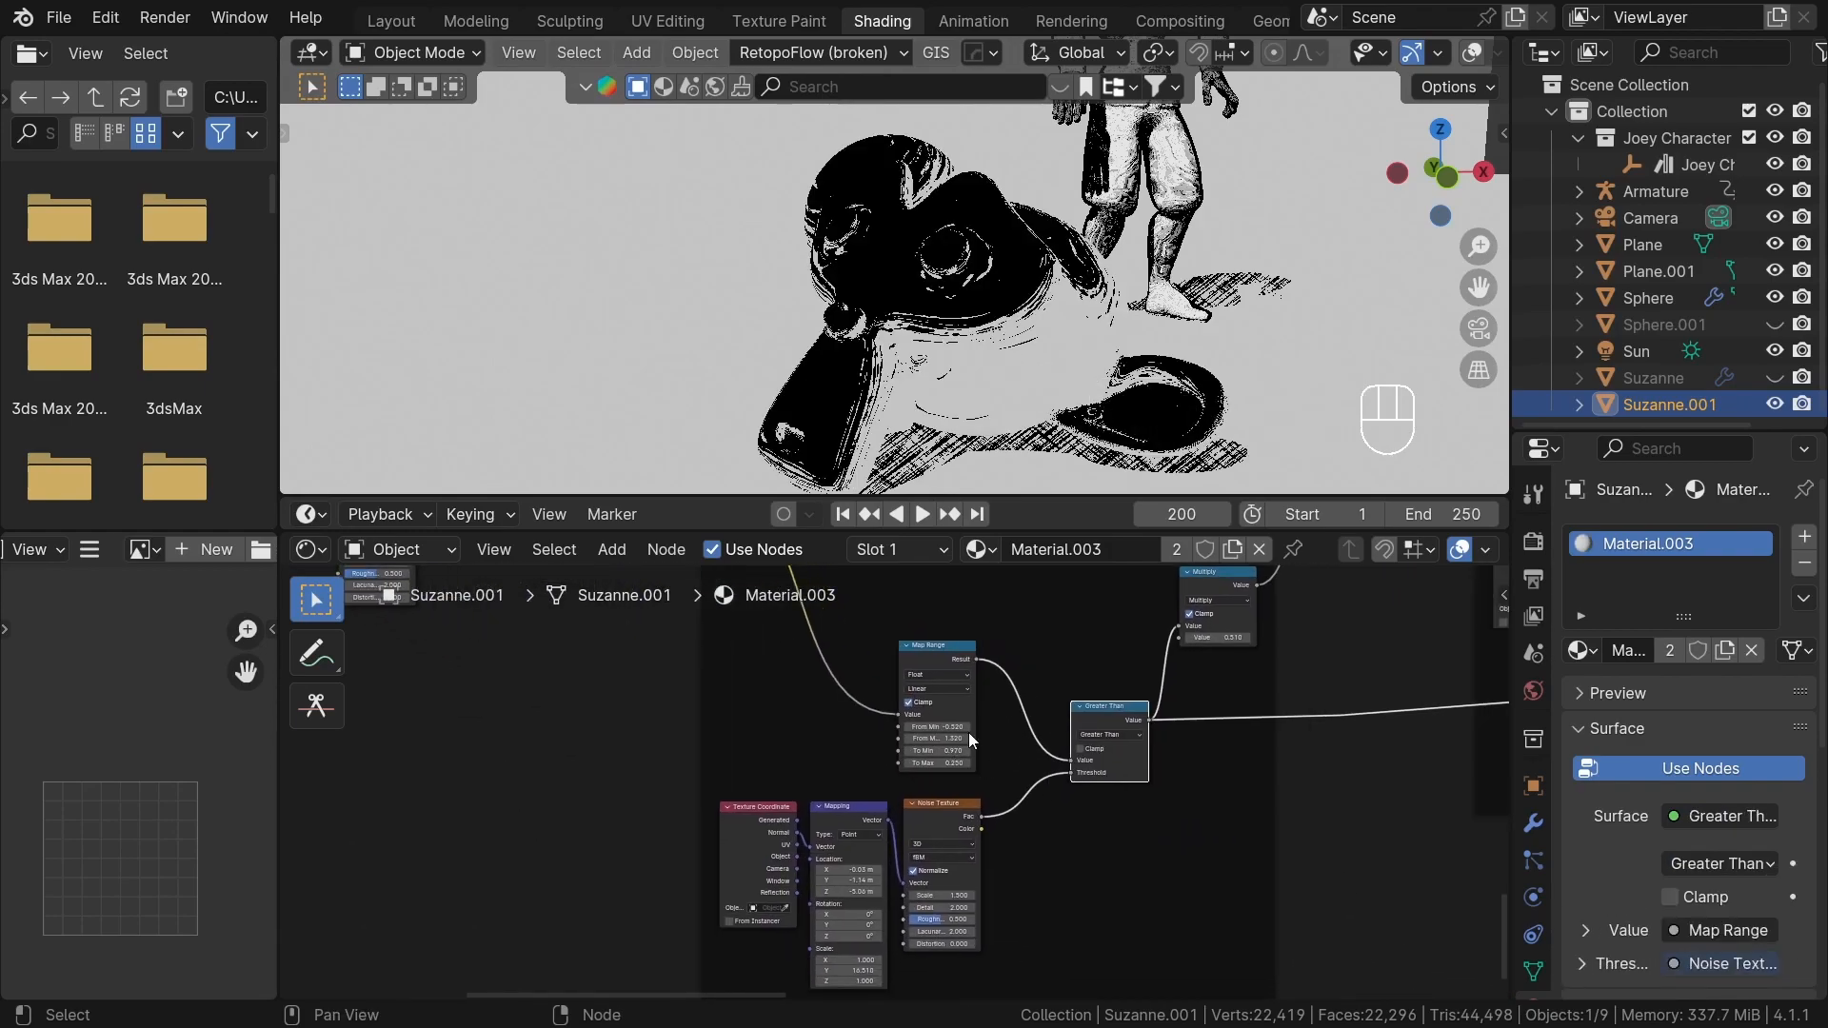
scroll(923, 667, up, 2)
scroll(1003, 798, down, 5)
mouse_move(1076, 356)
middle_down()
mouse_move(1036, 353)
mouse_move(1079, 352)
middle_up()
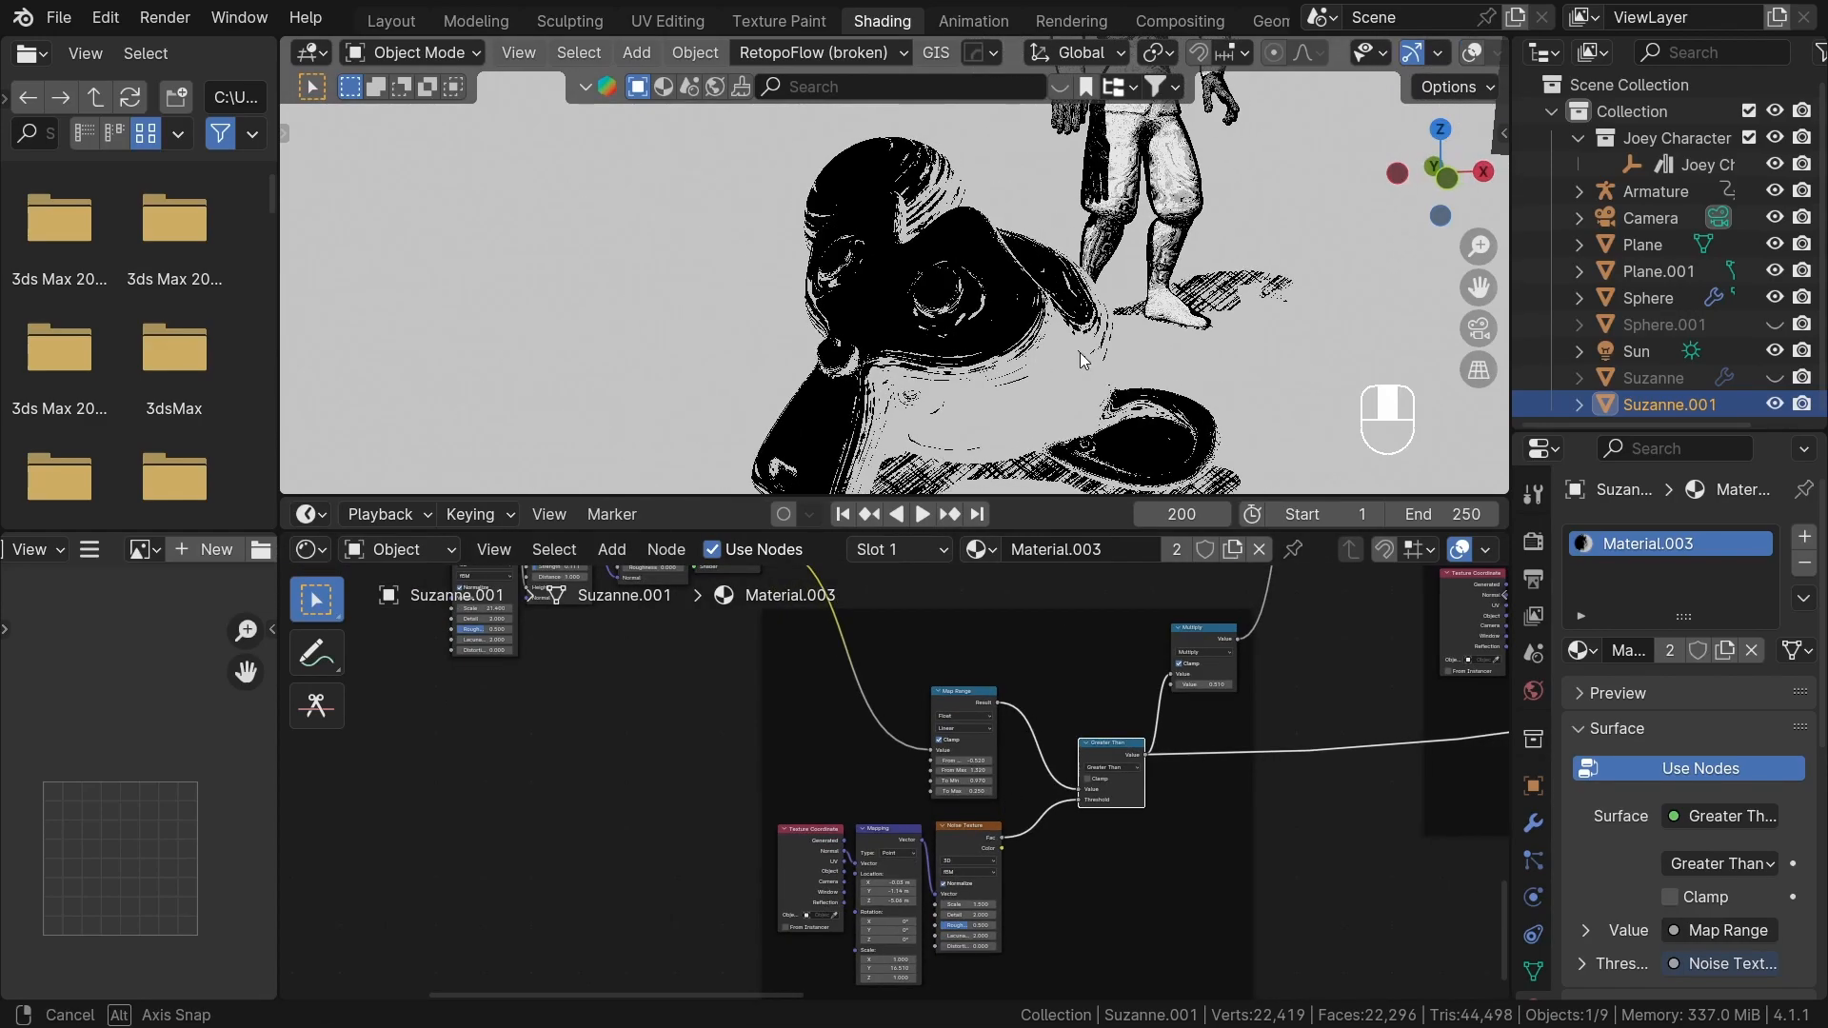
- Examine the Noise Texture and Bump nodes feeding the Diffuse BSDF's normal, selecting them to single them out
scroll(967, 665, down, 3)
middle_drag(863, 632, 1021, 774)
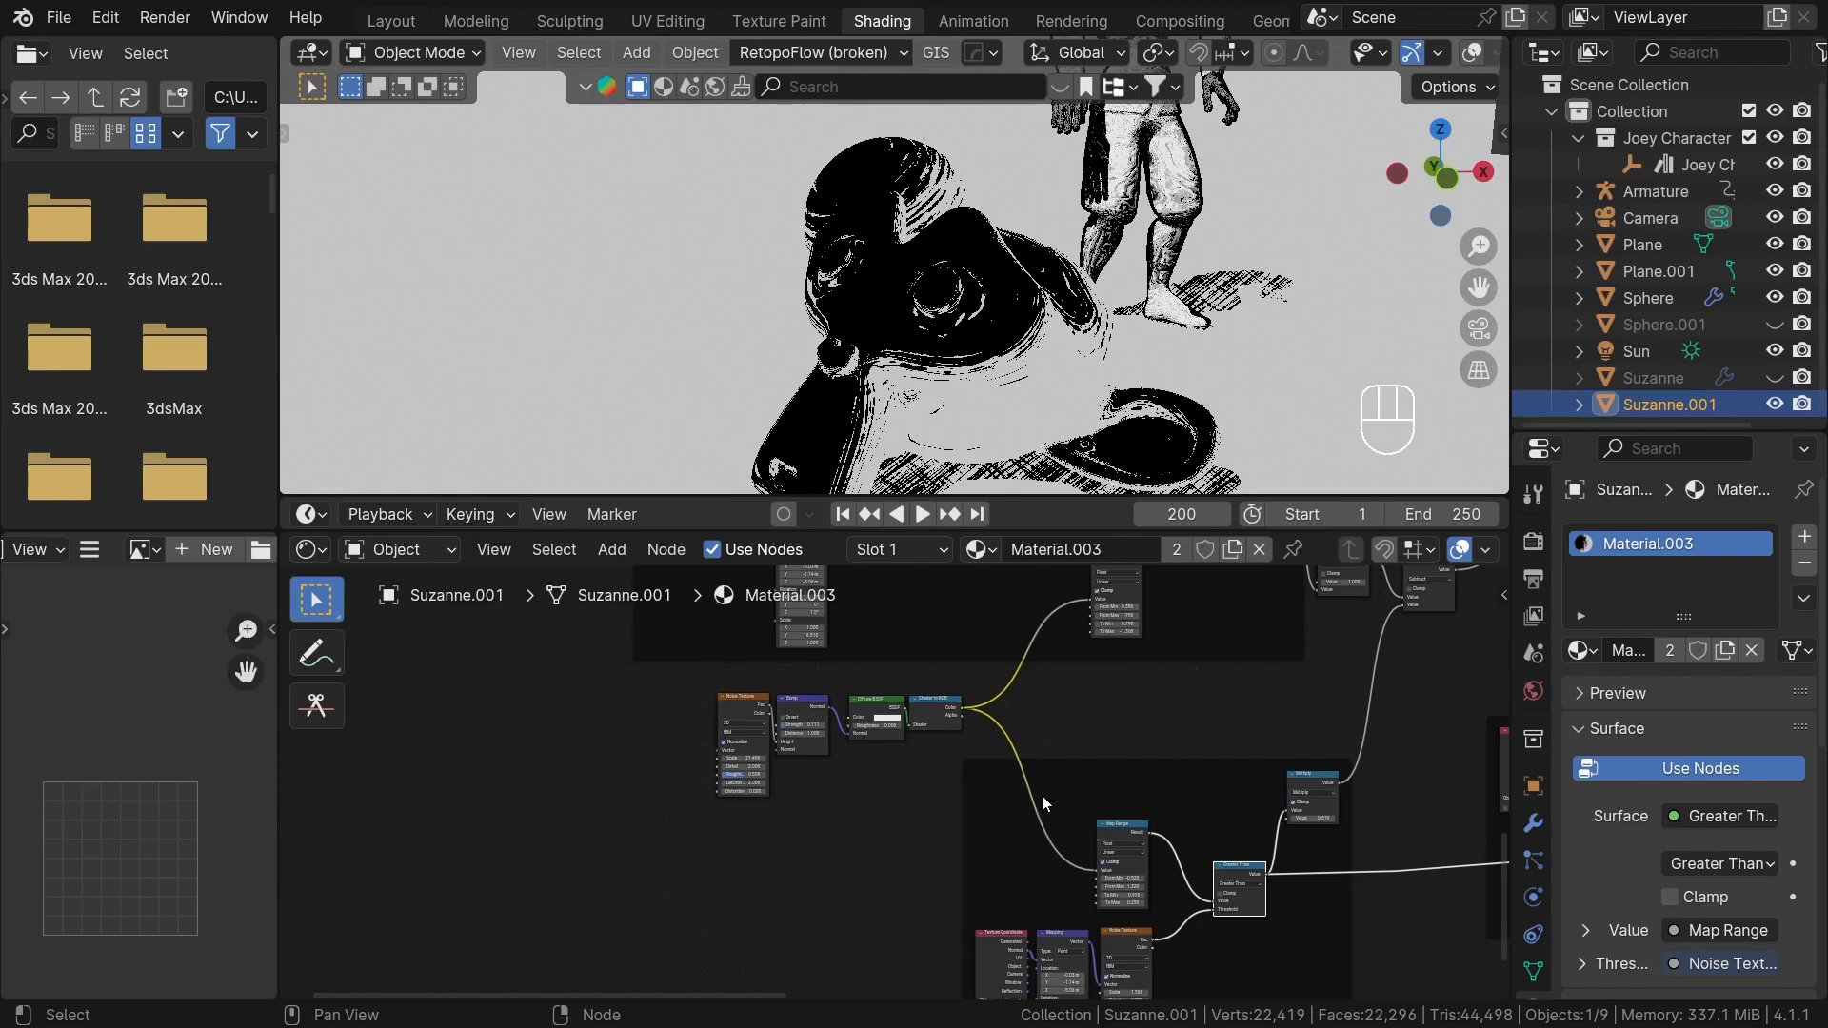
scroll(685, 695, up, 5)
drag(899, 893, 575, 598)
scroll(1133, 710, down, 10)
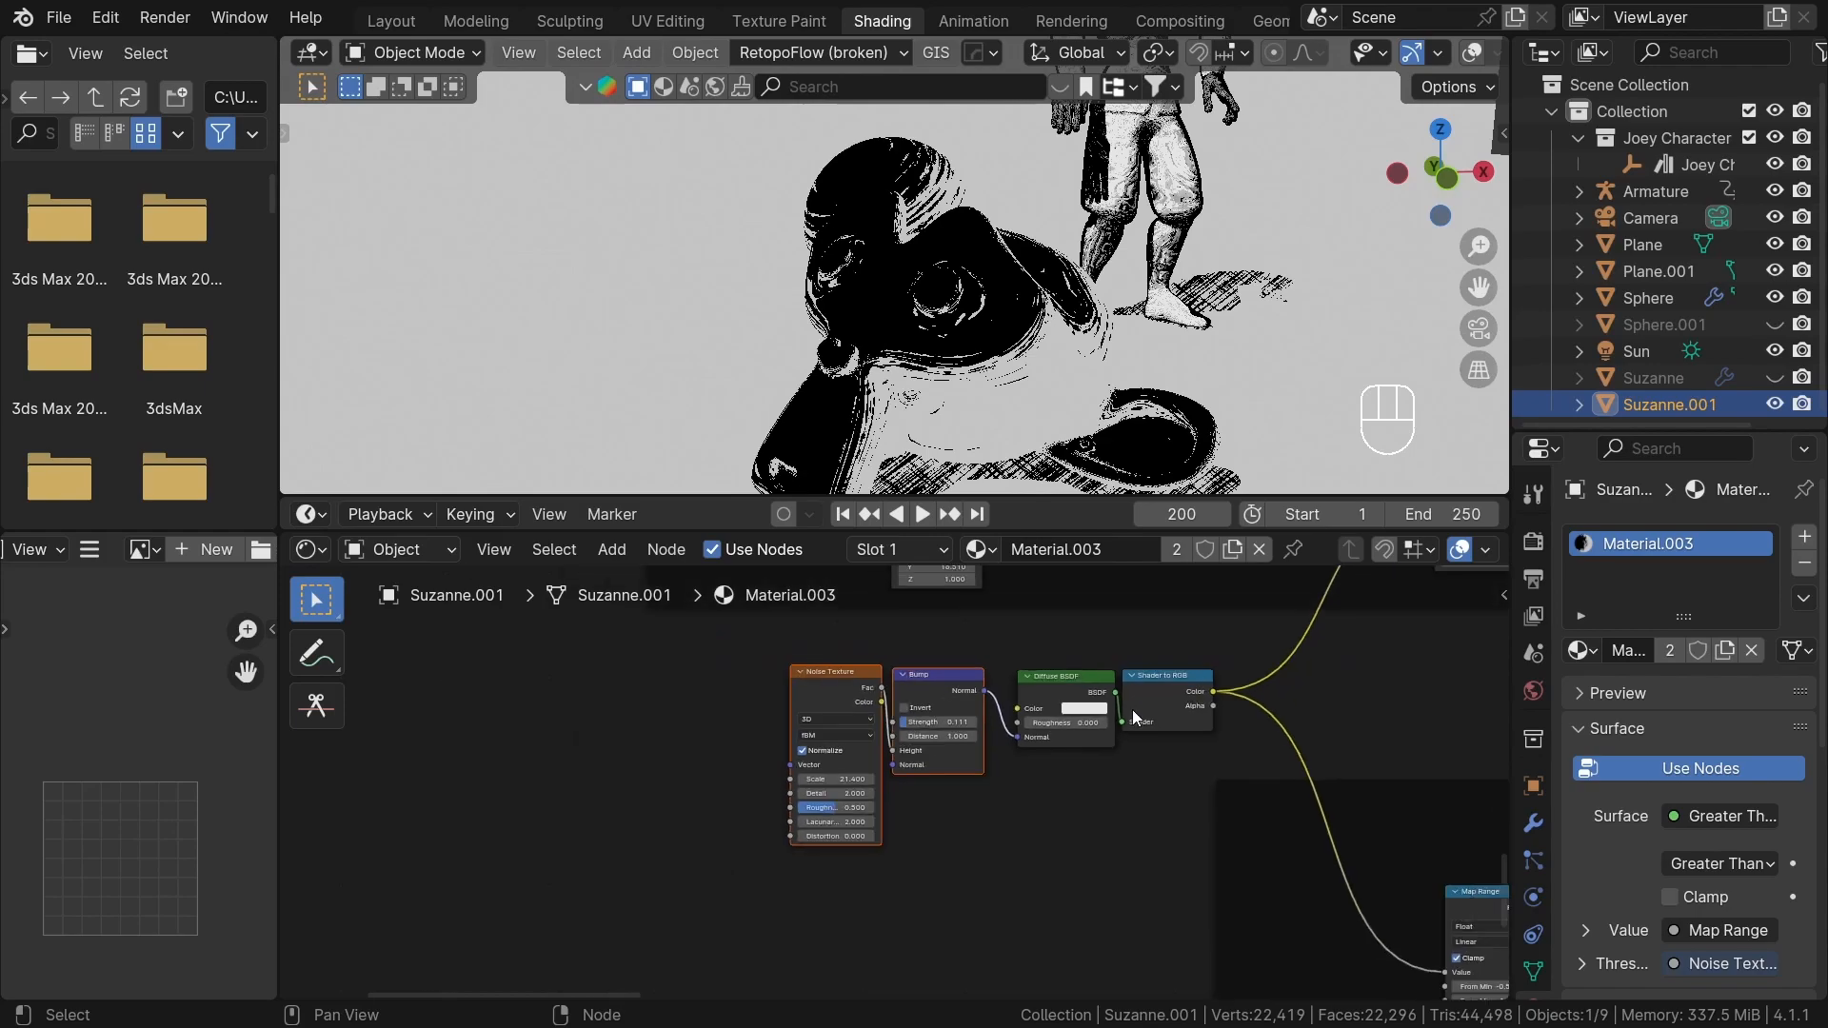
middle_drag(1007, 691, 718, 678)
scroll(719, 680, up, 5)
scroll(719, 680, up, 2)
mouse_move(720, 664)
mouse_down()
mouse_move(745, 695)
mouse_move(724, 673)
mouse_move(851, 734)
mouse_up()
scroll(853, 734, down, 1)
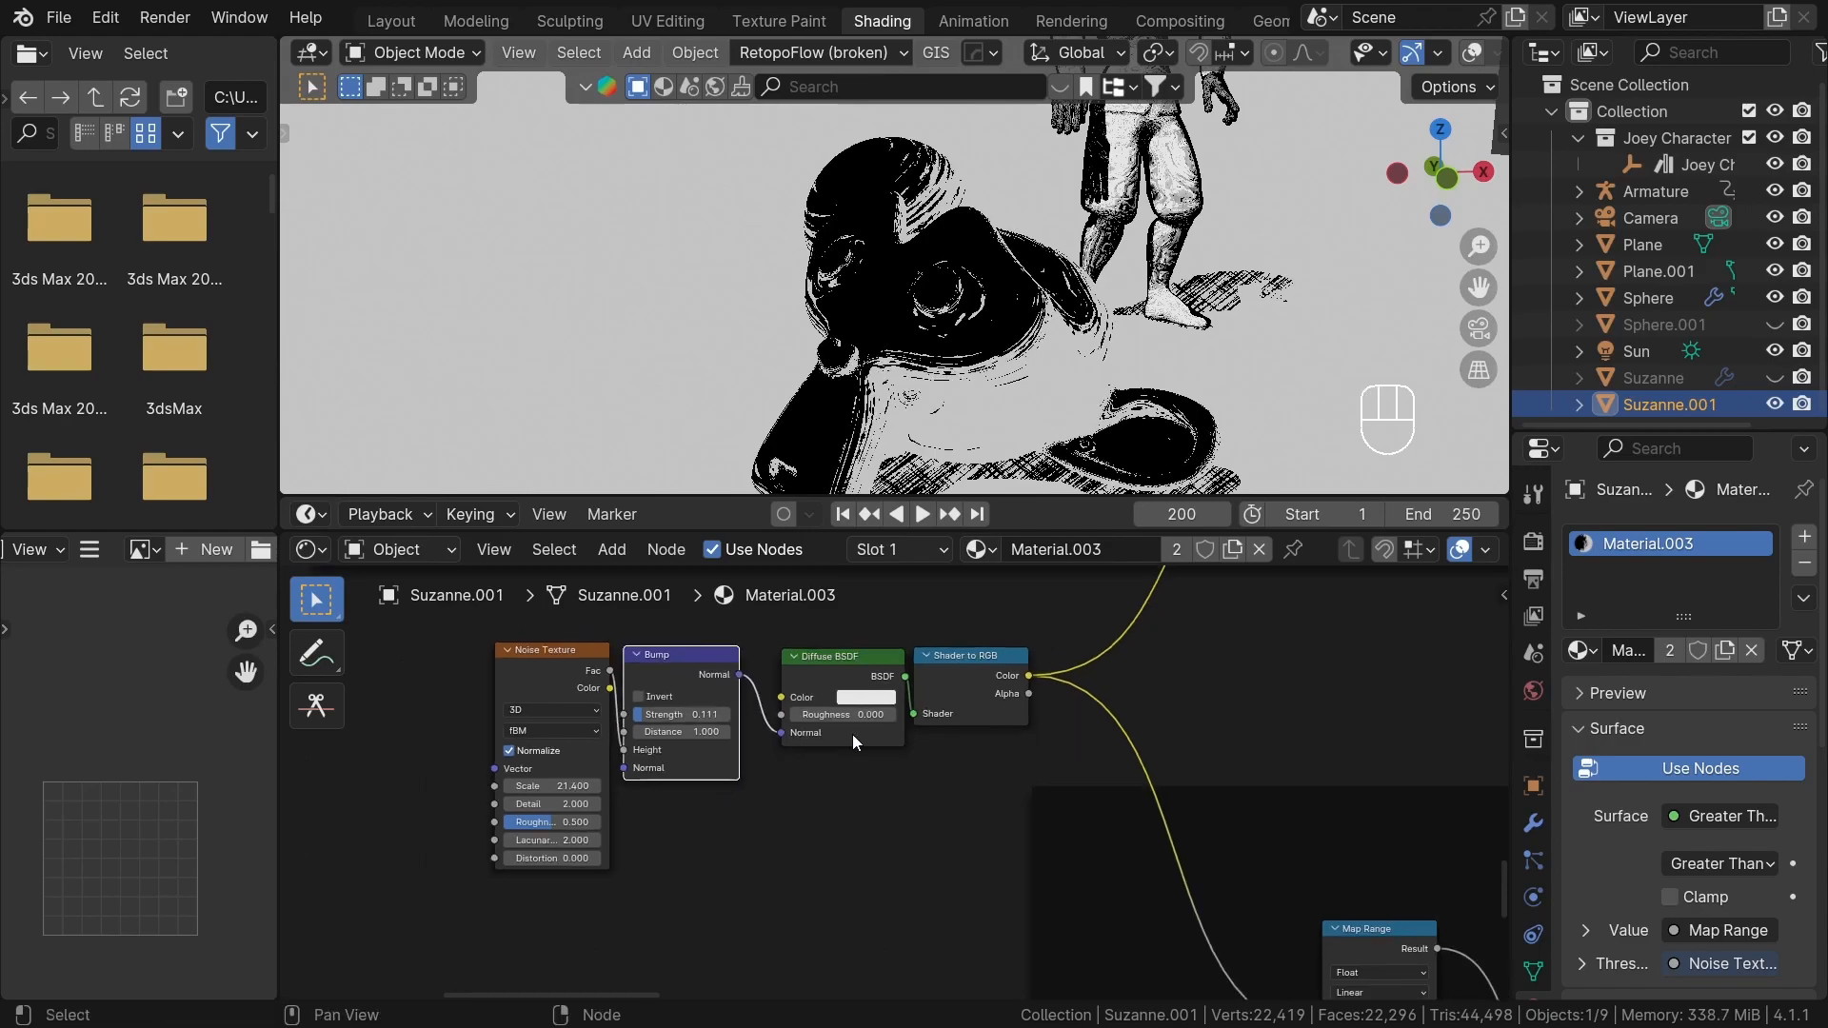
- Preview the Wave Texture output in the upper stroke node group of Material.003
key(Home)
scroll(1088, 727, up, 5)
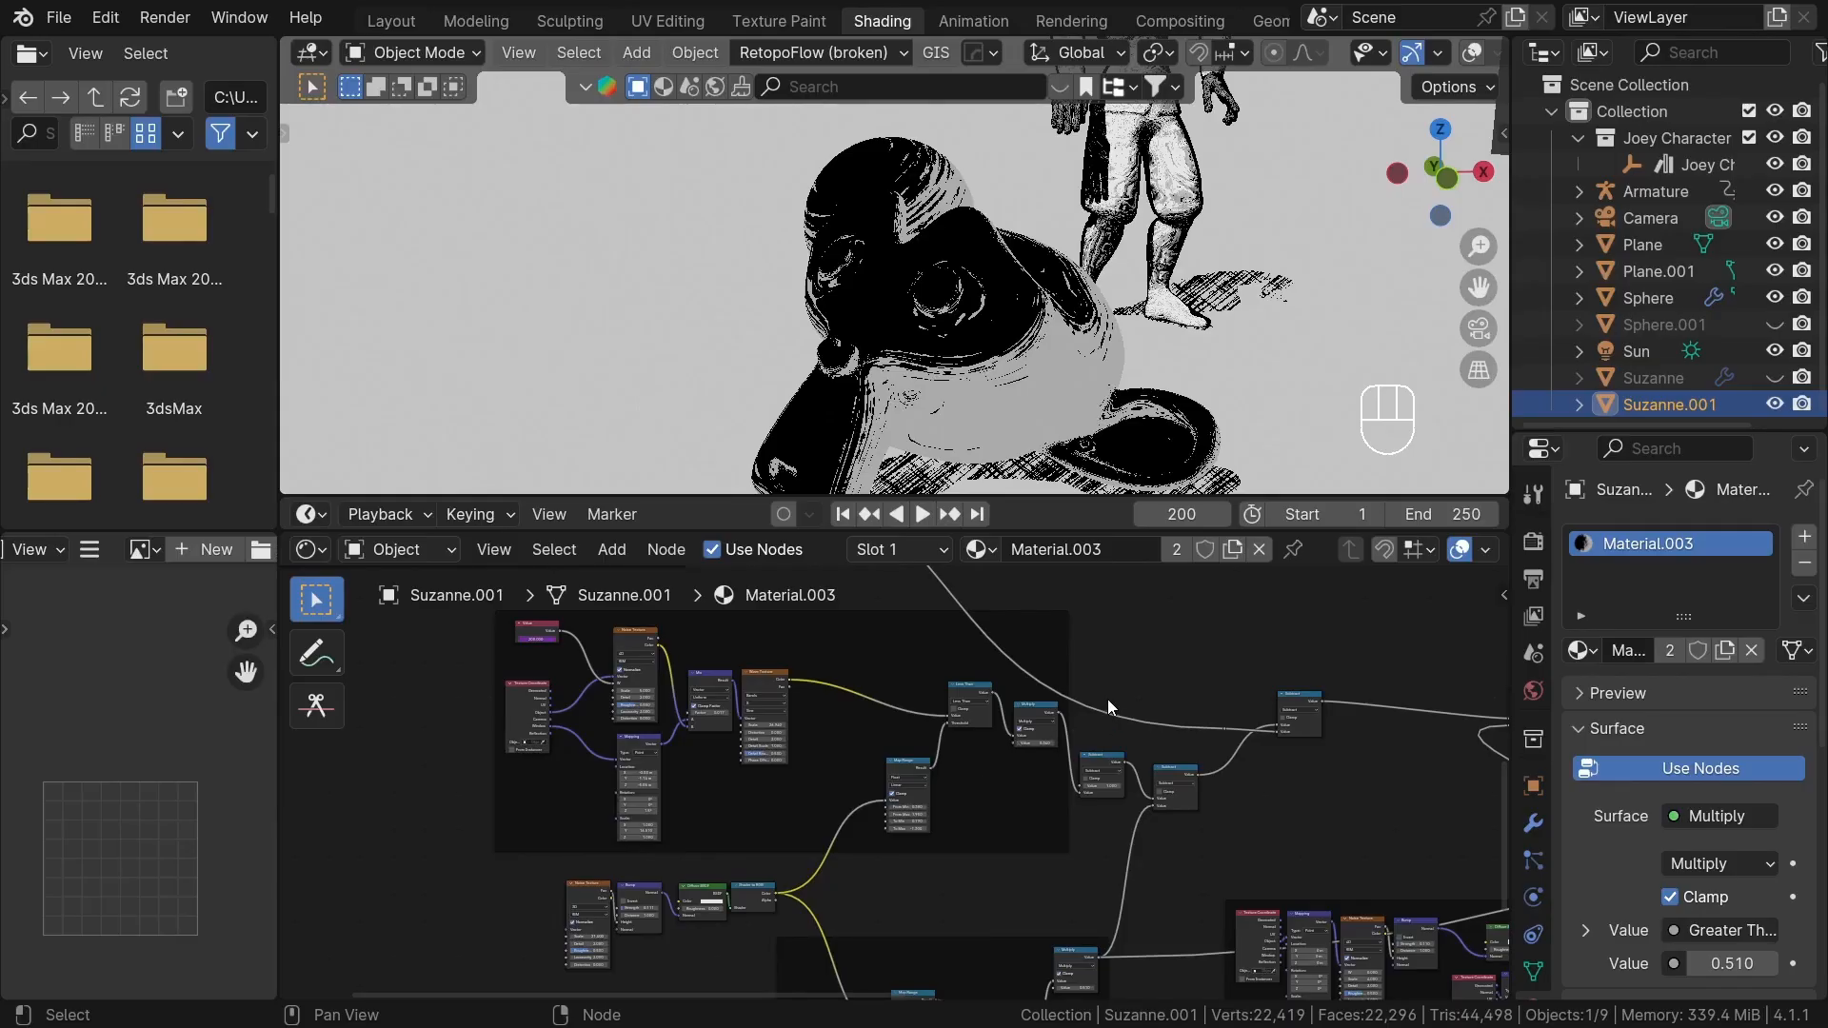
scroll(1085, 728, up, 6)
middle_drag(911, 745, 1238, 832)
scroll(824, 769, up, 2)
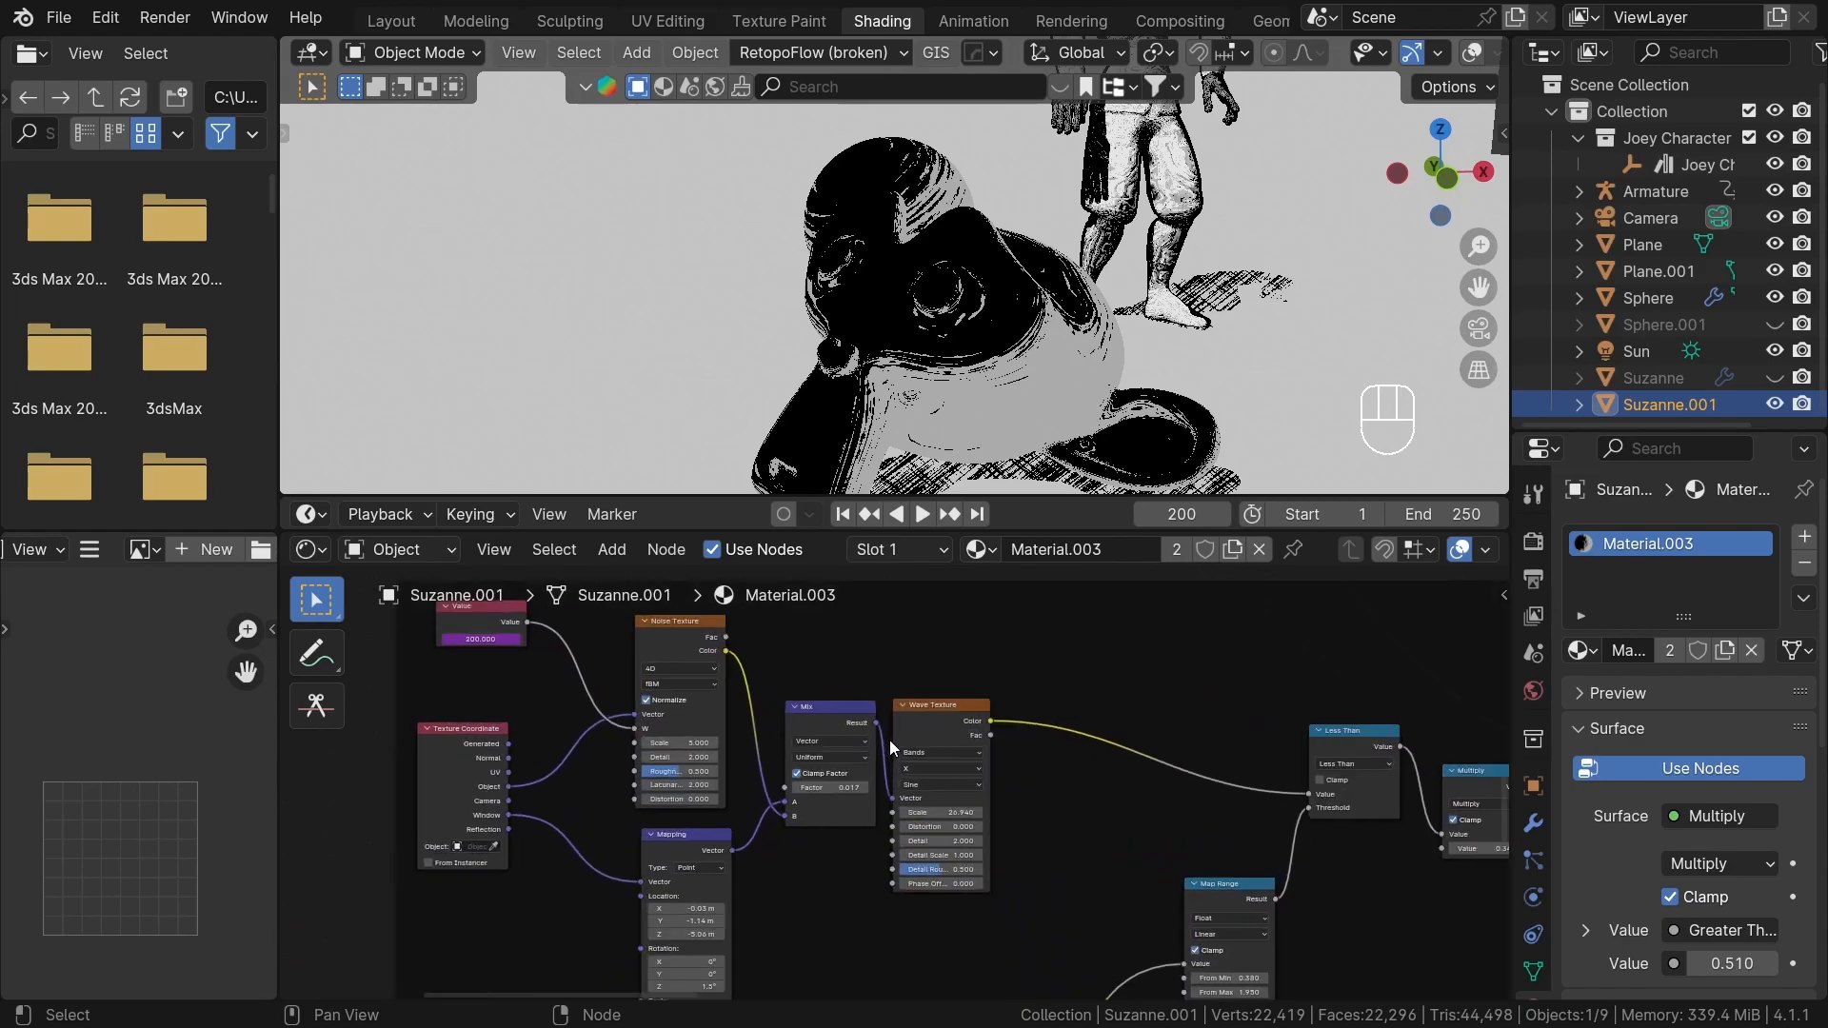
ctrl+shift+click(931, 724)
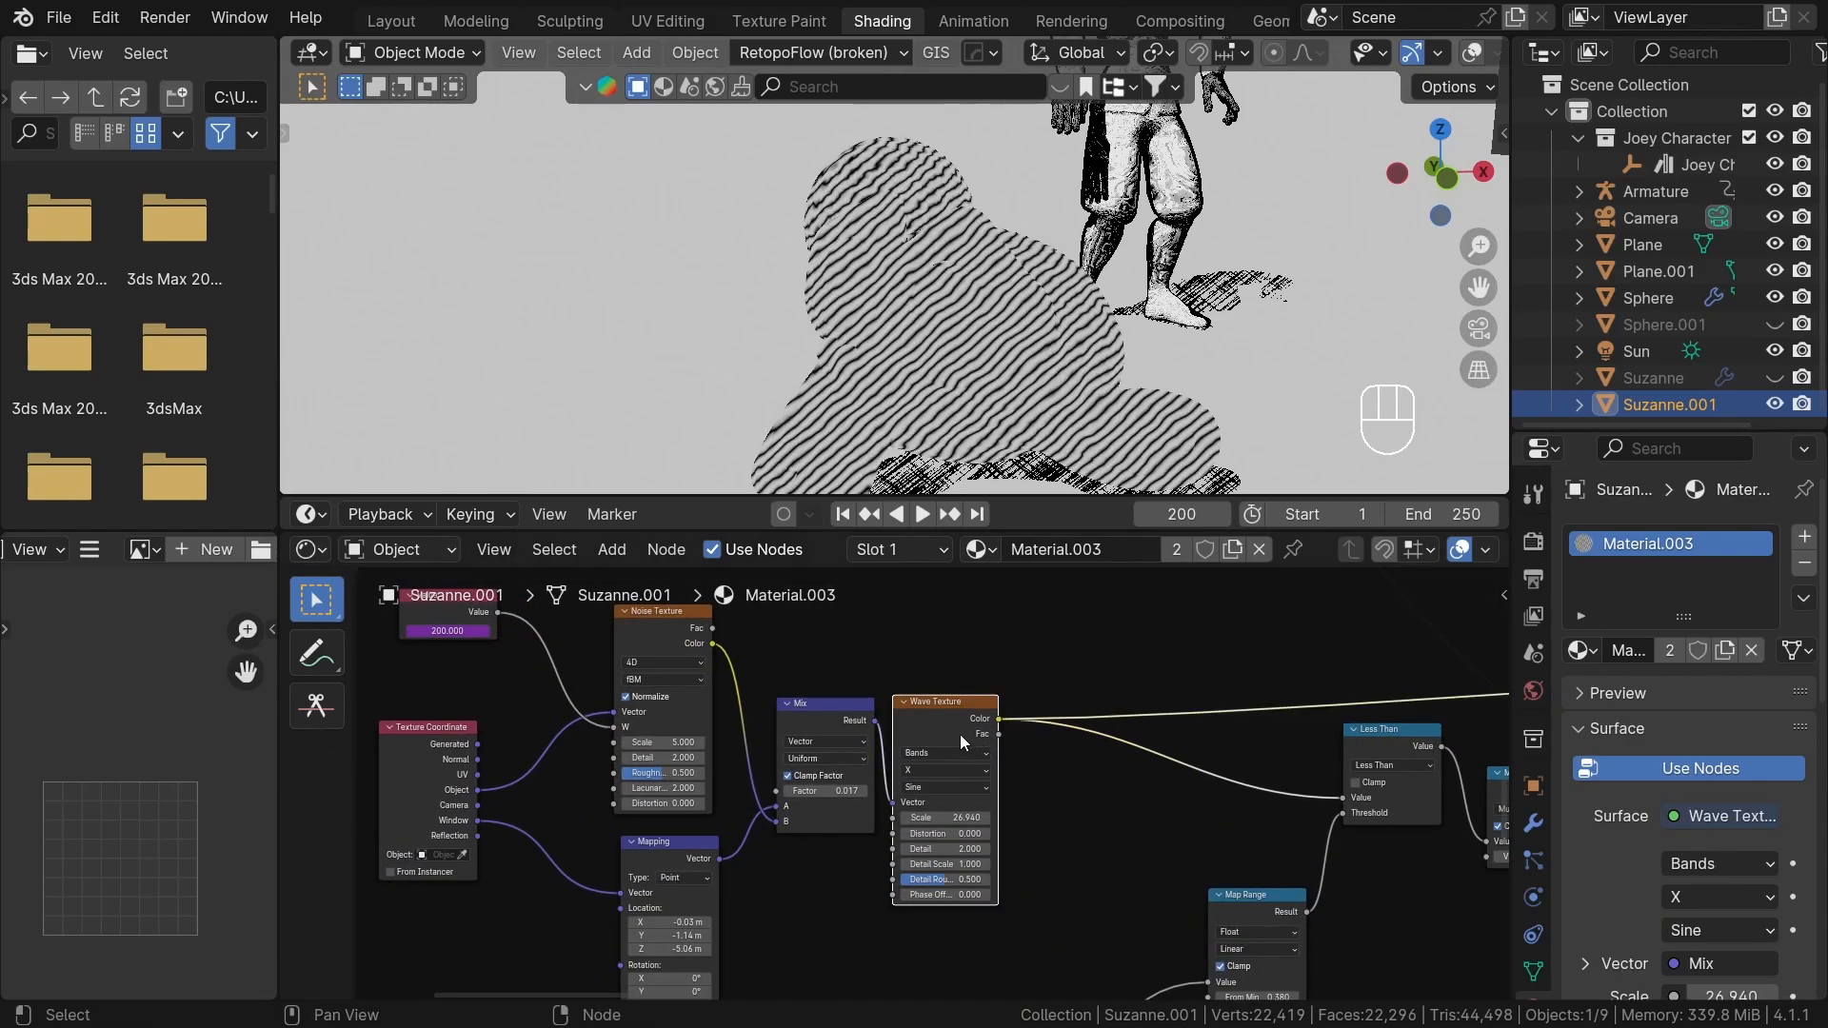
- Try a Mix factor of 0.114 for the noise distortion feeding the Wave Texture's vector, and undo it
middle_drag(800, 706, 1007, 747)
scroll(843, 657, up, 3)
click(848, 651)
middle_drag(924, 942, 921, 796)
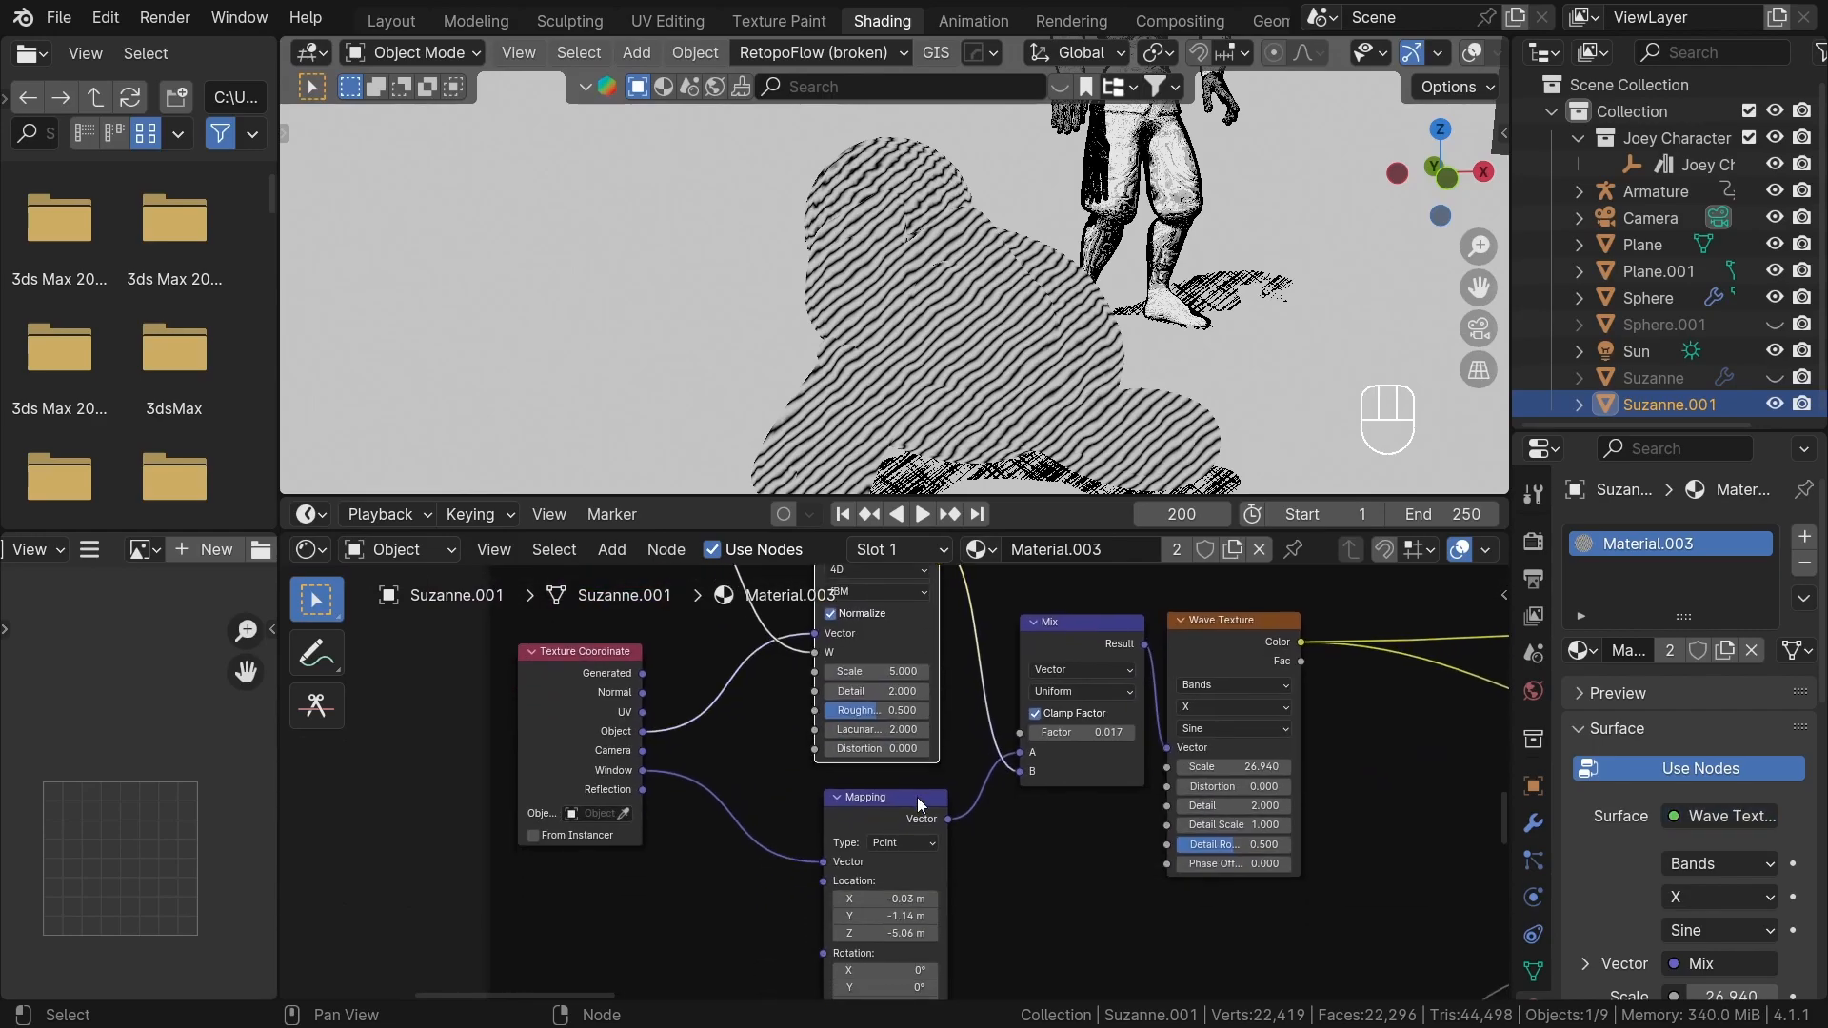
scroll(1097, 733, up, 2)
shift+drag(1096, 738, 1138, 739)
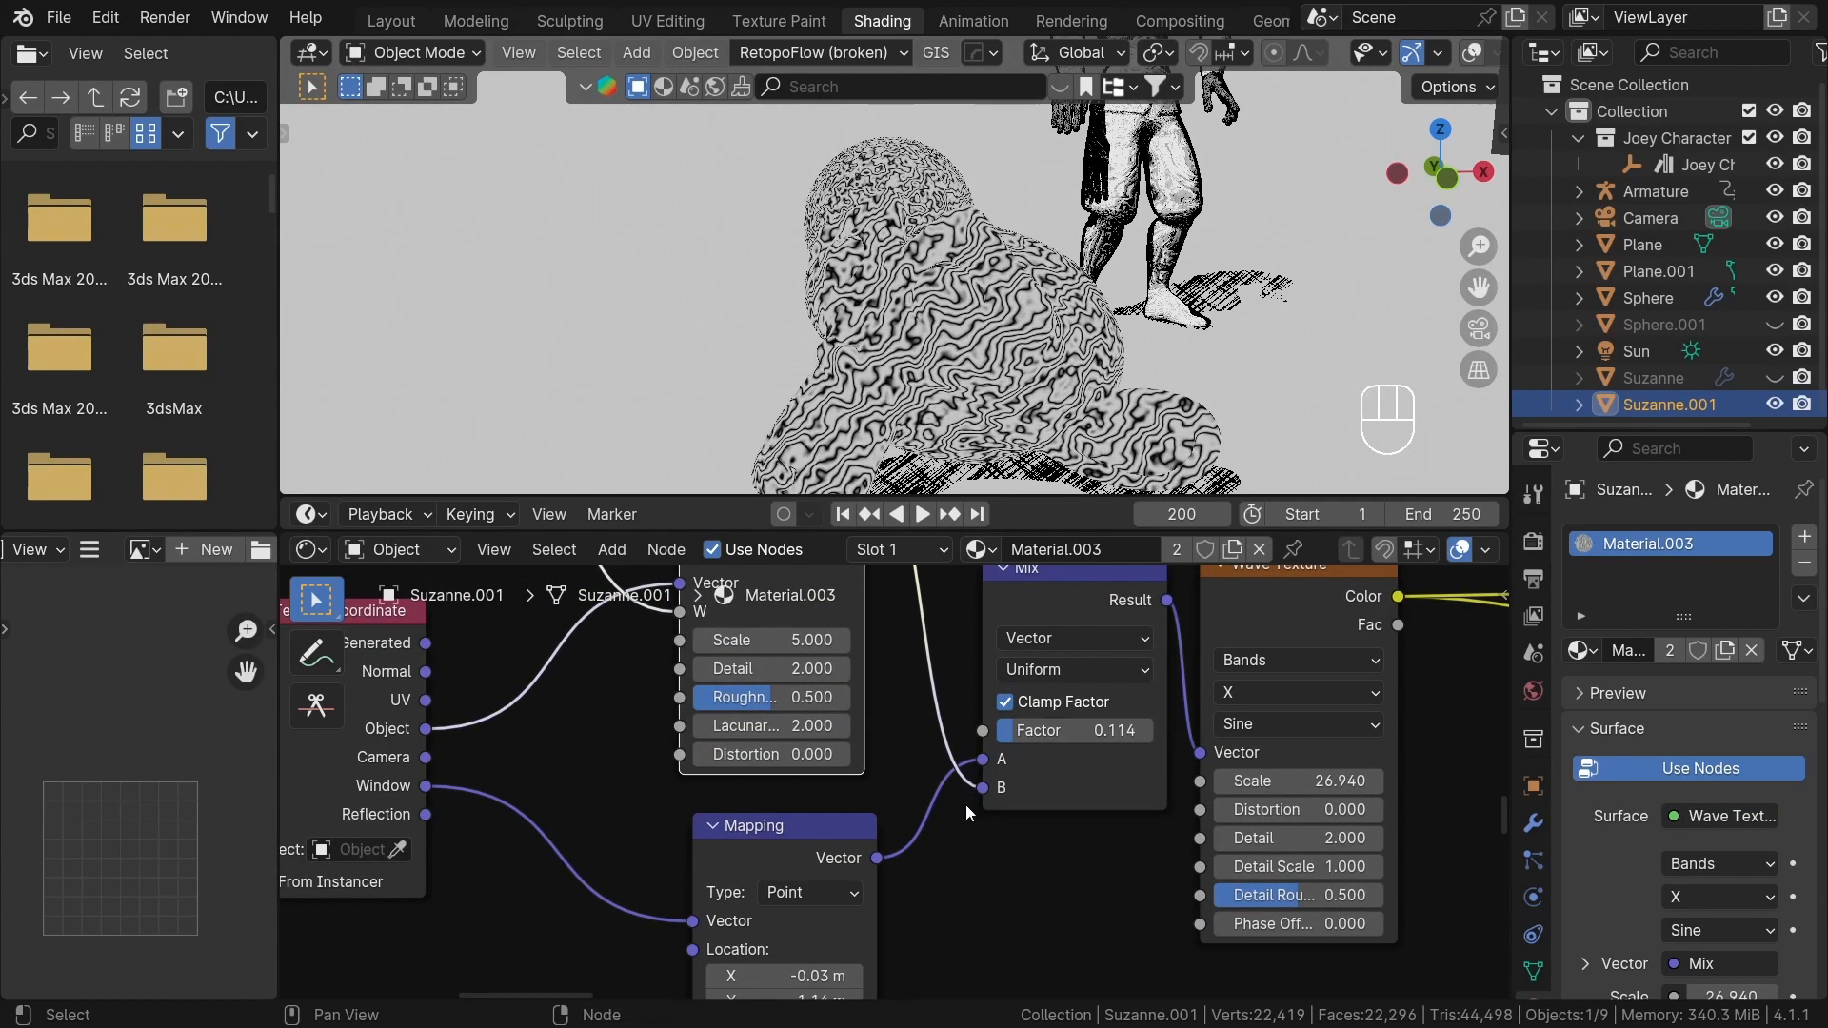
key(ctrl+z)
- Preview the Less Than node that combines the Wave Texture with the Map Range, and play the animation
scroll(965, 804, down, 6)
middle_drag(665, 593, 944, 764)
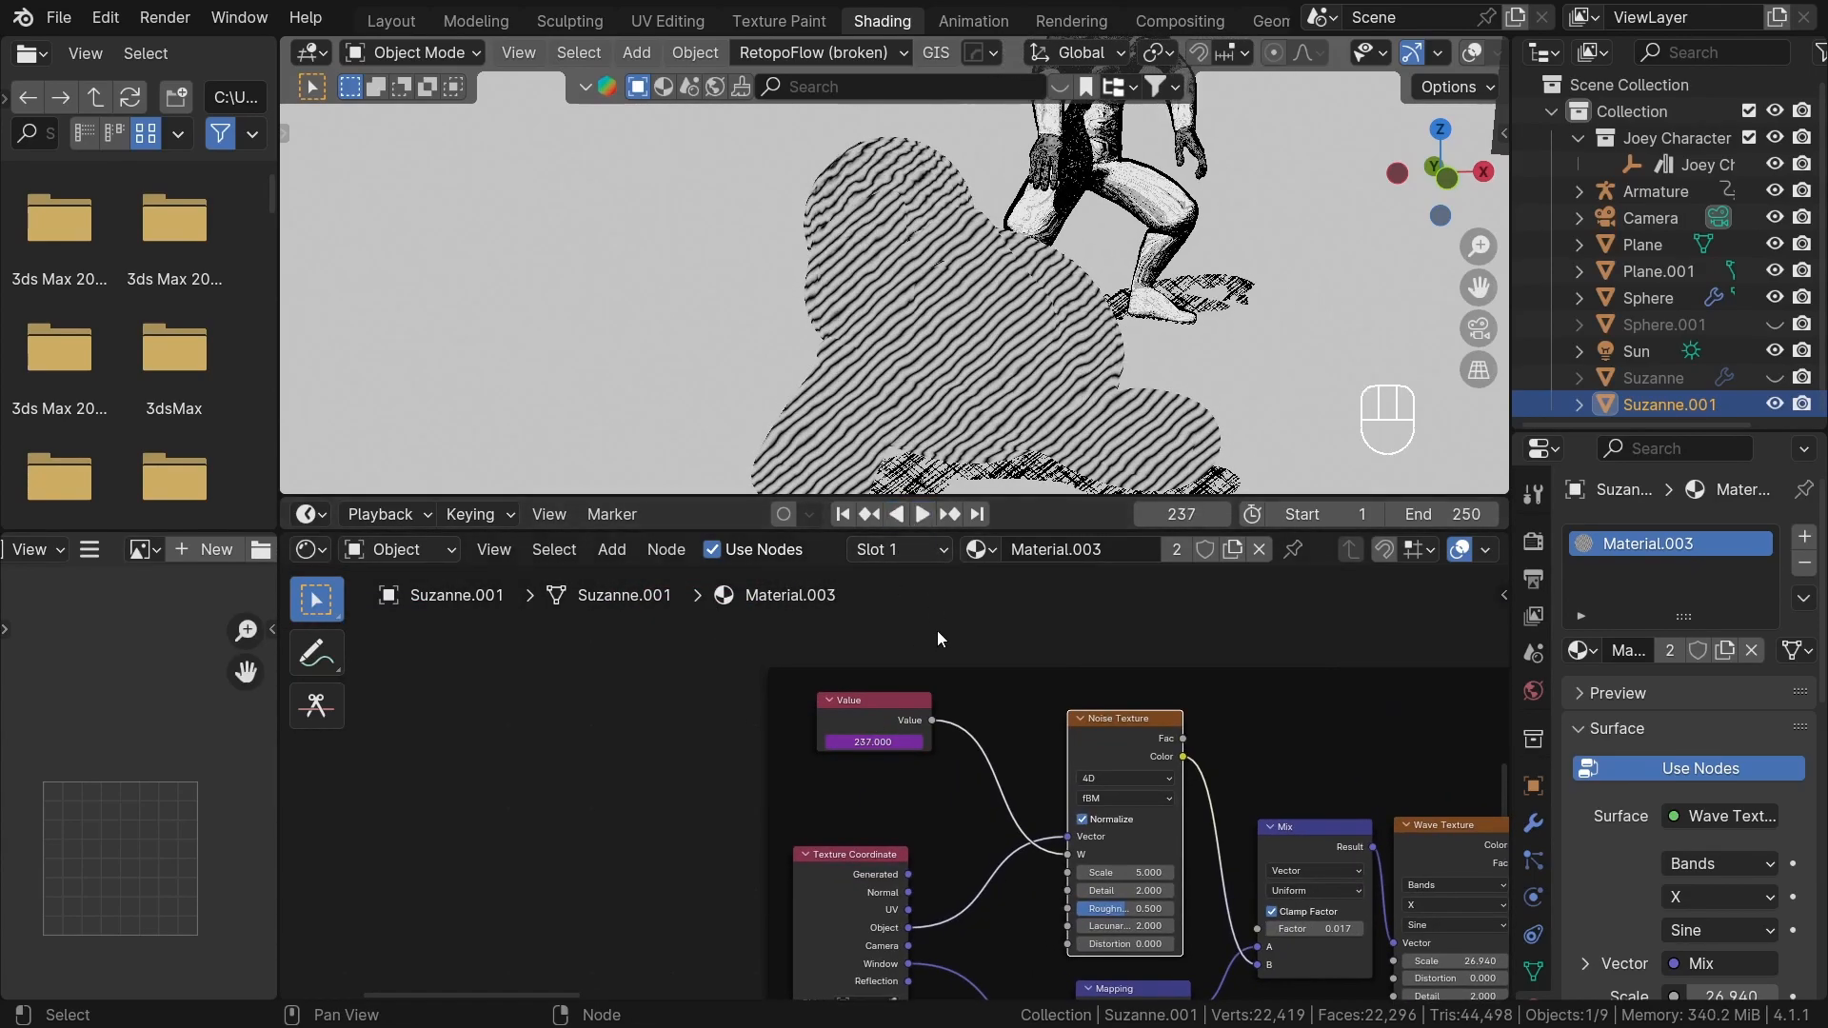
scroll(1030, 698, down, 3)
middle_drag(1149, 758, 674, 670)
middle_drag(1033, 798, 961, 761)
scroll(914, 789, down, 9)
scroll(928, 787, up, 1)
scroll(941, 780, up, 4)
ctrl+shift+click(984, 682)
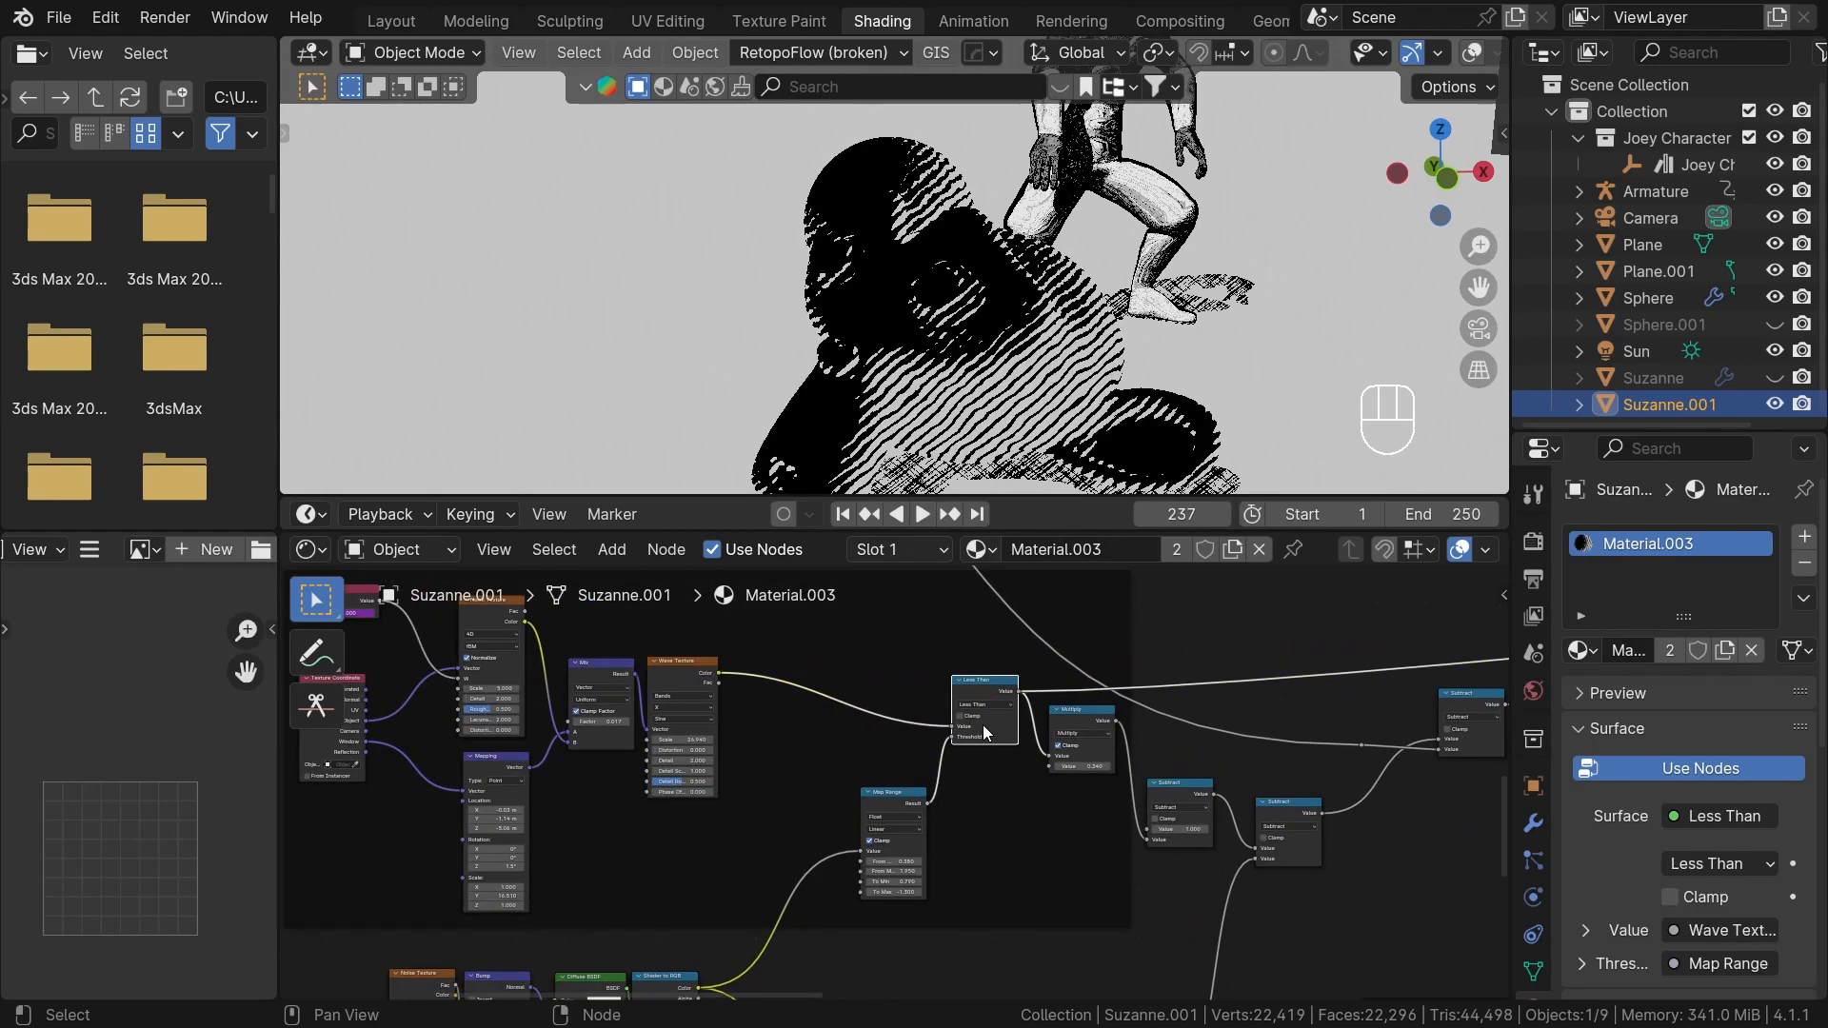
middle_drag(895, 688, 1001, 657)
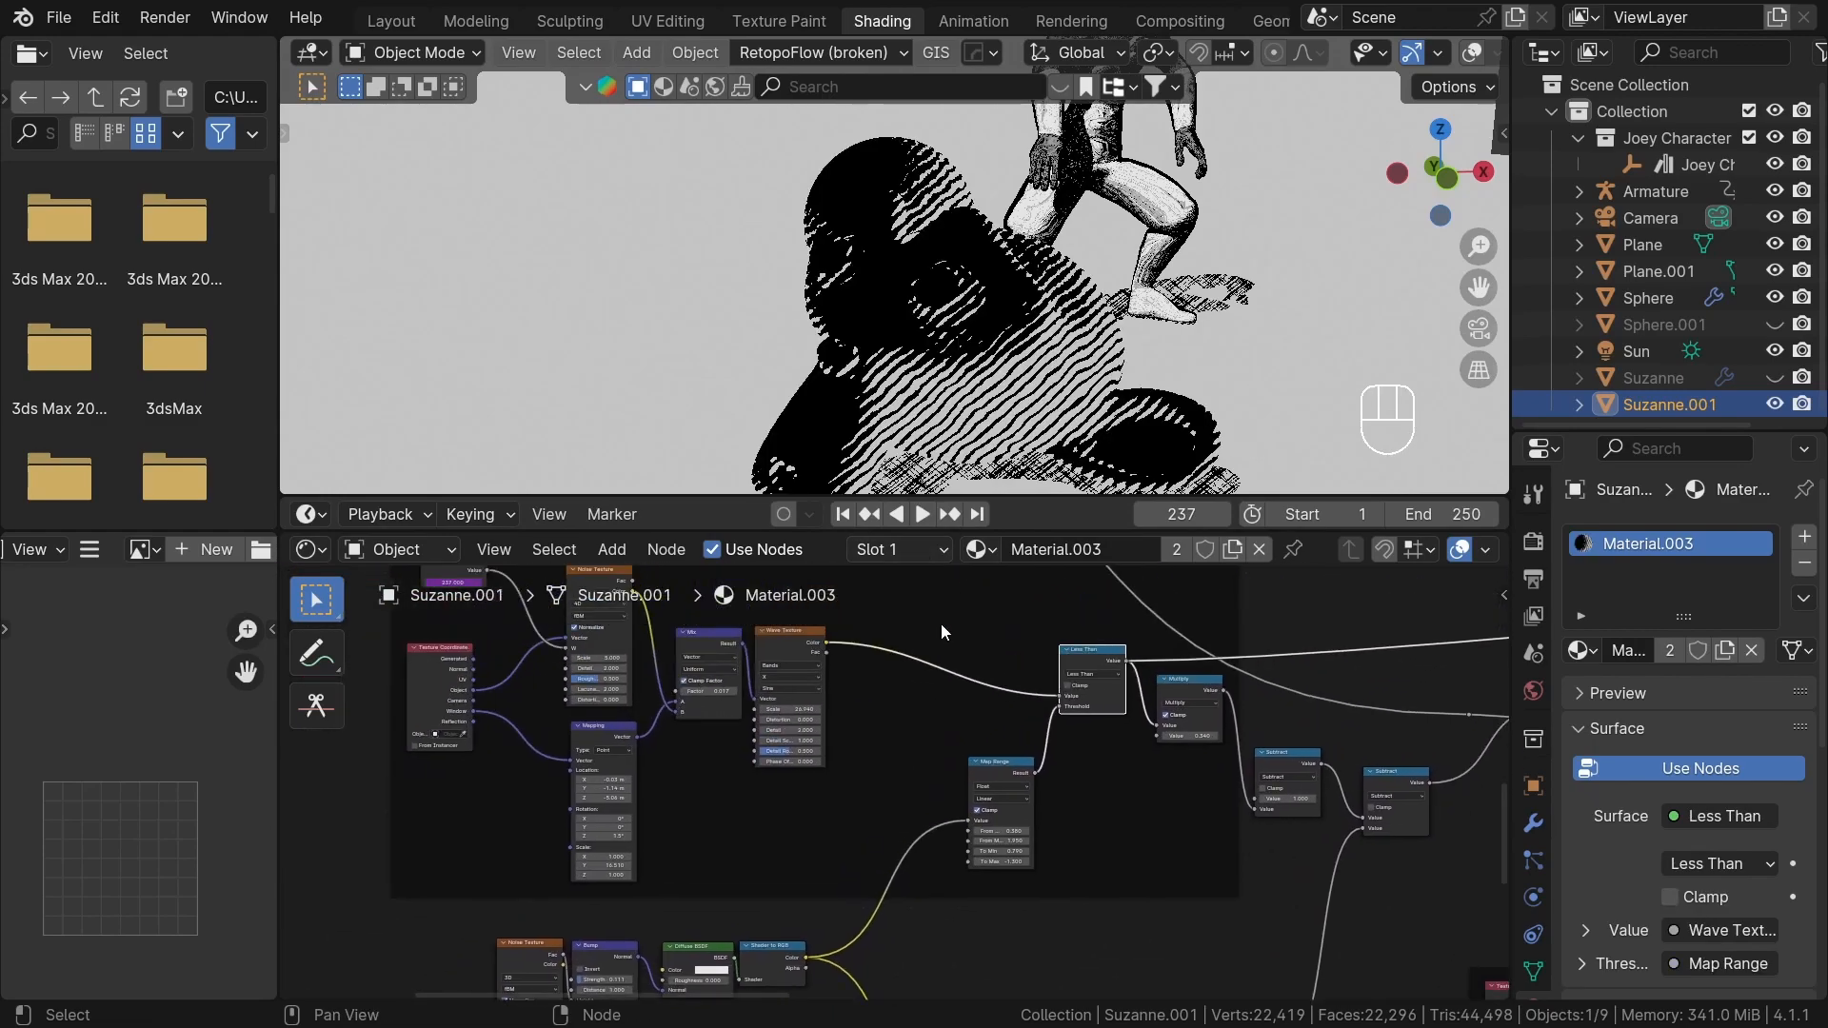
click(923, 515)
click(922, 518)
- Preview the second Subtract node, which combines the upper and lower stroke groups of Material.003
middle_drag(1223, 717, 1039, 652)
scroll(1039, 652, down, 4)
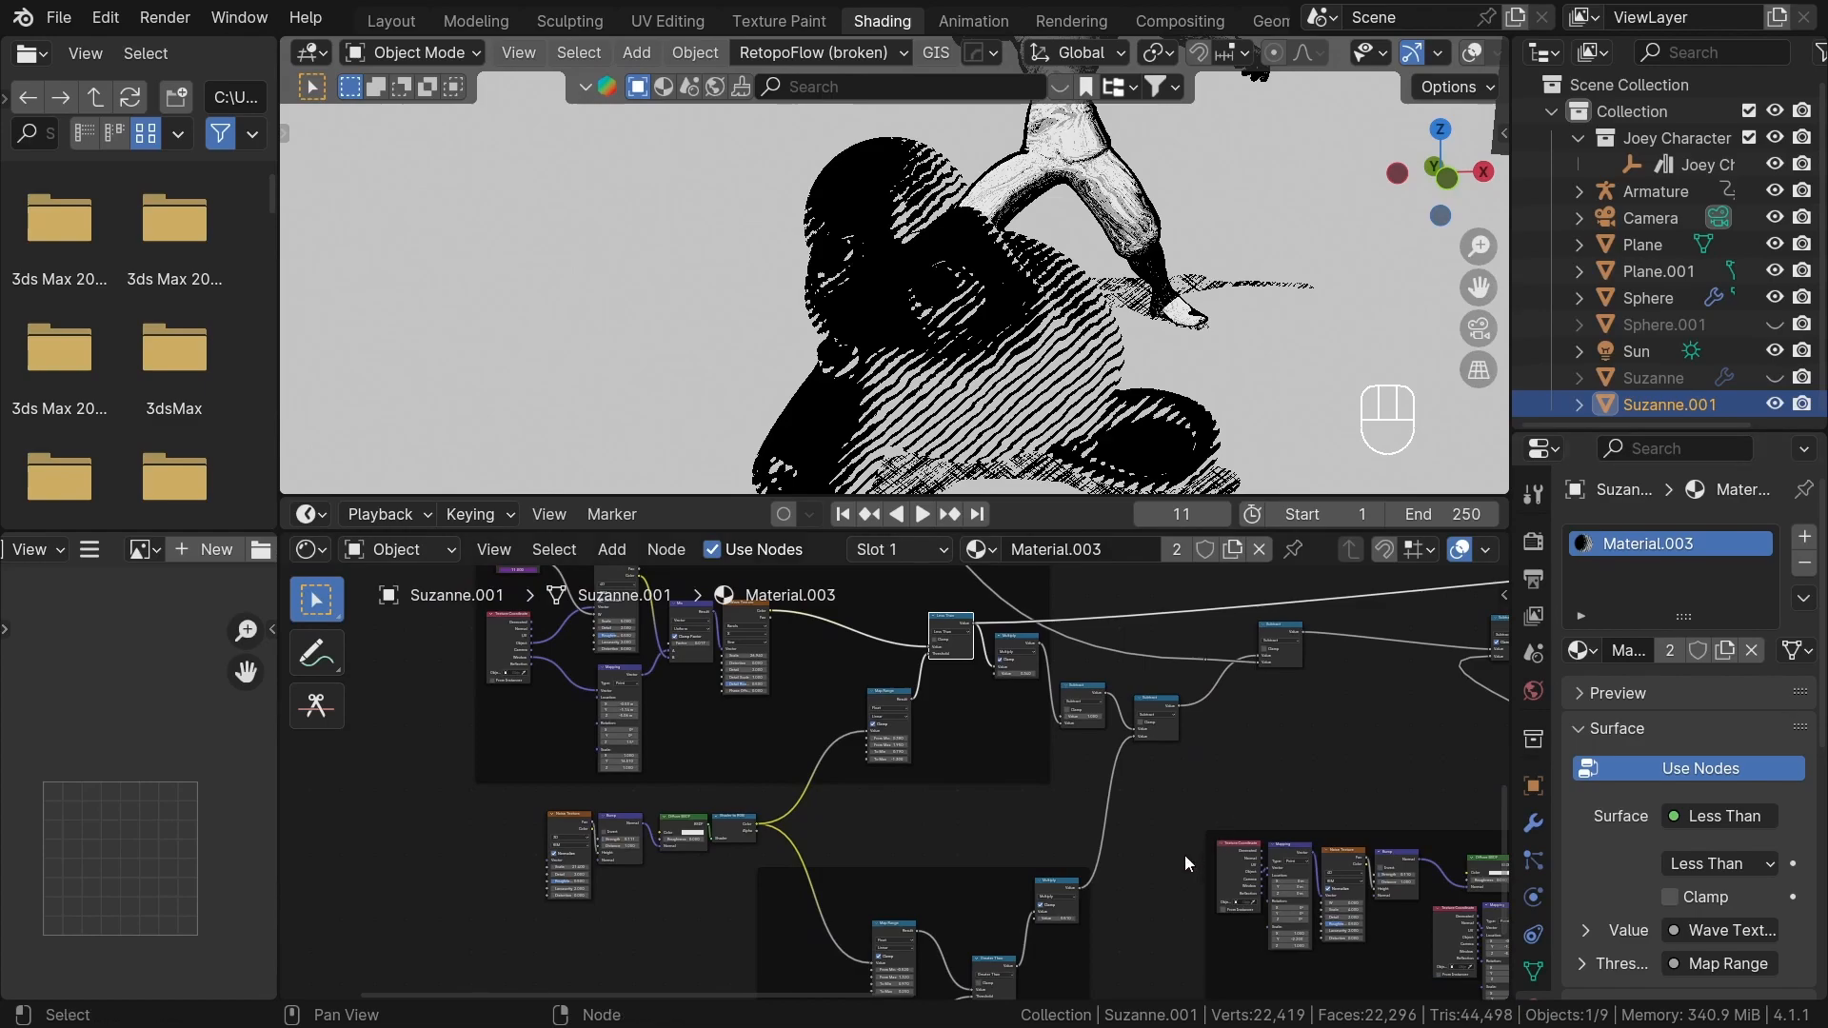
scroll(1186, 855, down, 5)
drag(1119, 726, 844, 608)
drag(1139, 902, 990, 736)
scroll(1152, 665, up, 4)
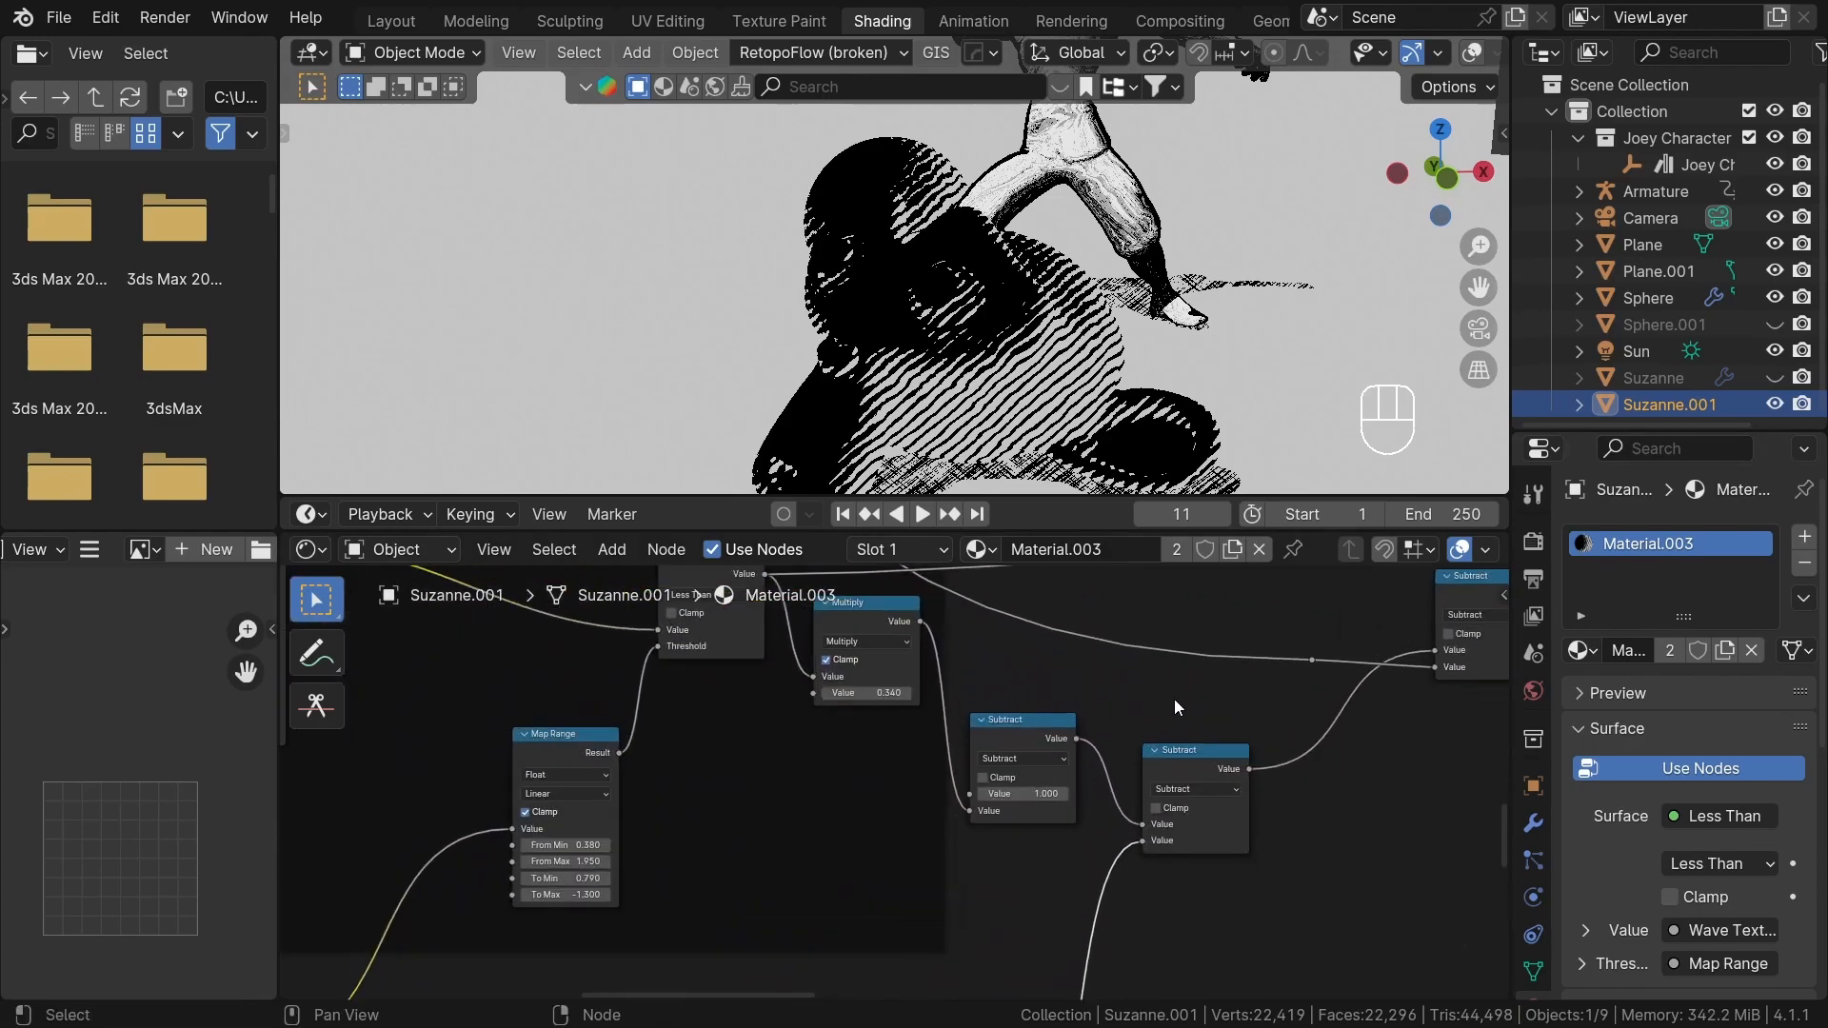
scroll(1168, 773, up, 3)
ctrl+shift+click(1207, 773)
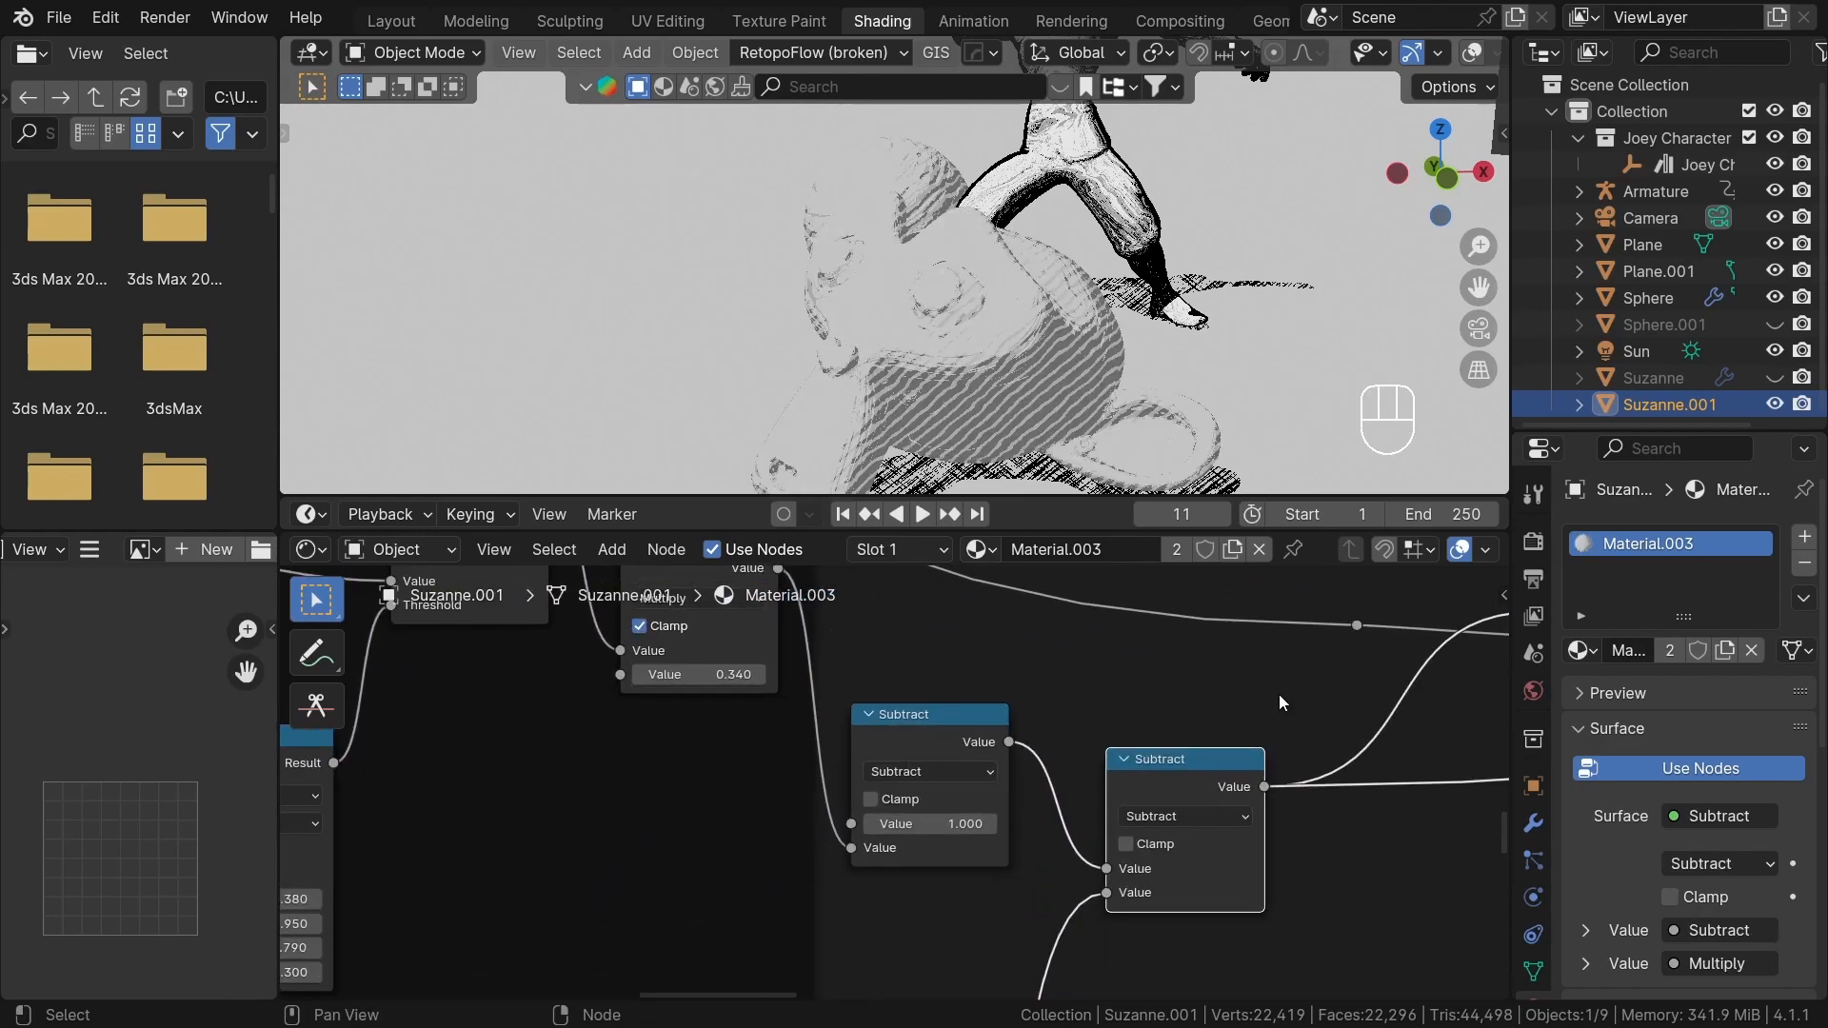
- Toggle muting of the combining Subtract node several times to compare the shading with and without it
scroll(1201, 743, down, 3)
scroll(1181, 813, down, 2)
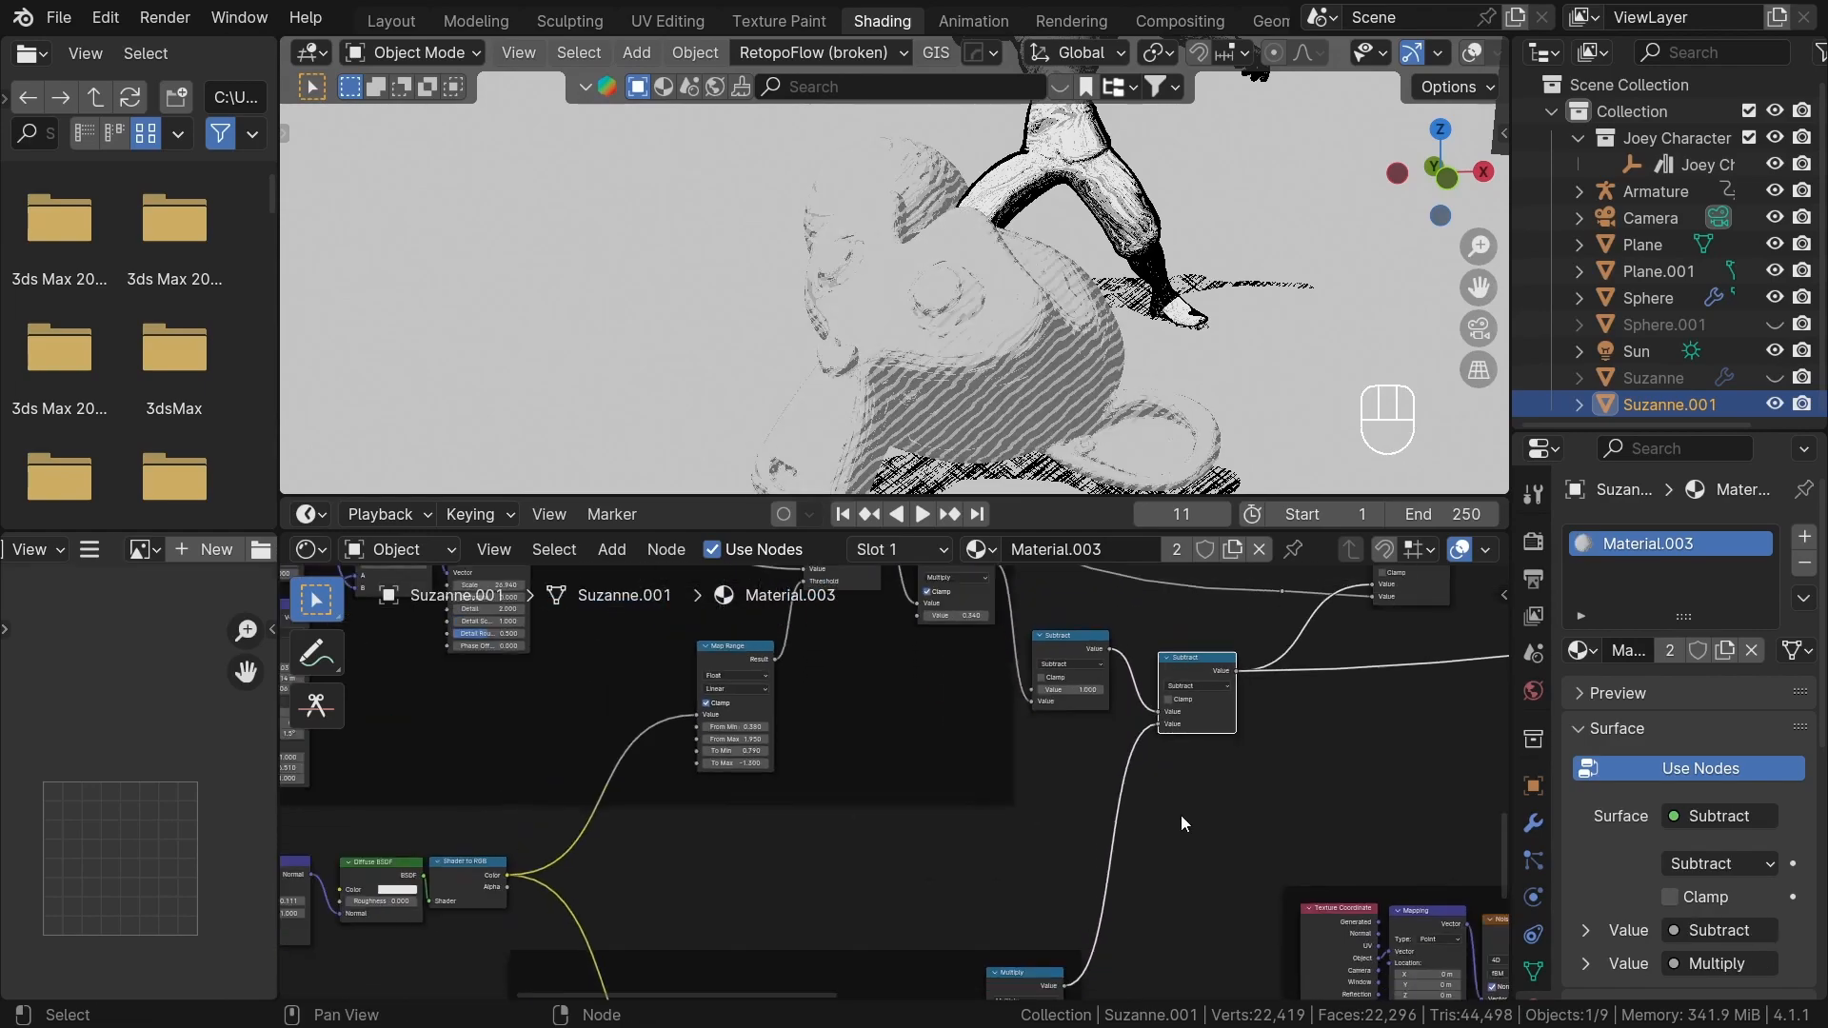
scroll(1180, 778, up, 3)
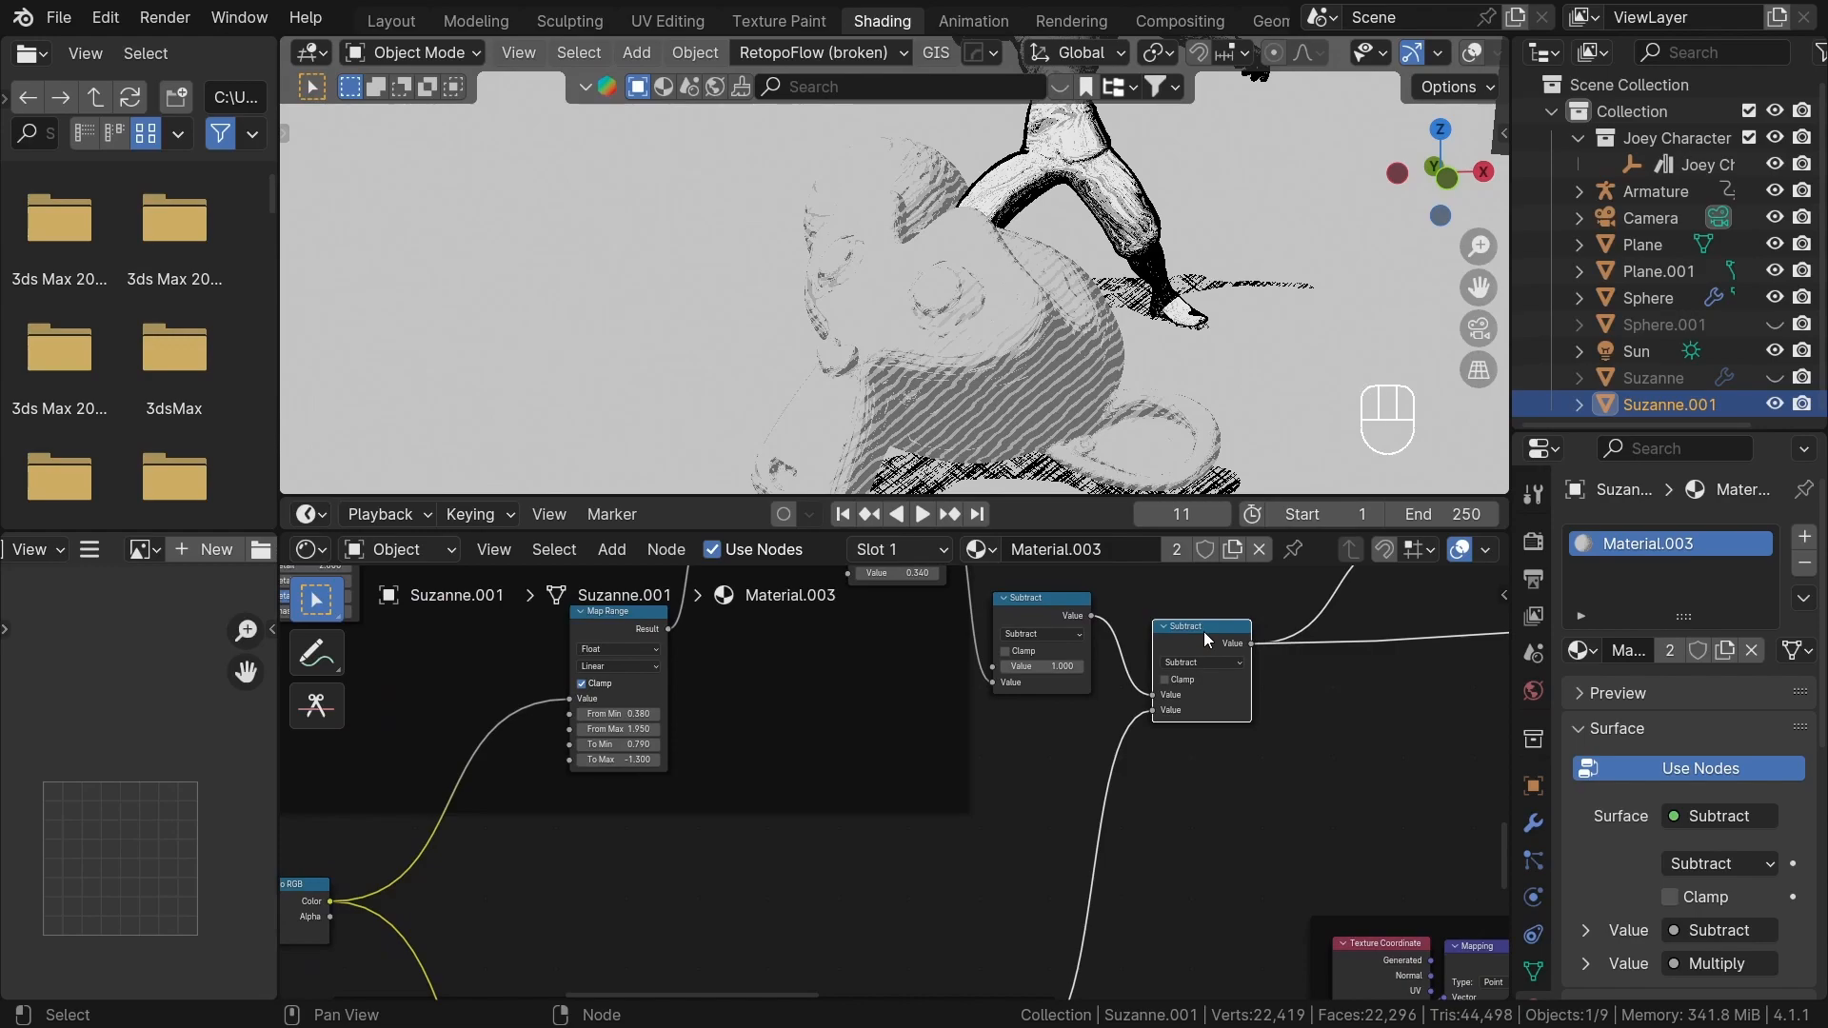
key(m)
key(m)
key(m)
key(m)
key(m)
key(m)
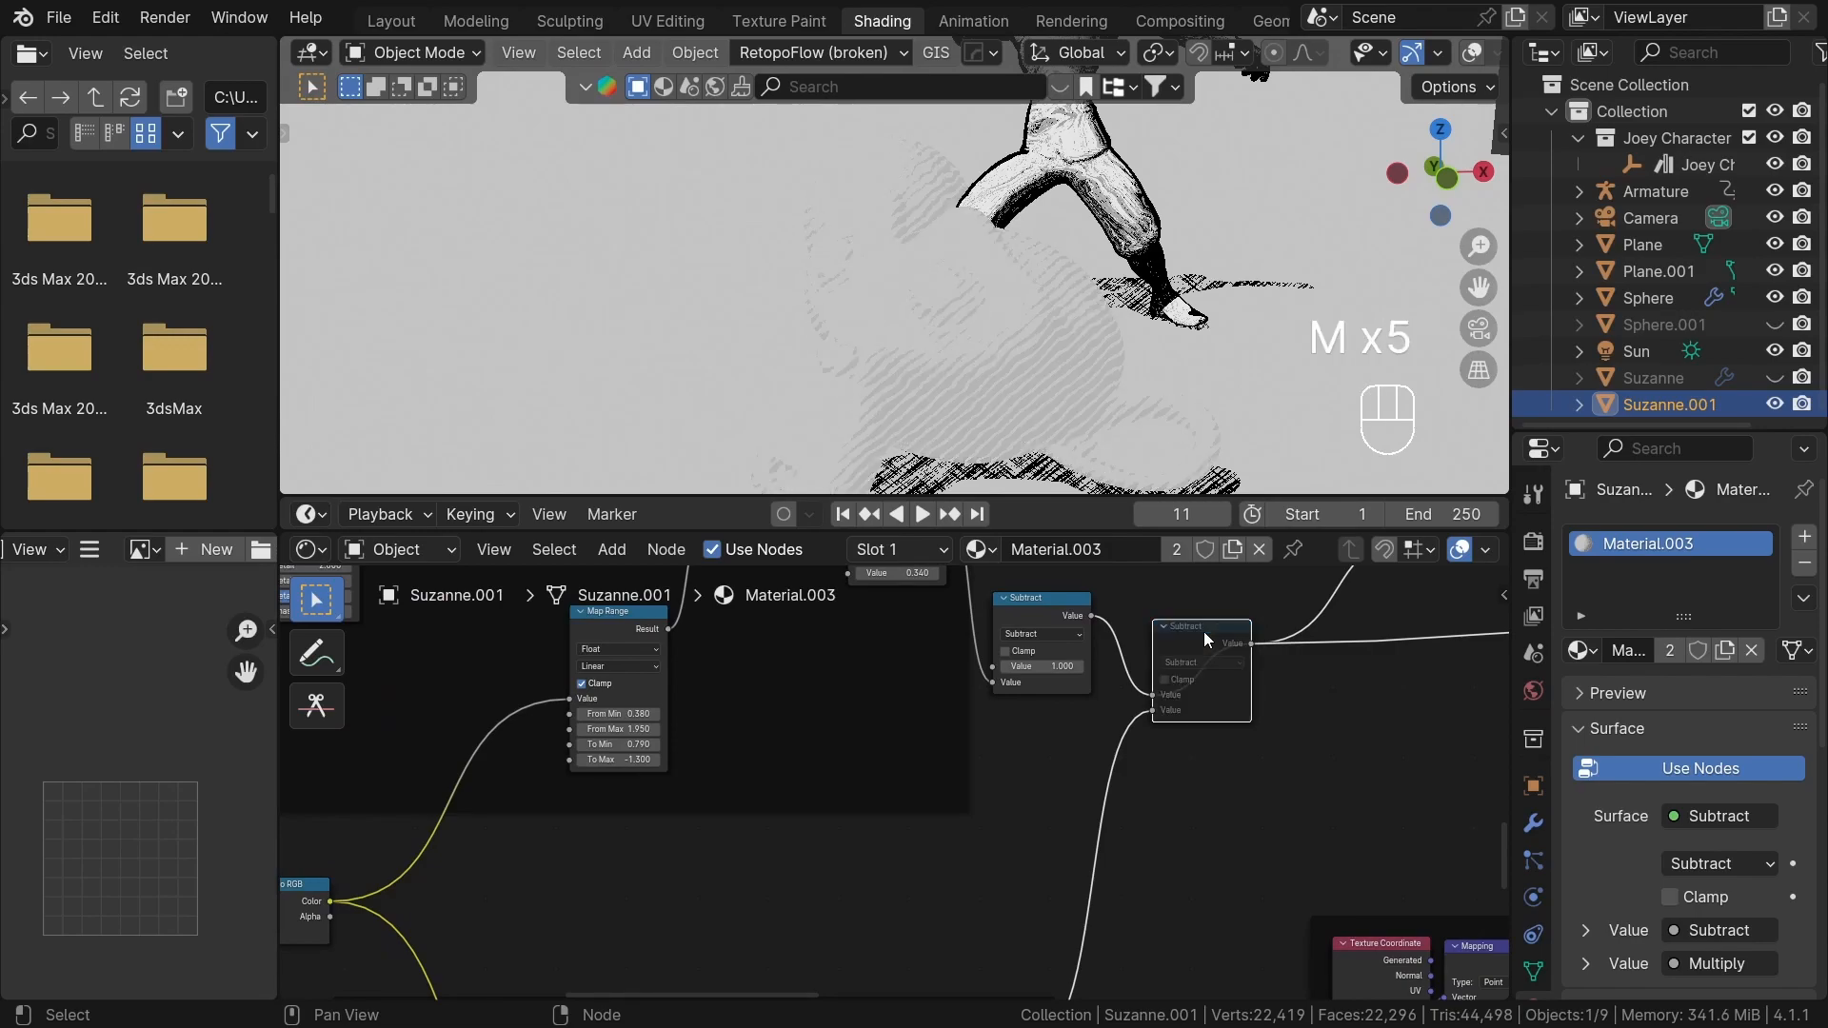
- Preview the first Subtract node, which subtracts the upper group's Multiply output from 1.000
scroll(1181, 782, down, 3)
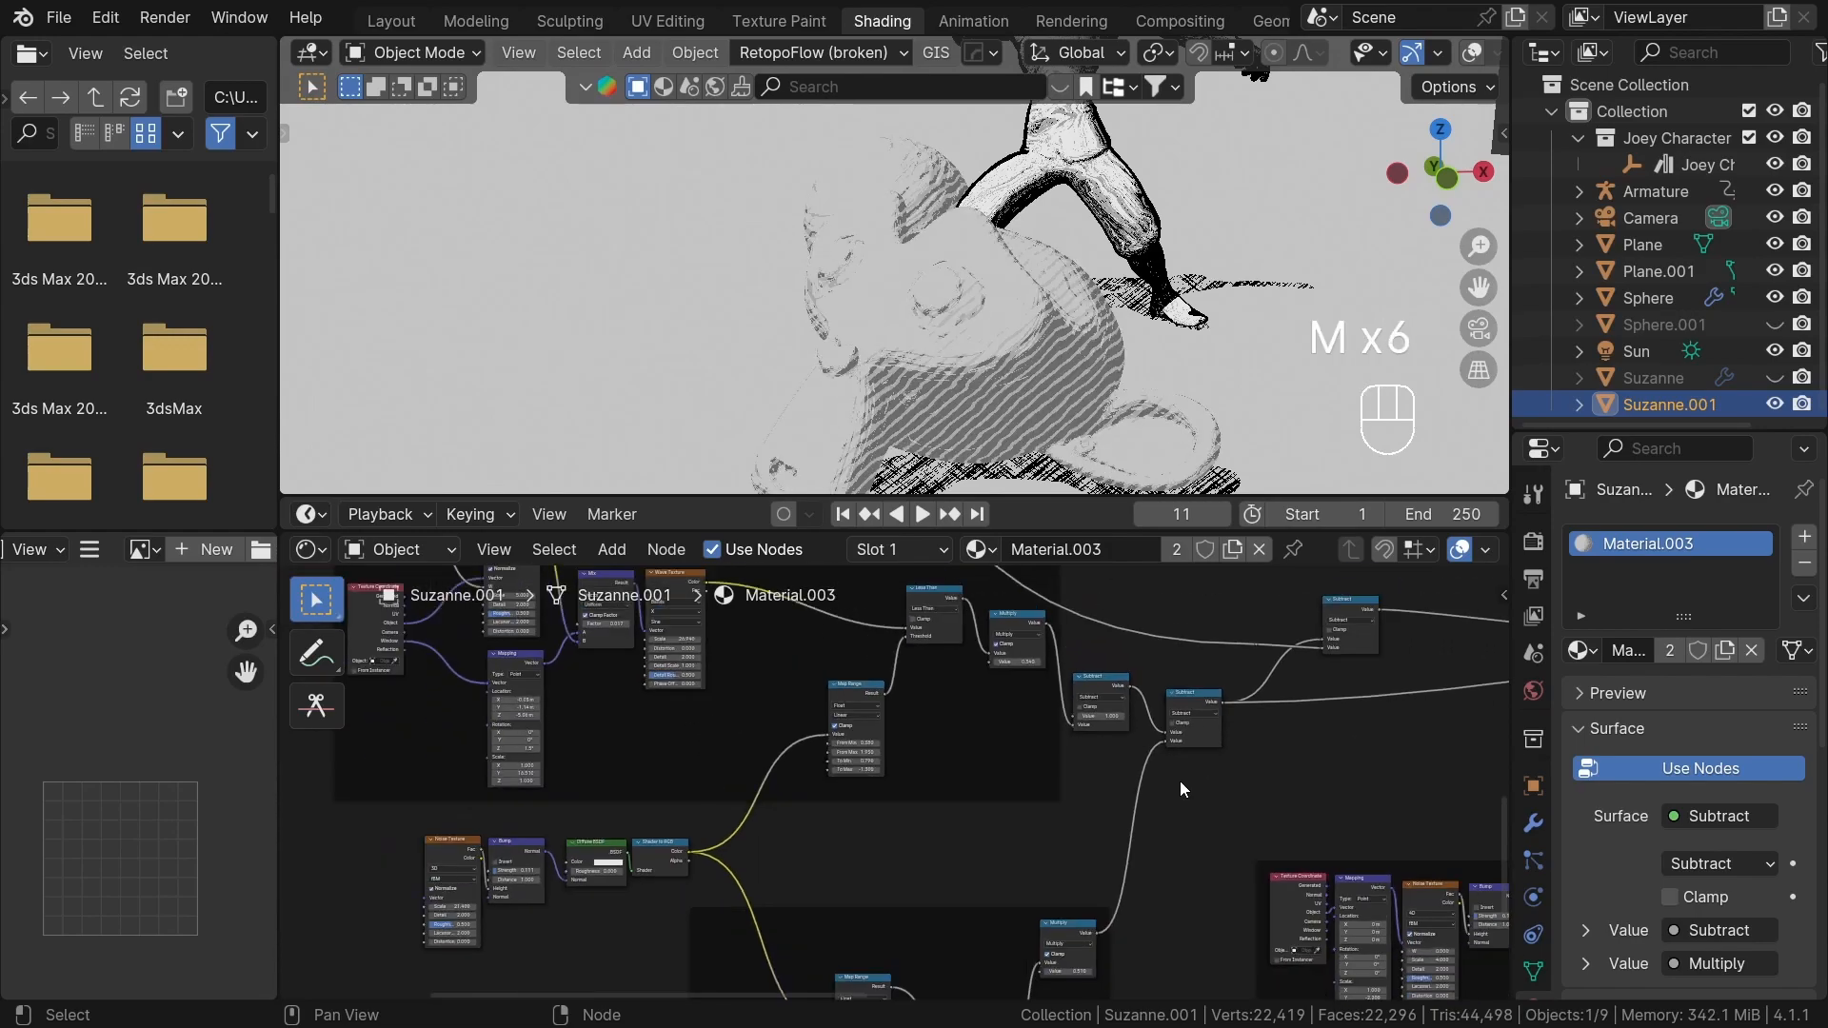
scroll(1140, 711, up, 3)
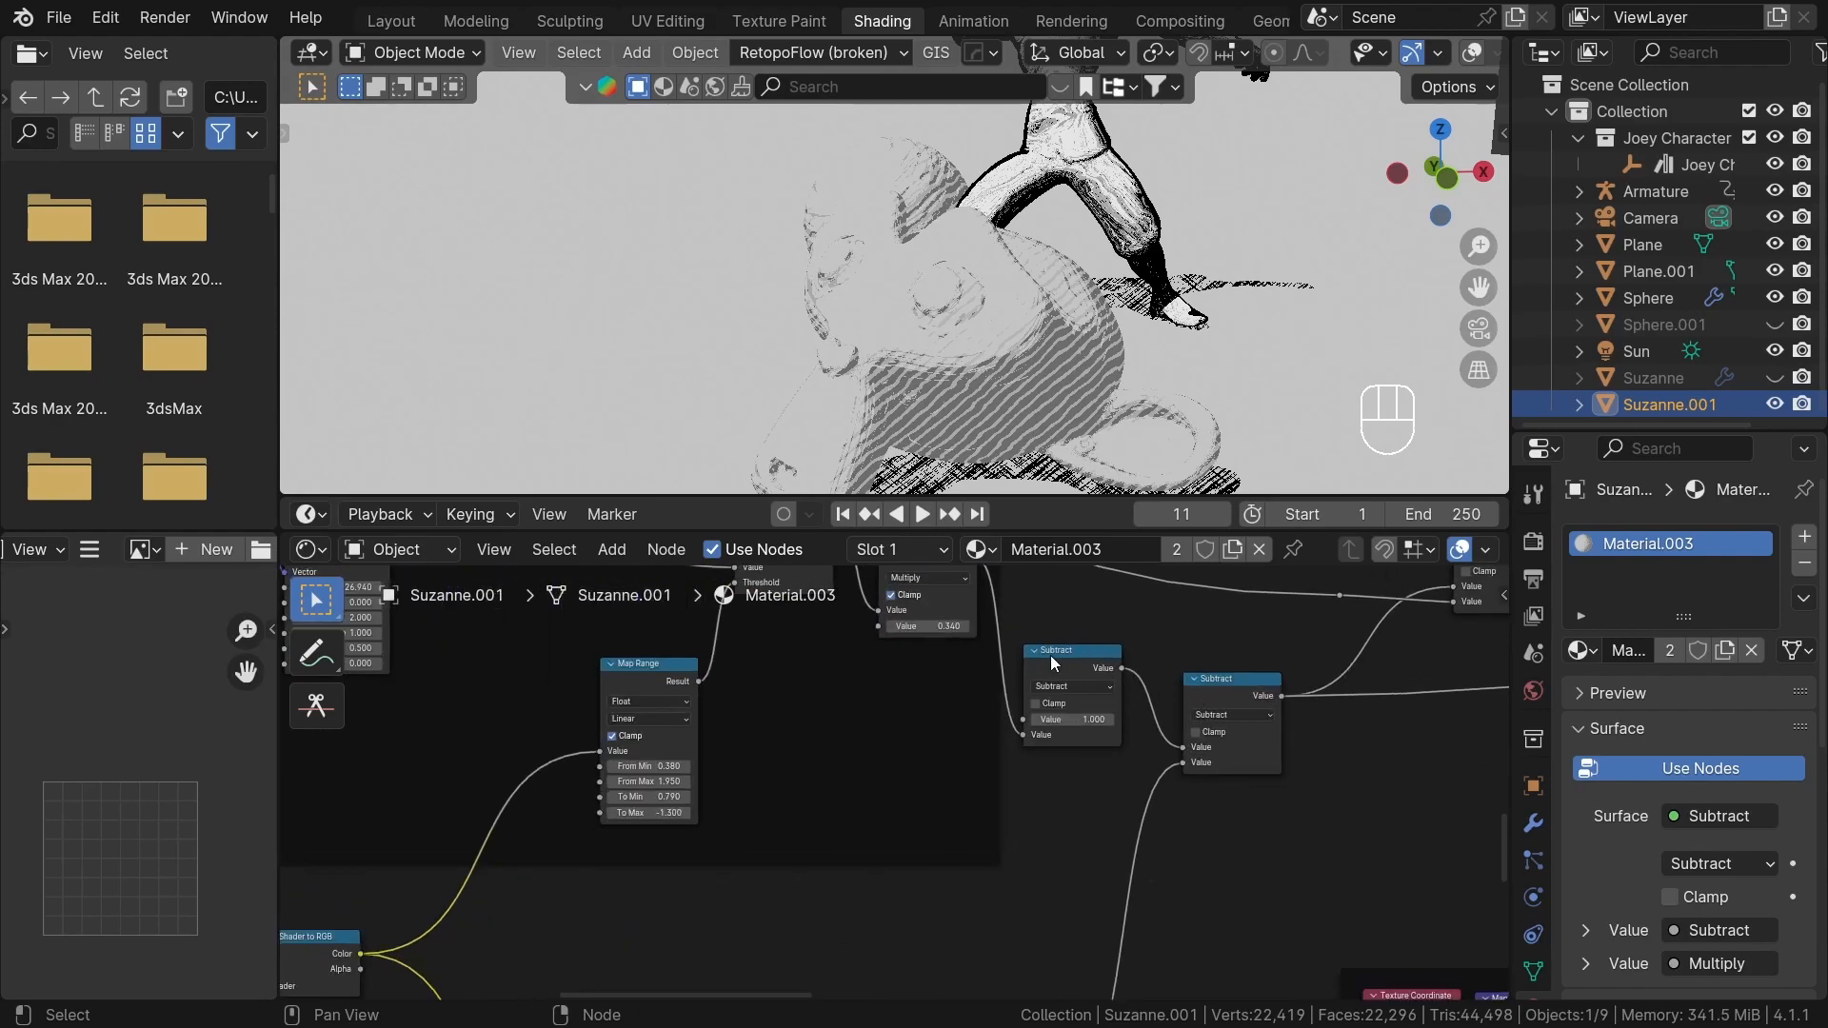
ctrl+shift+click(1057, 657)
middle_drag(980, 668, 1051, 725)
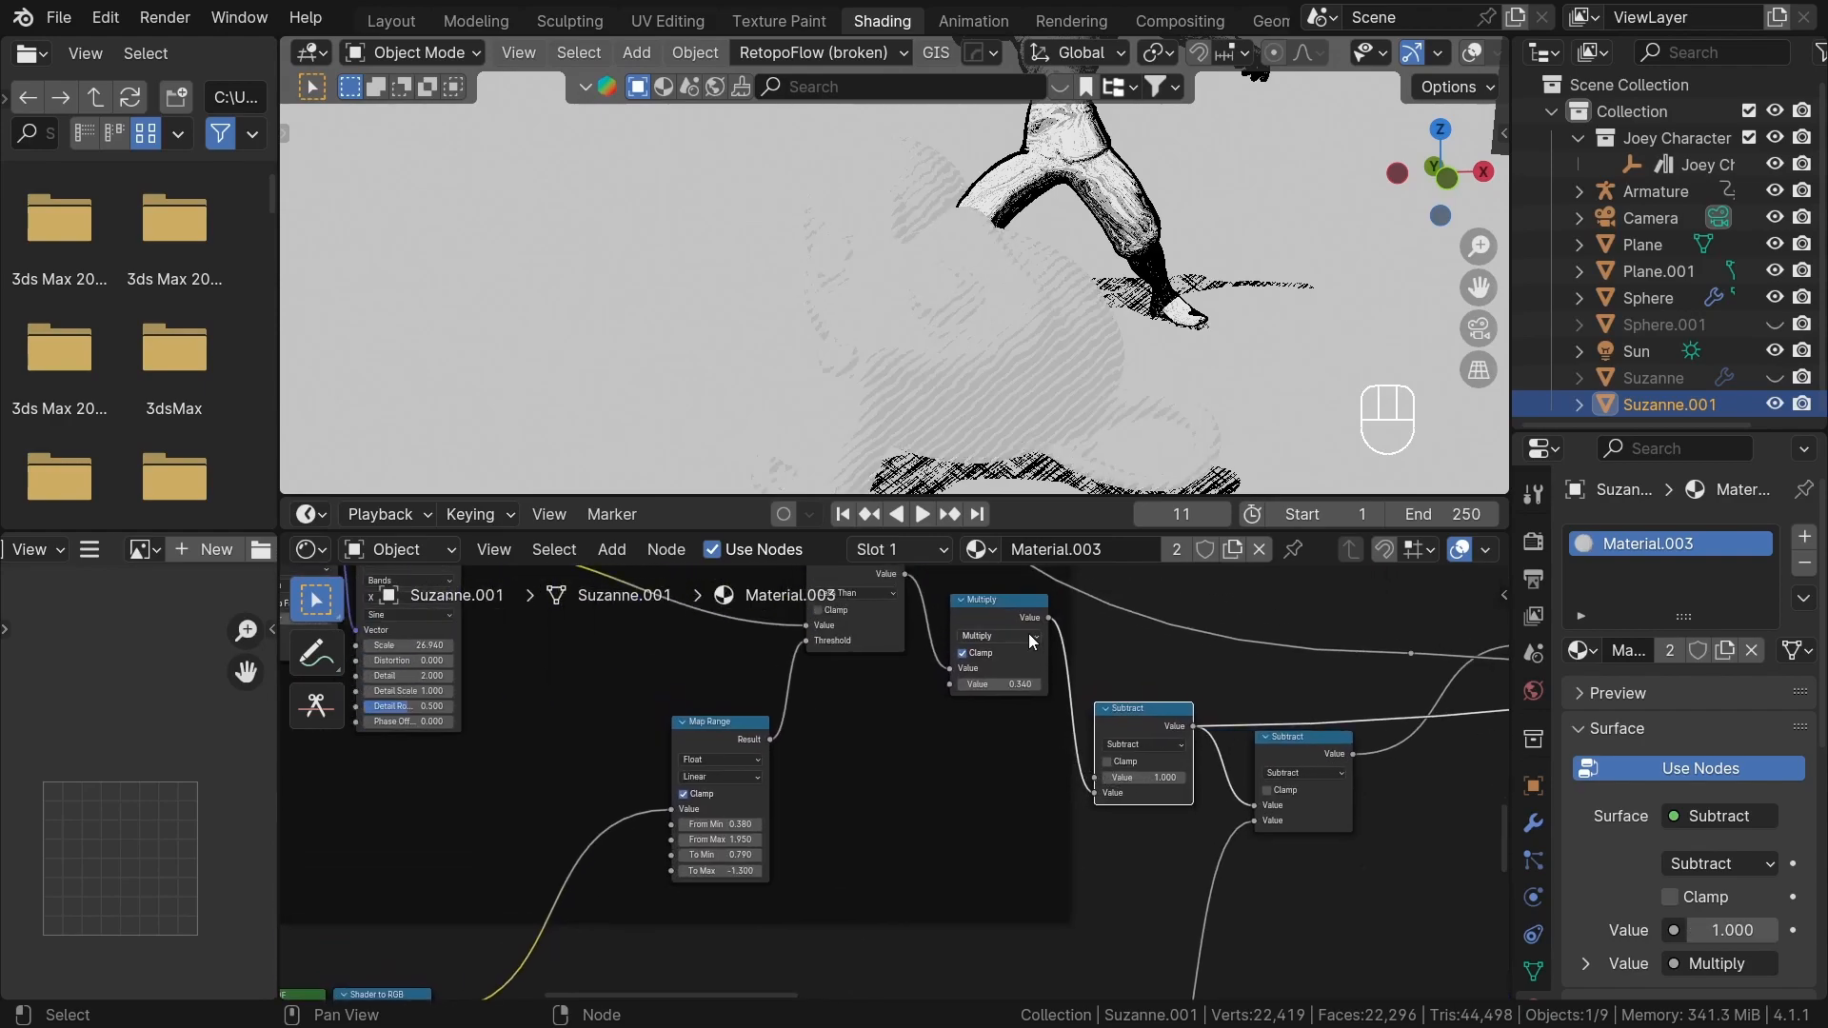
- Mute the Multiply nodes of the upper and lower stroke groups, and preview the combining Subtract node
click(992, 614)
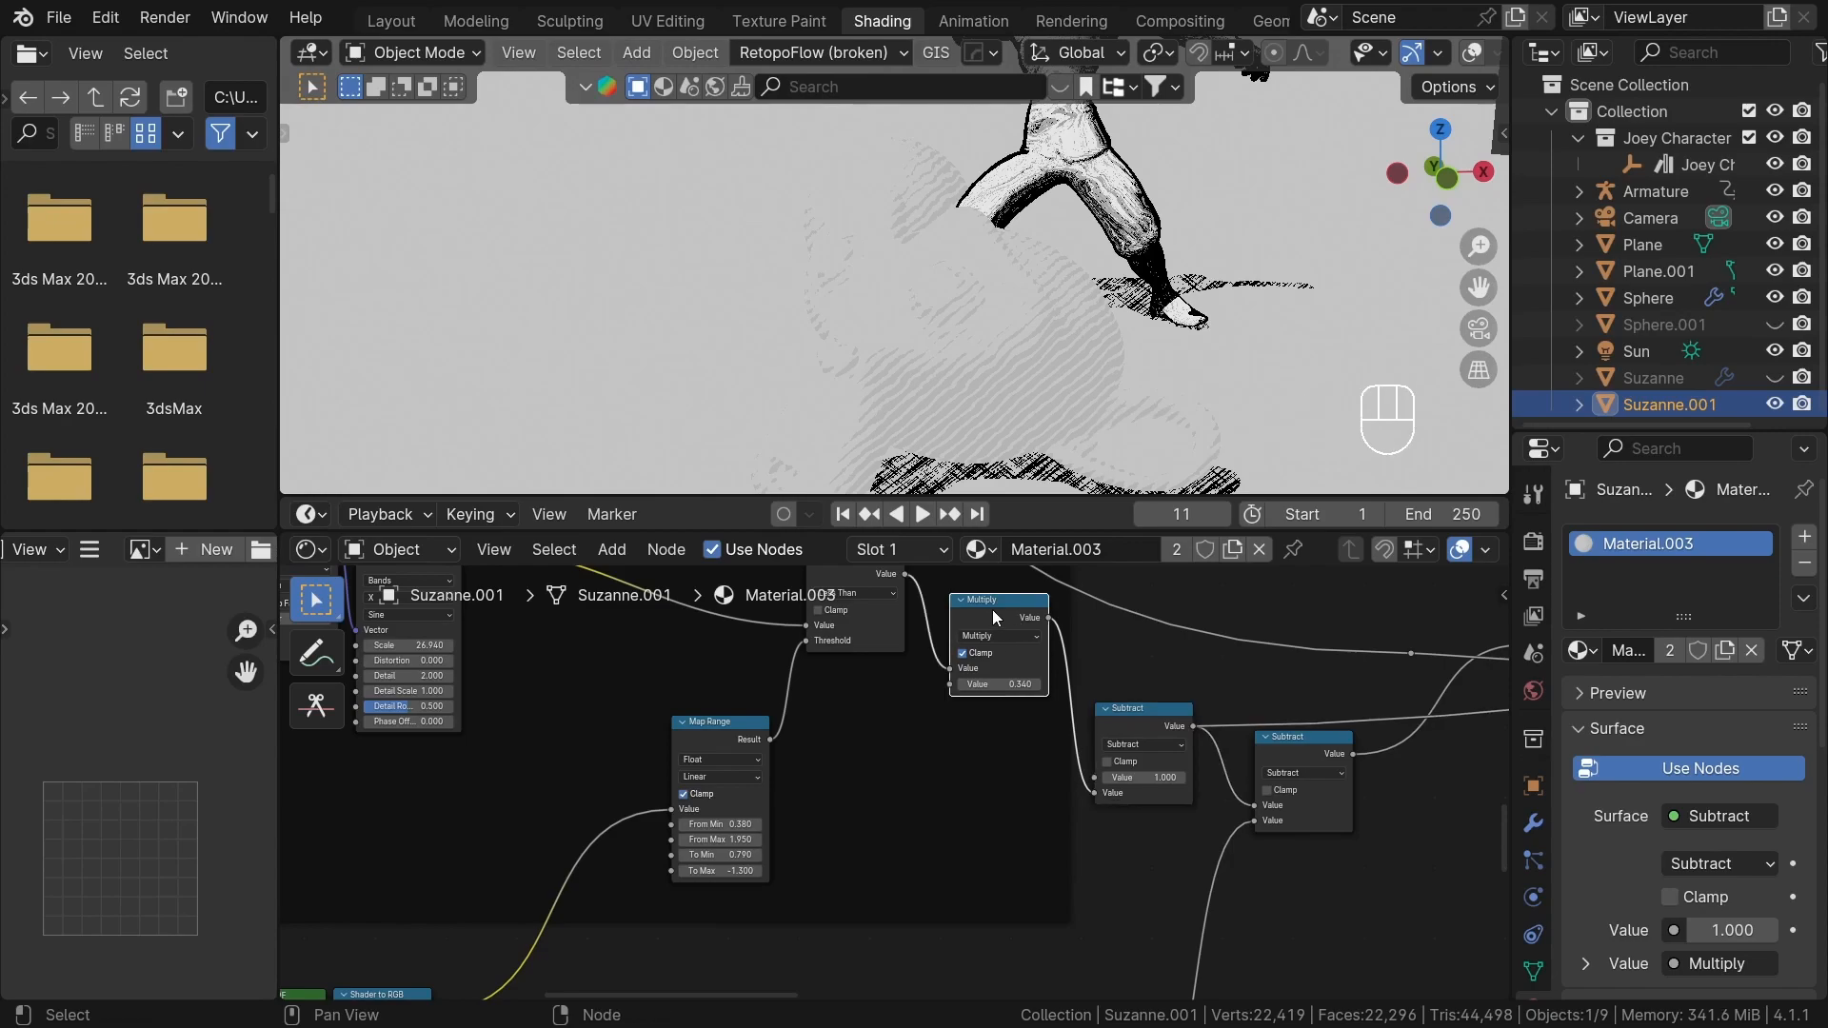
scroll(1061, 788, down, 5)
middle_drag(1110, 900, 1112, 662)
scroll(1087, 852, up, 5)
click(1083, 758)
scroll(1085, 761, down, 2)
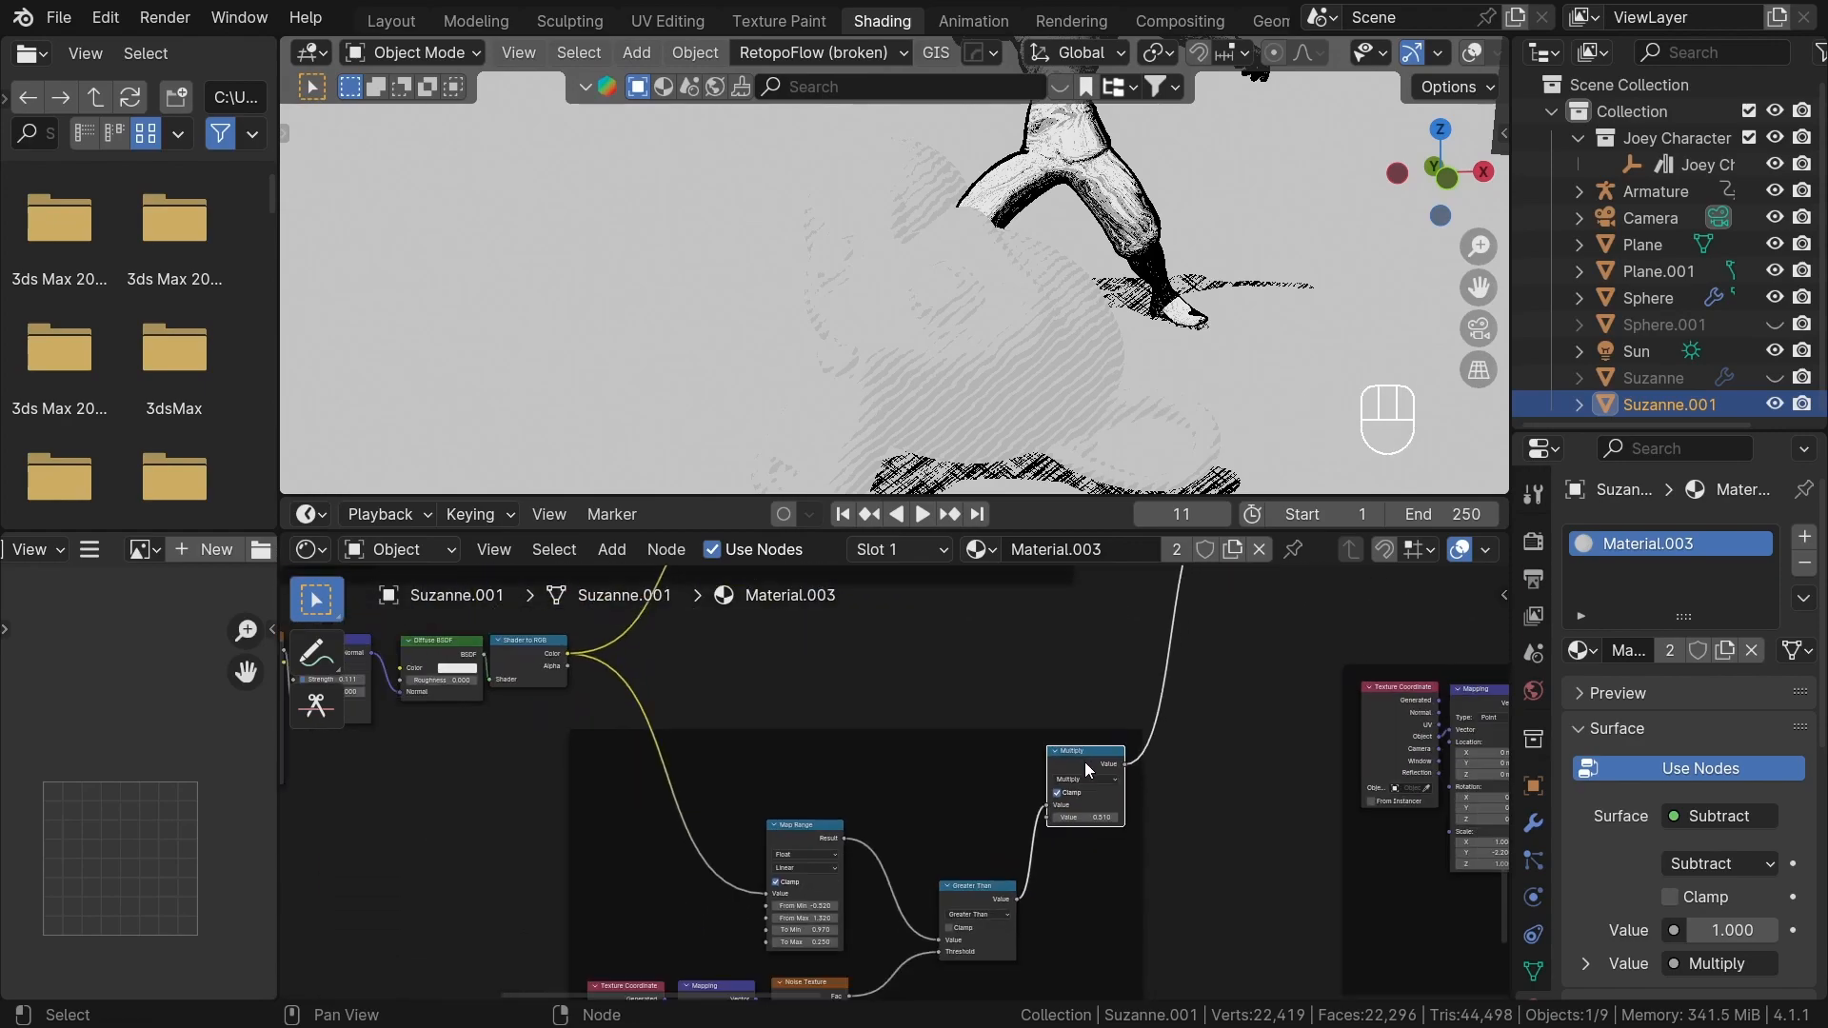
key(m)
middle_drag(1086, 769, 1090, 994)
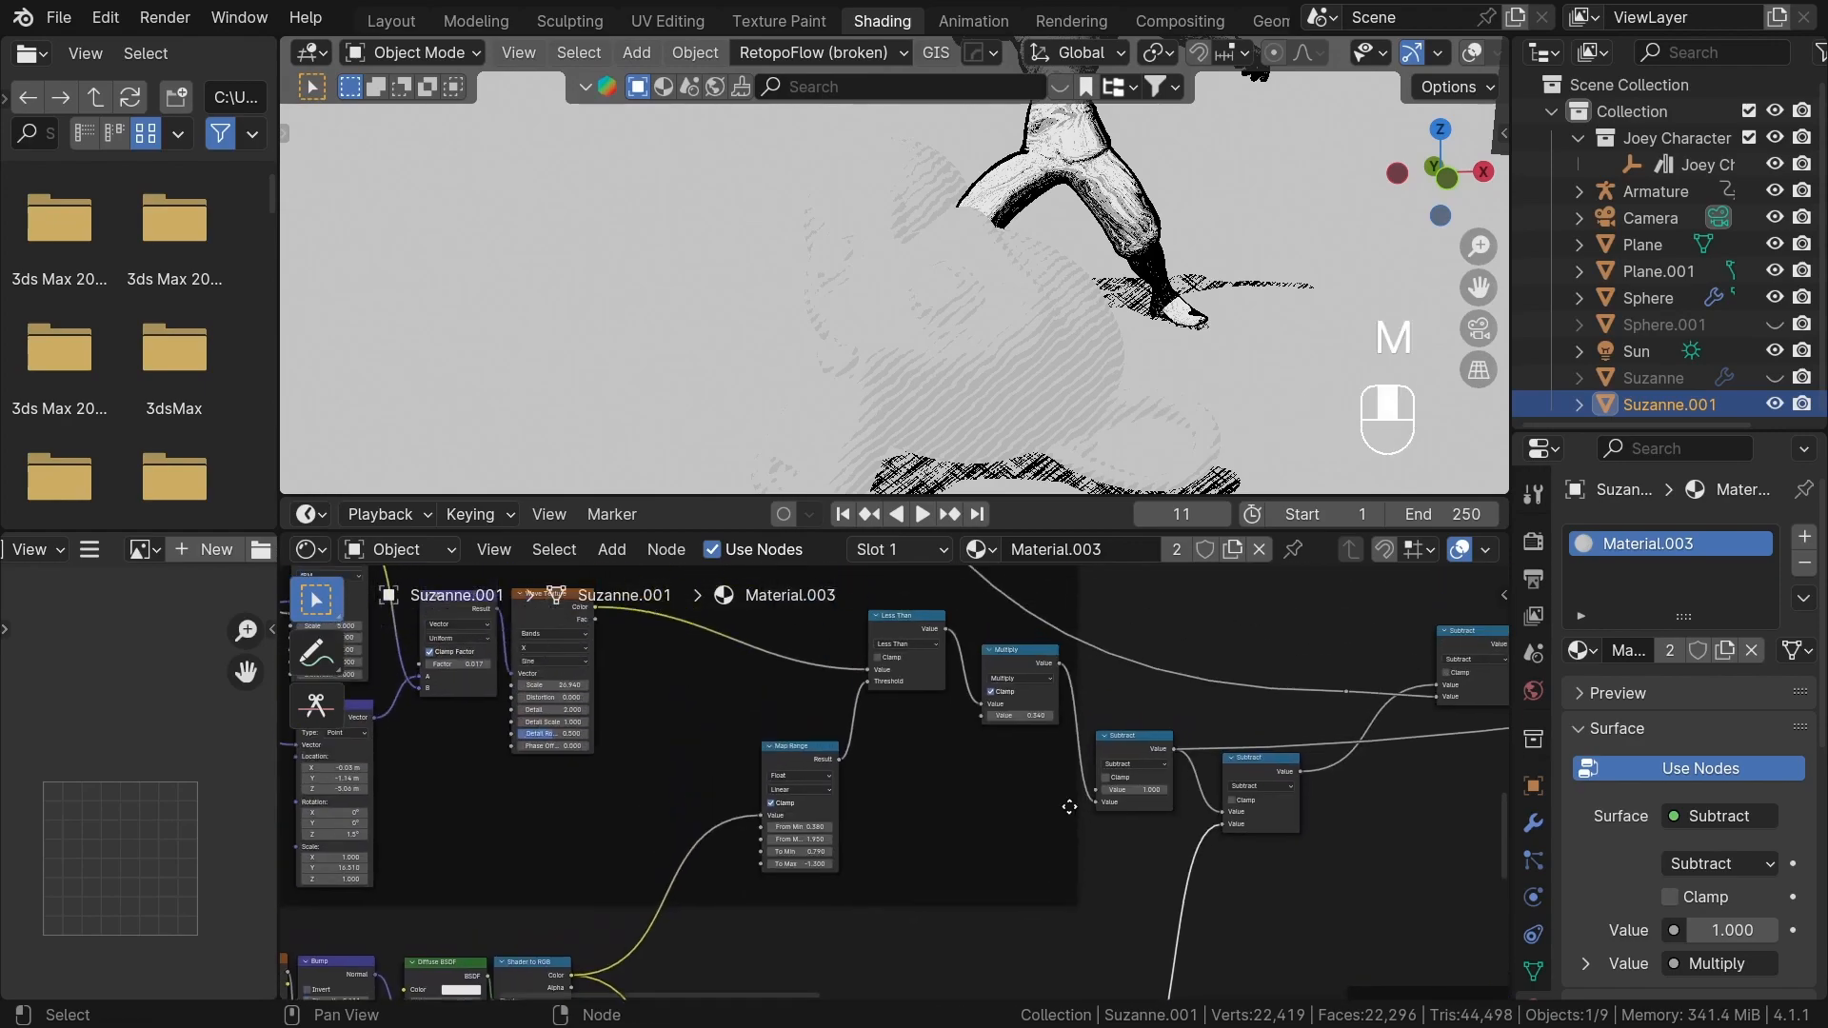
click(1024, 659)
key(m)
scroll(1225, 866, up, 2)
ctrl+shift+click(1275, 764)
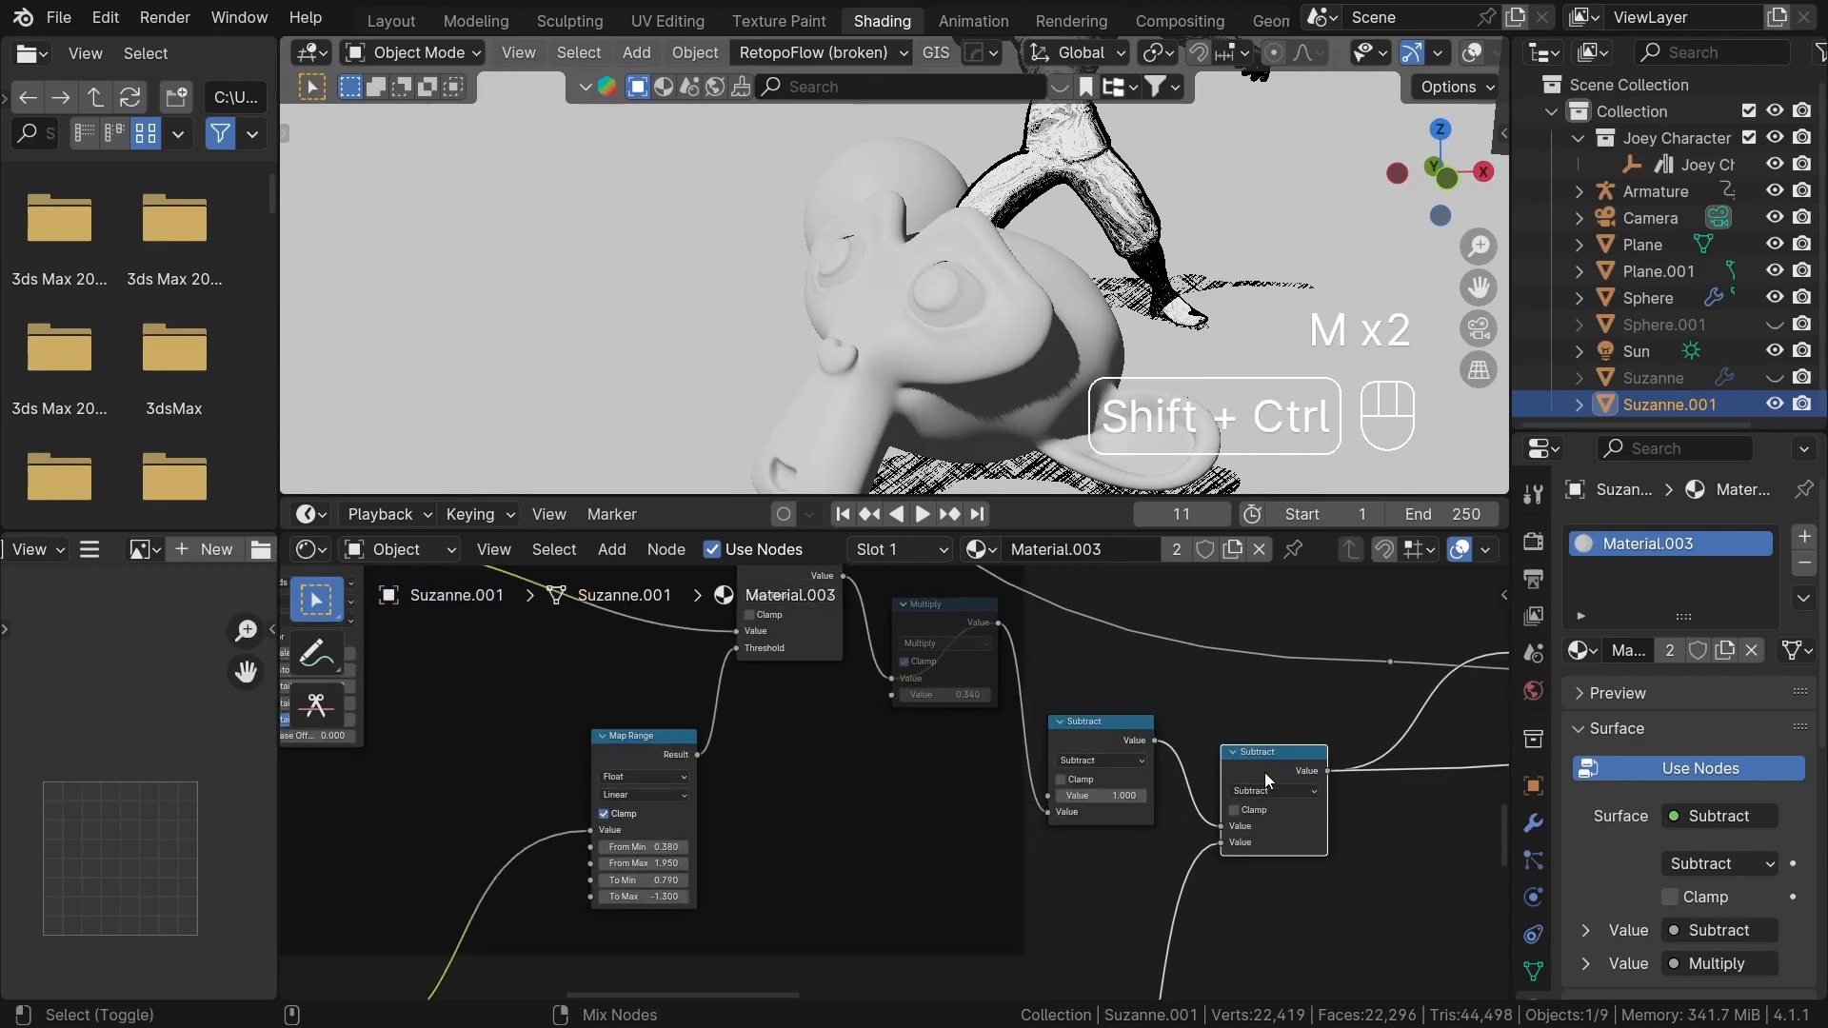
scroll(1070, 366, up, 5)
scroll(1070, 359, down, 5)
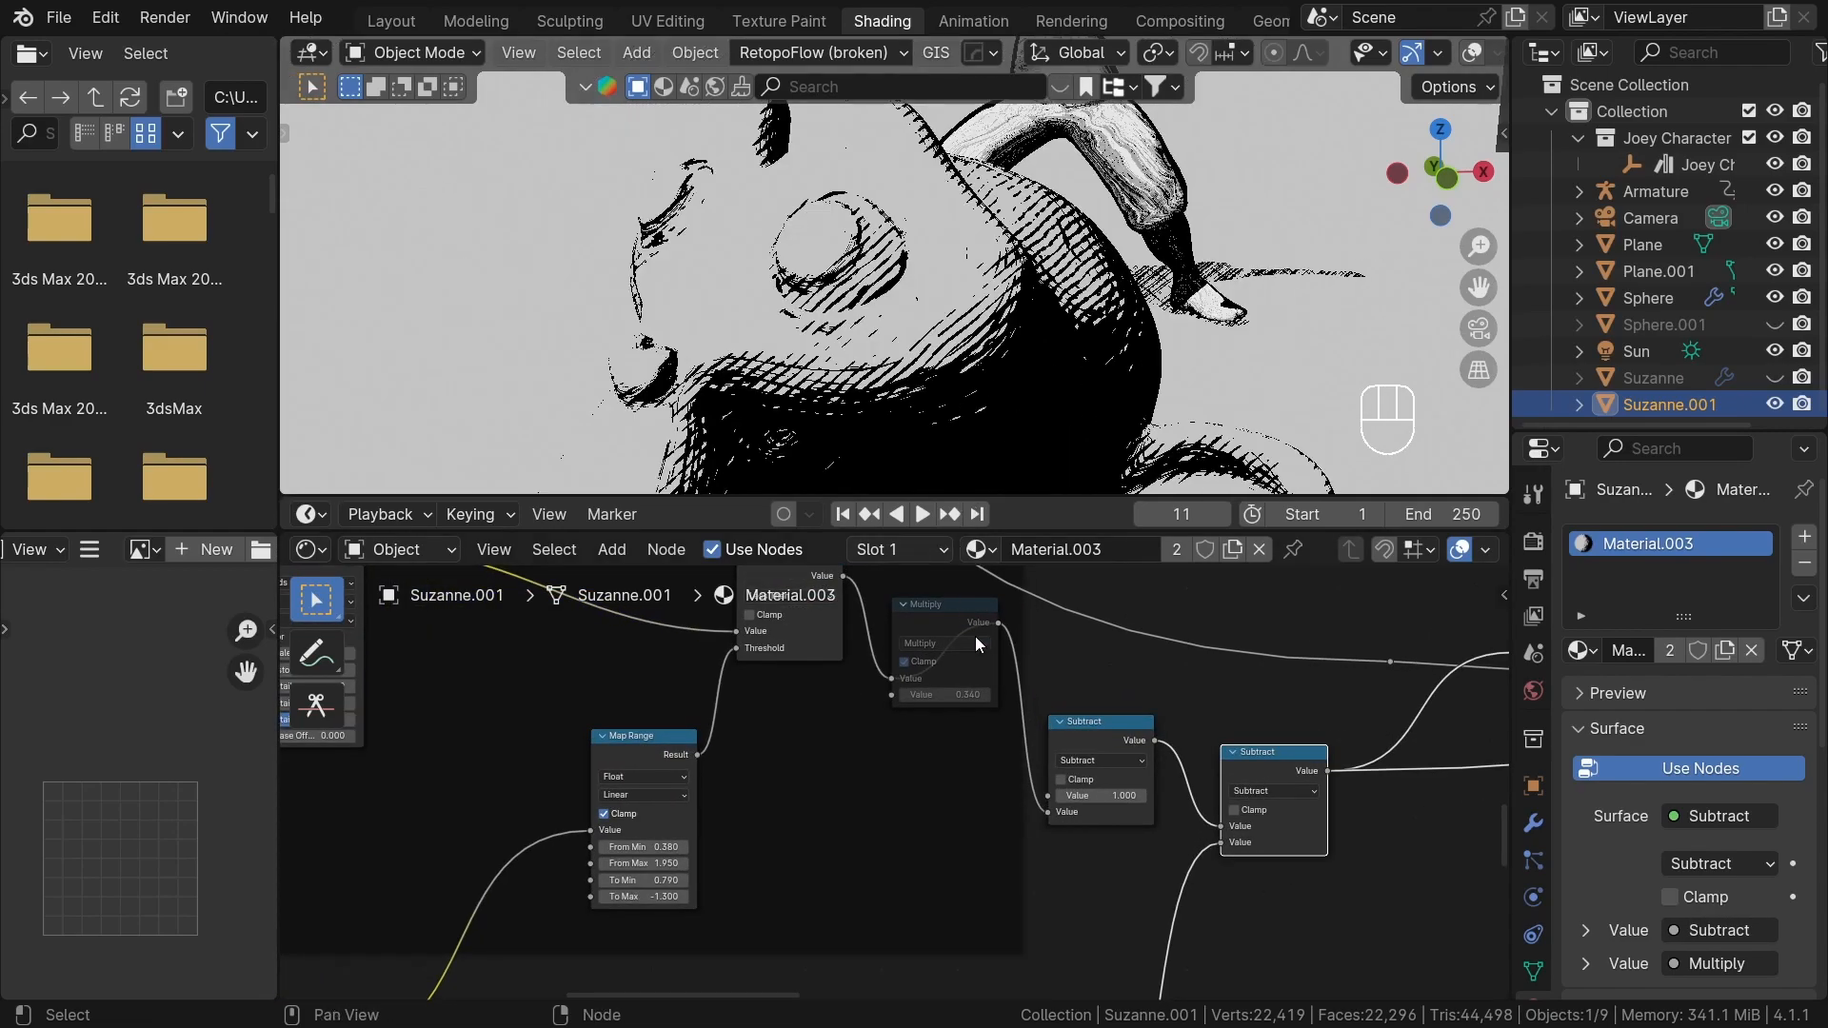
- Unmute the Multiply nodes of the upper and lower stroke groups
middle_drag(967, 615, 982, 659)
ctrl+shift+click(950, 650)
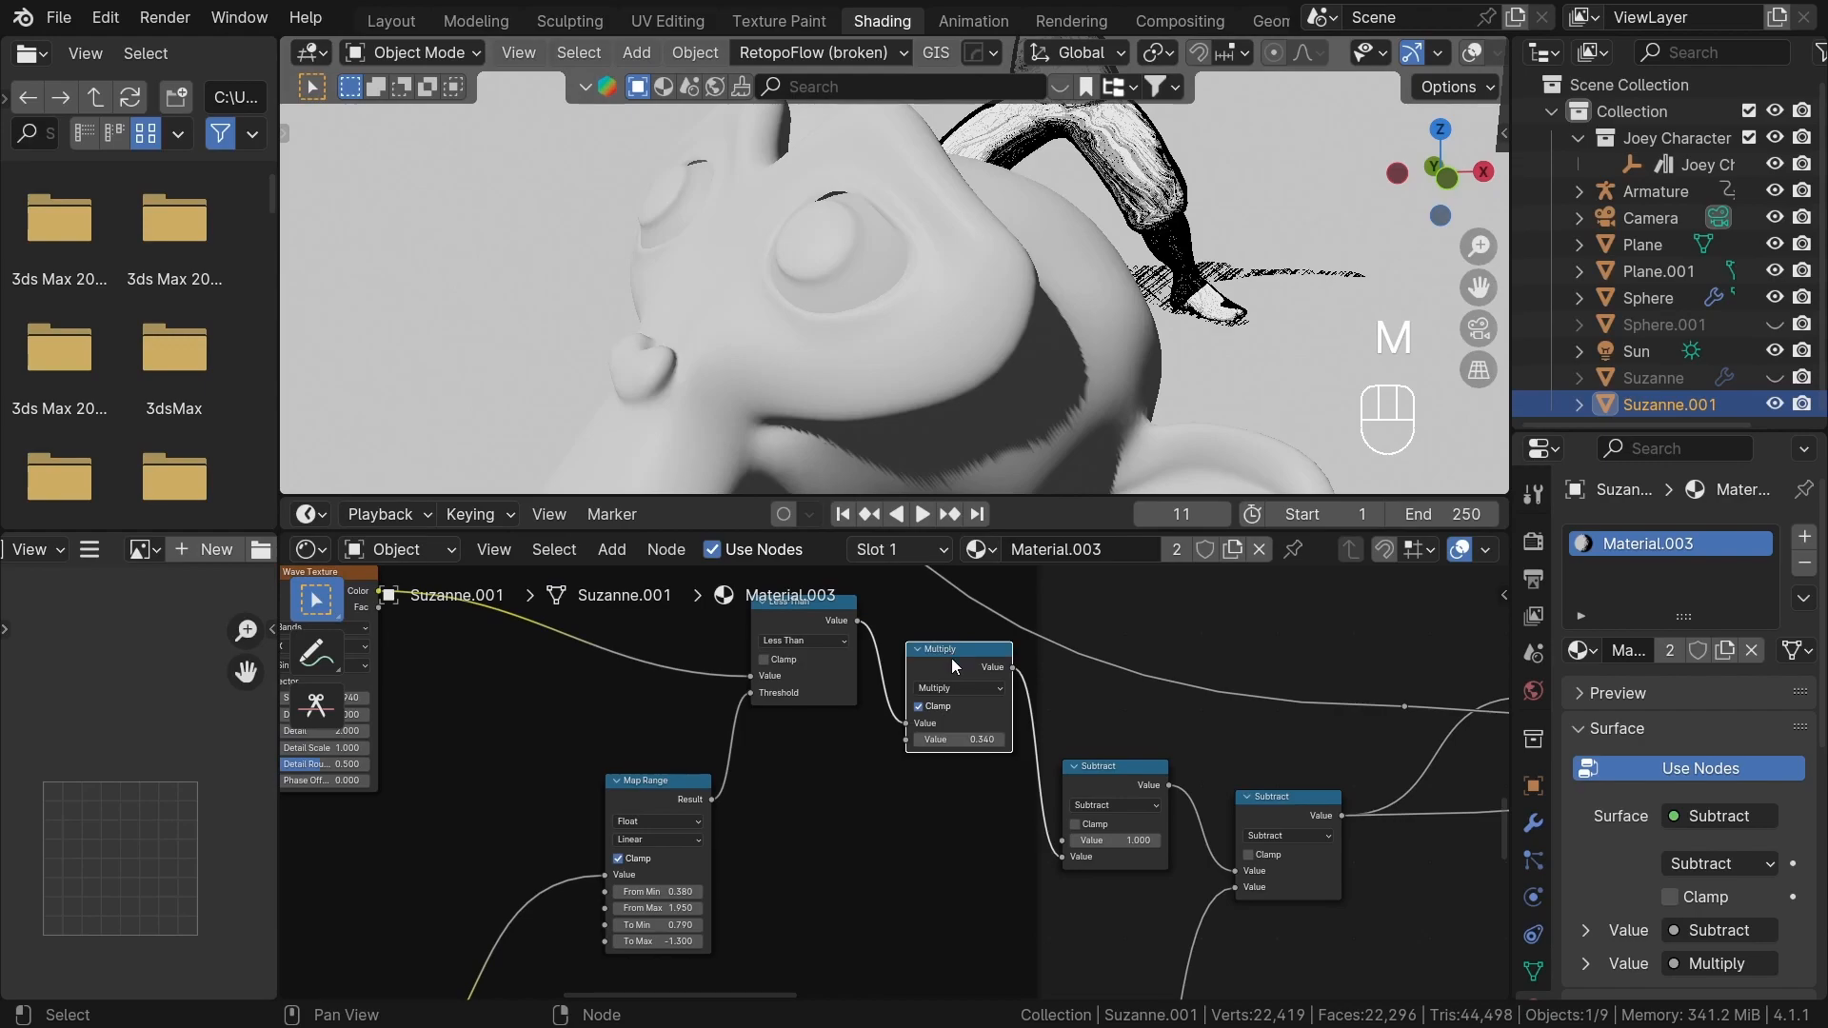
scroll(950, 655, down, 2)
middle_drag(921, 906, 1100, 697)
scroll(1056, 758, up, 2)
ctrl+shift+click(1087, 677)
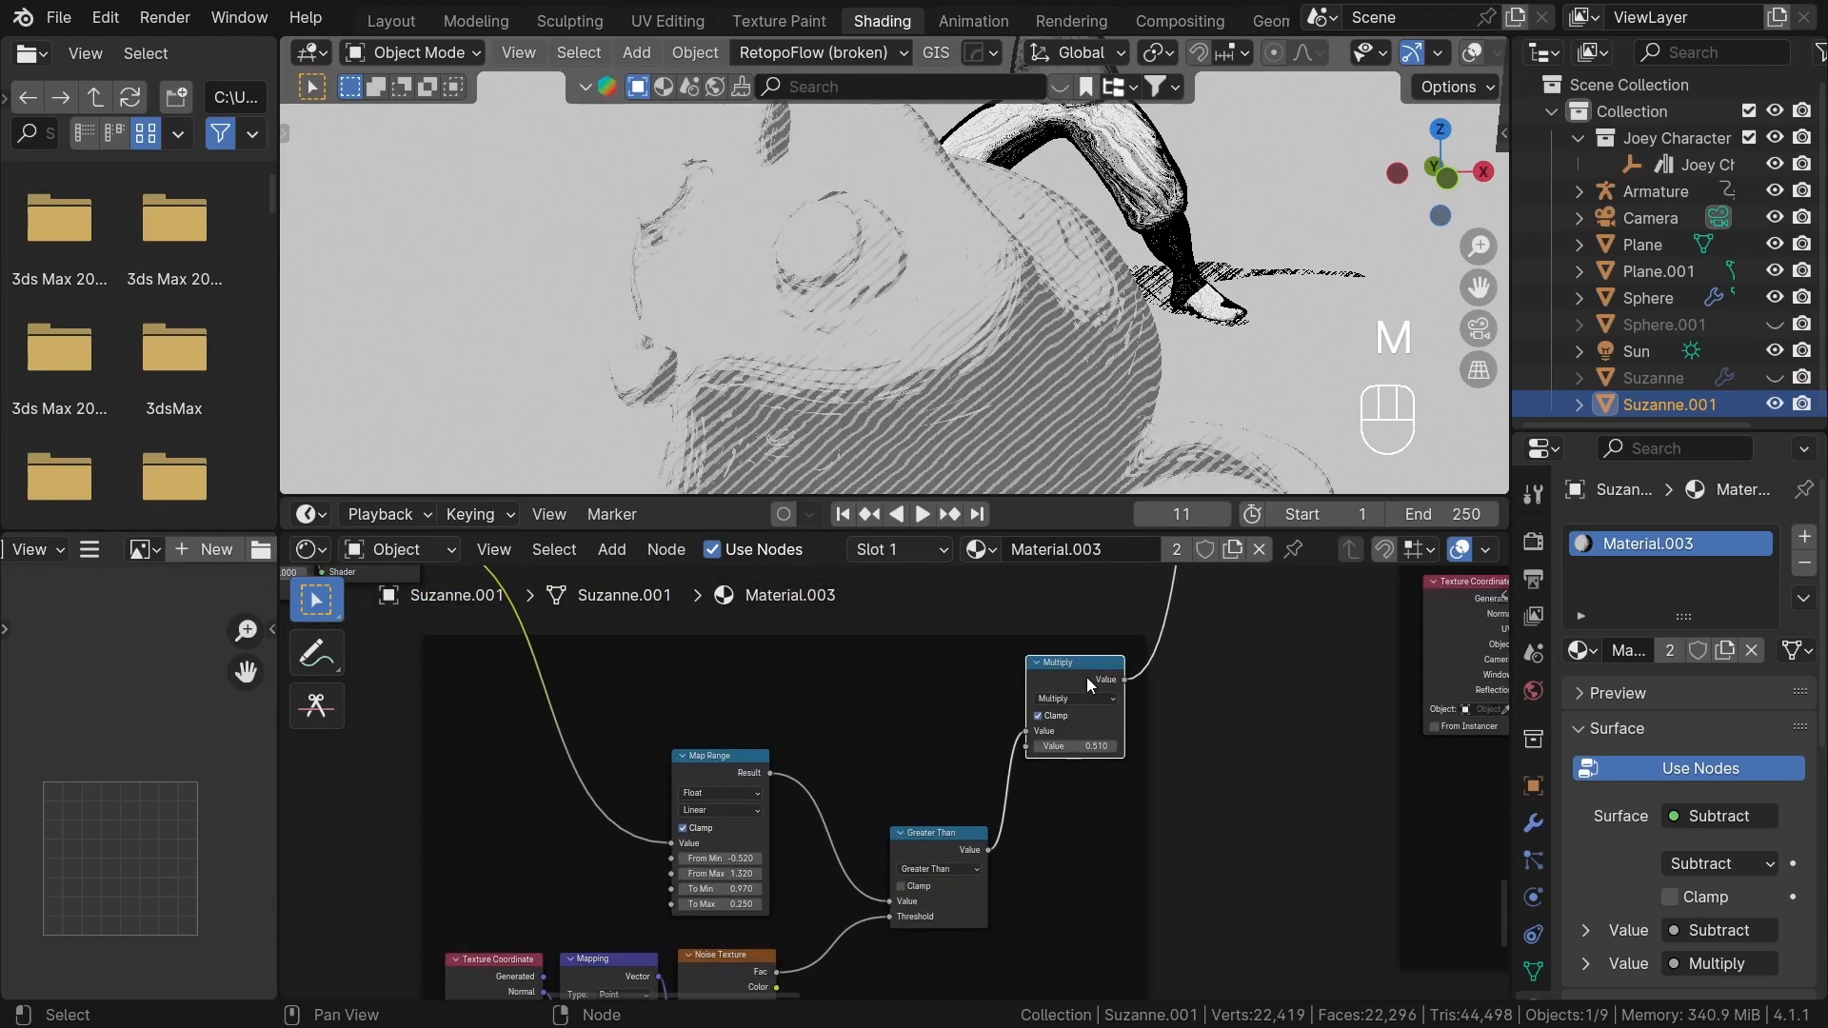
- Try a different multiplier value in the lower stroke group's Multiply node, and undo it
scroll(1169, 702, down, 3)
middle_drag(1158, 754, 1108, 864)
scroll(1110, 839, up, 4)
scroll(1110, 839, up, 12)
scroll(1007, 426, down, 3)
shift+middle_drag(1007, 425, 1022, 379)
mouse_move(972, 704)
shift+mouse_down()
mouse_move(896, 705)
mouse_move(1054, 704)
mouse_move(937, 705)
shift+mouse_up()
scroll(1076, 705, down, 5)
key(ctrl+z)
- Try a different multiplier value in the upper stroke group's Multiply node, and undo it
middle_drag(1131, 702, 1069, 996)
scroll(1180, 818, down, 5)
scroll(1153, 765, up, 4)
middle_drag(1105, 749, 1314, 954)
middle_drag(1023, 790, 1042, 842)
mouse_move(1043, 841)
shift+mouse_down()
mouse_move(983, 842)
mouse_move(1083, 842)
mouse_move(980, 841)
shift+mouse_up()
key(ctrl+z)
- Preview the Subtract node that inverts the upper group's Multiply output, and undo the stray edit near it
scroll(1046, 853, down, 4)
middle_drag(1128, 886, 990, 734)
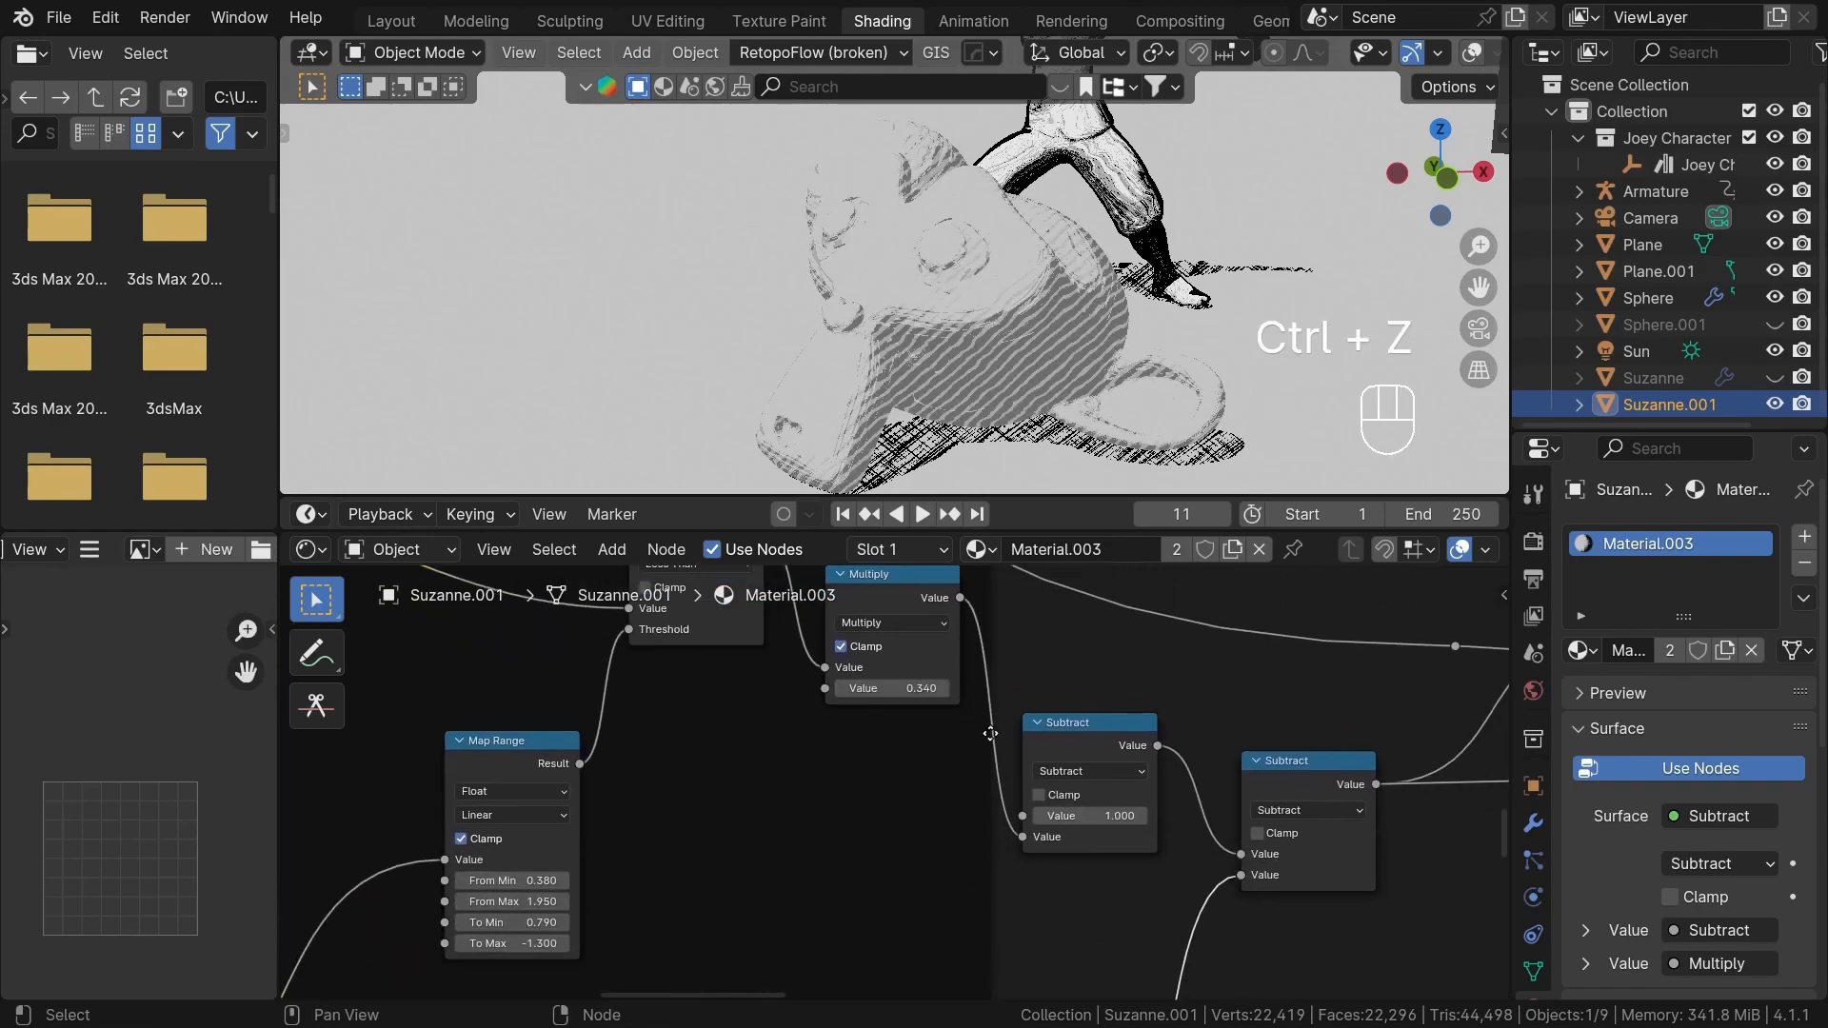
ctrl+shift+click(1086, 739)
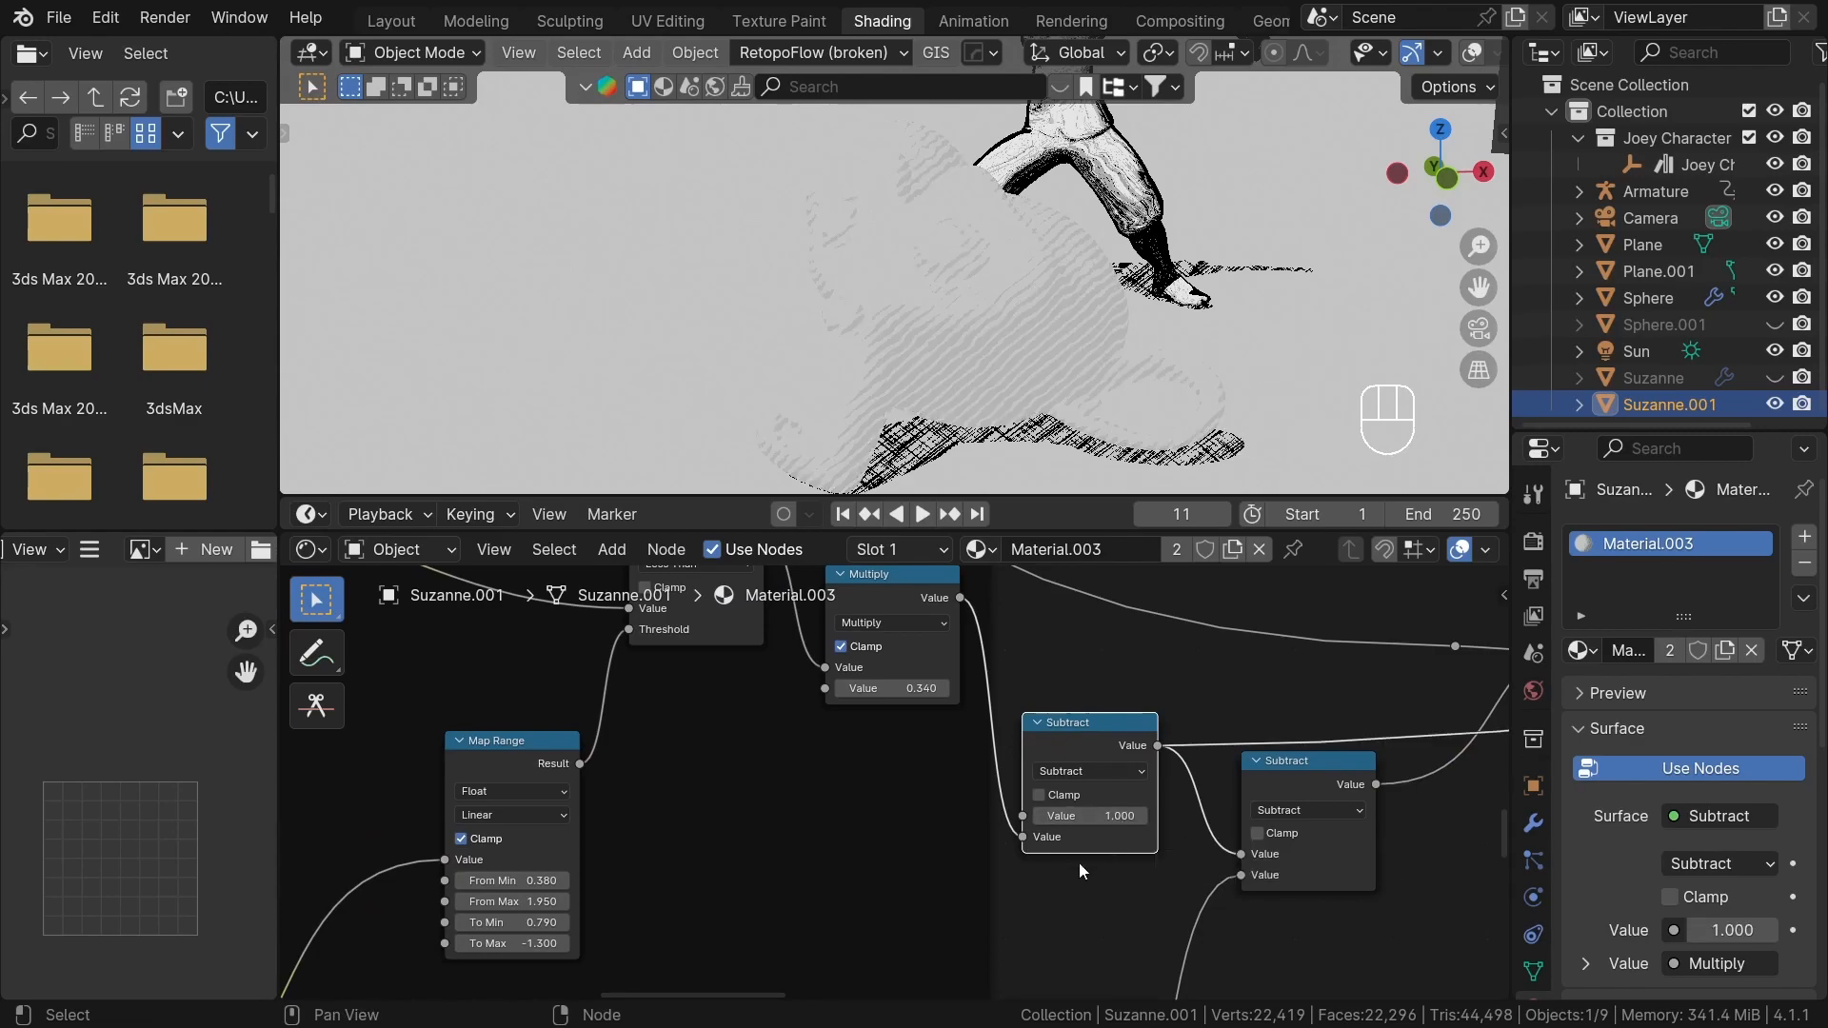
scroll(1085, 868, up, 4)
middle_drag(1060, 763, 1130, 854)
mouse_move(916, 712)
shift+mouse_down()
mouse_move(874, 713)
mouse_move(952, 710)
mouse_move(919, 708)
shift+mouse_up()
key(ctrl+z)
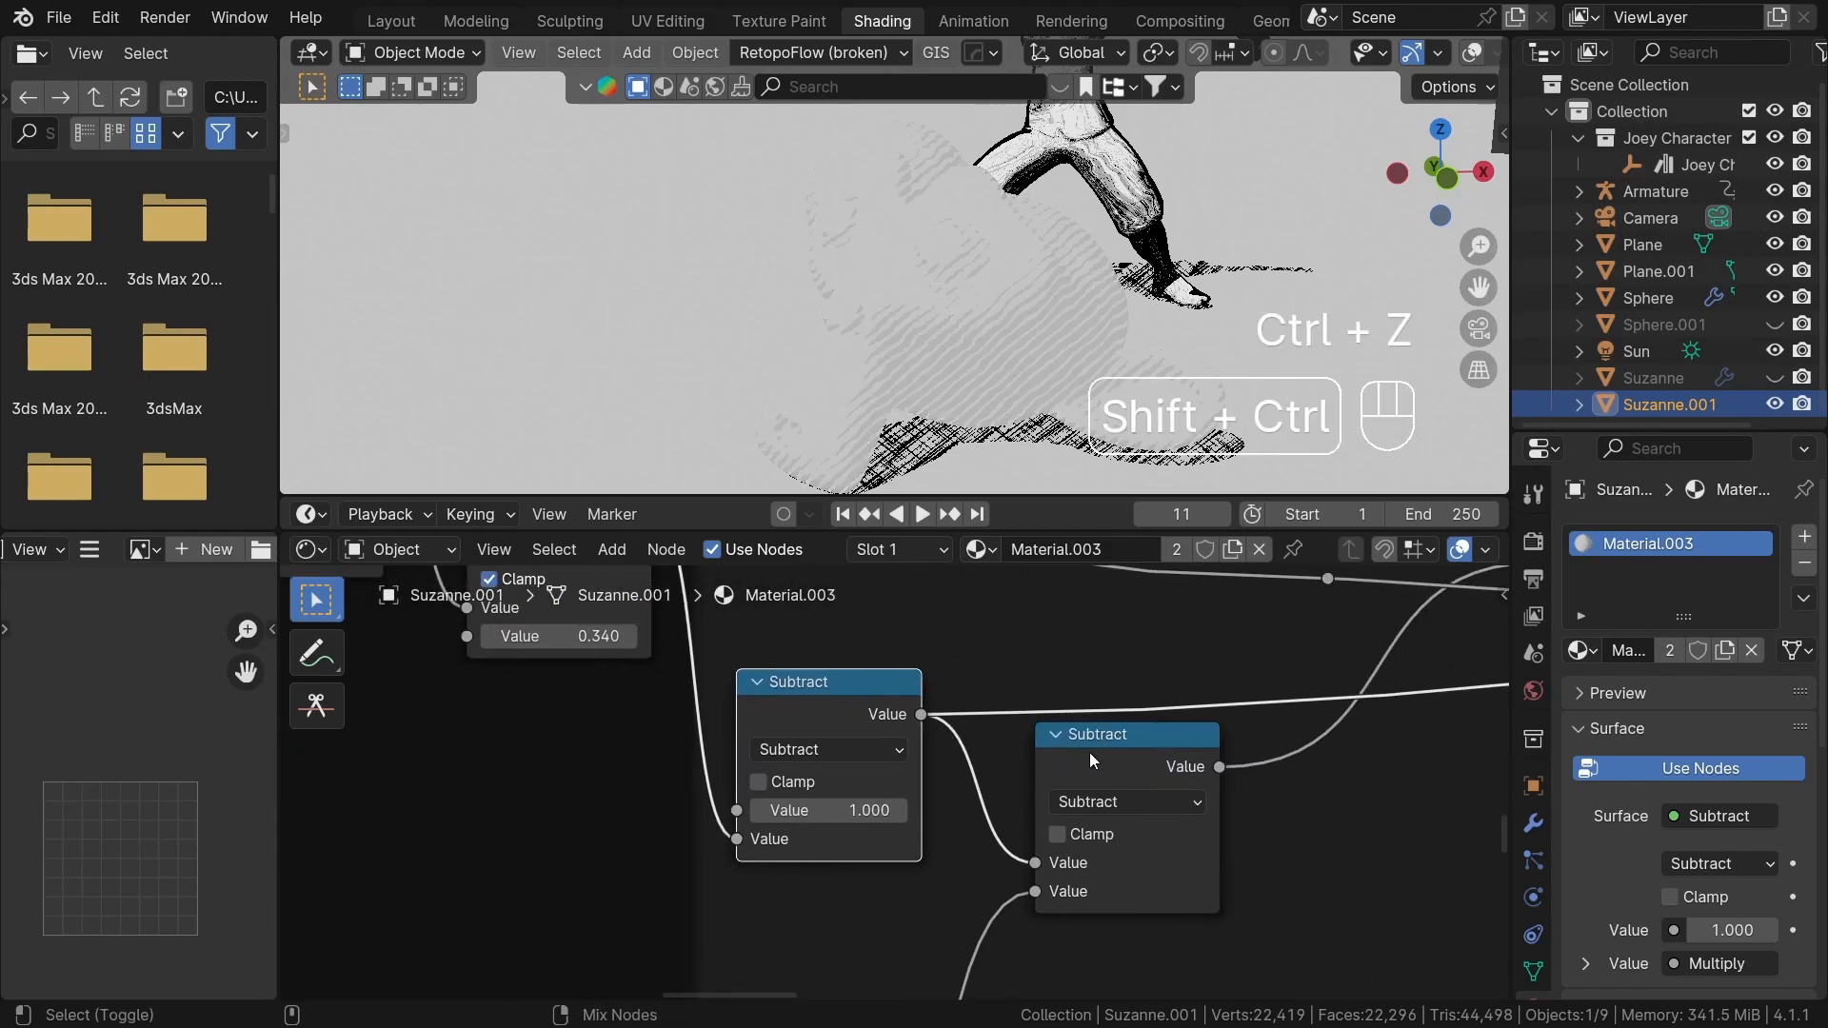
- Preview the Subtract node that merges the two stroke groups, and look at the lower group's Multiply node
ctrl+shift+click(1083, 750)
scroll(990, 895, down, 2)
shift+scroll(1143, 705, down, 5)
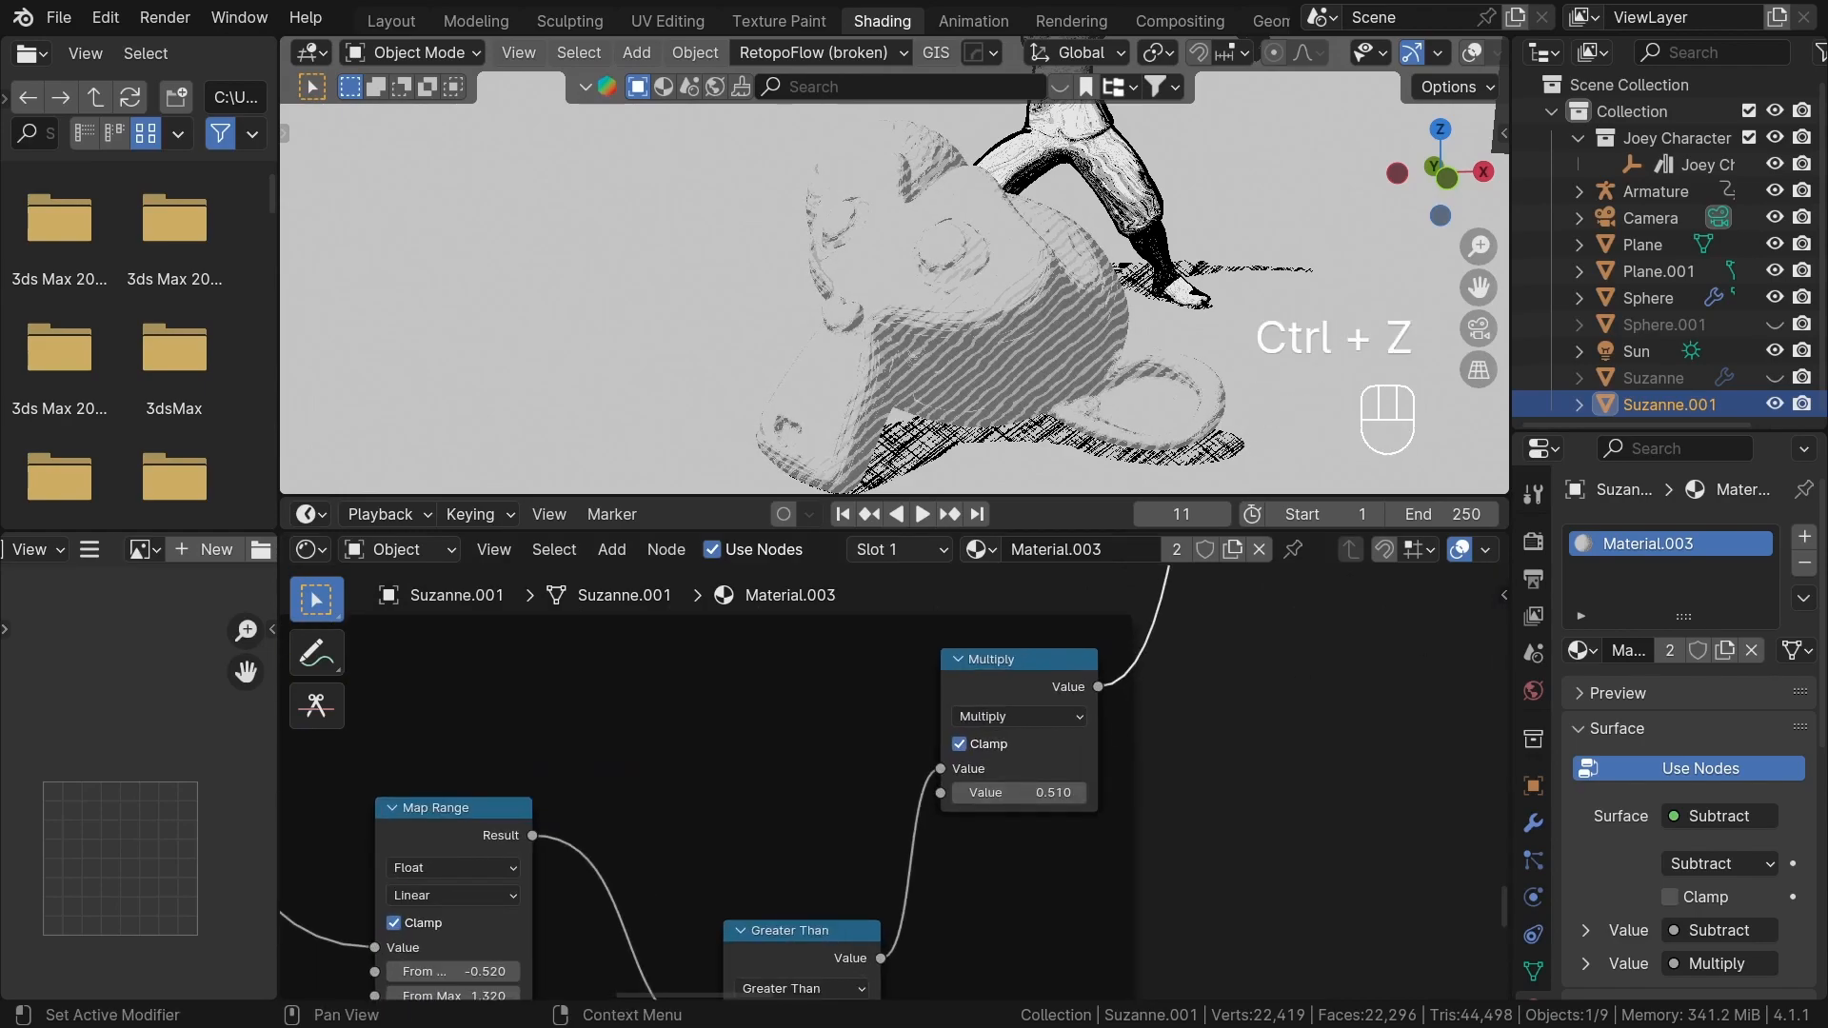
- Preview the Multiply node ending the Color Ramp noise group, and play the animation to check its strokes
scroll(1026, 790, down, 8)
scroll(850, 765, up, 2)
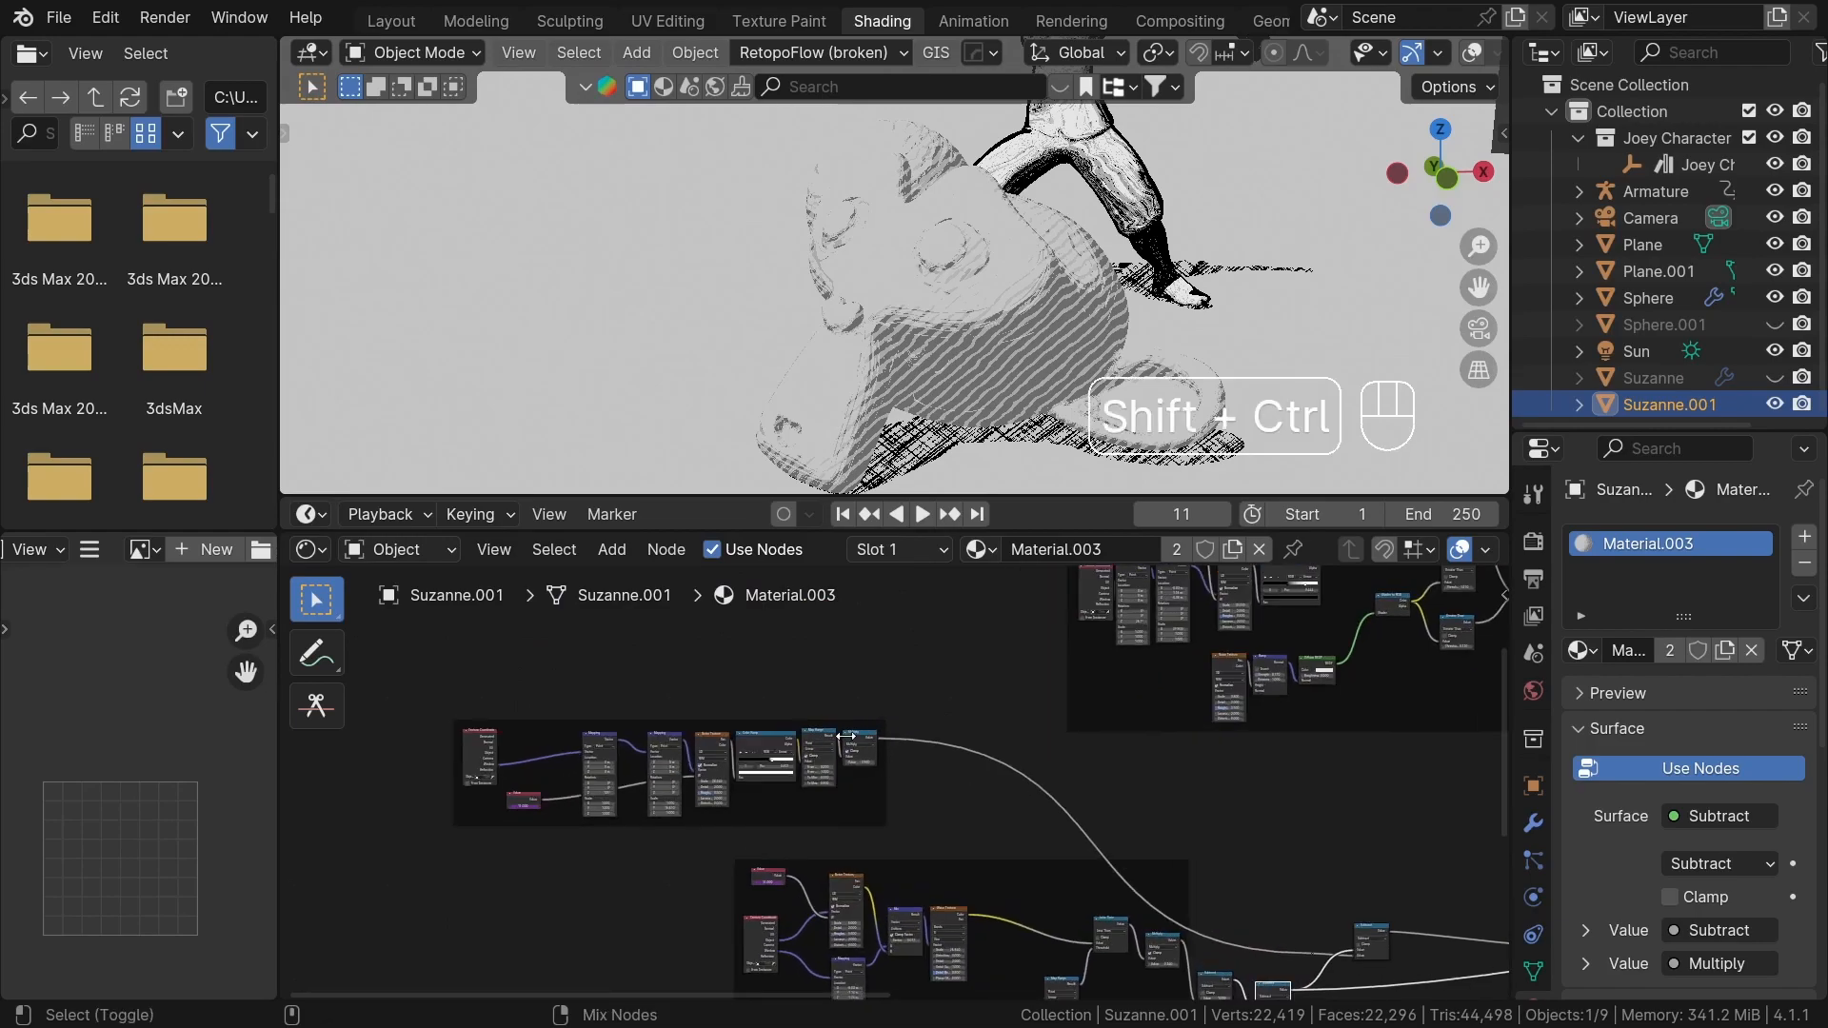
ctrl+shift+click(856, 741)
scroll(689, 793, up, 2)
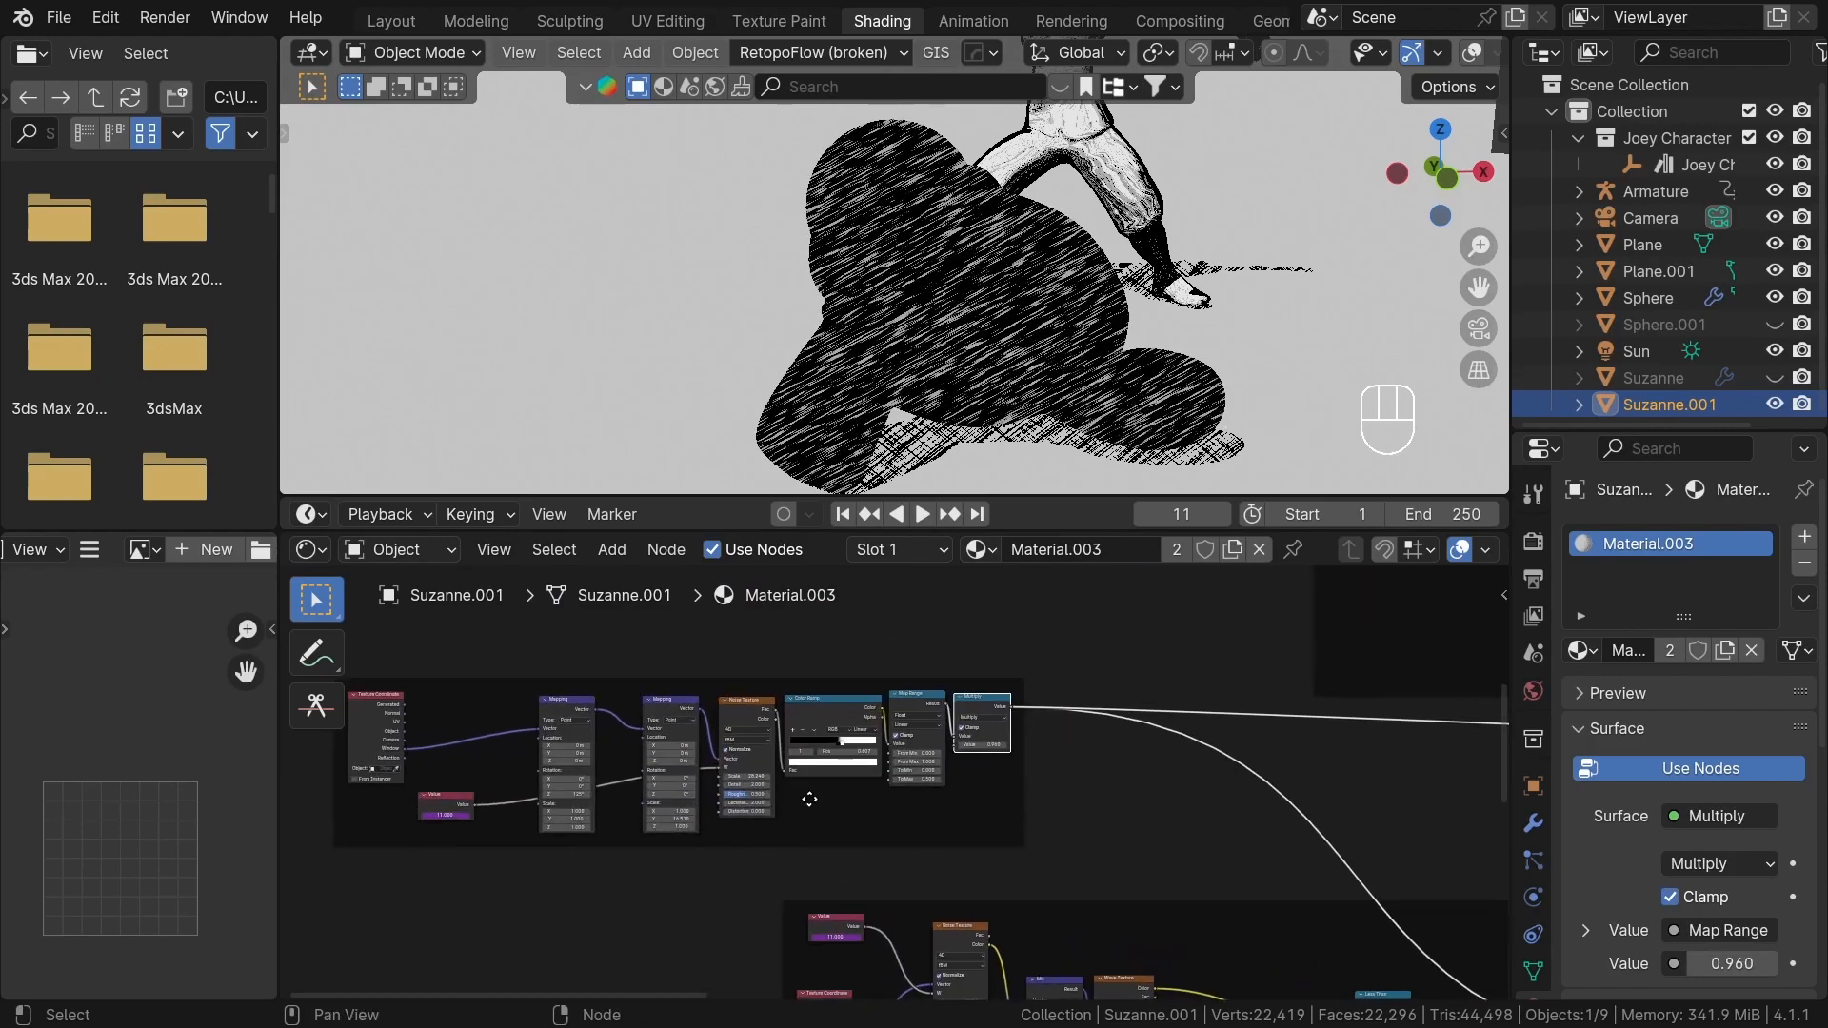
middle_drag(694, 802, 1038, 803)
scroll(1037, 803, up, 2)
scroll(1136, 746, up, 1)
middle_drag(1114, 743, 1004, 768)
scroll(1006, 773, down, 1)
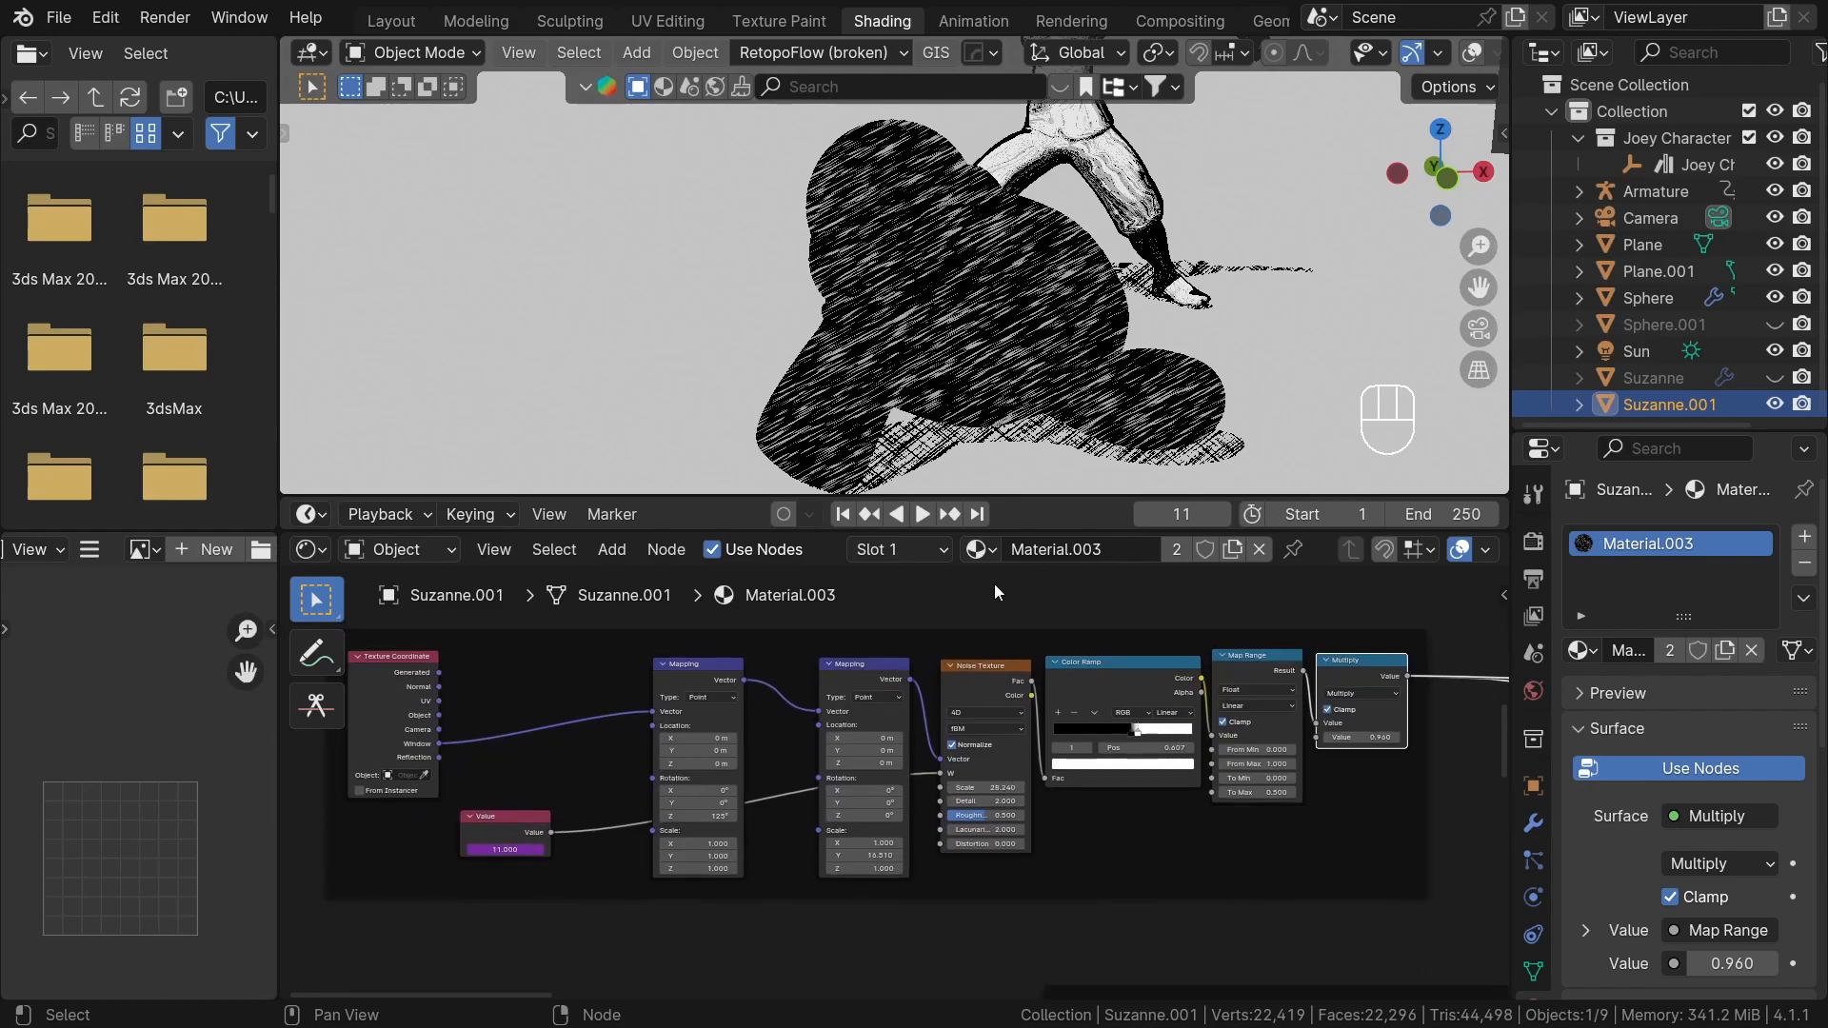
click(922, 514)
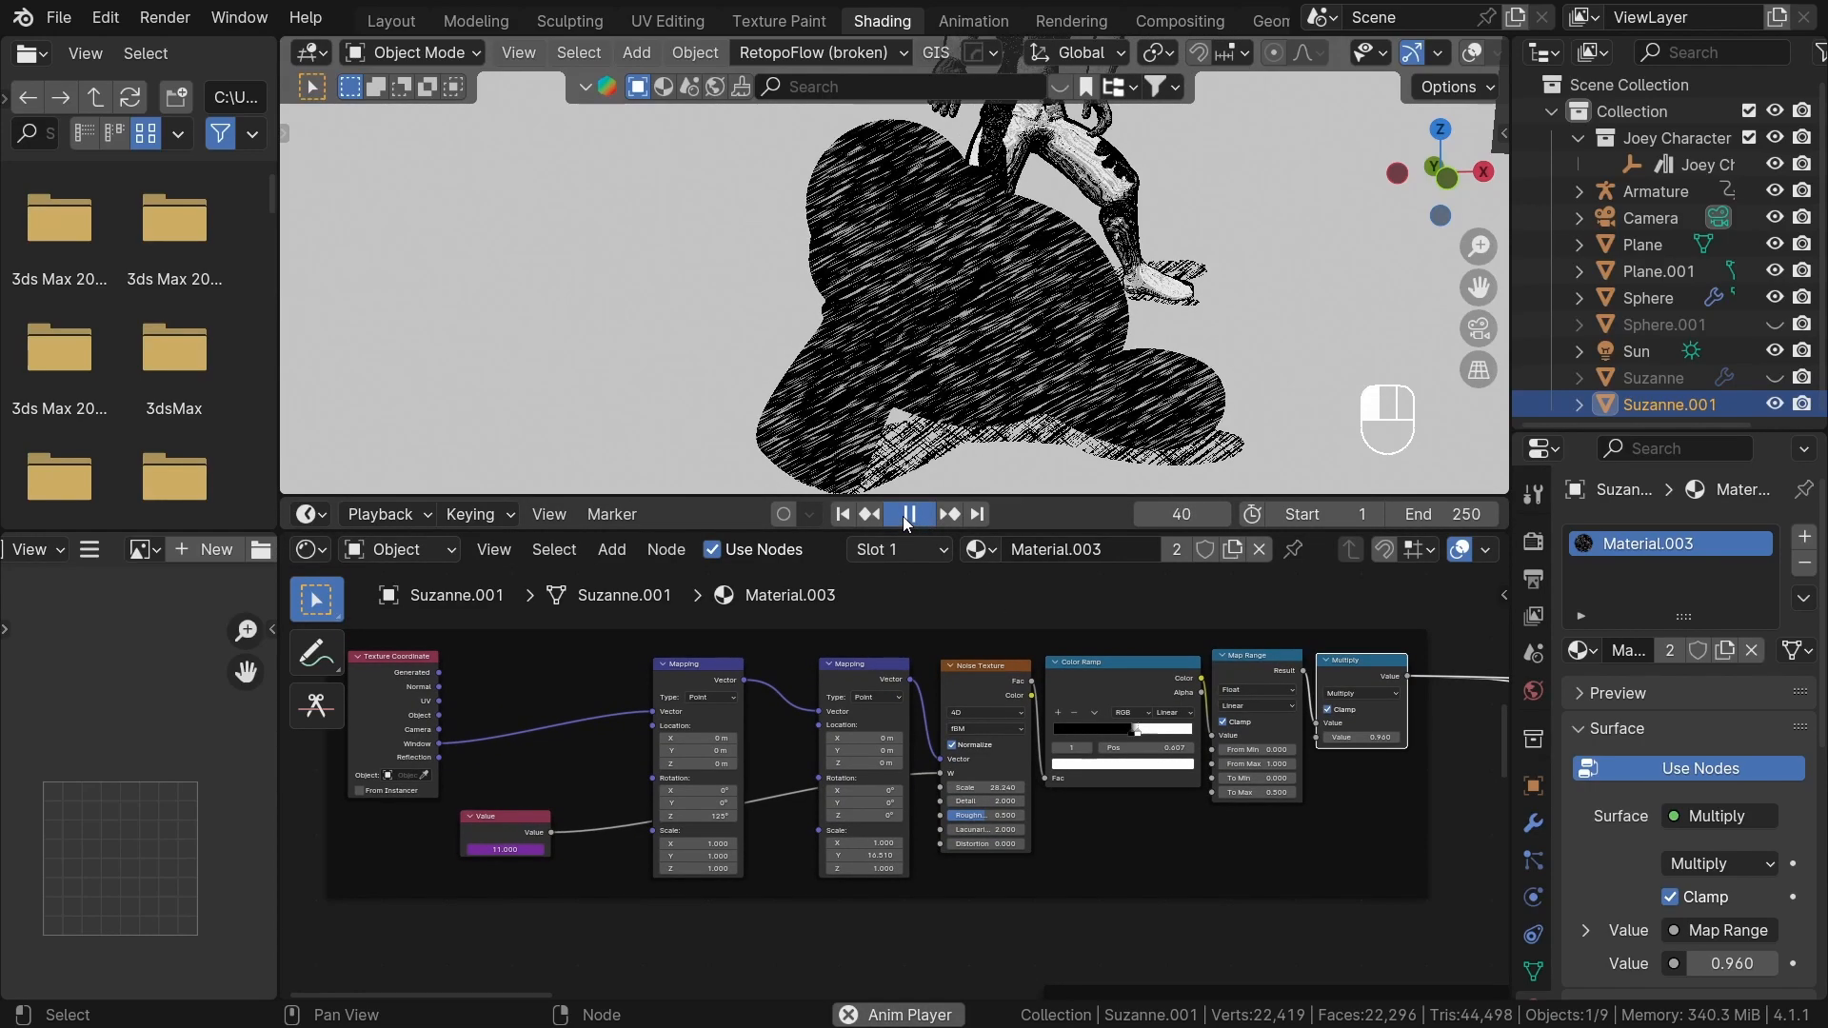
key(space)
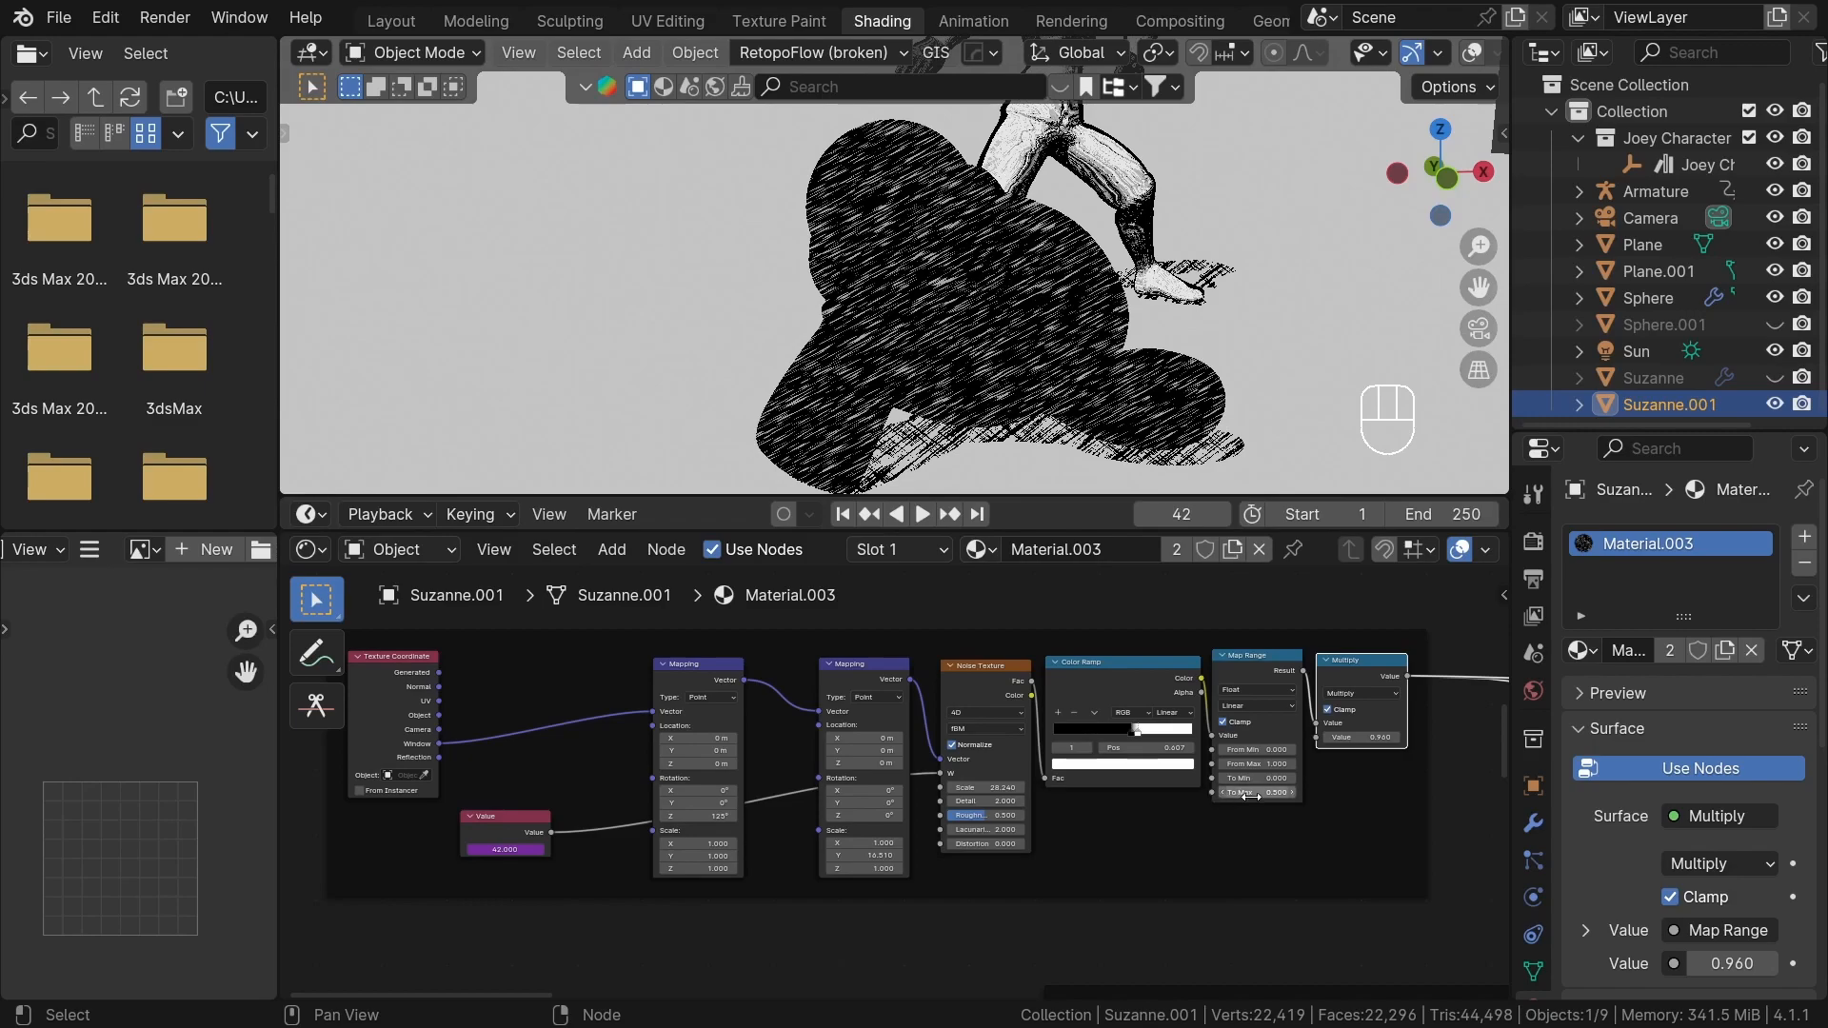
- Preview the Subtract node that combines the Color Ramp noise strokes with the merged stroke groups, and inspect the model
scroll(1249, 811, down, 4)
middle_drag(1047, 724, 784, 707)
scroll(926, 759, up, 3)
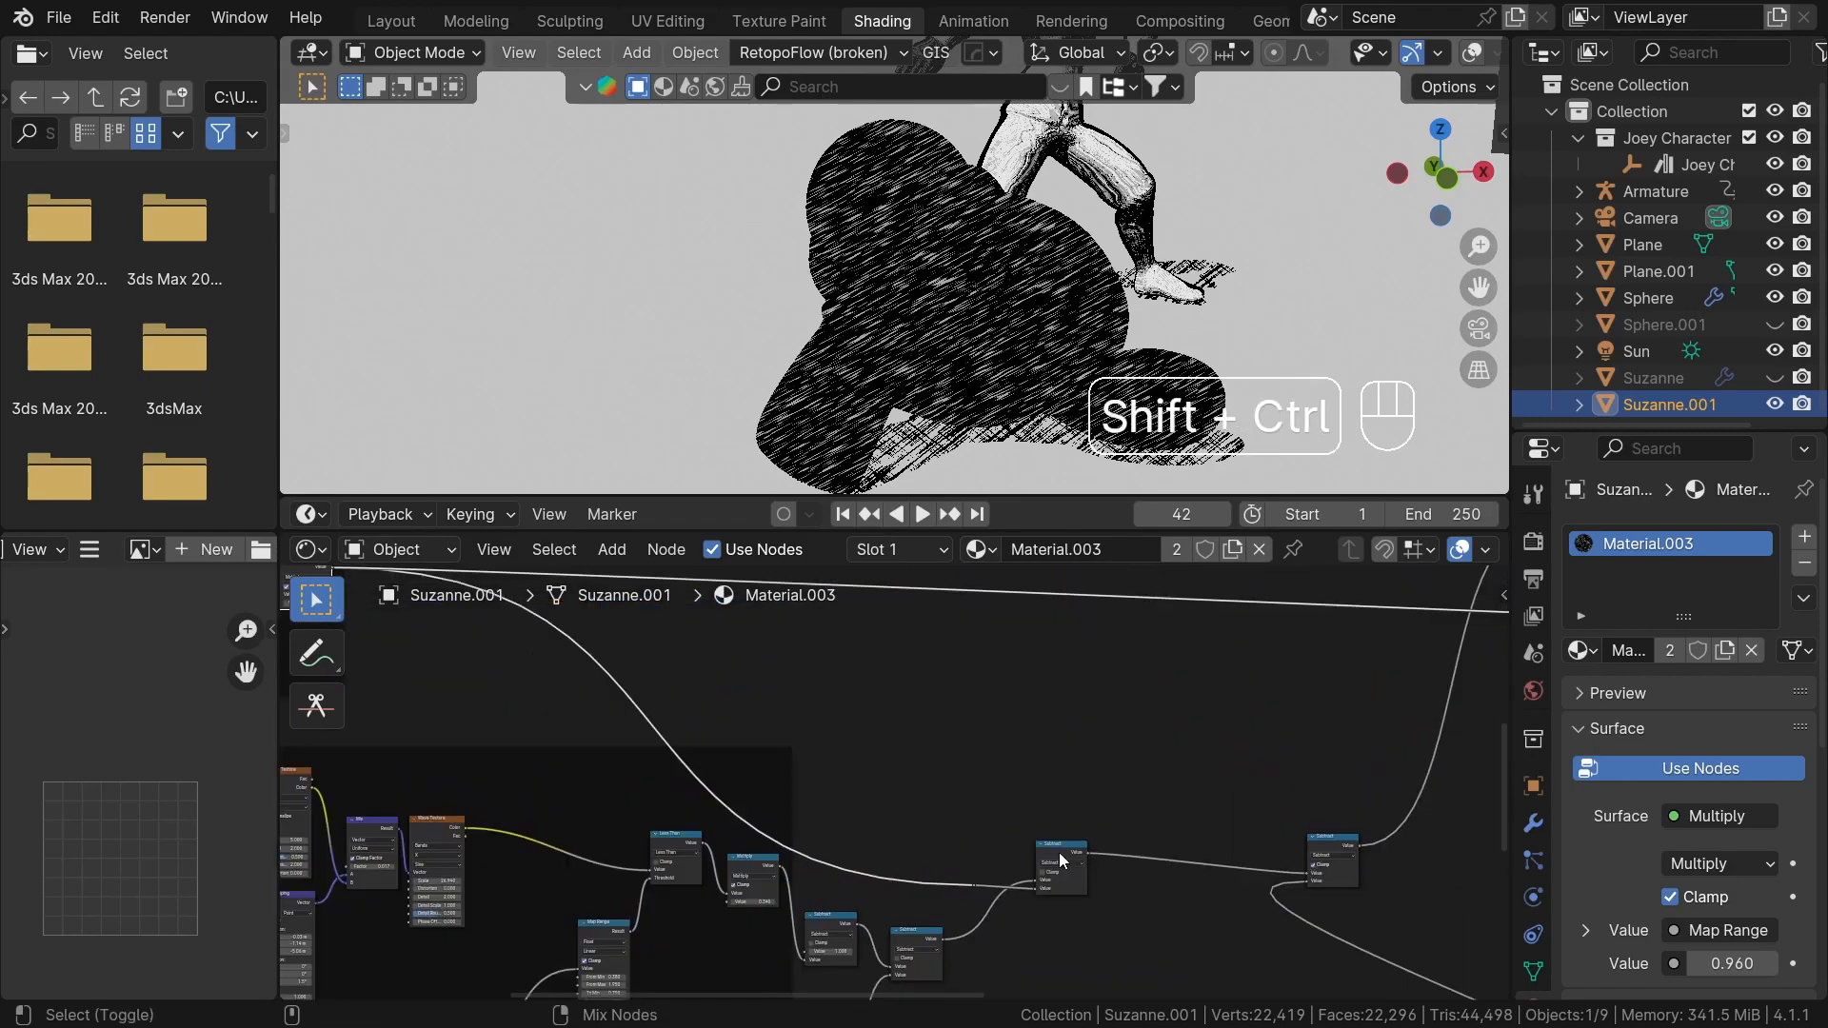
ctrl+shift+click(1059, 853)
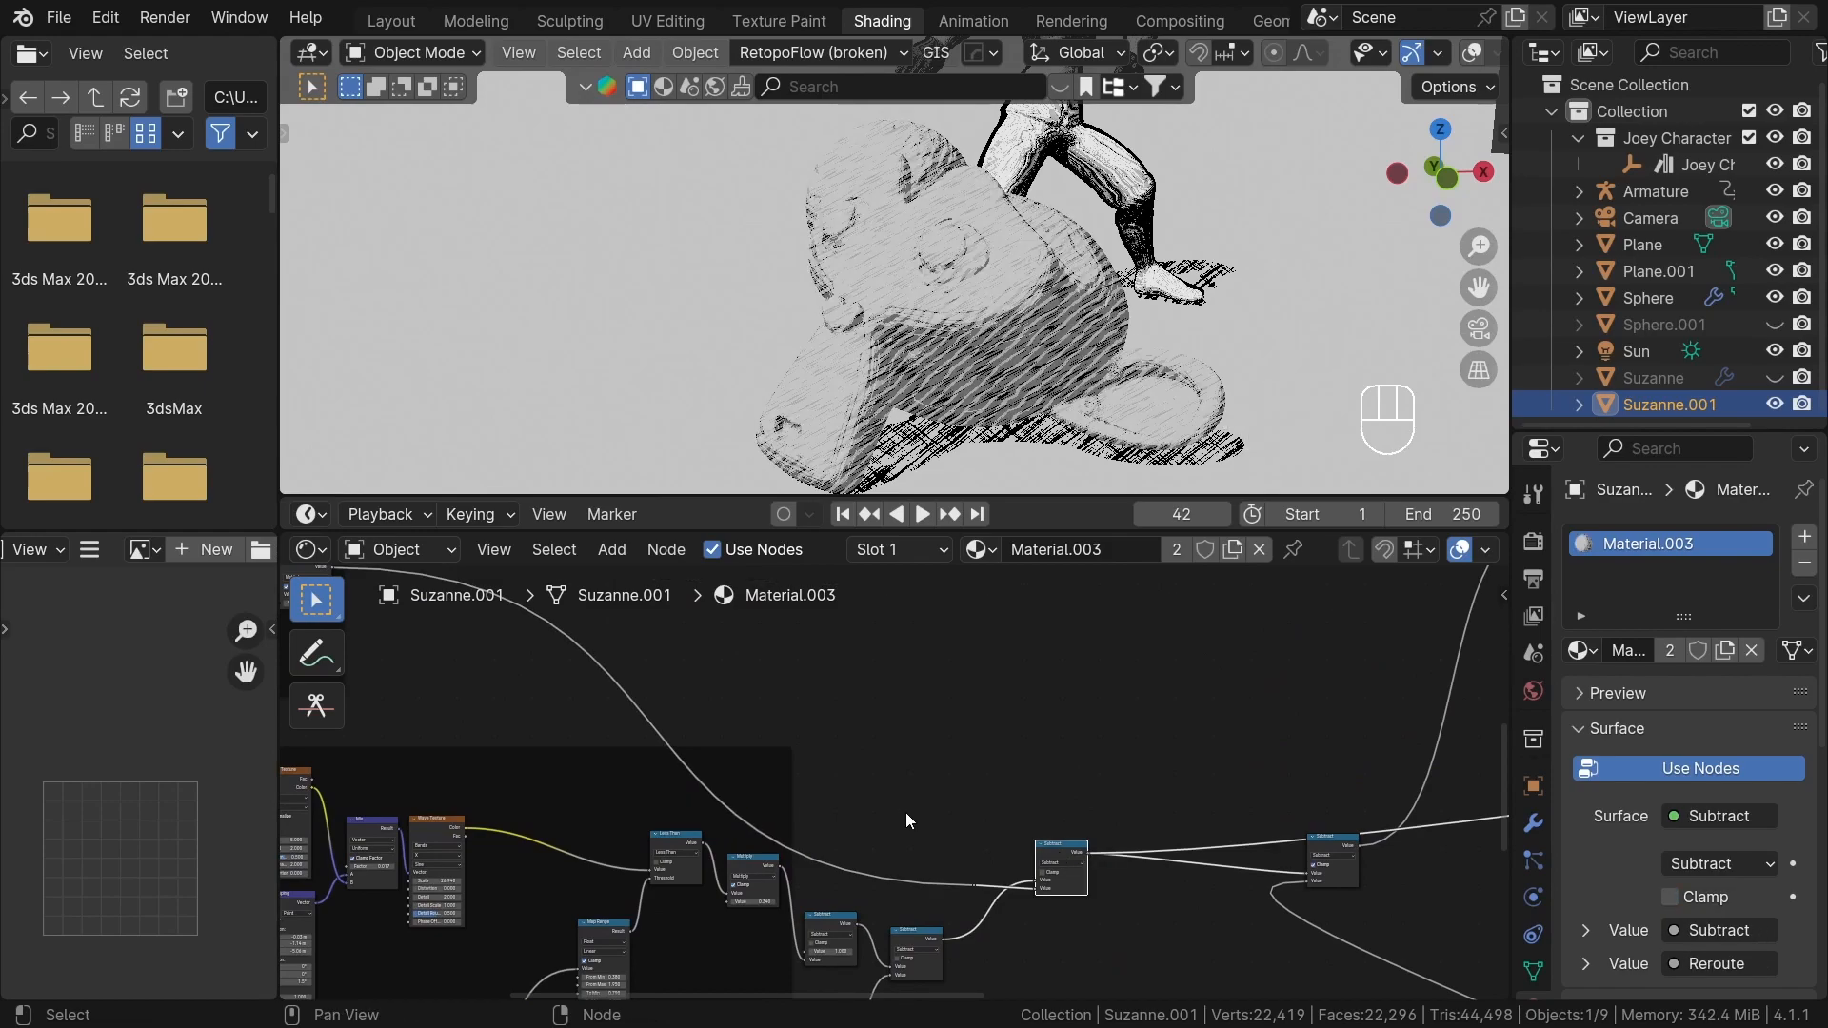
scroll(817, 814, down, 1)
scroll(1012, 294, up, 3)
scroll(986, 363, down, 3)
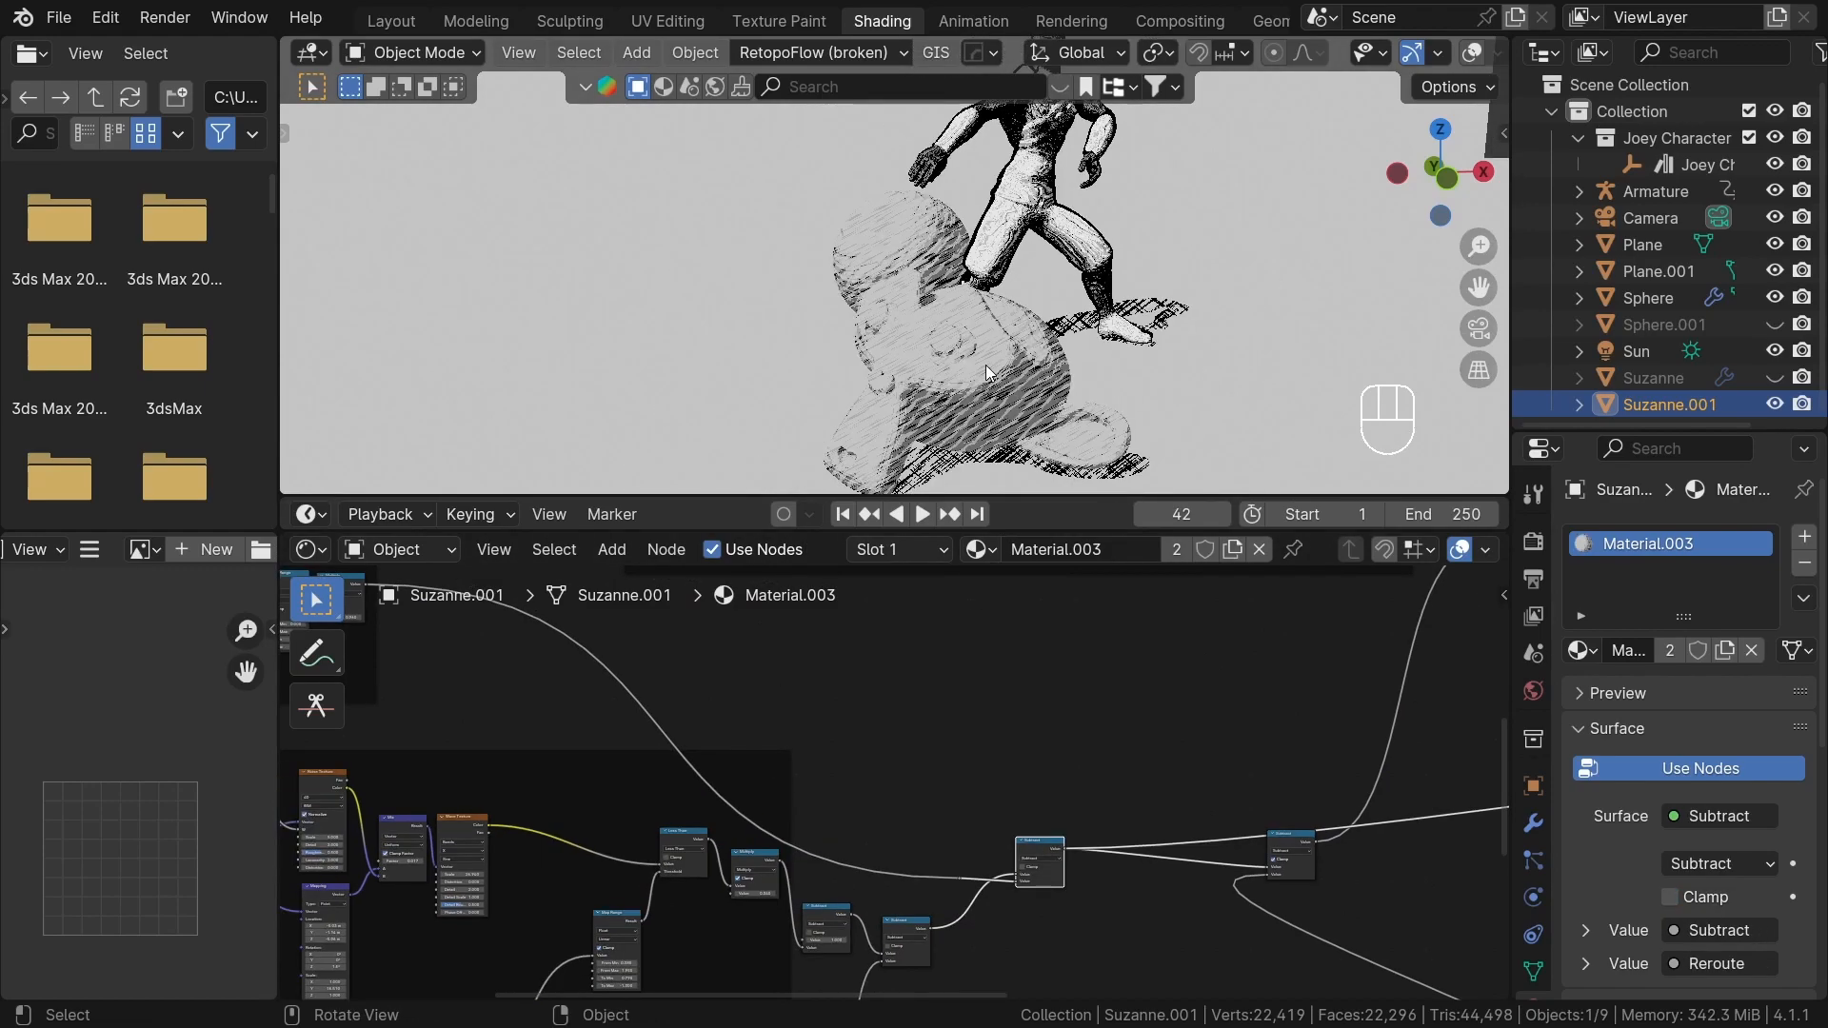
- Preview the Multiply node that ends the framed group pairing a Bump-driven Diffuse BSDF with a Greater Than node
scroll(934, 705, down, 3)
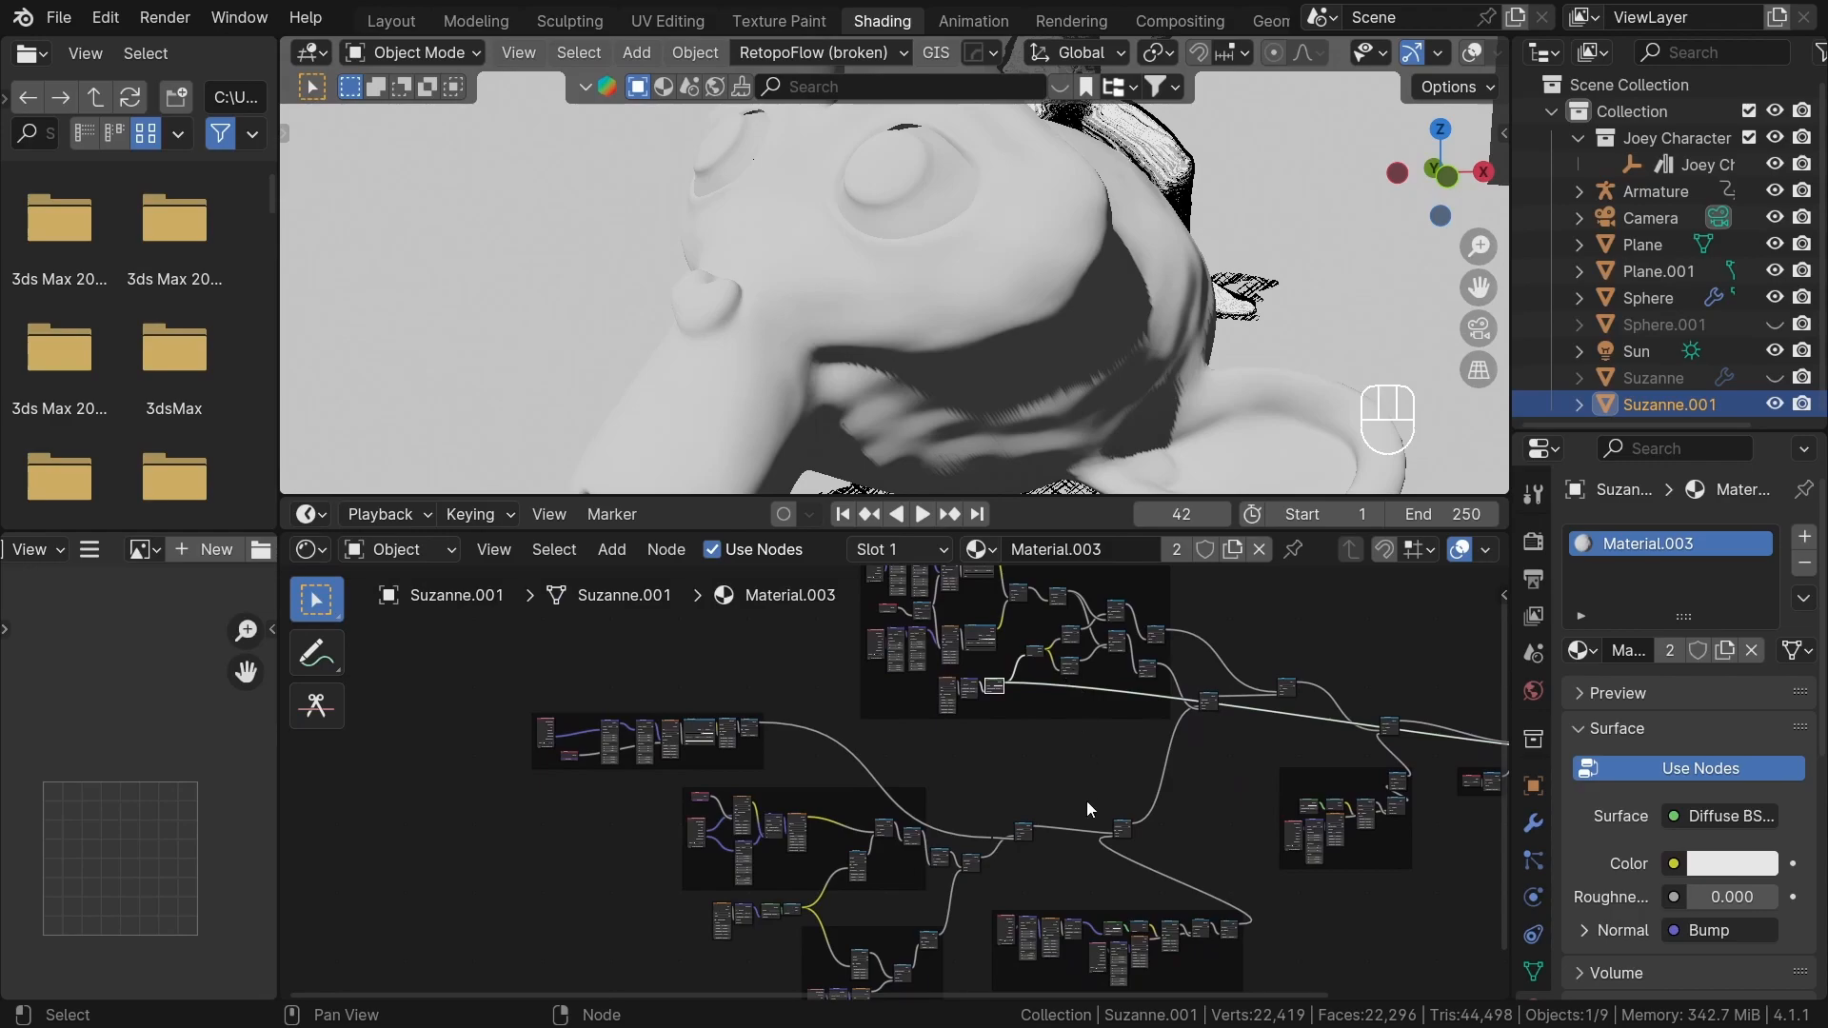
scroll(1072, 786, up, 6)
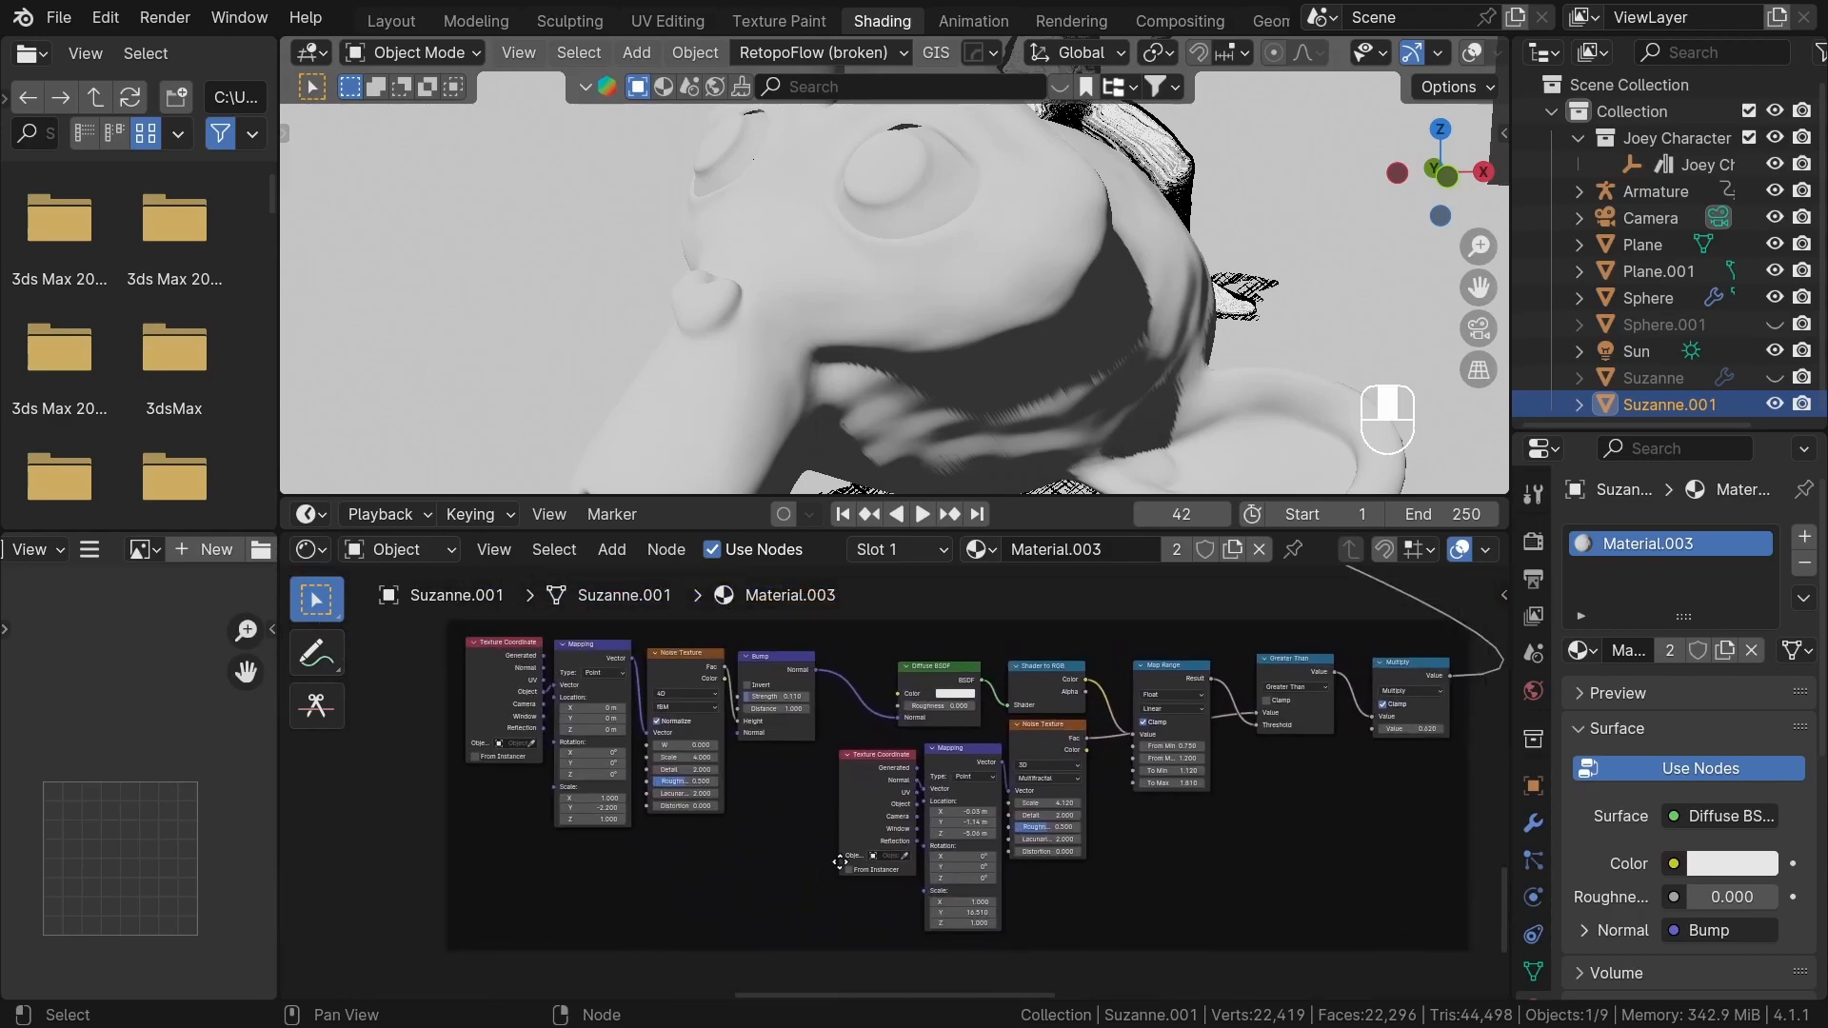
ctrl+shift+click(1355, 705)
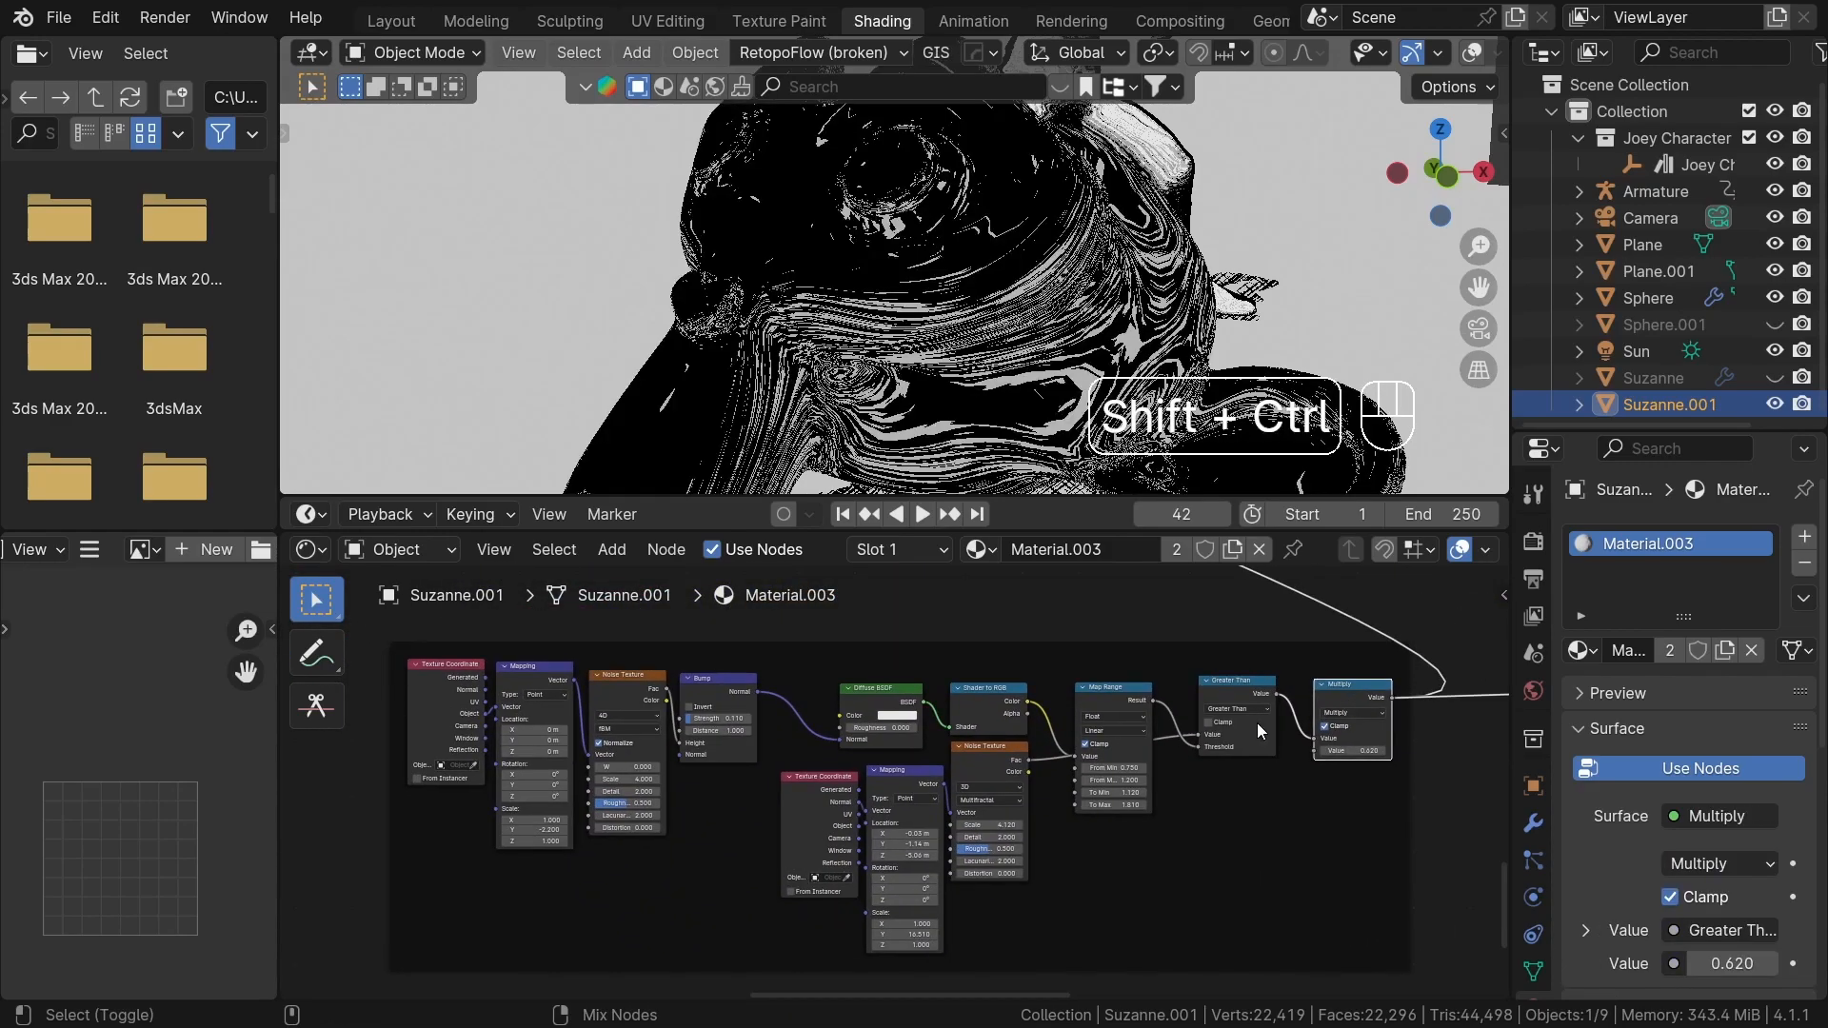
middle_drag(1028, 690, 1047, 678)
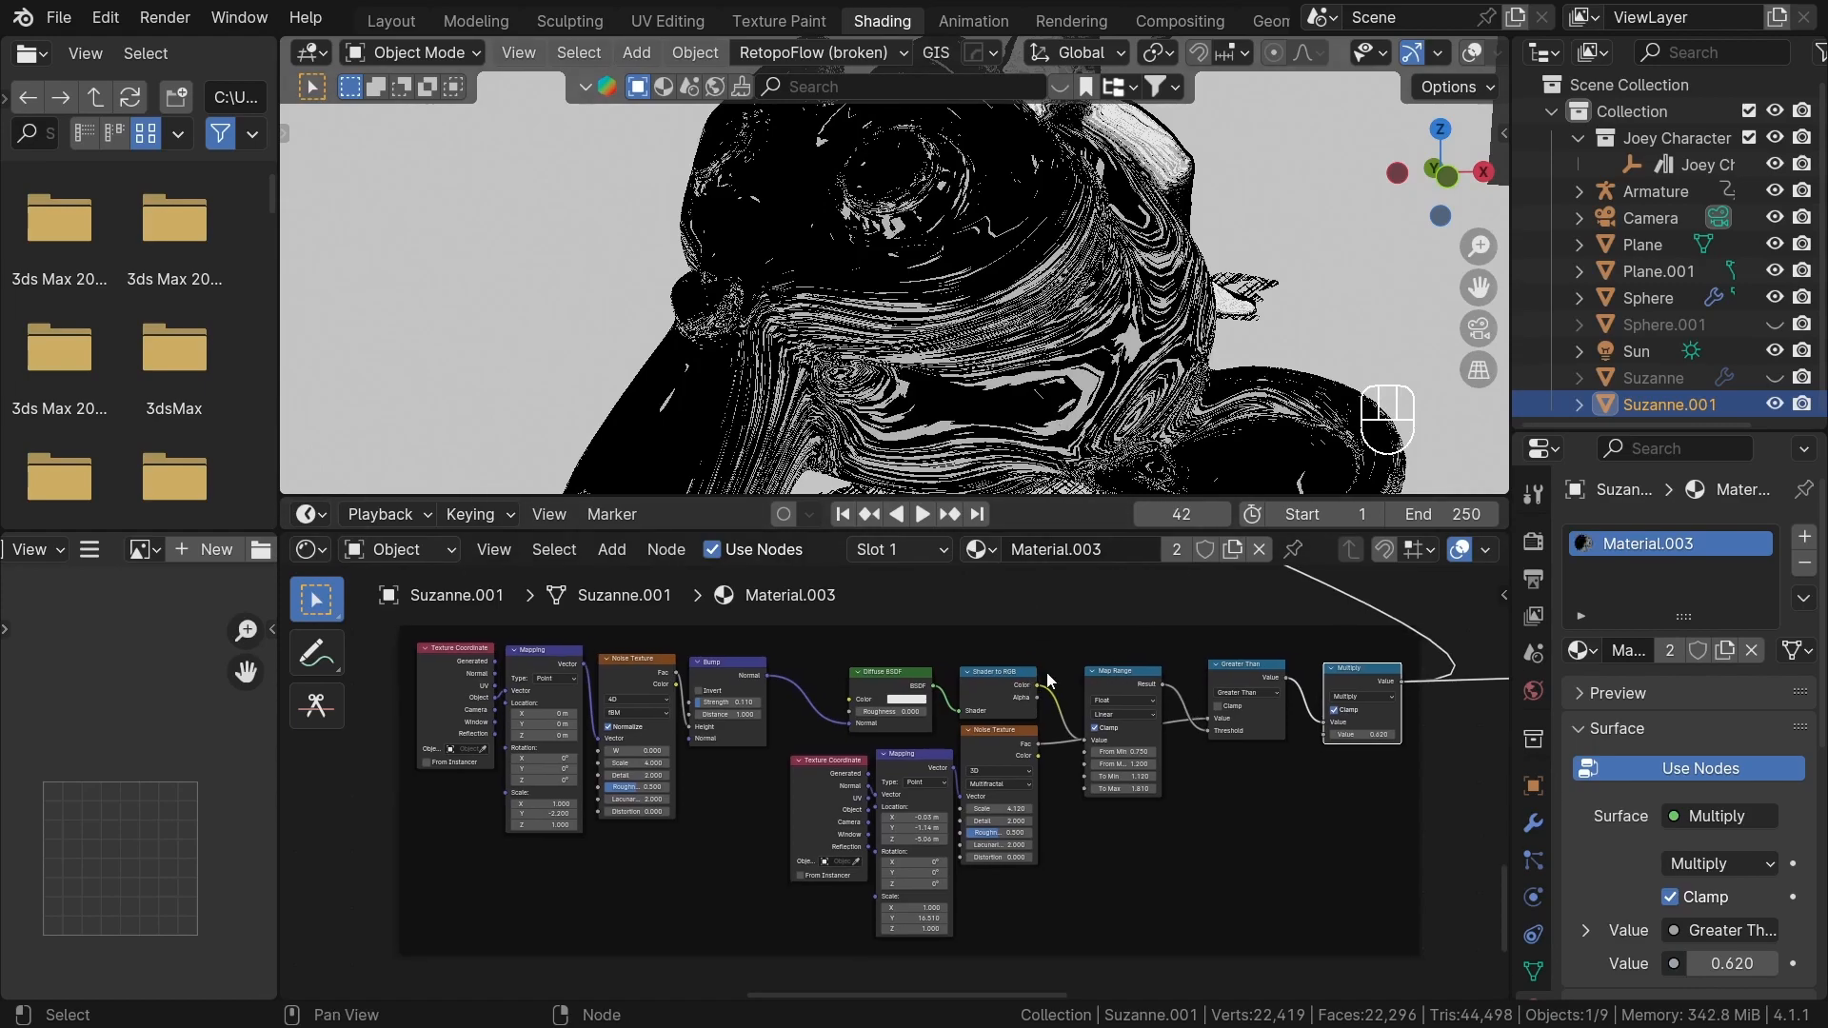
- Examine that group's Bump input chain, Diffuse BSDF, Multifractal Noise Texture, Mapping and Map Range settings
scroll(557, 757, up, 2)
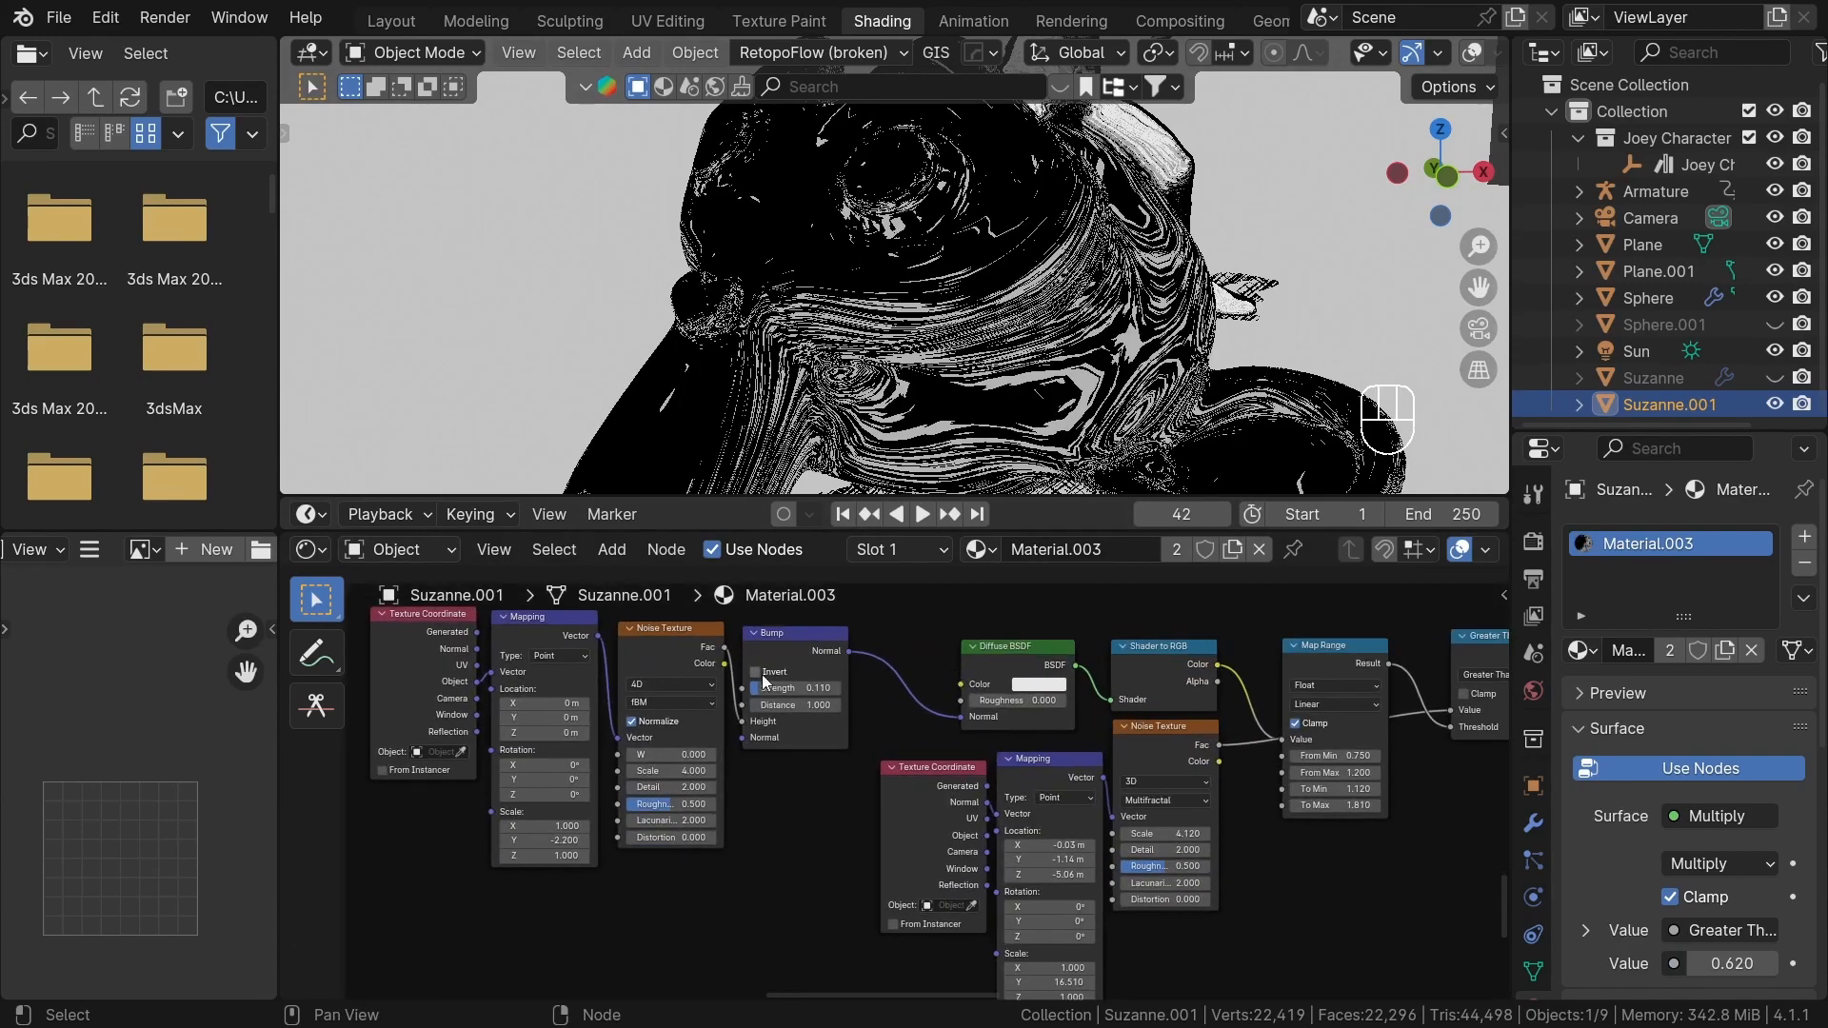
middle_drag(819, 674, 974, 733)
drag(631, 670, 626, 669)
middle_drag(1204, 702, 1041, 705)
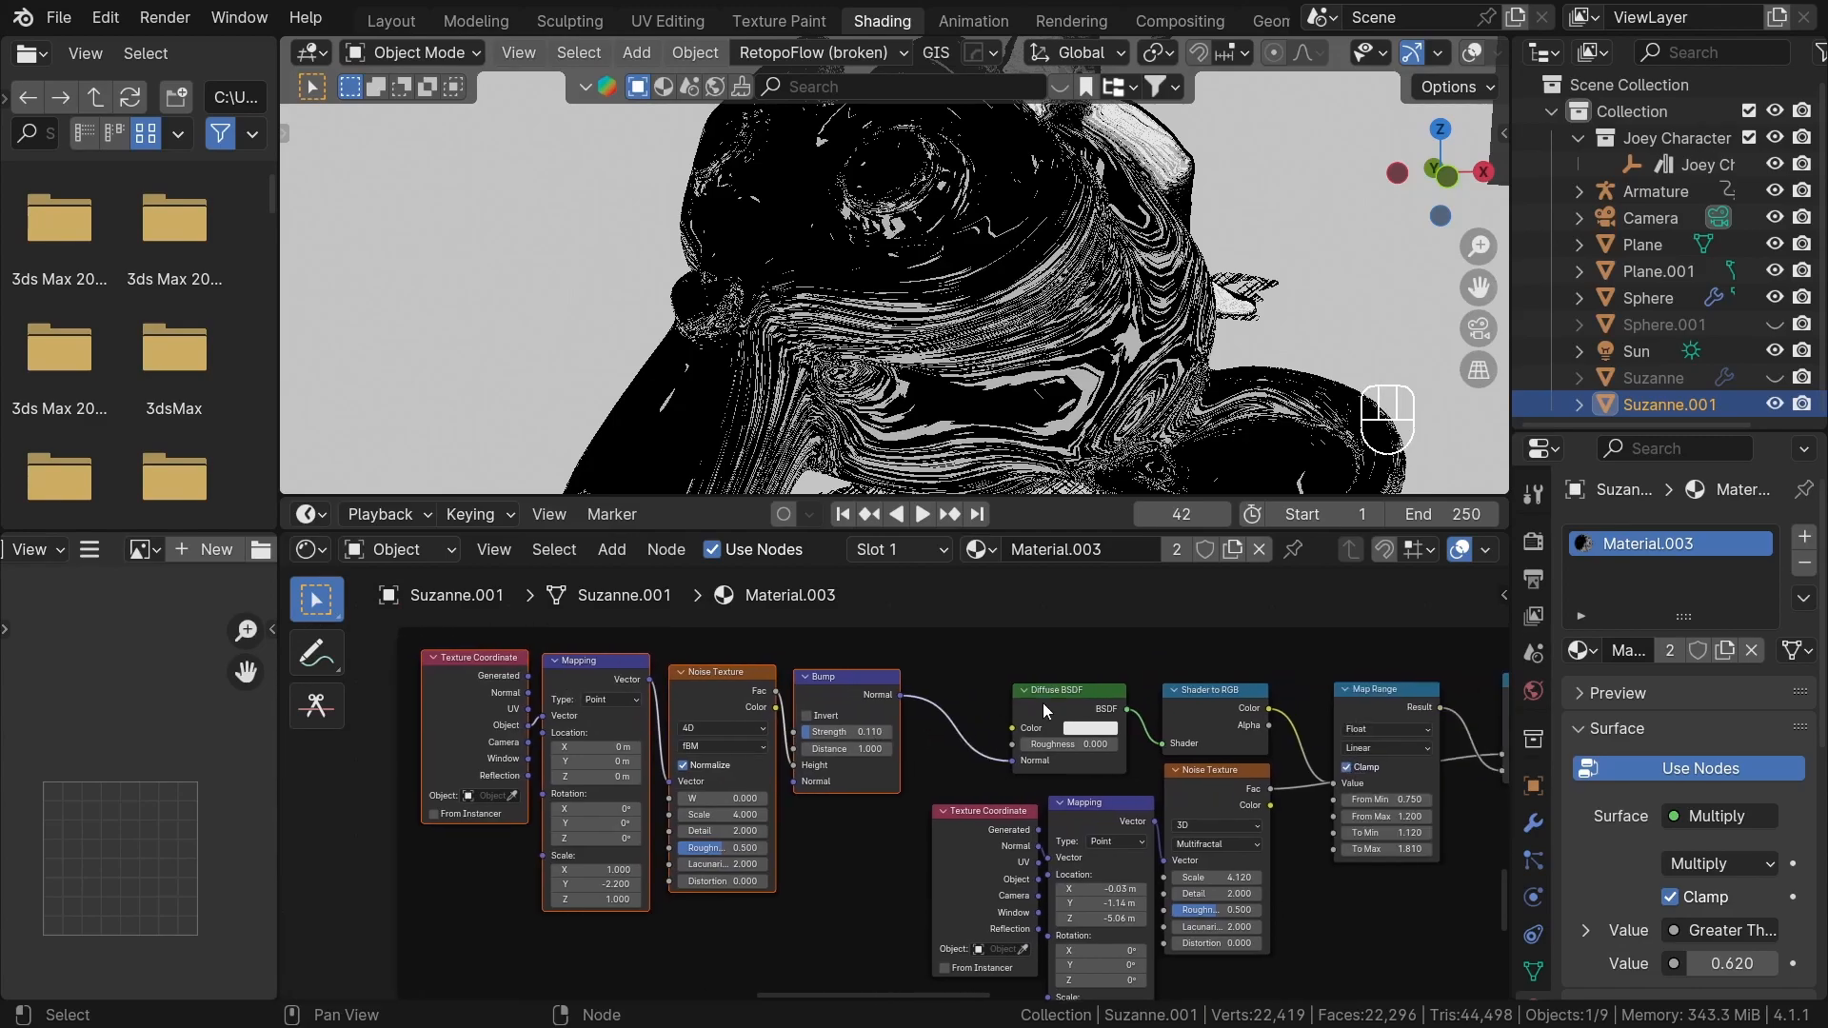
middle_drag(1193, 817, 859, 741)
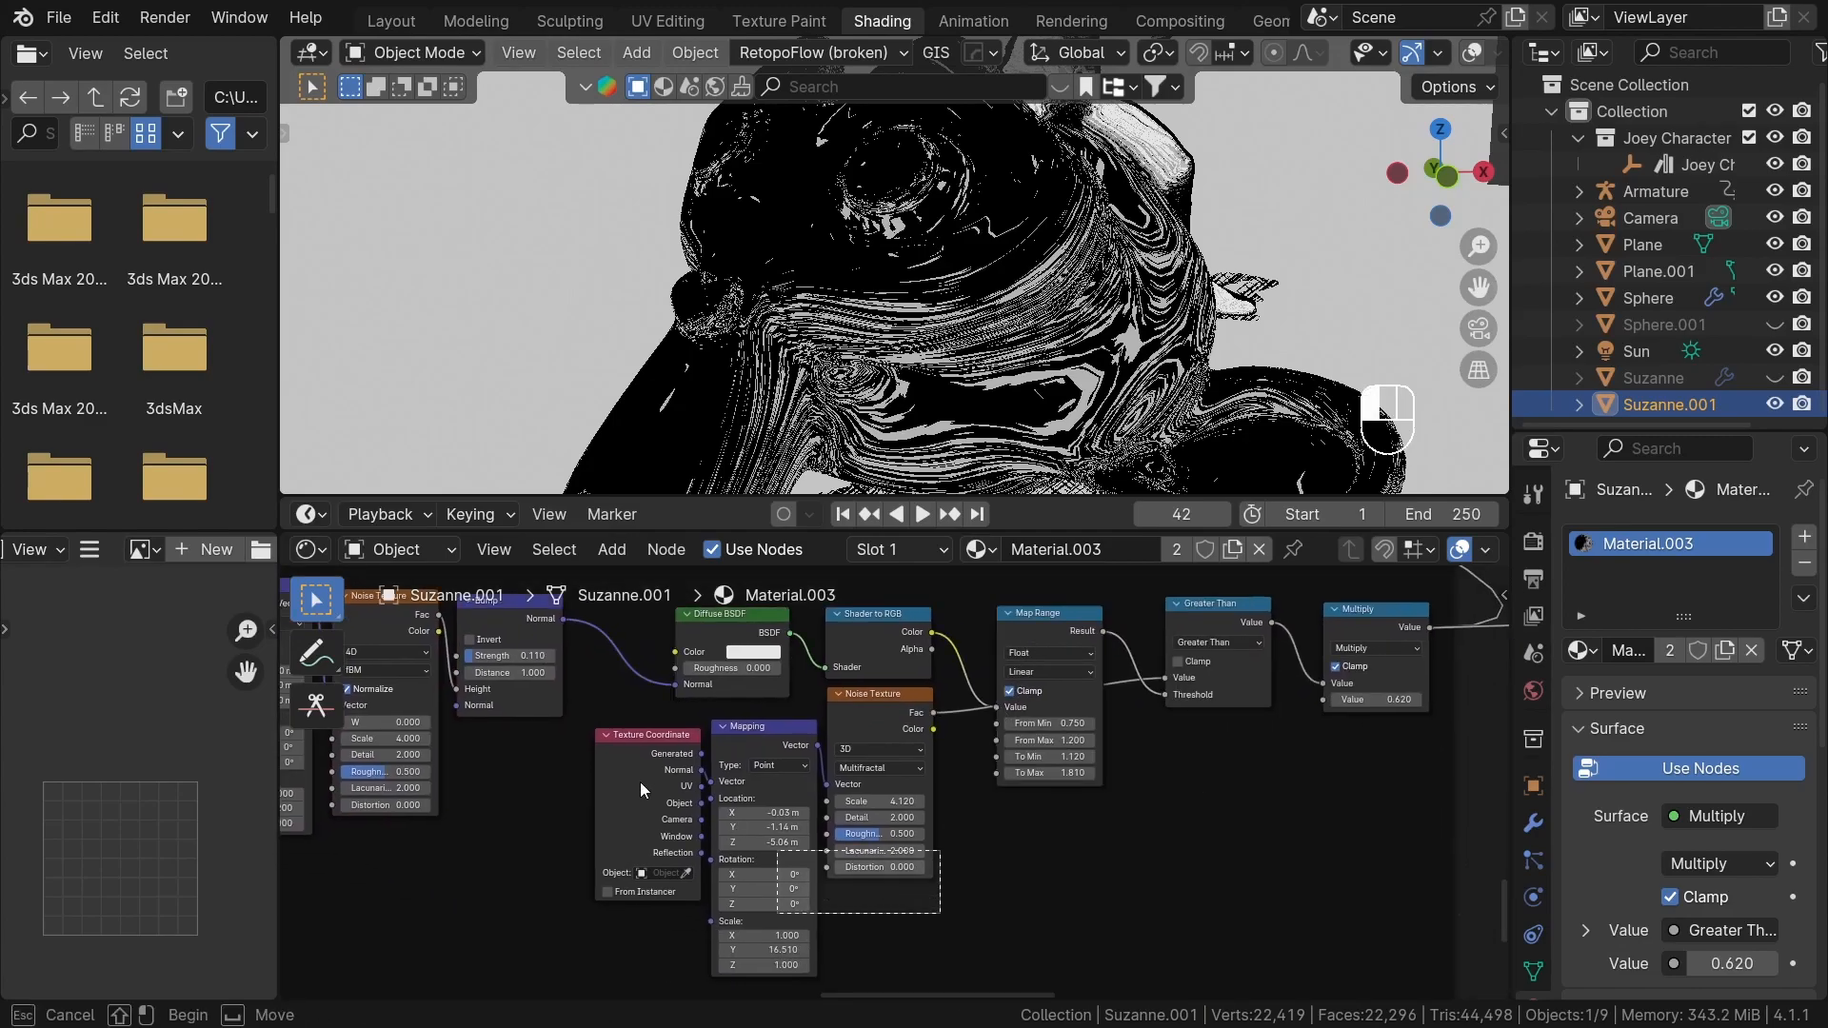
scroll(701, 779, up, 3)
scroll(649, 763, down, 5)
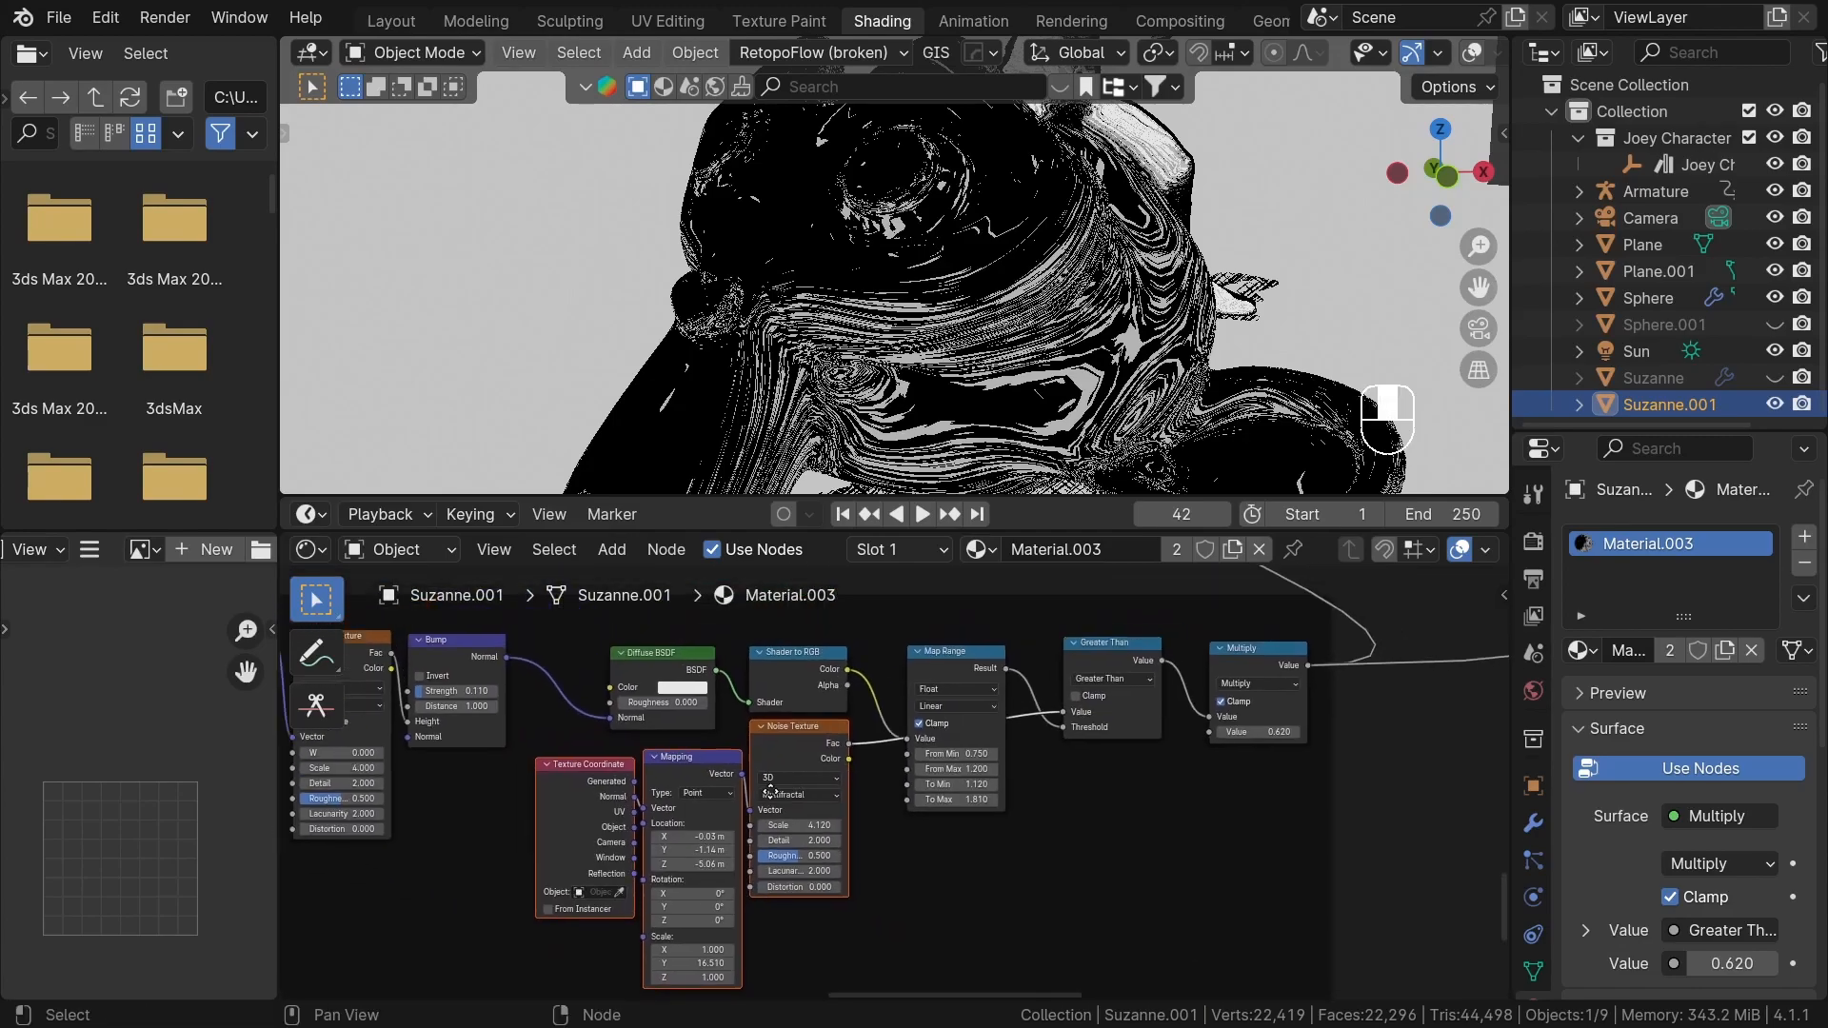
middle_drag(1076, 808, 1134, 889)
- Preview the clamped Subtract node that takes the Greater Than group's strokes out of the combined strokes
scroll(1134, 890, down, 4)
middle_drag(992, 800, 1004, 874)
scroll(1002, 783, up, 6)
ctrl+shift+click(869, 736)
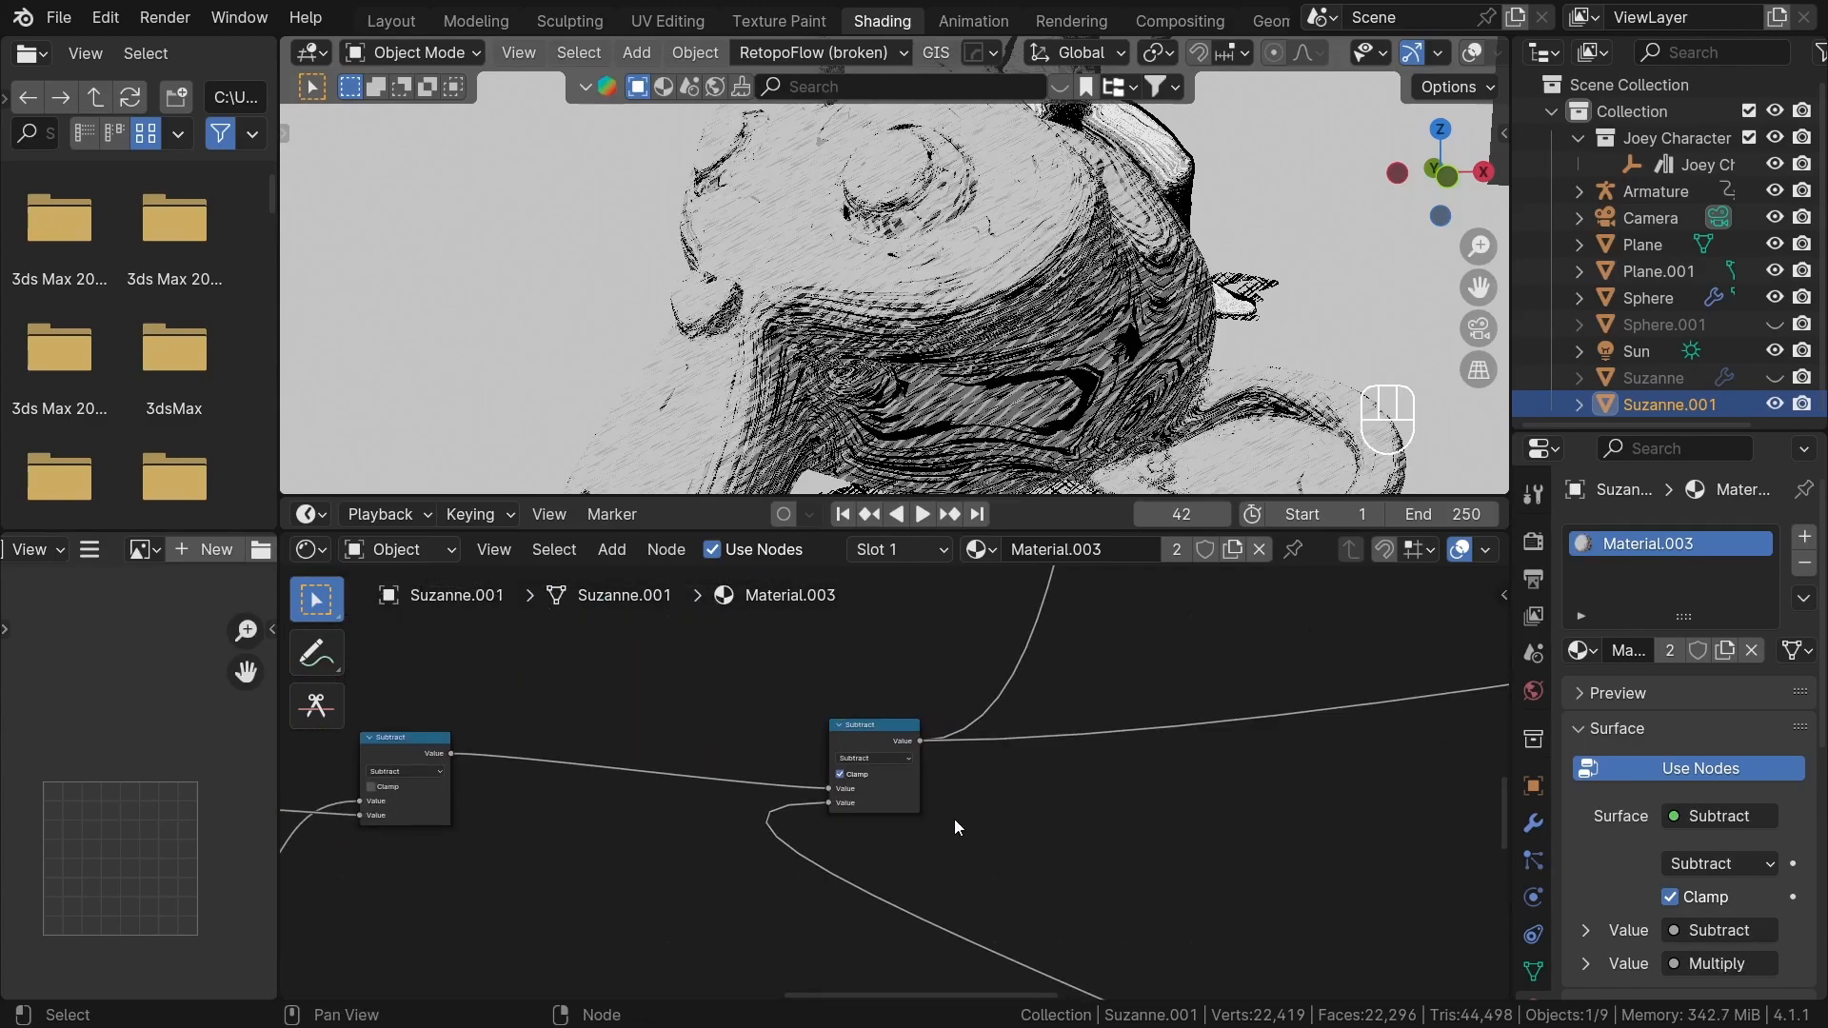
- Try adjusting a value in the Bump and Greater Than noise group, and undo it
scroll(954, 819, down, 4)
middle_drag(1111, 805, 1070, 748)
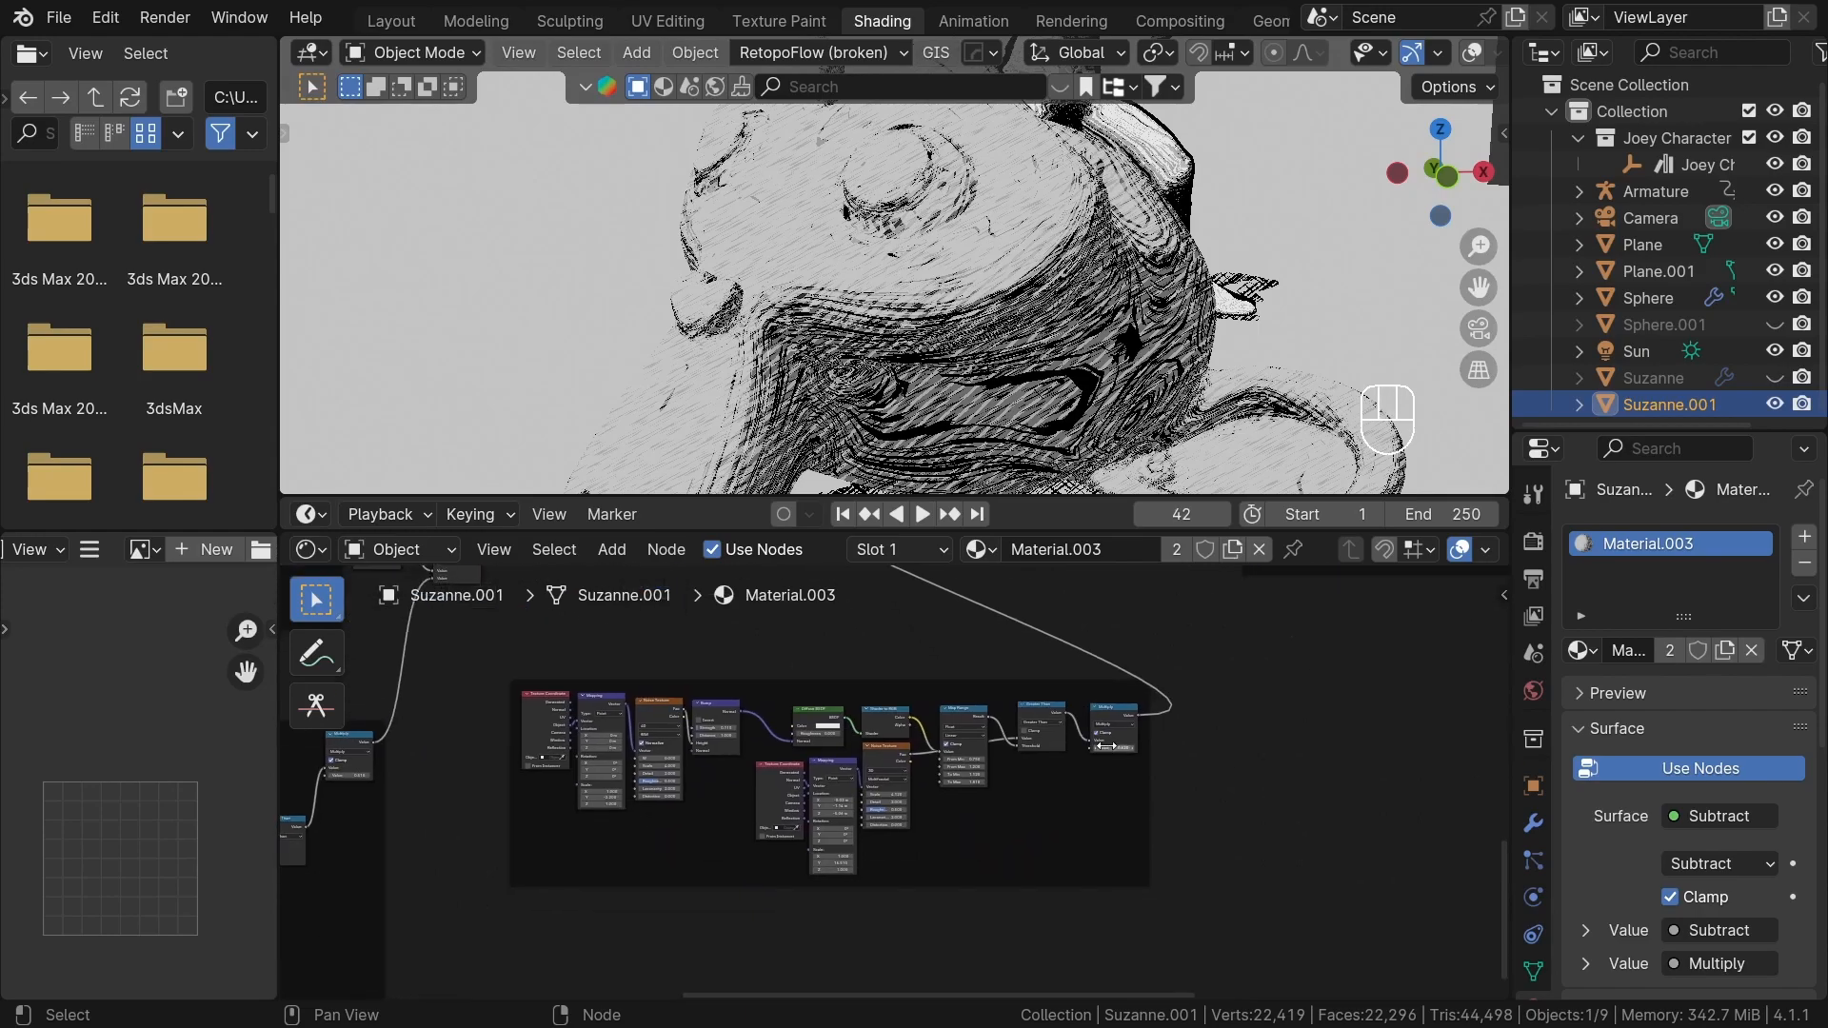
scroll(1040, 759, up, 6)
scroll(1044, 759, up, 5)
scroll(1154, 818, down, 3)
drag(1119, 808, 1059, 808)
key(ctrl+z)
scroll(1028, 820, down, 4)
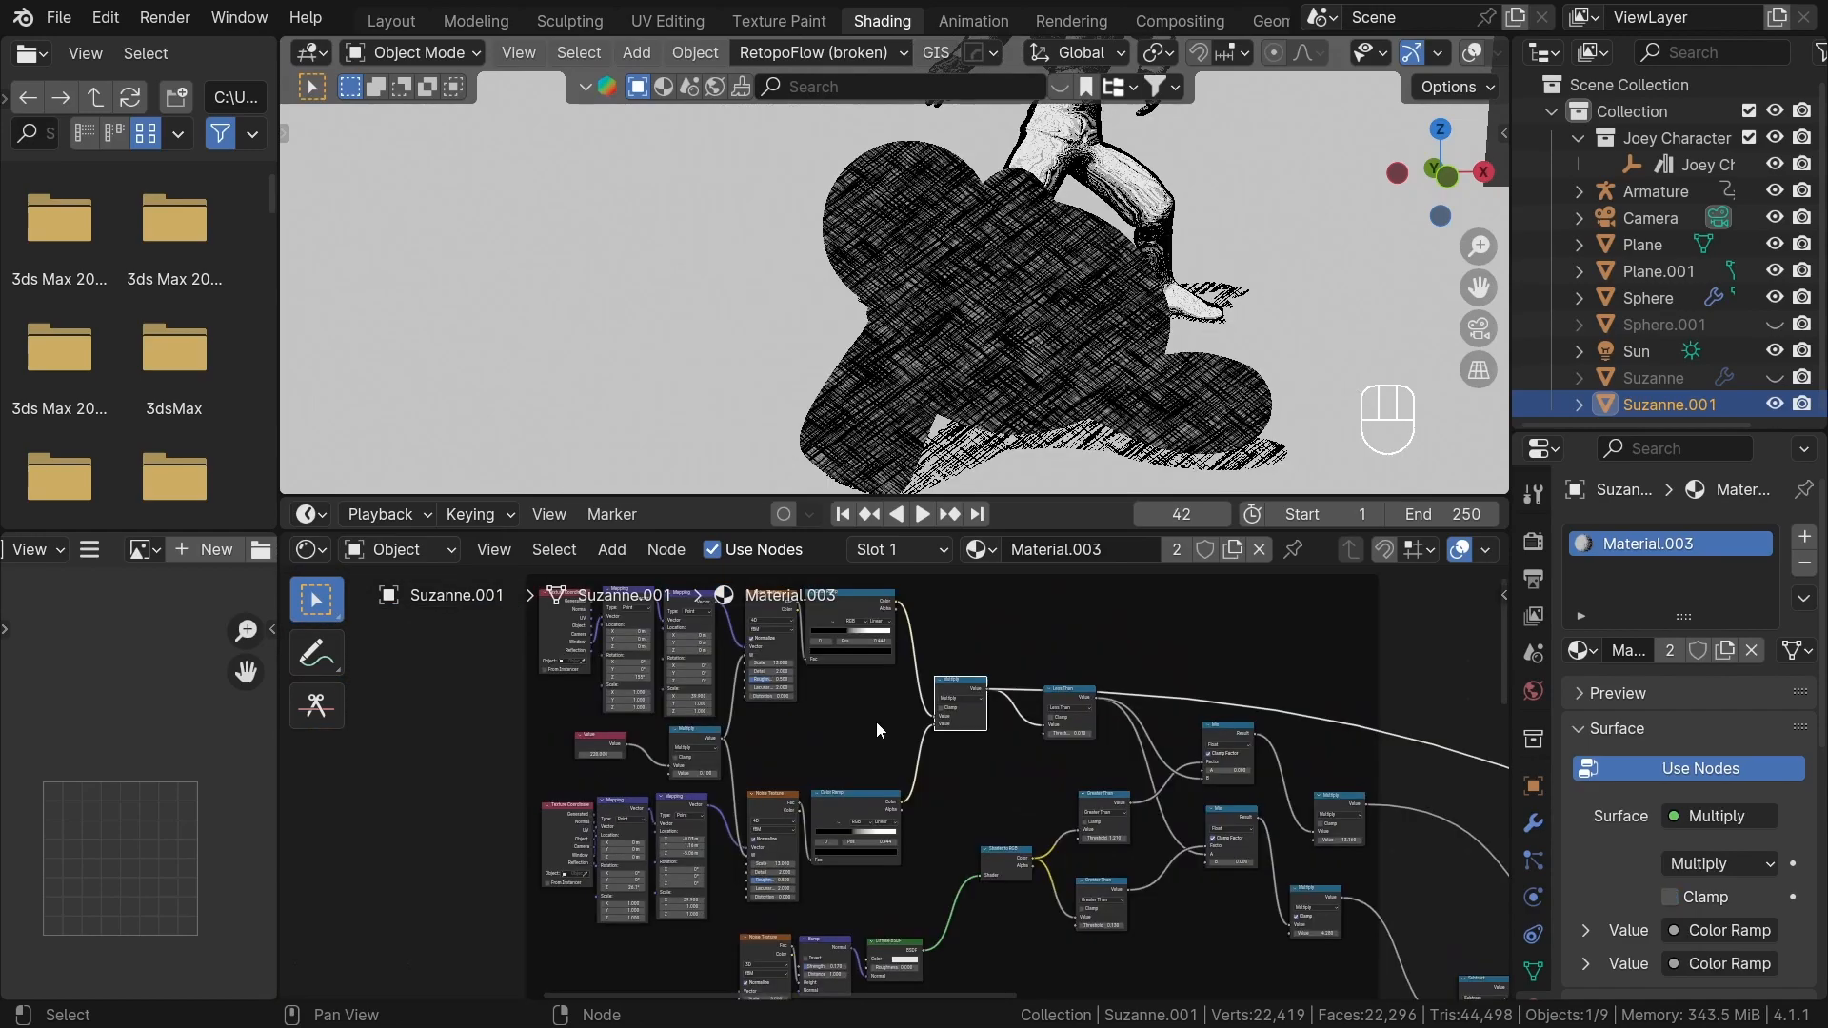
- Preview the Less Than node after the Multiply that joins the two Color Ramps, and inspect its crossed strokes on the model
scroll(869, 728, up, 4)
middle_drag(819, 703, 1036, 753)
scroll(1008, 776, up, 1)
middle_drag(1450, 722, 1008, 697)
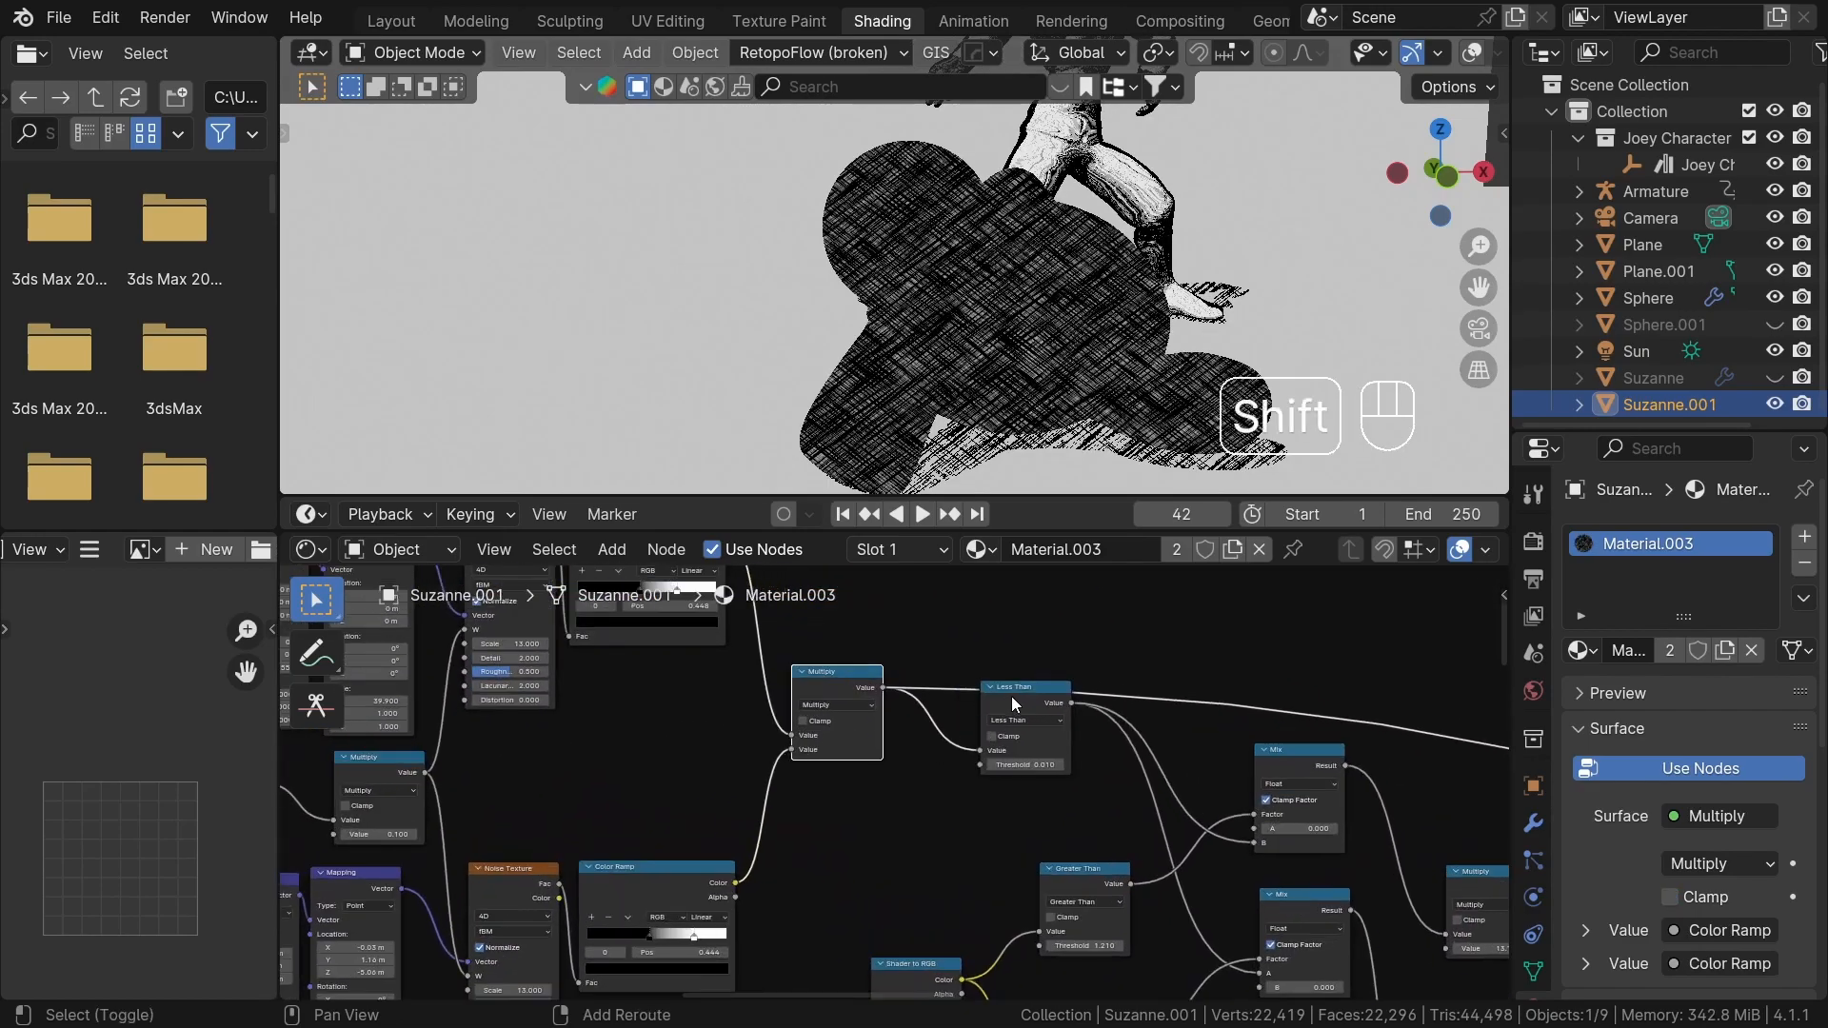
ctrl+shift+click(1011, 694)
scroll(1057, 341, up, 3)
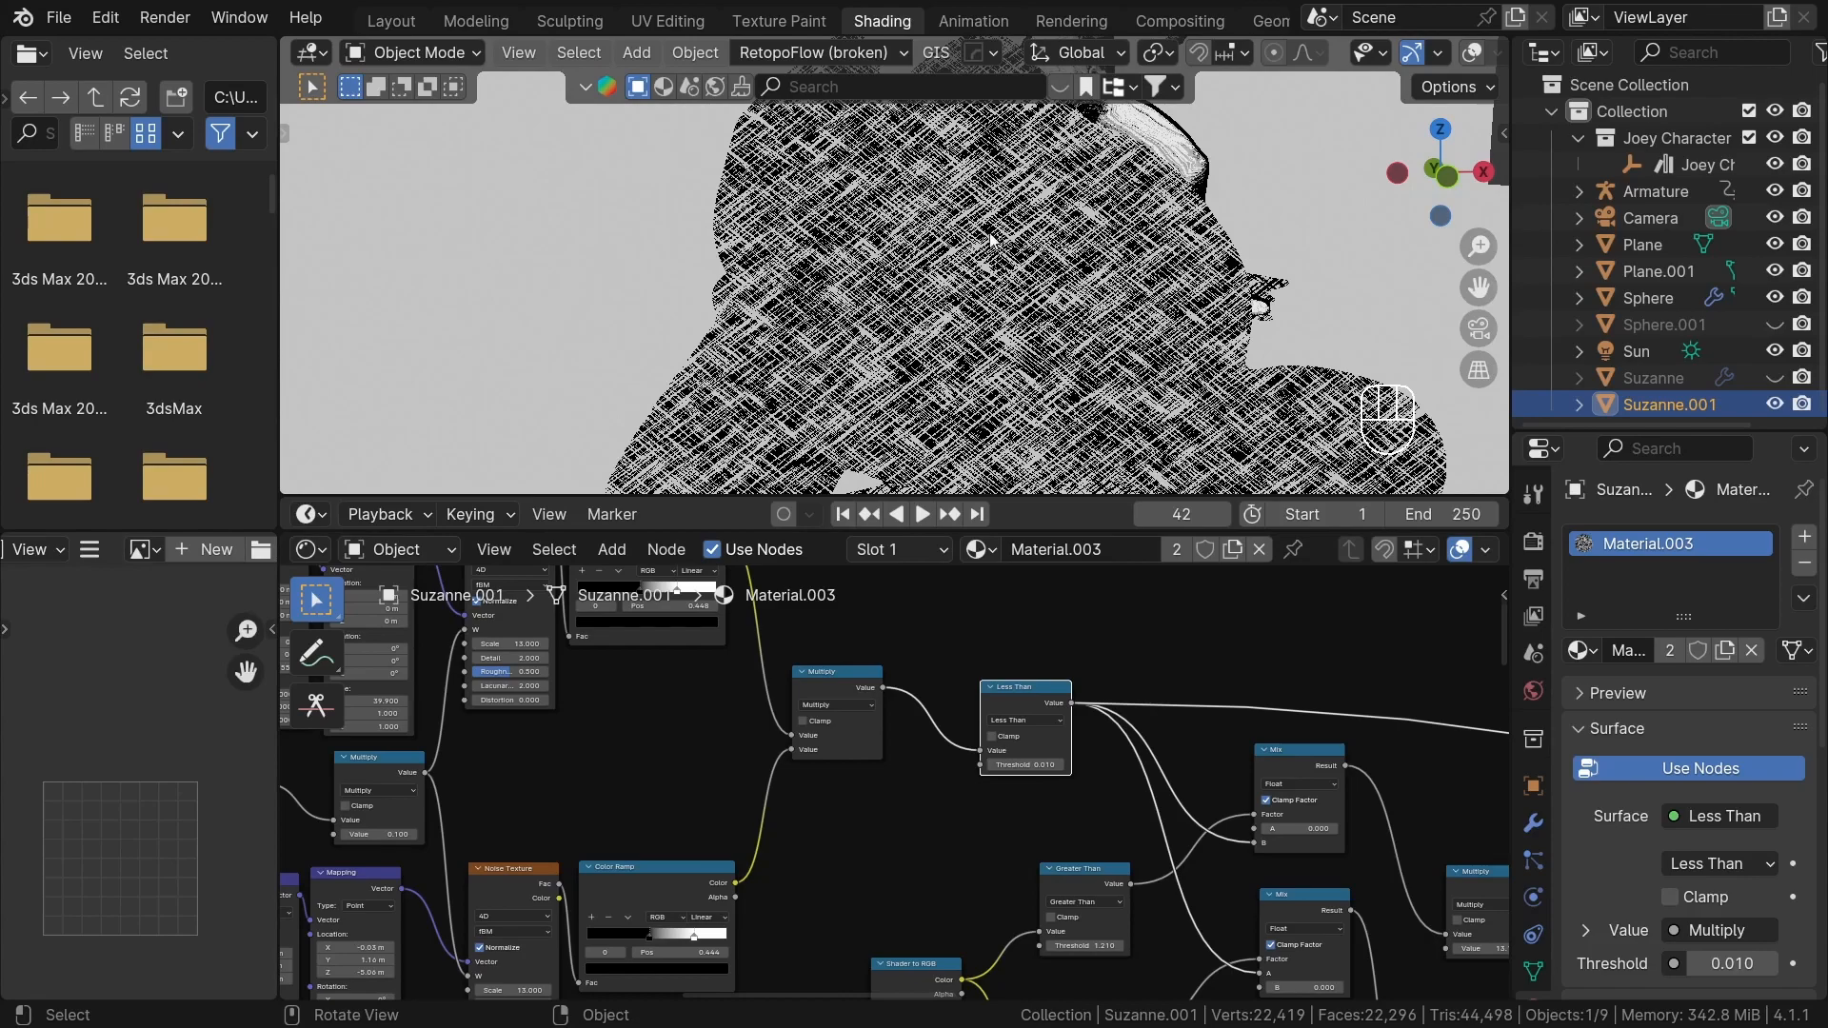
scroll(995, 957, down, 3)
- Examine the Noise Texture, Bump and Diffuse BSDF nodes that feed the cross-hatch group's Shader to RGB
middle_drag(995, 966, 918, 767)
scroll(909, 776, up, 4)
middle_drag(640, 892, 836, 752)
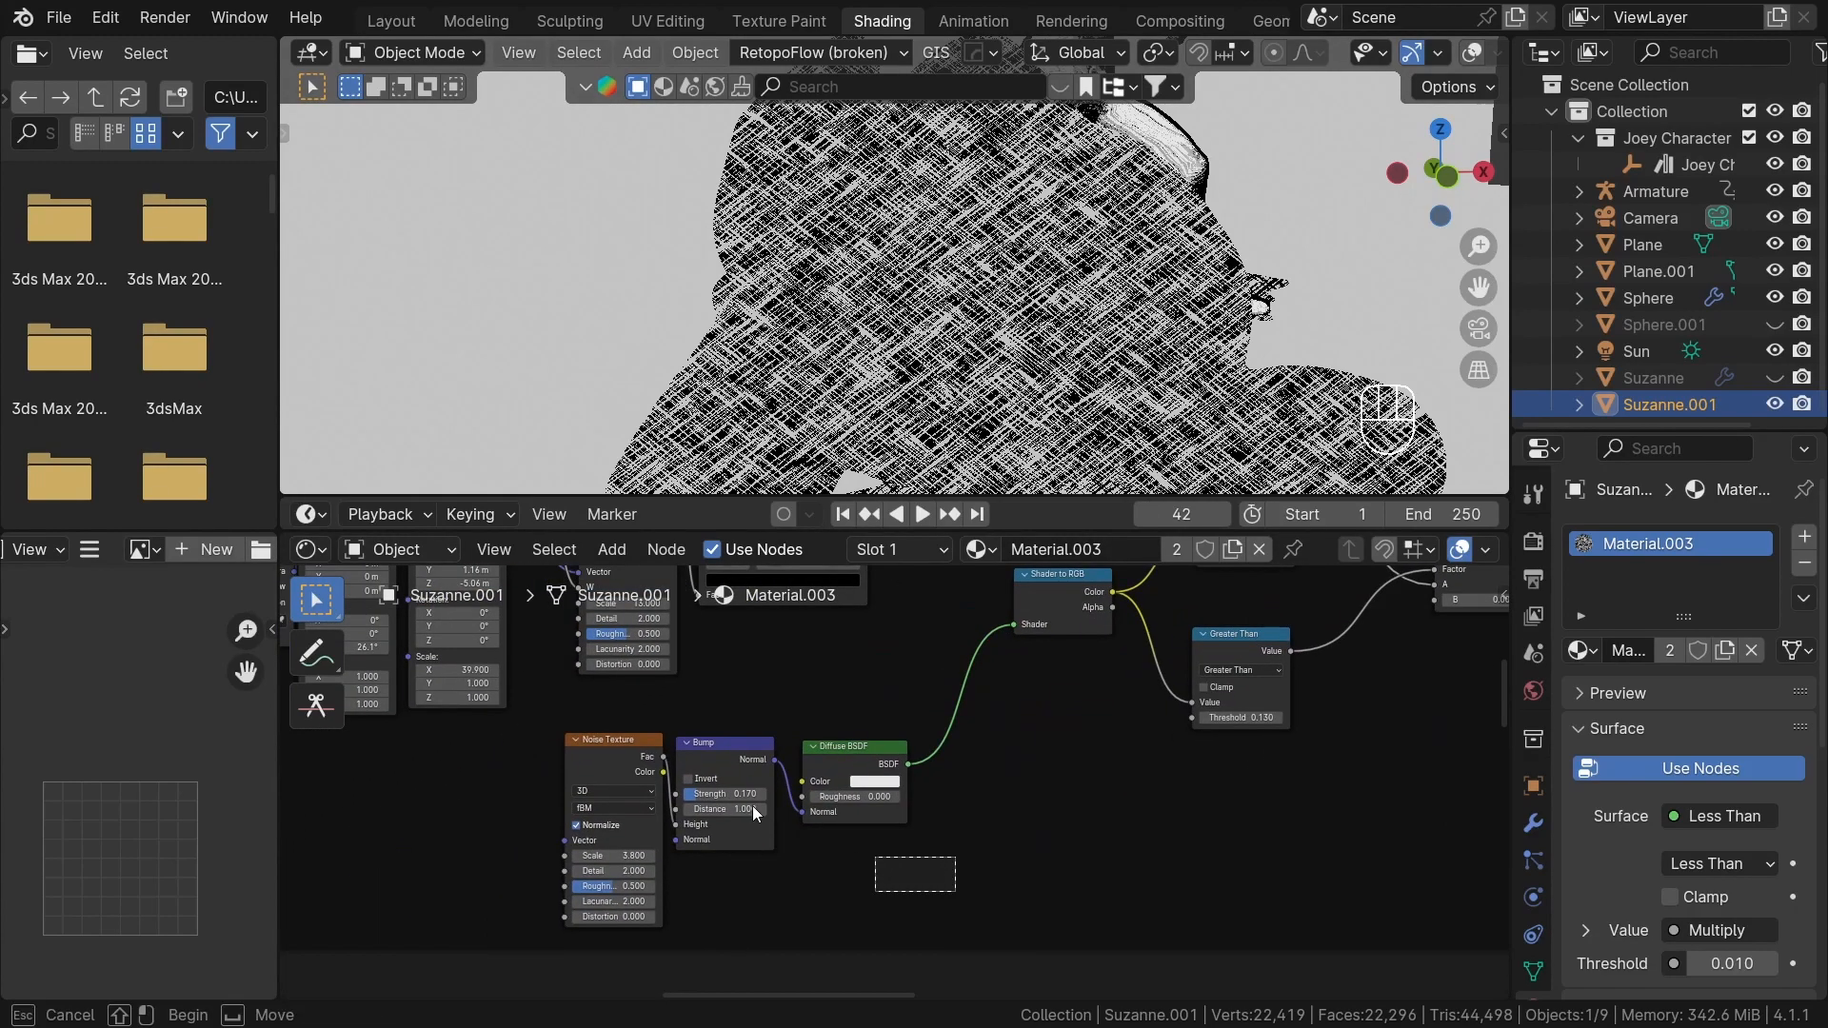
middle_drag(1067, 657, 964, 758)
scroll(952, 704, up, 4)
click(965, 689)
- Preview the upper and lower Greater Than nodes fed by the cross-hatch group's Shader to RGB
middle_drag(1143, 592, 880, 726)
ctrl+shift+click(967, 655)
scroll(1001, 321, down, 2)
middle_drag(1033, 817, 1032, 702)
ctrl+shift+click(951, 792)
middle_drag(1092, 638, 979, 779)
scroll(980, 779, down, 5)
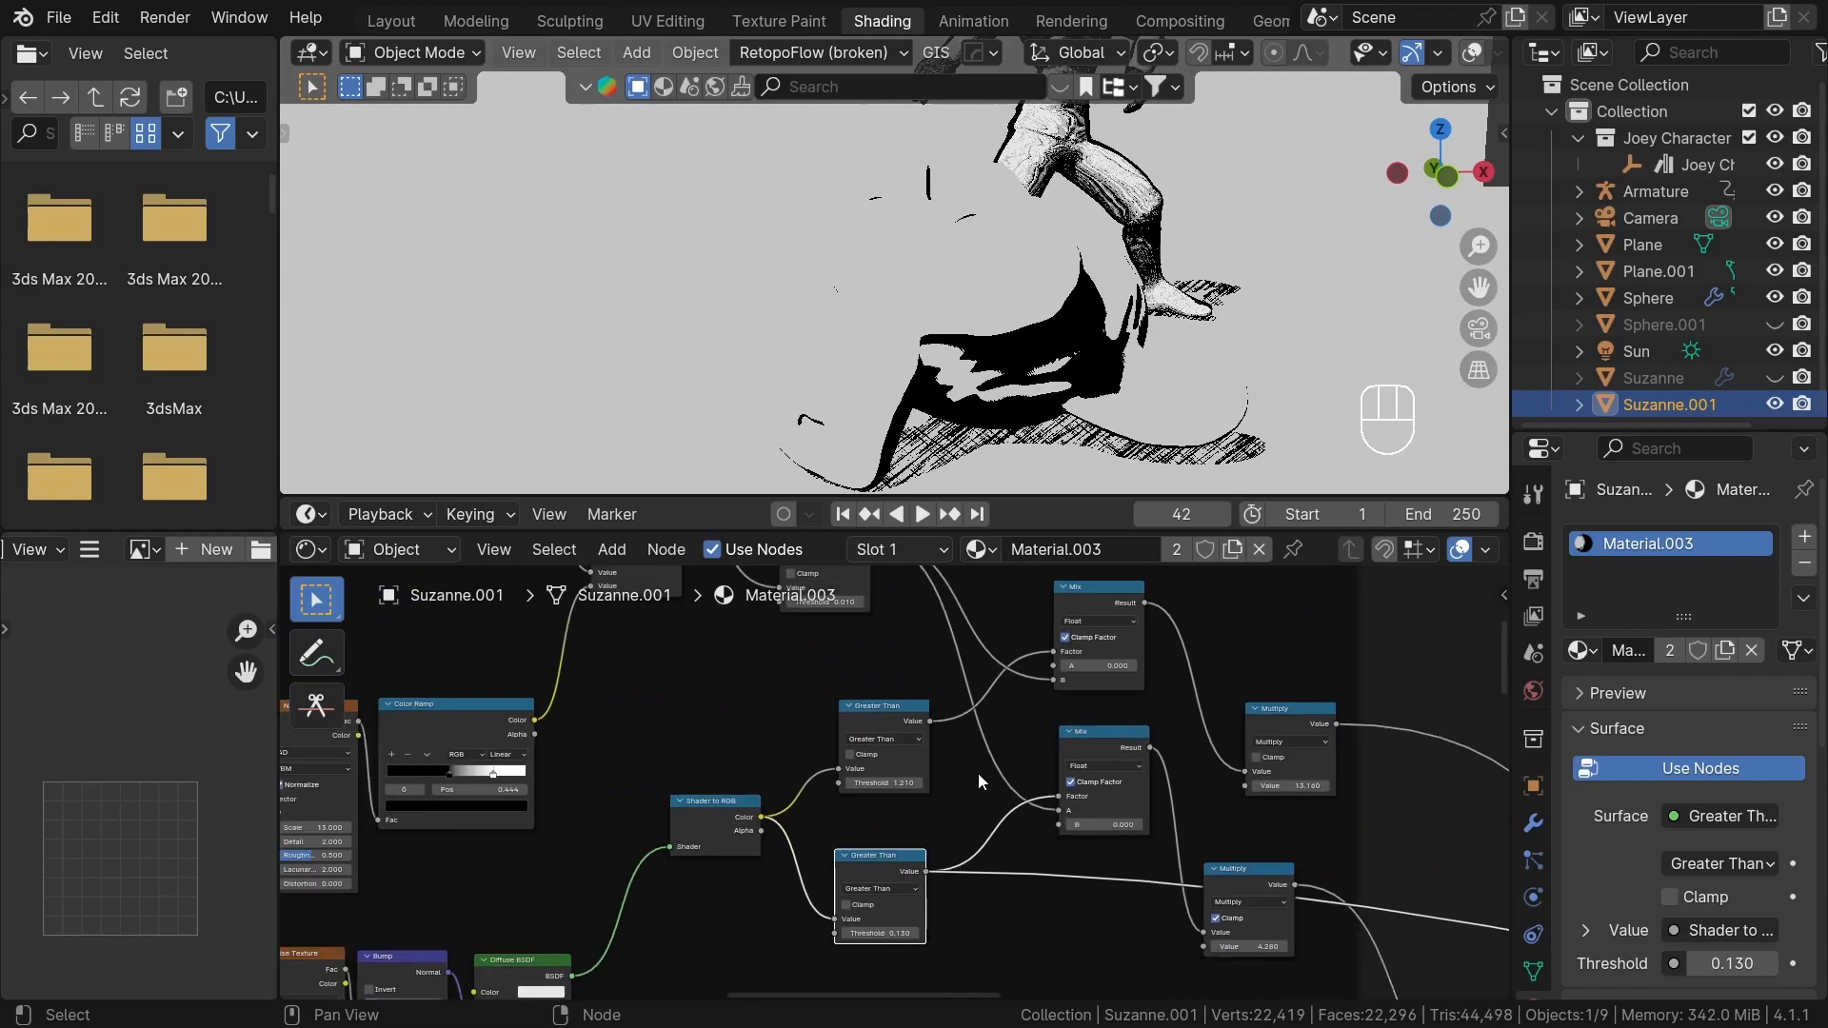
- Preview the upper and lower Mix nodes that mask the cross strokes by light, and save the file
middle_drag(1025, 705, 955, 789)
scroll(971, 753, up, 3)
ctrl+shift+click(1028, 669)
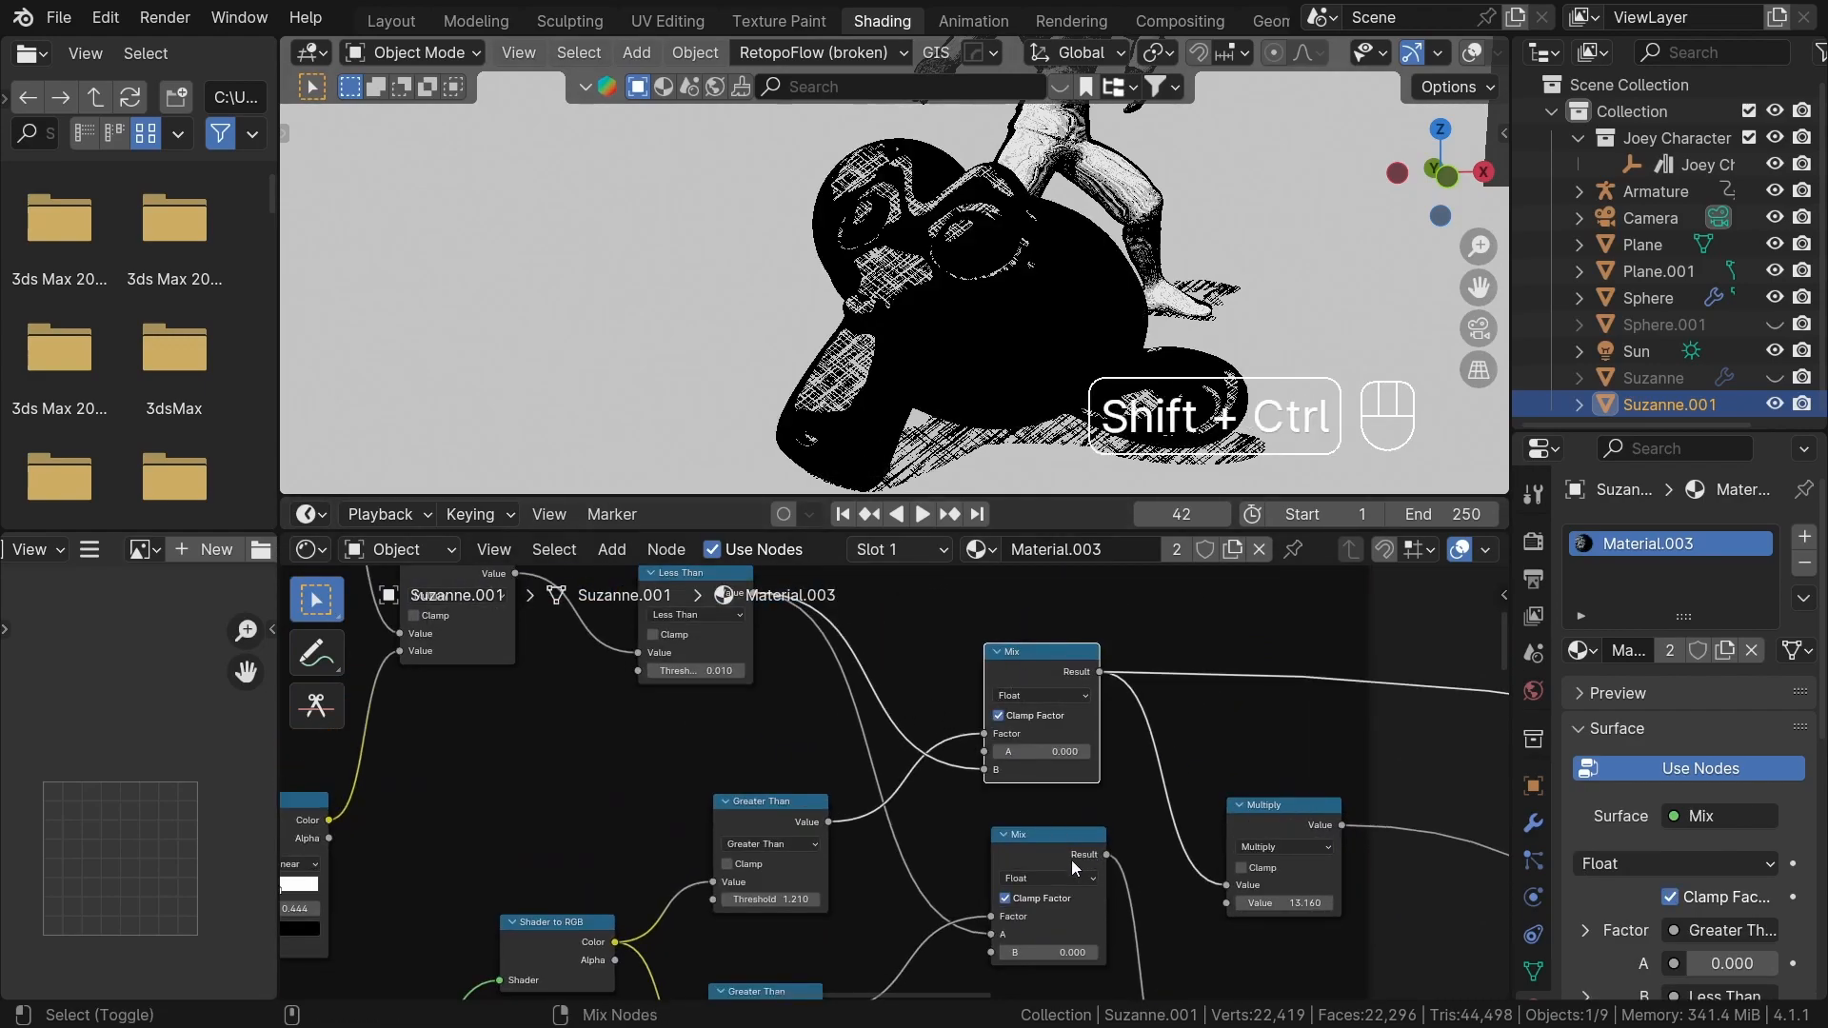
ctrl+shift+click(1072, 861)
key(ctrl+s)
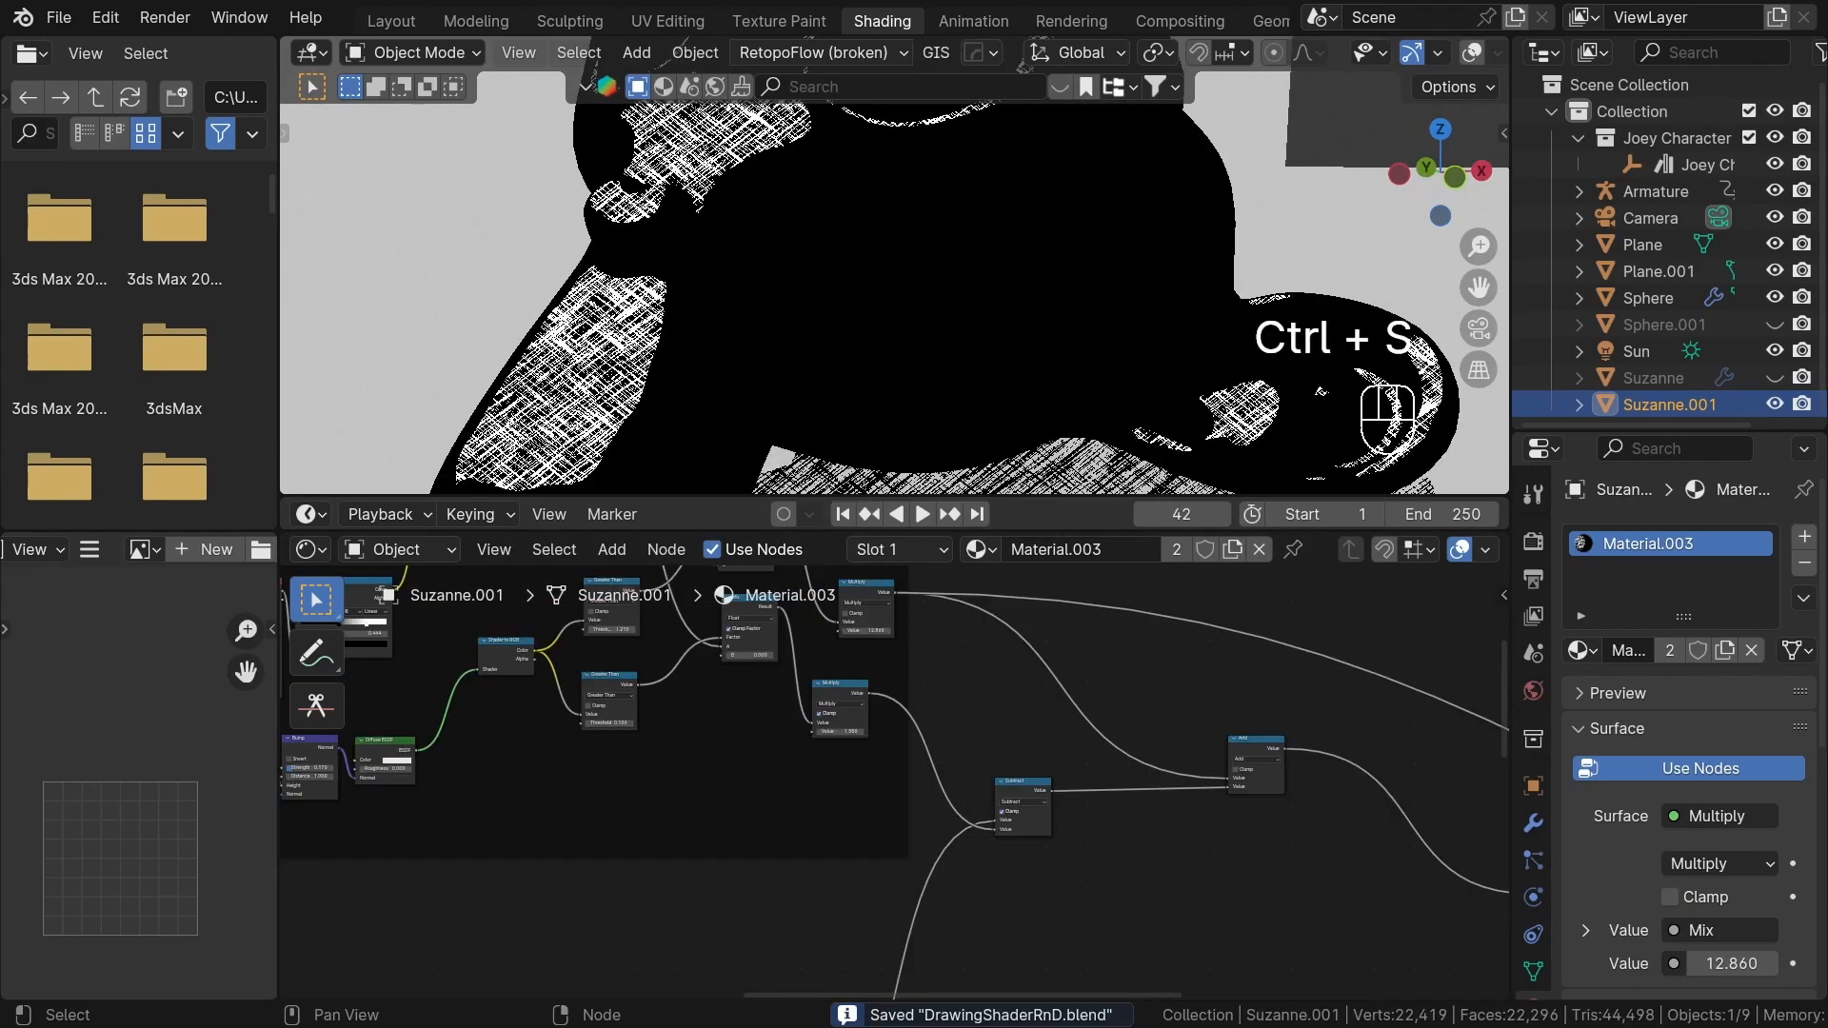
- Preview the Add node that joins the upper Multiply's highlight strokes with the Subtract output
scroll(825, 598, down, 3)
middle_drag(930, 655, 1003, 751)
scroll(1162, 812, up, 3)
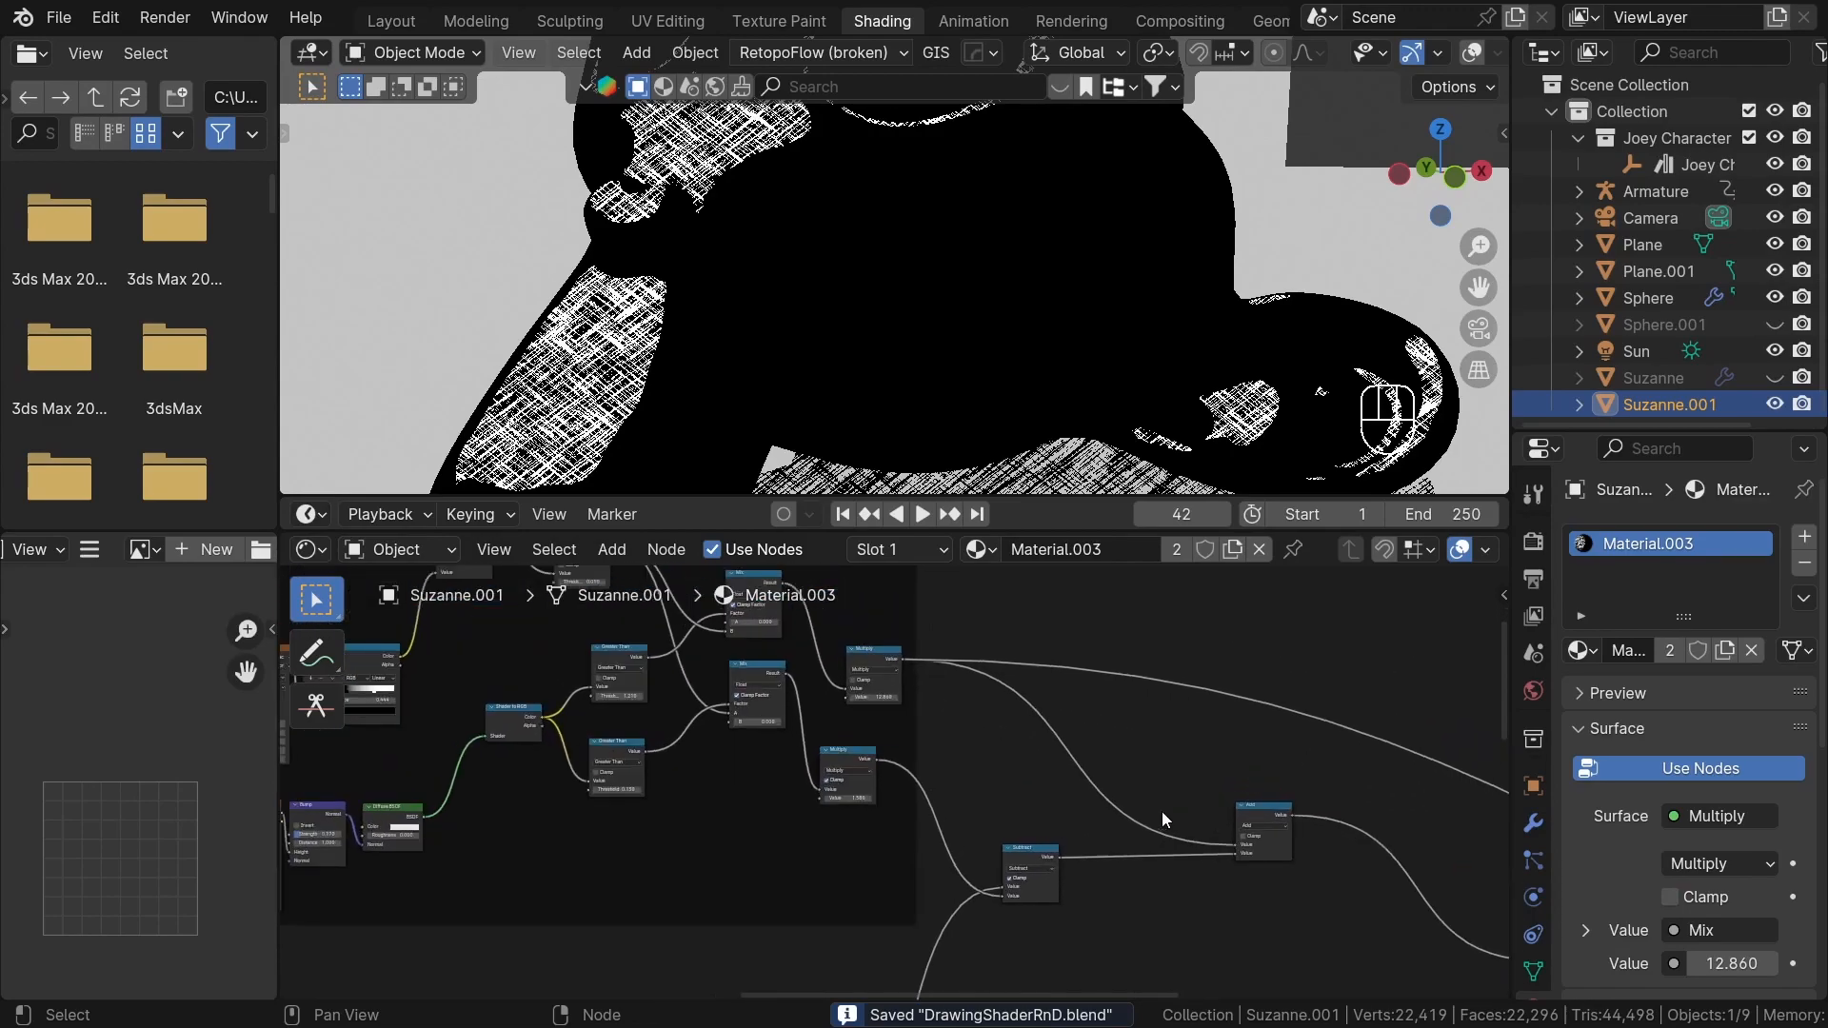
scroll(1162, 811, up, 2)
middle_drag(1162, 811, 1099, 757)
ctrl+shift+click(1224, 761)
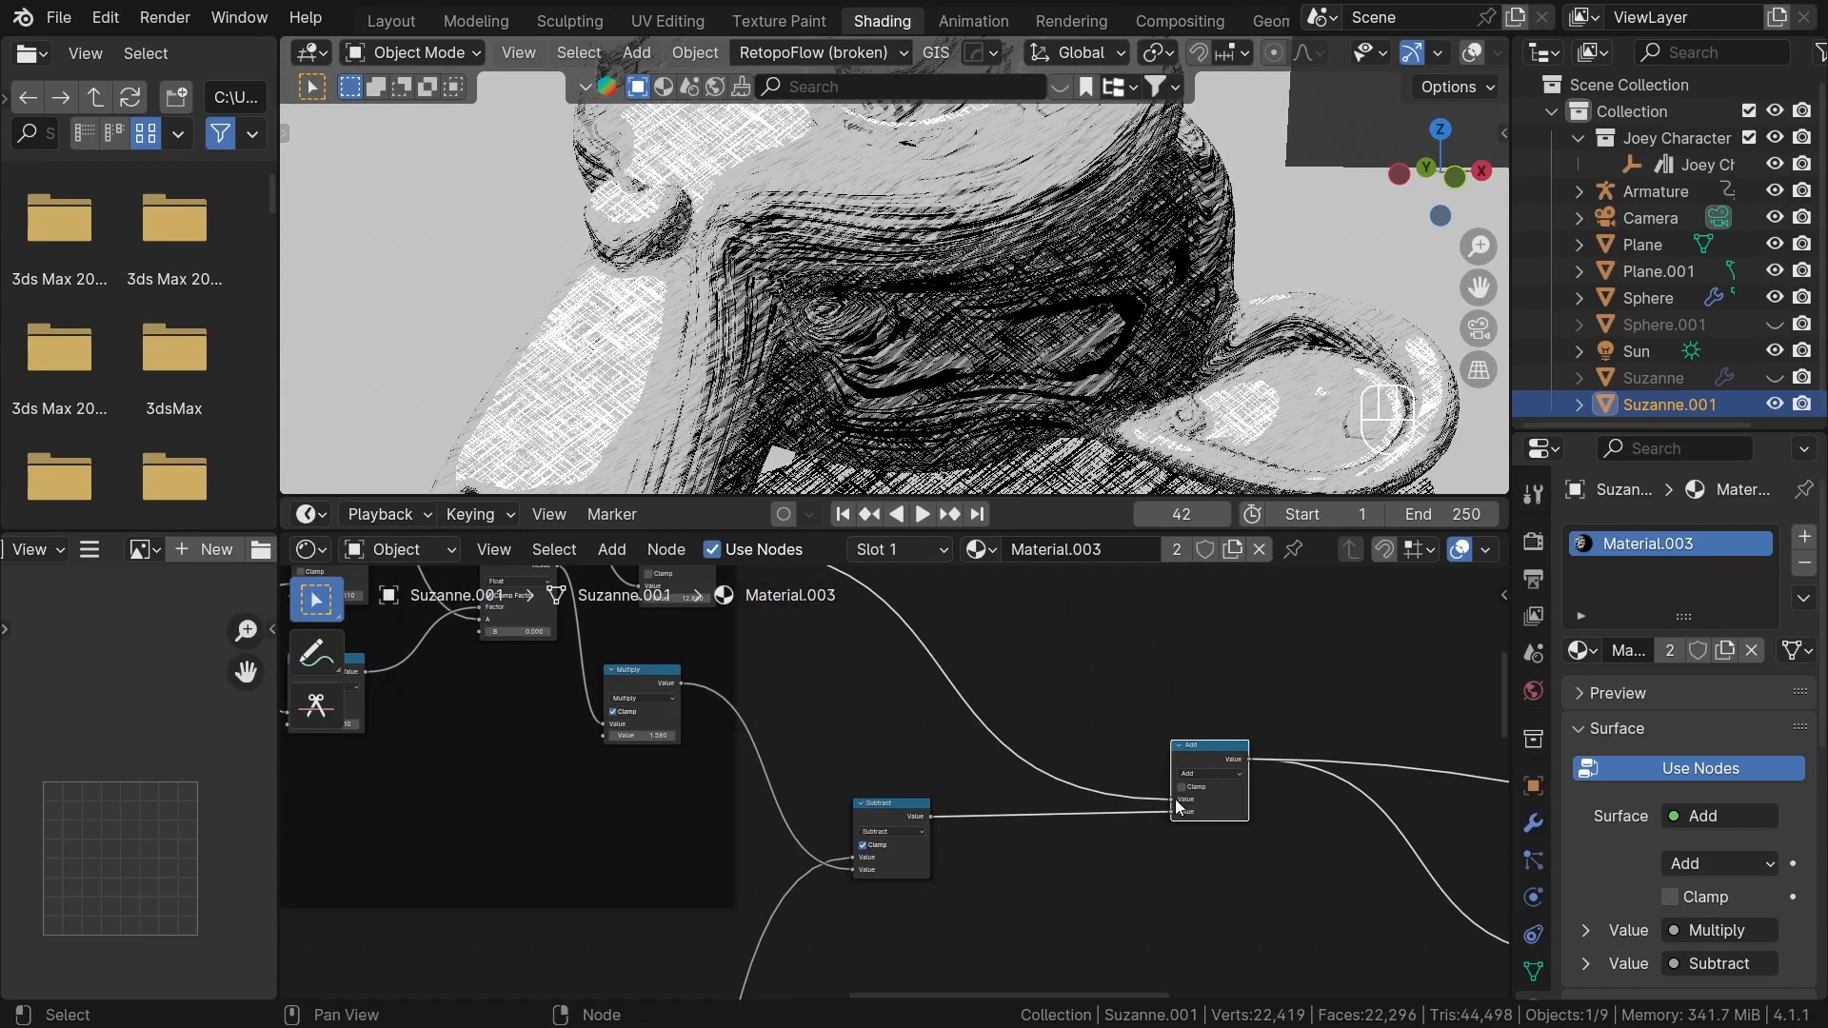
- Adjust the value of the cross-hatch group's upper Multiply node slightly
middle_drag(940, 725, 1121, 835)
scroll(902, 740, up, 5)
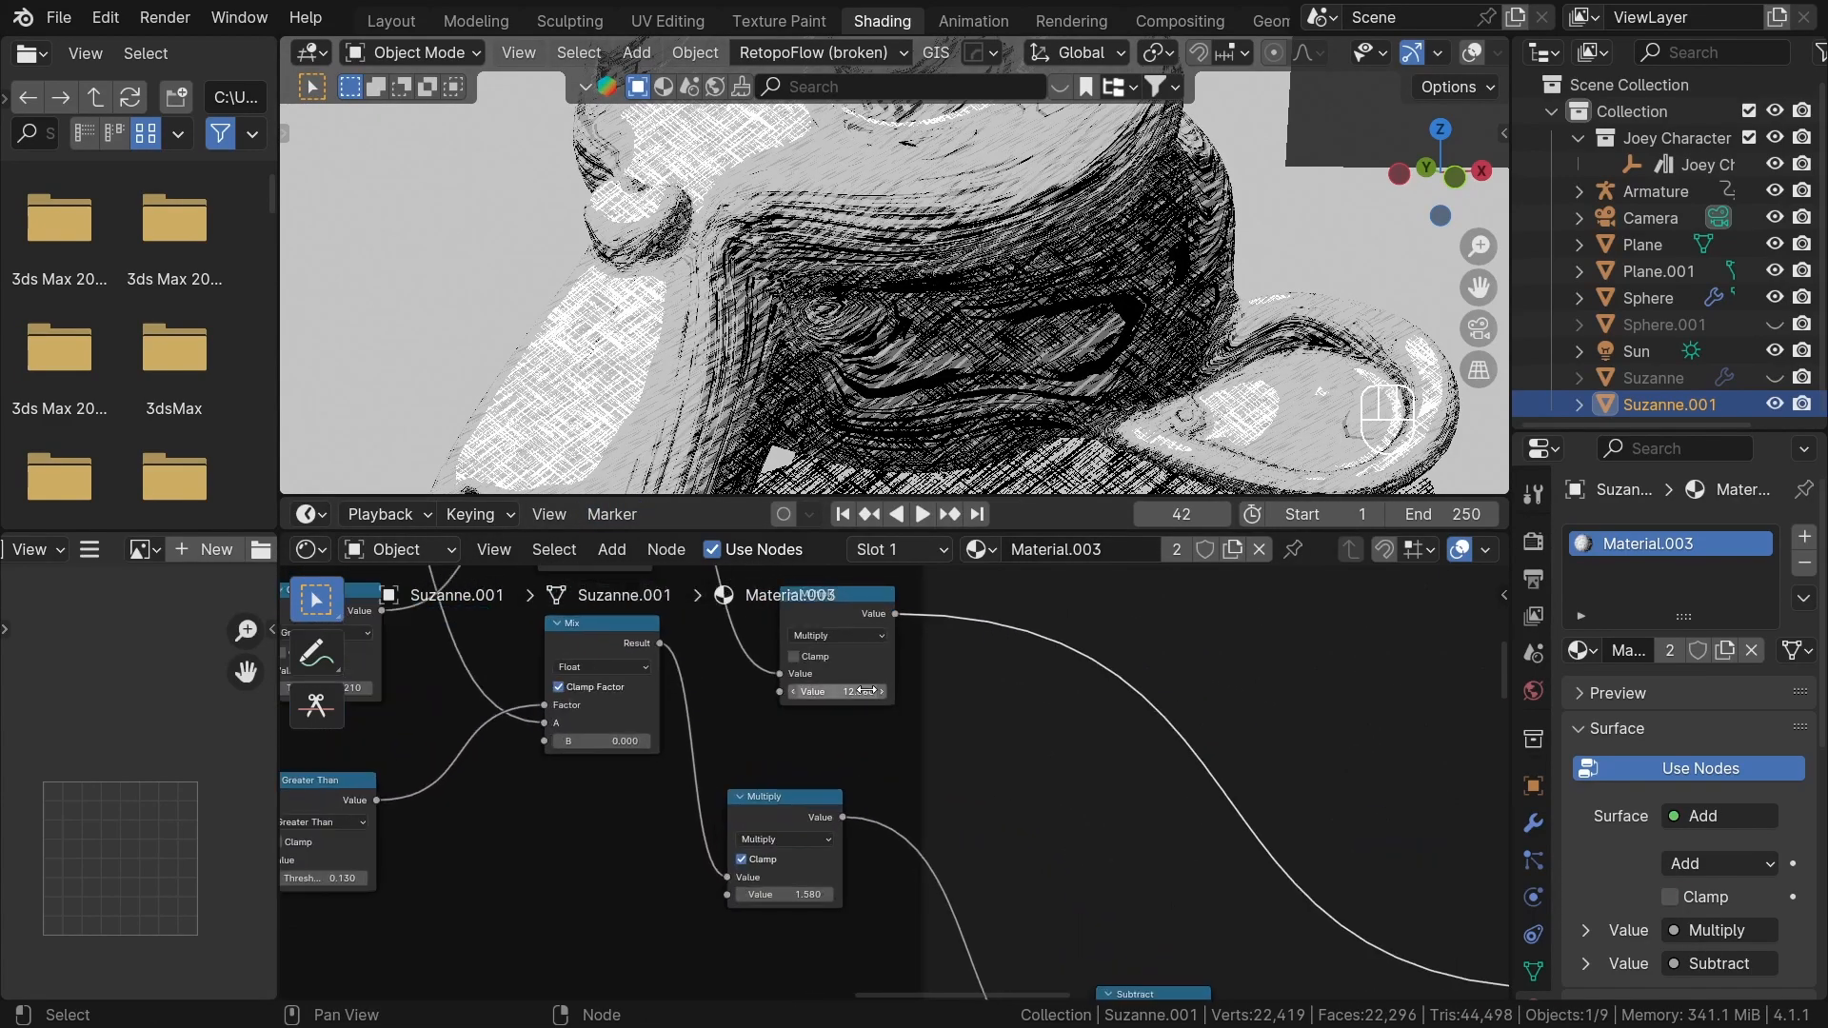
mouse_move(837, 696)
shift+mouse_down()
mouse_move(447, 696)
mouse_move(837, 691)
shift+mouse_up()
scroll(1222, 772, down, 5)
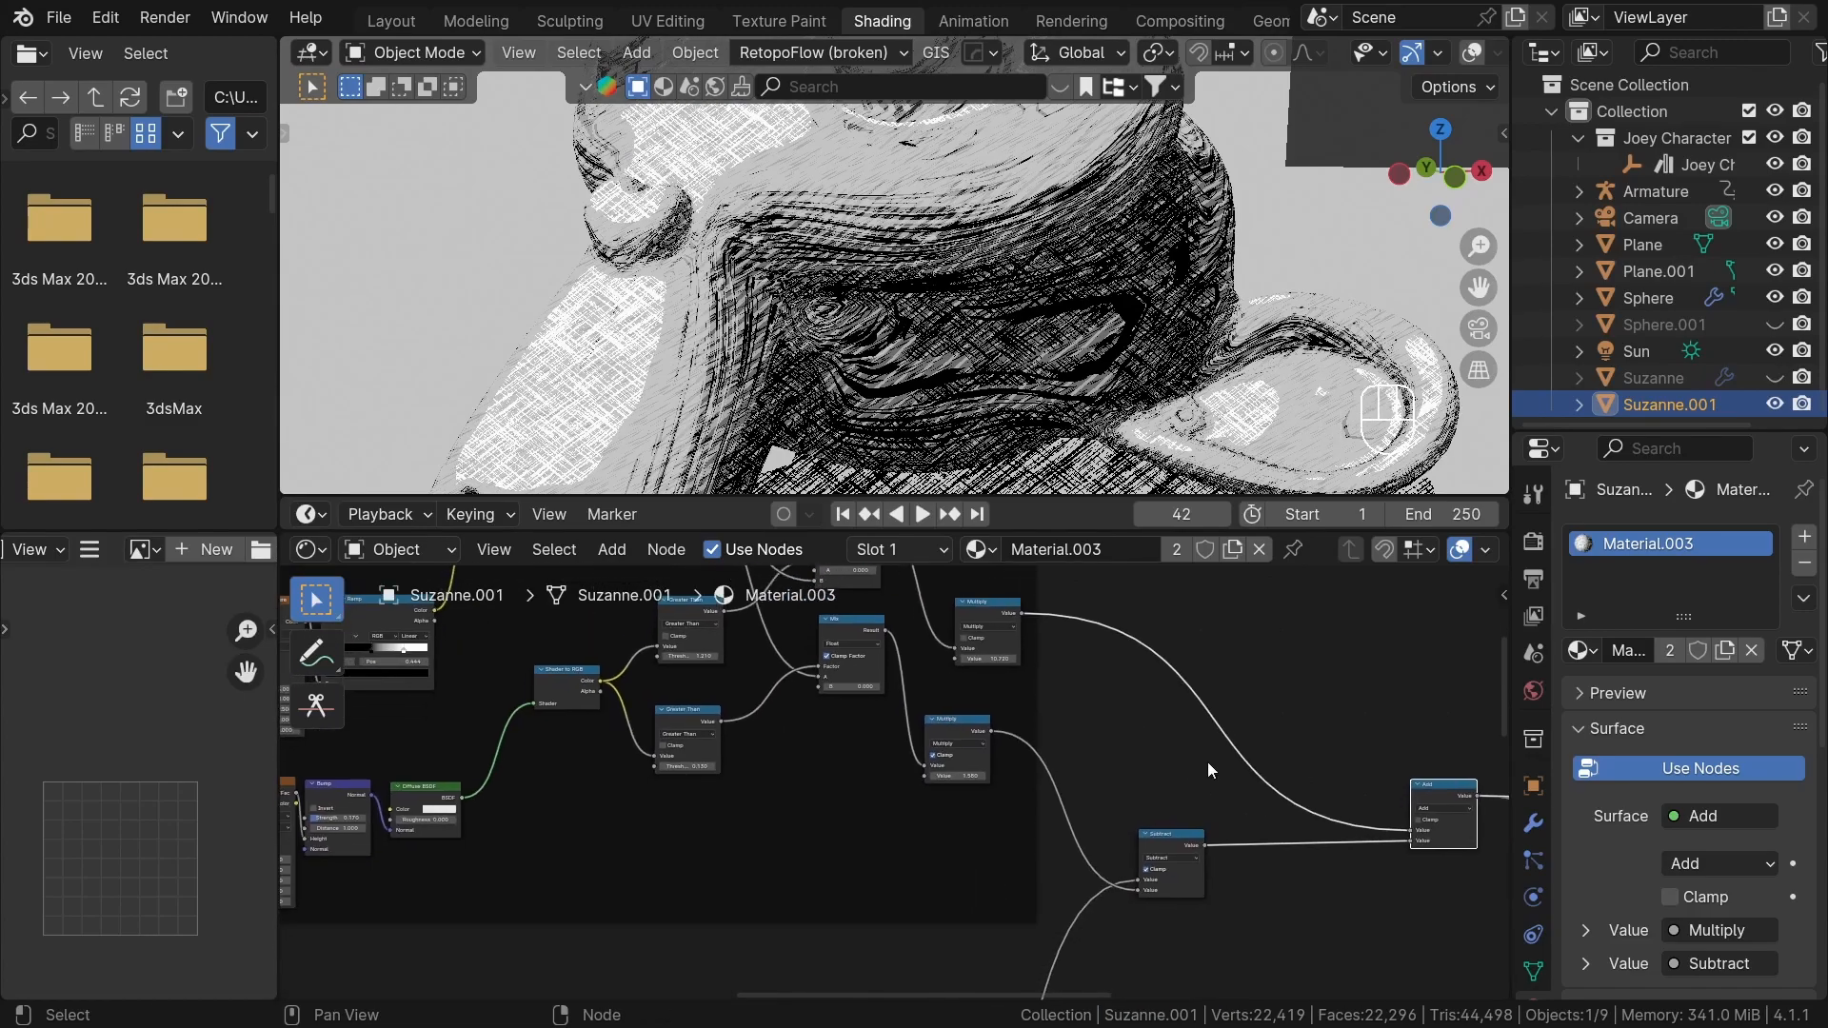
- Preview the cross-hatch group's lower Multiply node and the Subtract node it feeds
ctrl+shift+click(986, 731)
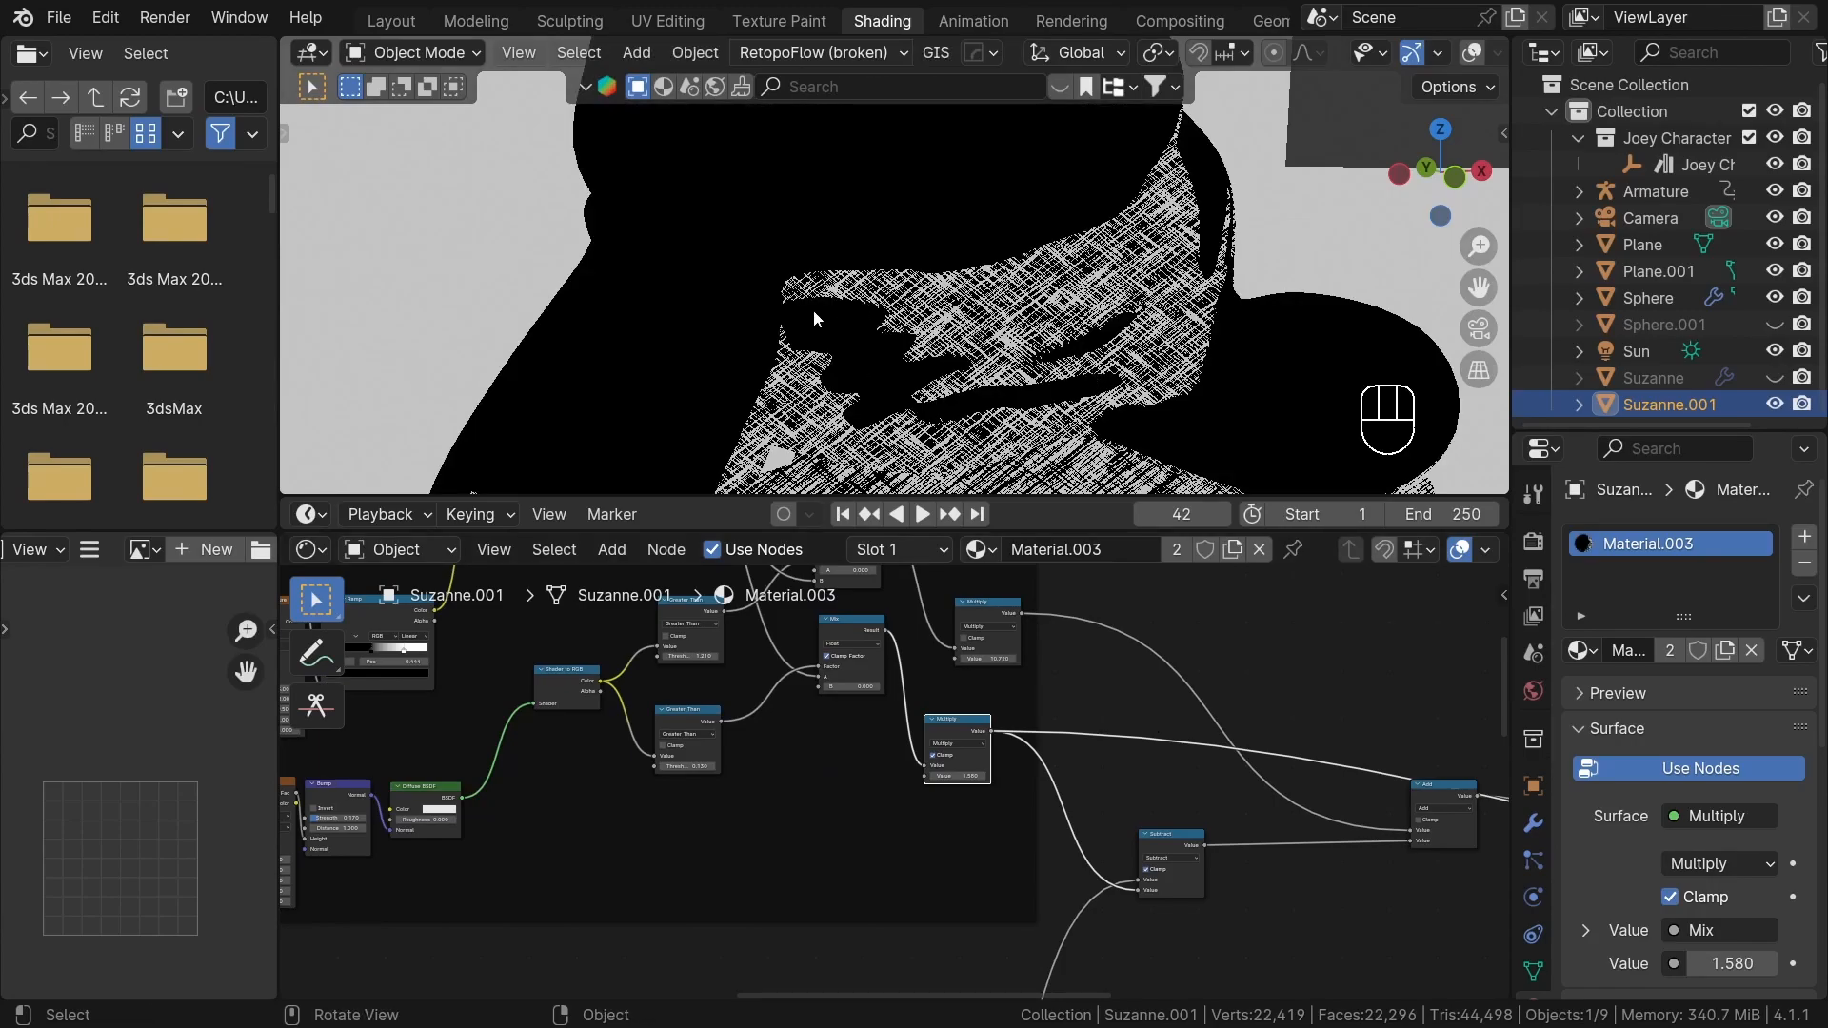
scroll(1176, 836, up, 3)
ctrl+shift+click(1135, 773)
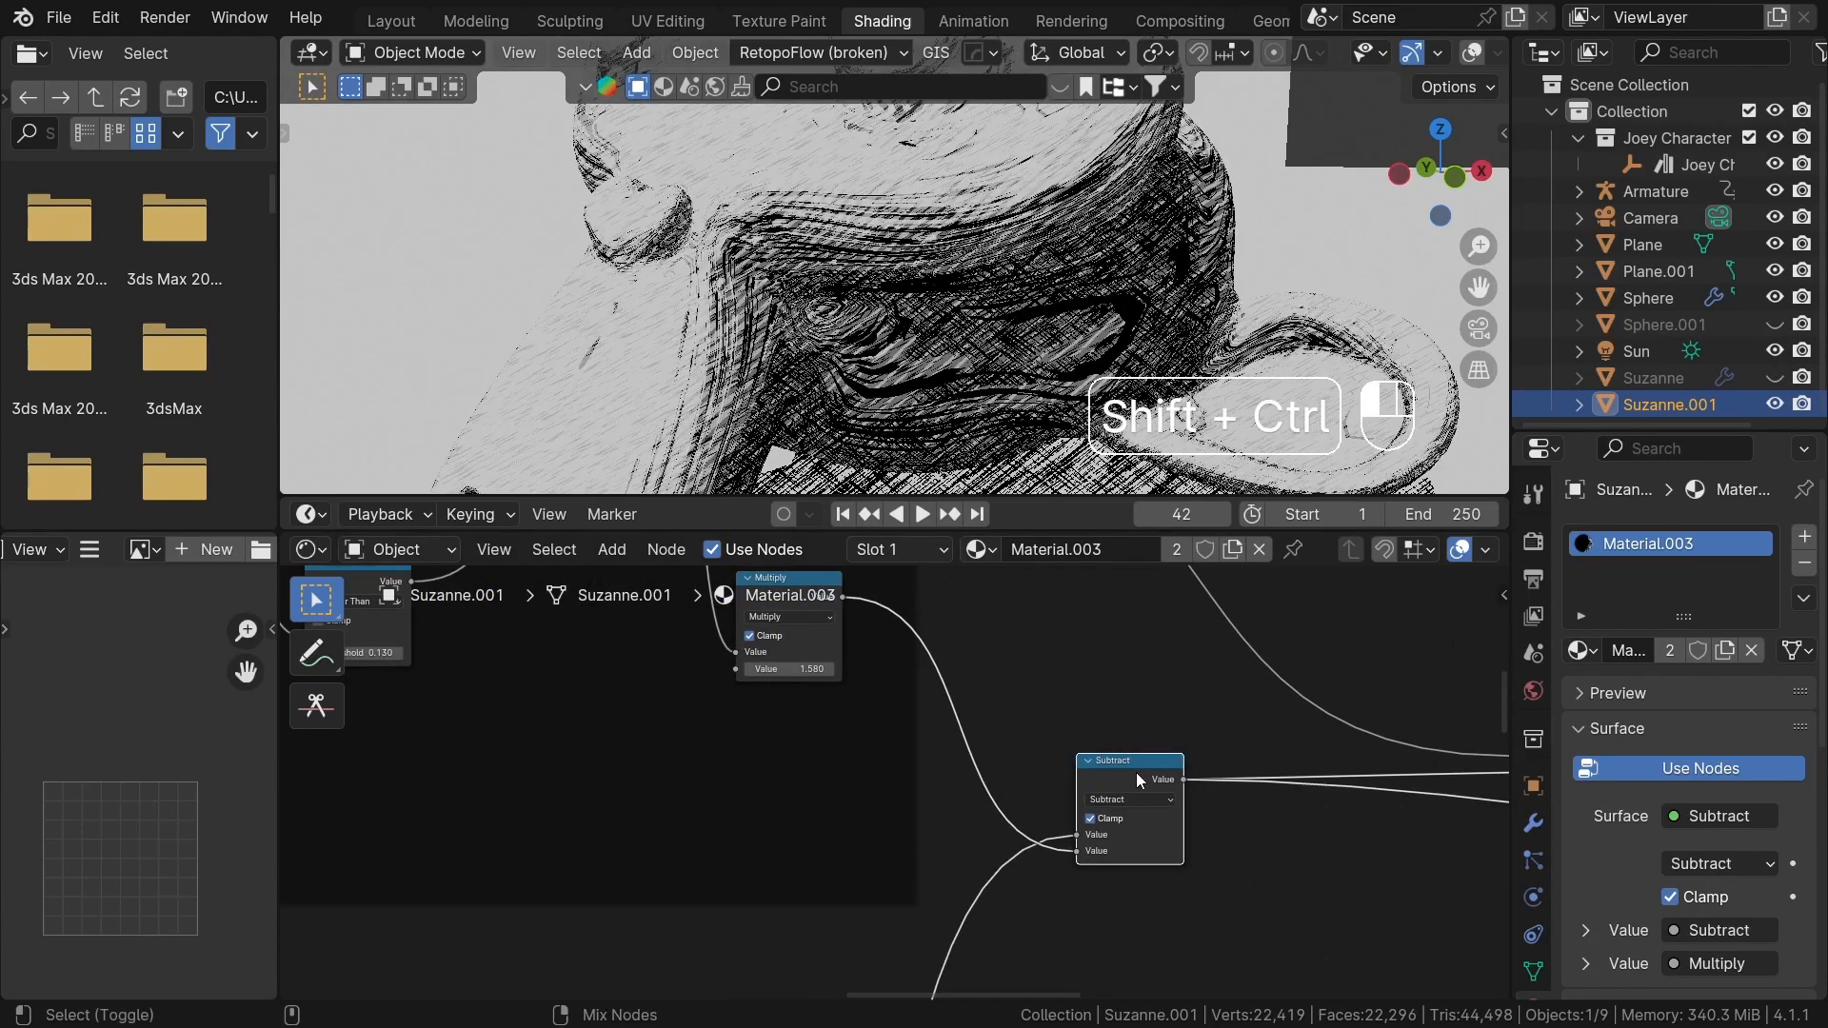
- Set the cross-hatch group's lower Multiply value to 2.010, and preview the Add node
scroll(1094, 701, down, 3)
scroll(971, 725, up, 5)
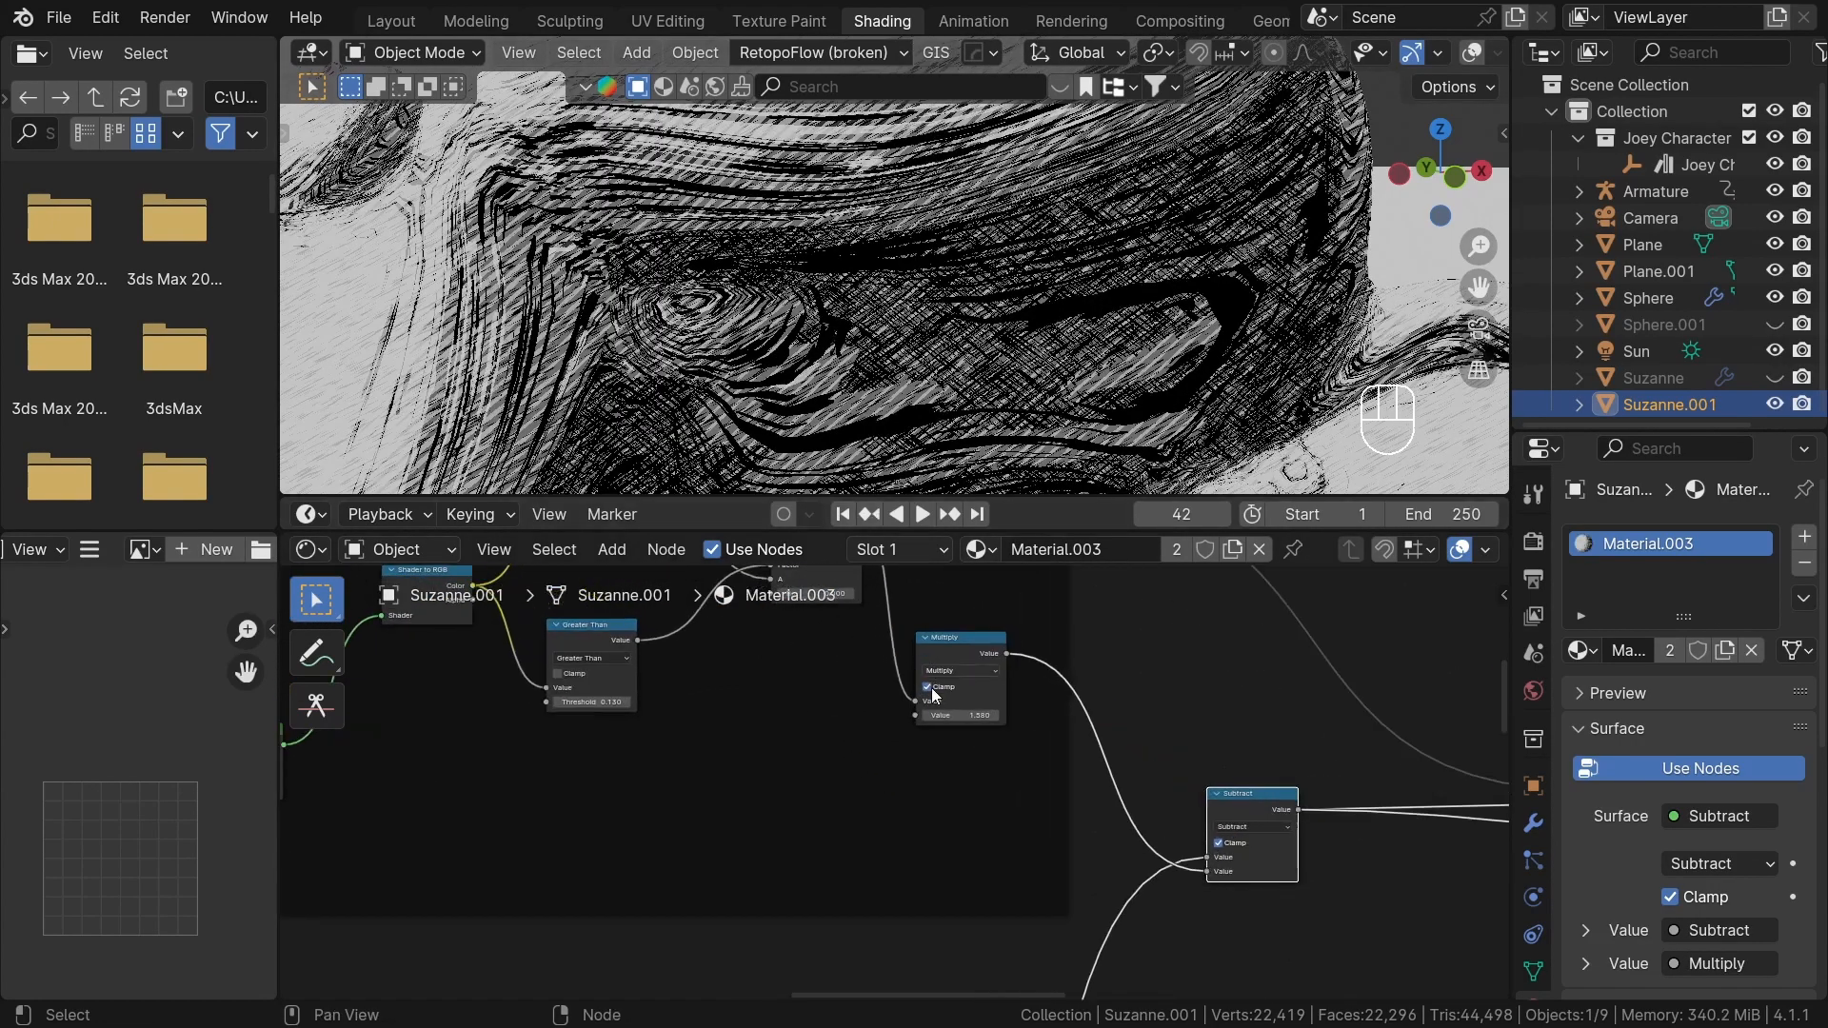
shift+drag(1000, 725, 961, 726)
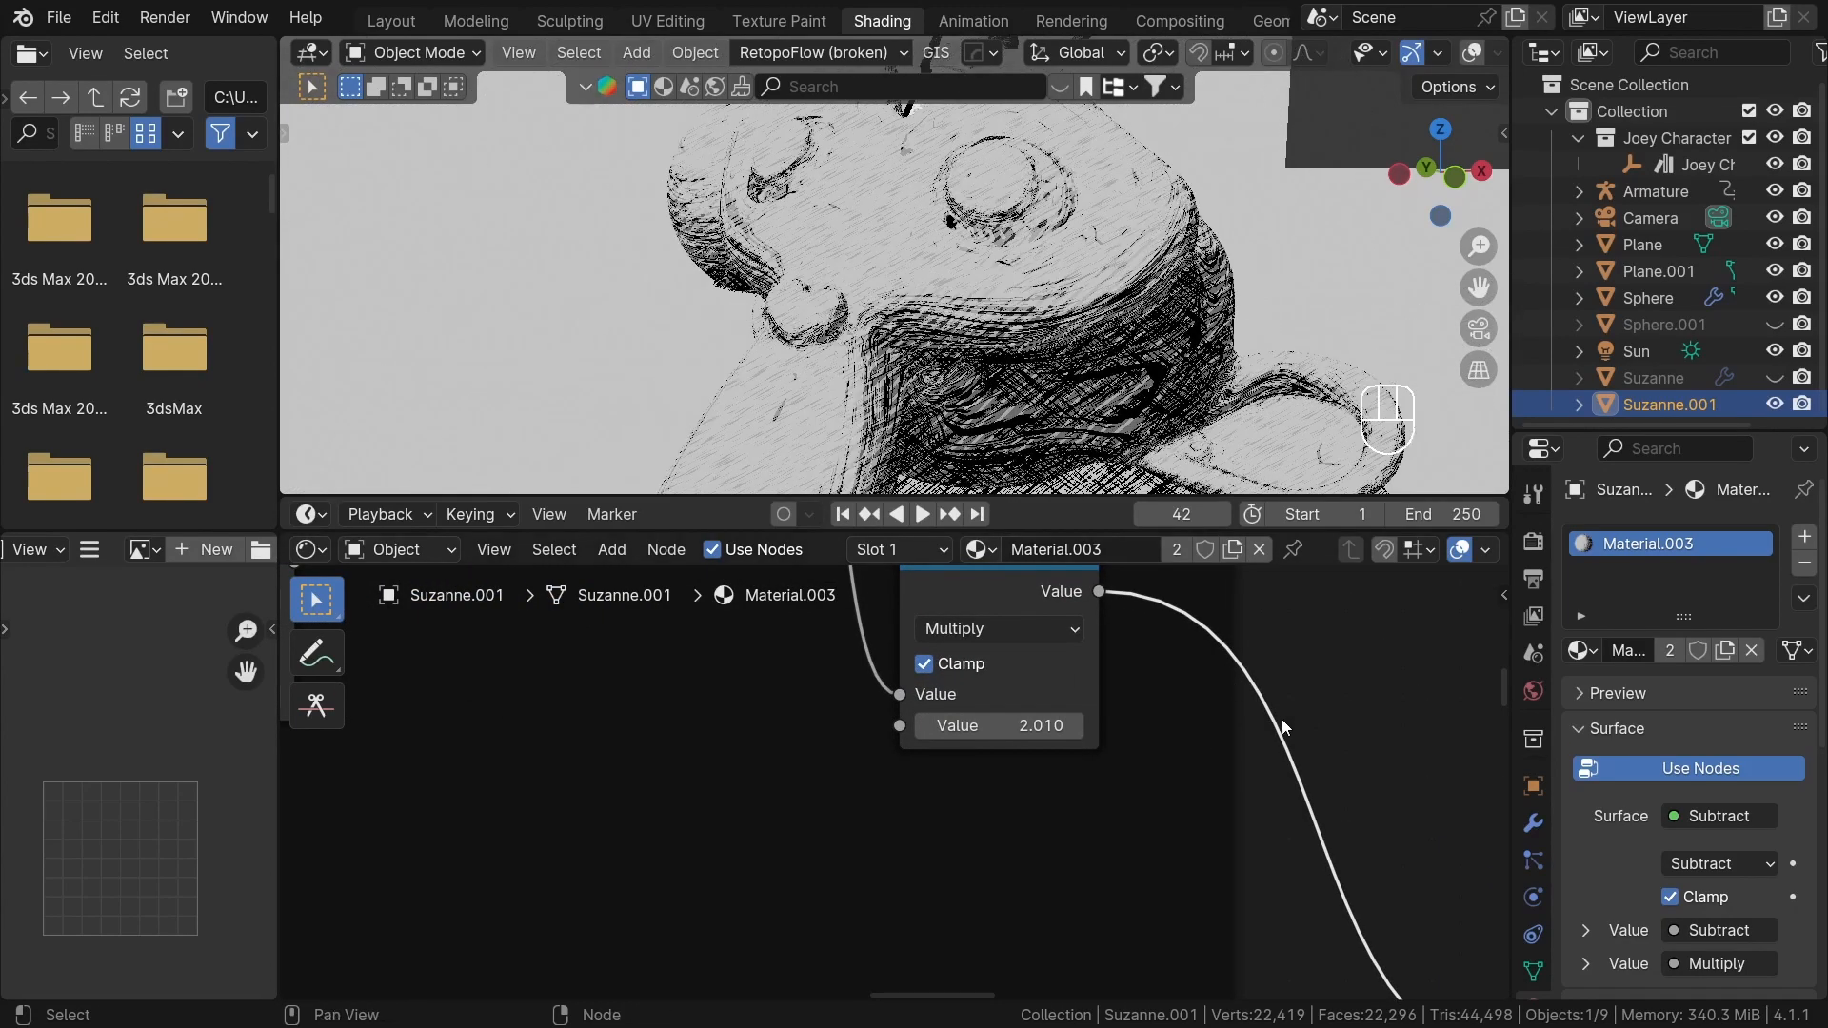
scroll(1281, 718, down, 4)
ctrl+shift+click(1147, 721)
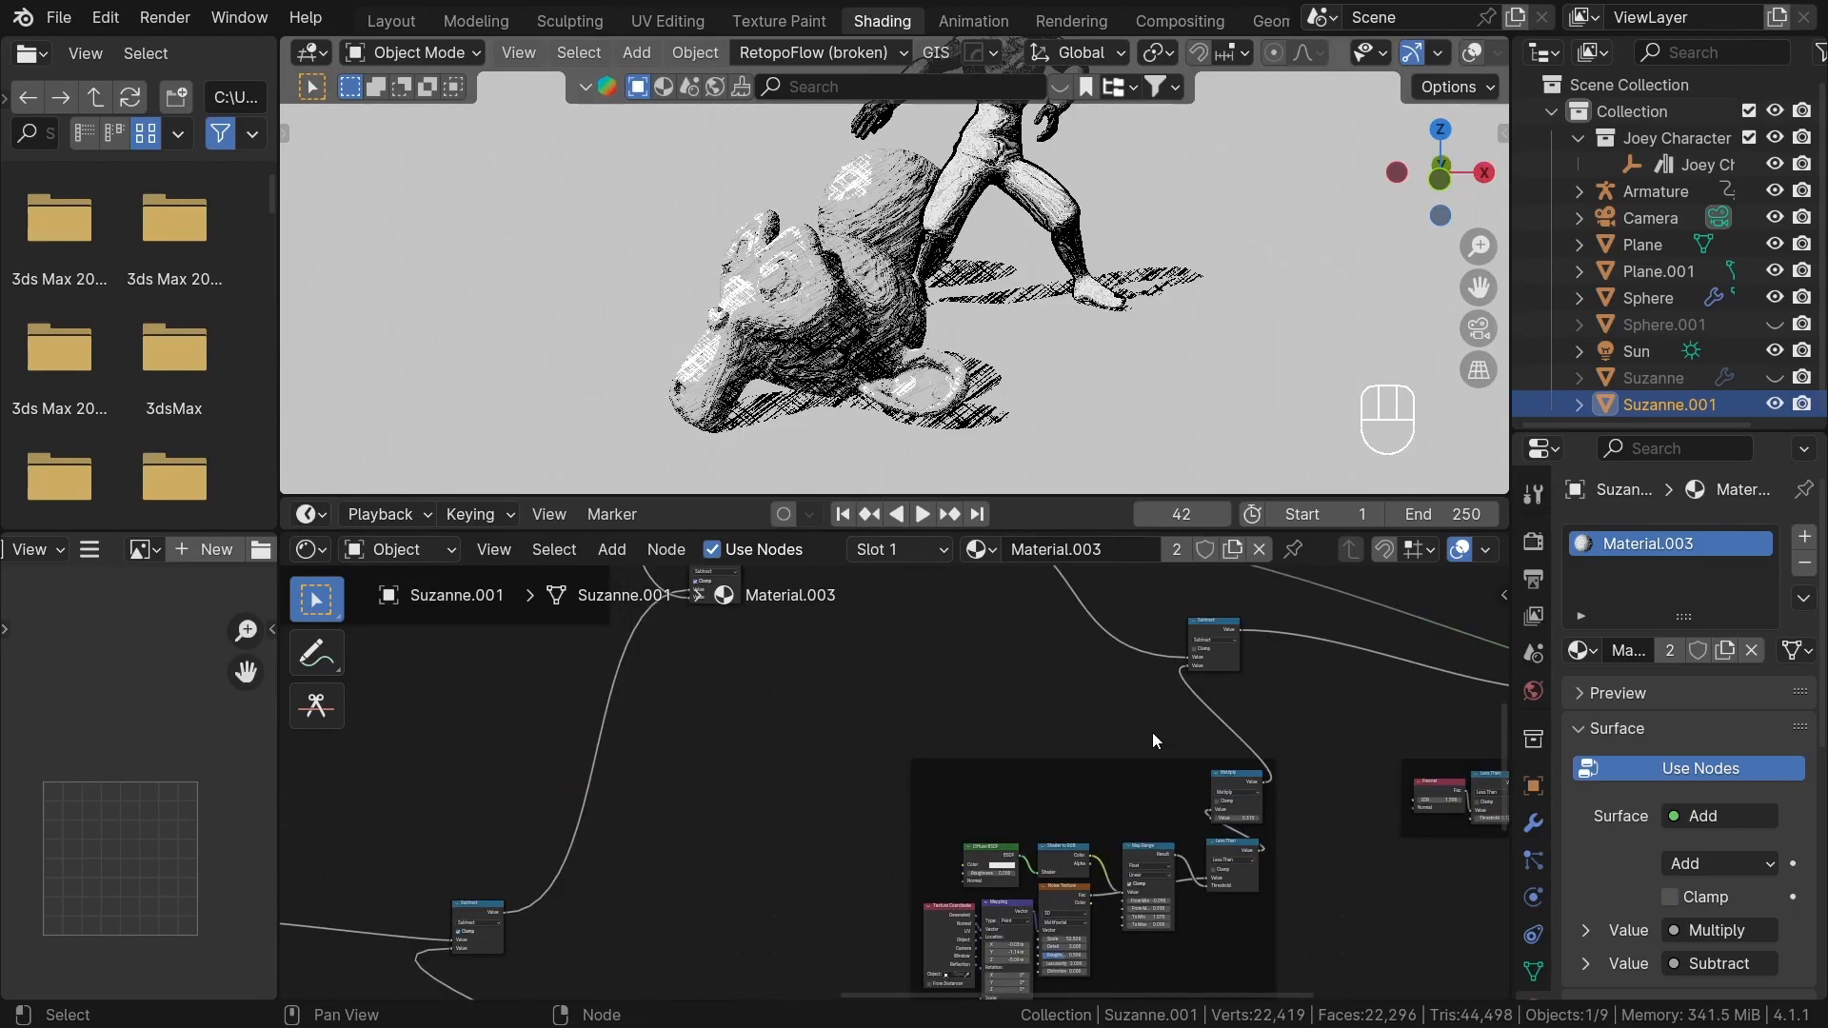
- Preview the Multiply node ending the fine-noise Less Than group, and inspect its strokes closely on the model
ctrl+scroll(1152, 733, down, 5)
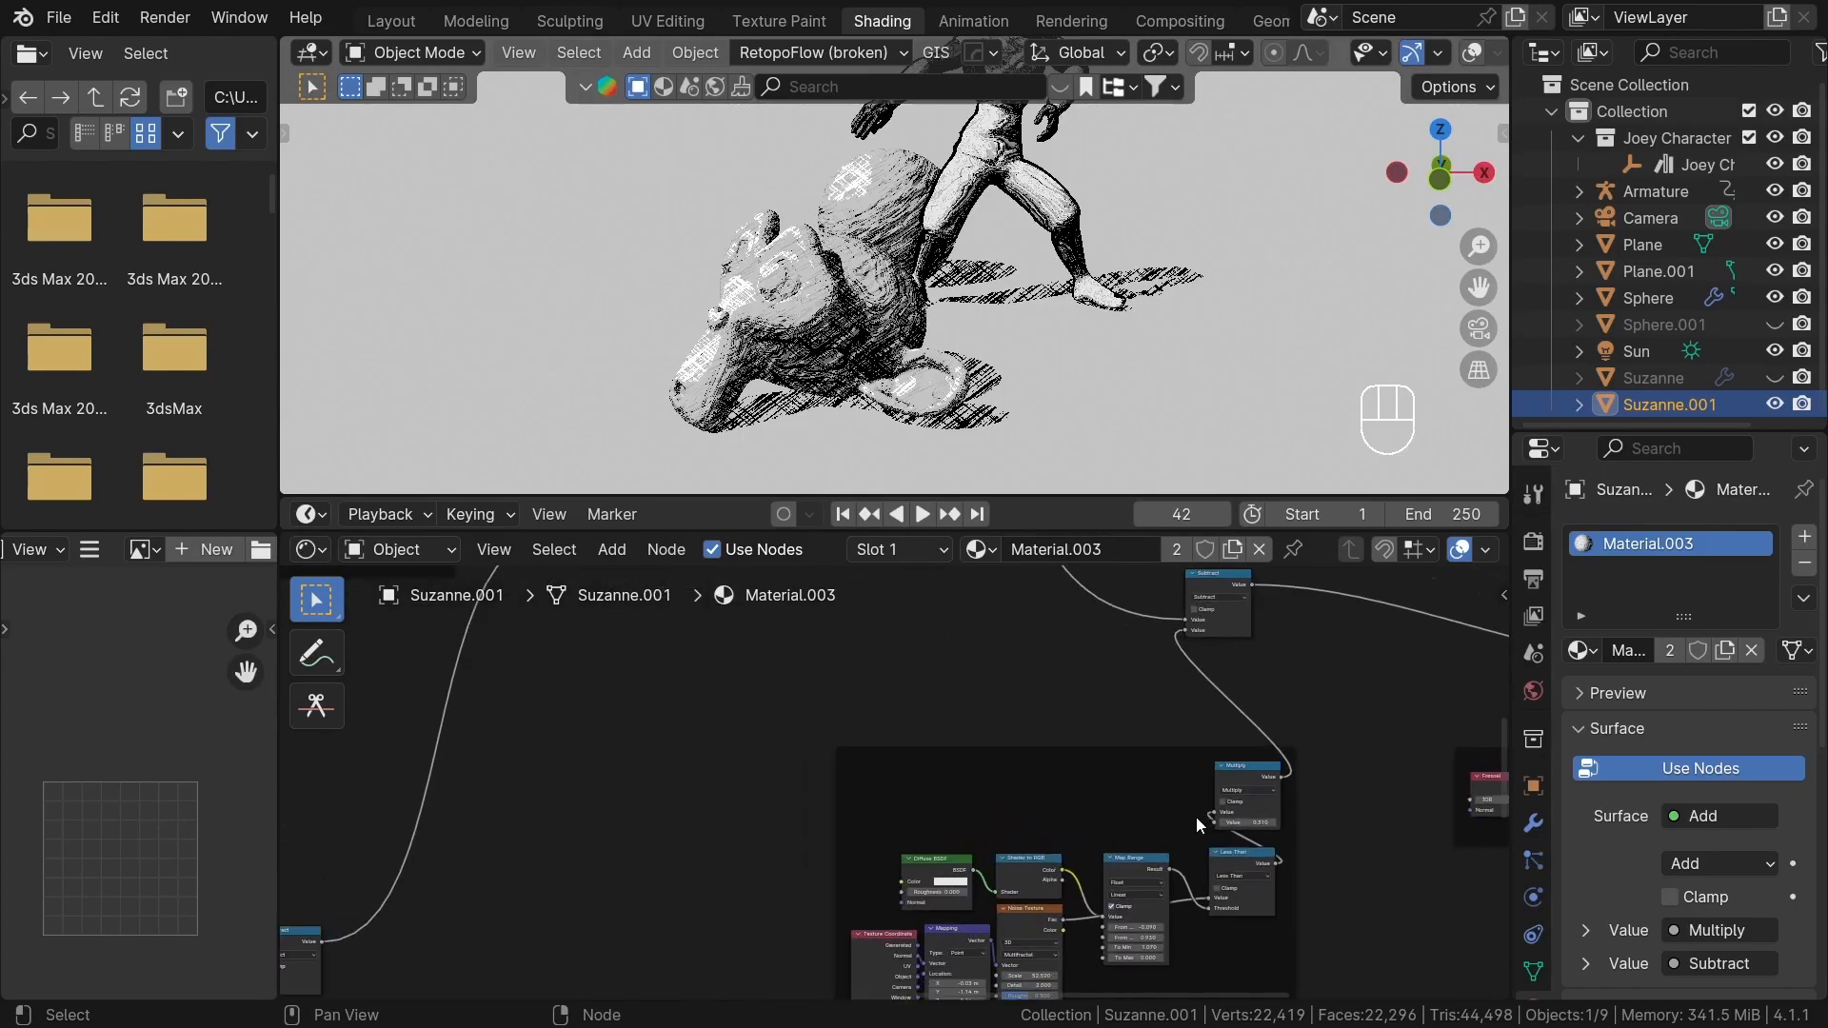
scroll(1185, 672, up, 1)
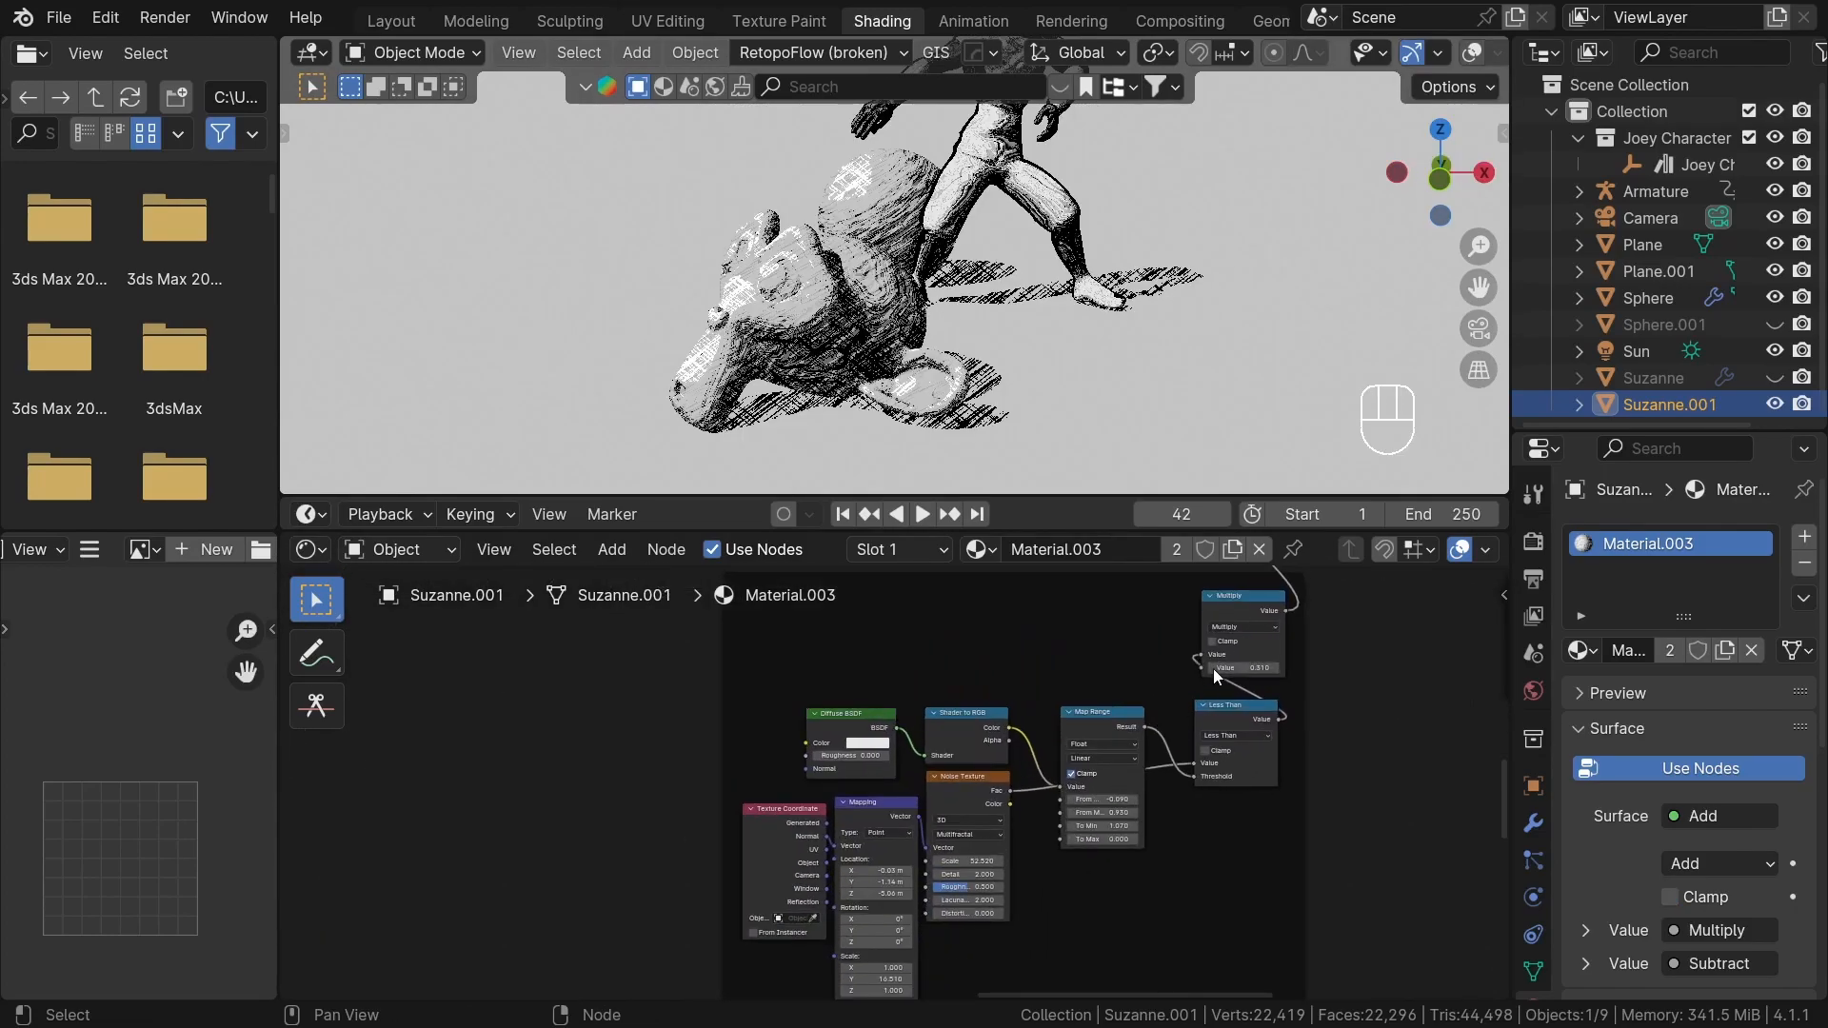
ctrl+shift+click(1249, 617)
key(shift+b)
drag(744, 283, 900, 410)
mouse_move(900, 410)
middle_down()
mouse_move(870, 316)
mouse_move(928, 399)
middle_up()
scroll(958, 825, up, 4)
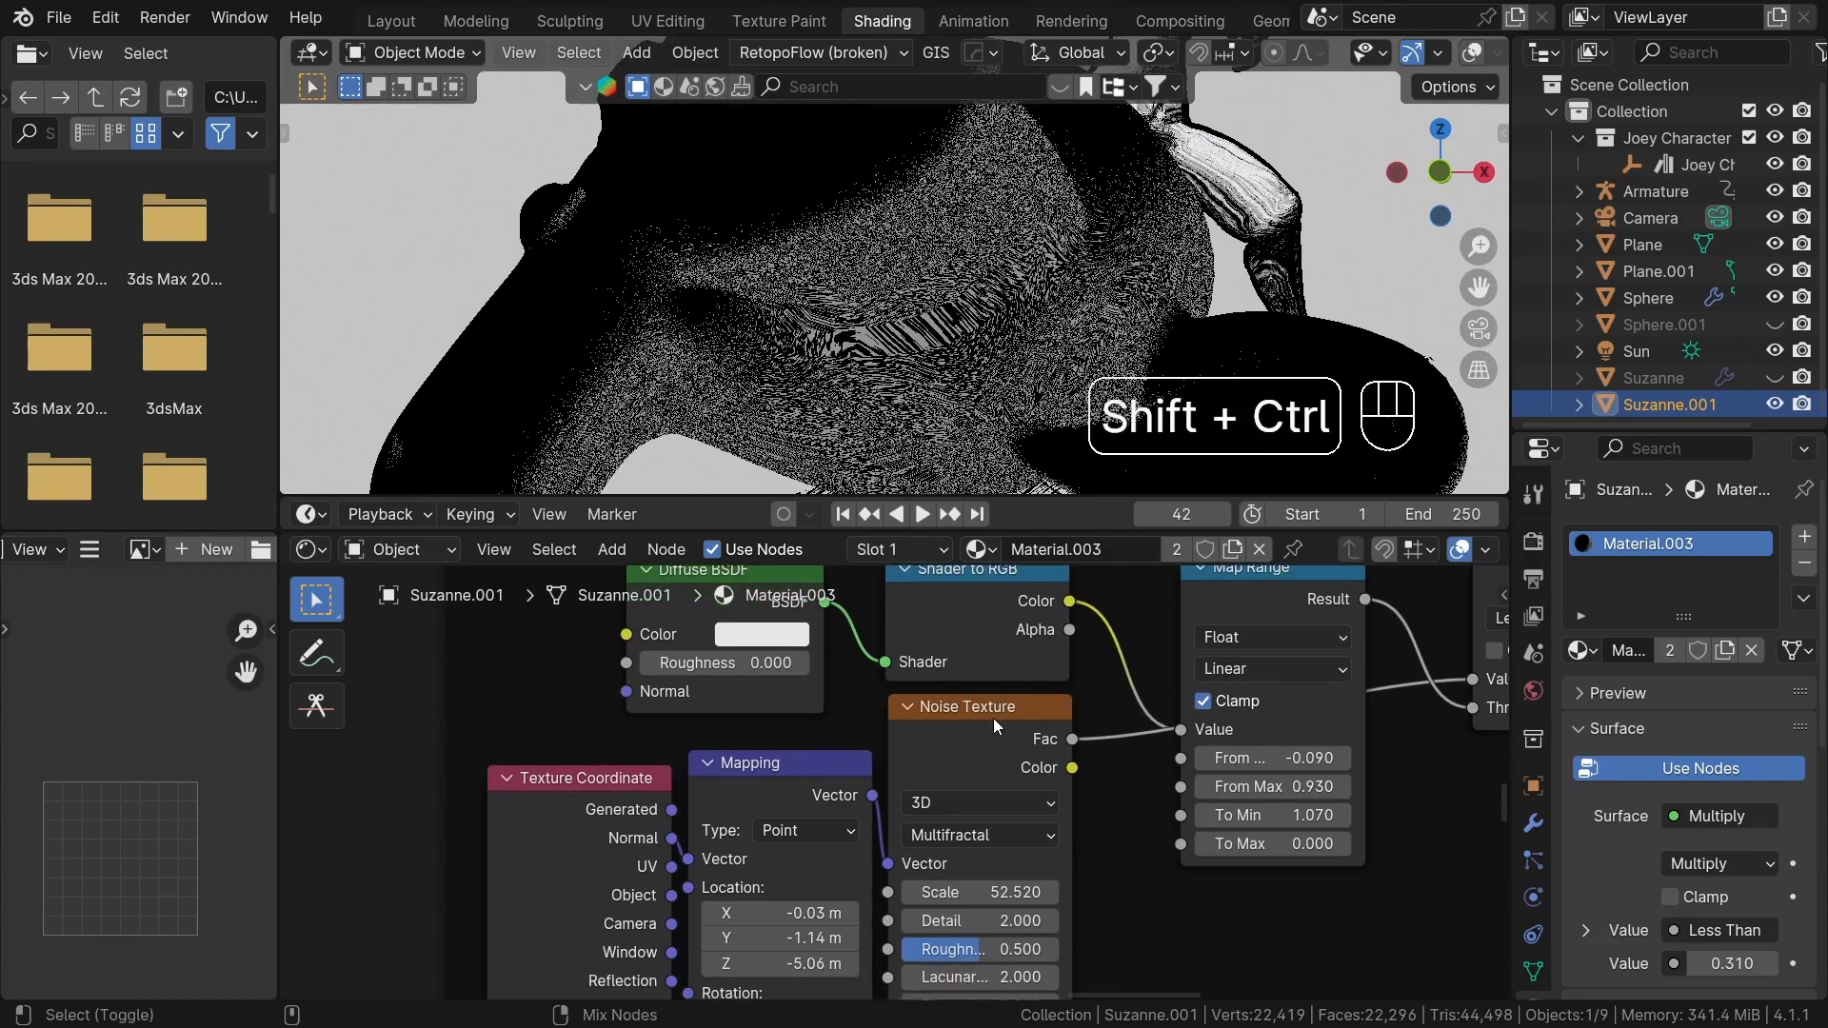
- Preview the fine Noise Texture, and connect the Texture Coordinate's Object output to its Mapping node's Vector input
ctrl+shift+click(992, 718)
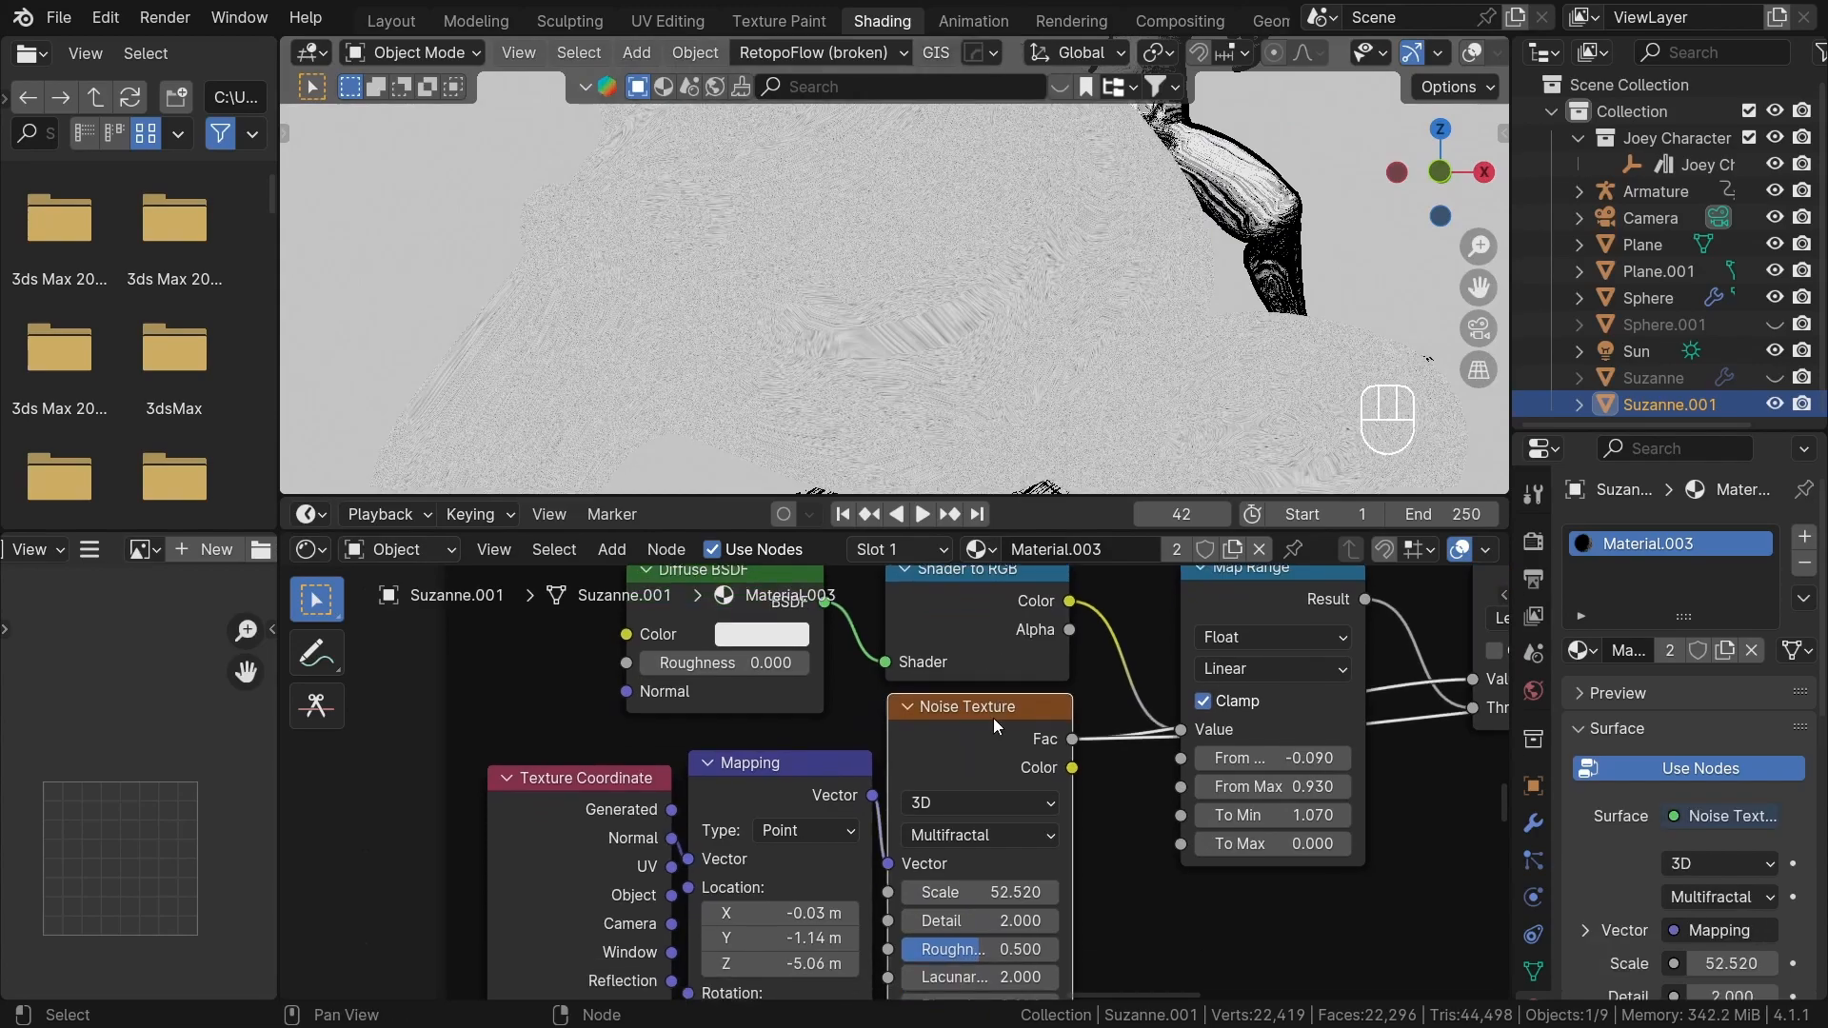
scroll(718, 849, down, 1)
scroll(718, 849, up, 1)
drag(673, 854, 758, 791)
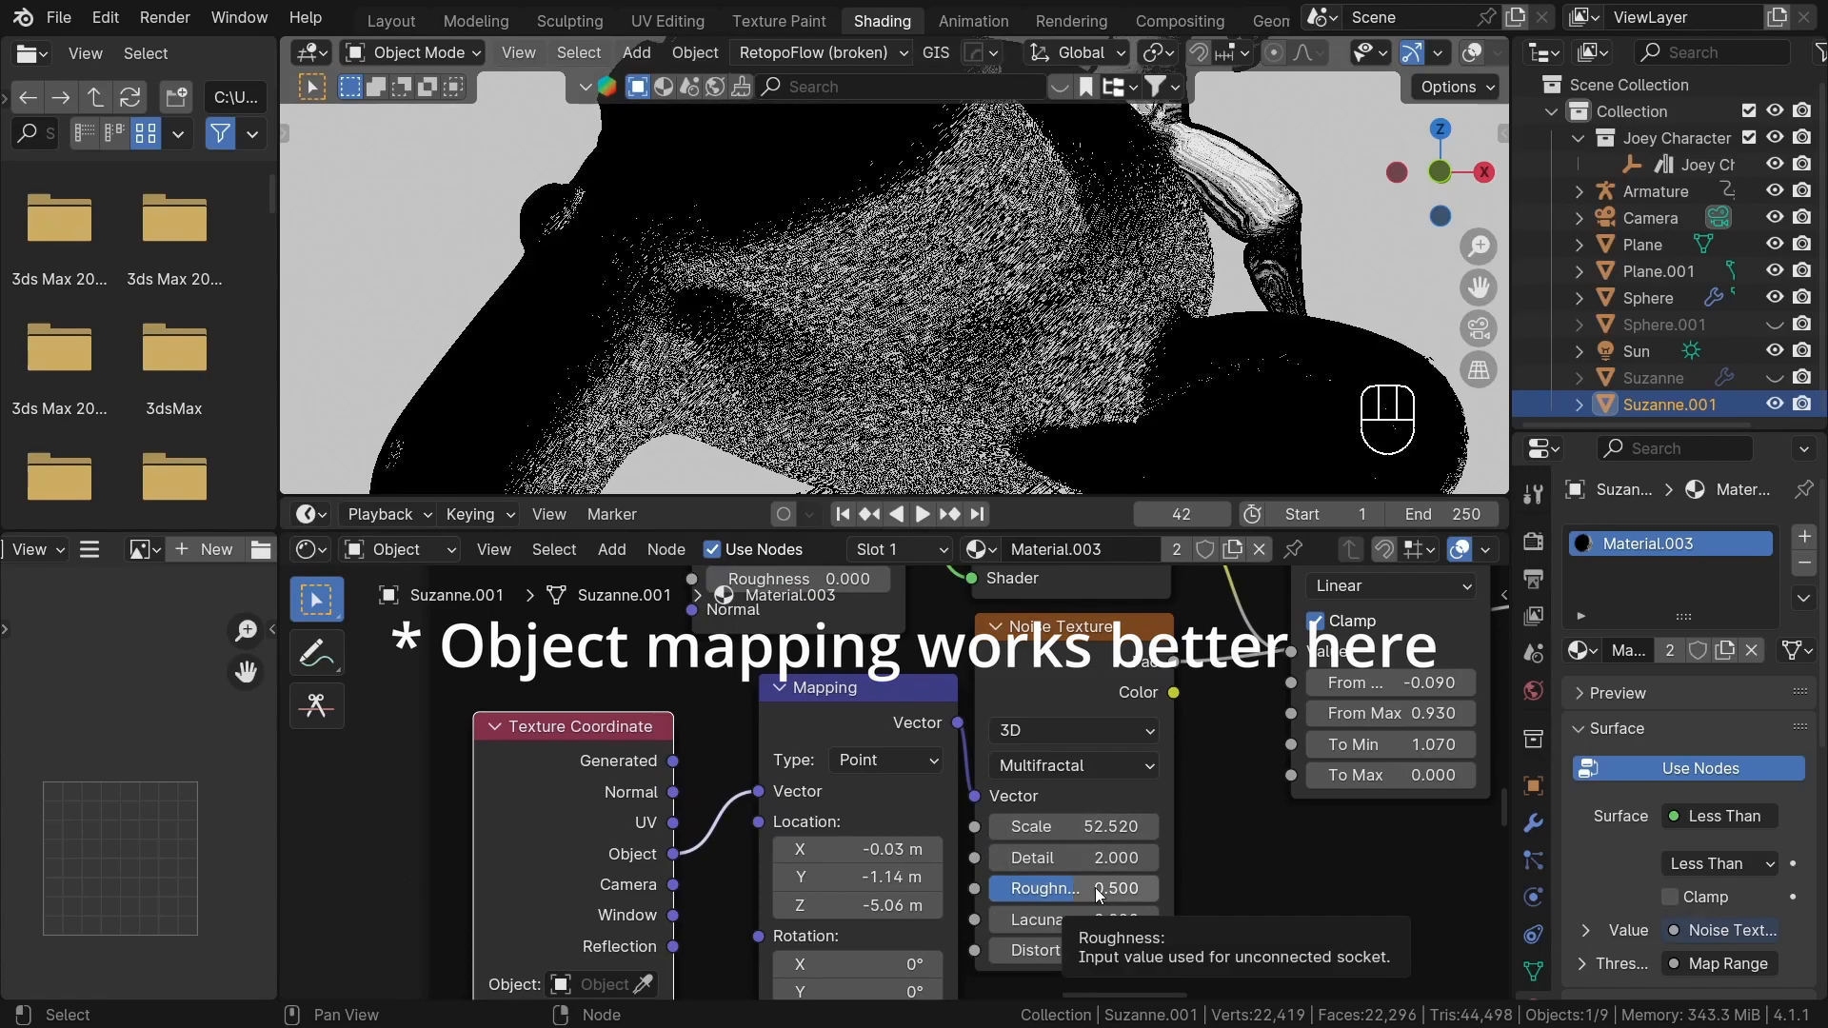
- Preview the Subtract node that combines the fine-noise group with the Add output
scroll(1146, 752, down, 10)
middle_drag(1145, 752, 840, 877)
scroll(971, 609, down, 8)
middle_drag(971, 609, 971, 836)
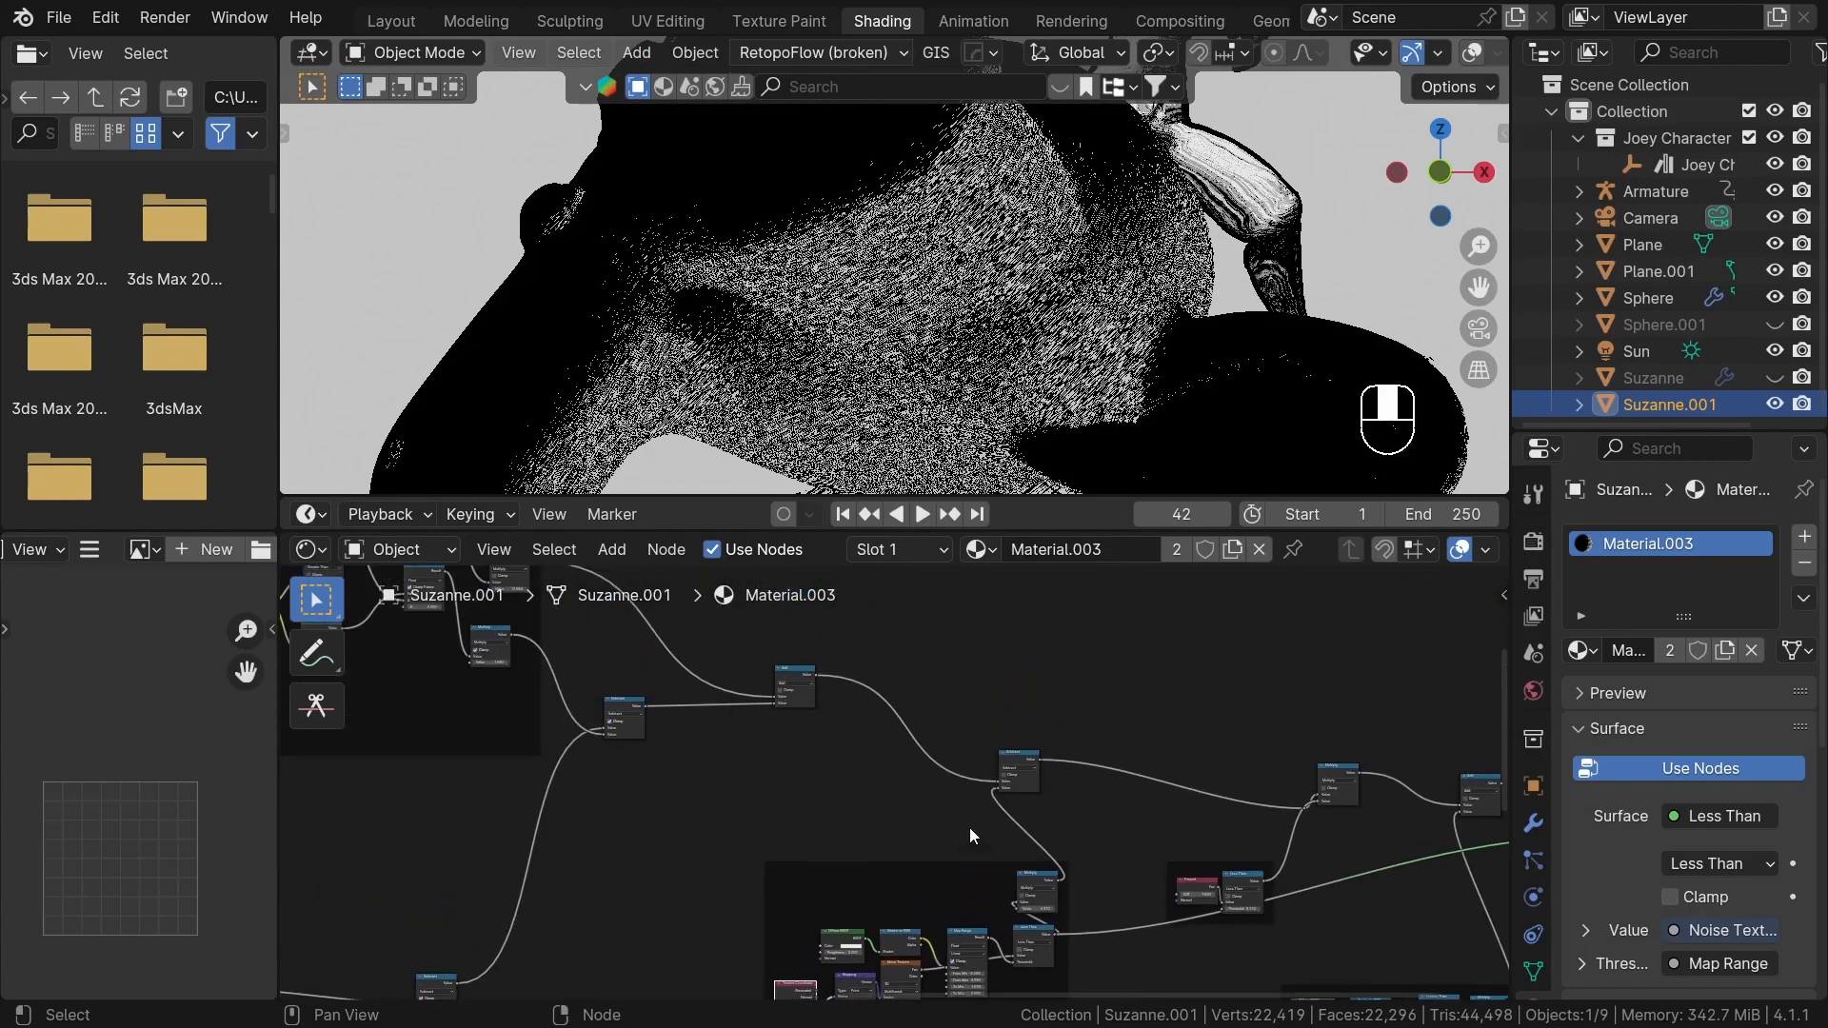
scroll(1009, 743, up, 4)
ctrl+shift+click(1023, 751)
- Try a value of 0.710 on the fine-noise group's Multiply node, and undo it
middle_drag(1151, 803, 1184, 719)
scroll(1043, 343, down, 3)
mouse_move(1043, 342)
middle_down()
mouse_move(1119, 367)
mouse_move(1074, 347)
middle_up()
scroll(1107, 886, up, 12)
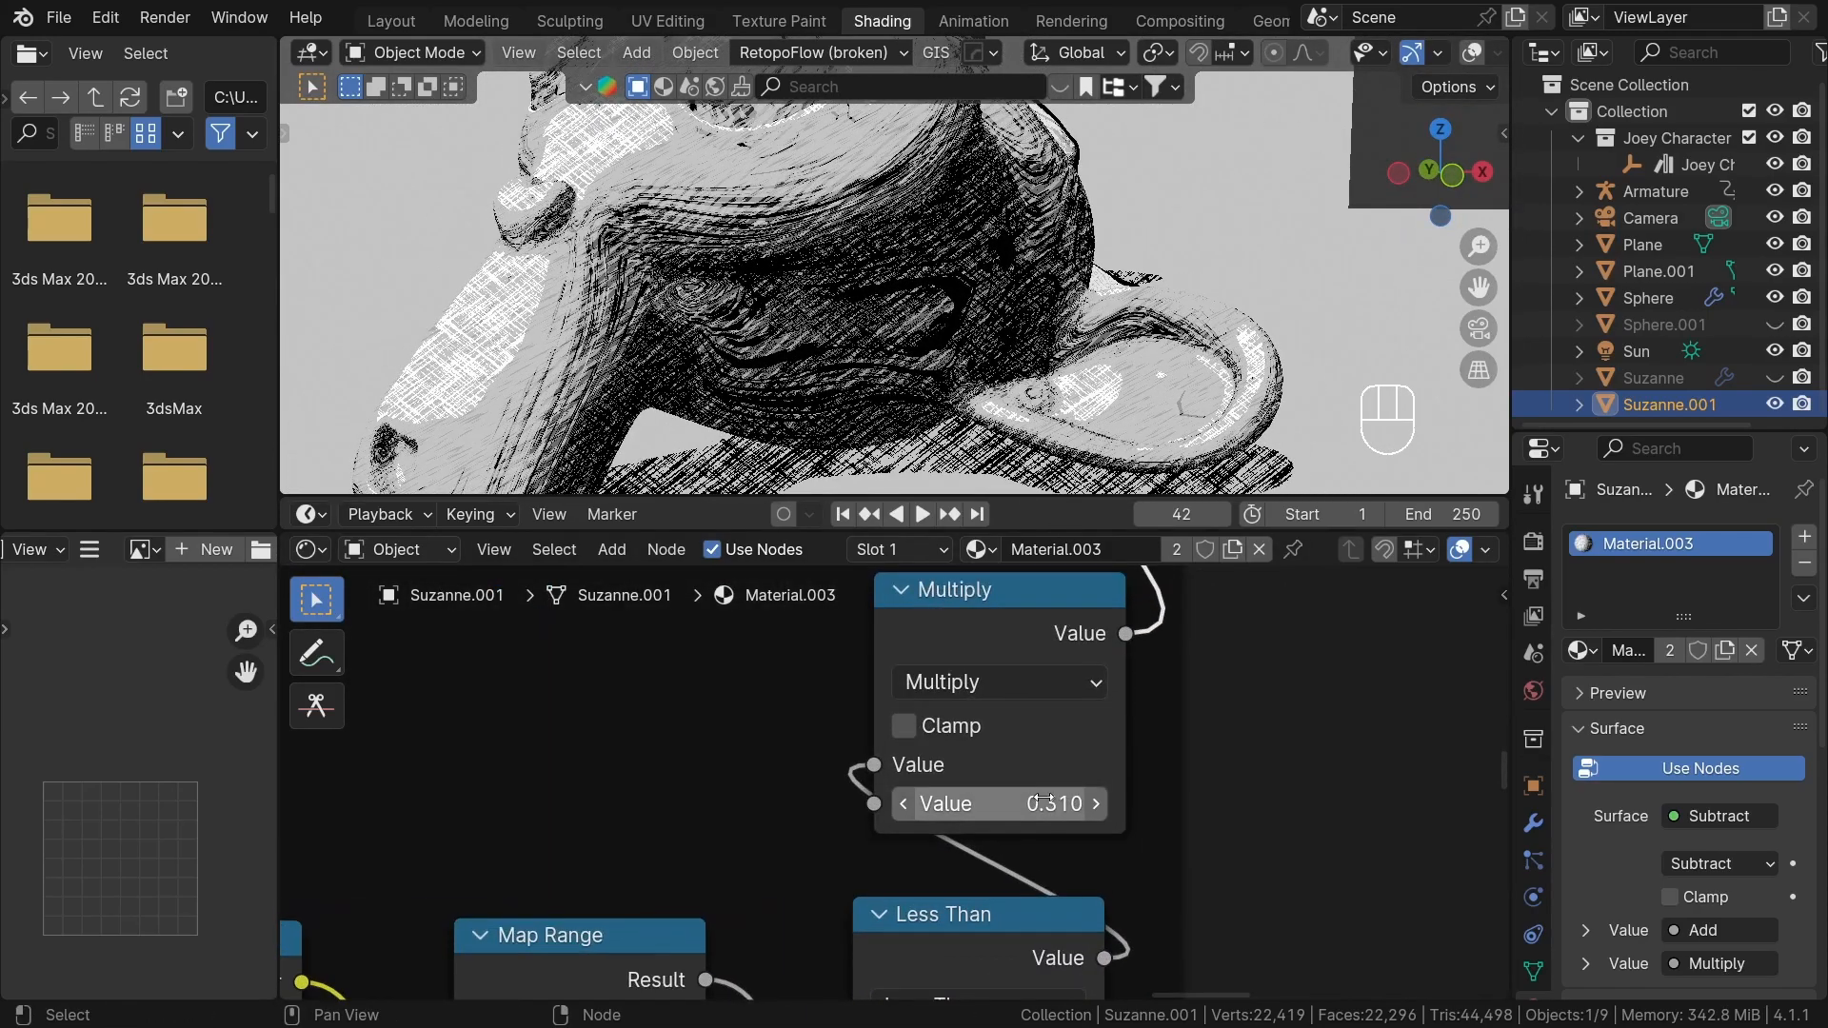
drag(1000, 804, 952, 804)
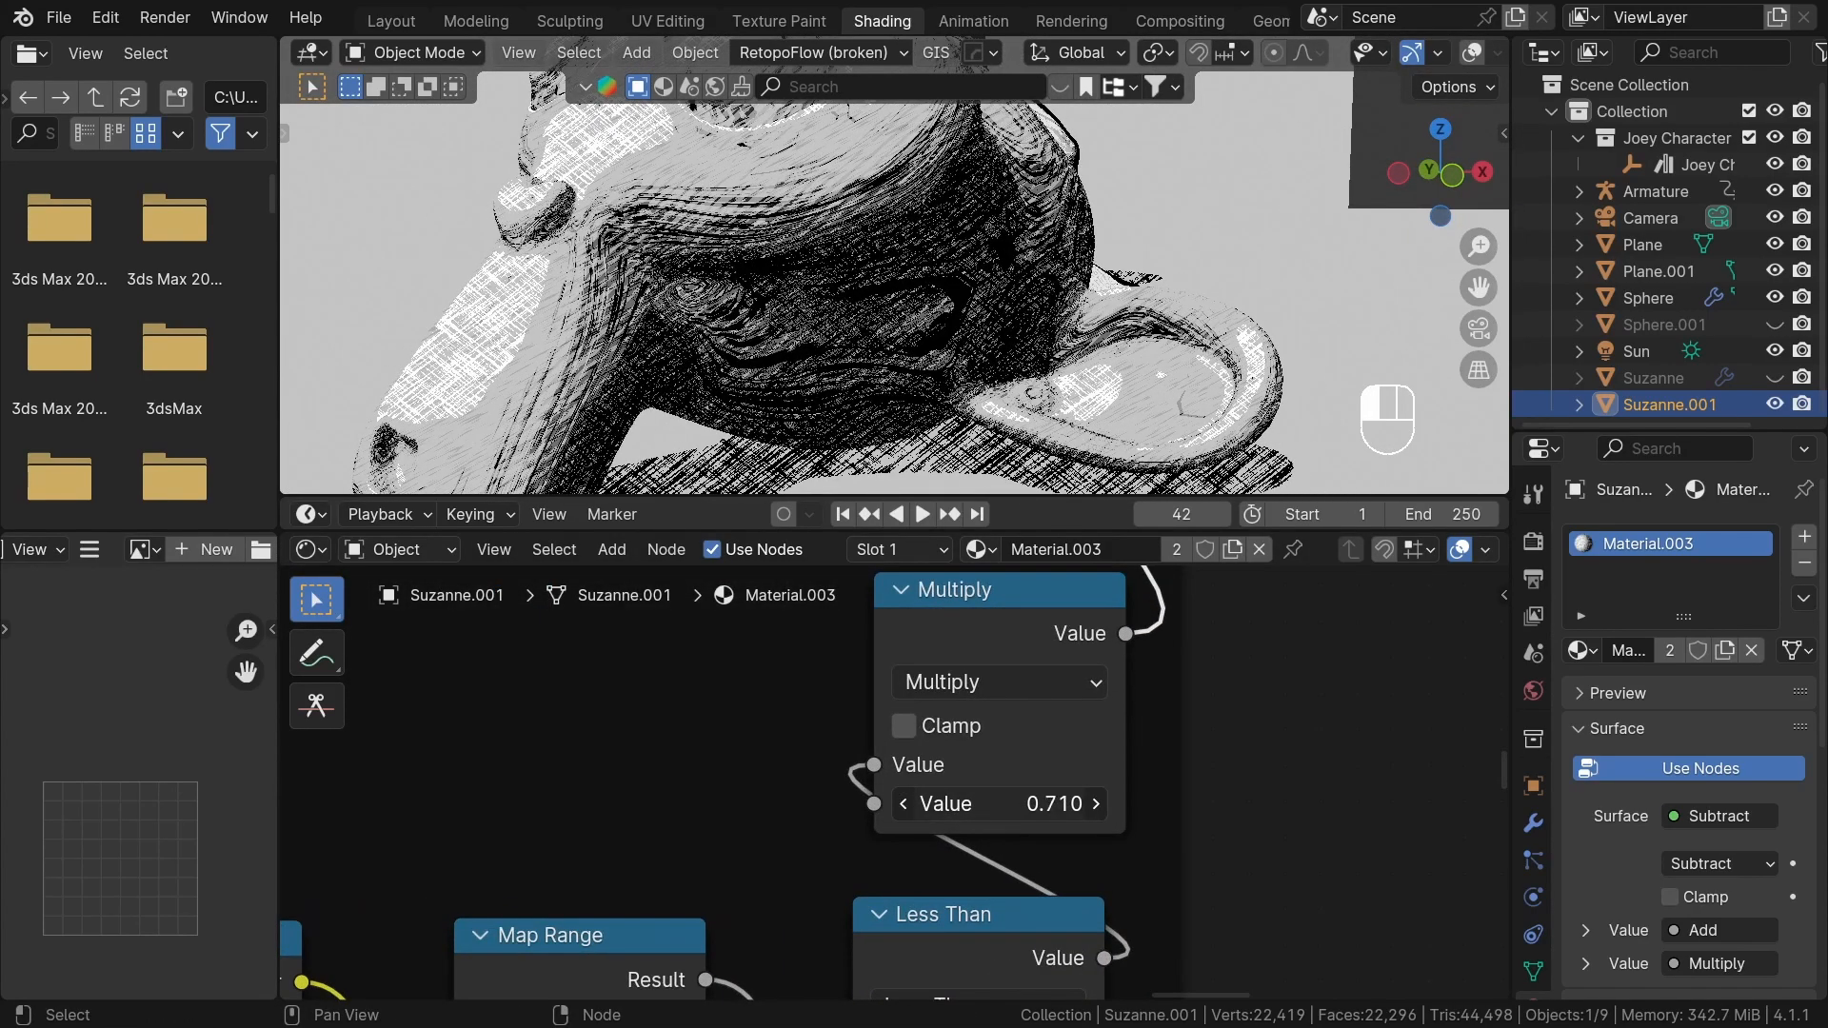
key(ctrl+z)
scroll(1116, 676, down, 5)
scroll(1213, 767, up, 4)
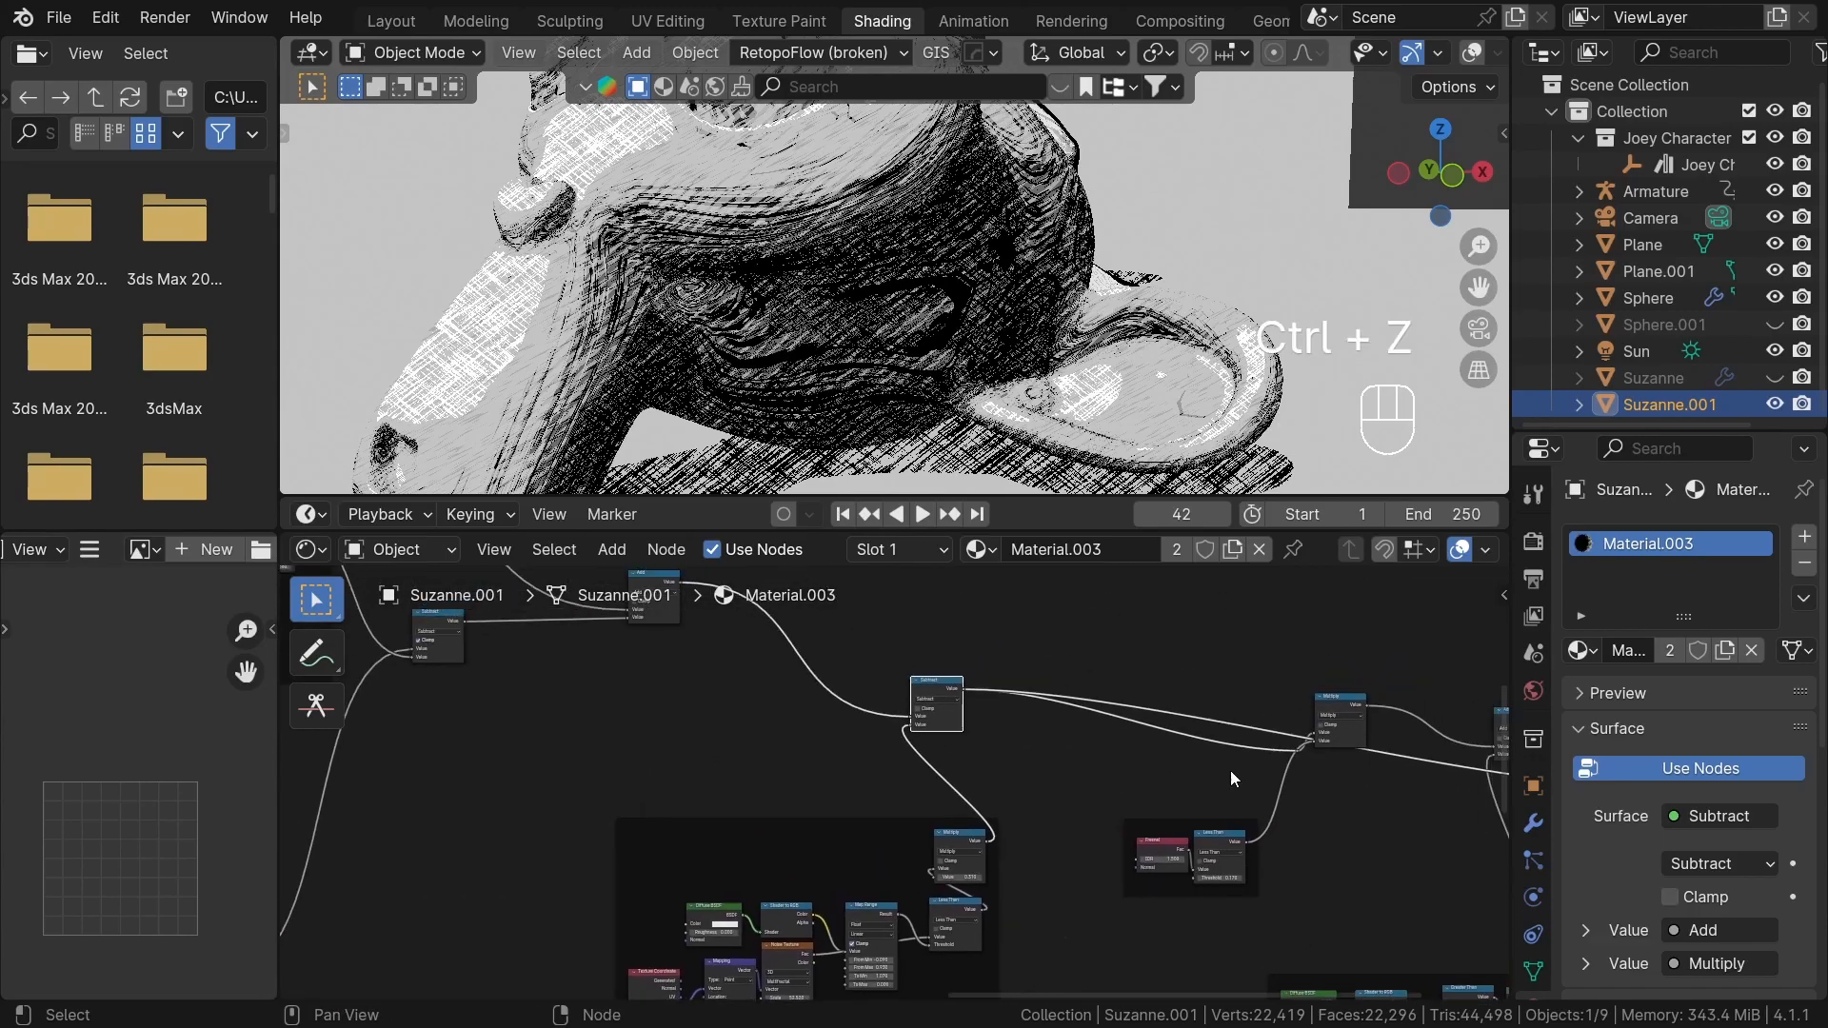
- Preview the Less Than node fed by the Fresnel node, and view its outlines around the monkey head
drag(969, 757, 969, 759)
ctrl+shift+click(1200, 794)
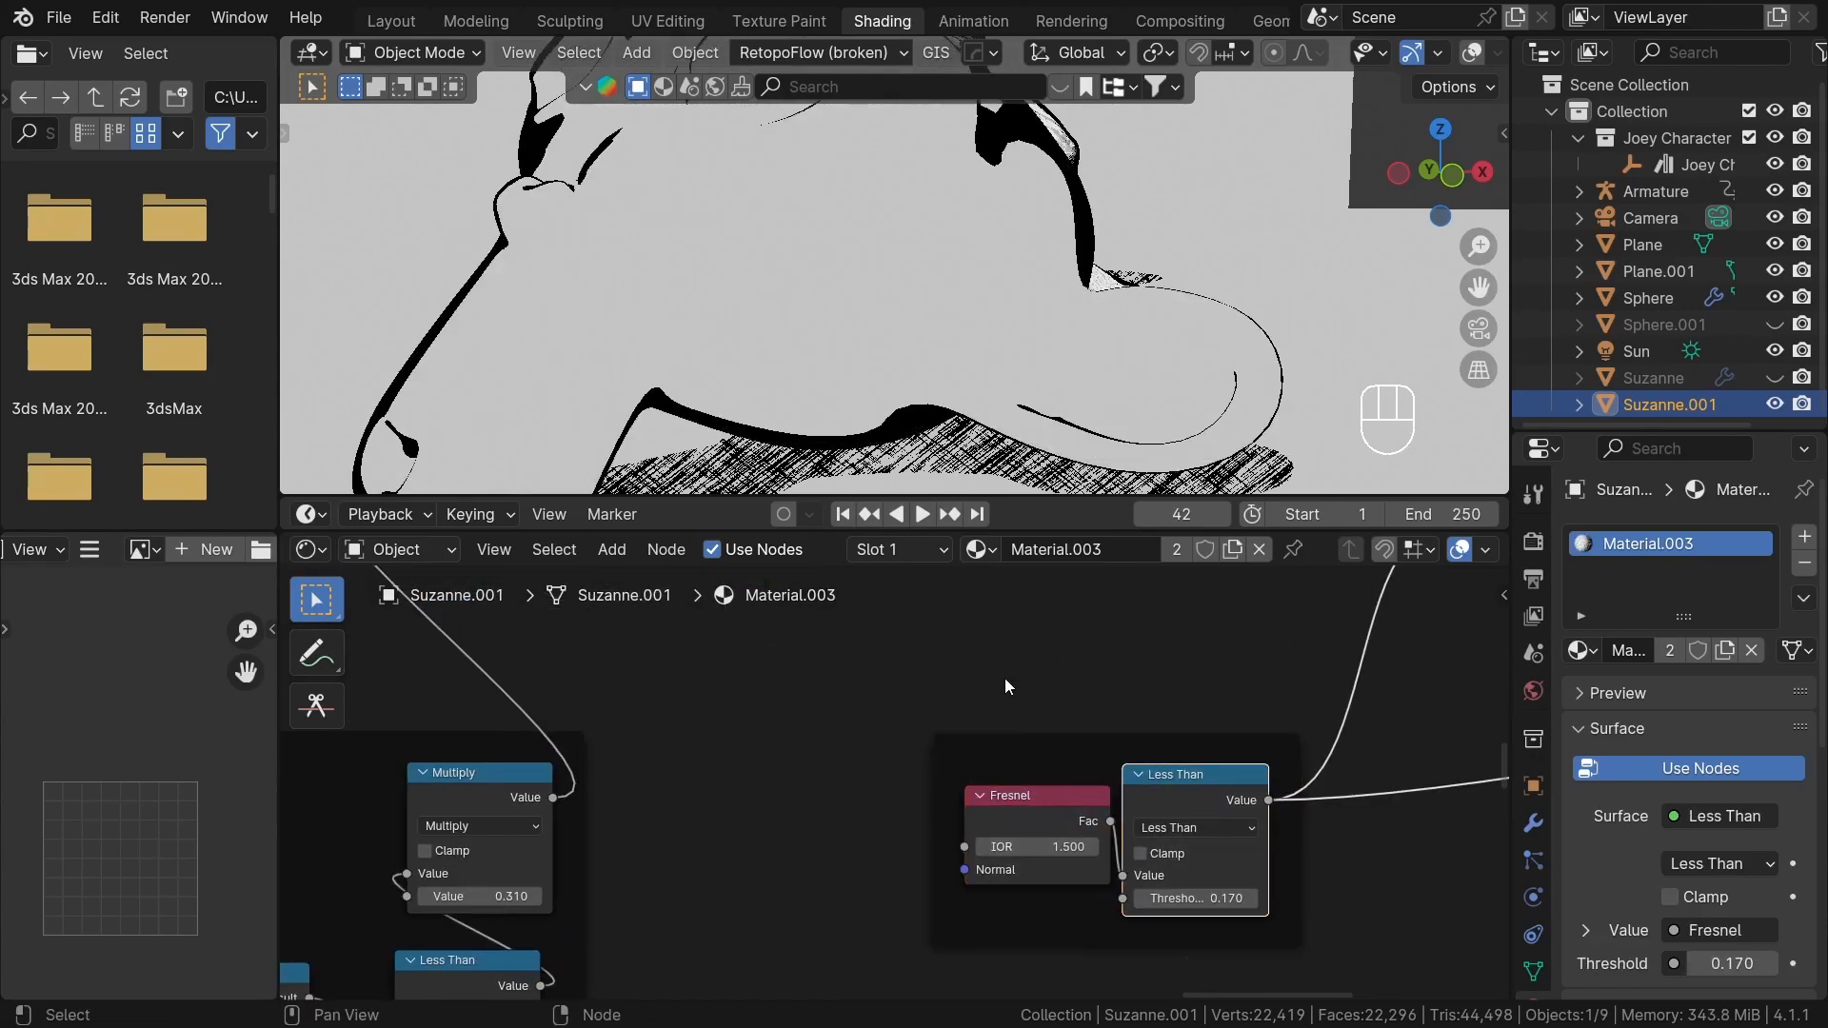
middle_drag(910, 368, 912, 379)
scroll(911, 373, down, 2)
scroll(1135, 762, down, 6)
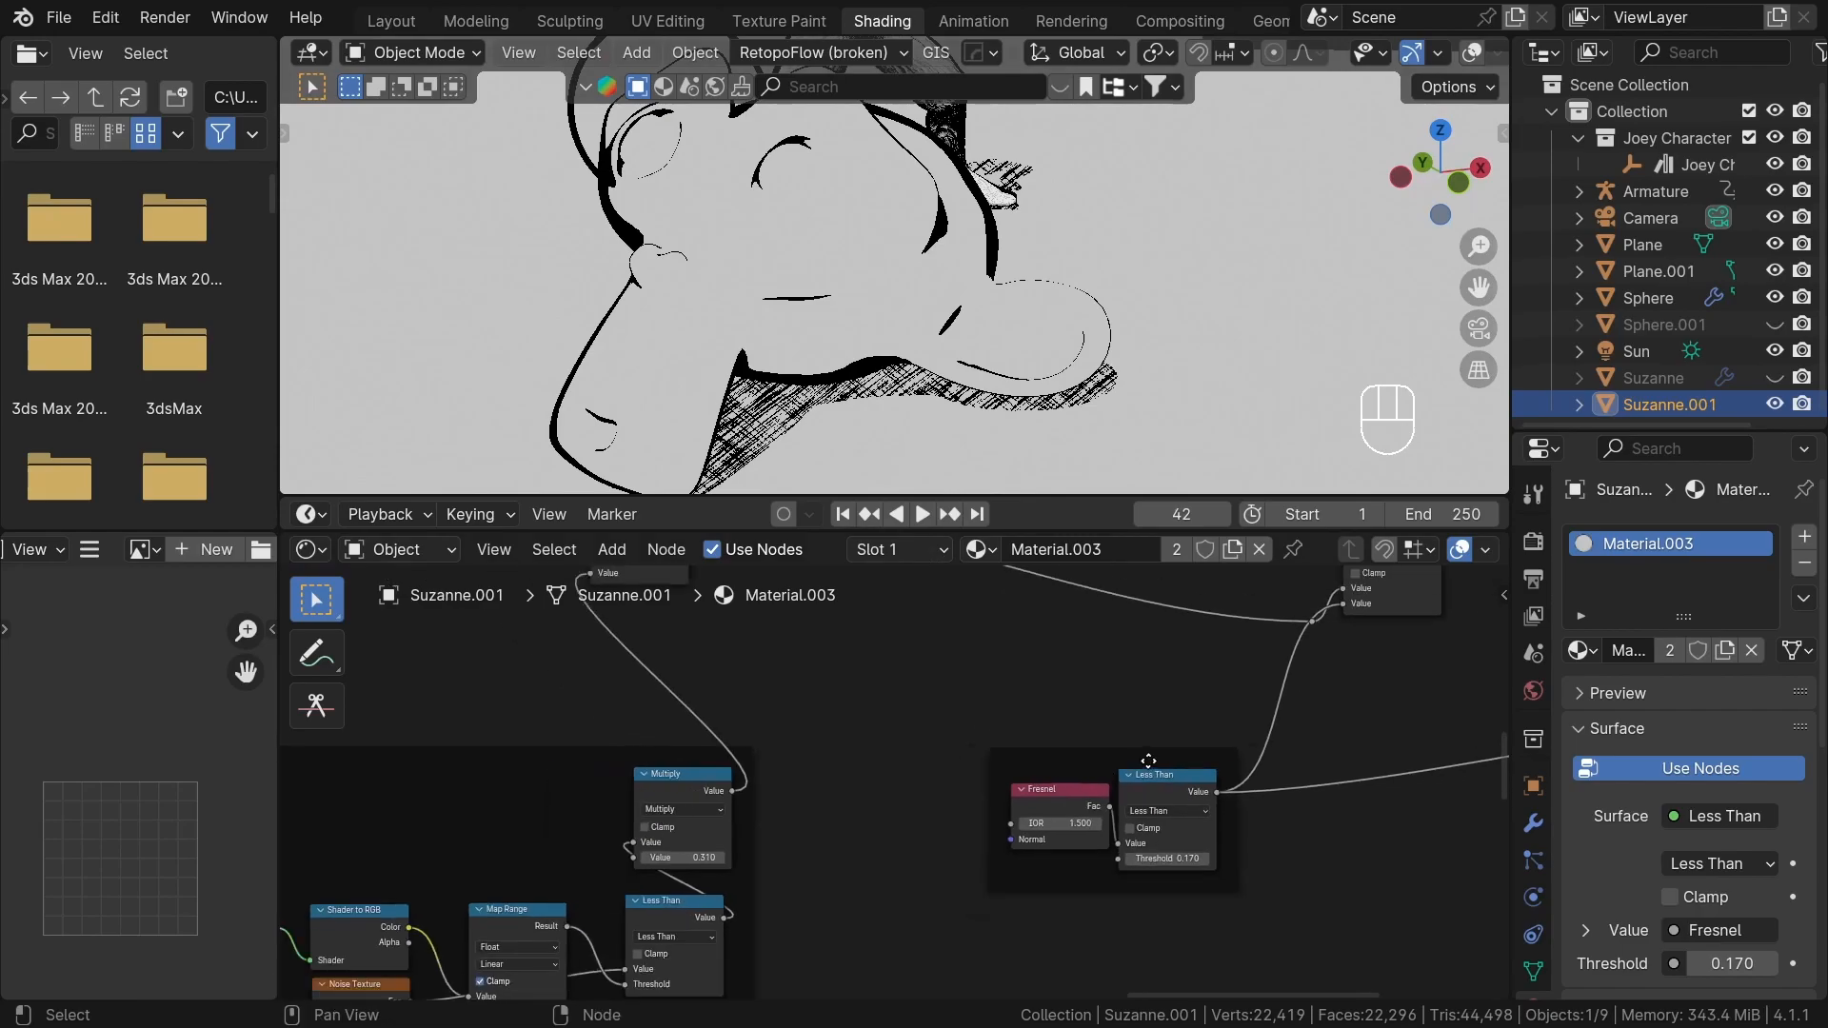
- Preview the Multiply node that combines the Subtract output with the Fresnel outline group
middle_drag(1352, 619, 1169, 712)
scroll(1169, 714, up, 3)
ctrl+shift+click(1139, 678)
middle_drag(1133, 228, 943, 228)
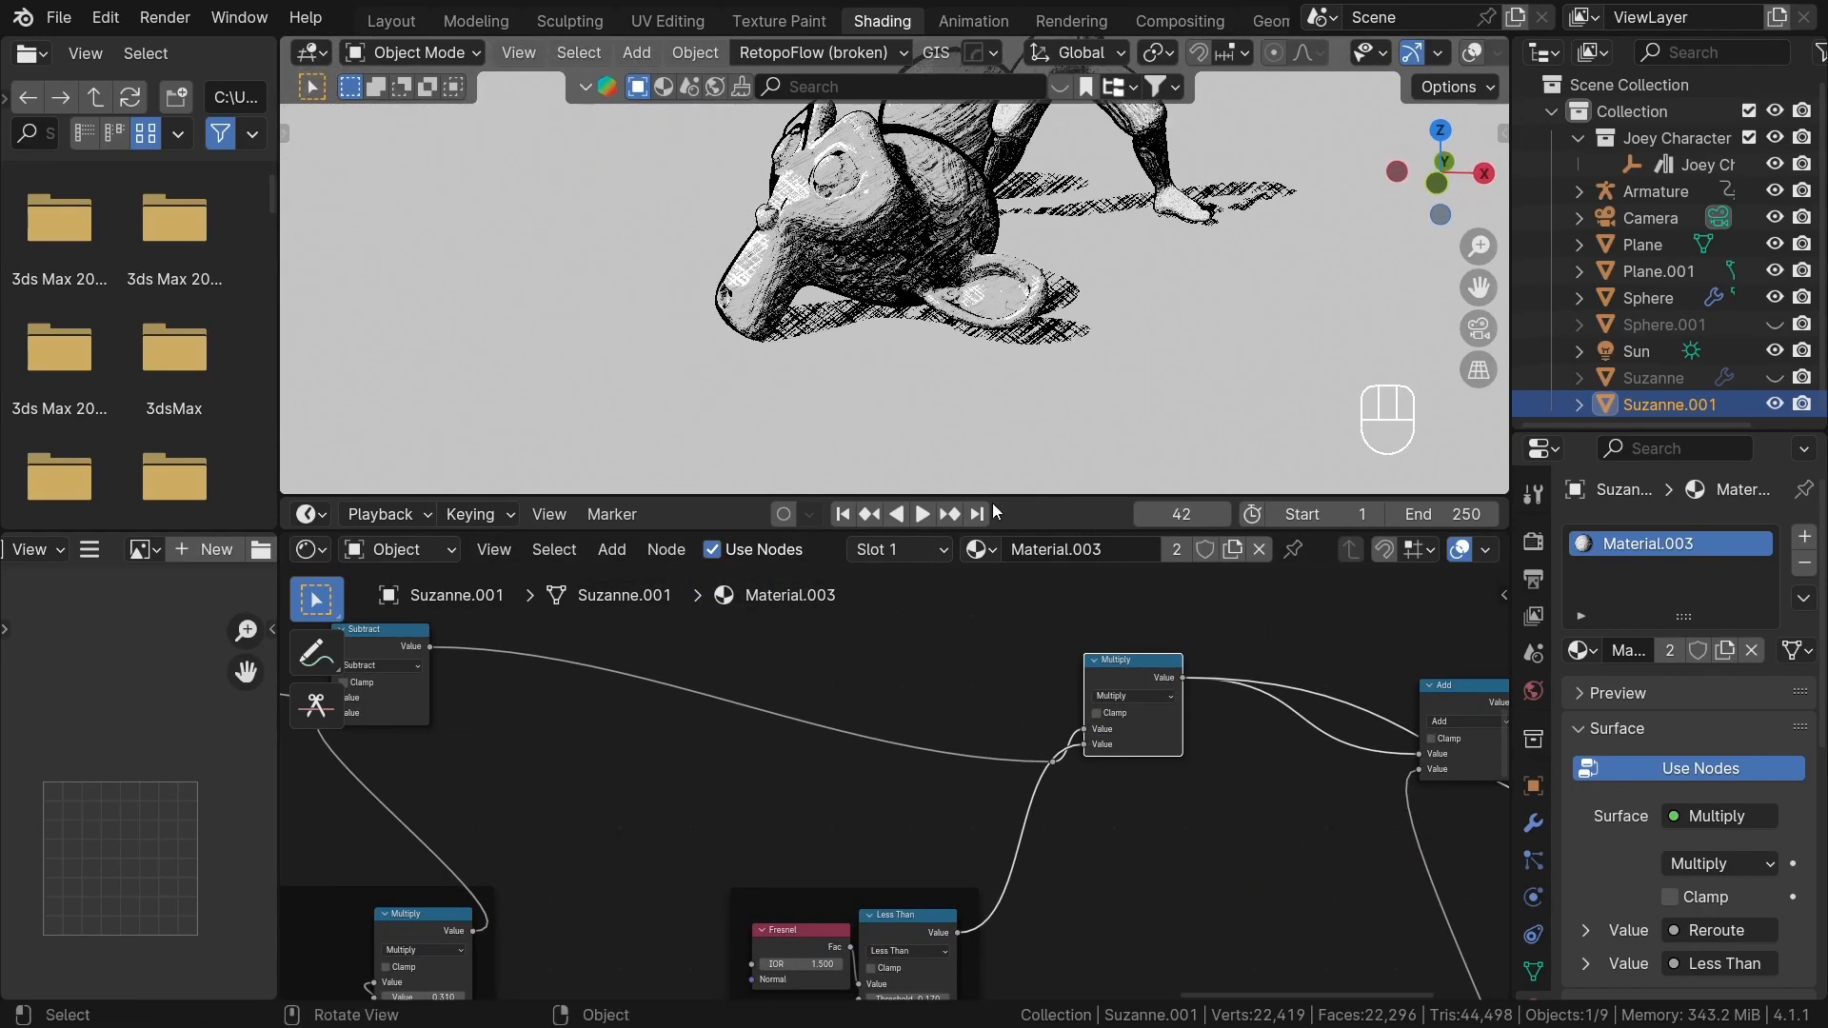
- Preview the Multiply node ending the Diffuse BSDF Greater Than group, and view its effect on the model
scroll(830, 678, down, 6)
scroll(832, 680, up, 7)
middle_drag(906, 742, 924, 608)
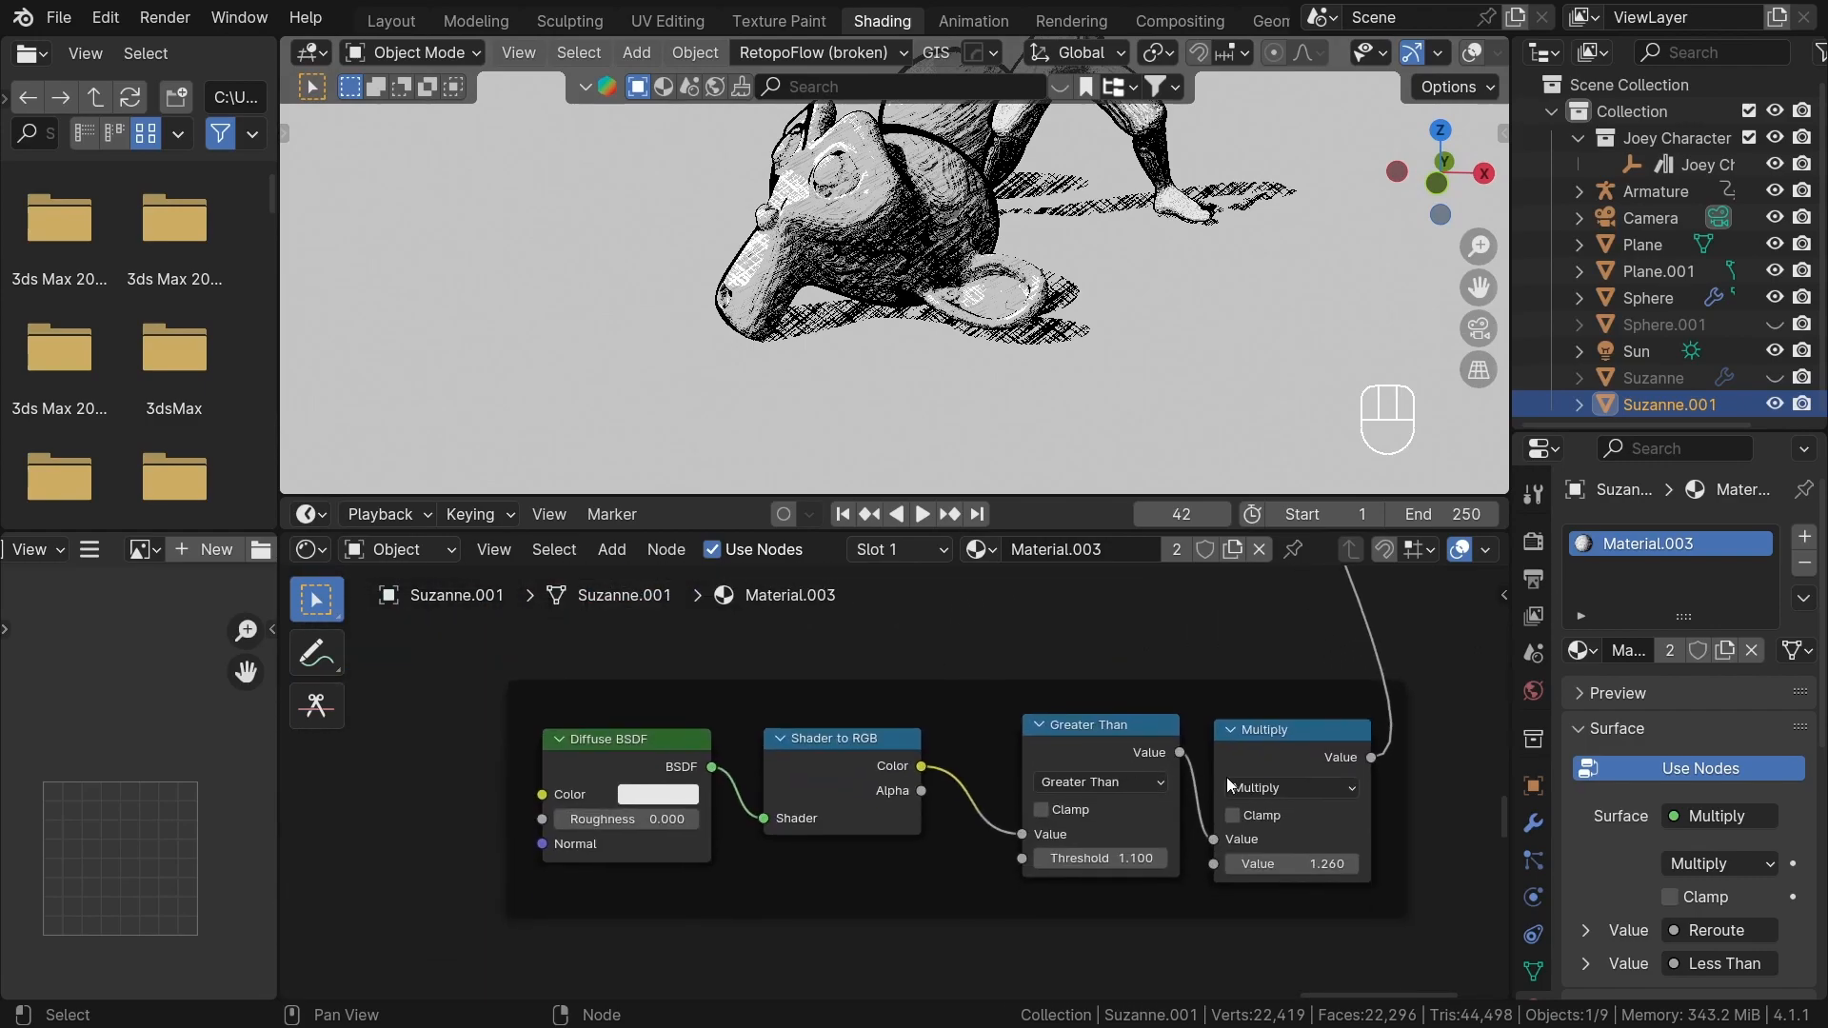
ctrl+shift+click(1301, 763)
middle_drag(961, 285, 1032, 305)
scroll(1095, 657, down, 5)
- Preview the final Add node that merges both Multiply outputs, and inspect the hatching on the face closely
middle_drag(1140, 591, 1103, 754)
scroll(1110, 675, up, 2)
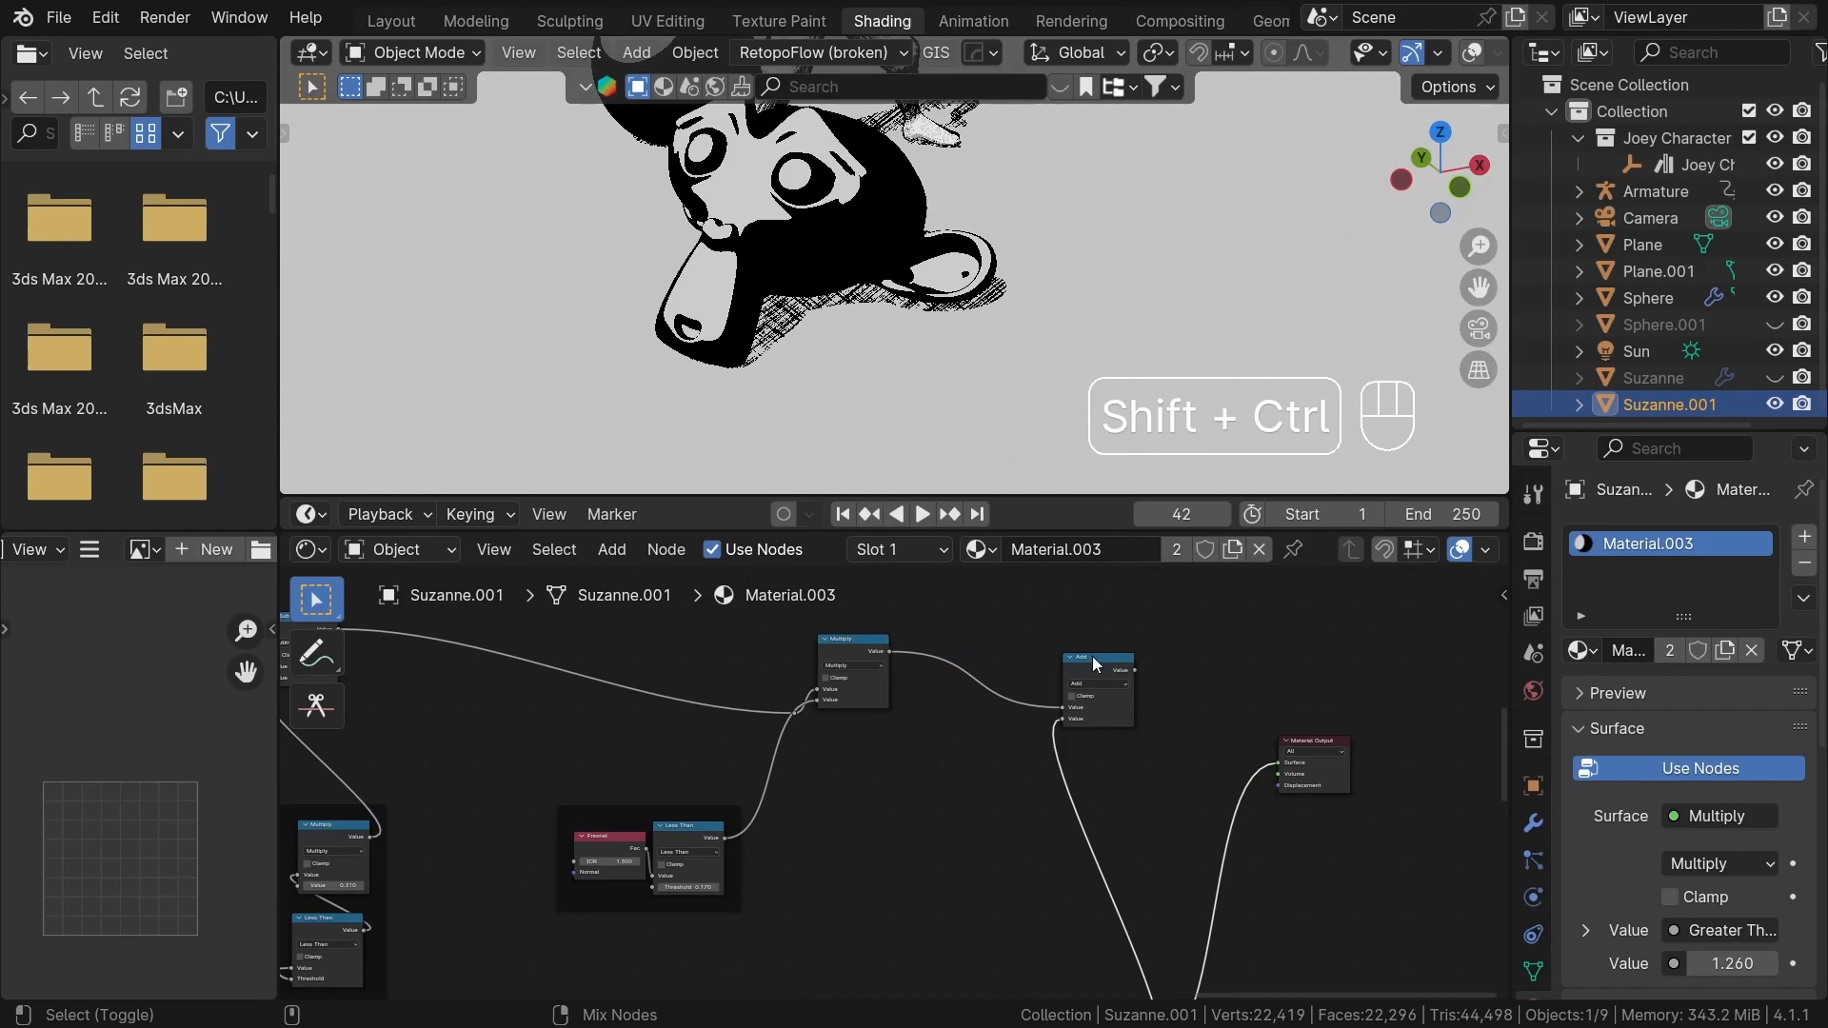
ctrl+shift+click(1093, 657)
middle_drag(1043, 897, 1105, 798)
scroll(755, 258, up, 1)
middle_drag(755, 258, 712, 230)
shift+middle_drag(761, 226, 807, 305)
scroll(817, 305, up, 7)
- Set the value of the Multiply node in the Greater Than group to 1.660
middle_drag(1004, 818, 1028, 641)
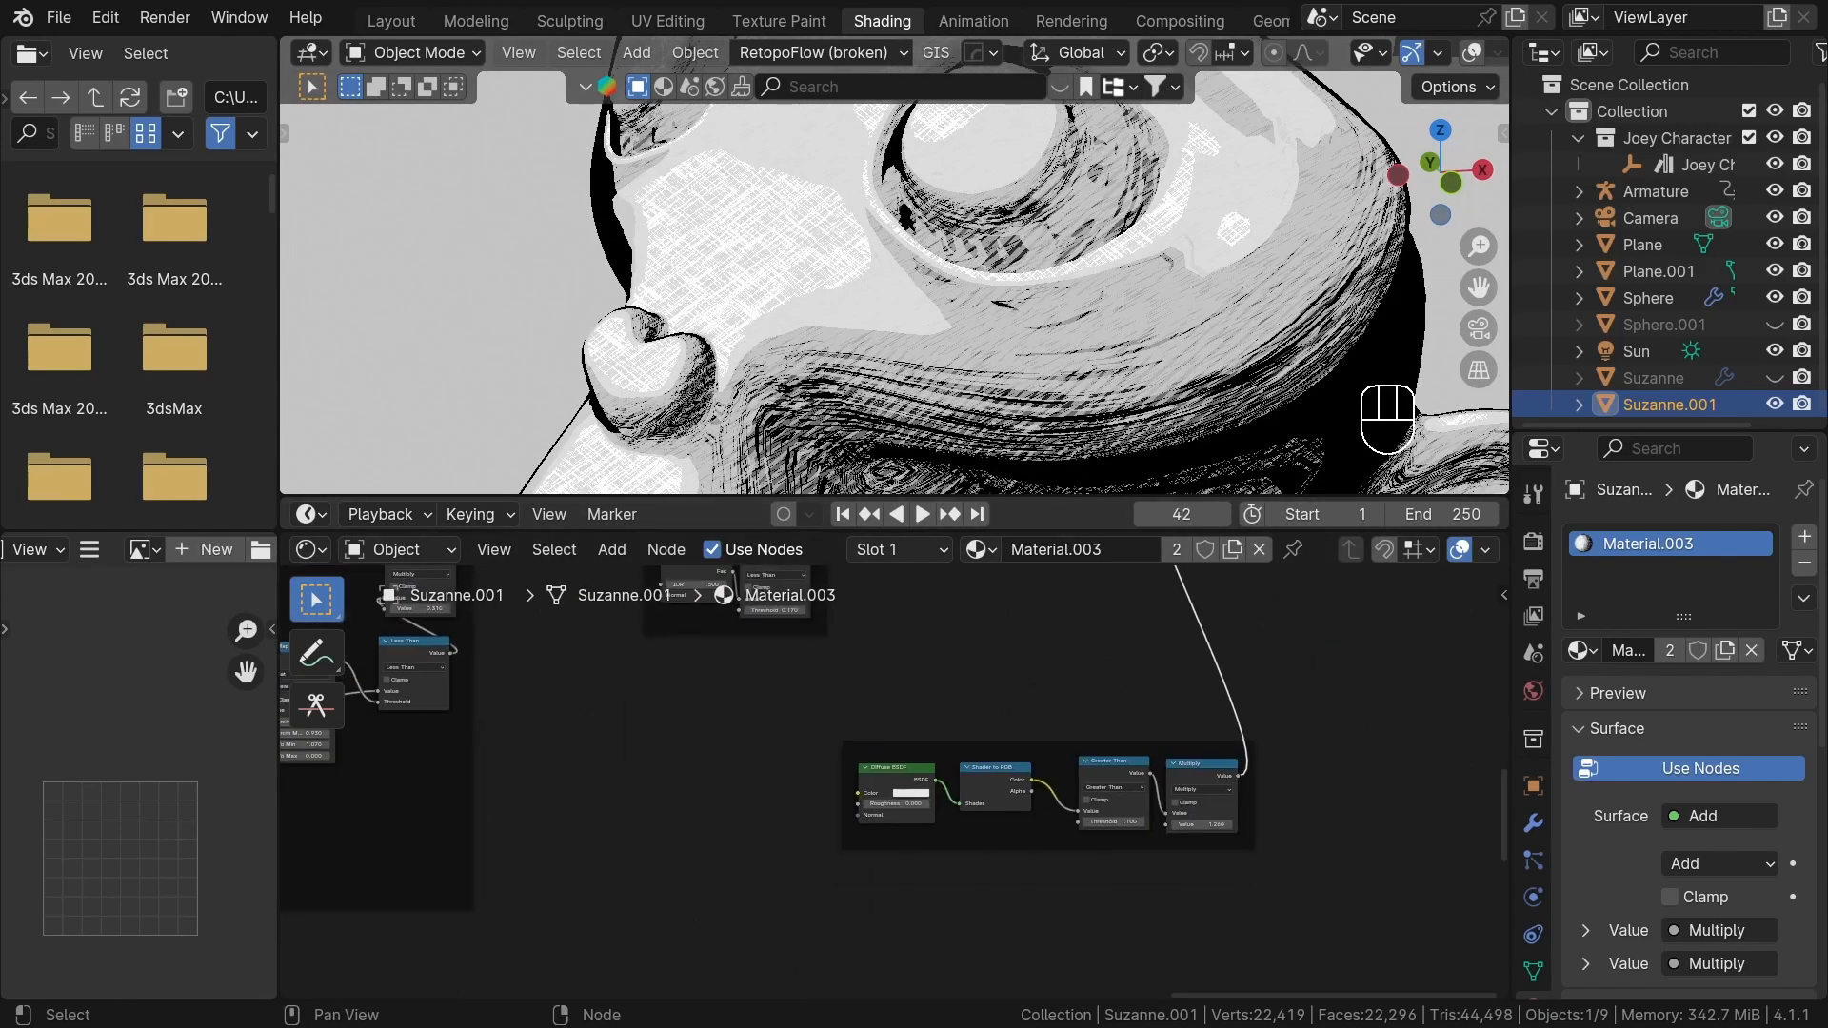
scroll(1225, 833, up, 6)
shift+drag(1153, 765, 1219, 765)
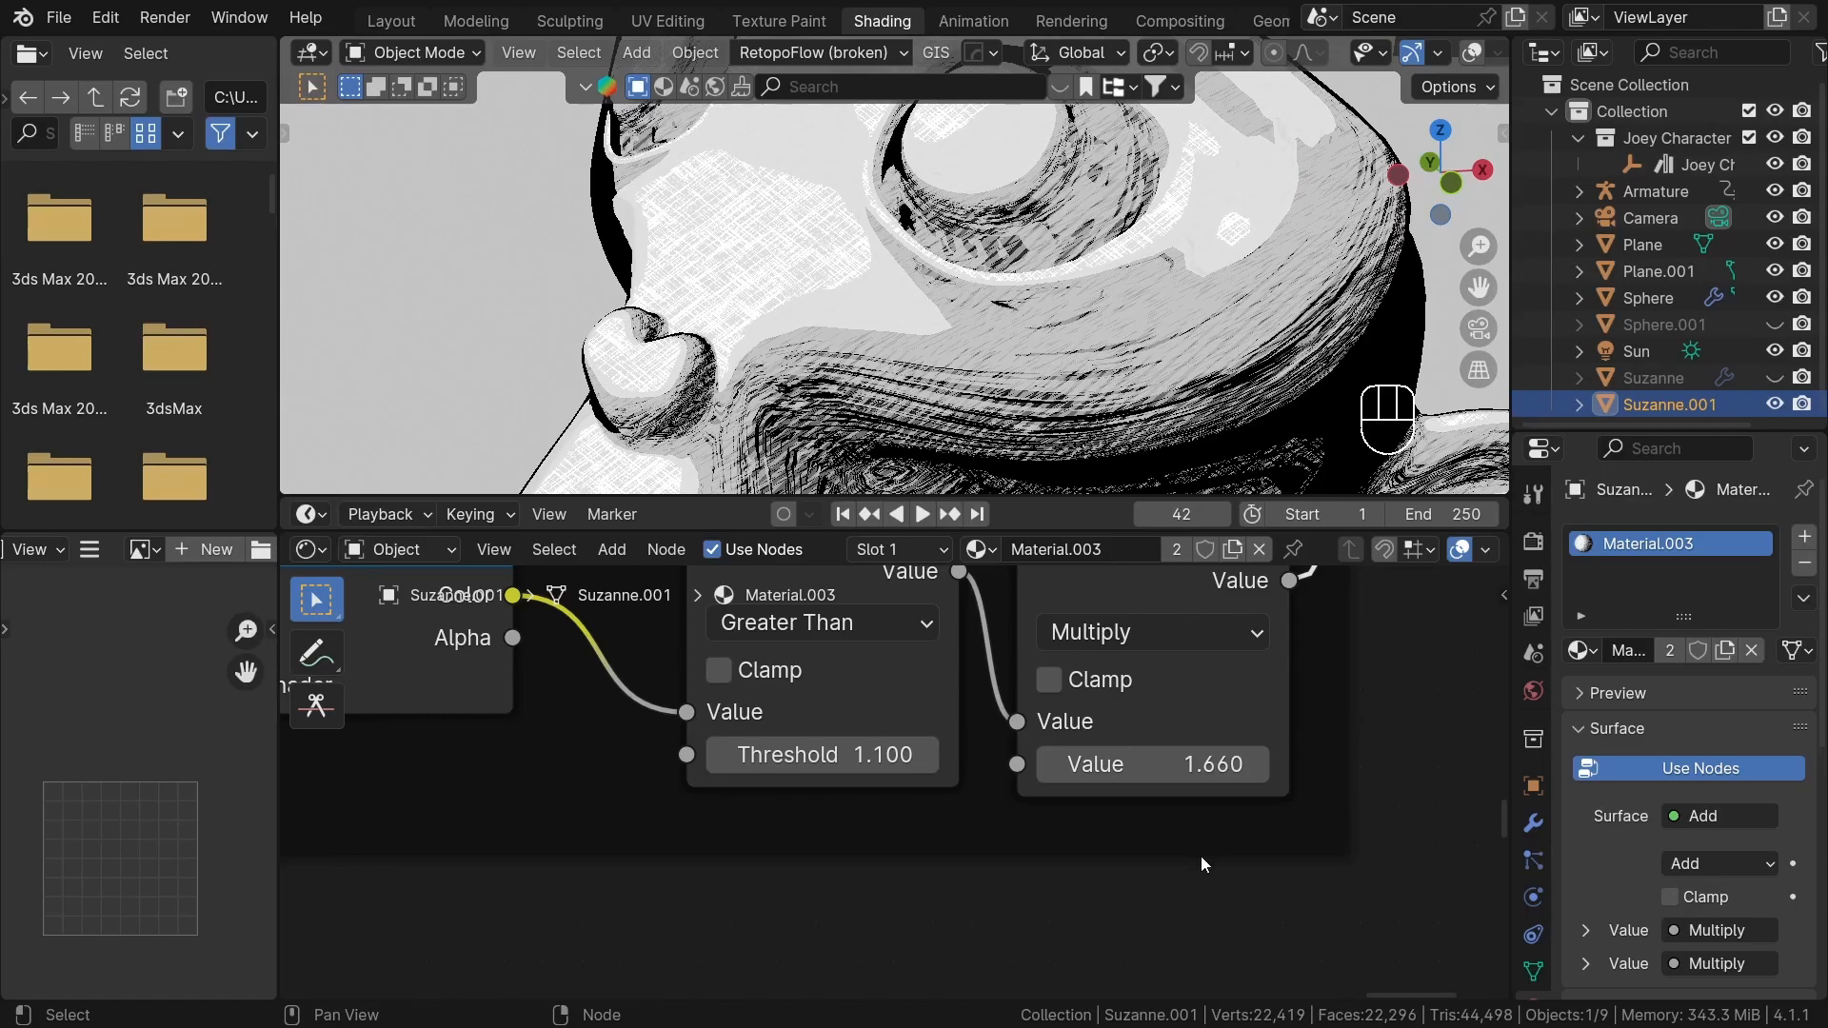
scroll(971, 884, down, 7)
middle_drag(970, 884, 970, 967)
scroll(1027, 876, down, 7)
middle_drag(1063, 633, 1090, 739)
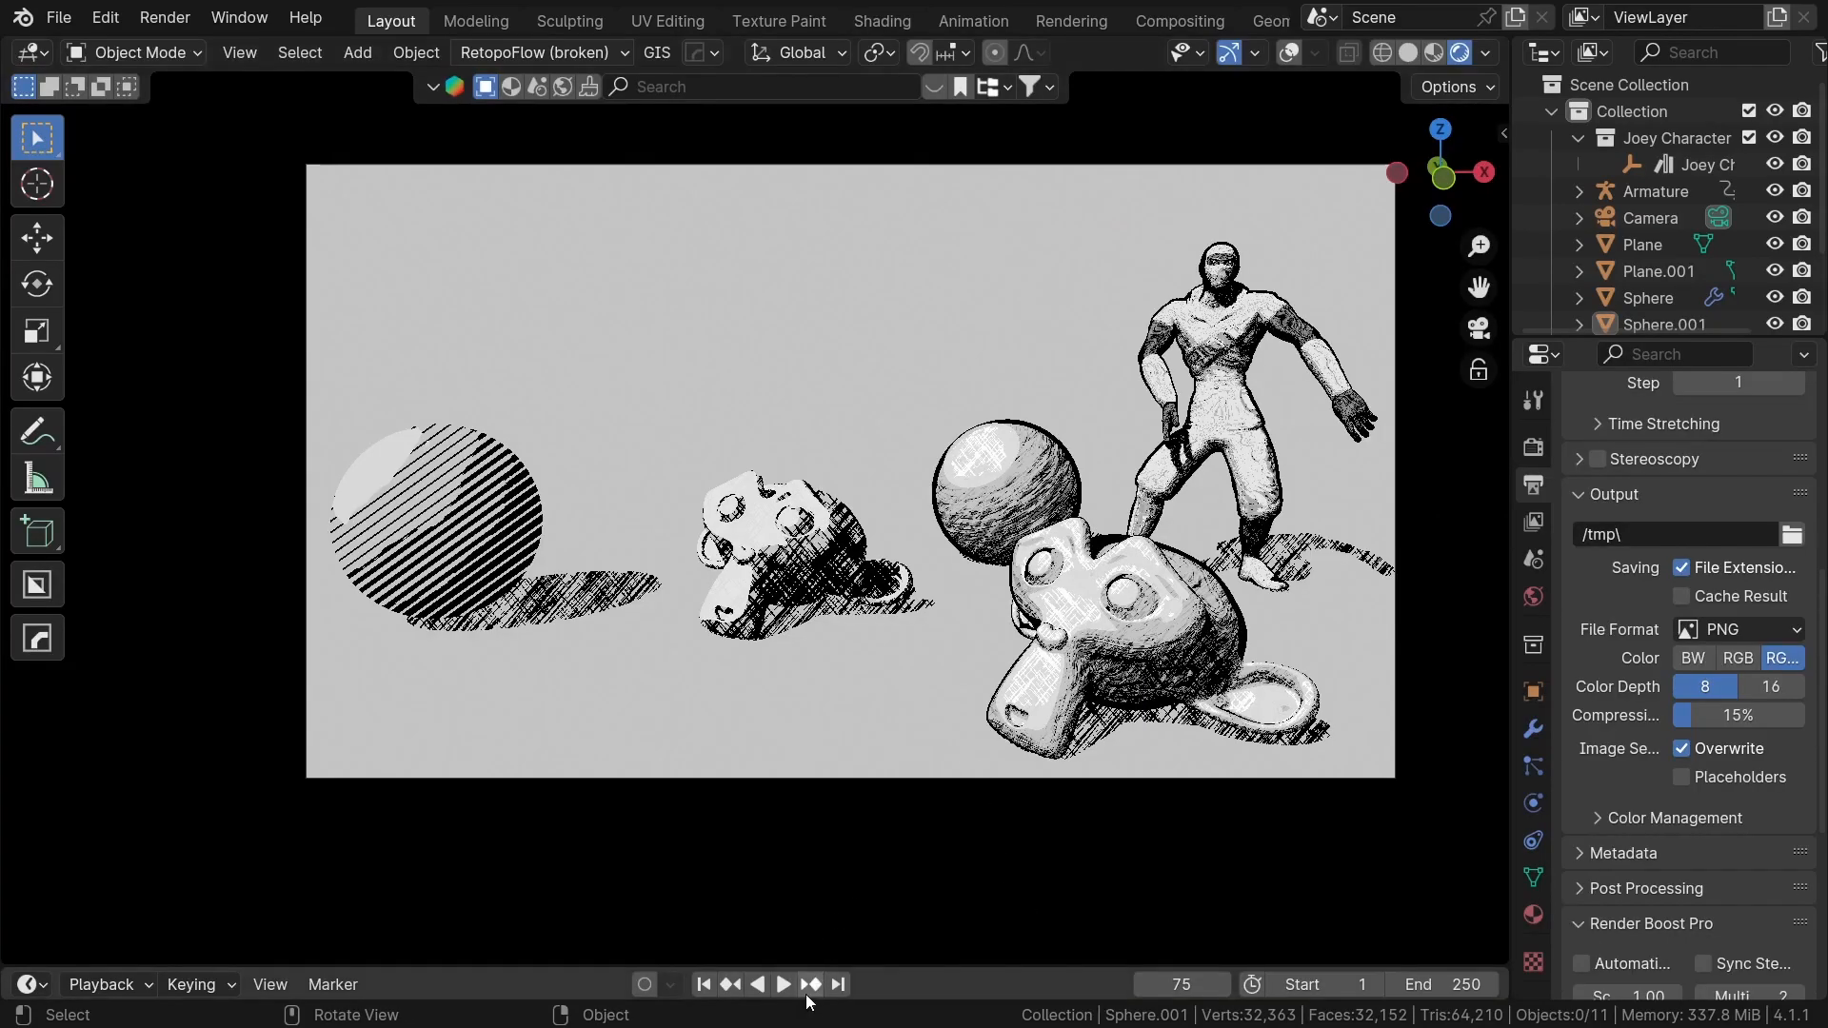
- Play the animation in the Layout workspace, and examine the hatched character, spheres and monkey heads from several angles
key(space)
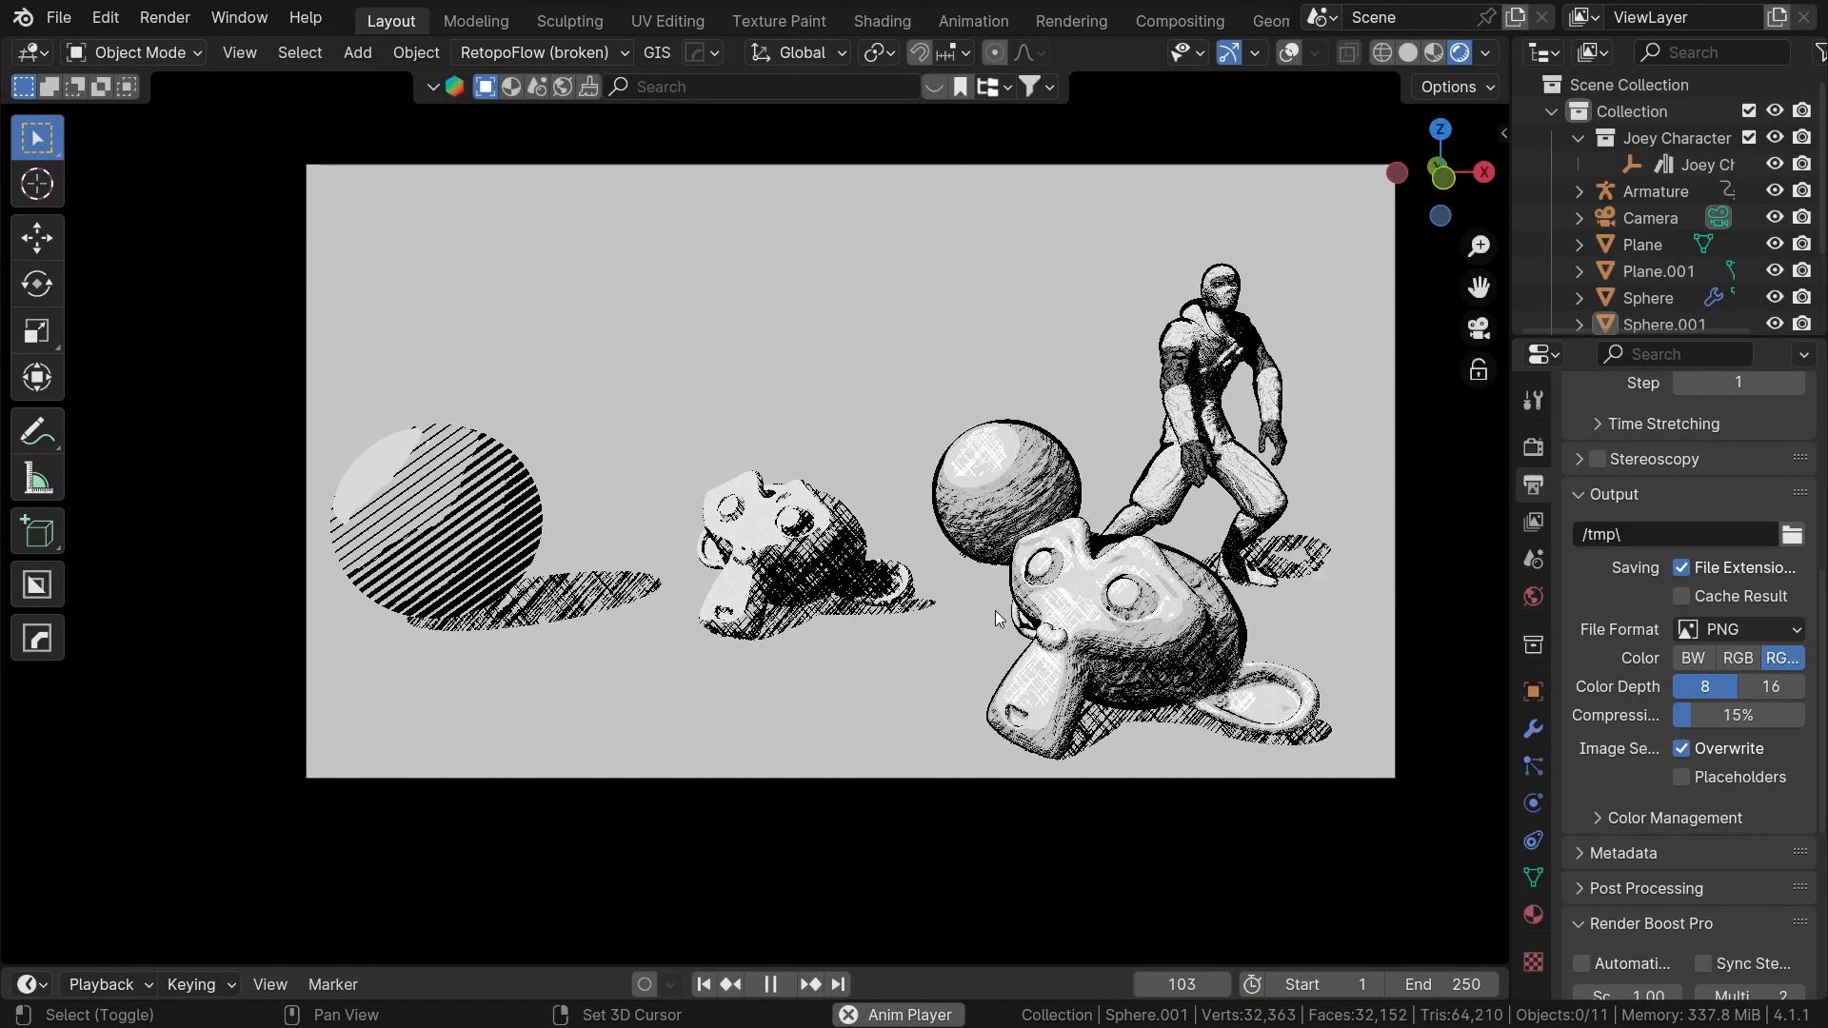
shift+middle_drag(996, 610, 912, 643)
middle_drag(1483, 754, 921, 640)
scroll(580, 657, up, 5)
middle_drag(722, 721, 695, 690)
scroll(695, 690, down, 4)
shift+middle_drag(1095, 671, 718, 611)
scroll(719, 611, up, 3)
scroll(719, 611, down, 3)
shift+middle_drag(1114, 615, 638, 576)
- Select the large monkey head during playback, rotate it about the Z axis, and move it up above the sphere
click(828, 571)
key(r)
key(z)
key(g)
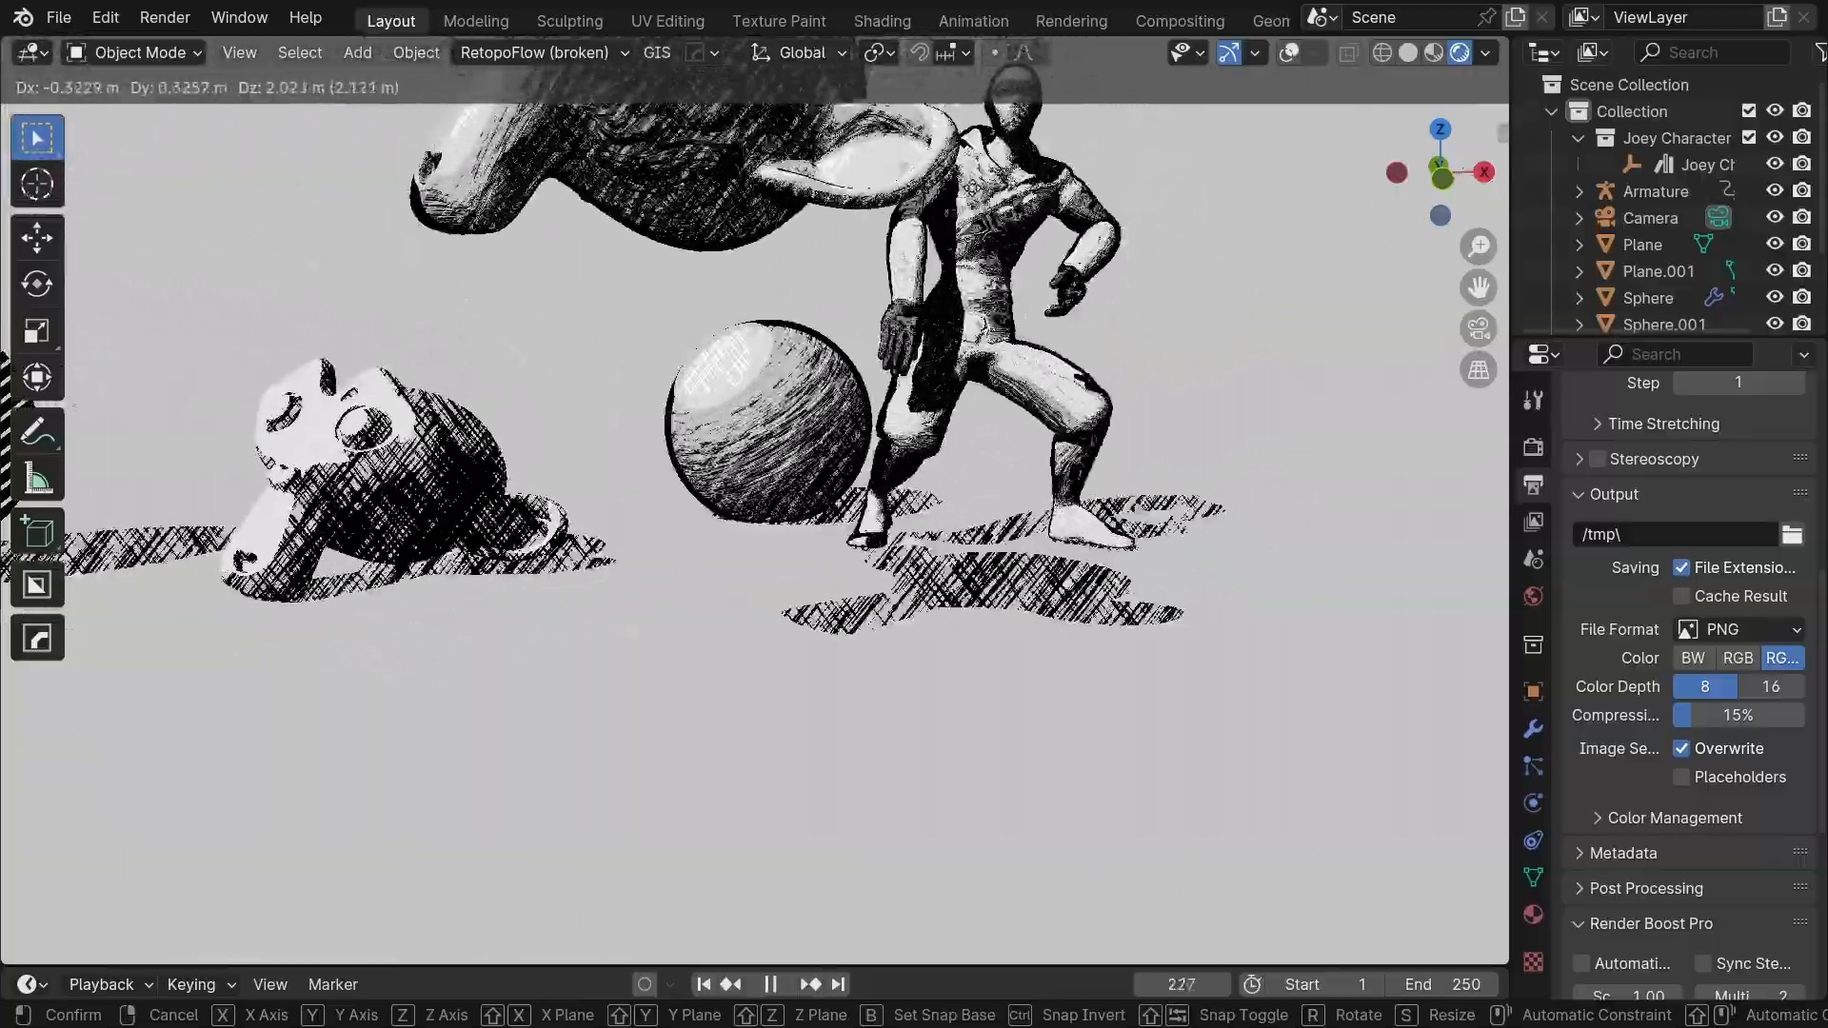
click(923, 224)
middle_drag(1380, 457, 1278, 524)
key(g)
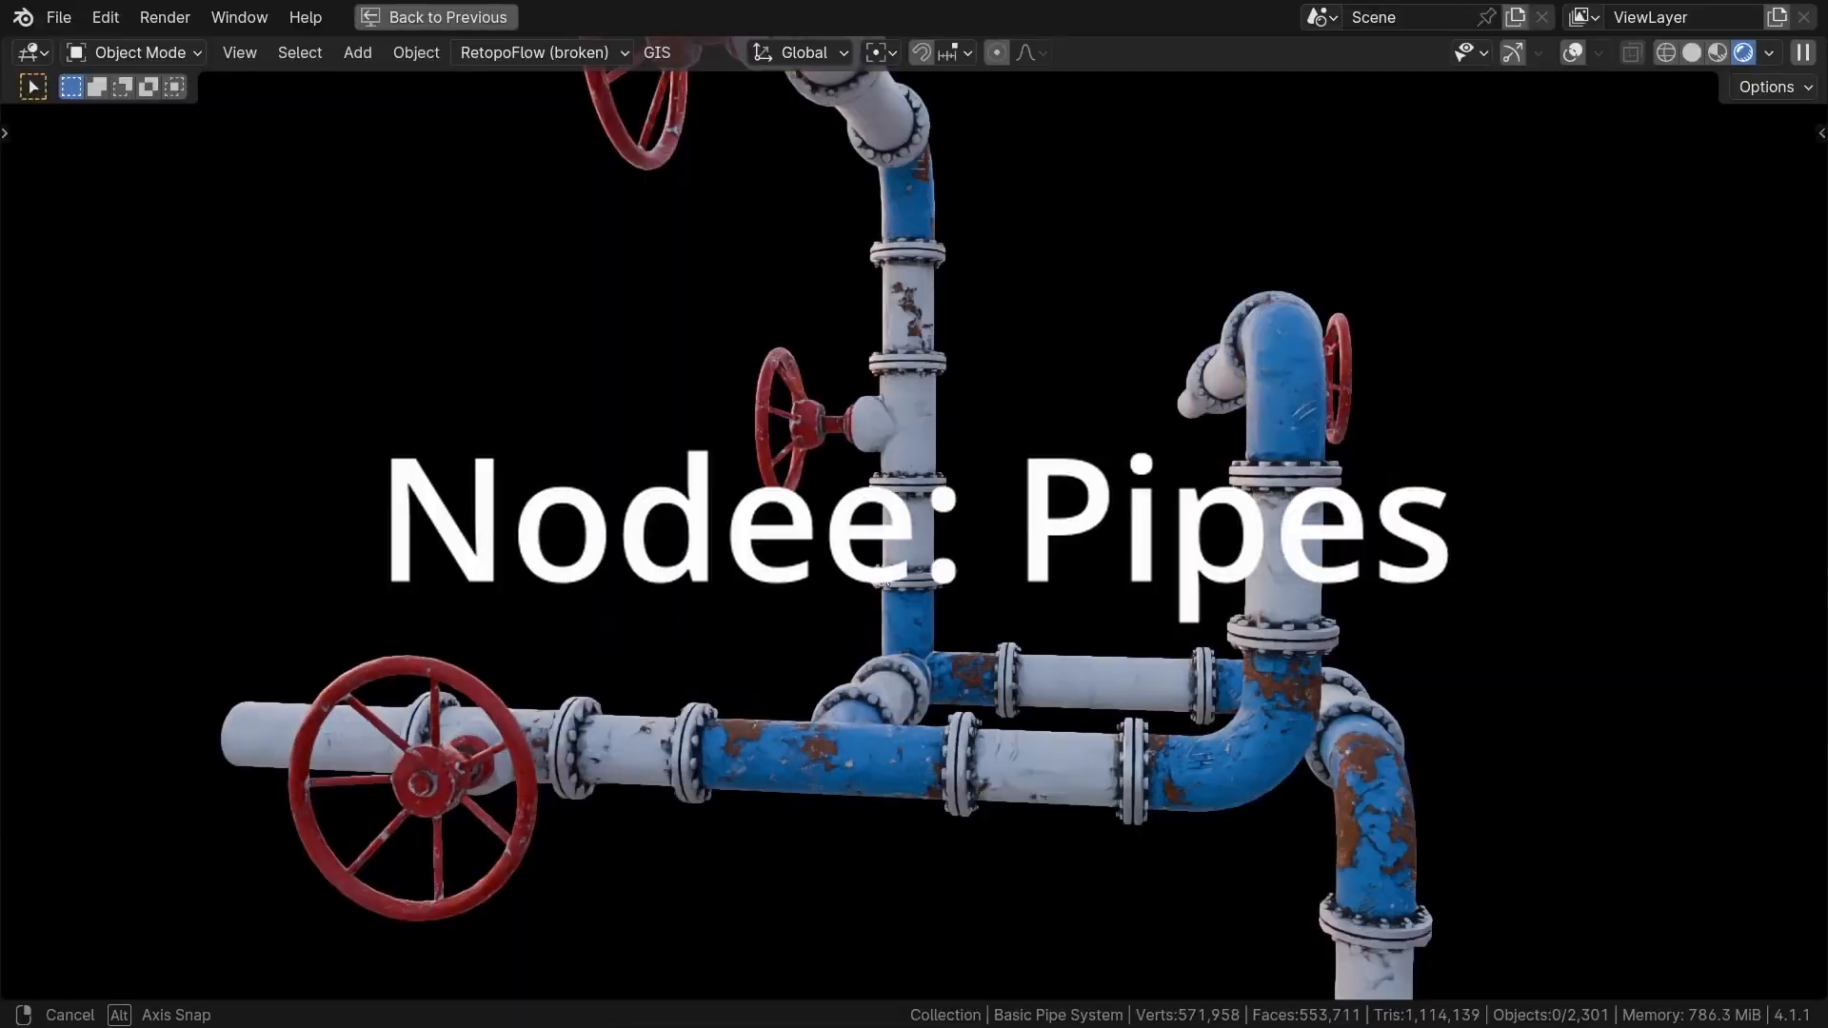
- Inspect the pipe system from several angles, including the welded elbow joint up close
middle_drag(883, 579, 967, 627)
scroll(1030, 591, down, 3)
scroll(967, 626, up, 3)
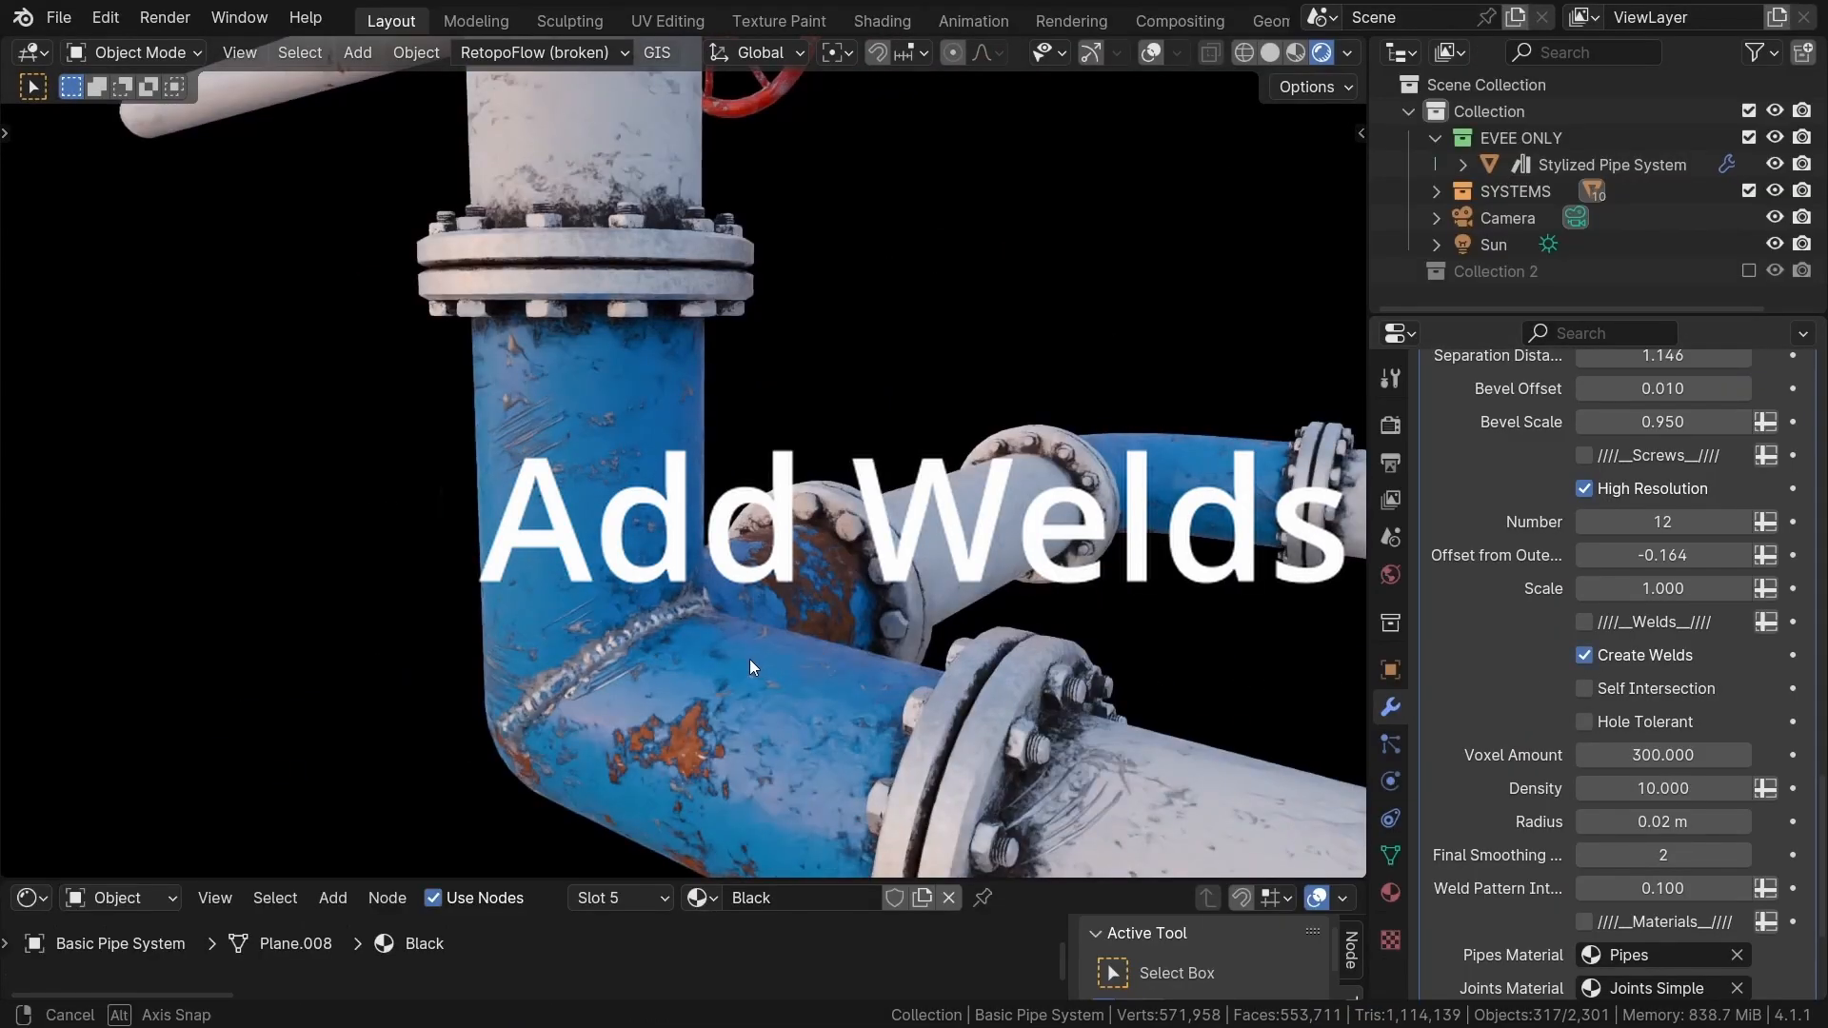
middle_drag(750, 659, 589, 560)
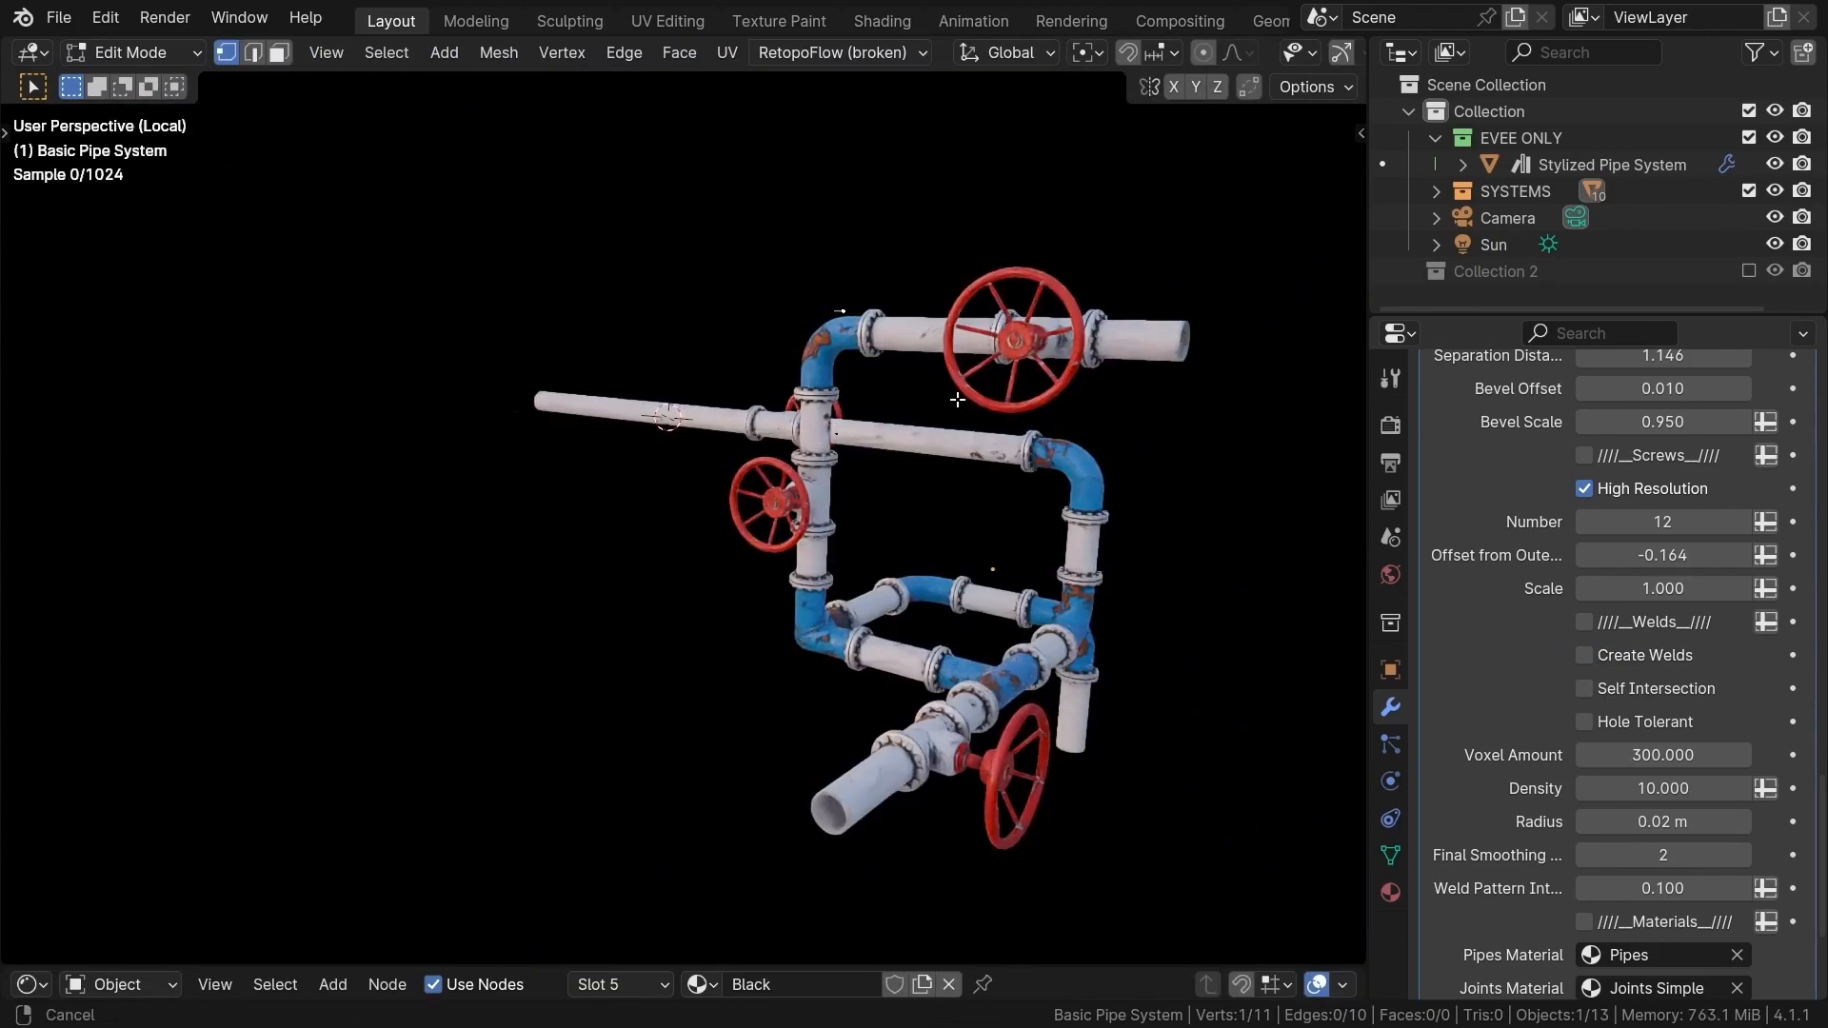
- Move the selected end vertex of the pipe system, and extrude the pipe along the global Y axis
key(g)
key(z)
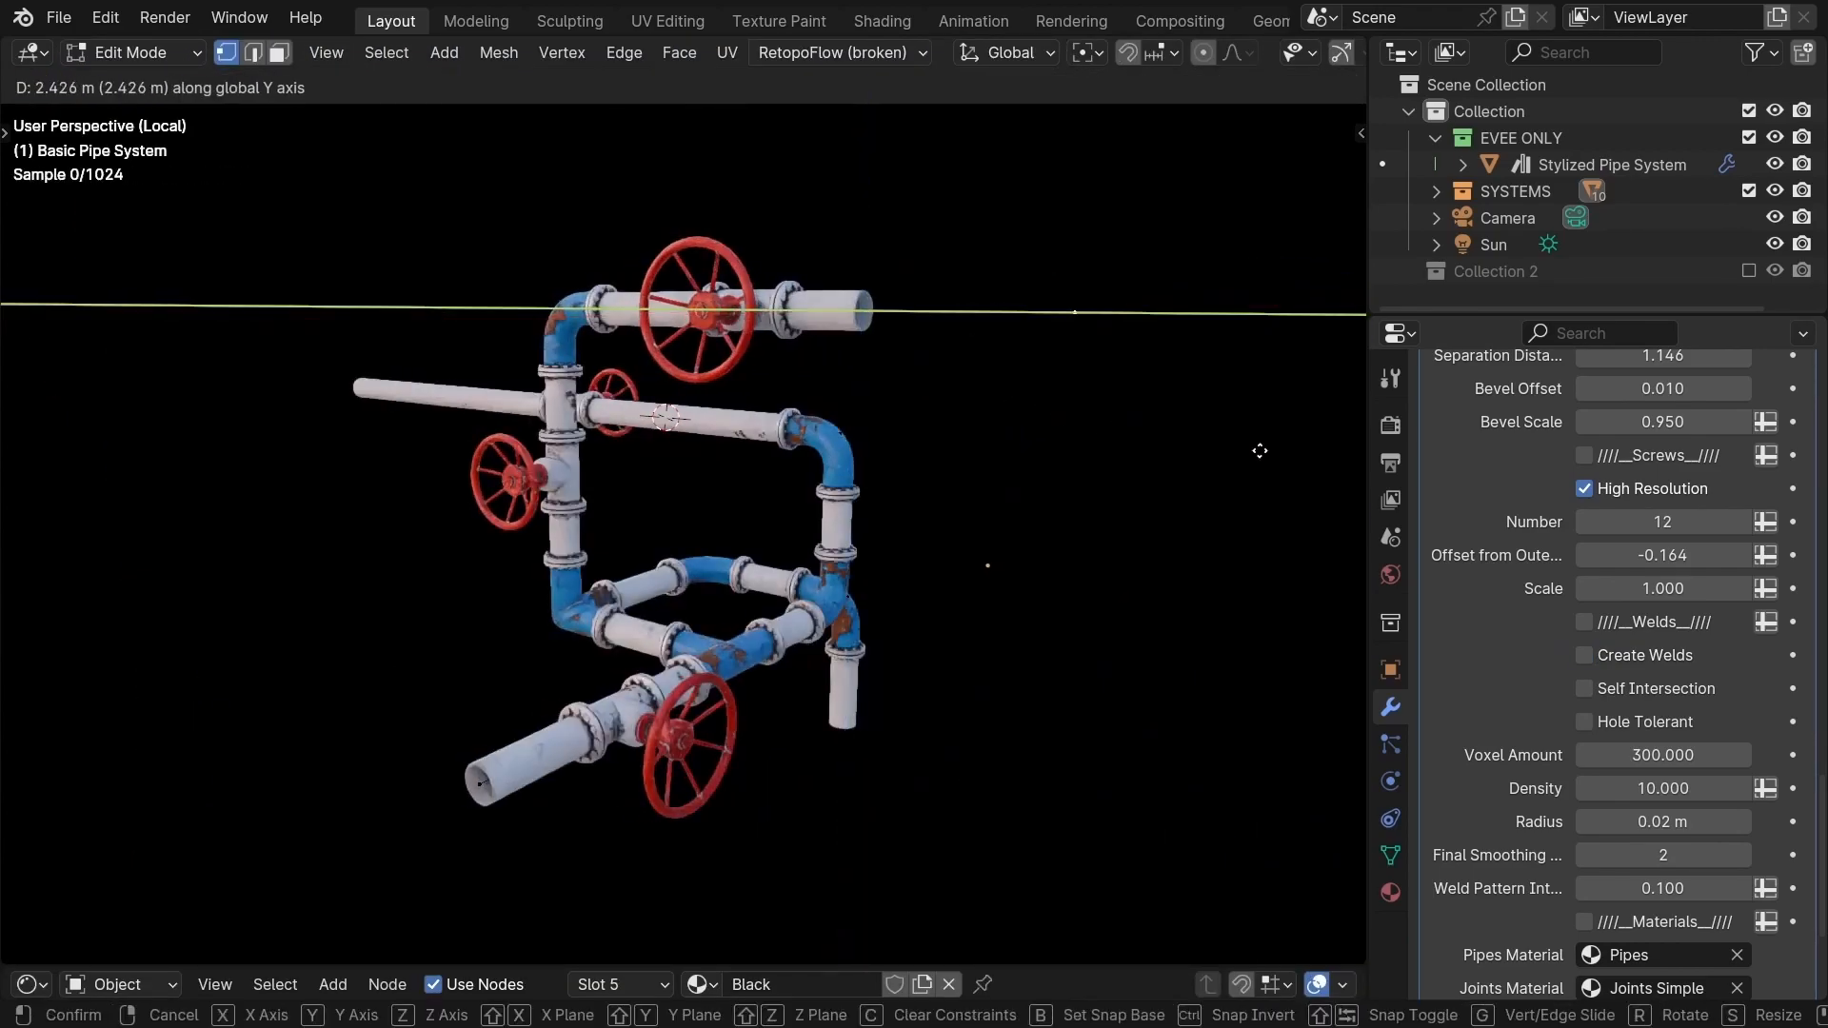
click(1040, 260)
key(e)
key(y)
click(1049, 346)
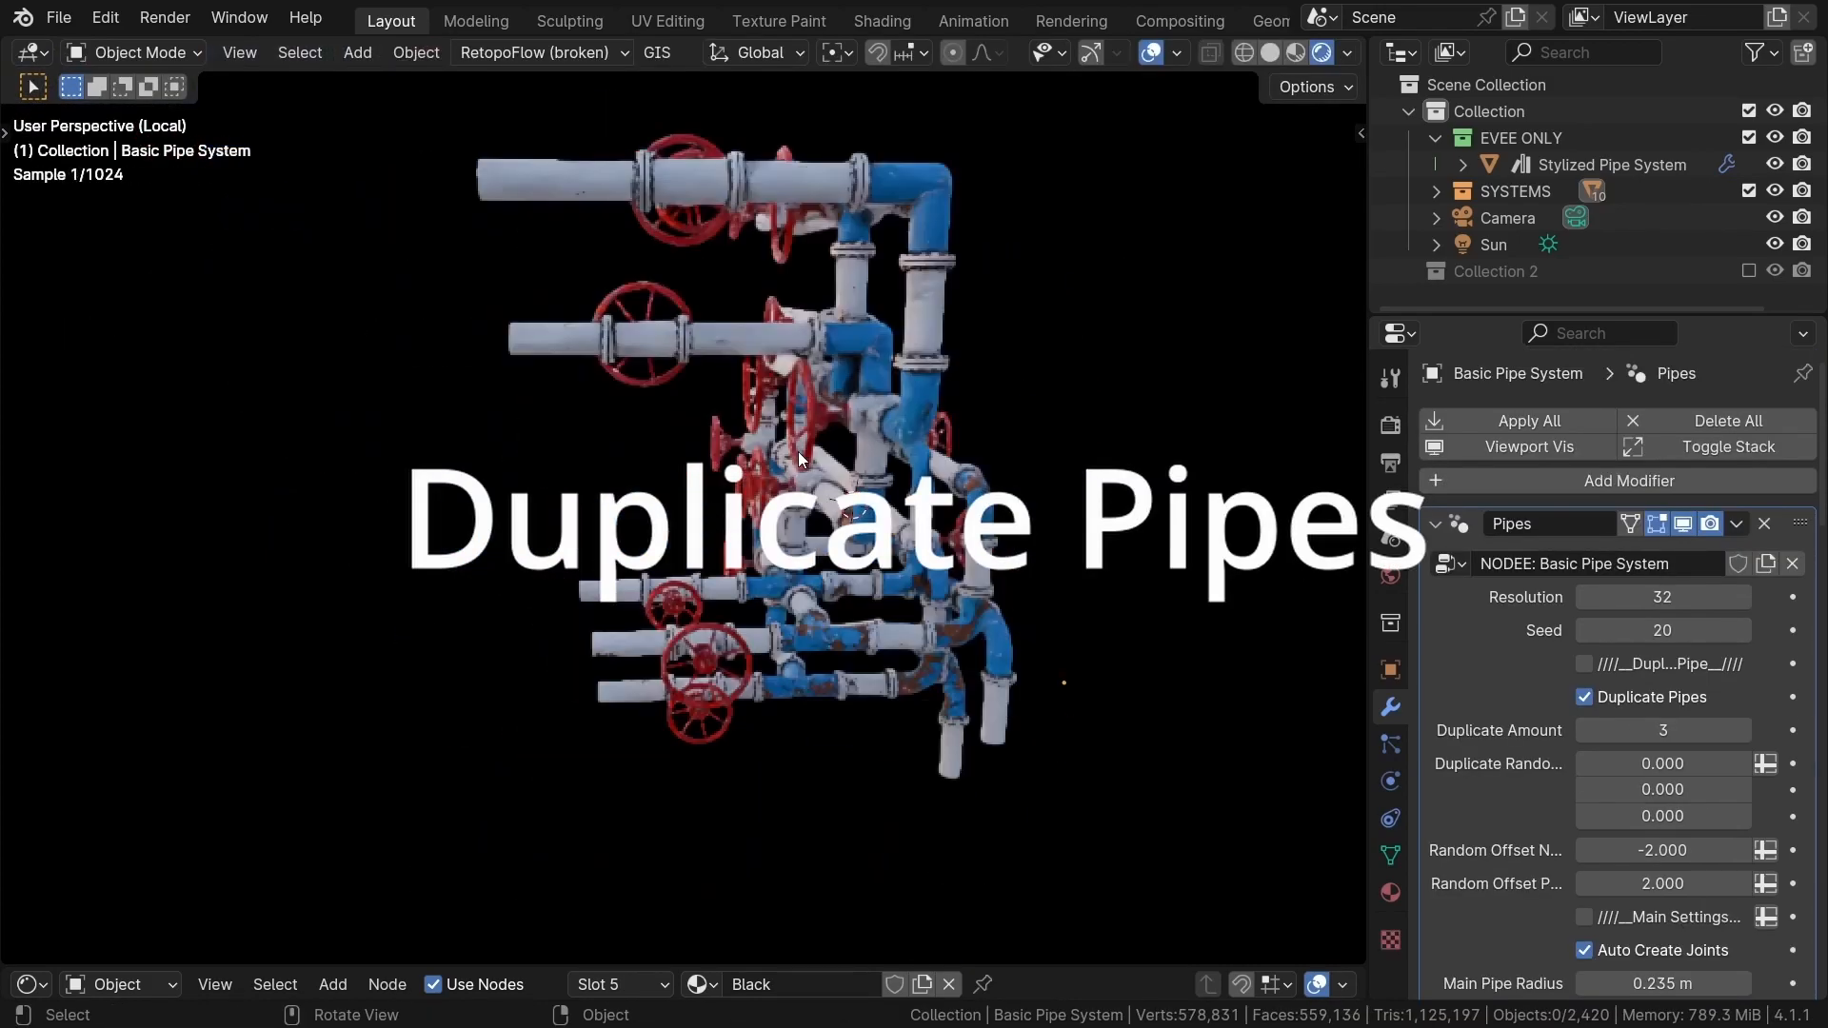
- Edit the duplicated pipe system, move its selected end vertex along X, and extrude a further section along Y
middle_drag(798, 452, 734, 504)
scroll(733, 505, down, 2)
key(Tab)
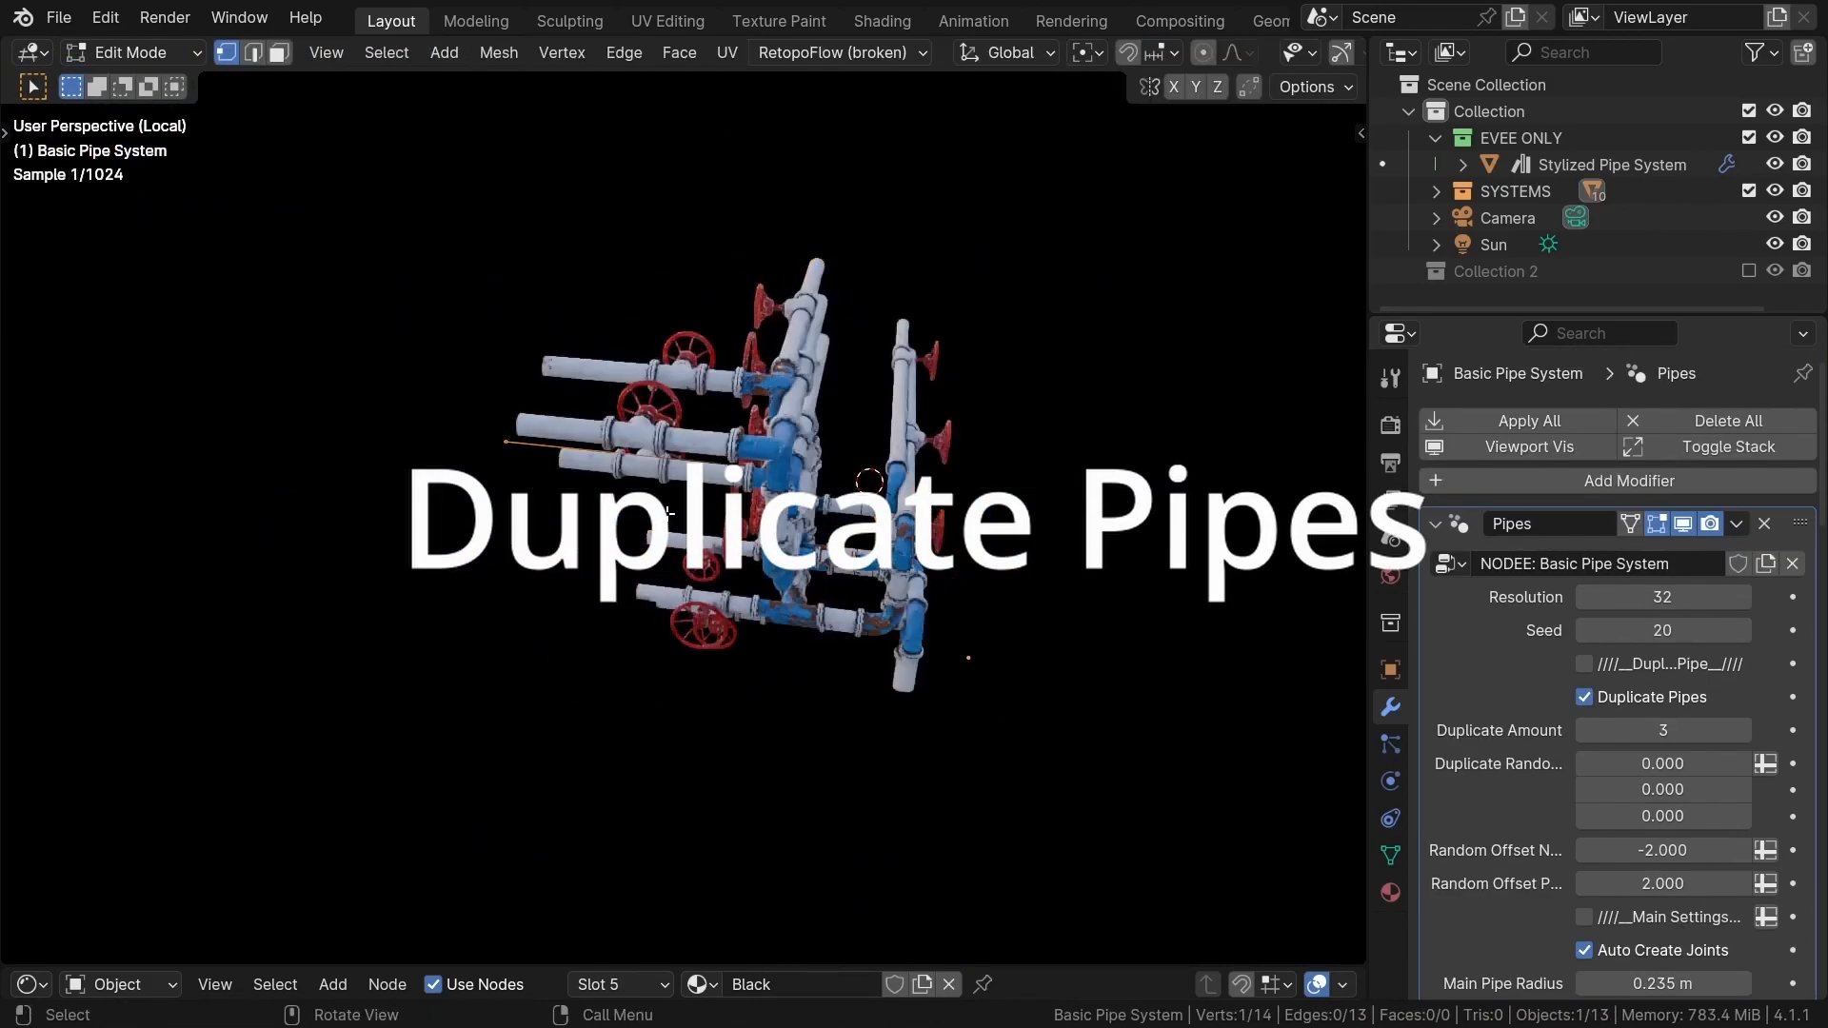
key(g)
key(x)
click(571, 457)
middle_drag(571, 457, 781, 514)
key(r)
key(y)
right_click(911, 426)
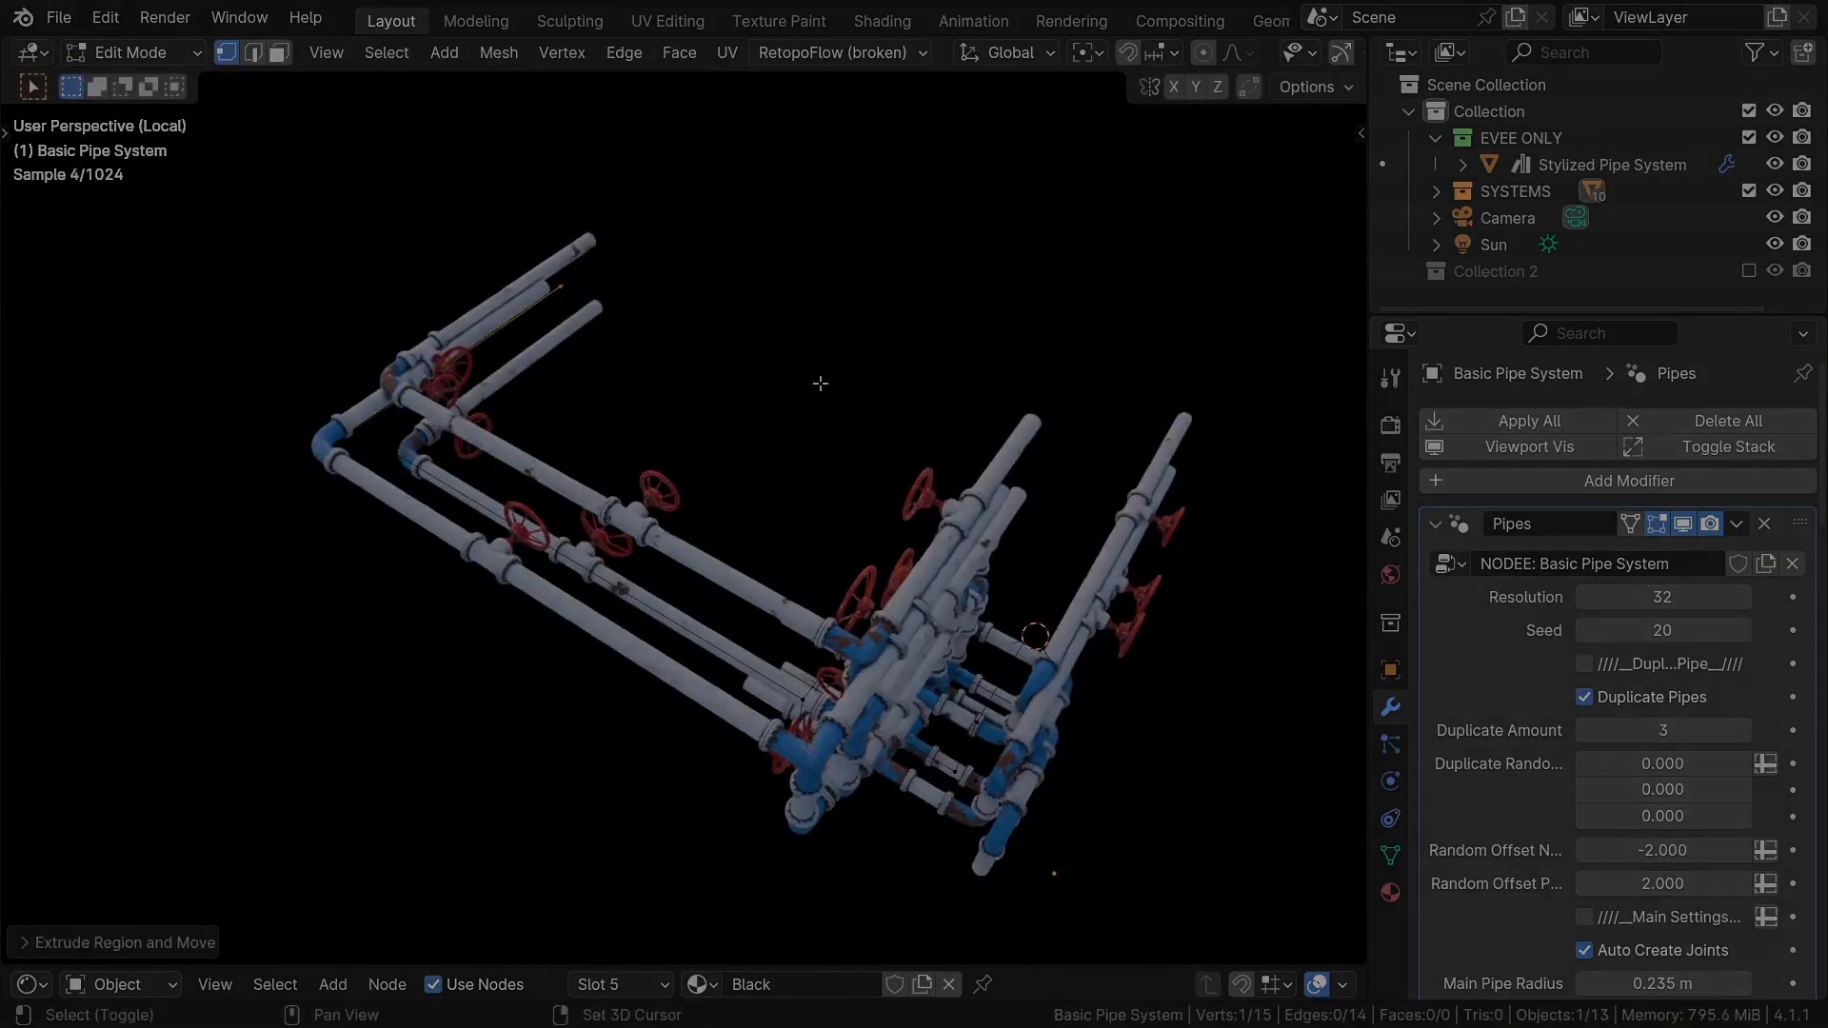
- Increase the Seed of the Pipes modifier to randomize the pipe layout
click(1743, 631)
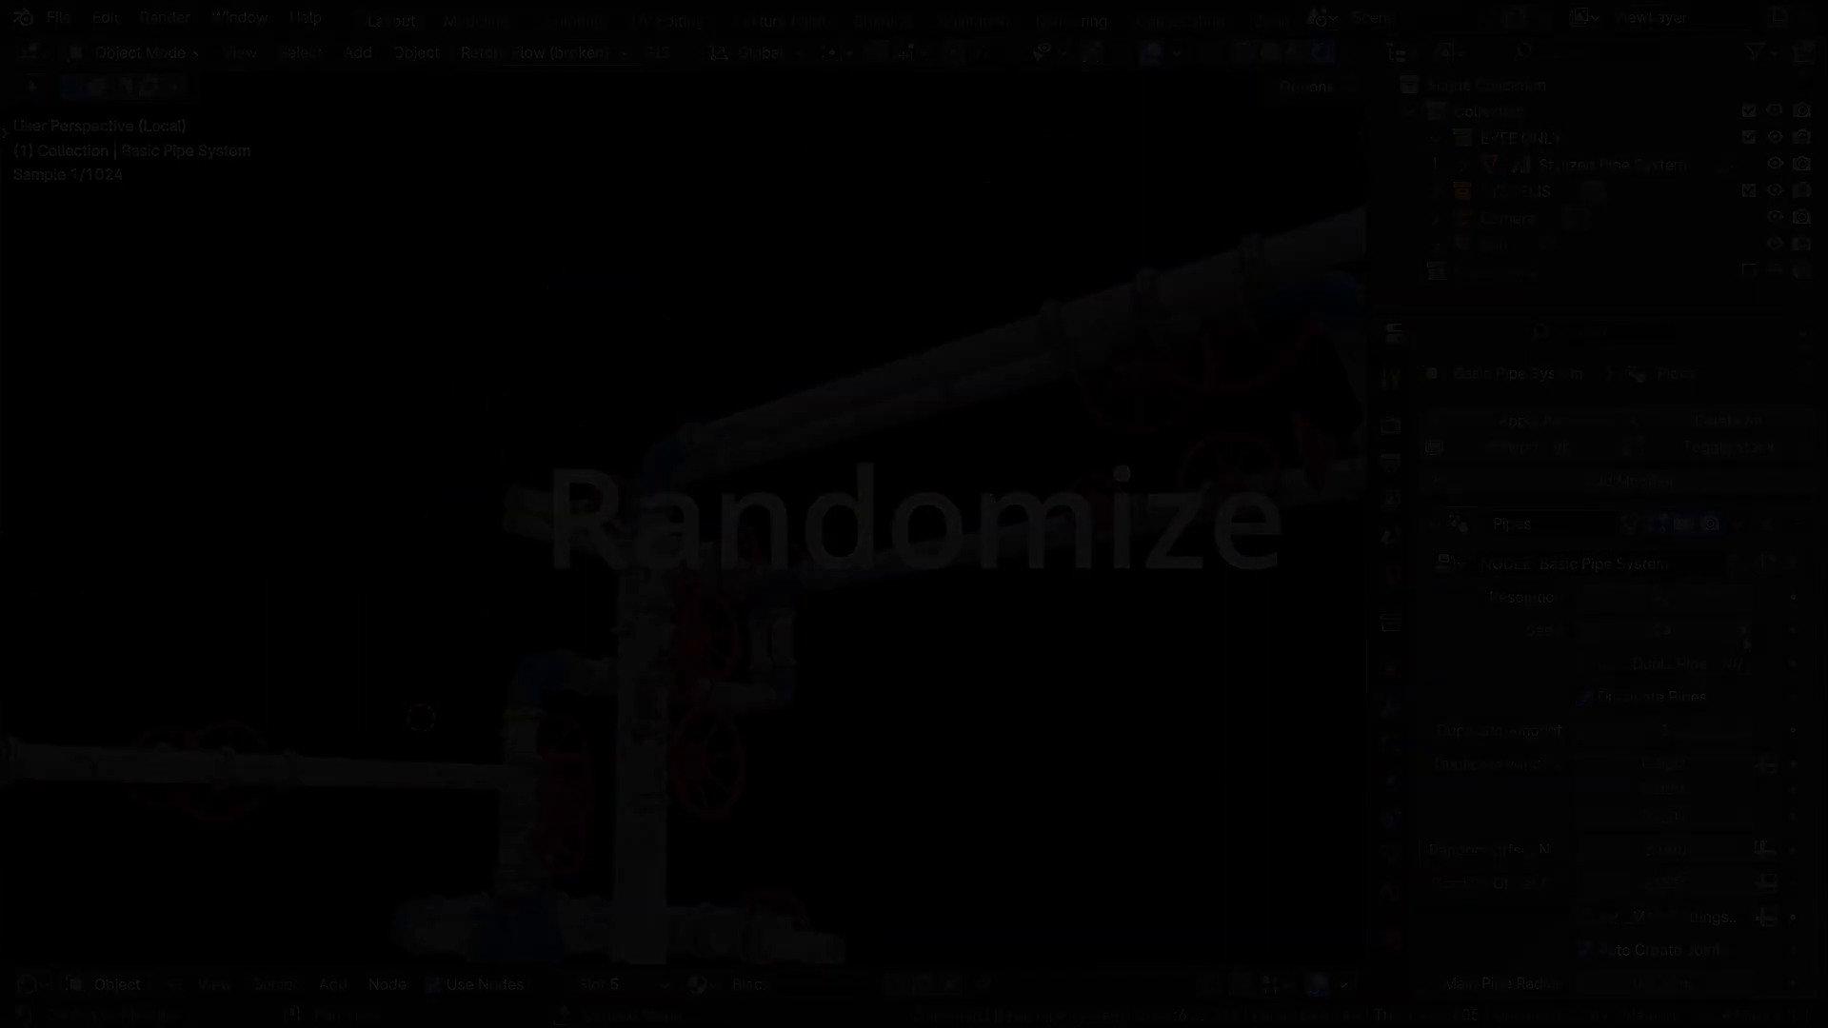